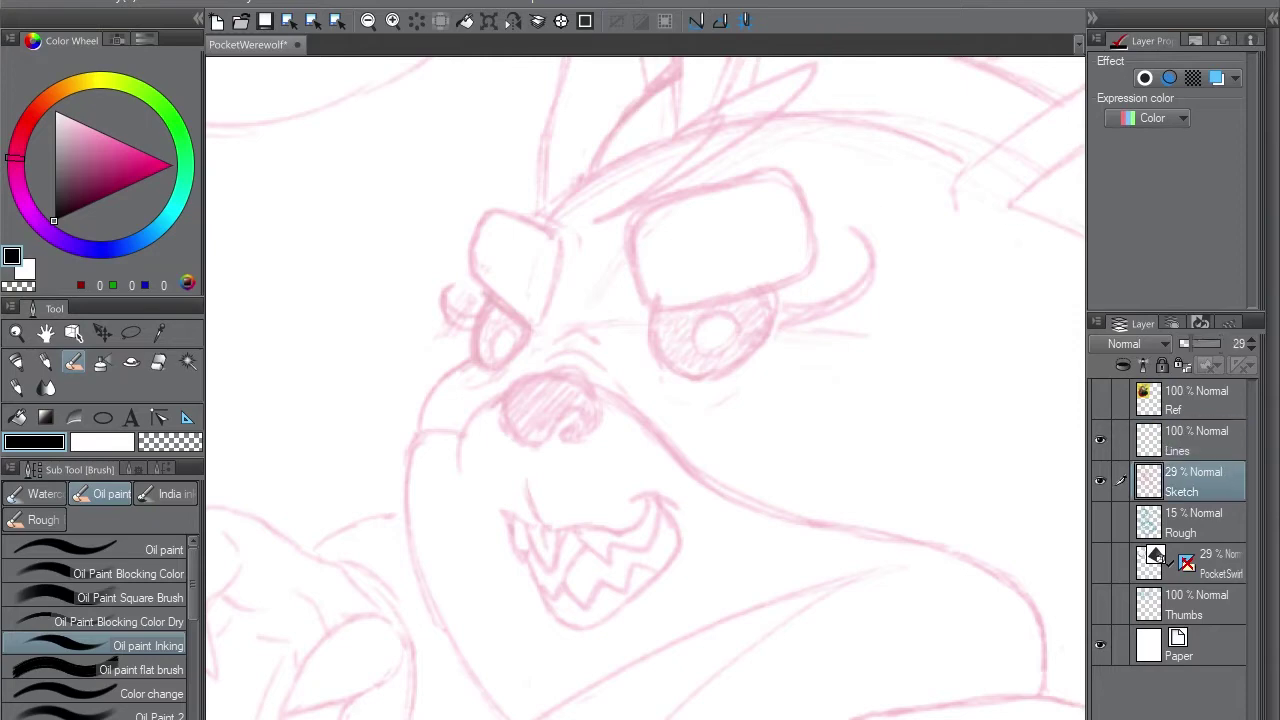
- Group the Sketch through Thumbs layers into one folder named Sketch and make the Lines layer active
left_click(1190, 604, "shift")
key("ctrl+g")
left_click(1137, 476)
left_click(1190, 440)
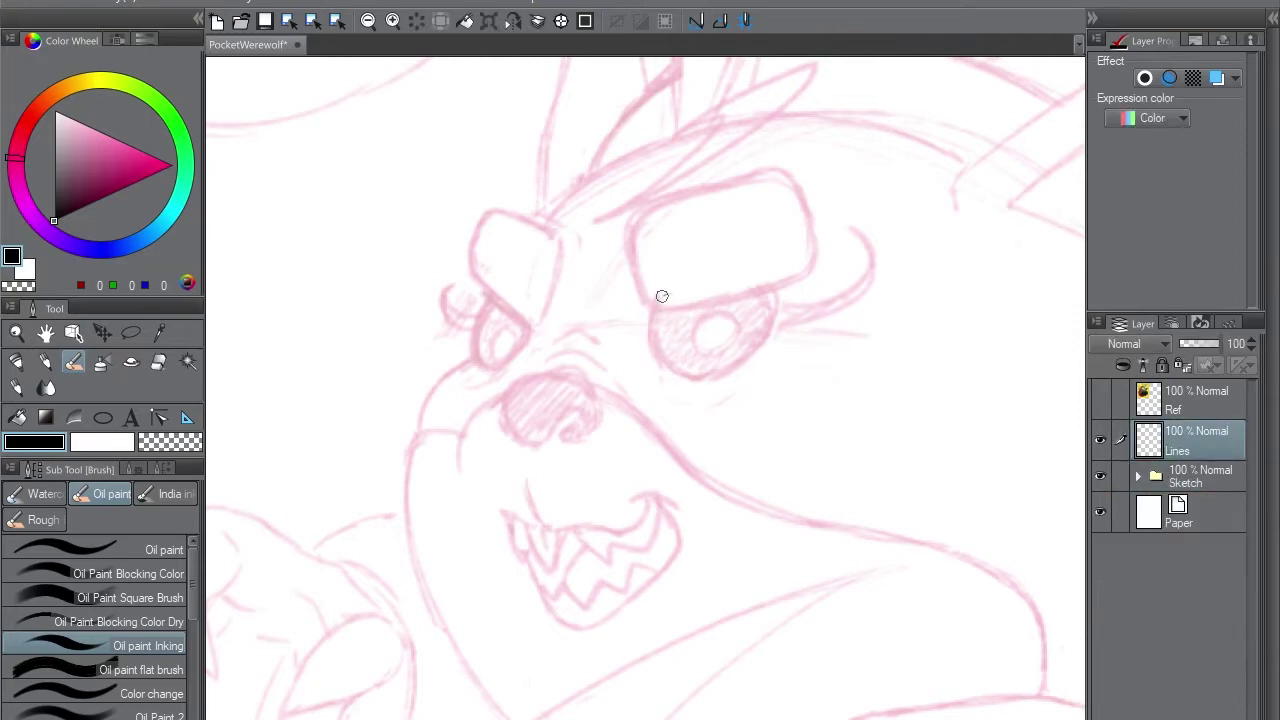
- Ink the long upper muzzle contour with the Oil paint Inking brush, running from the nose out to the near cheek
left_click_drag(750, 268, 776, 360)
key("ctrl+z")
left_click_drag(560, 337, 511, 412)
left_click_drag(457, 700, 694, 180)
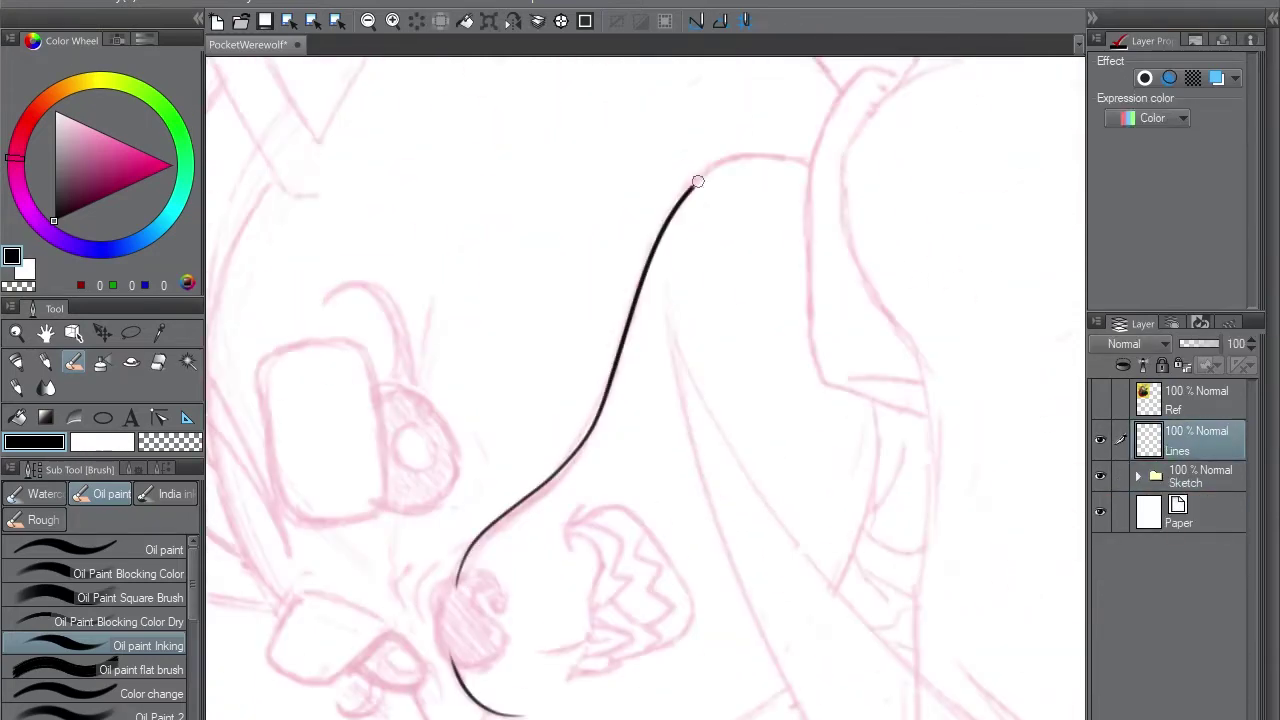
key("ctrl+@")
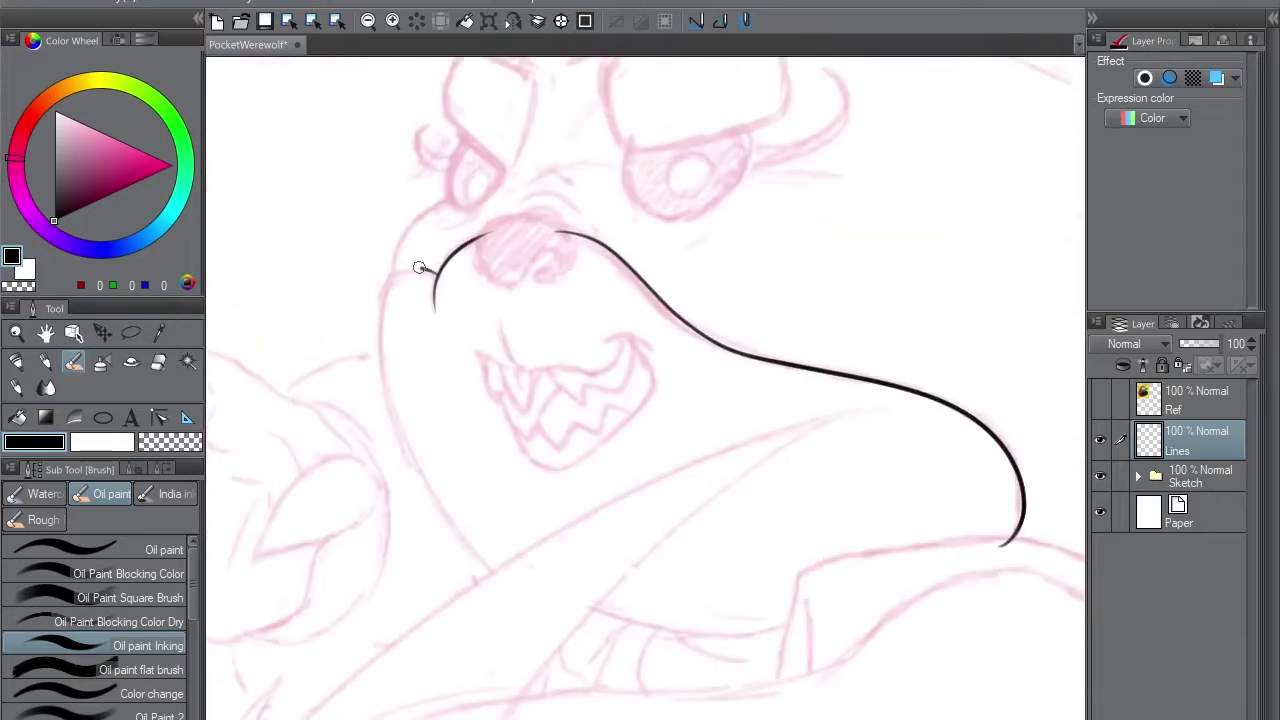
- Ink the far side of the muzzle and the jaw outline down to where the sketched swipe crosses it
mouse_move(436, 308)
left_mouse_down()
mouse_move(375, 318)
mouse_move(383, 430)
mouse_move(500, 580)
left_mouse_up()
left_click_drag(440, 335, 512, 255)
left_click_drag(452, 292, 527, 447)
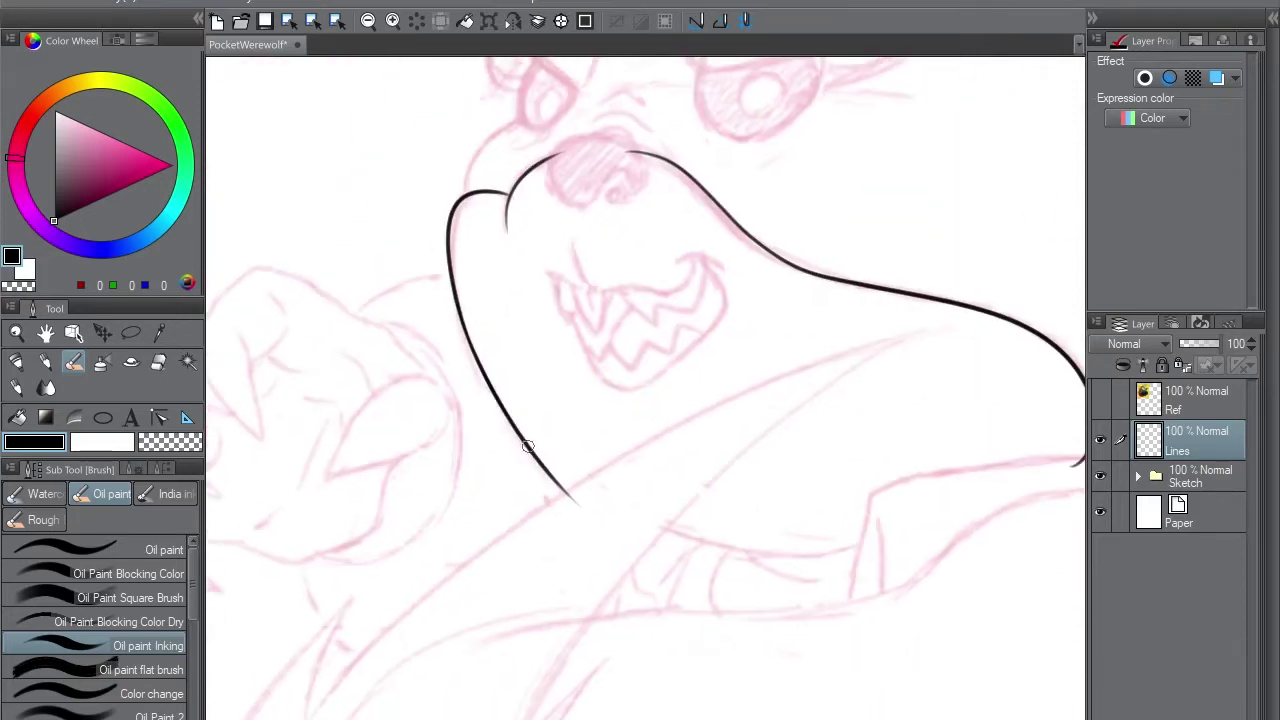
key("p")
left_click_drag(540, 160, 563, 197)
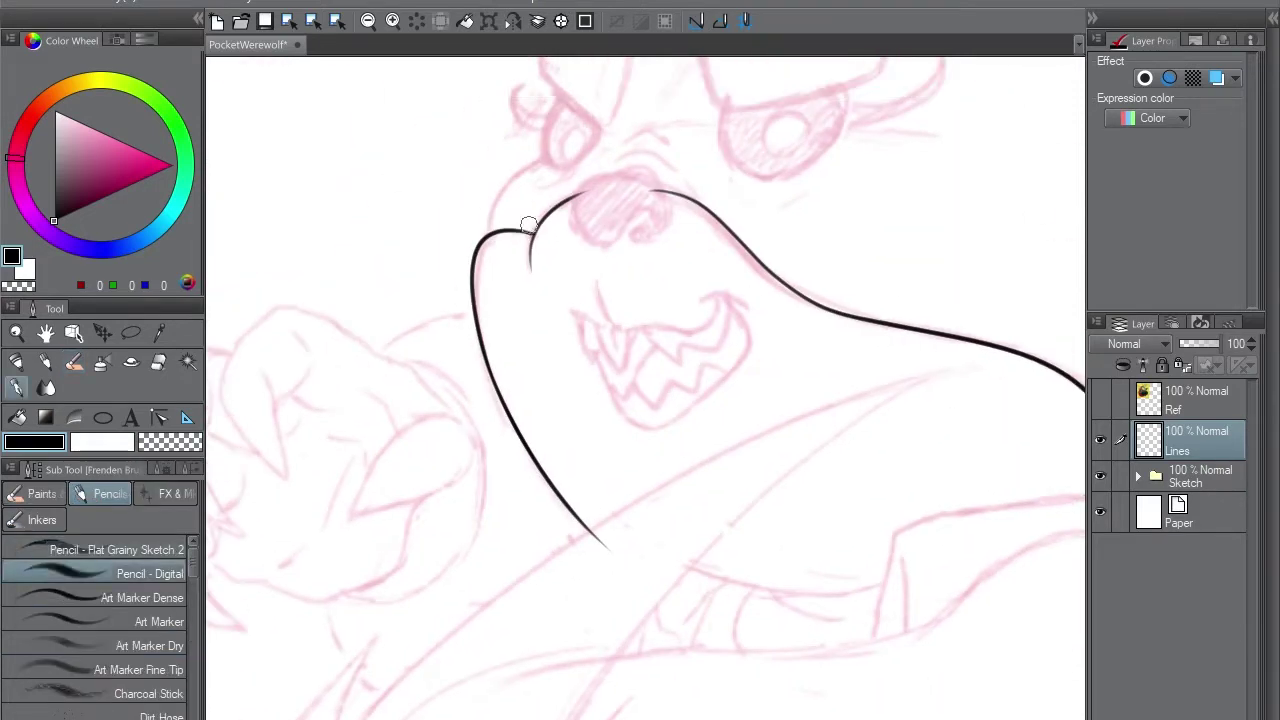
key("b")
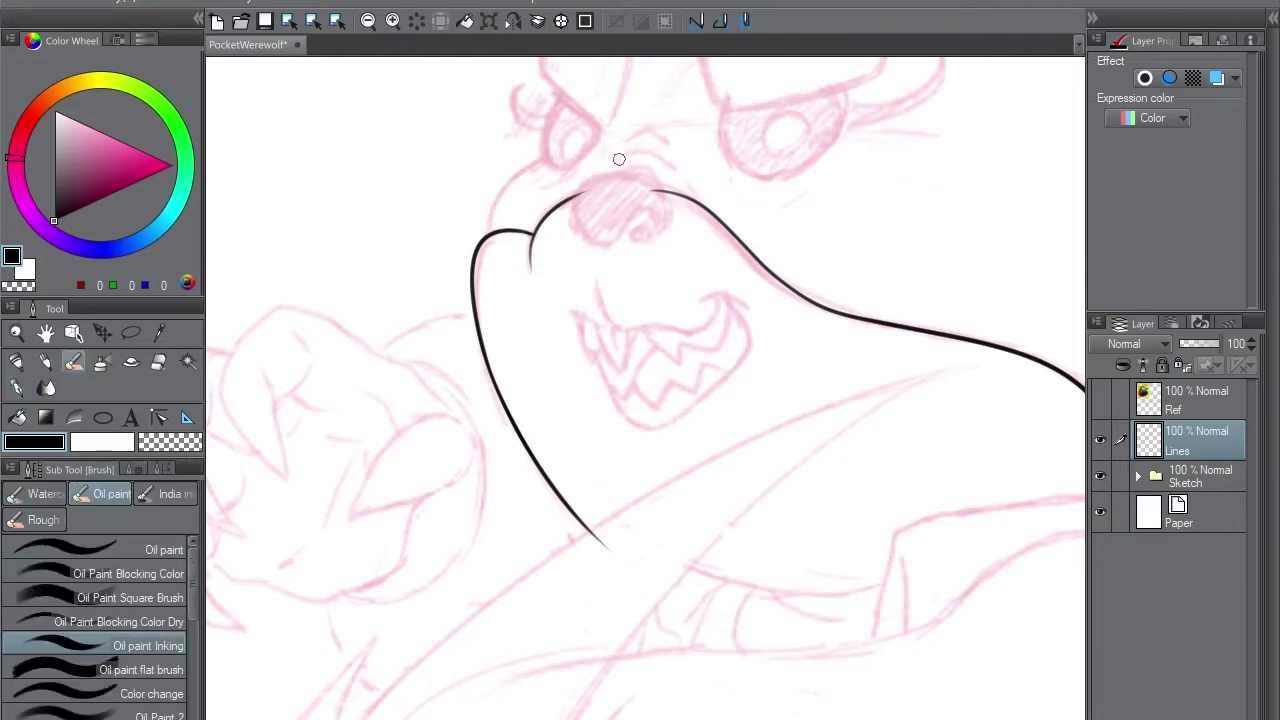
- Ink the wrinkle lines above the nose and add a new raster layer above Lines for inking the nose
left_click_drag(620, 162, 668, 170)
mouse_move(588, 185)
left_mouse_down()
mouse_move(602, 243)
mouse_move(674, 205)
left_mouse_up()
key("ctrl+z")
key("e")
key("ctrl+shift+n")
key("b")
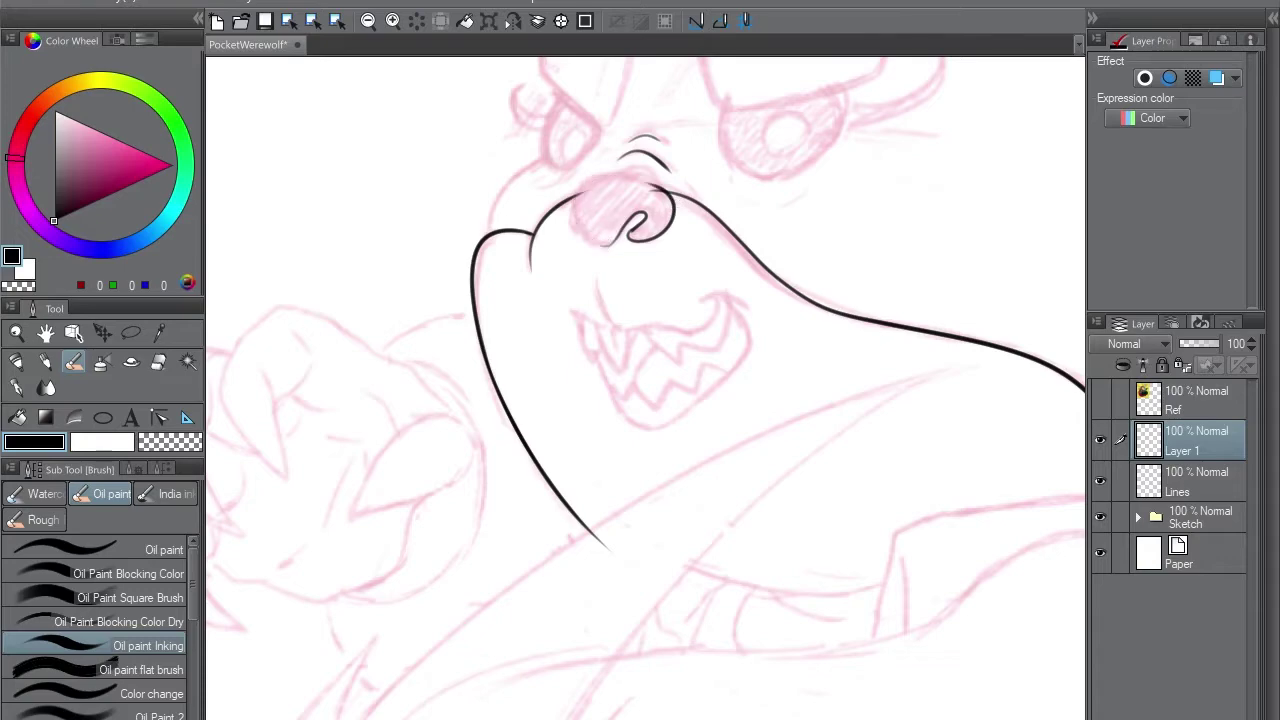
- Ink the rounded nose outline with its curled nostril on the new layer
left_click_drag(600, 190, 590, 240)
left_click_drag(640, 400, 700, 414)
mouse_move(565, 258)
left_mouse_down()
mouse_move(511, 325)
mouse_move(568, 260)
left_mouse_up()
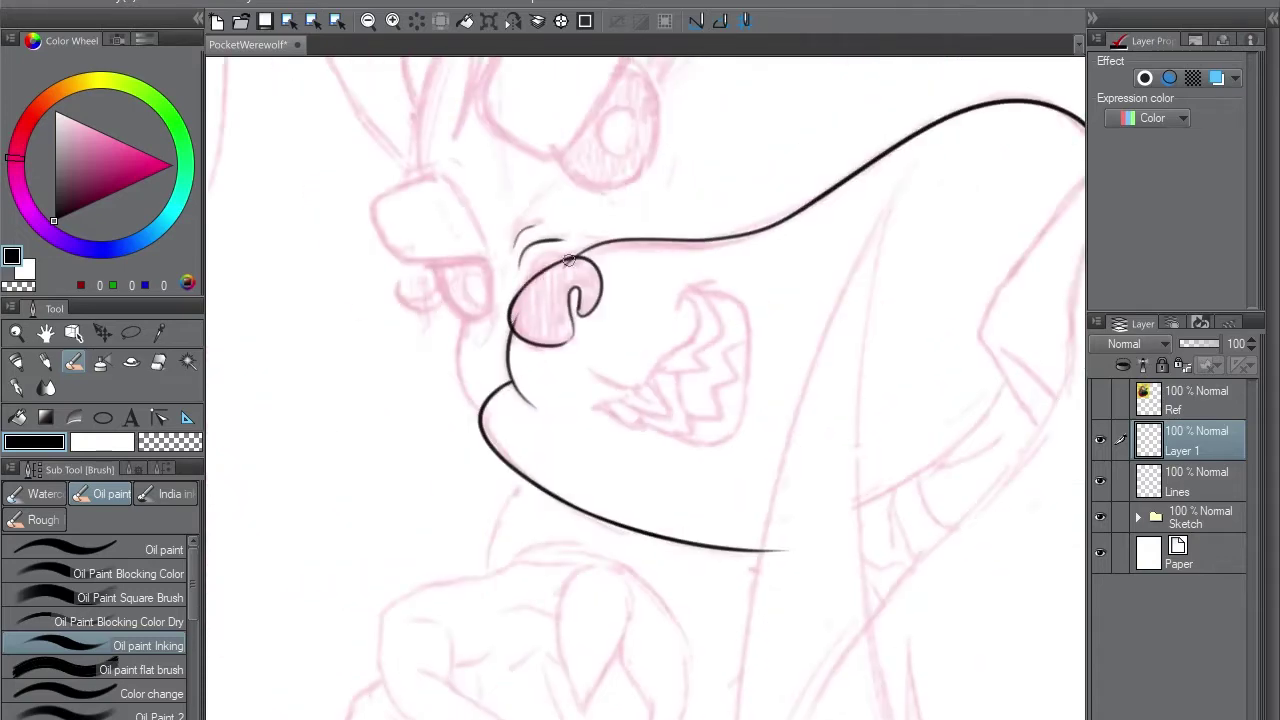
left_click_drag(573, 332, 622, 289)
- Erase the muzzle line overlapping the nose on the Lines layer and merge the nose layer down into Lines
key("e")
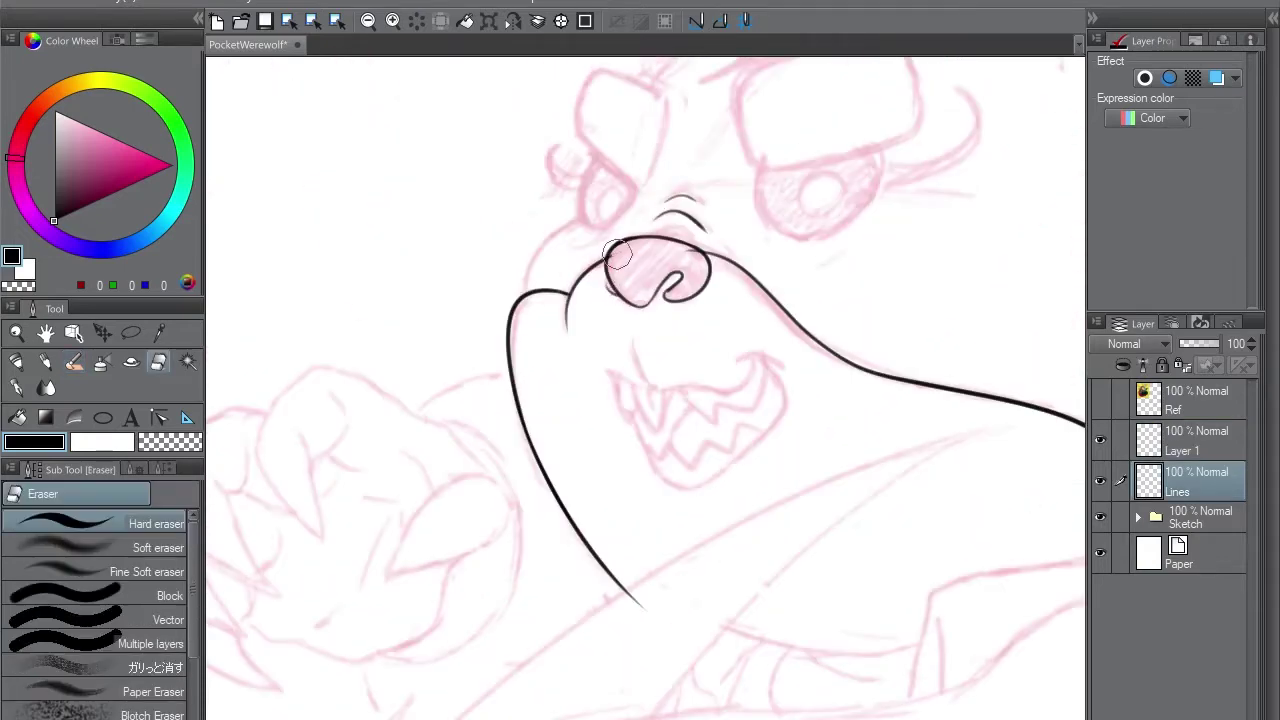
key("b")
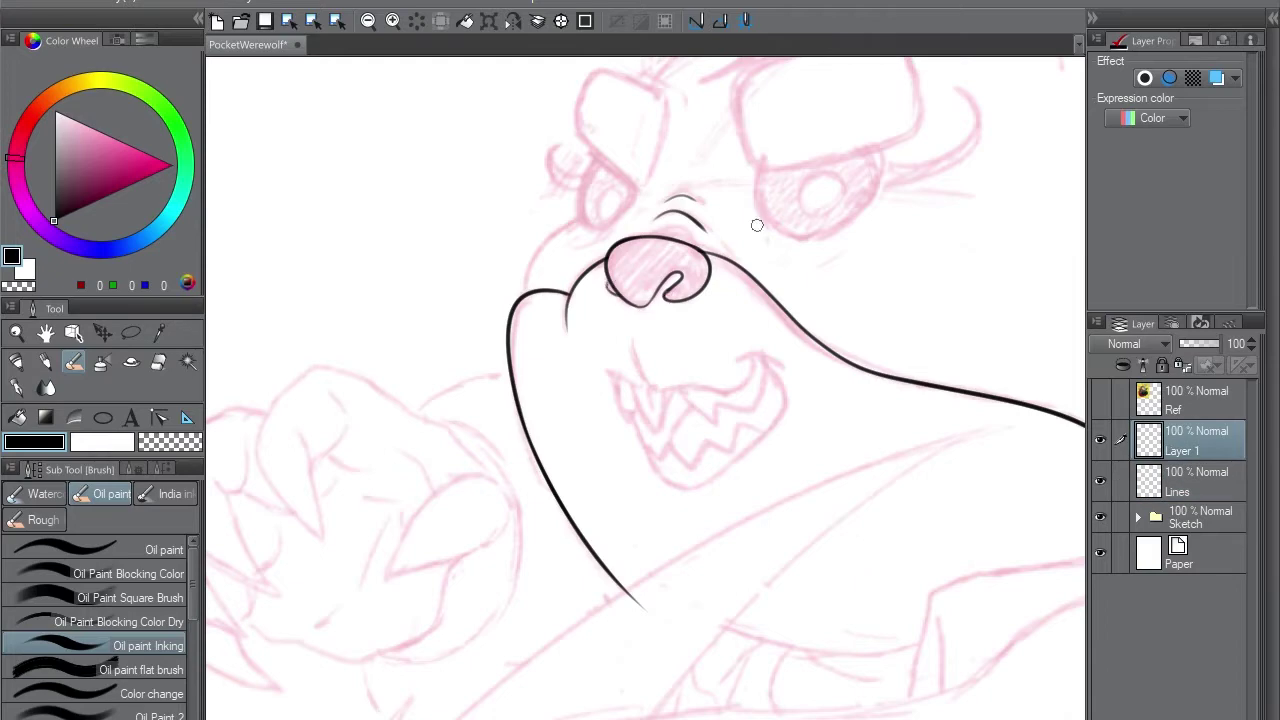
key("ctrl+e")
- Ink the curved upper lip, its near corner and the near side of the open mouth's lower outline
left_click_drag(652, 320, 616, 300)
mouse_move(620, 369)
left_mouse_down()
mouse_move(700, 367)
mouse_move(707, 346)
left_mouse_up()
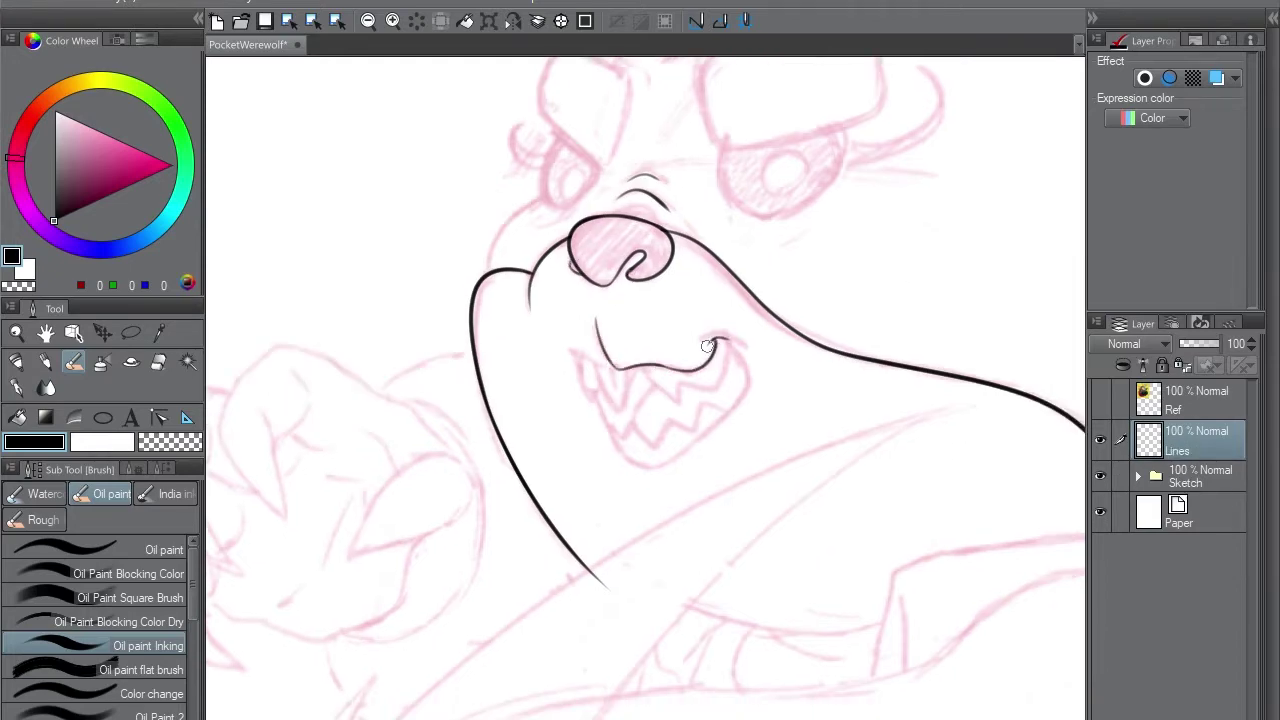
key("minus")
key("minus")
key("minus")
key("minus")
key("minus")
key("minus")
key("minus")
key("minus")
key("minus")
key("minus")
key("minus")
key("minus")
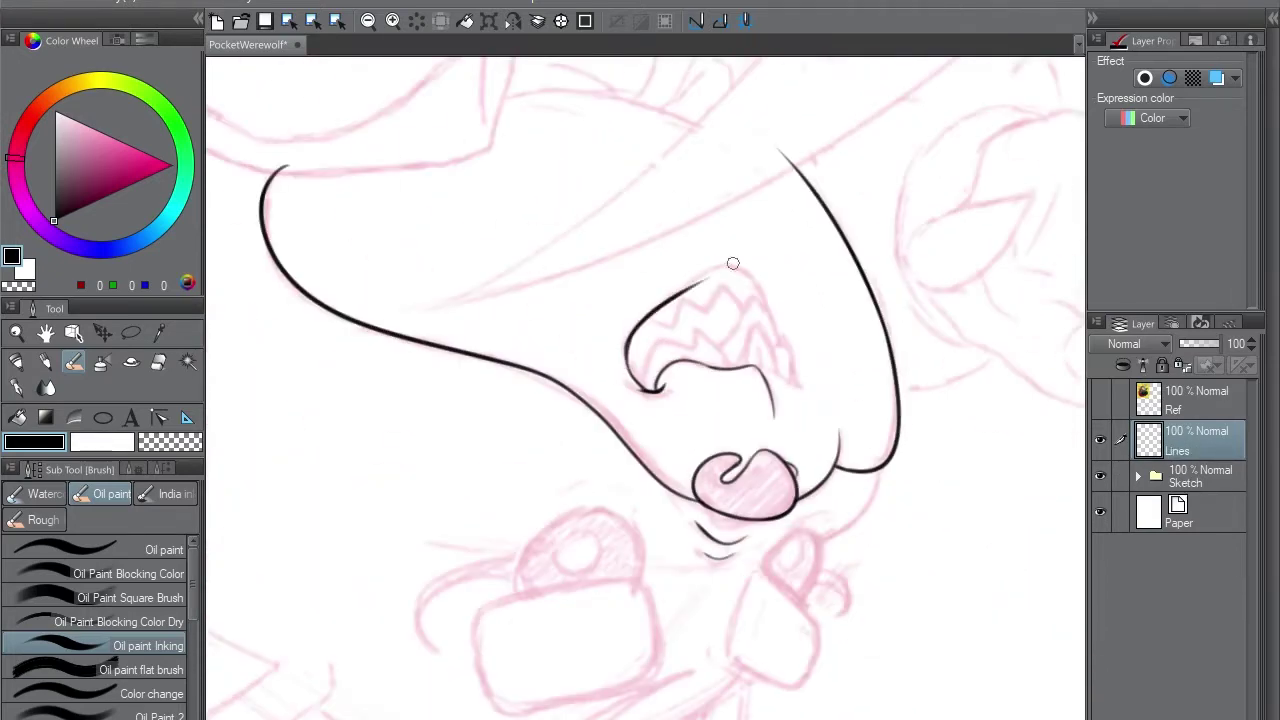
key("ctrl+z")
left_click_drag(630, 362, 693, 287)
- Ink the far corner of the mouth and the long front fang below the upper lip
key("minus")
key("minus")
key("minus")
key("minus")
key("minus")
key("minus")
key("minus")
key("minus")
key("minus")
key("minus")
key("minus")
key("minus")
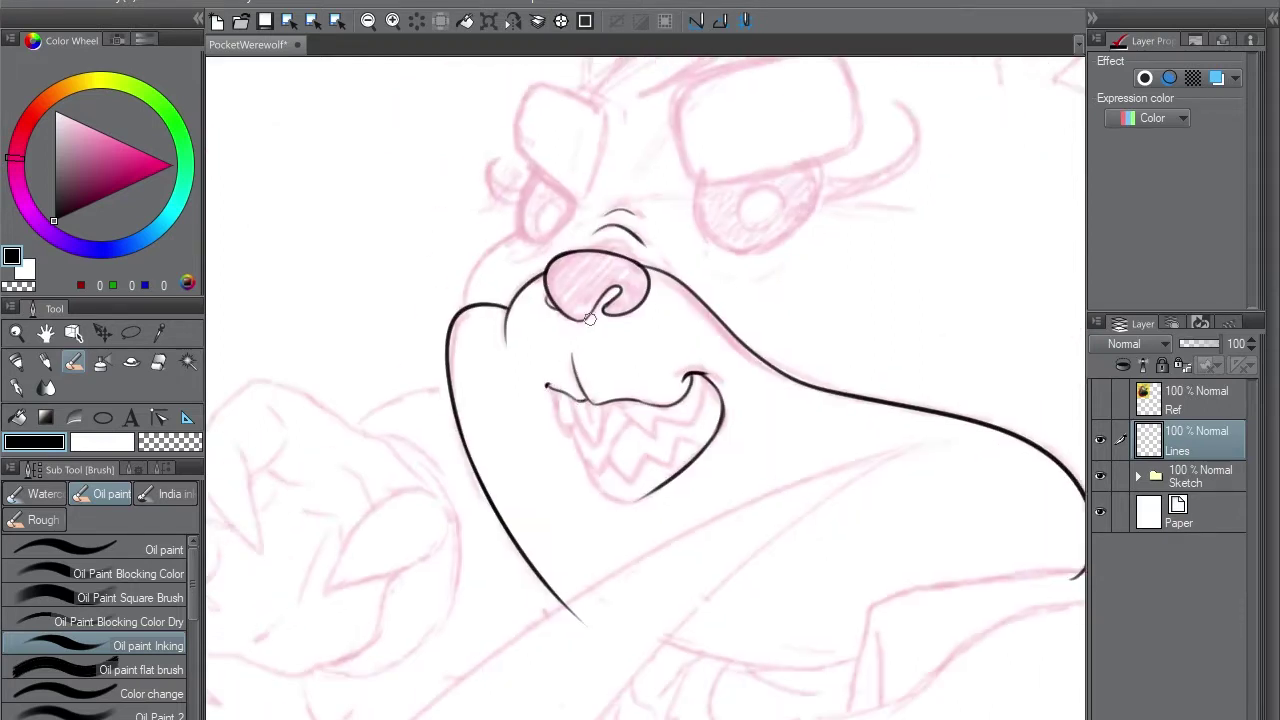
scroll(590, 318, "down", 1)
key("p")
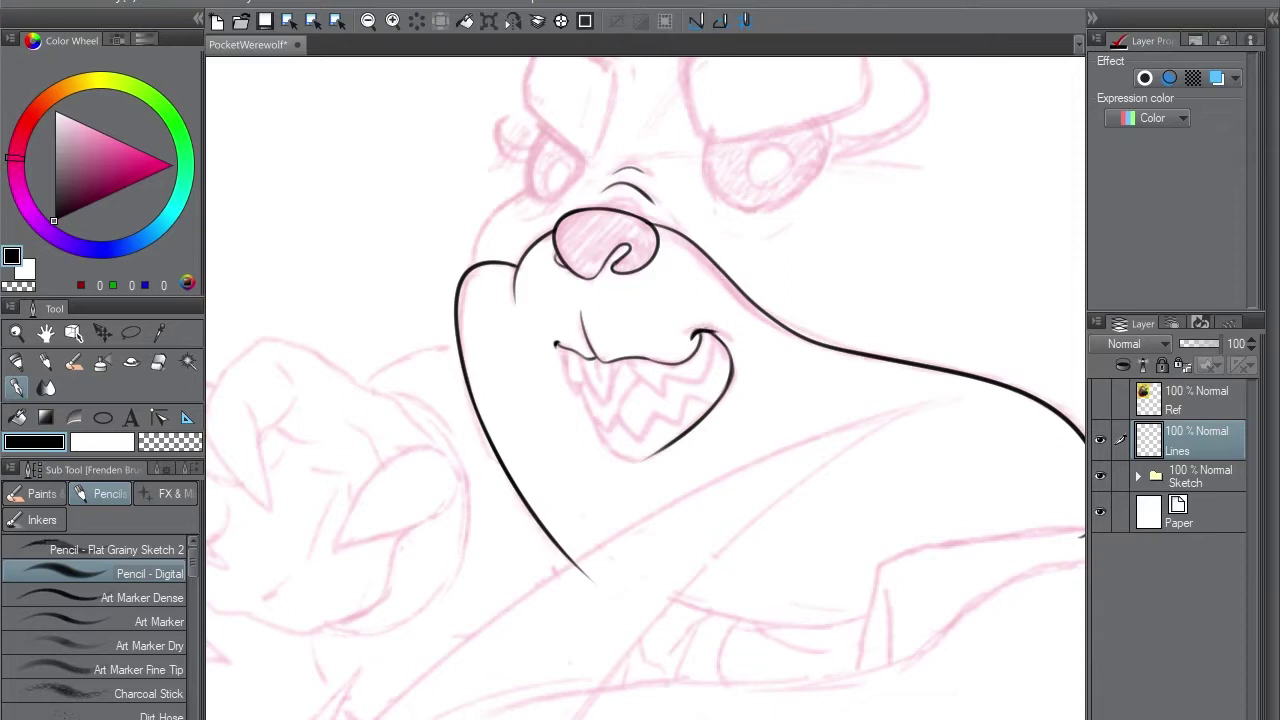
key("b")
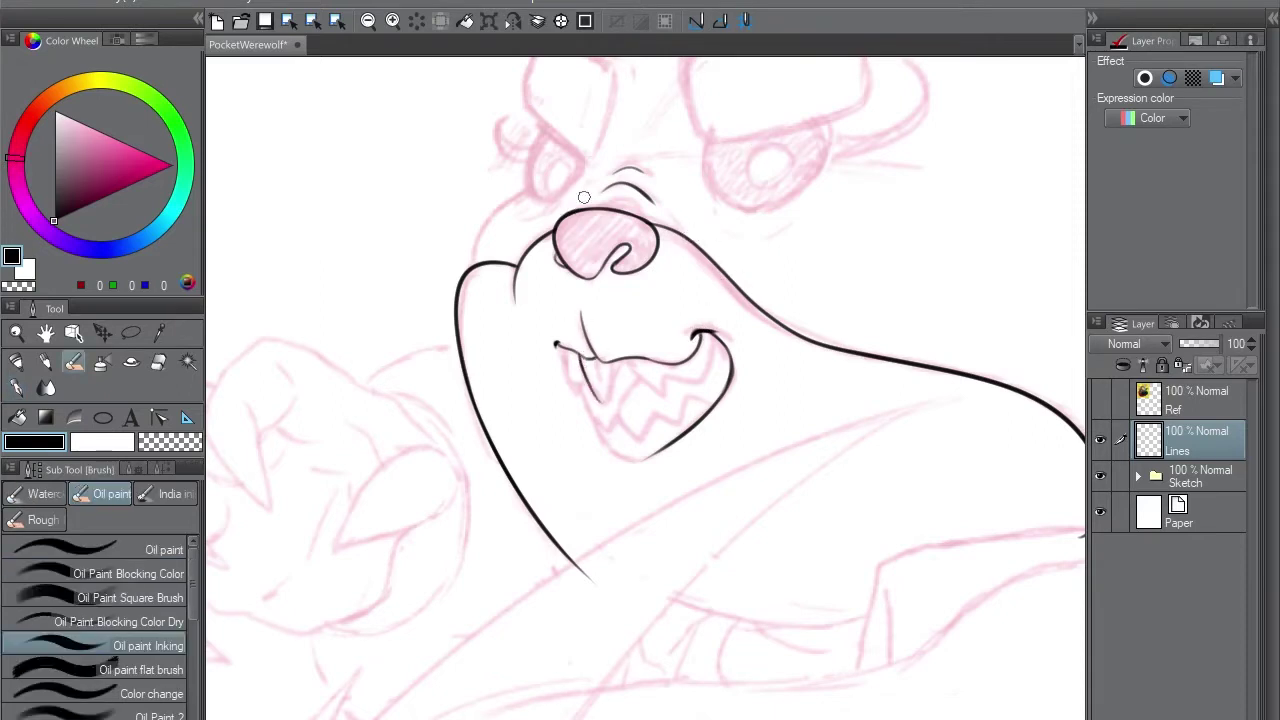
key("ctrl+z")
key("h")
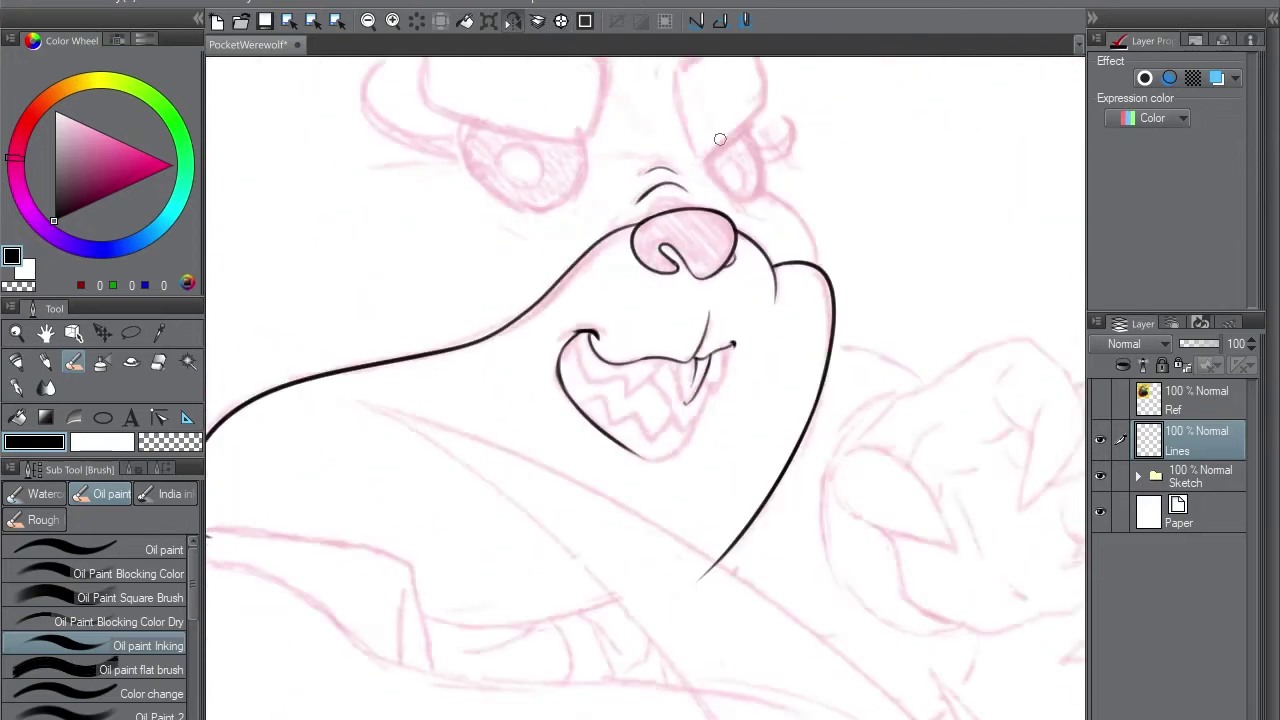
key("h")
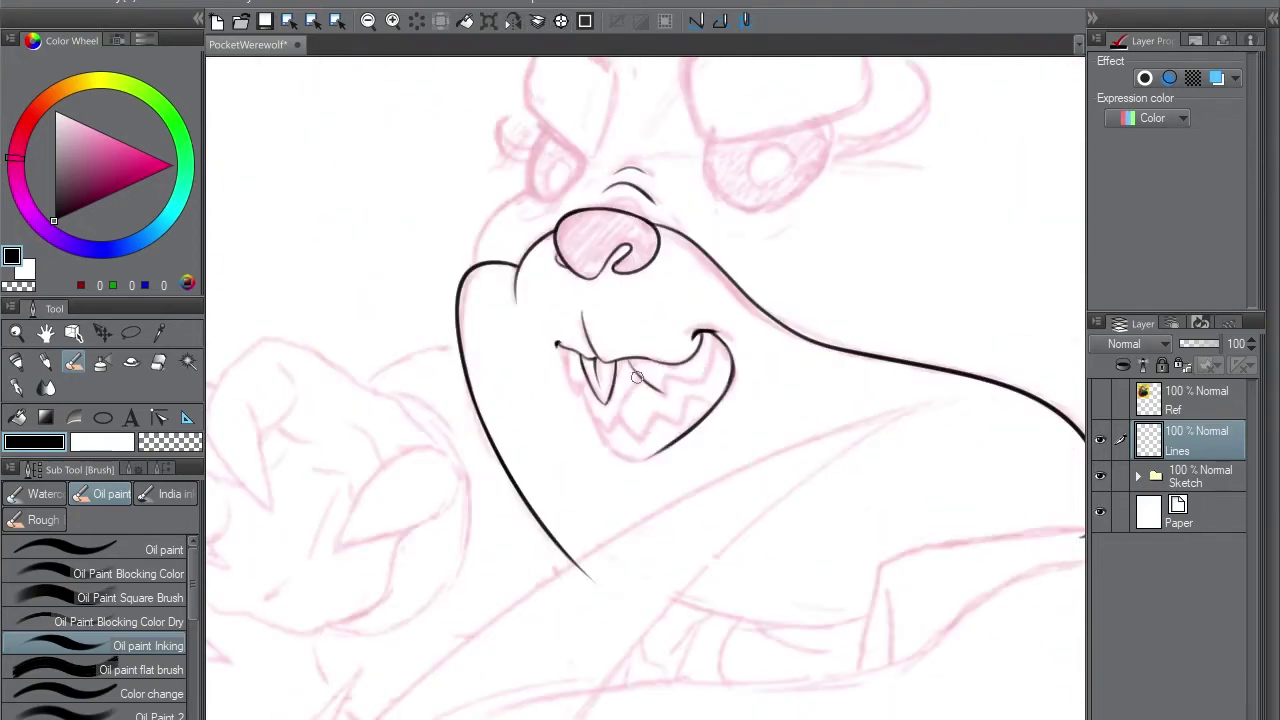
- Ink the remaining upper teeth and the jagged lower teeth, and close the lower outline of the mouth
key("ctrl+z")
mouse_move(590, 356)
left_mouse_down()
mouse_move(568, 360)
mouse_move(657, 347)
left_mouse_up()
left_click_drag(596, 416, 606, 368)
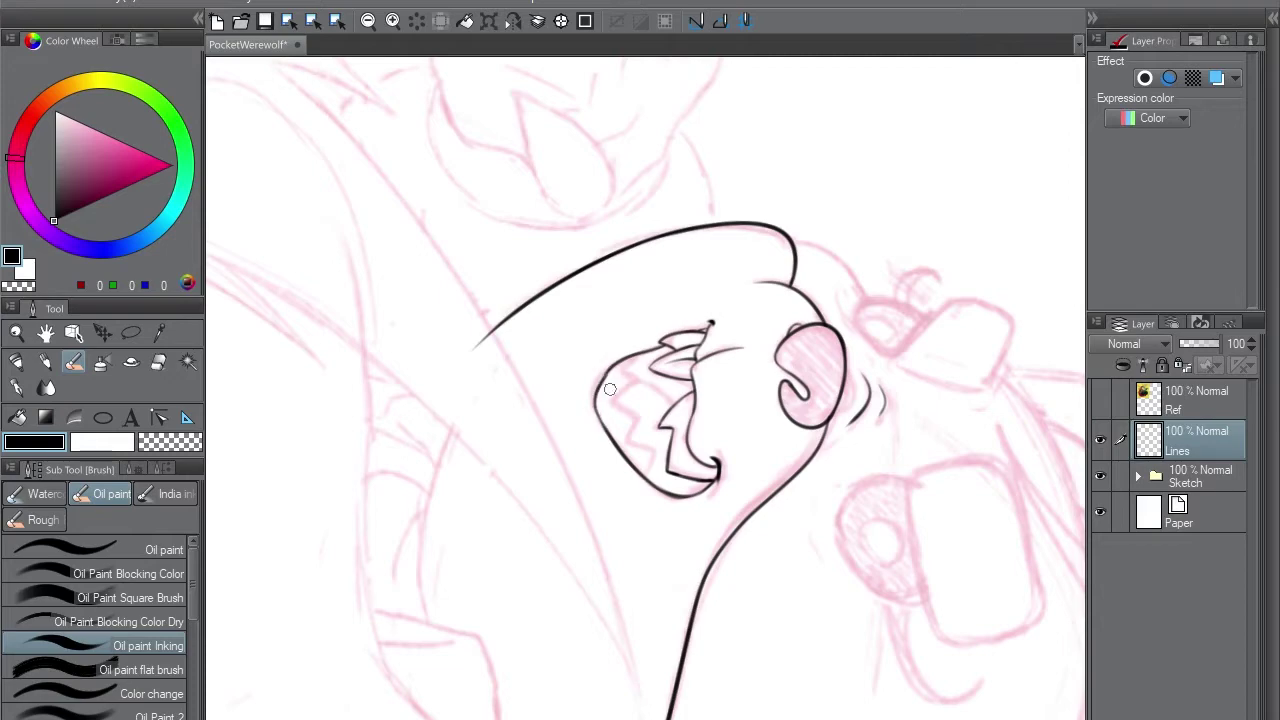
left_click_drag(549, 62, 1082, 535)
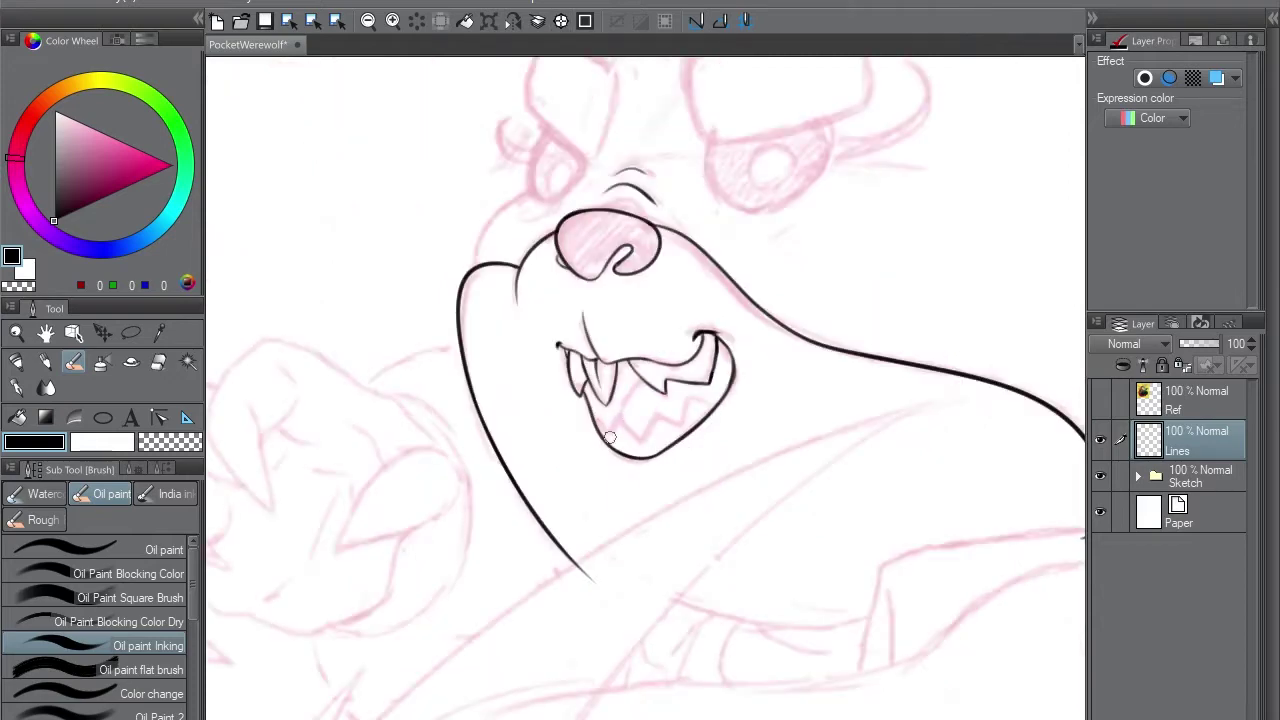
left_click_drag(609, 437, 707, 401)
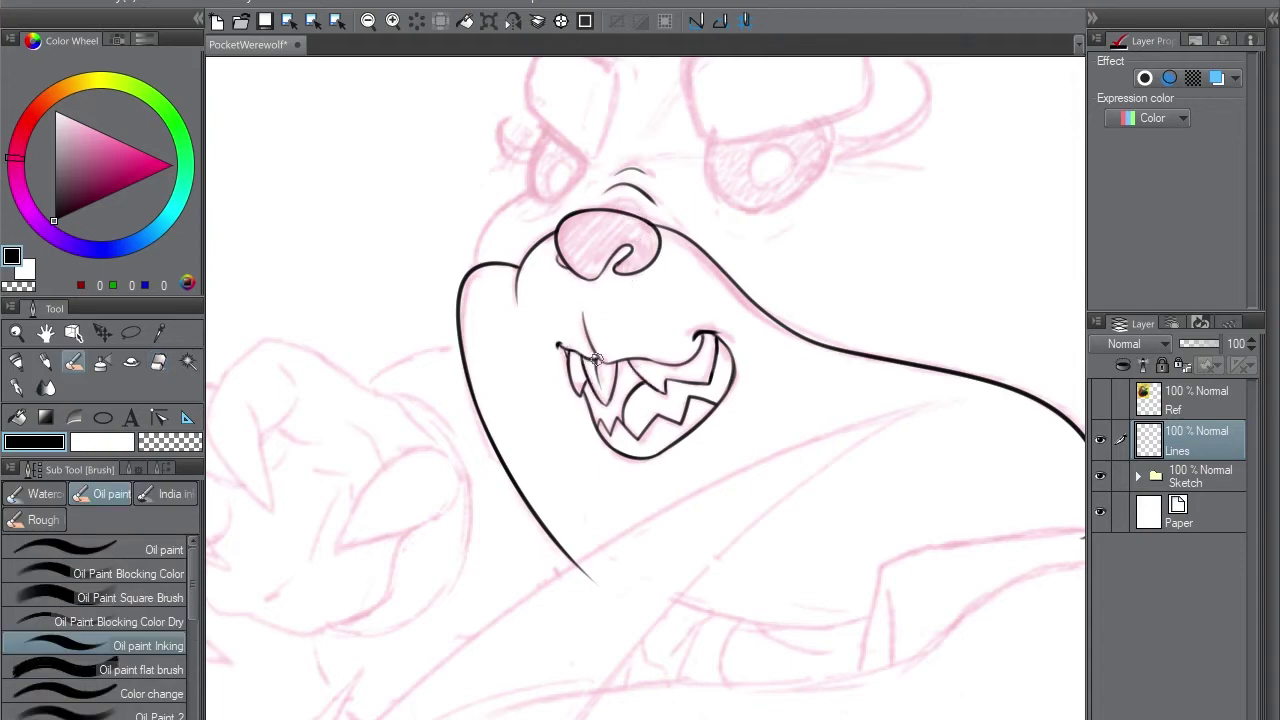
left_click_drag(646, 400, 558, 330)
- Create a layer named Swipe above Lines and trace the swipe's upper edge with the Milli pen in tan (217, 187, 120)
key("ctrl+shift+n")
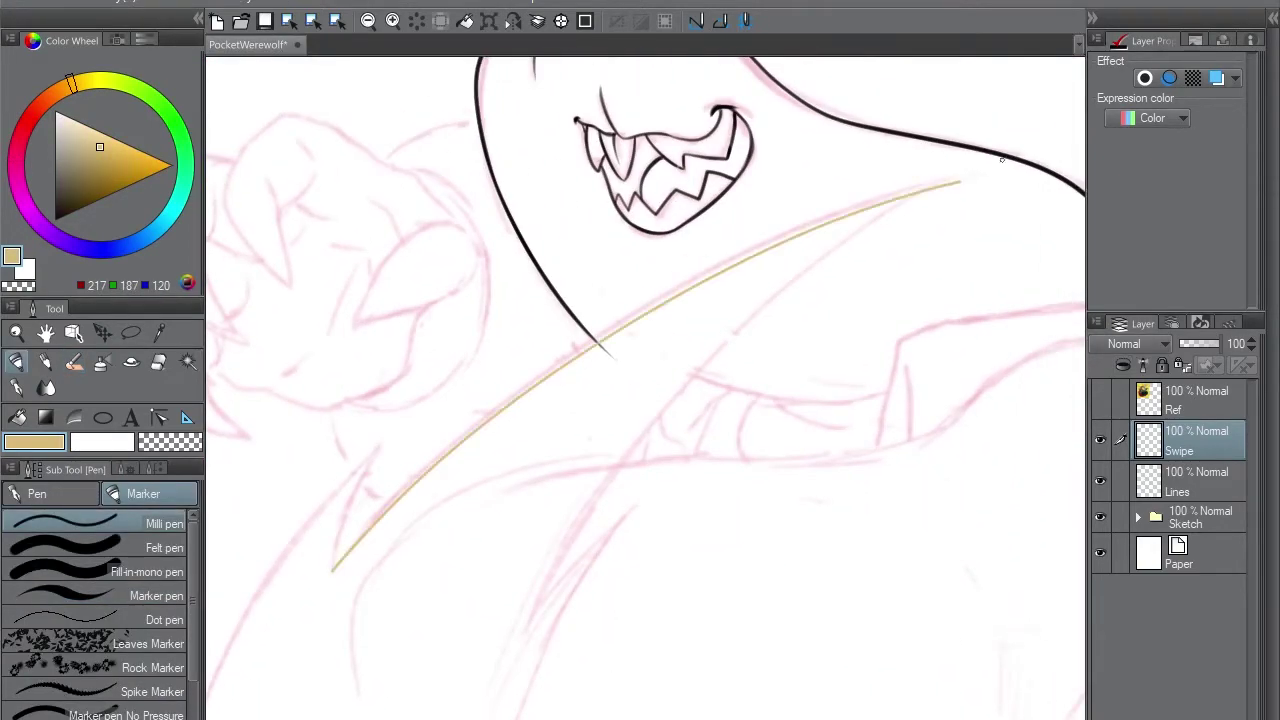
key("ctrl+z")
mouse_move(952, 178)
left_mouse_down()
mouse_move(346, 548)
mouse_move(478, 400)
mouse_move(330, 574)
left_mouse_up()
key("ctrl+z")
key("ctrl+z")
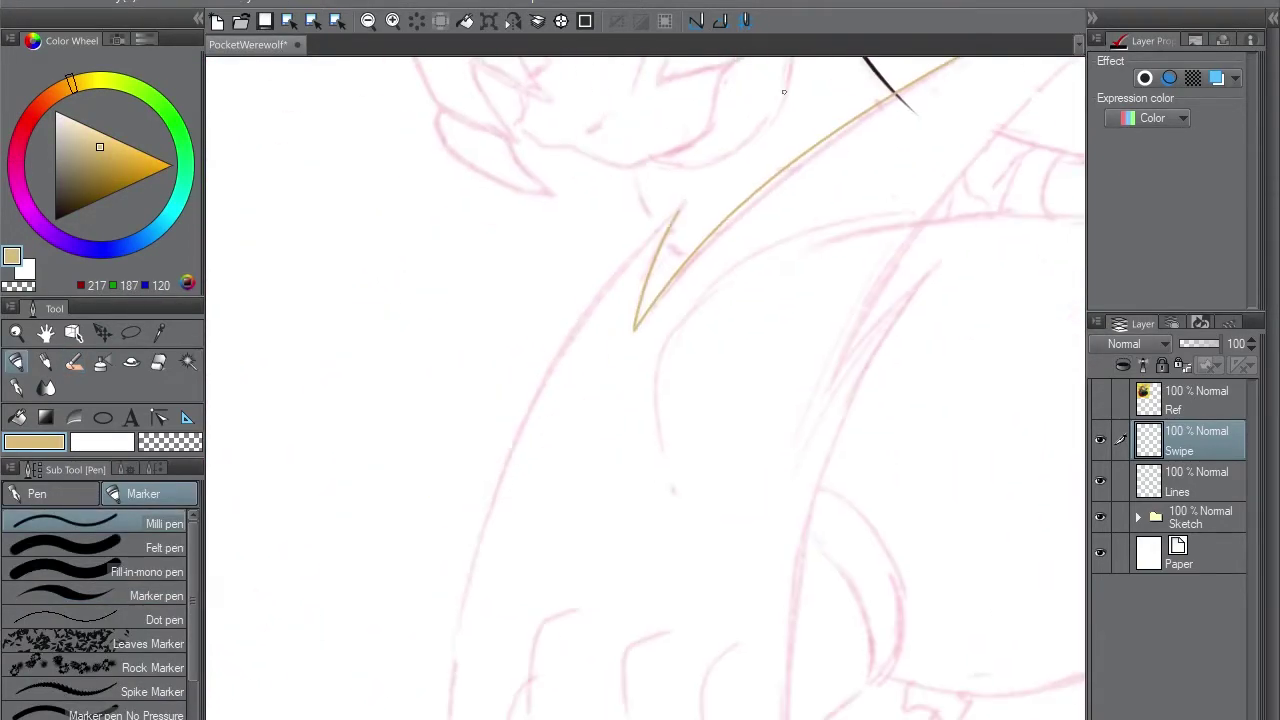
- Draw the sharp notch at the end of the swipe's upper edge and continue the outer left edge downward
key("ctrl+z")
left_click_drag(671, 214, 634, 323)
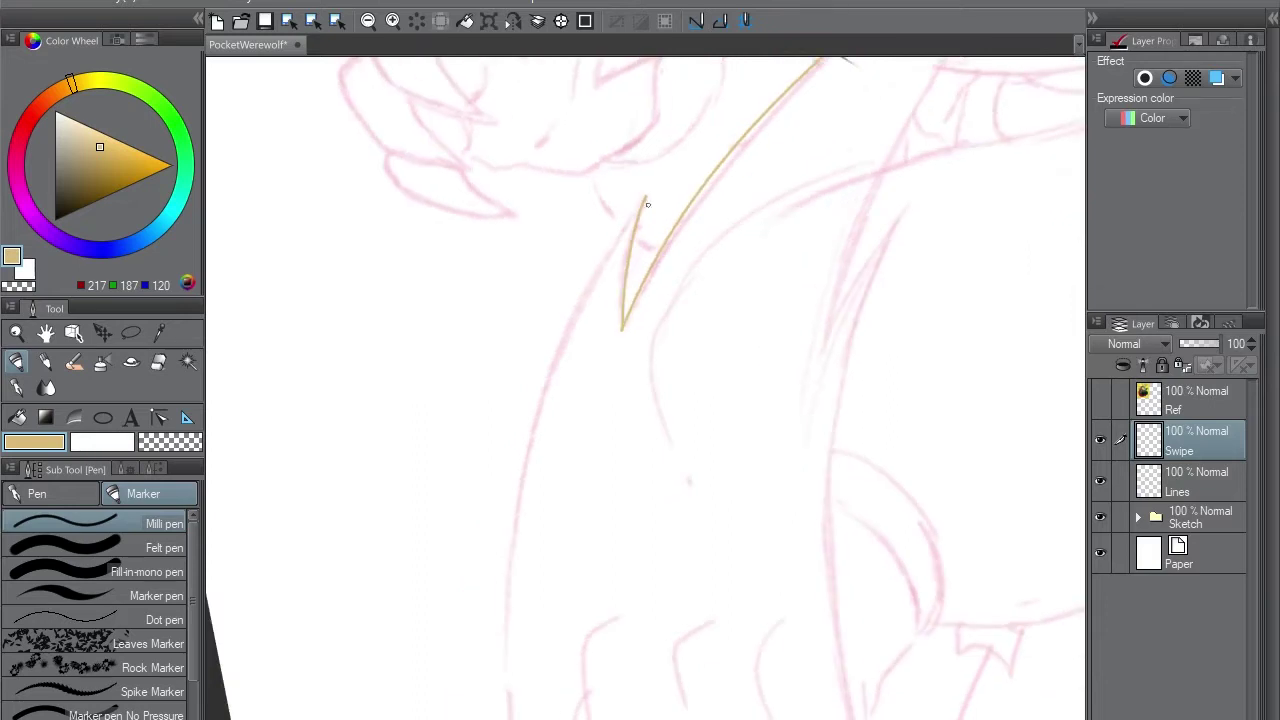
key("ctrl+z")
left_click_drag(645, 195, 620, 327)
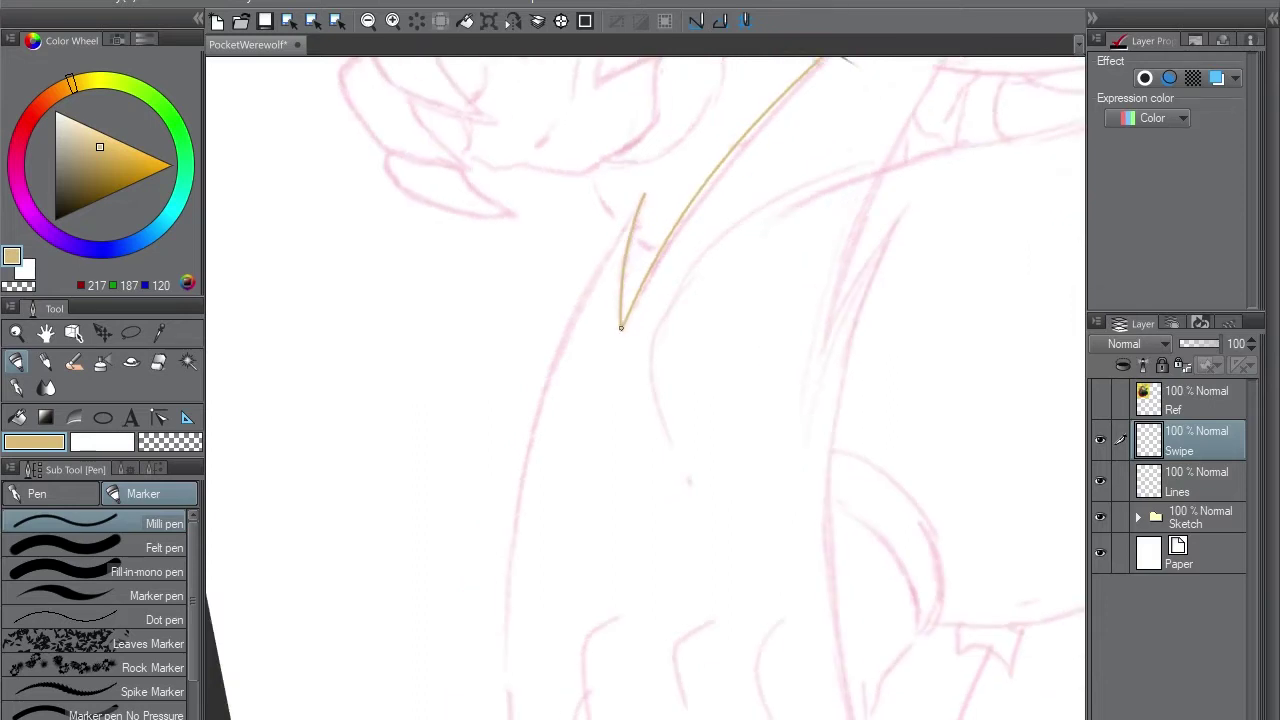
scroll(620, 327, "down", 2)
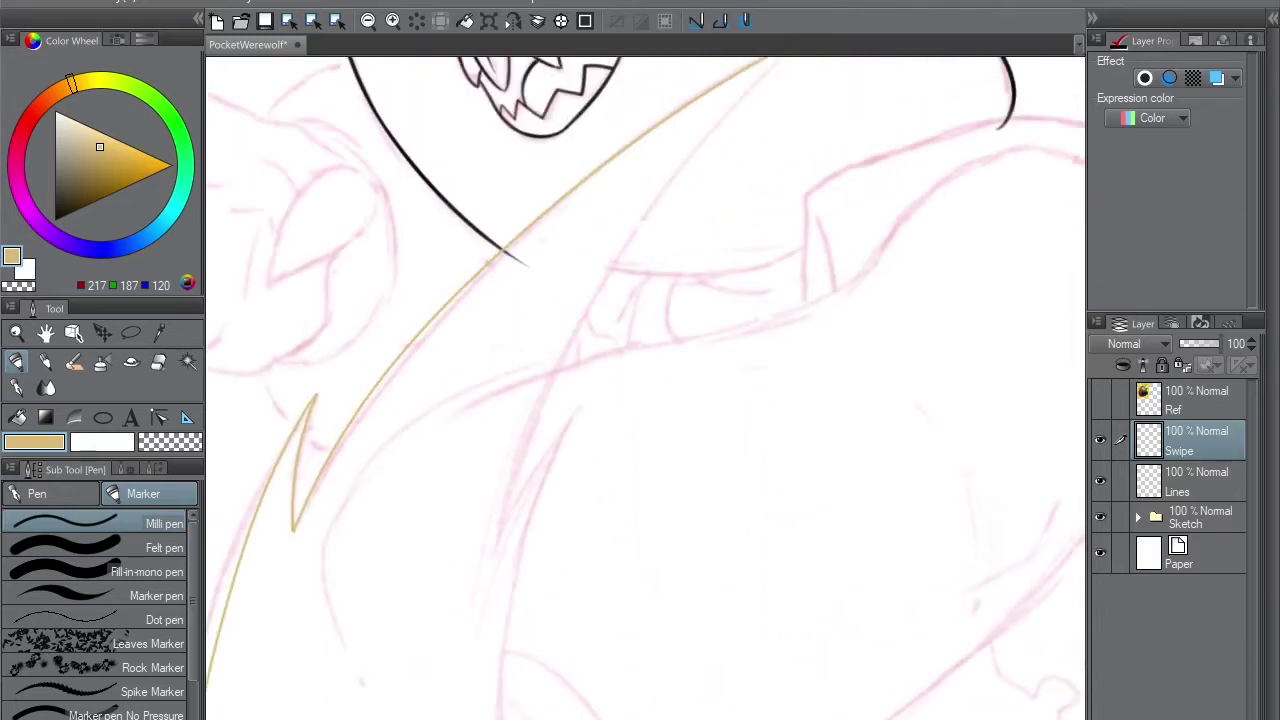
- Trace the swipe's lower edge from its upper point down across the collar and add the matching sharp notch
left_click_drag(766, 112, 417, 640)
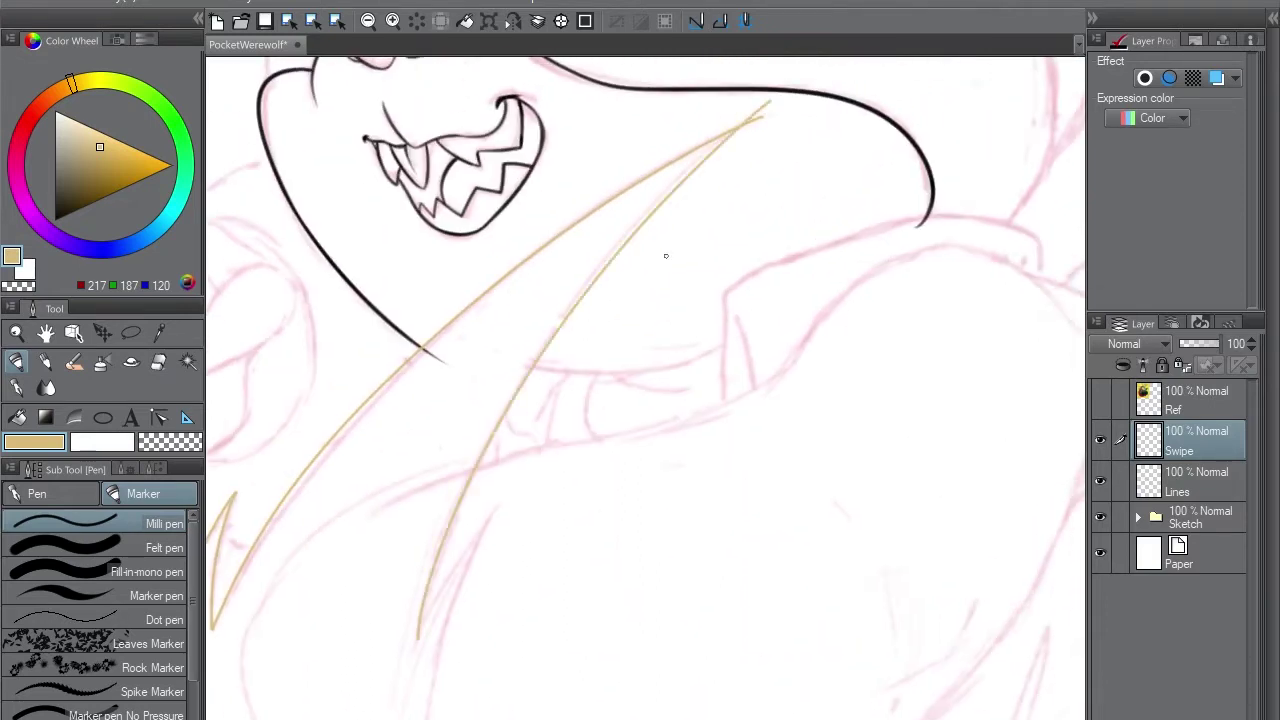
key("e")
scroll(800, 78, "down", 2)
key("p")
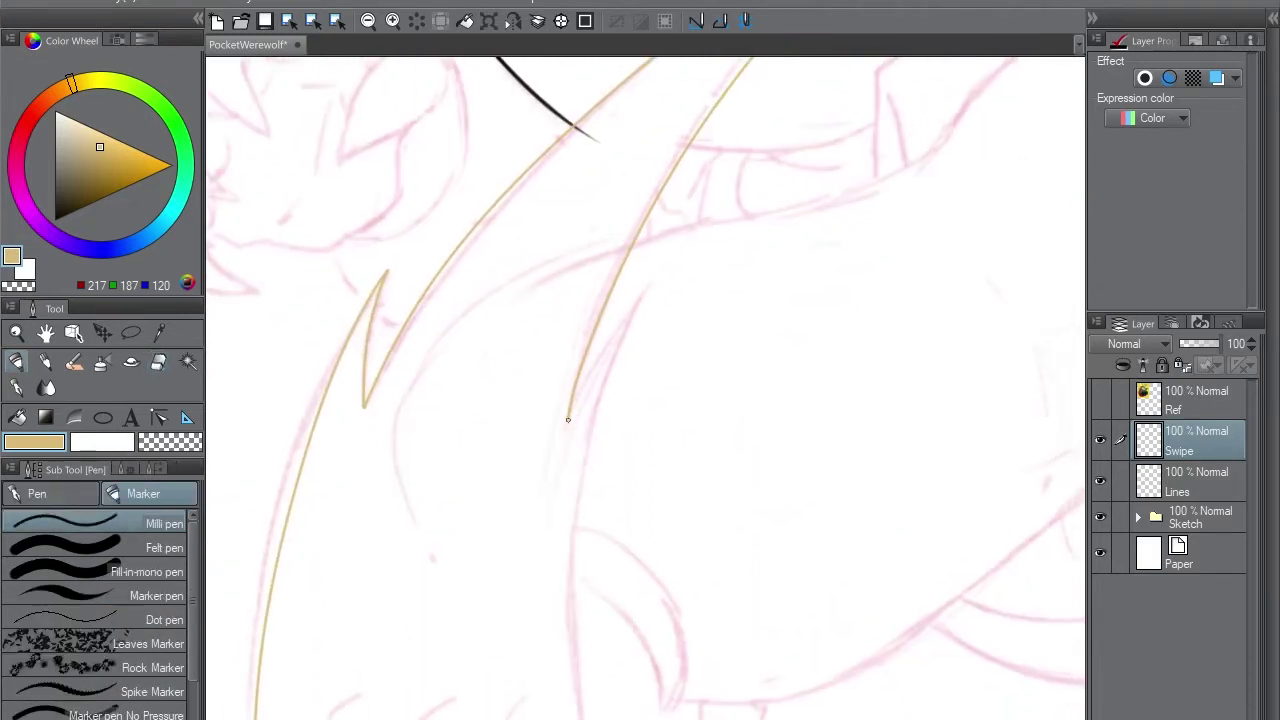
key("ctrl+z")
mouse_move(652, 280)
left_mouse_down()
mouse_move(546, 462)
mouse_move(570, 368)
left_mouse_up()
- Try a mid-grey (118, 118, 118) colour on the Paper layer behind the swipe lines
key("e")
left_click(1190, 553)
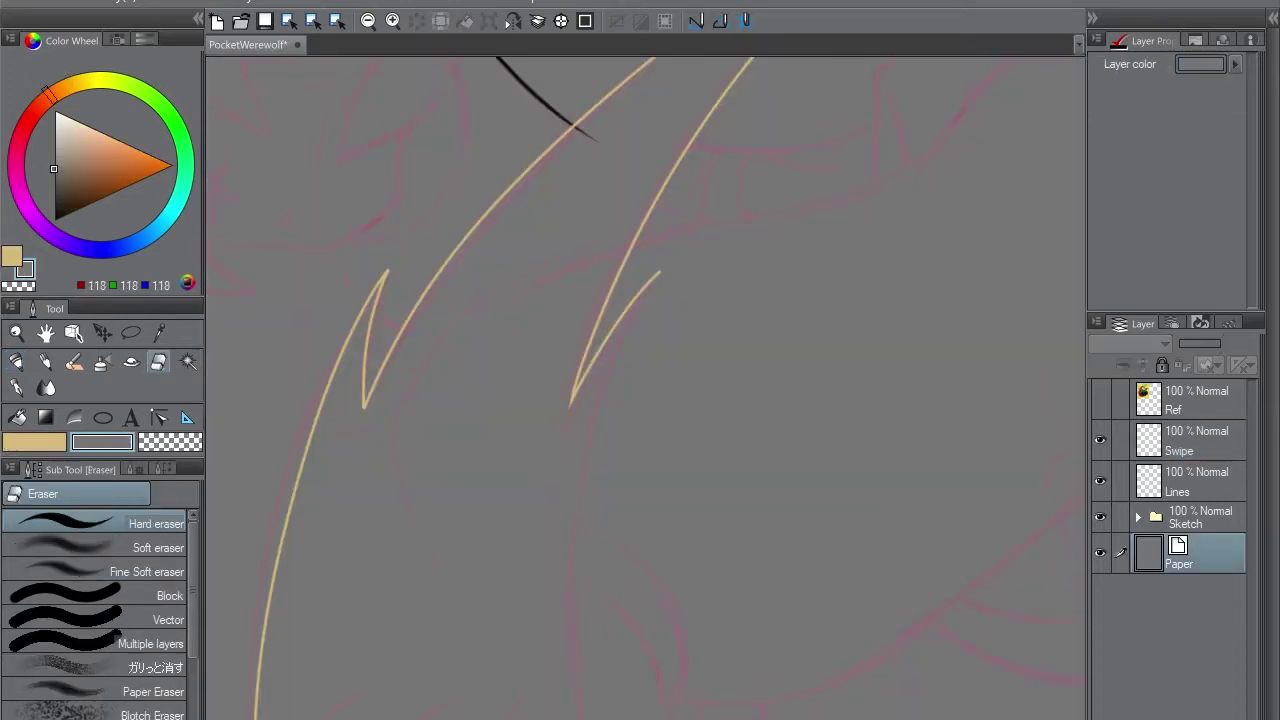
key("p")
left_click(1190, 440)
left_click_drag(363, 405, 507, 225)
key("ctrl+z")
- Draw the swipe's long right edge down to its tip and clean up the points of the two upper notches
mouse_move(742, 120)
left_mouse_down()
mouse_move(700, 595)
mouse_move(636, 405)
left_mouse_up()
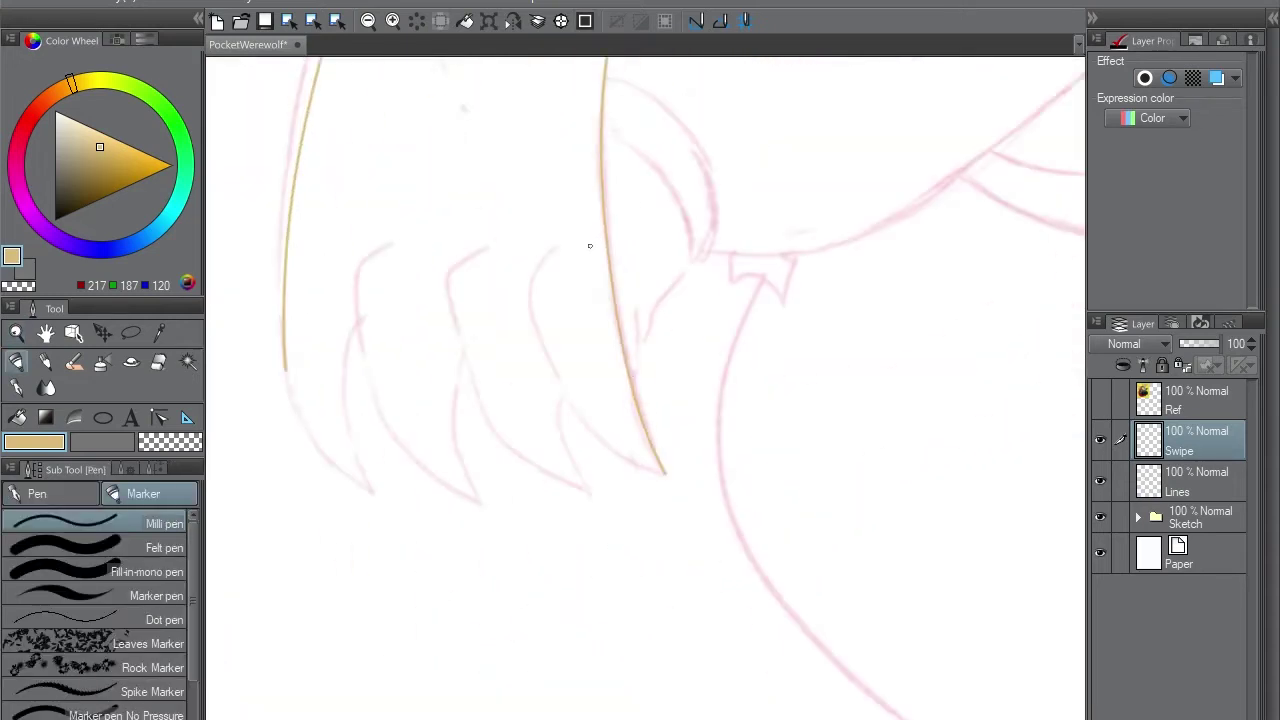
mouse_move(589, 245)
left_mouse_down()
mouse_move(598, 74)
mouse_move(487, 645)
left_mouse_up()
key("e")
key("p")
key("e")
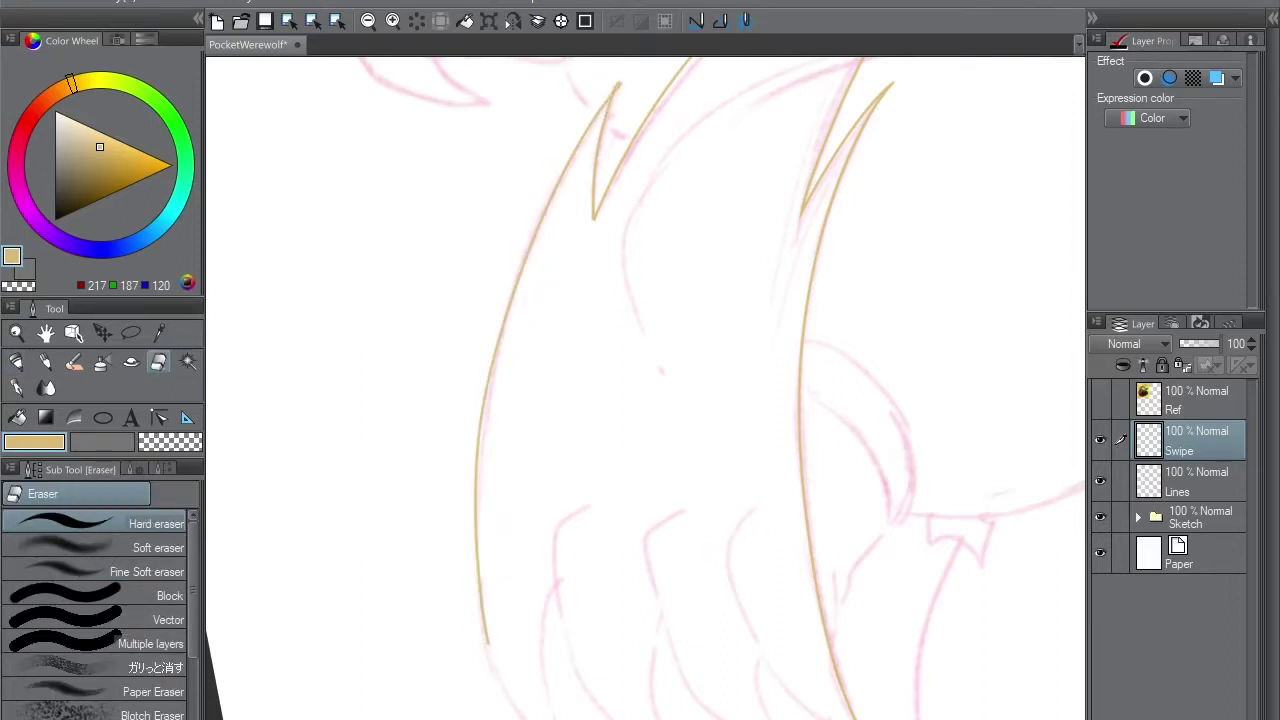
key("p")
left_click_drag(613, 92, 589, 158)
key("e")
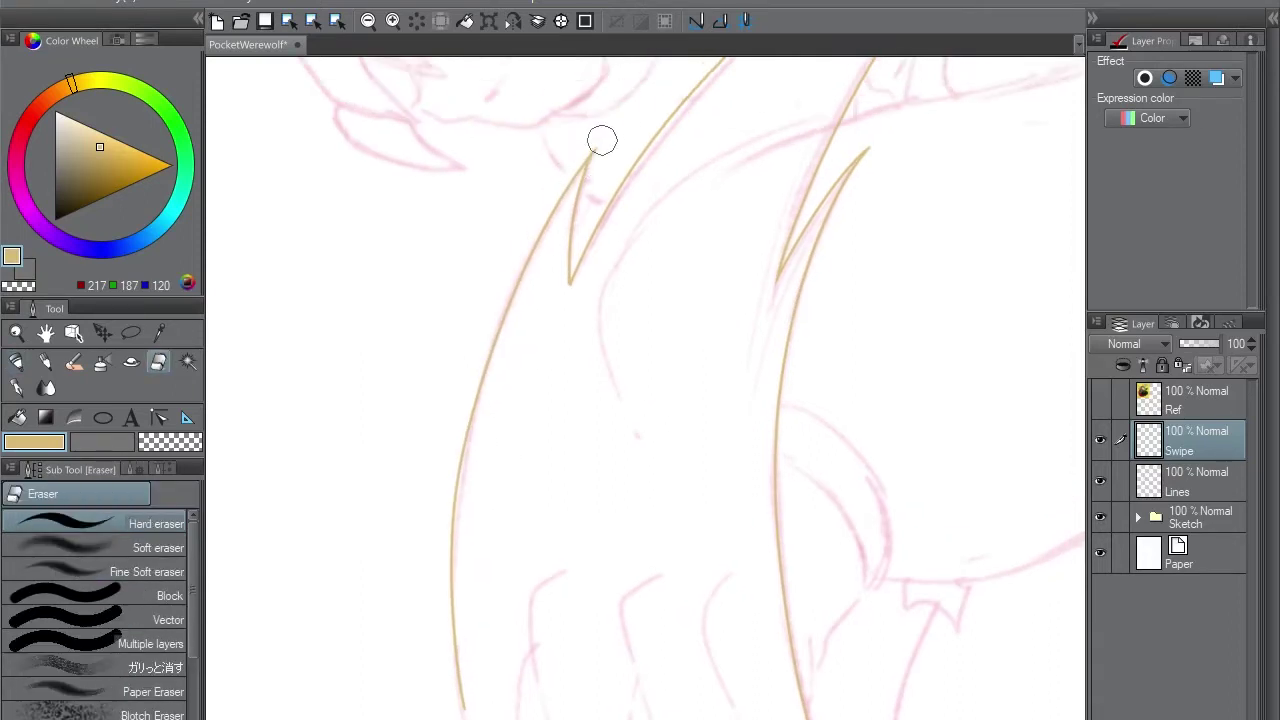
left_click_drag(858, 168, 736, 200)
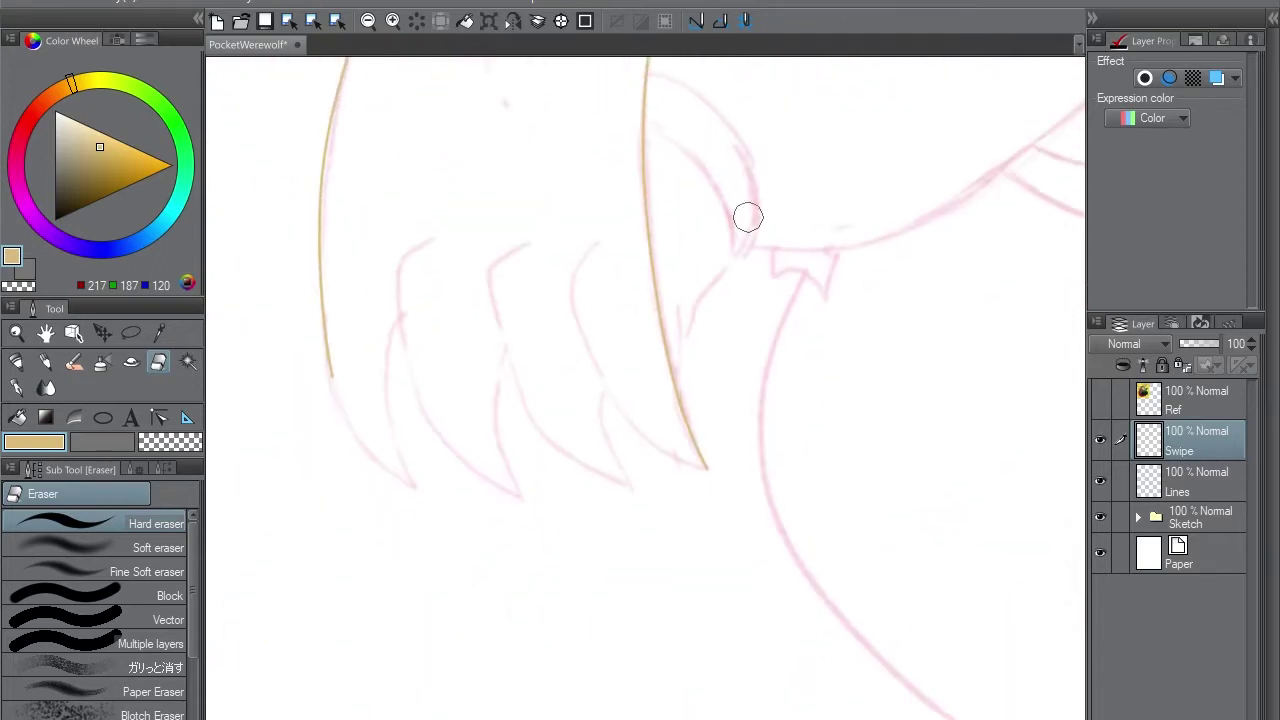
- Draw the curved, claw-like points that close the swipe's lower end and erase the overshooting line ends
key("p")
left_click_drag(657, 342, 620, 492)
left_click_drag(643, 364, 572, 431)
left_click_drag(644, 246, 508, 341)
left_click_drag(518, 256, 539, 330)
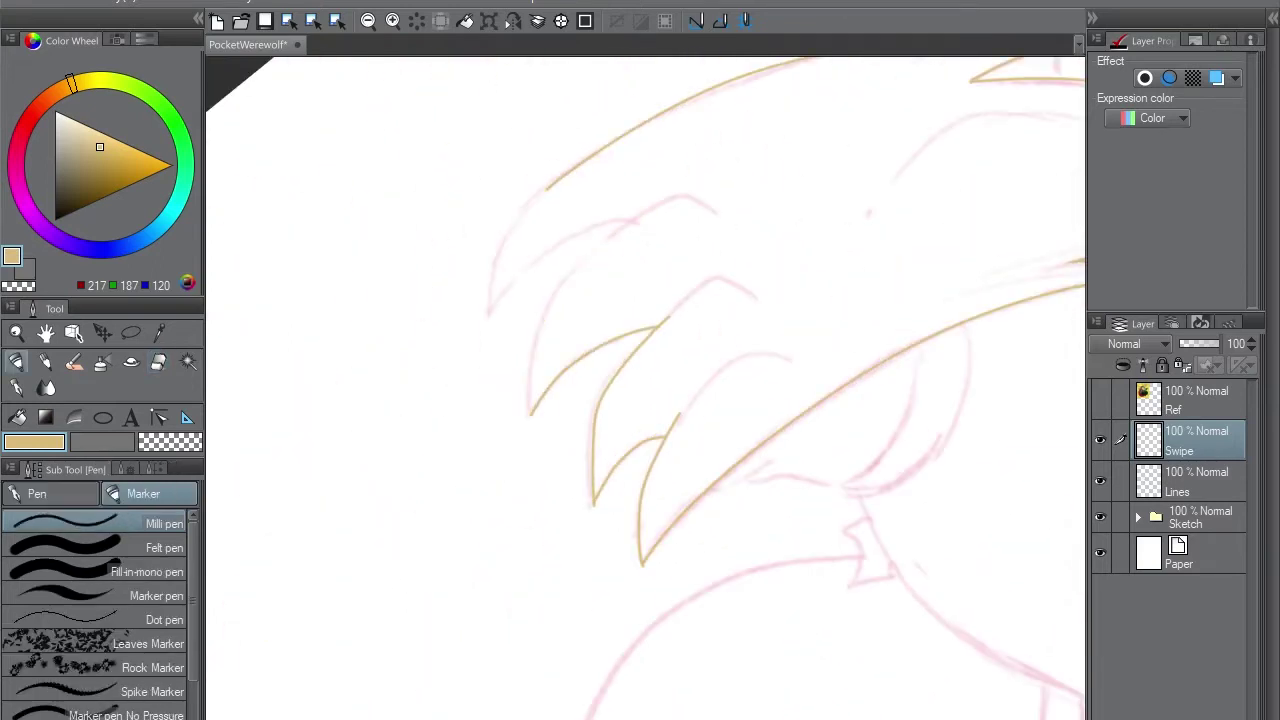
left_click_drag(632, 218, 529, 415)
key("e")
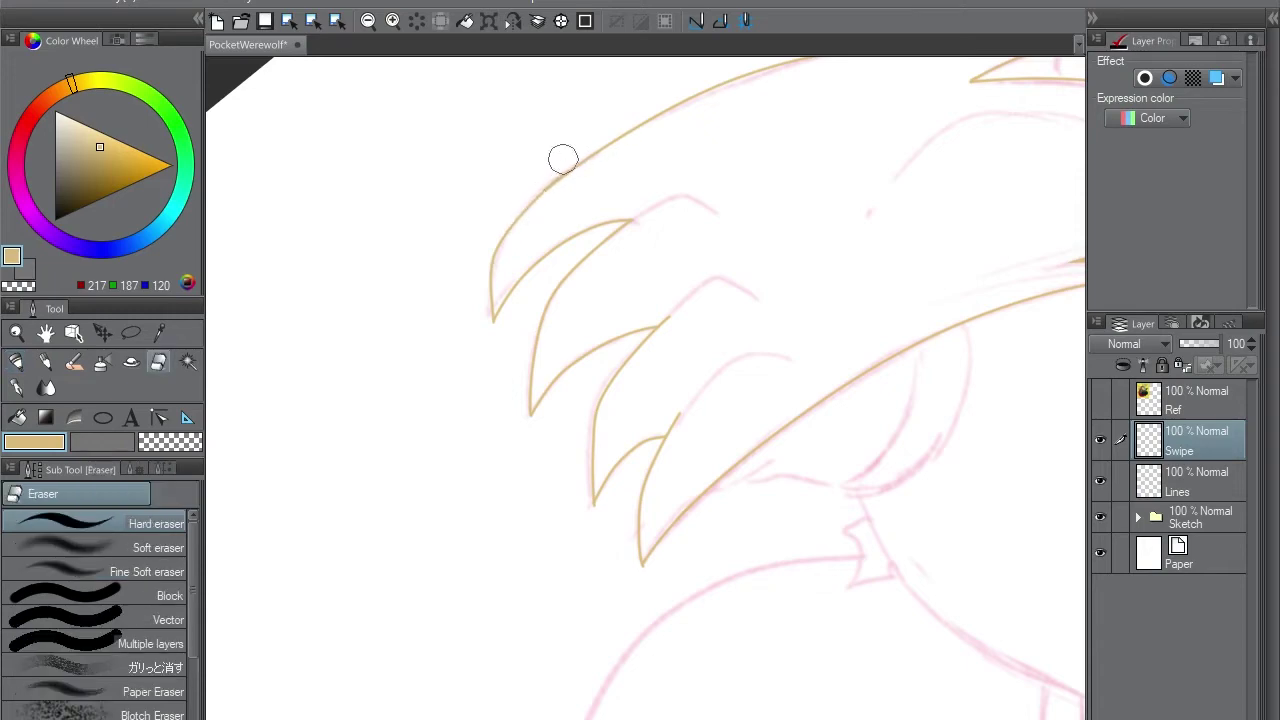
mouse_move(560, 160)
left_mouse_down()
mouse_move(640, 360)
mouse_move(700, 420)
left_mouse_up()
- Select the closed interior of the swipe outline on the Swipe layer, fill it with tan (217, 187, 120), and show the Lines layer again
key("w")
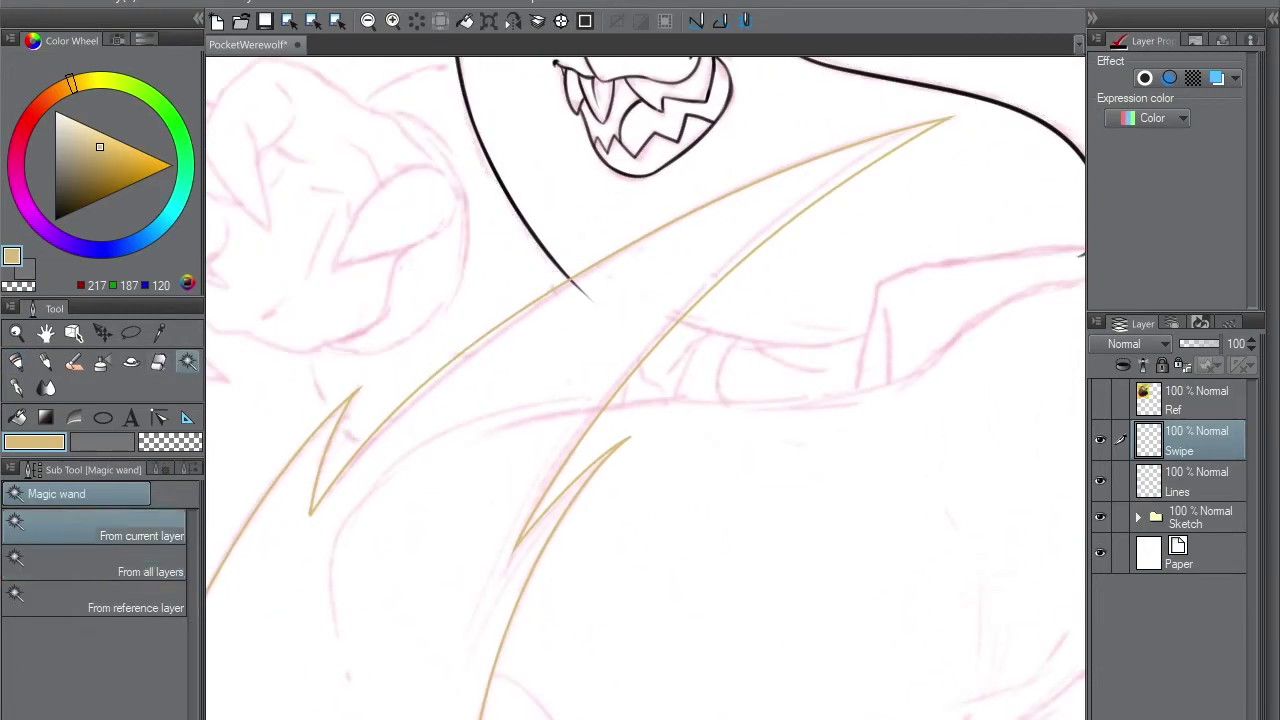
key("ctrl+d")
left_click_drag(640, 380, 580, 280)
key("e")
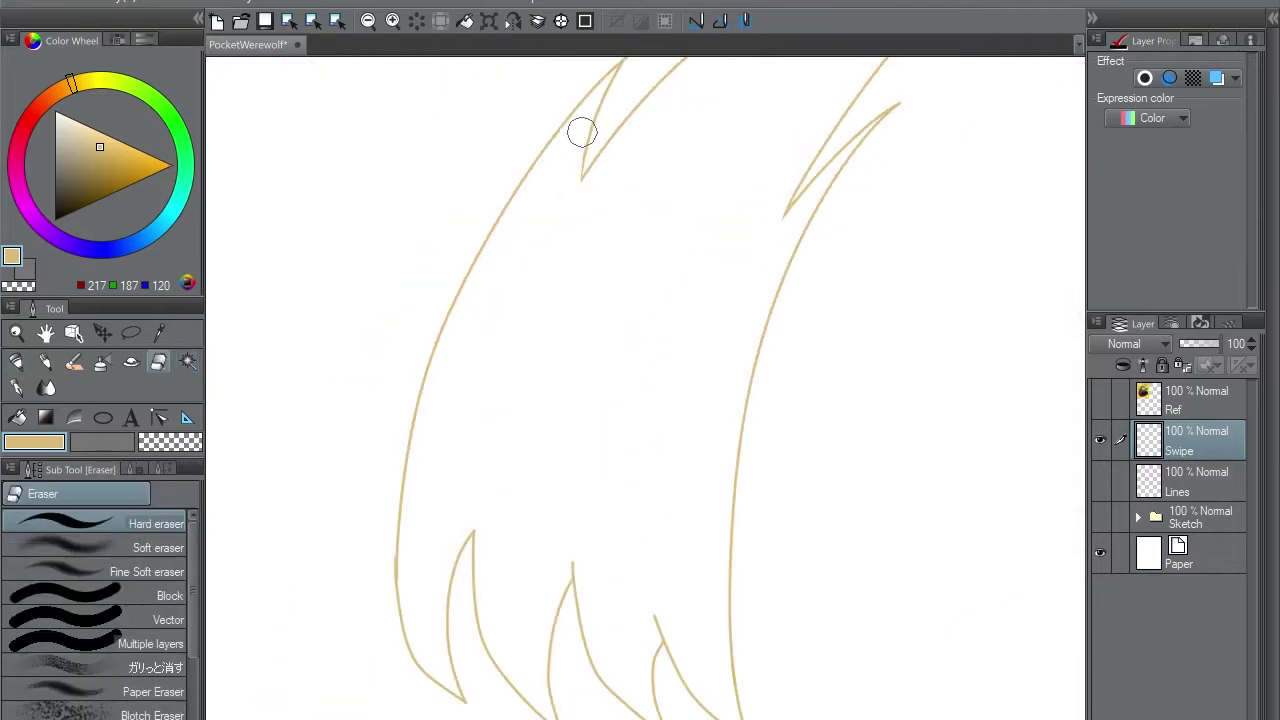
key("p")
key("w")
left_click(718, 372)
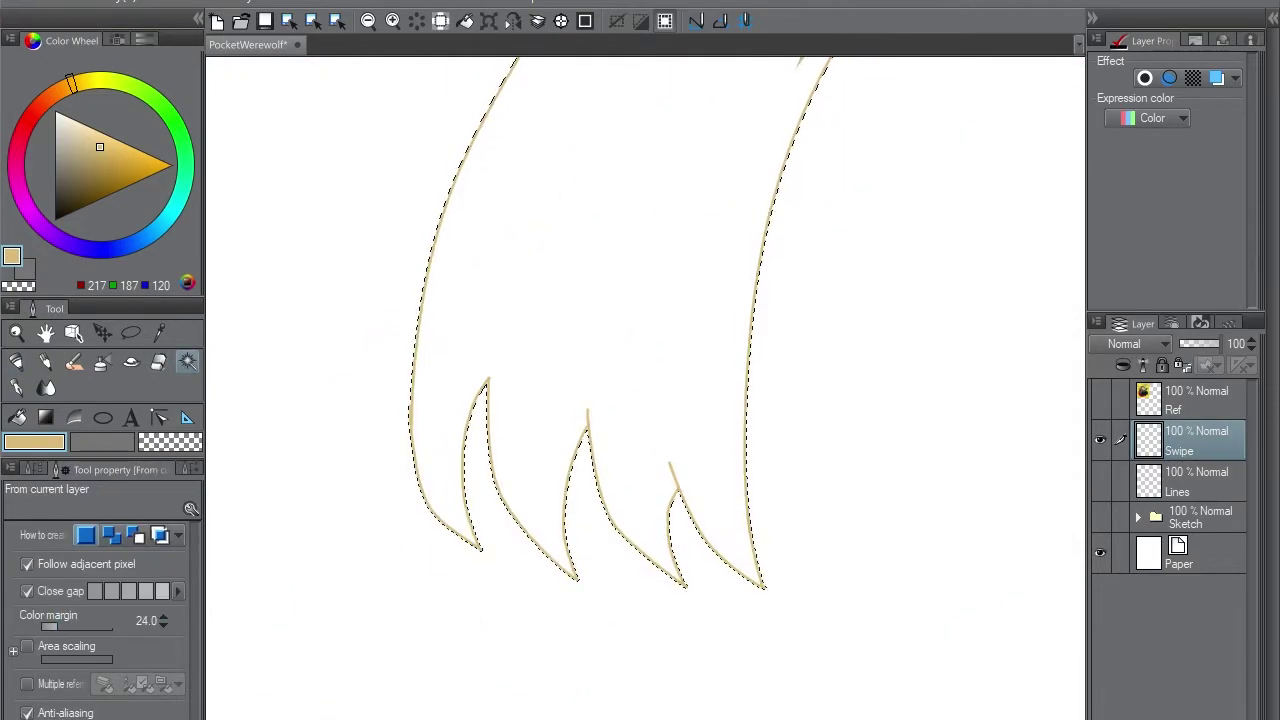
key("alt+BackSpace")
left_click(1100, 481)
- On the Lines layer, ink the character's lower jaw line in black from the swipe's lower edge to the collar
key("p")
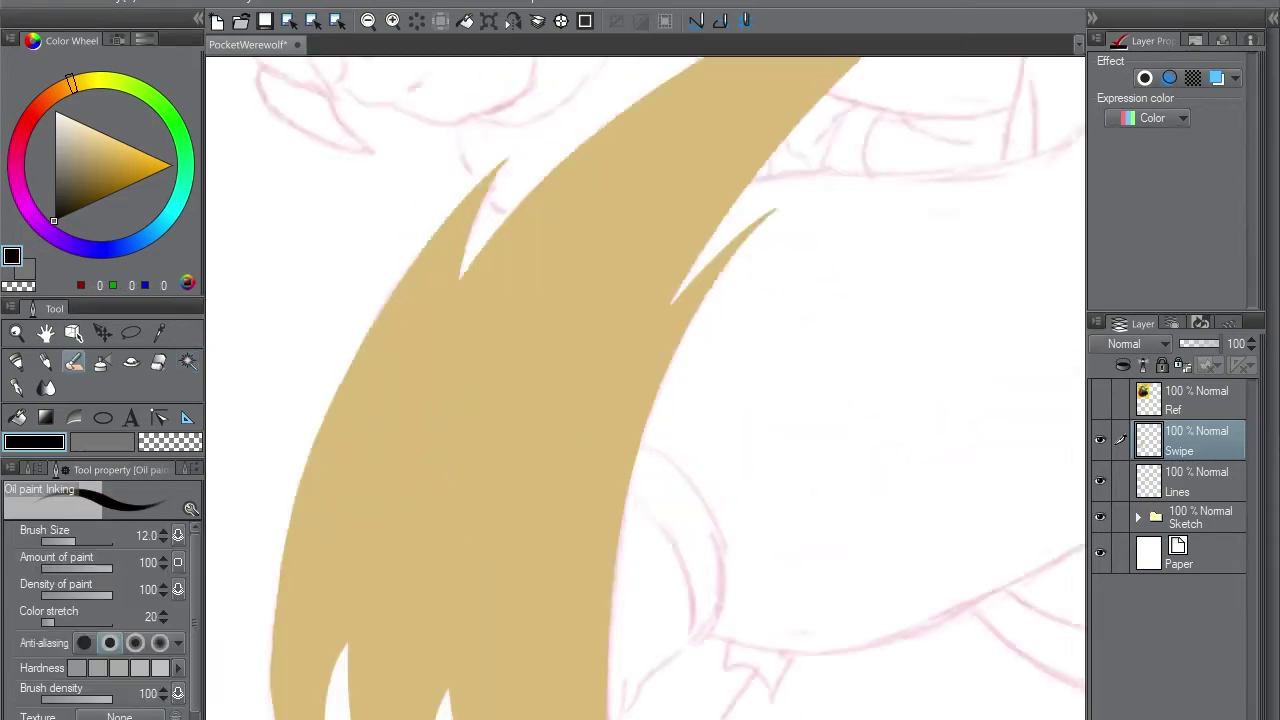
left_click(1100, 440)
left_click(1100, 440)
left_click(1190, 481)
left_click_drag(594, 306, 655, 490)
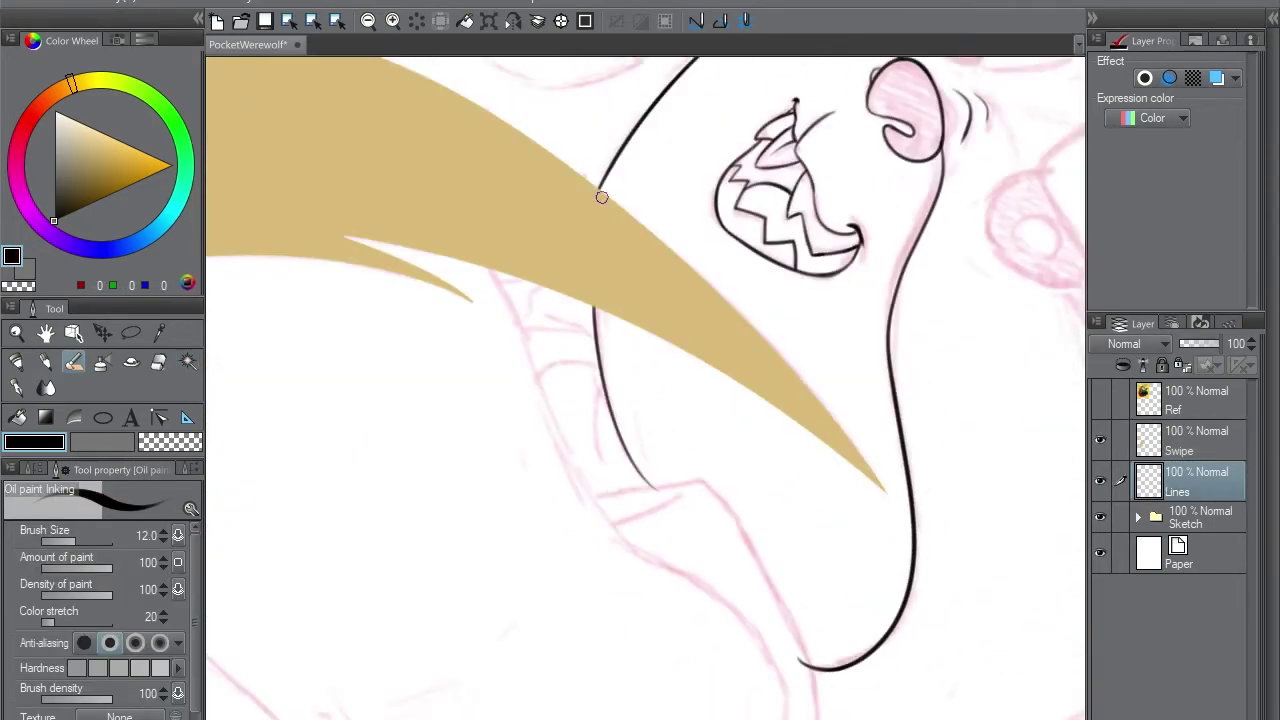
left_click(561, 20)
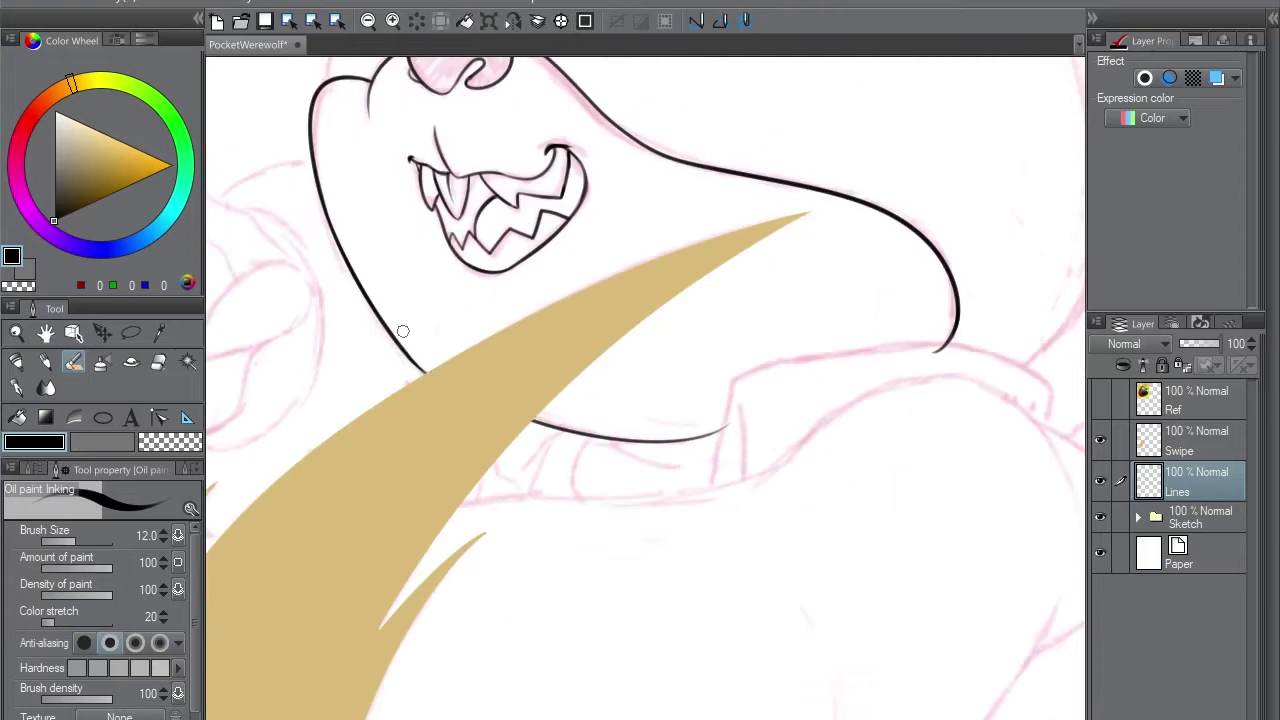
key("ctrl+@")
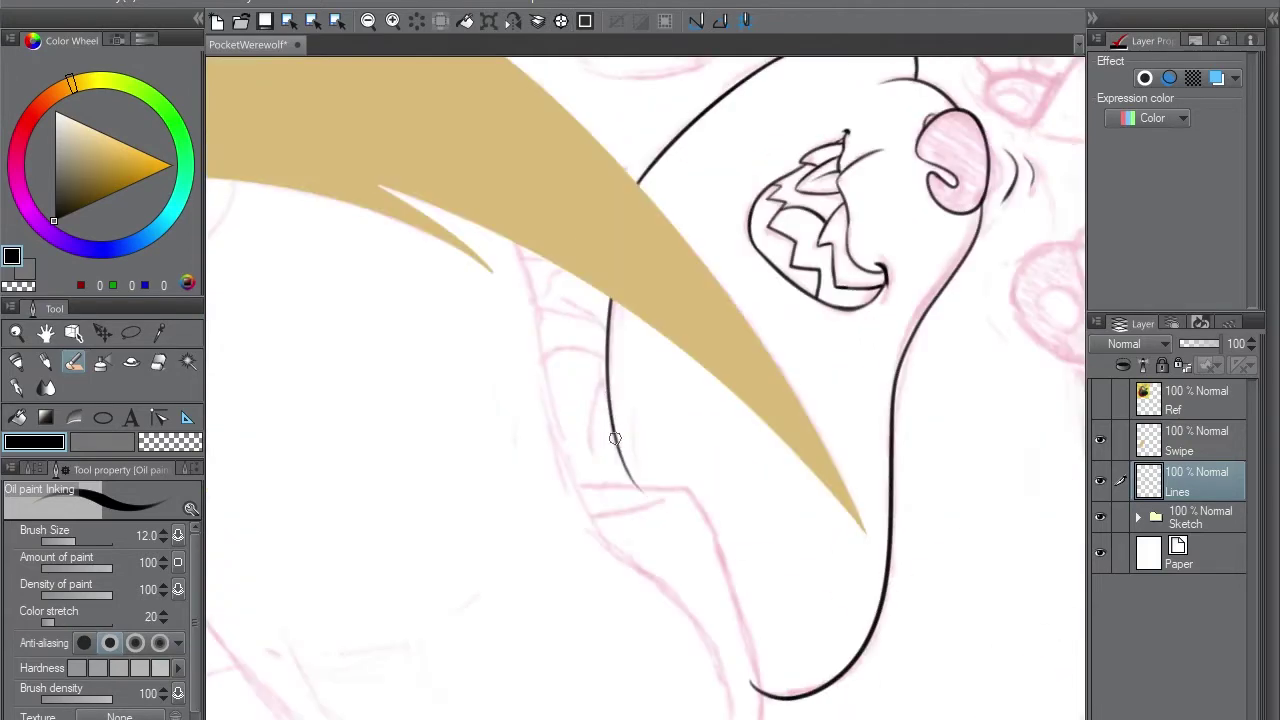
key("ctrl+@")
- Ink the collar's front fold lines and its upper edge rising from the front corner past the cheek
mouse_move(734, 400)
left_mouse_down()
mouse_move(745, 494)
mouse_move(733, 510)
left_mouse_up()
key("minus")
mouse_move(636, 368)
left_mouse_down()
mouse_move(842, 250)
mouse_move(880, 252)
left_mouse_up()
key("ctrl+z")
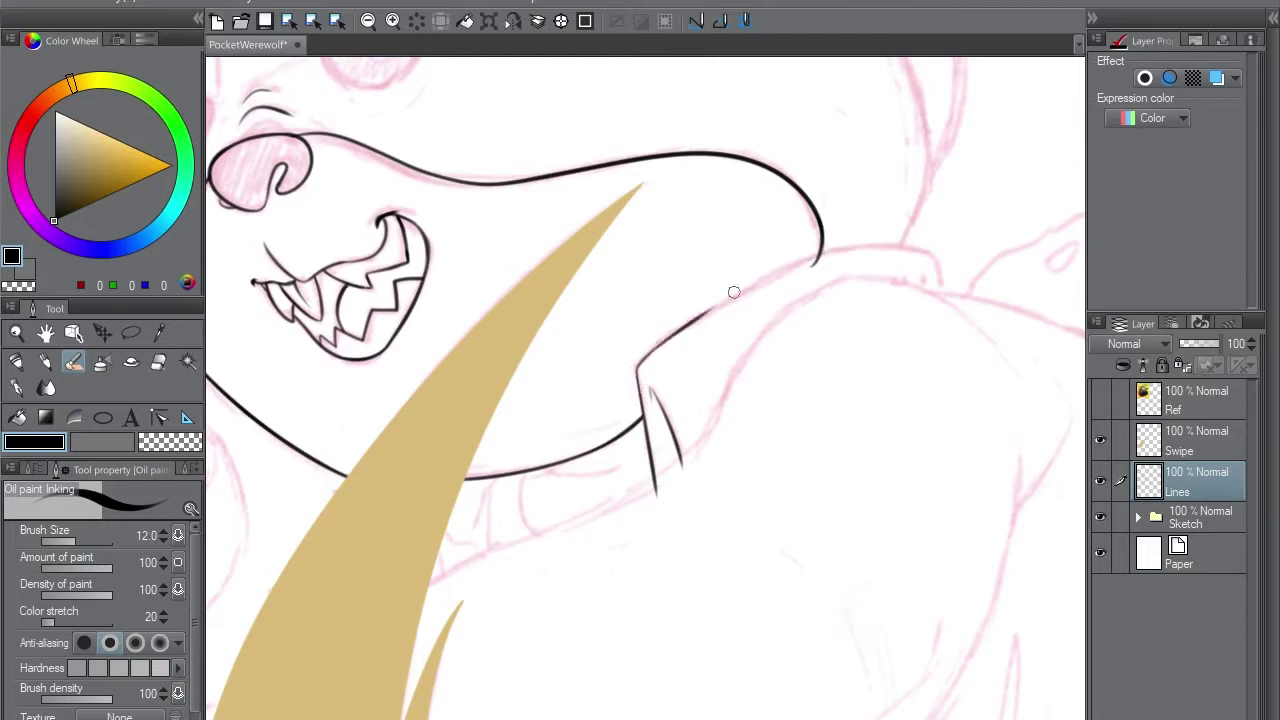
left_click_drag(690, 335, 924, 255)
key("ctrl+@")
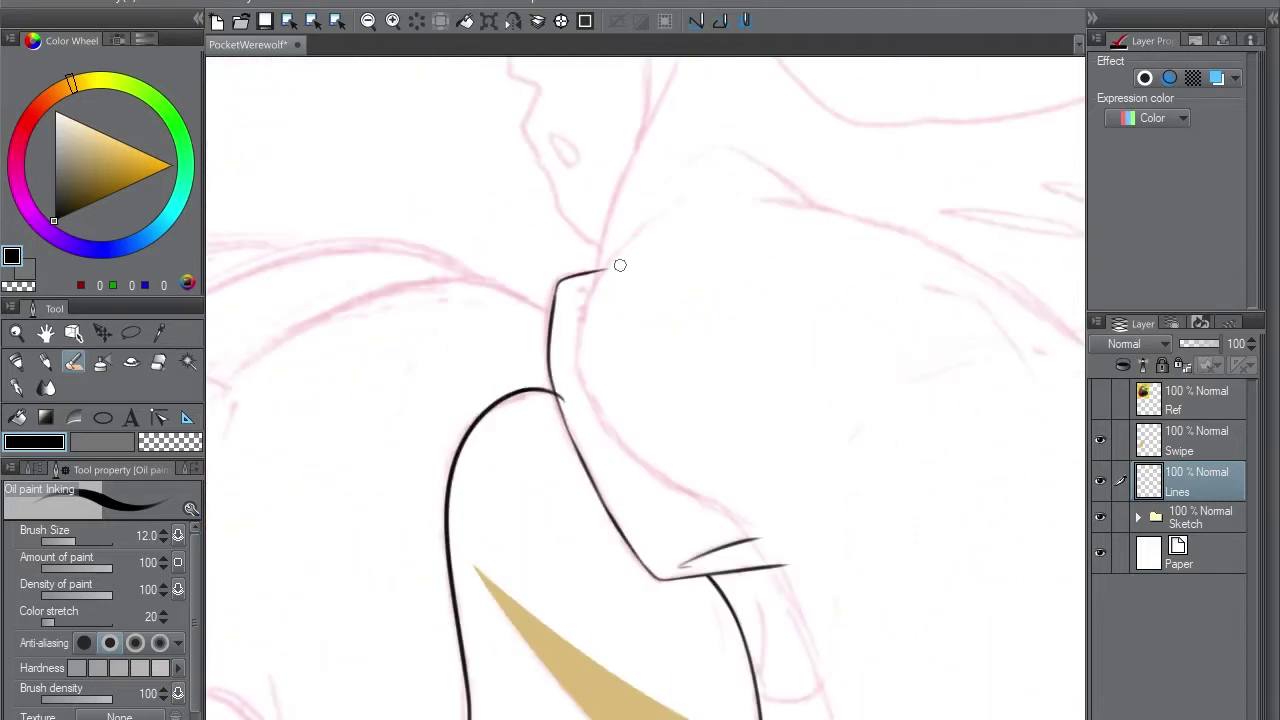
- Refine the collar's upper edge and back corner, and erase the cheek line's end that crosses the collar
left_click_drag(555, 368, 655, 578)
key("ctrl+@")
left_click_drag(490, 345, 650, 291)
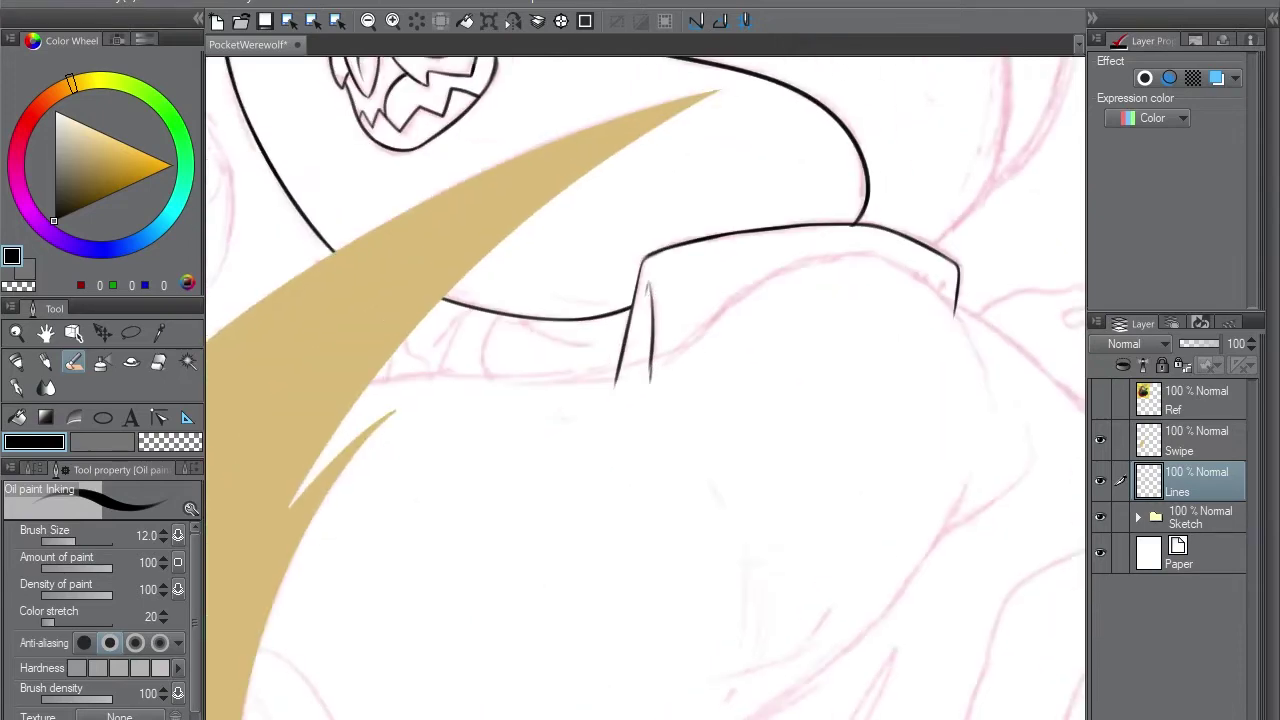
key("ctrl+@")
mouse_move(751, 140)
left_mouse_down()
mouse_move(643, 297)
mouse_move(690, 257)
mouse_move(971, 286)
mouse_move(750, 265)
left_mouse_up()
key("e")
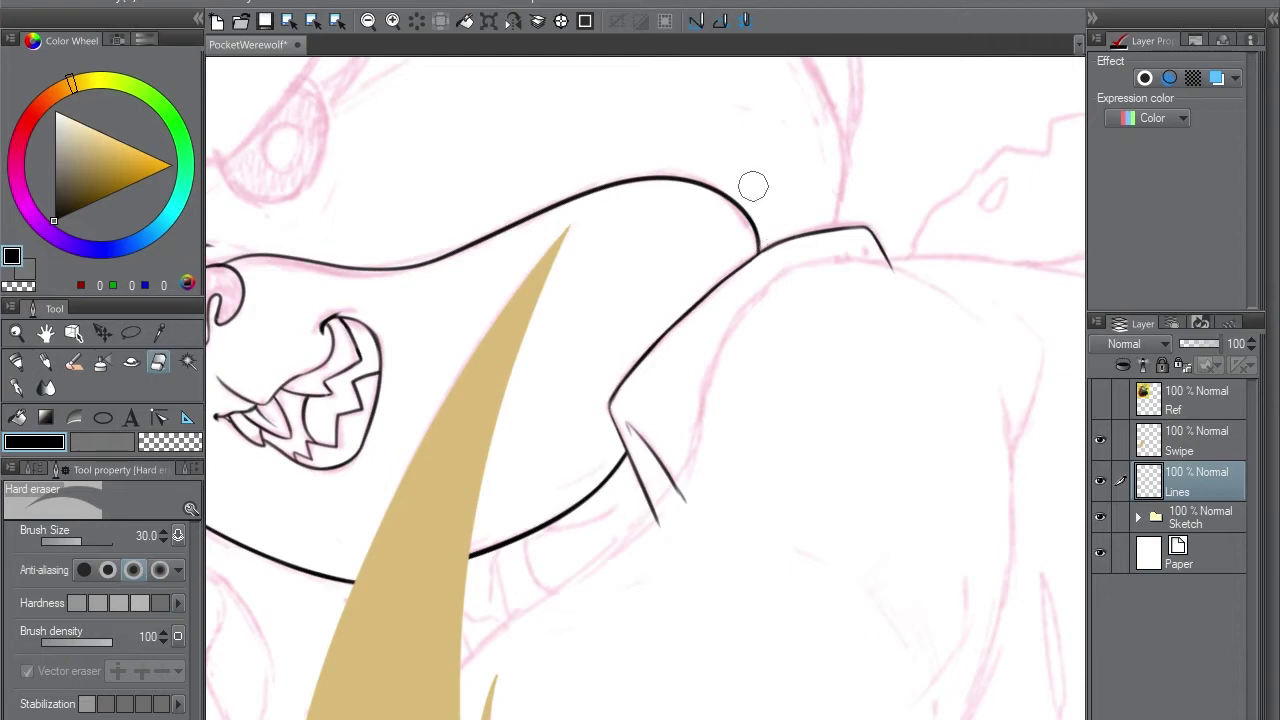
- Add a new raster layer and ink the small fold lines below the jaw between the collar and the swipe
key("p")
key("ctrl+shift+n")
key("ctrl+@")
left_click_drag(506, 220, 462, 513)
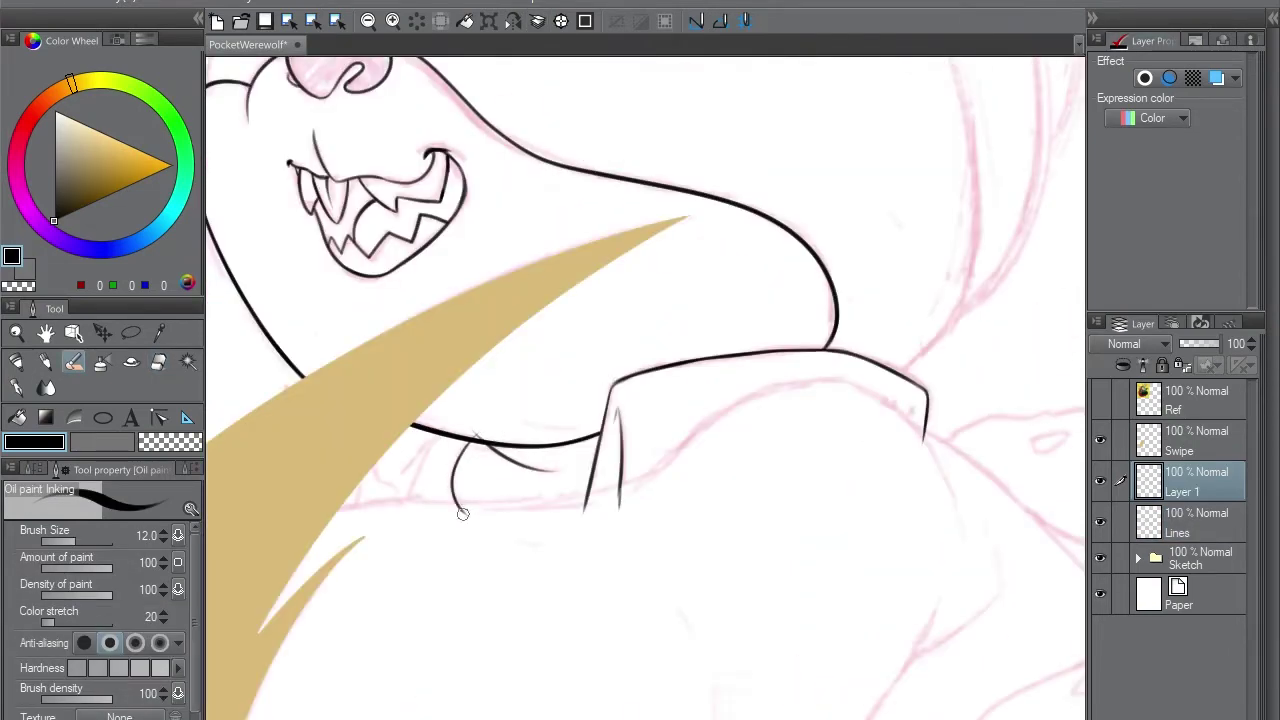
key("e")
key("p")
left_click_drag(489, 397, 646, 241)
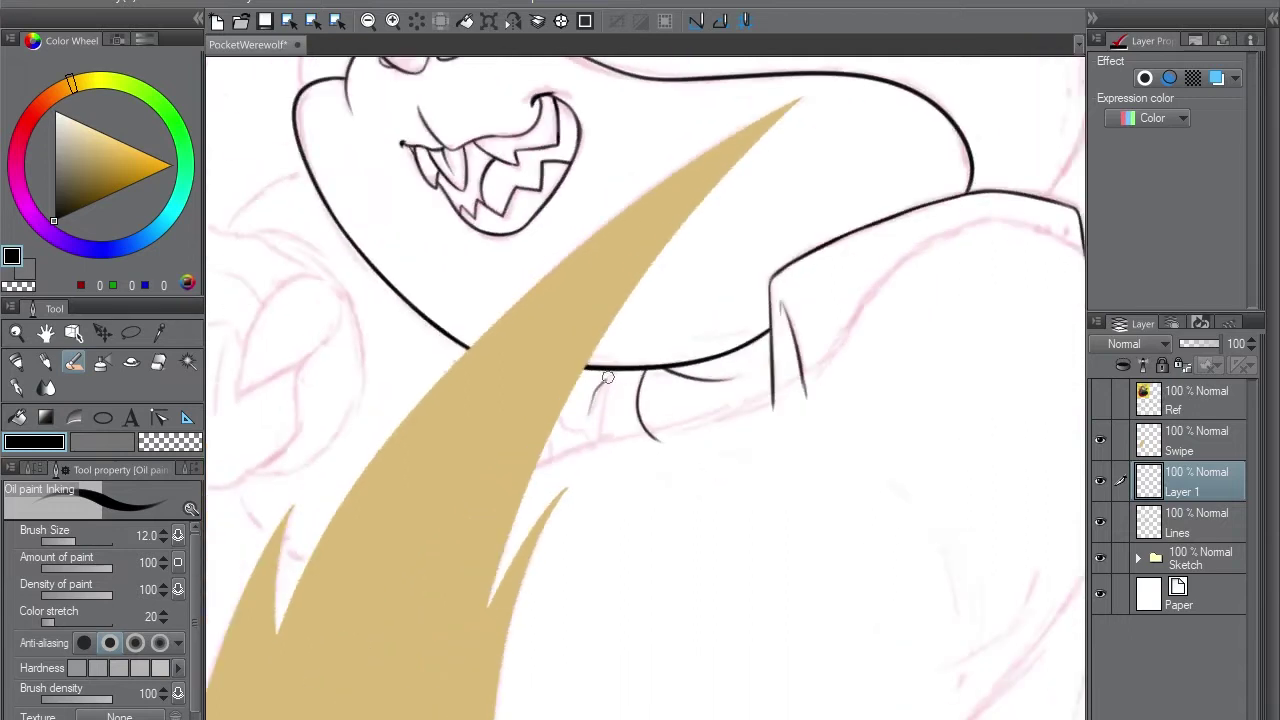
left_click_drag(603, 376, 601, 465)
- On a second new layer, ink the collar's long lower edge from the swipe over the shoulder, and compare the drawing with and without it
key("Tab")
left_click_drag(365, 405, 968, 265)
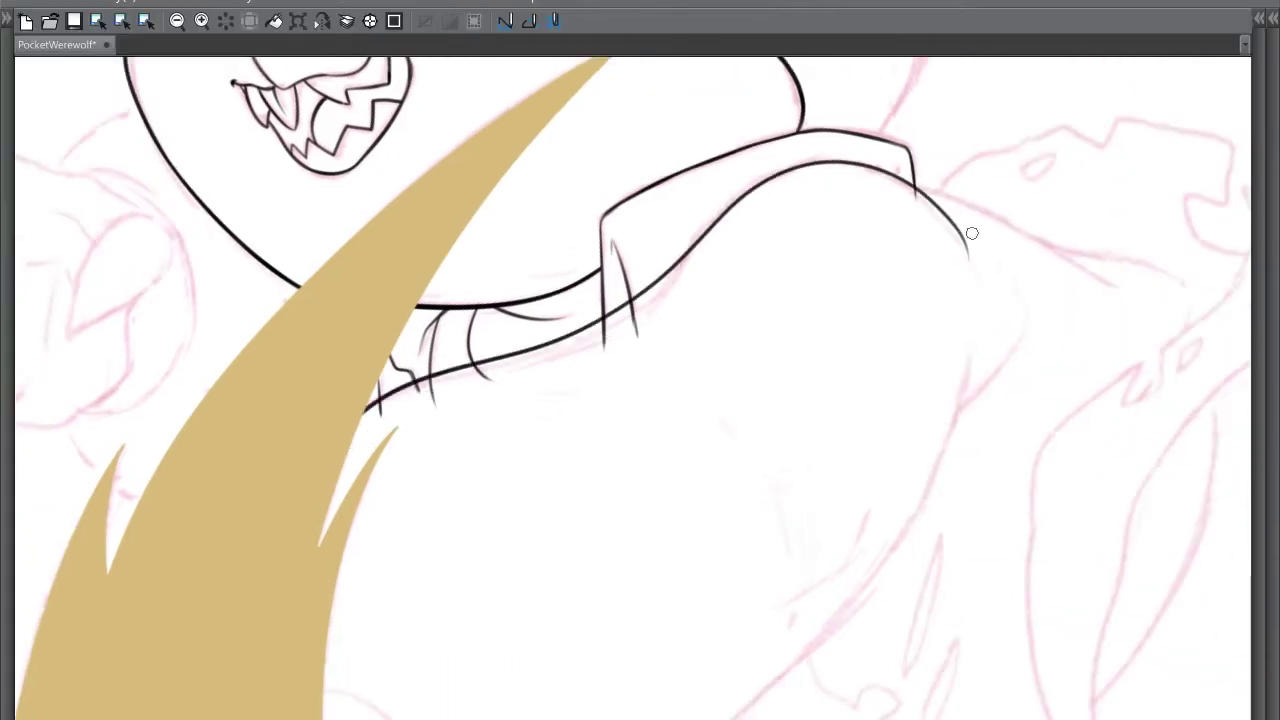
key("ctrl+z")
key("ctrl+y")
key("ctrl+z")
key("ctrl+y")
key("ctrl+z")
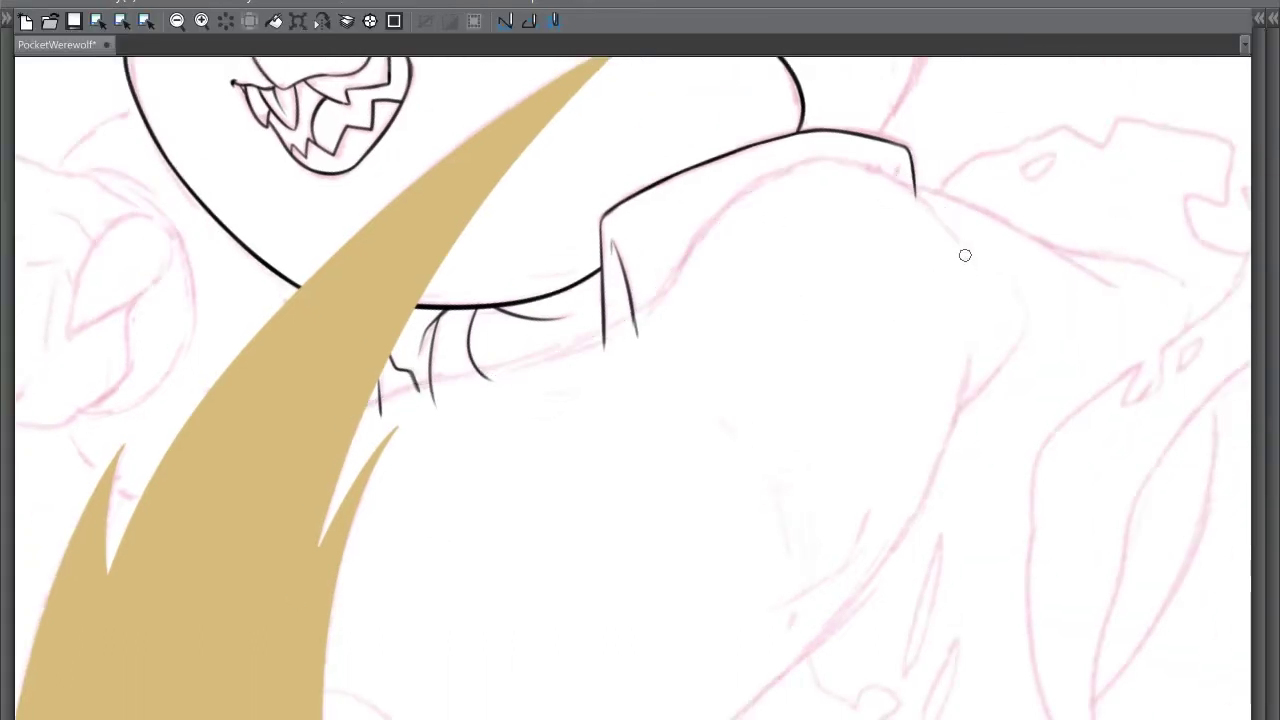
key("ctrl+y")
key("ctrl+z")
key("ctrl+y")
key("ctrl+z")
key("ctrl+y")
key("Tab")
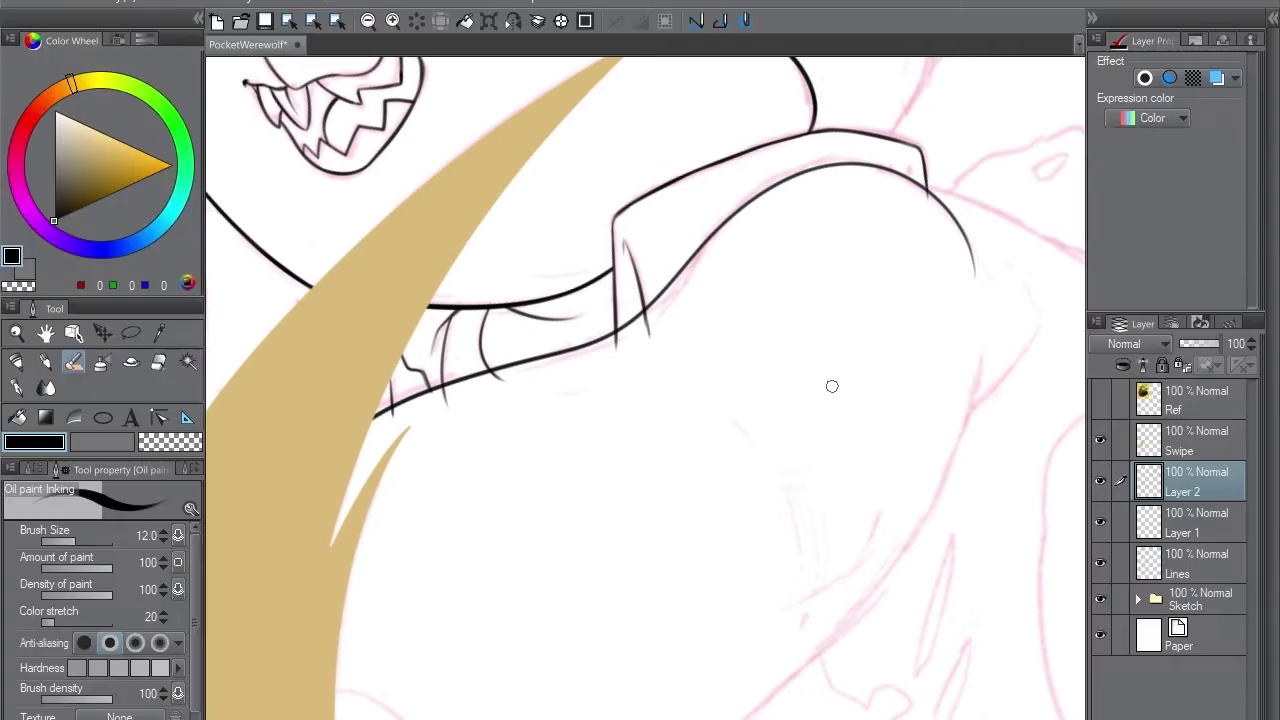
- Erase the fold and collar line ends overshooting the lower edge on Layer 1 and Lines, and merge Layer 1 into Lines
key("alt+bracketleft")
key("e")
key("alt+bracketleft")
key("ctrl+z")
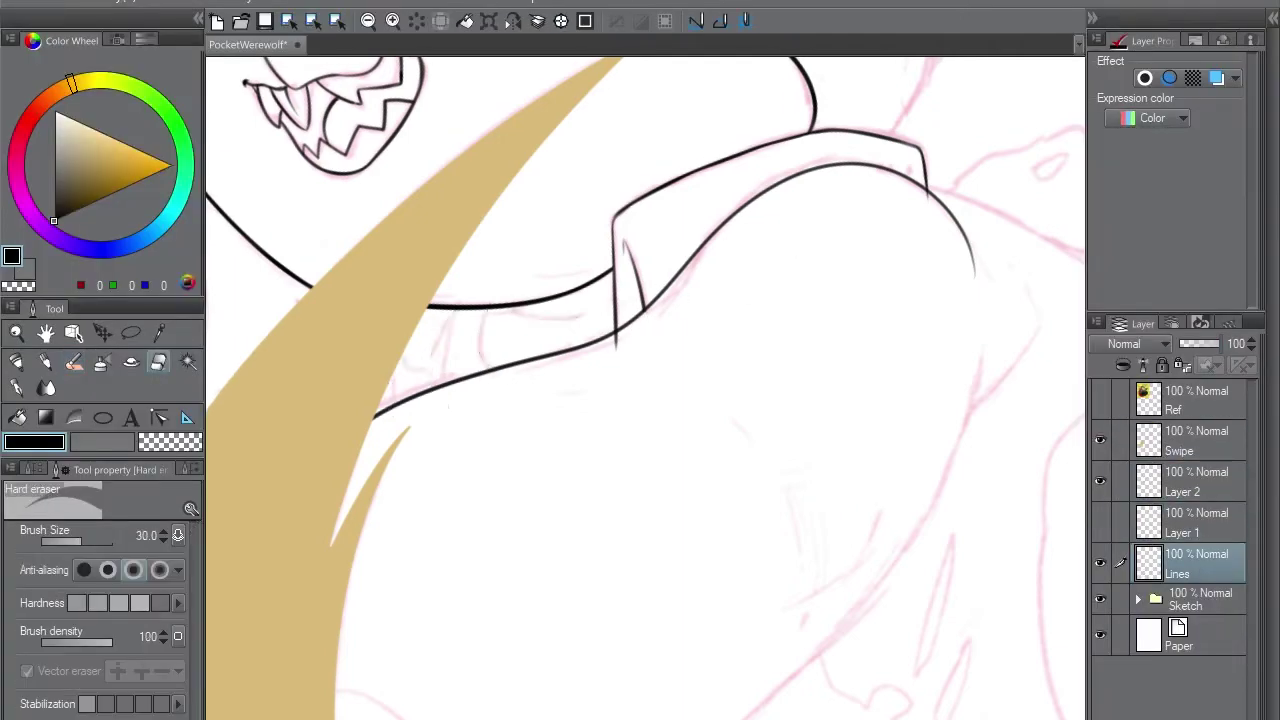
key("ctrl+y")
key("alt+bracketright")
key("p")
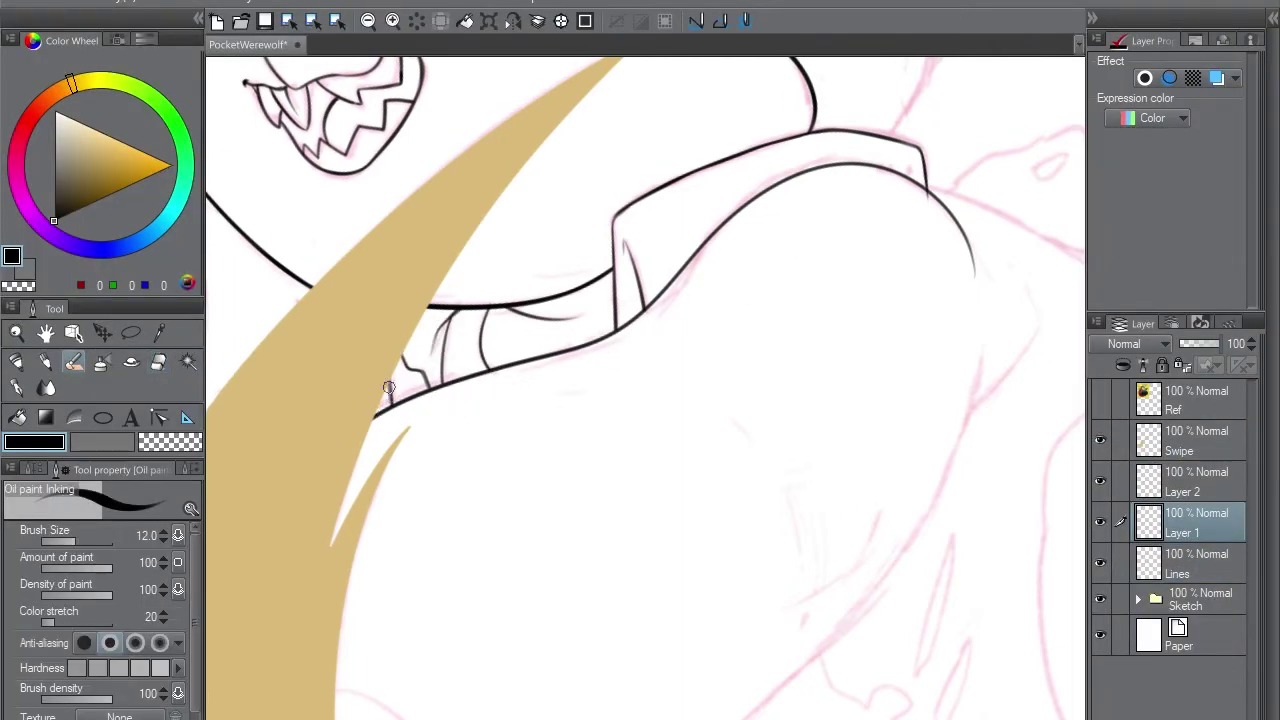
key("ctrl+e")
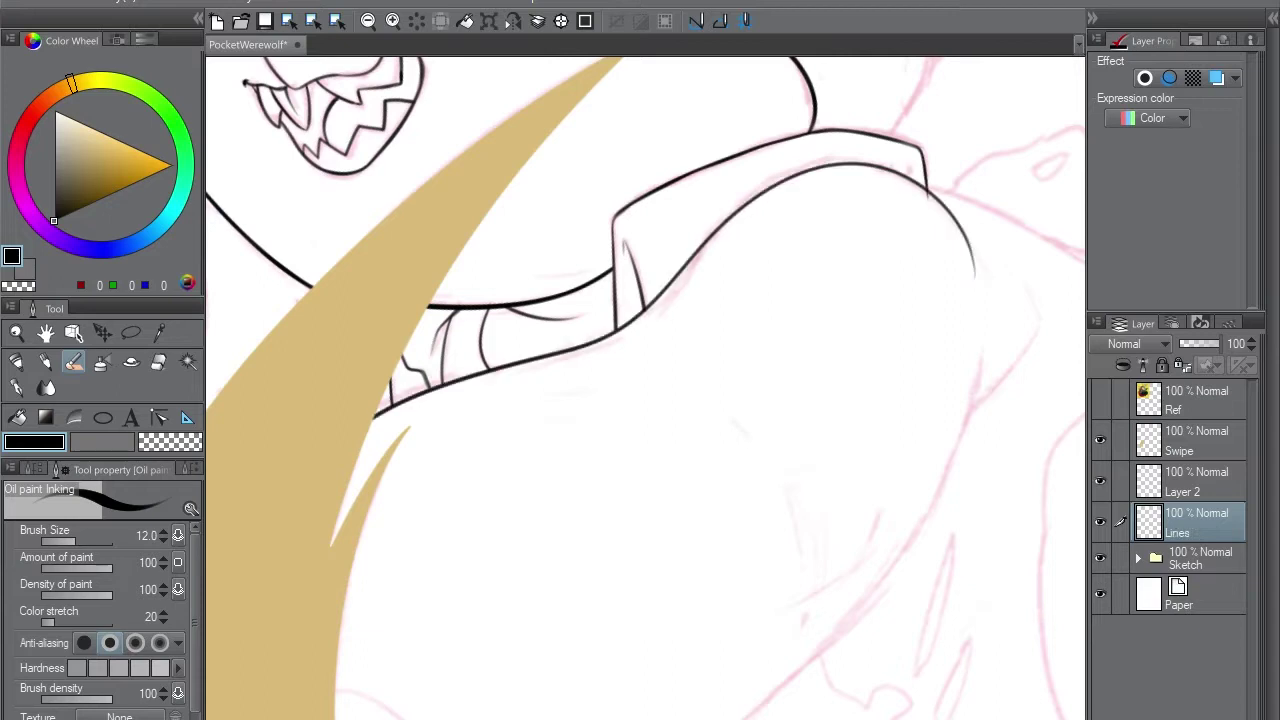
- On Layer 2, ink the long body contour curving from below the shoulder down to the small notched shape near the swipe
key("alt+bracketright")
mouse_move(871, 286)
left_mouse_down()
mouse_move(889, 383)
mouse_move(870, 380)
left_mouse_up()
mouse_move(850, 110)
left_mouse_down()
mouse_move(606, 623)
mouse_move(503, 663)
left_mouse_up()
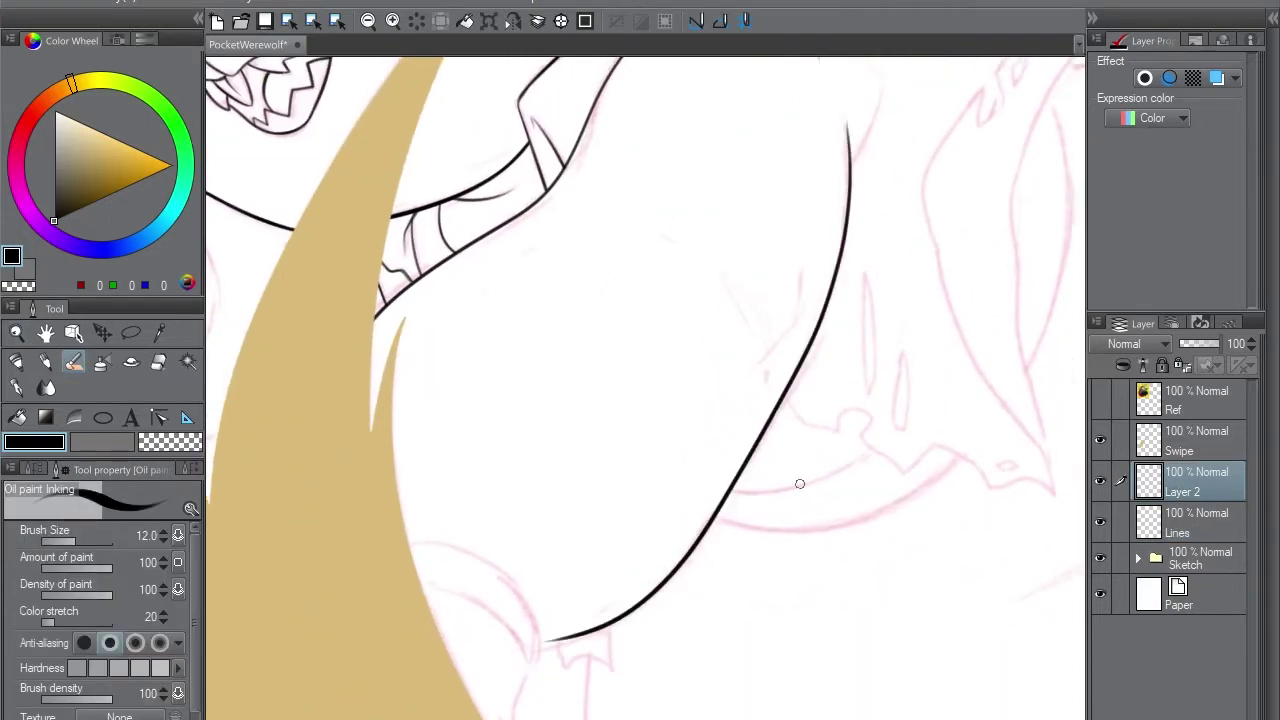
left_click_drag(800, 484, 509, 371)
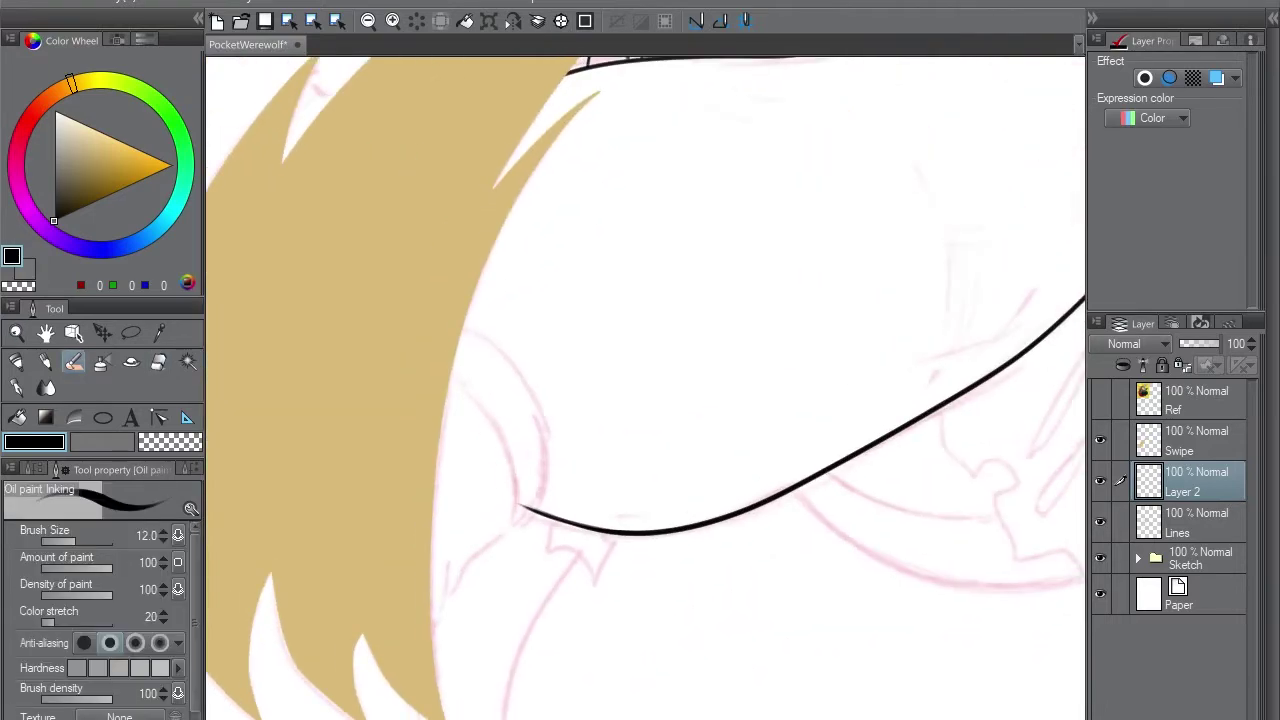
- On the Lines layer, ink the two curved bands beside the swipe's lower half and the small wavy edge beneath them
key("alt+bracketleft")
left_click_drag(450, 317, 522, 508)
key("alt+bracketleft")
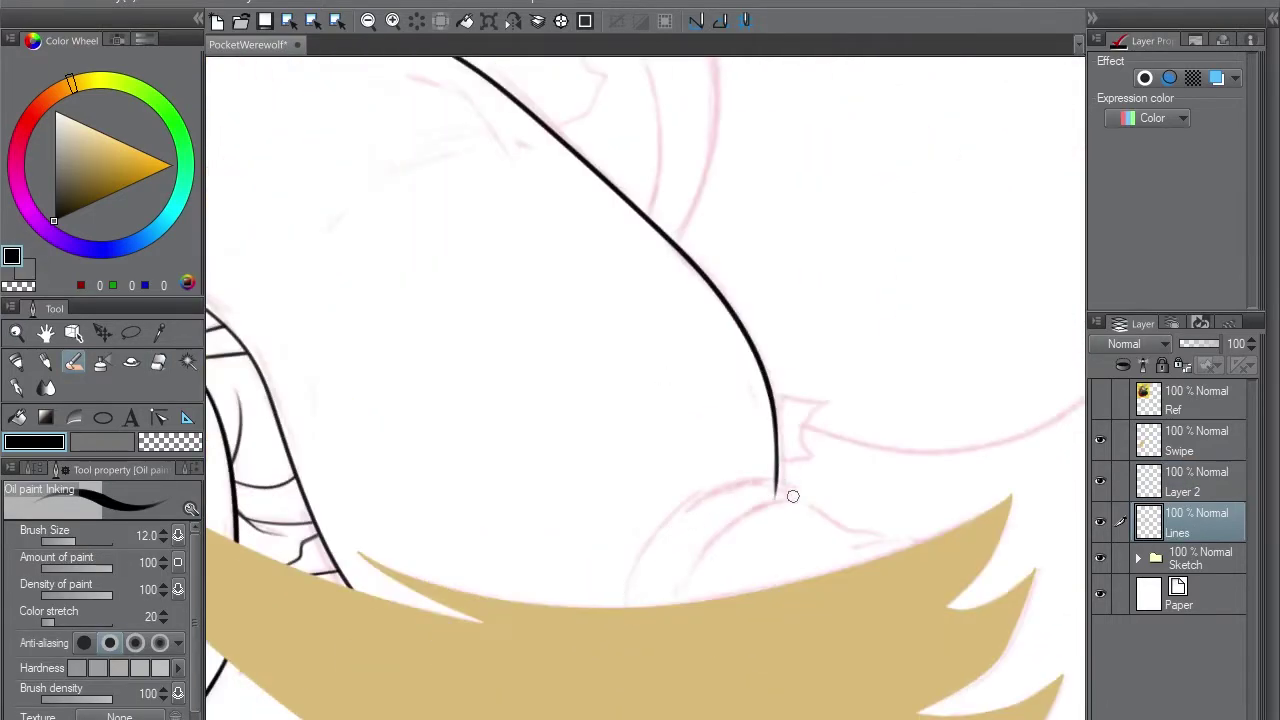
left_click_drag(620, 607, 798, 490)
key("alt+bracketright")
mouse_move(542, 415)
left_mouse_down()
mouse_move(608, 352)
mouse_move(543, 400)
mouse_move(525, 458)
left_mouse_up()
key("ctrl+z")
- Merge Layer 2 into the Lines layer and save the illustration
key("alt+bracketright")
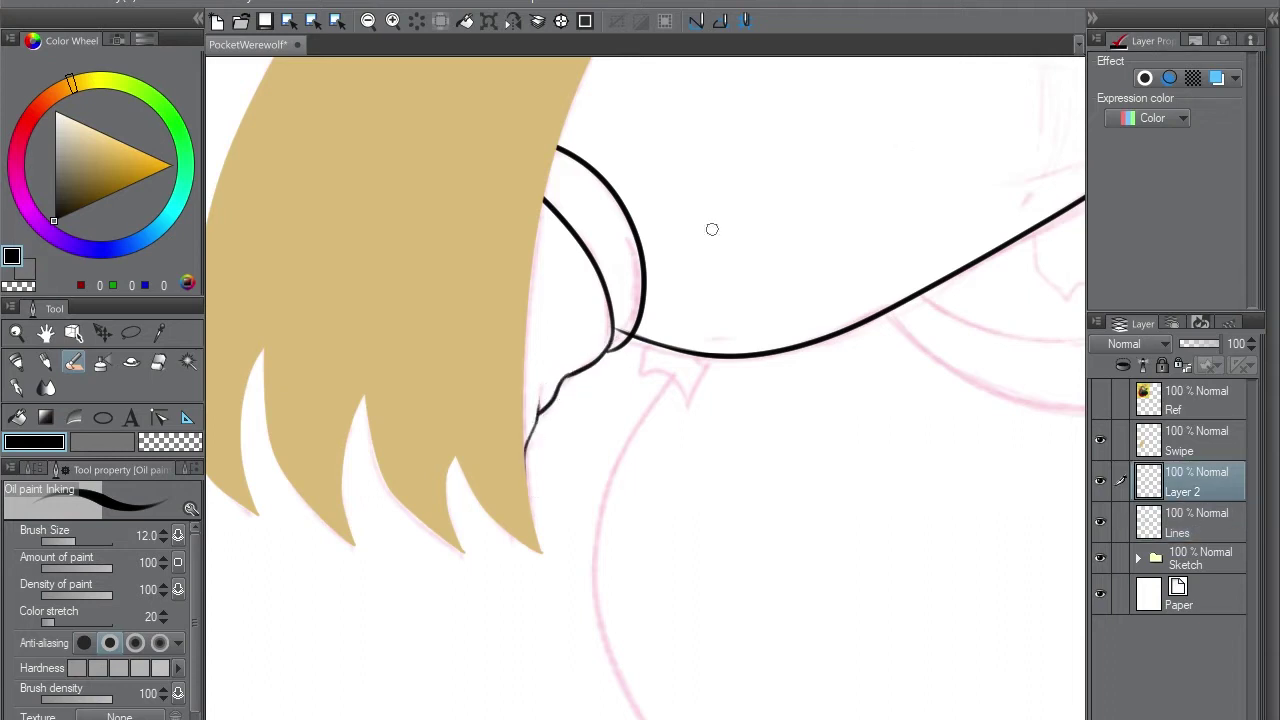
key("ctrl+e")
key("ctrl+s")
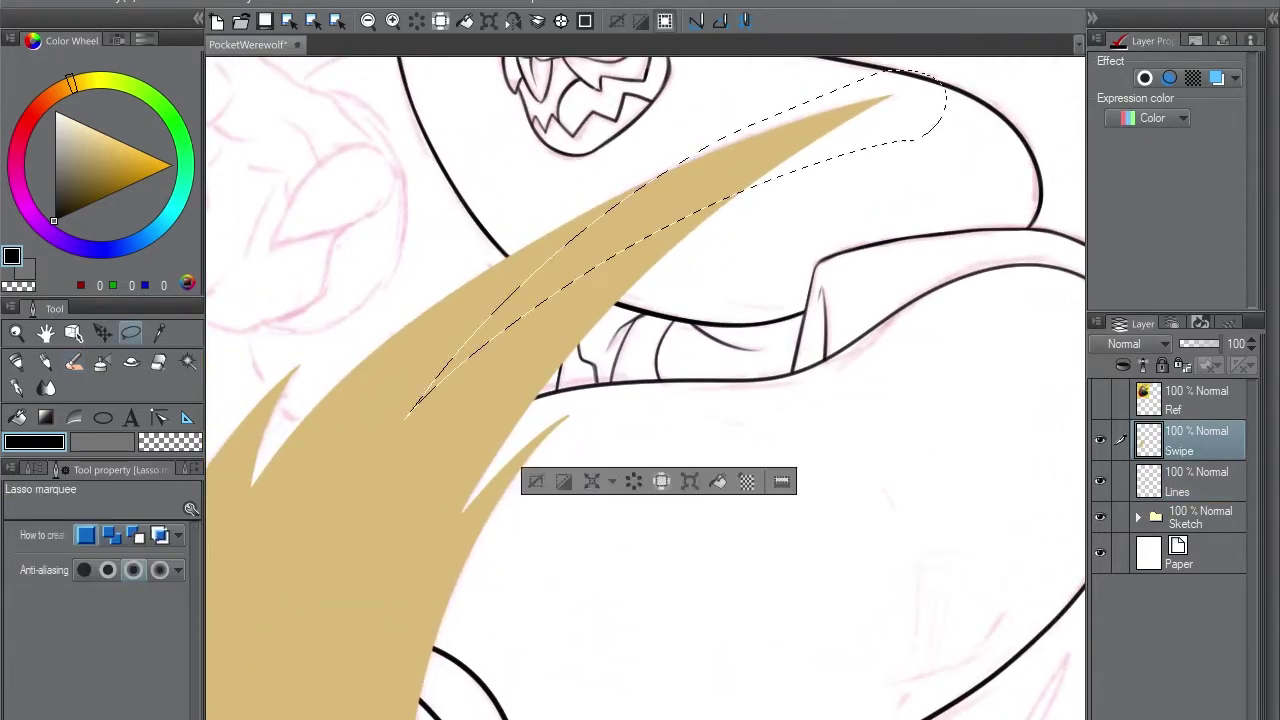
- Delete the lassoed sliver at the swipe's upper tip to split it into two points, and pick the swipe's tan for touch-ups
key("Delete")
key("ctrl+d")
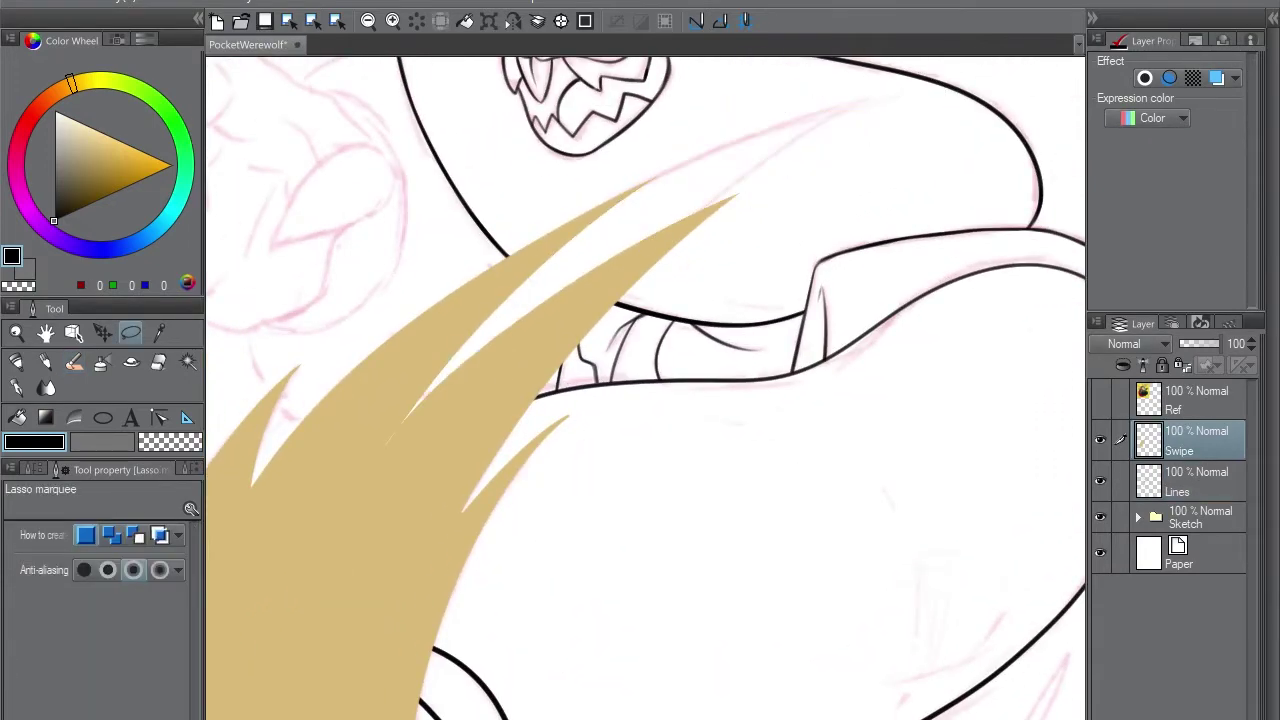
key("p")
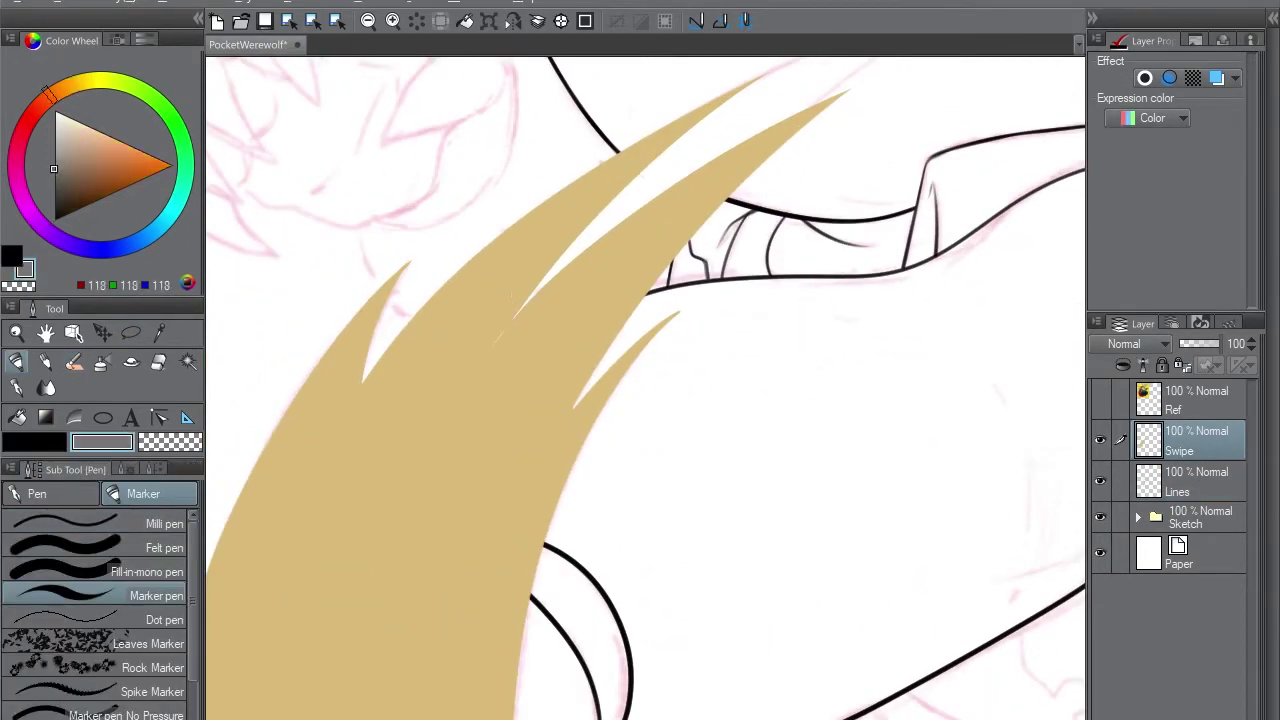
left_click(486, 351, "alt")
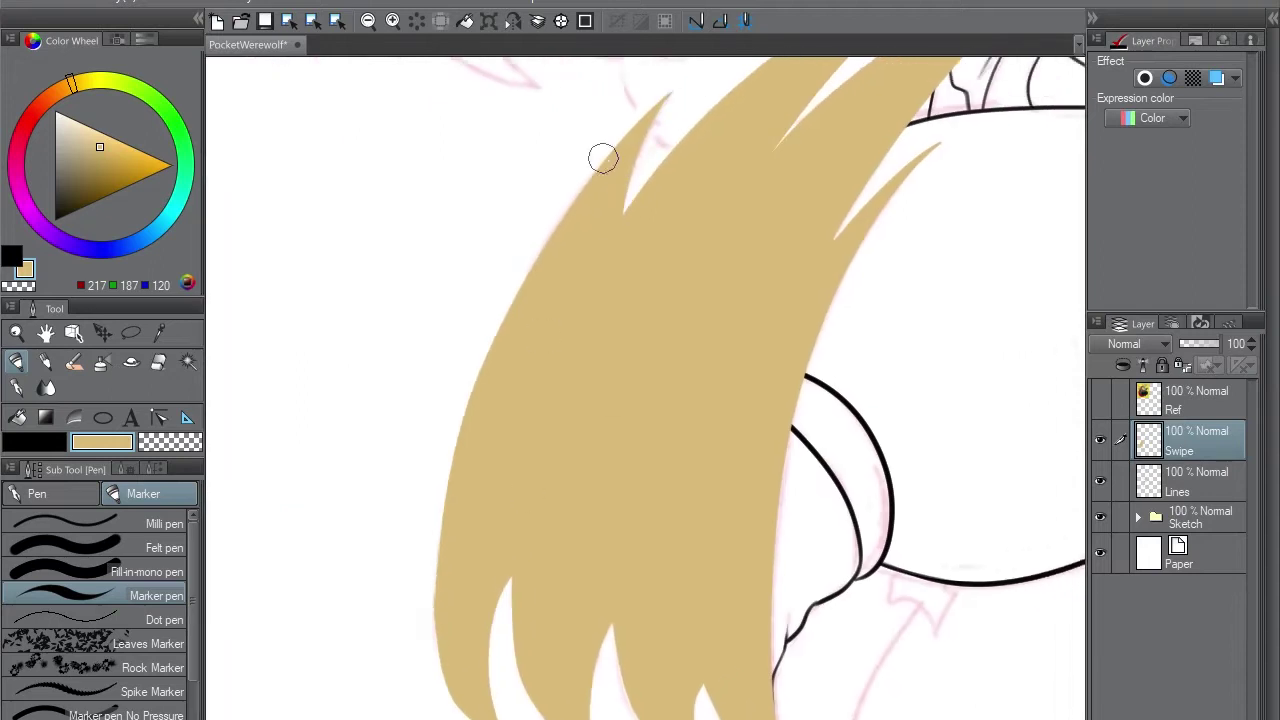
- Cut the notch on the swipe's outer left edge deeper by lassoing a thin wedge and deleting it
key("l")
left_click_drag(665, 92, 608, 250)
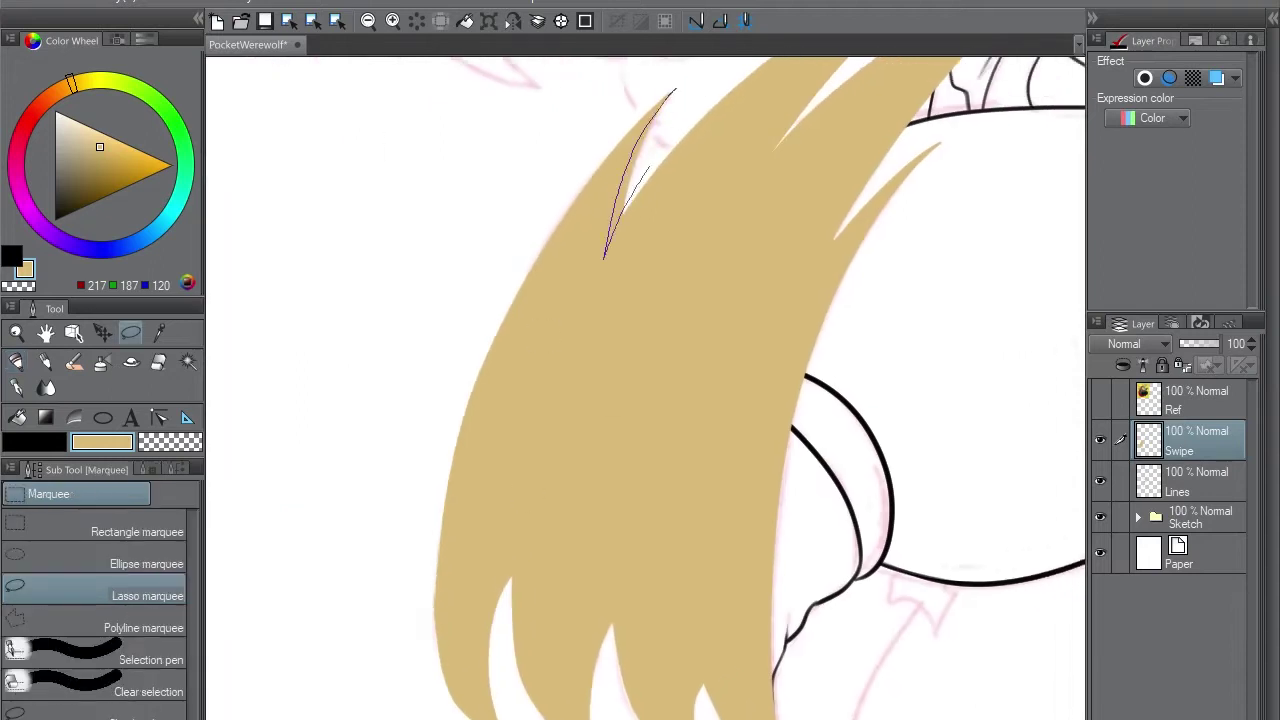
key("Delete")
key("ctrl+d")
key("p")
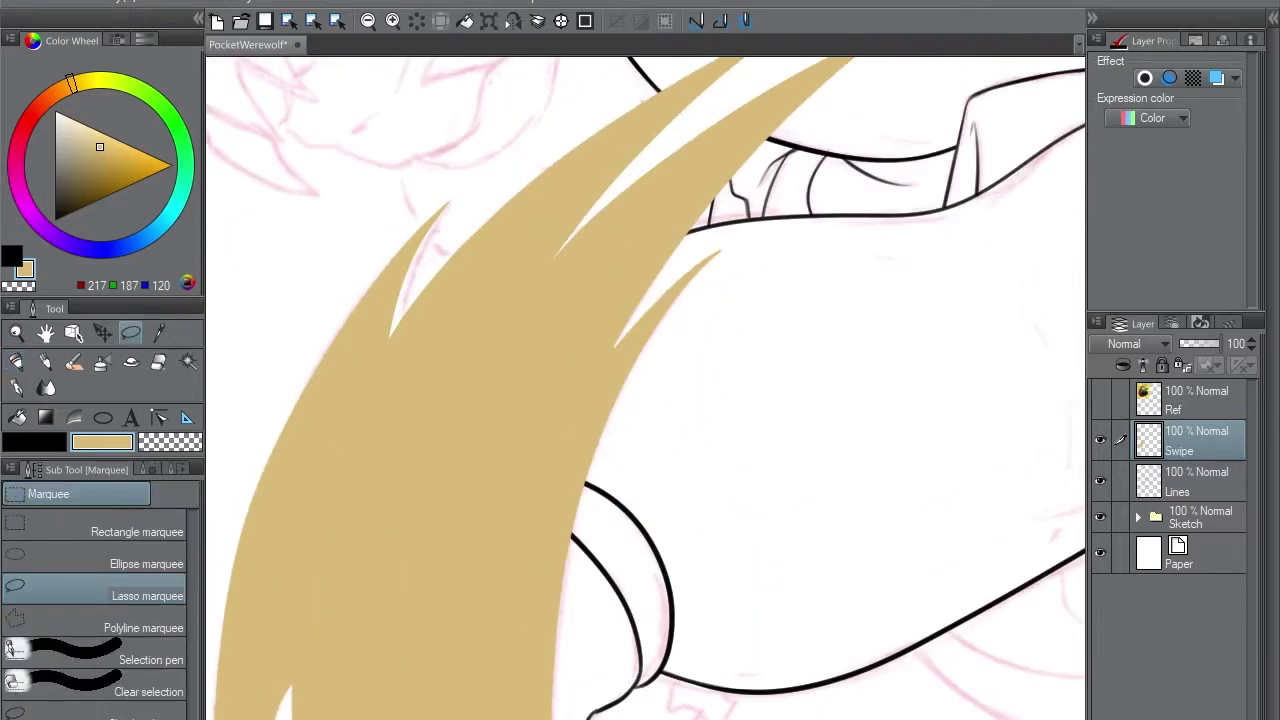
- Touch up the notch on the swipe's right edge and cut it deeper into the shape
key("p")
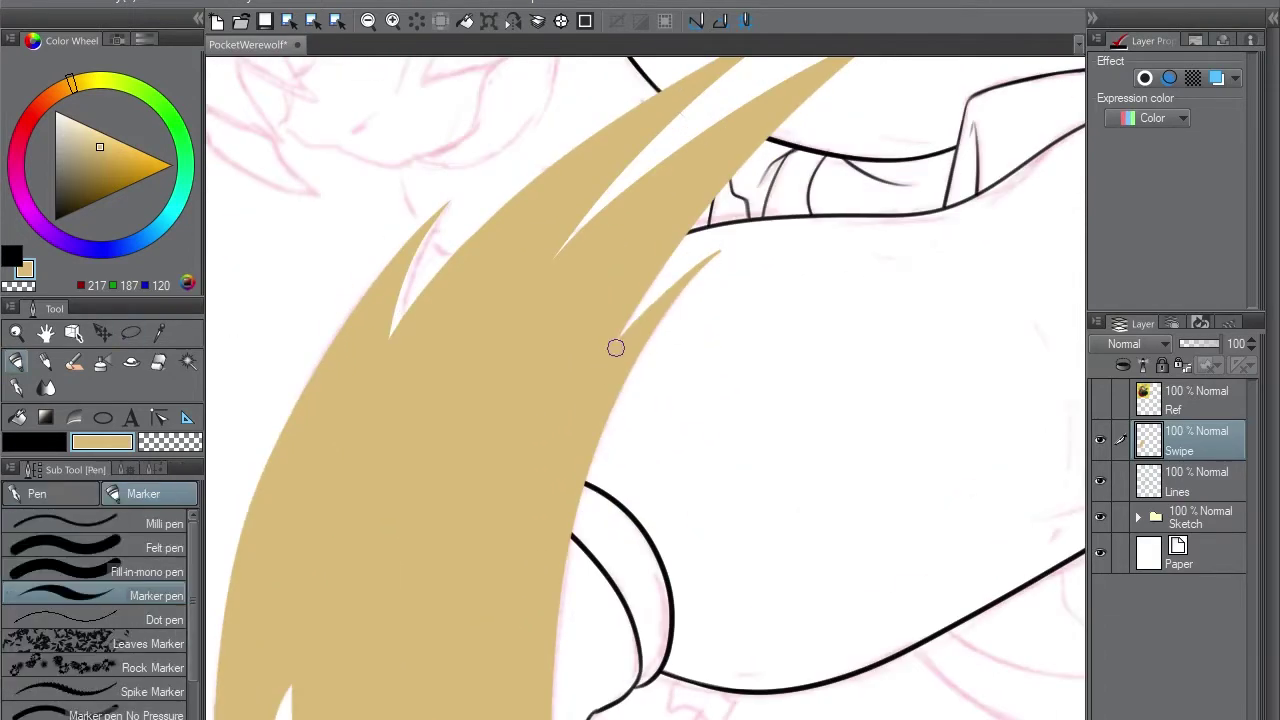
key("e")
key("m")
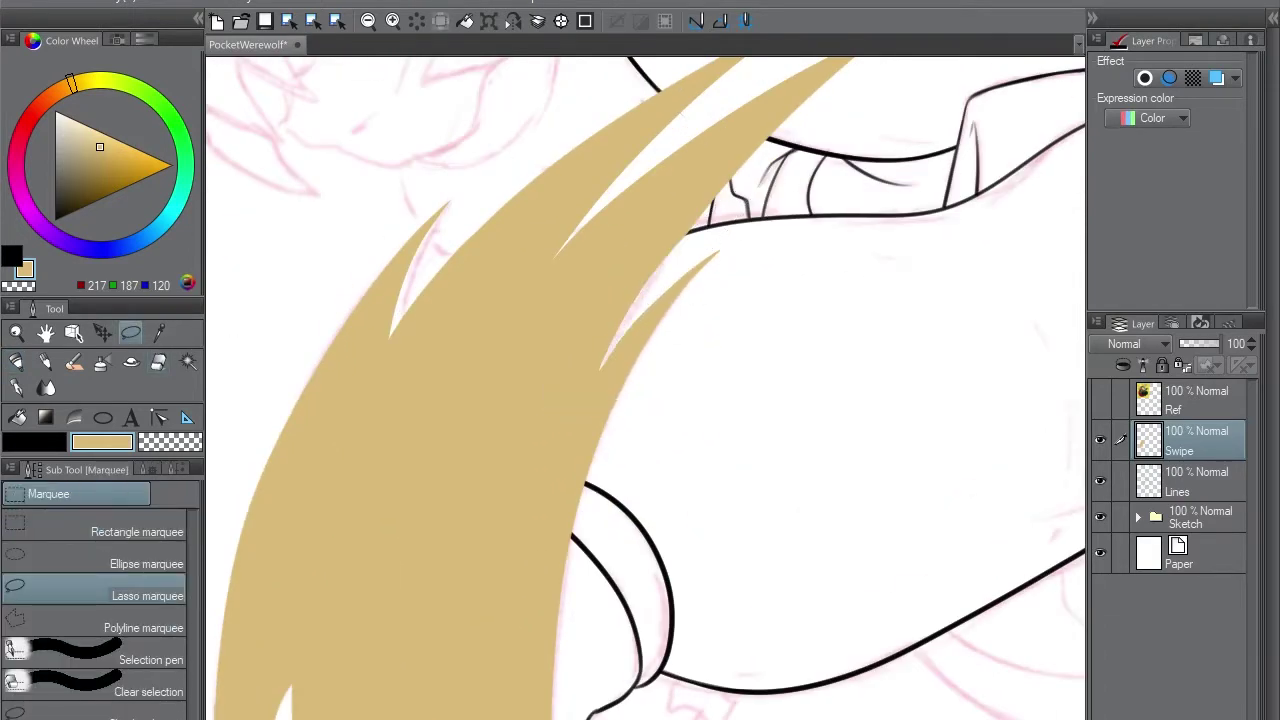
- On the Lines layer, ink the closed inner-ear outline in black with the Oil paint Inking brush, including its pointed tip and scalloped base
key("o")
key("b")
key("alt+bracketleft")
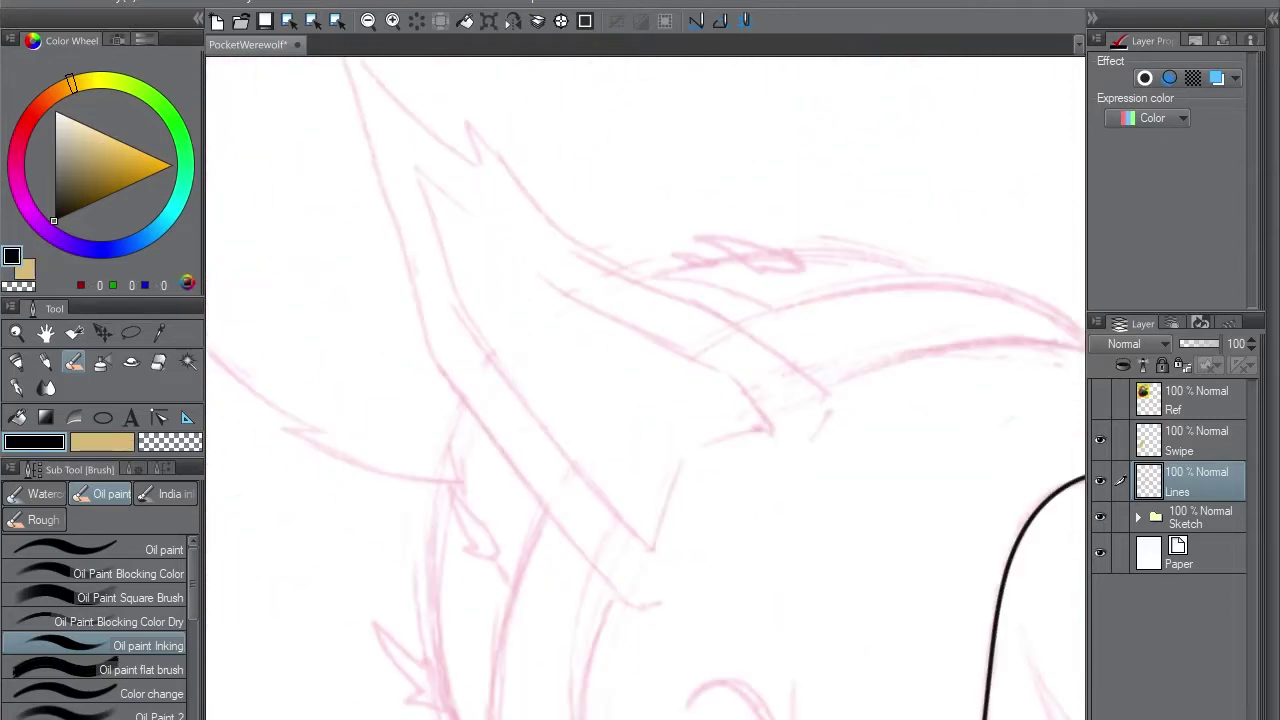
left_click_drag(655, 545, 755, 435)
key("h")
mouse_move(525, 470)
left_mouse_down()
mouse_move(530, 488)
mouse_move(584, 446)
mouse_move(586, 409)
mouse_move(897, 227)
left_mouse_up()
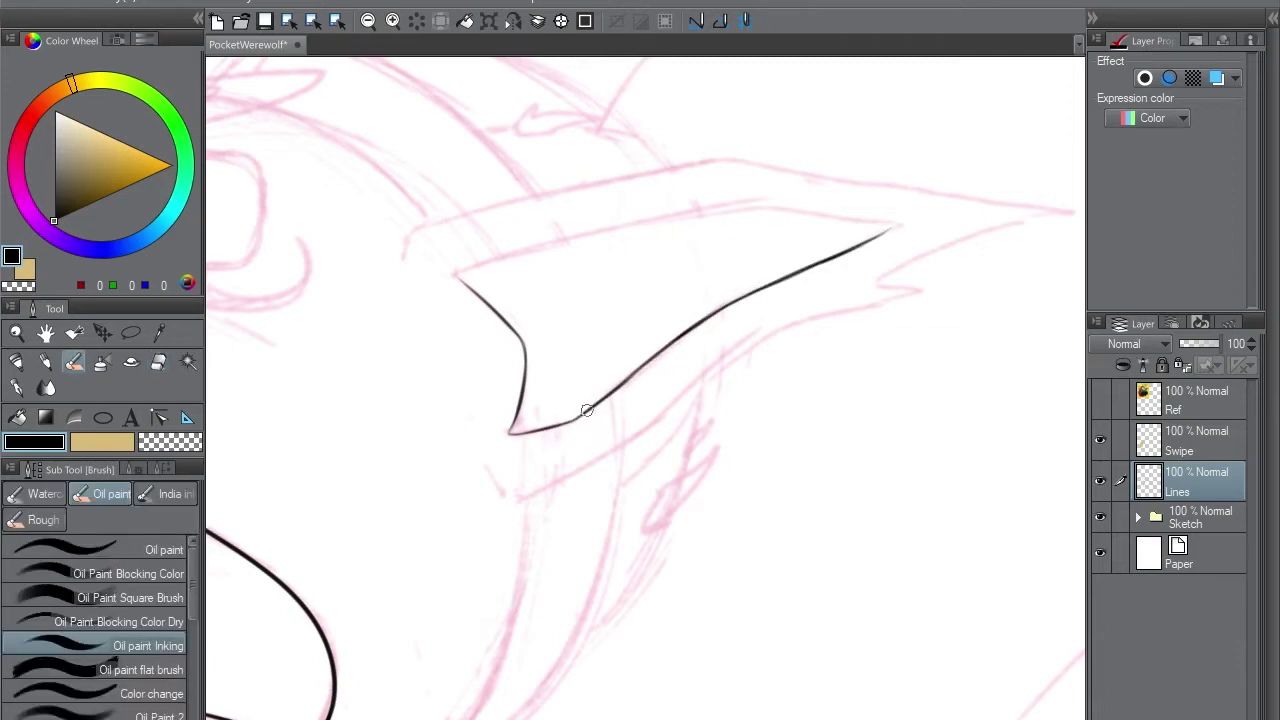
left_click_drag(512, 424, 591, 252)
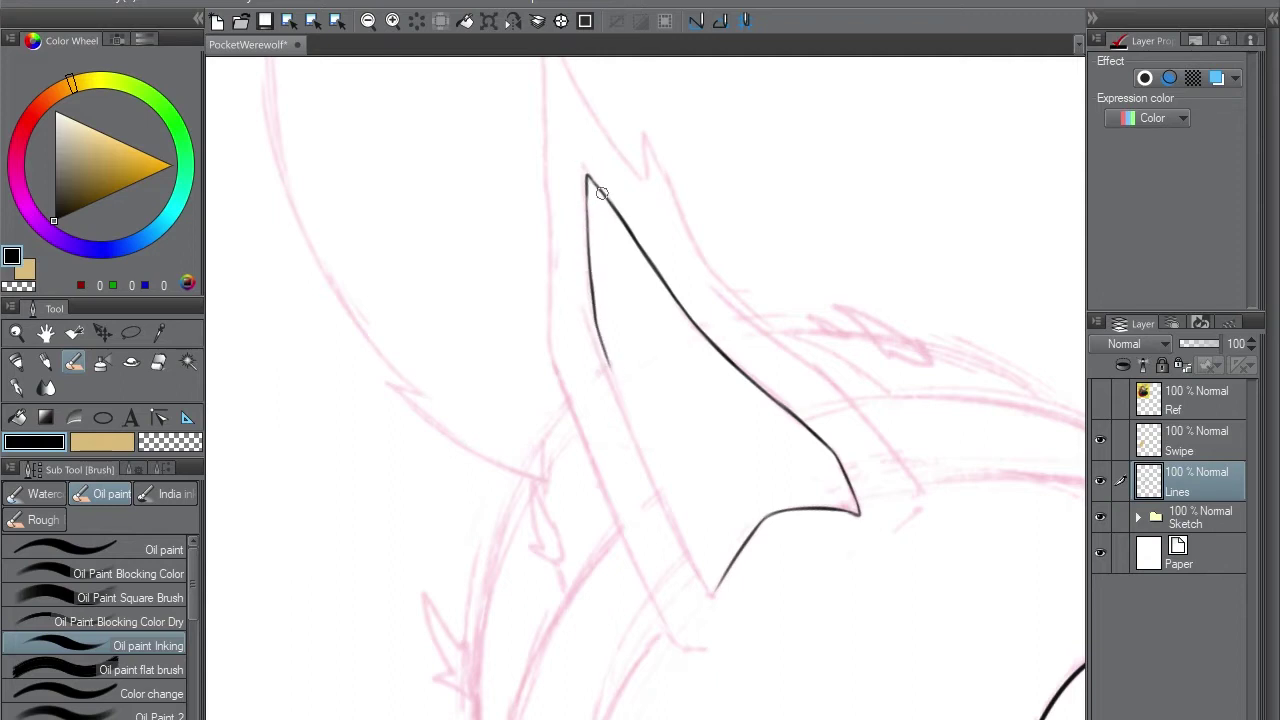
left_click_drag(591, 252, 640, 300)
left_click_drag(675, 428, 690, 462)
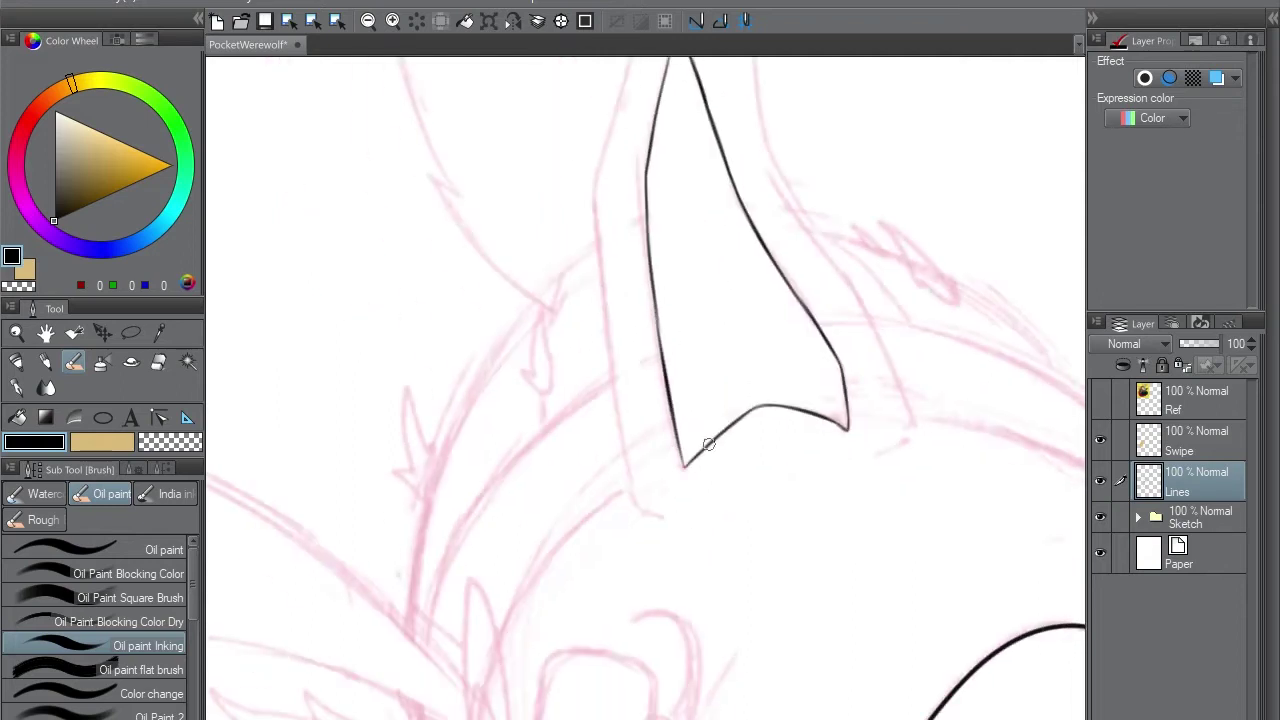
- Ink the outer ear's jagged edge in black, following the sketch through its small notch up to the pointed tip
mouse_move(760, 420)
left_mouse_down()
mouse_move(726, 312)
mouse_move(600, 300)
mouse_move(536, 345)
left_mouse_up()
left_click_drag(703, 342, 580, 456)
left_click_drag(580, 456, 648, 375)
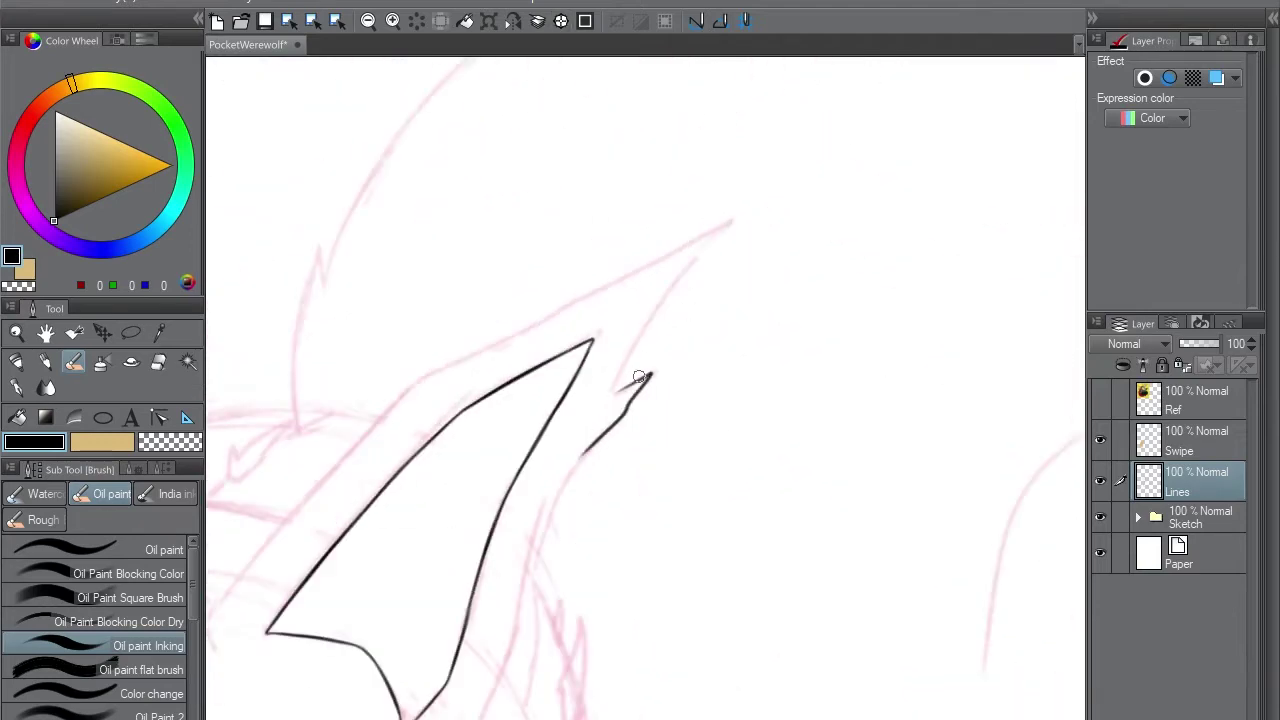
left_click_drag(716, 229, 929, 154)
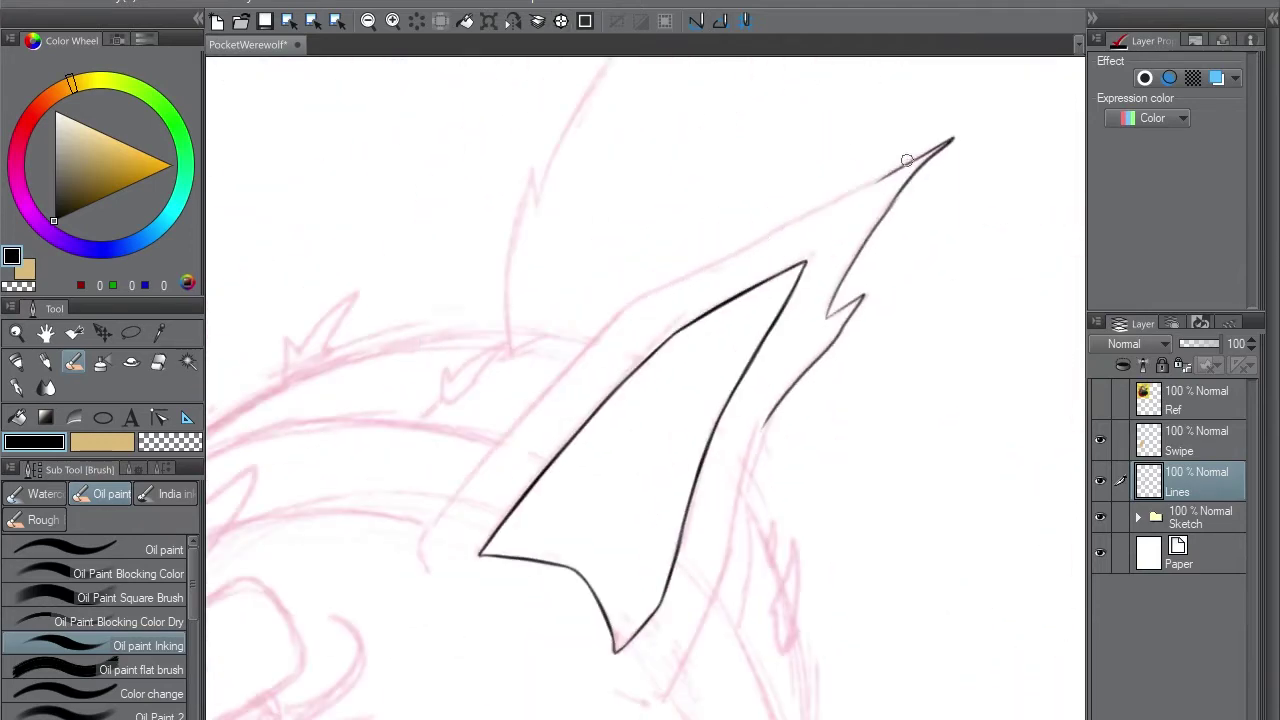
- Ink the ear's opposite outer edge as one smooth line from the hooked base corner to the pointed tip
mouse_move(423, 565)
left_mouse_down()
mouse_move(803, 288)
mouse_move(538, 390)
mouse_move(601, 332)
left_mouse_up()
key("ctrl+z")
key("ctrl+z")
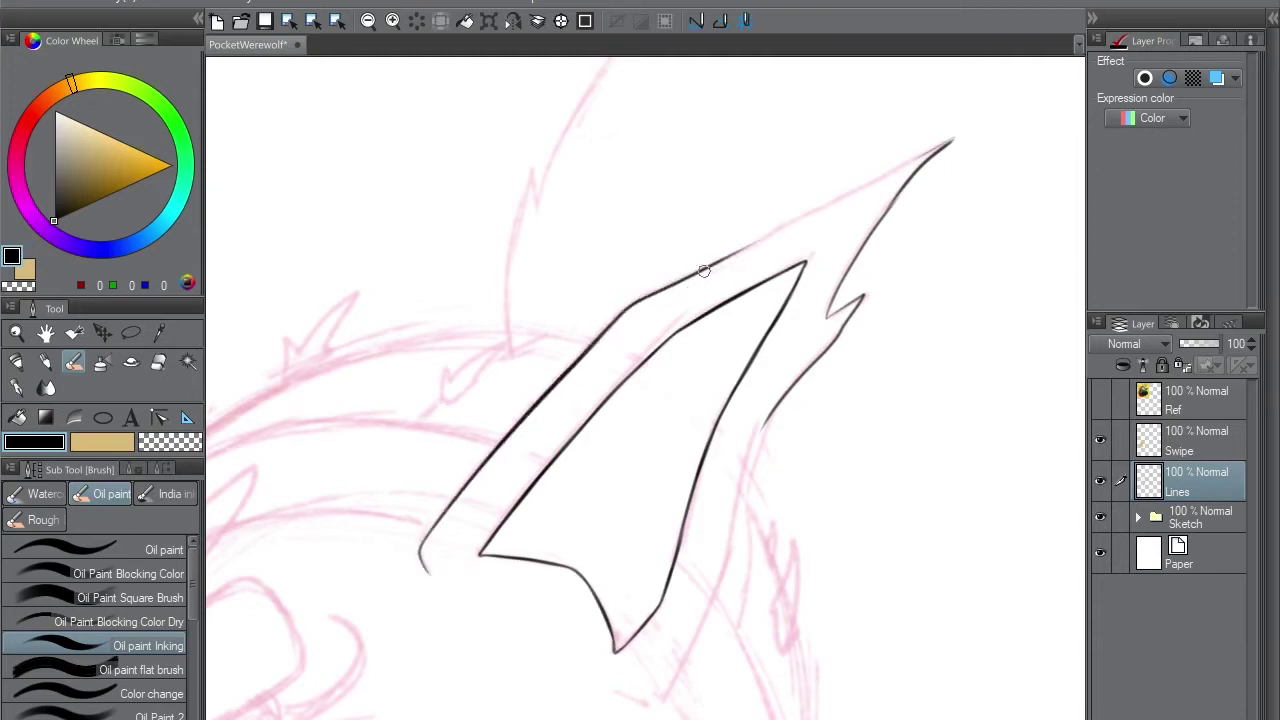
left_click_drag(968, 163, 703, 114)
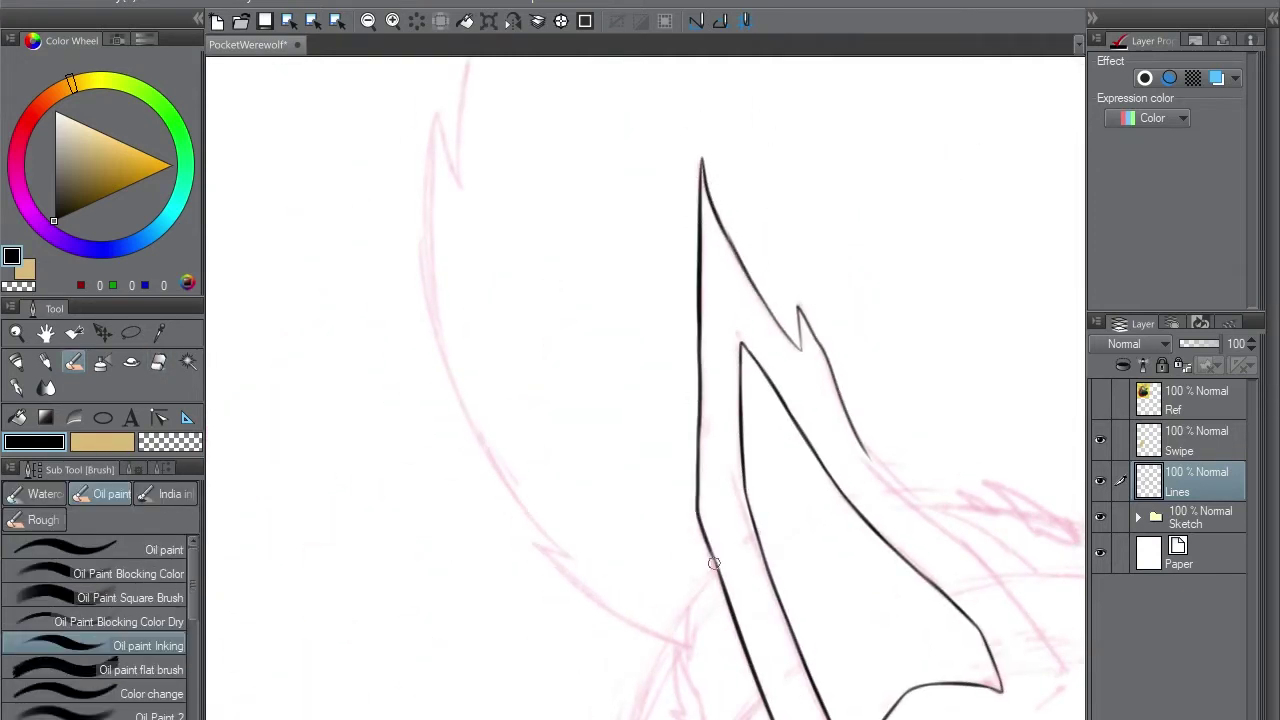
left_click_drag(713, 563, 716, 576)
left_click_drag(716, 576, 642, 415)
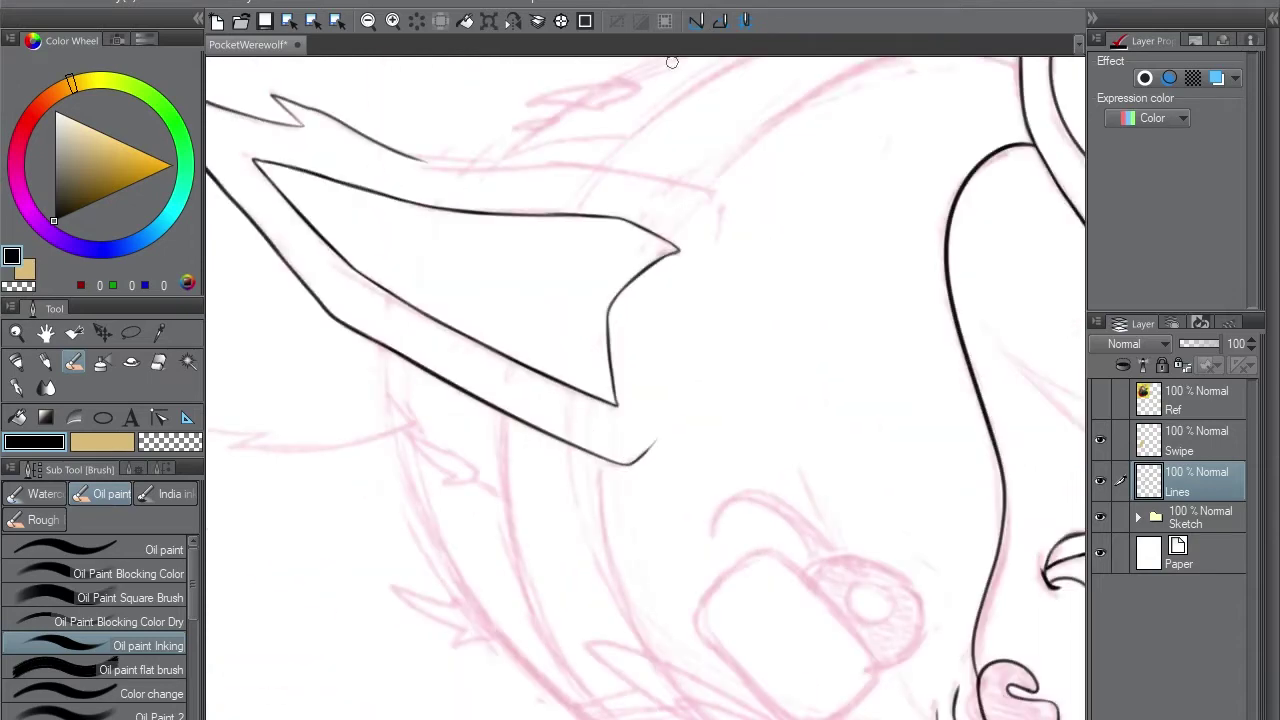
- Ink the hooked corner at the other side of the ear's base and extend that side to meet the notched edge
mouse_move(672, 62)
left_mouse_down()
mouse_move(614, 509)
mouse_move(580, 600)
left_mouse_up()
left_click_drag(548, 270, 552, 305)
left_click_drag(552, 305, 571, 238)
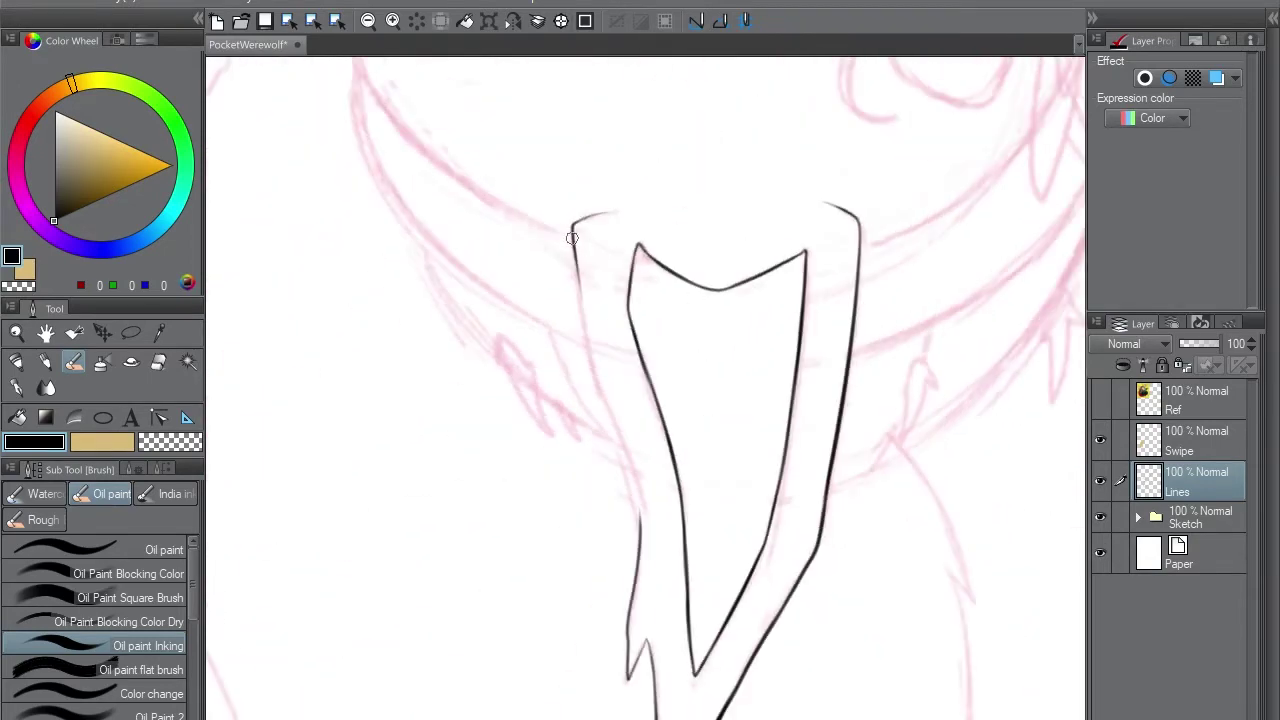
left_click_drag(642, 527, 717, 446)
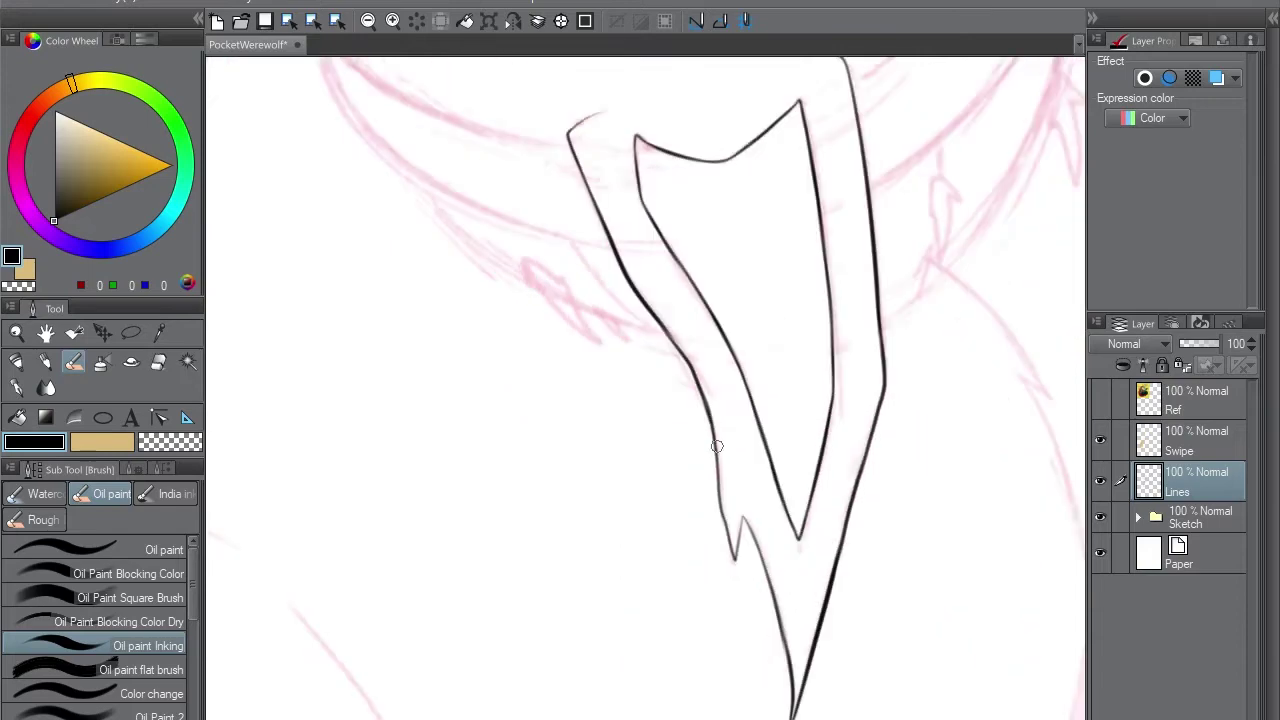
left_click_drag(717, 498, 672, 386)
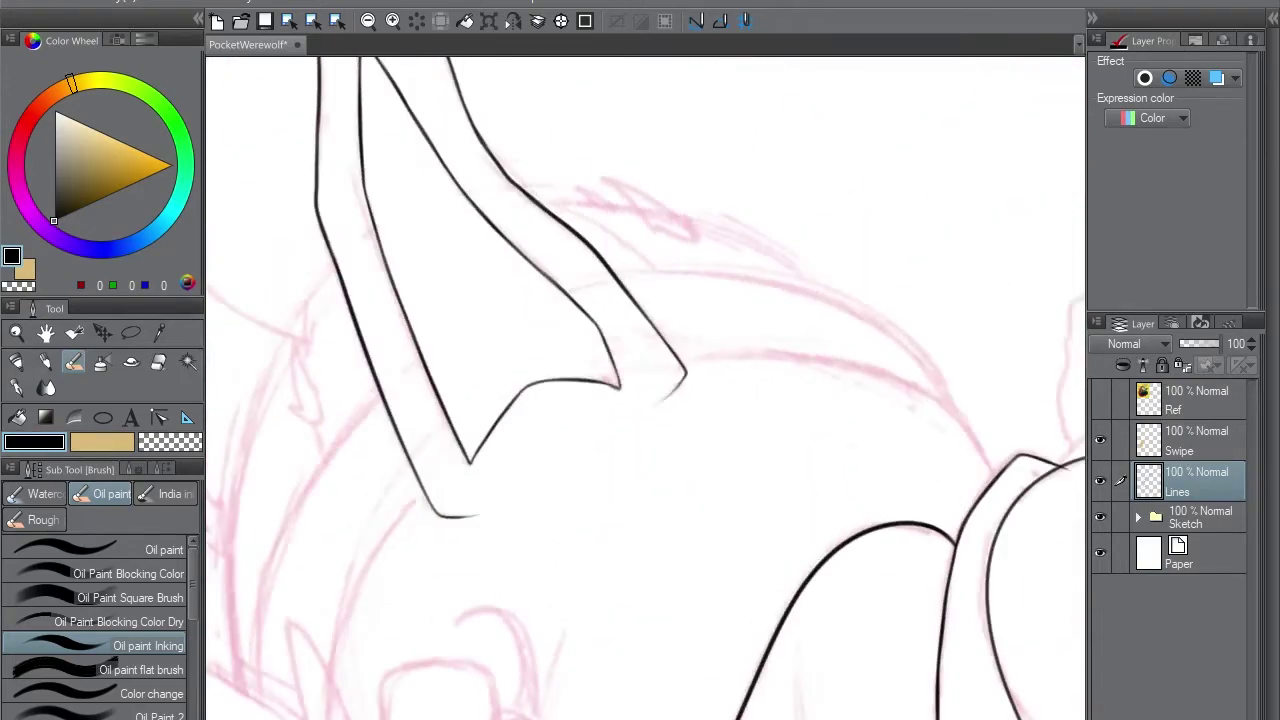
- Ink the slender hooked shape above the larger eye, with its rounded end and pointed inner notch
mouse_move(614, 341)
left_mouse_down()
mouse_move(600, 330)
mouse_move(590, 340)
left_mouse_up()
mouse_move(512, 414)
left_mouse_down()
mouse_move(623, 309)
mouse_move(614, 300)
mouse_move(600, 316)
mouse_move(741, 446)
left_mouse_up()
key("ctrl+z")
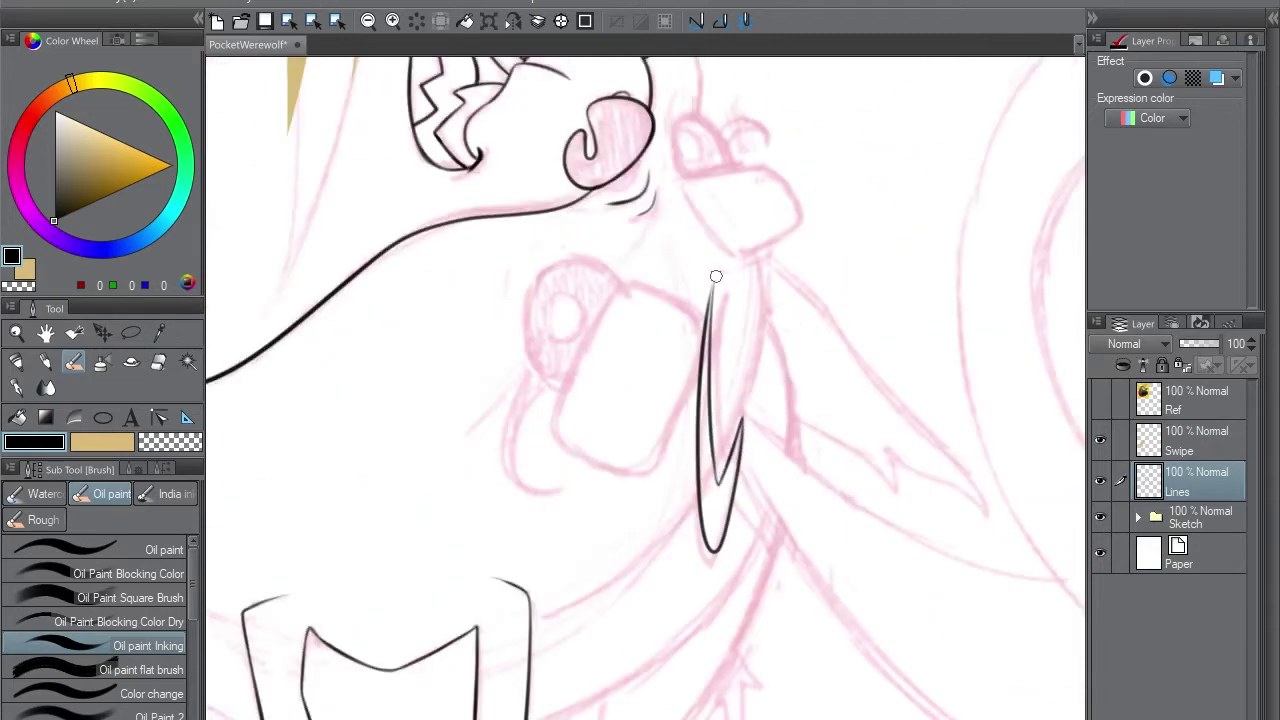
left_click_drag(741, 446, 637, 343)
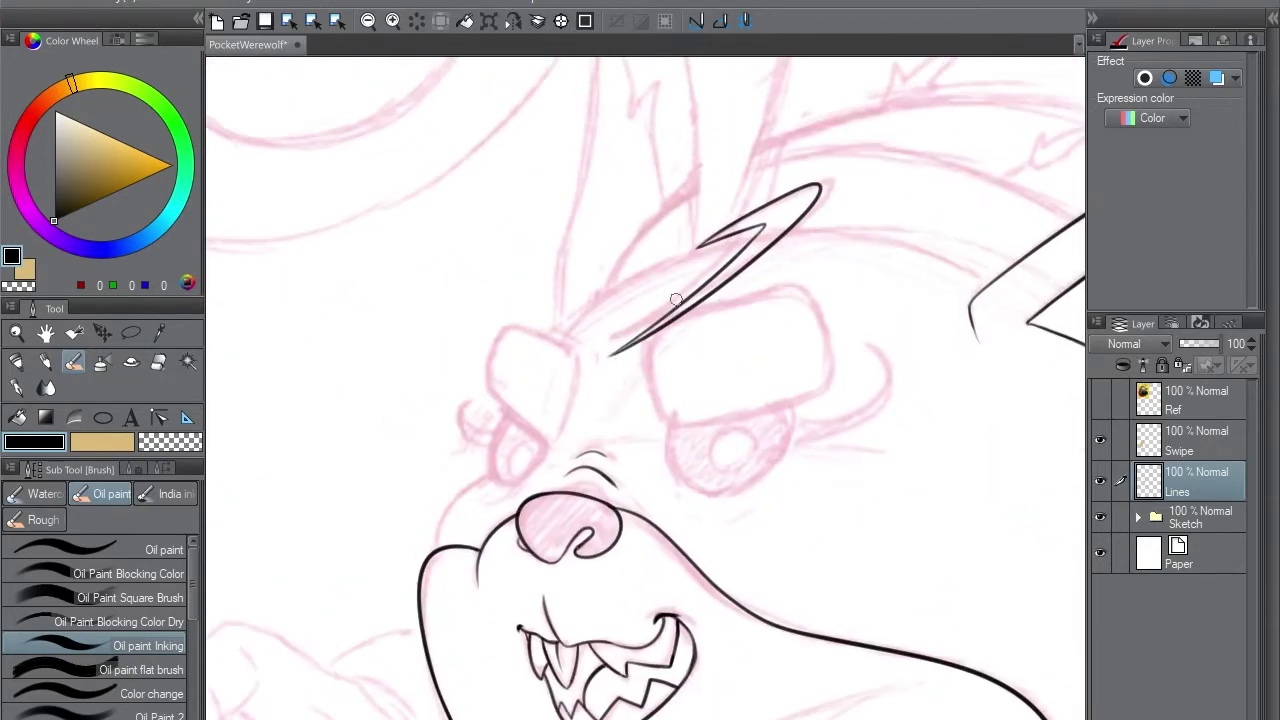
- Ink the long curved line sweeping from the hooked shape's point toward the large sketched spiral
left_click_drag(676, 300, 614, 280)
left_click_drag(655, 205, 560, 555)
left_click_drag(560, 555, 714, 241)
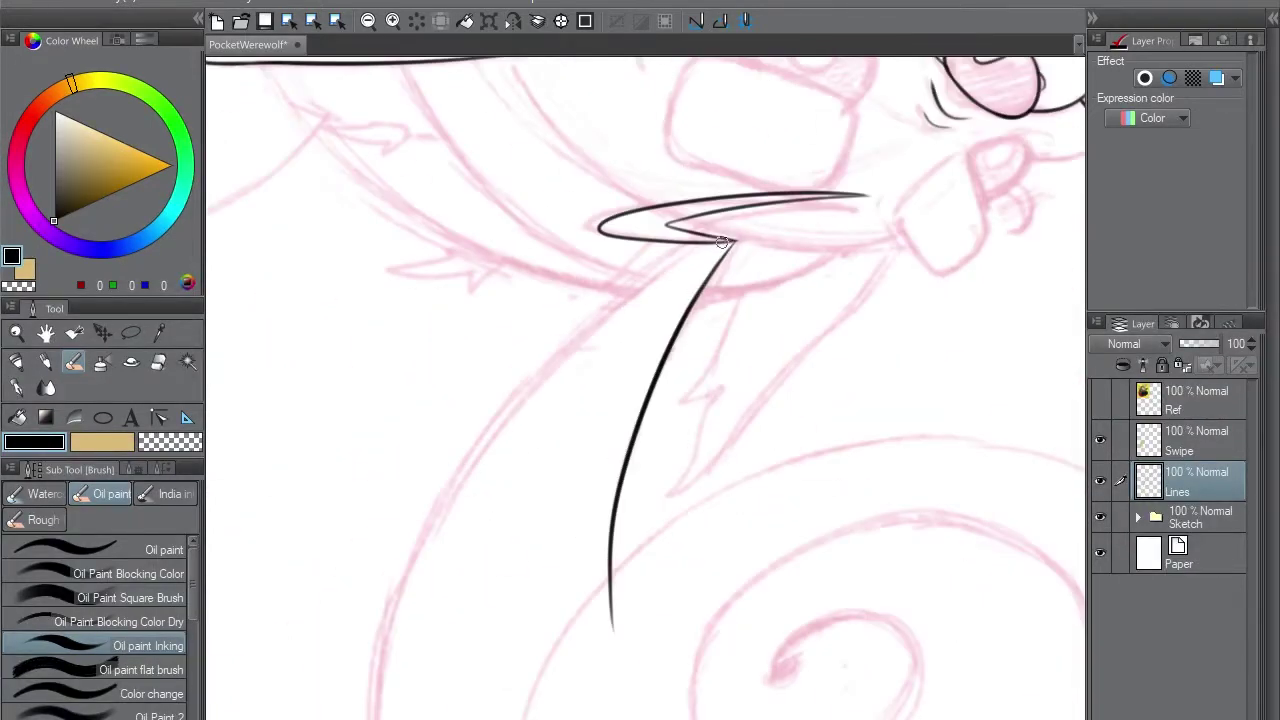
- Try to ink the outer contour of the large spiral freehand on the Lines layer
left_click_drag(560, 500, 640, 240)
mouse_move(686, 58)
left_mouse_down()
mouse_move(490, 304)
mouse_move(495, 635)
left_mouse_up()
key("e")
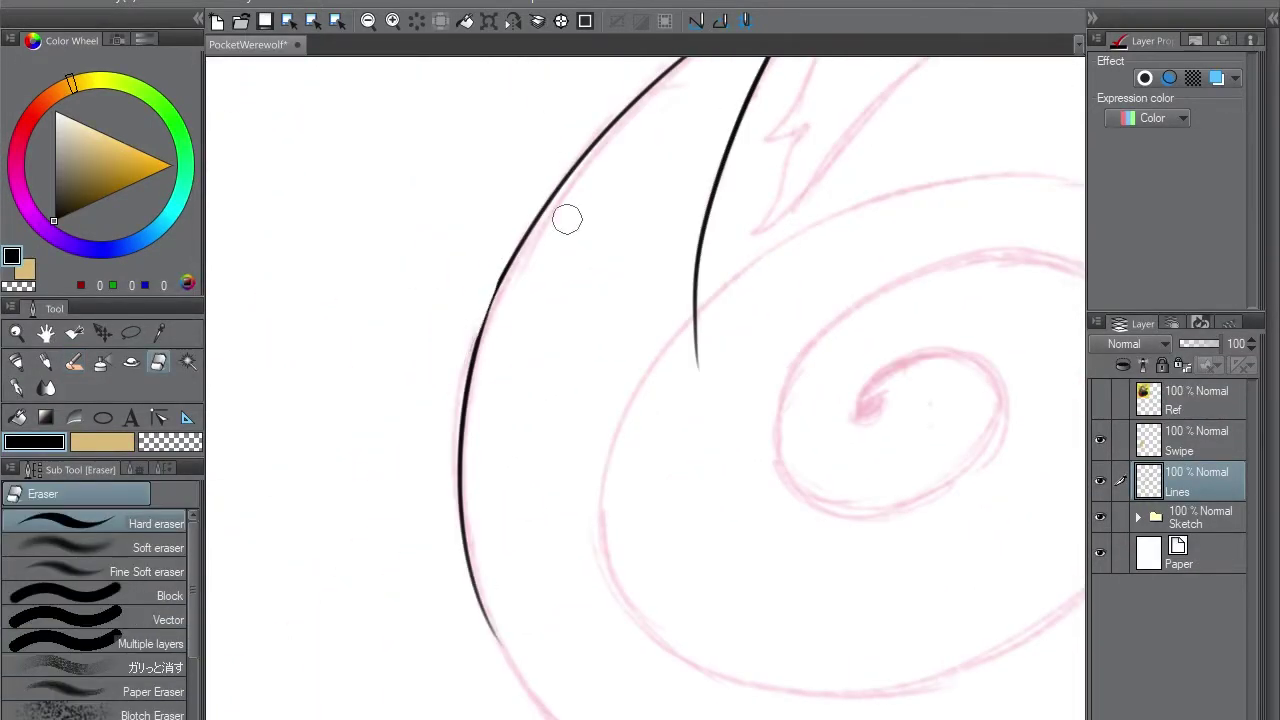
- Ink the jagged, pointed fur tuft beside the long curved line and the small oval at the spiral's center
key("b")
mouse_move(611, 69)
left_mouse_down()
mouse_move(908, 107)
mouse_move(605, 270)
mouse_move(670, 180)
left_mouse_up()
key("ctrl+z")
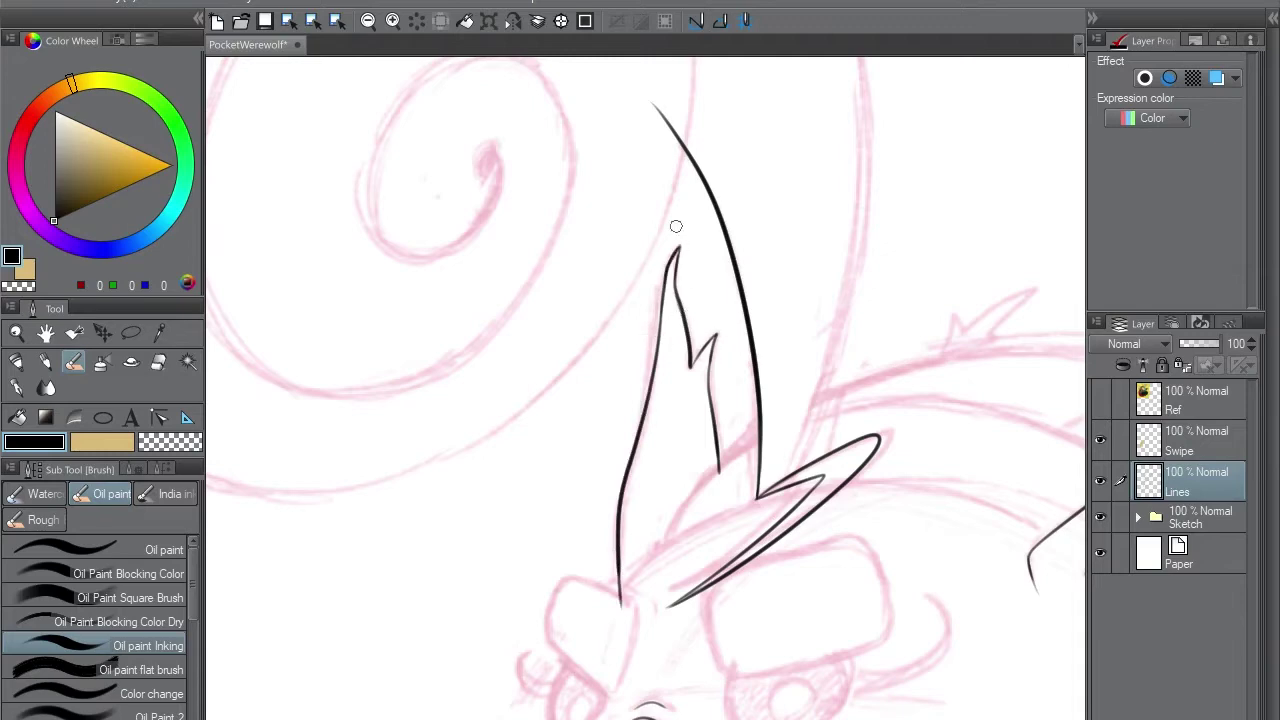
mouse_move(676, 226)
left_mouse_down()
mouse_move(709, 343)
mouse_move(686, 240)
left_mouse_up()
key("e")
key("b")
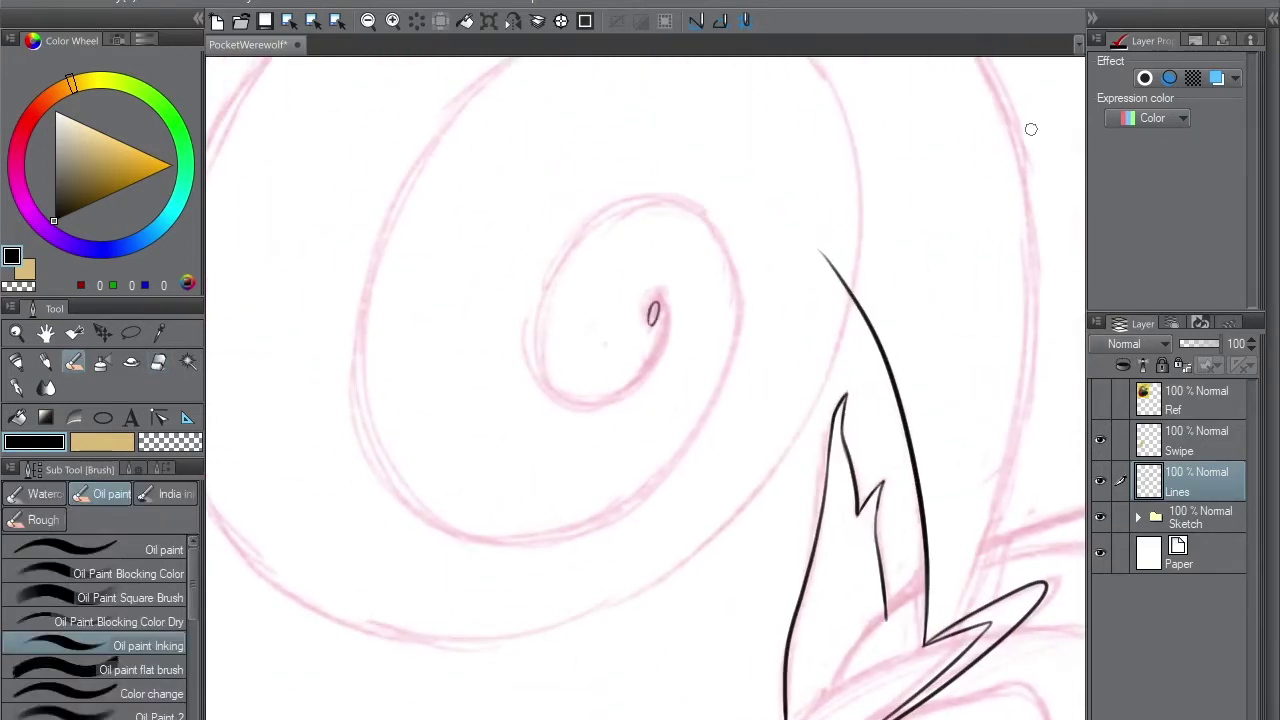
- Try to ink the spiral freehand on a new raster layer above Lines
key("ctrl+shift+n")
mouse_move(650, 290)
left_mouse_down()
mouse_move(655, 330)
mouse_move(691, 223)
mouse_move(560, 400)
left_mouse_up()
key("ctrl+z")
key("ctrl+z")
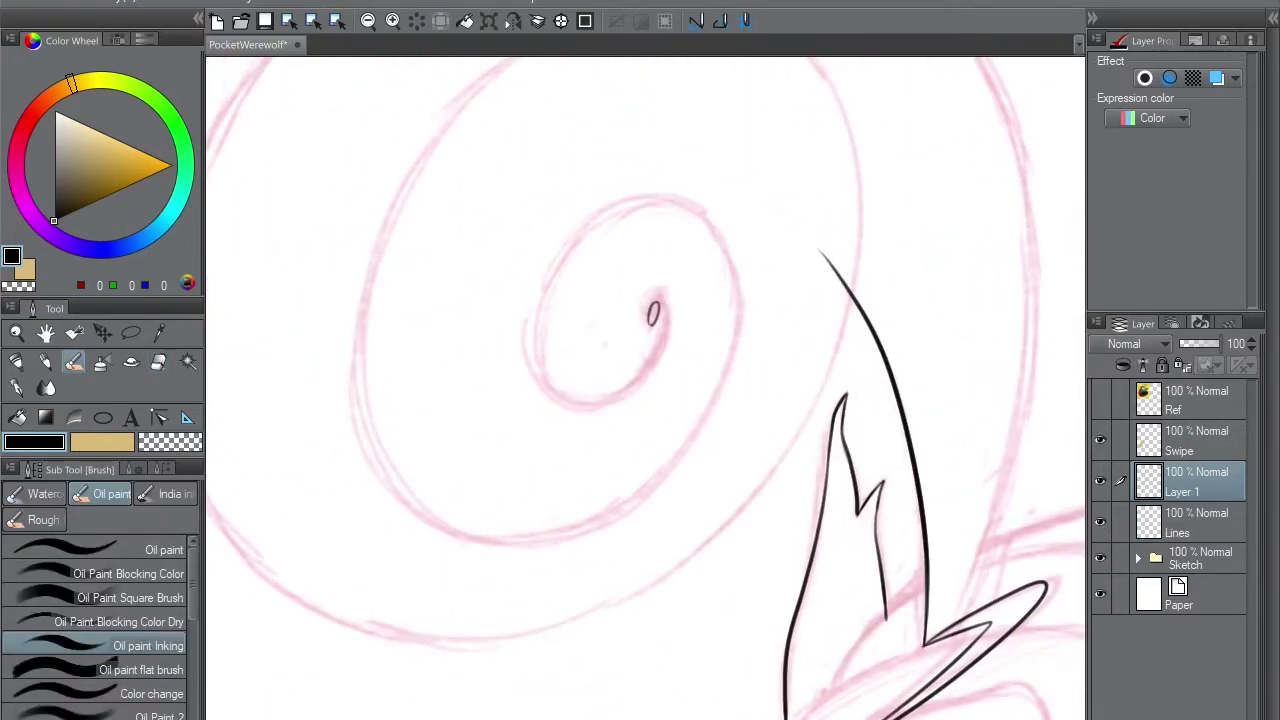
key("ctrl+z")
key("ctrl+y")
- On a new vector layer above Lines, ink the whole spiral outward from the center oval to the hooked shape above the eye
mouse_move(652, 305)
left_mouse_down()
mouse_move(729, 363)
mouse_move(430, 430)
left_mouse_up()
key("ctrl+z")
left_click(610, 511, "alt")
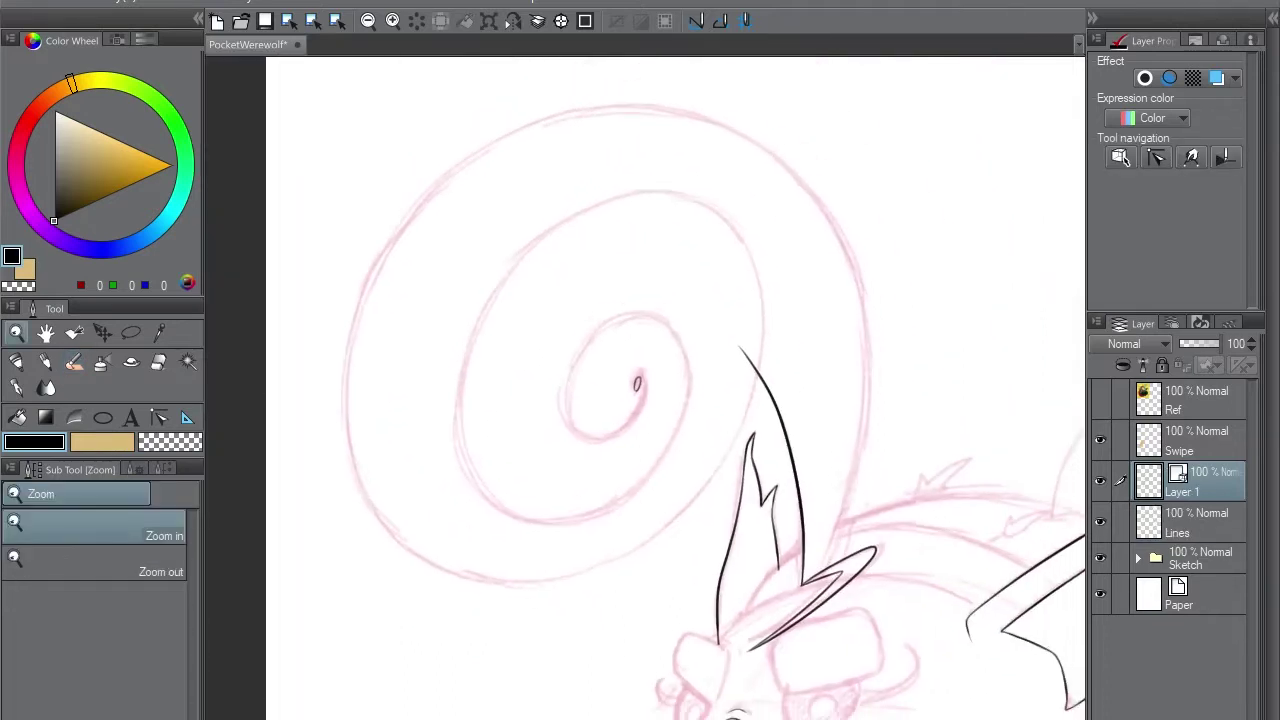
mouse_move(638, 380)
left_mouse_down()
mouse_move(589, 437)
mouse_move(760, 143)
mouse_move(793, 595)
left_mouse_up()
- Reduce the spiral's control points by running Simplify vector line over the whole stroke and again over its inner coil
key("o")
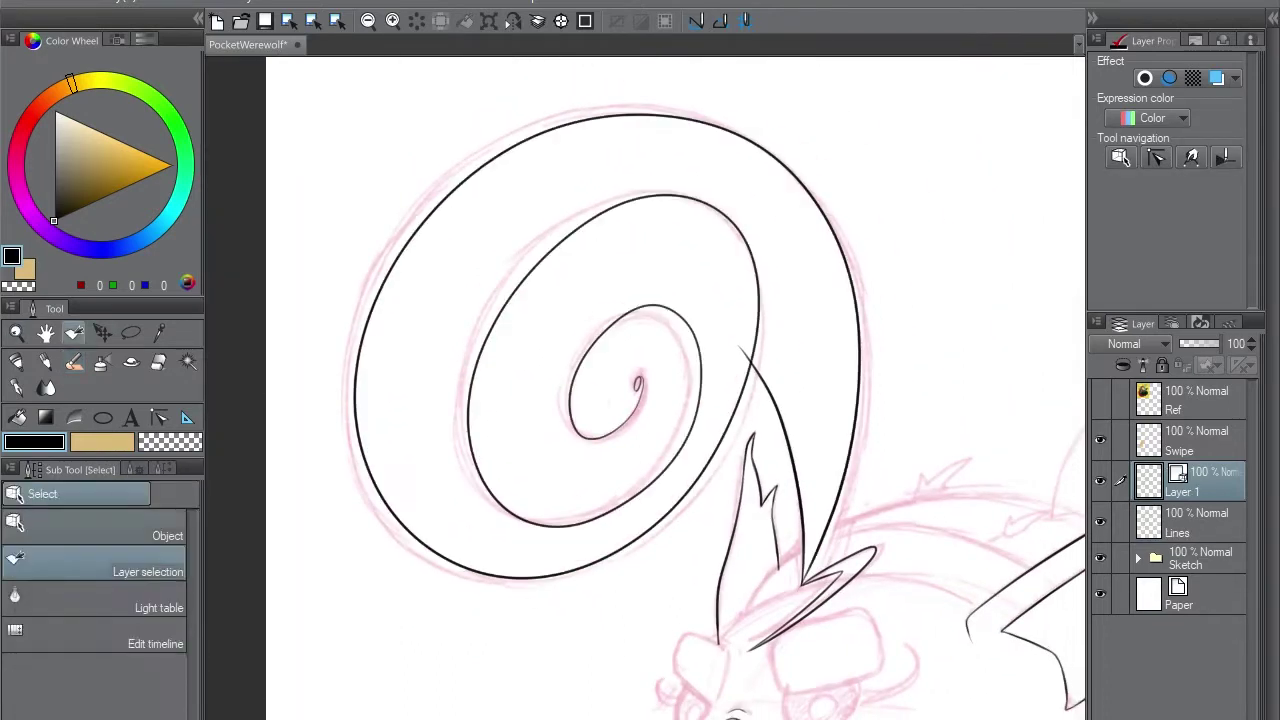
left_click(793, 595)
left_click(159, 417)
left_click(140, 595)
mouse_move(640, 385)
left_mouse_down()
mouse_move(590, 371)
mouse_move(718, 419)
mouse_move(848, 370)
left_mouse_up()
key("o")
scroll(748, 340, "up", 3)
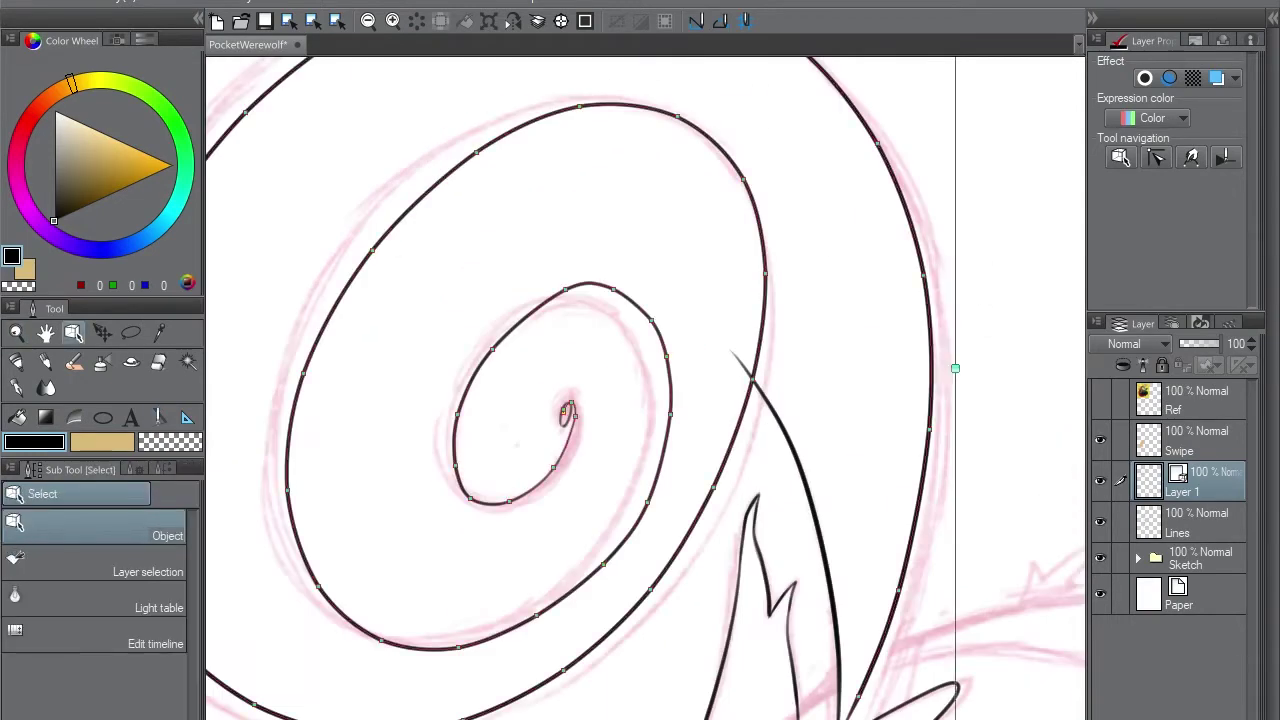
left_click(604, 302)
mouse_move(604, 302)
left_mouse_down()
mouse_move(660, 470)
mouse_move(470, 640)
left_mouse_up()
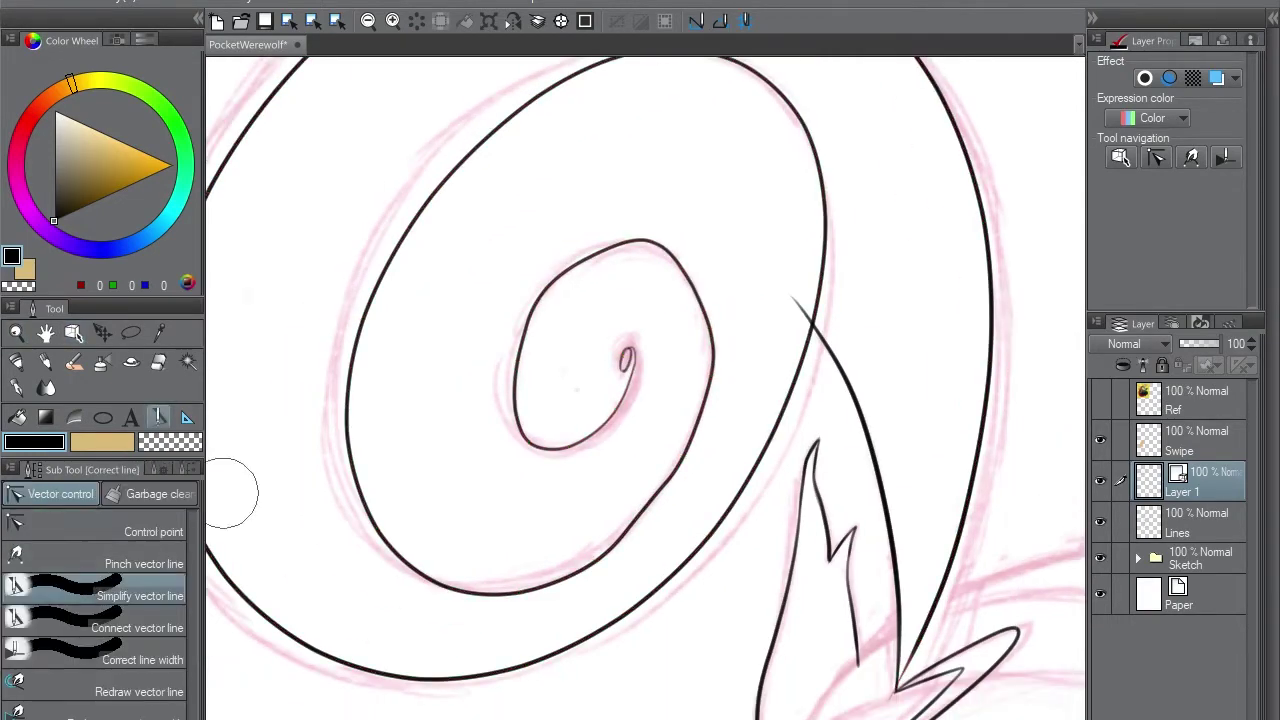
- Try to reshape the spiral's inner and middle loops with Redraw vector line
left_click(140, 691)
left_click_drag(627, 360, 560, 440)
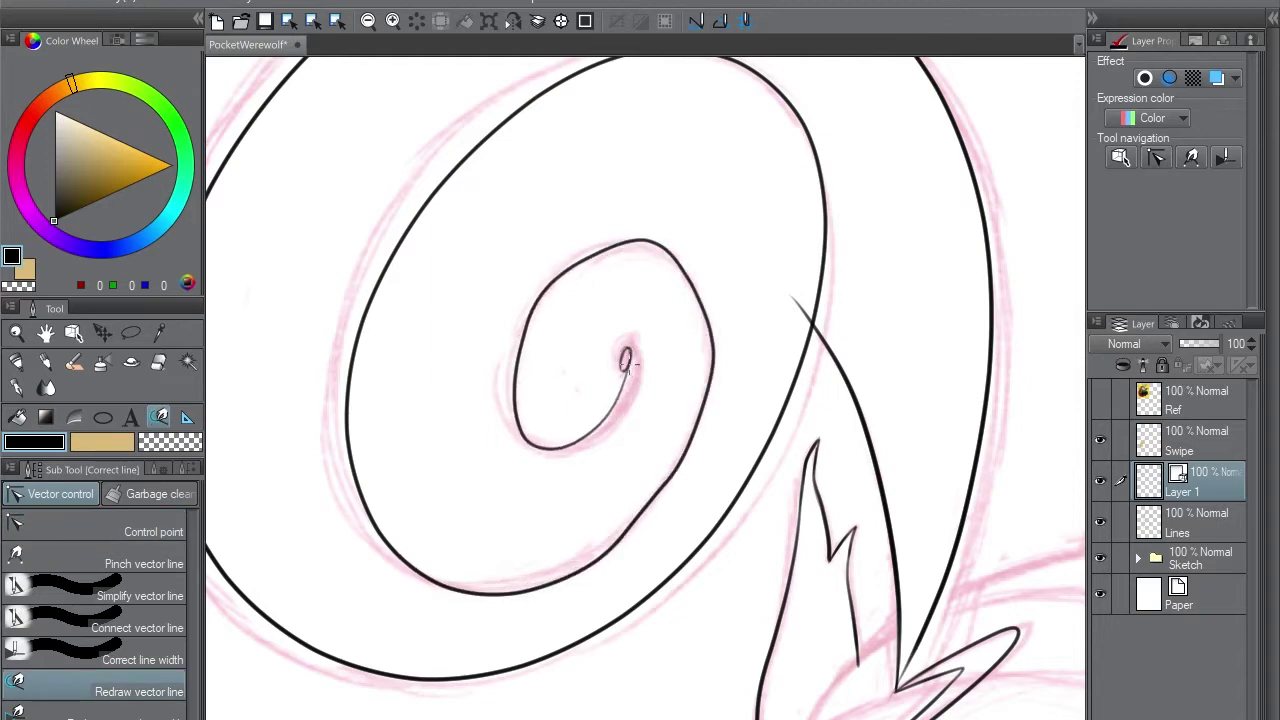
mouse_move(600, 250)
left_mouse_down()
mouse_move(703, 317)
mouse_move(621, 538)
mouse_move(406, 572)
mouse_move(380, 180)
left_mouse_up()
left_click_drag(650, 300, 549, 413)
left_click_drag(510, 227, 600, 177)
- Delete surplus control points along the spiral's middle and outer loops to smooth the curve
key("o")
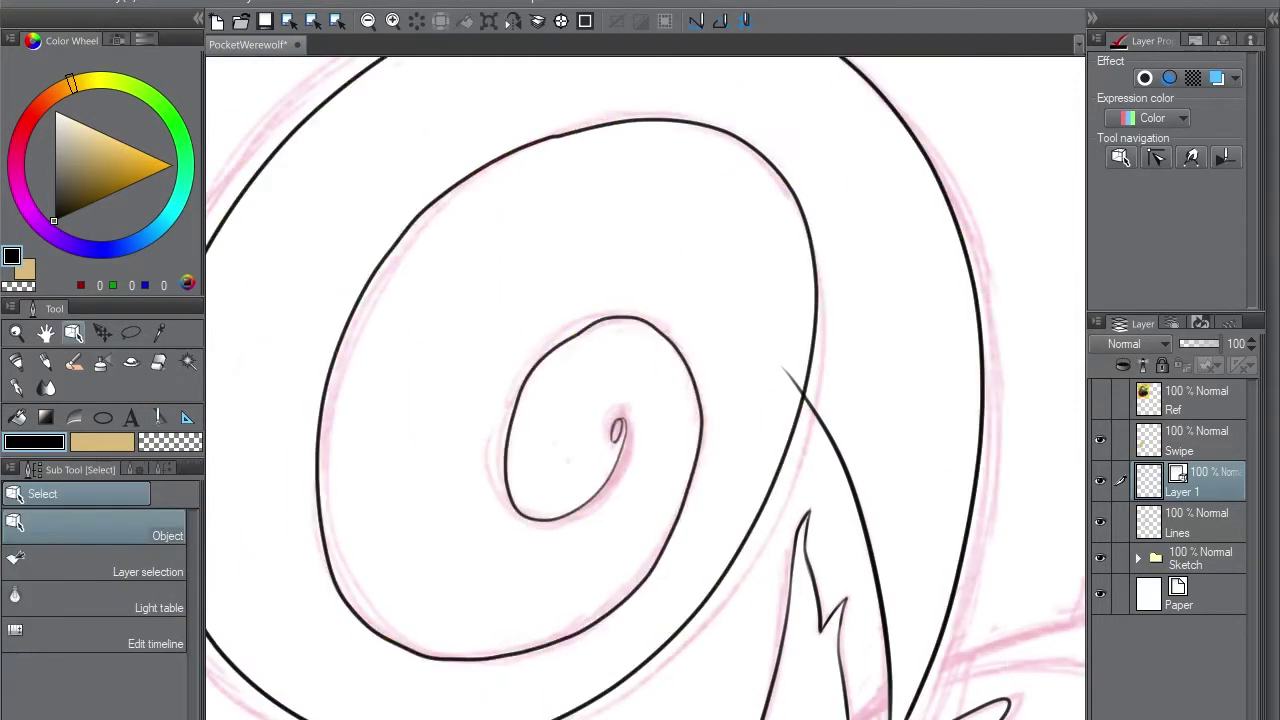
key("y")
left_click(130, 469)
left_click(637, 576)
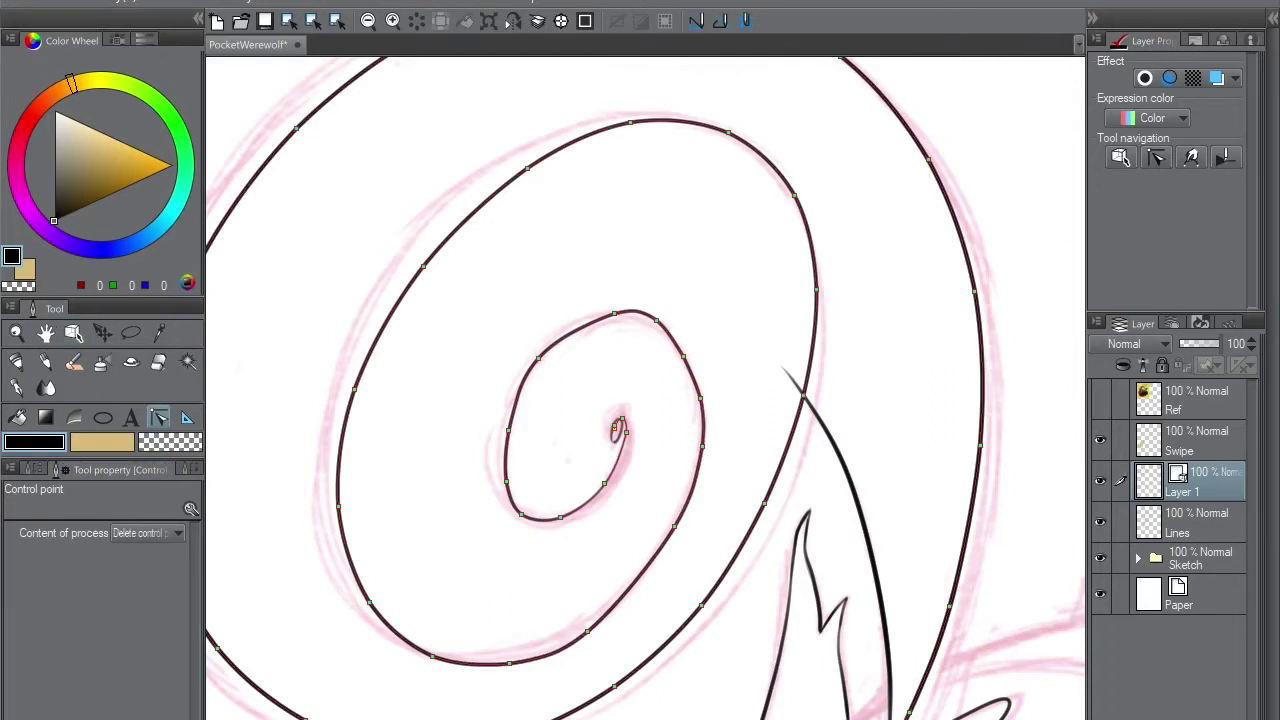
left_click(509, 662)
left_click(370, 602)
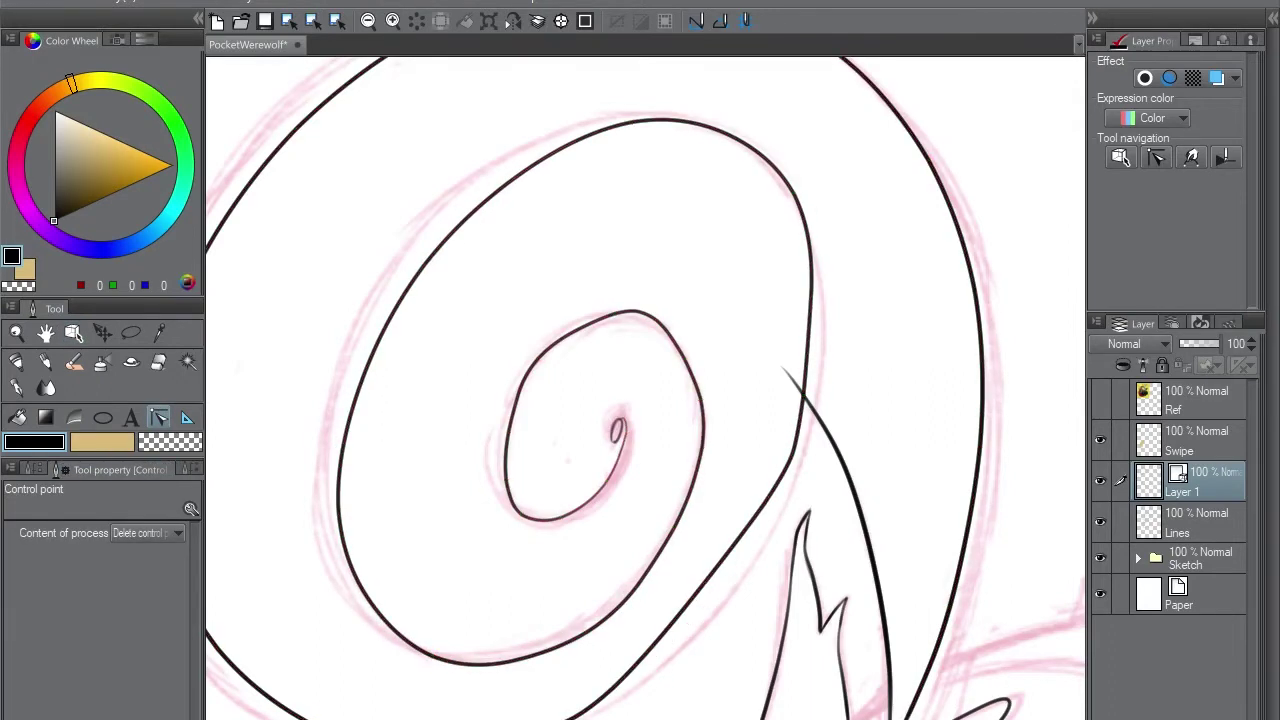
- Switch to moving control points and shift those of the spiral's innermost coil to follow the pink sketch
left_click_drag(615, 430, 737, 330)
key("ctrl+z")
key("ctrl+z")
key("ctrl+z")
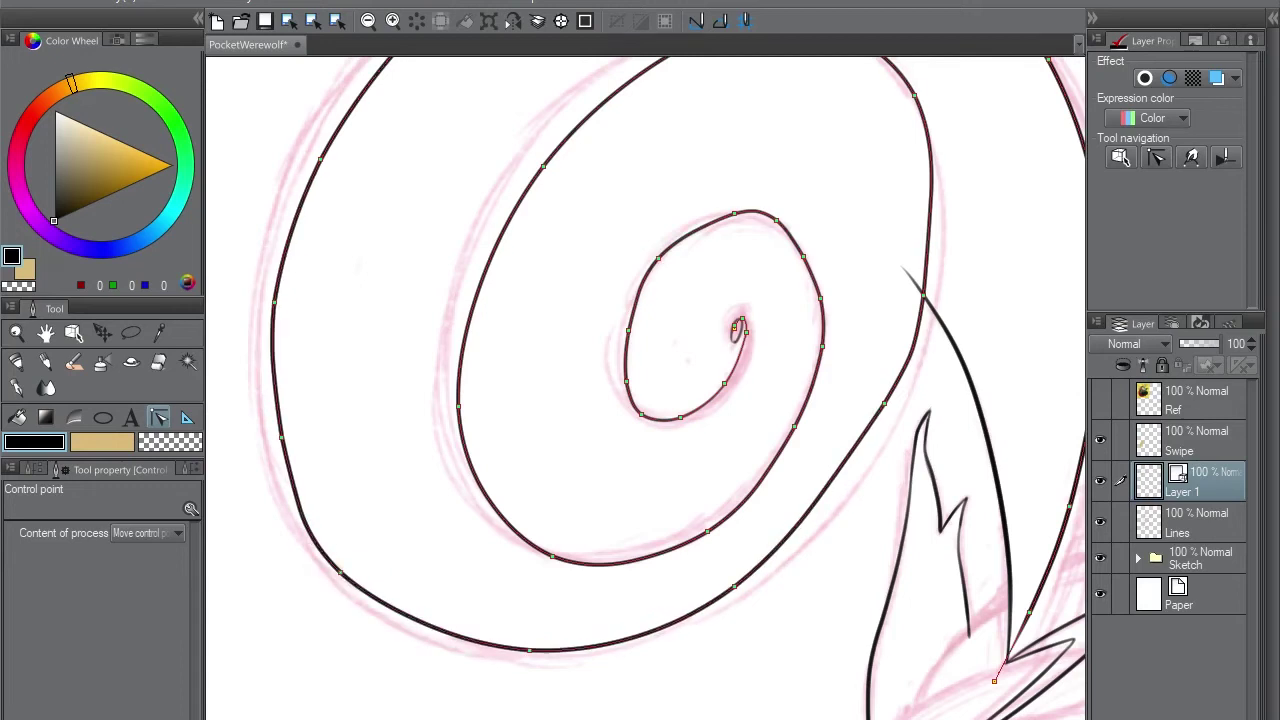
key("ctrl+z")
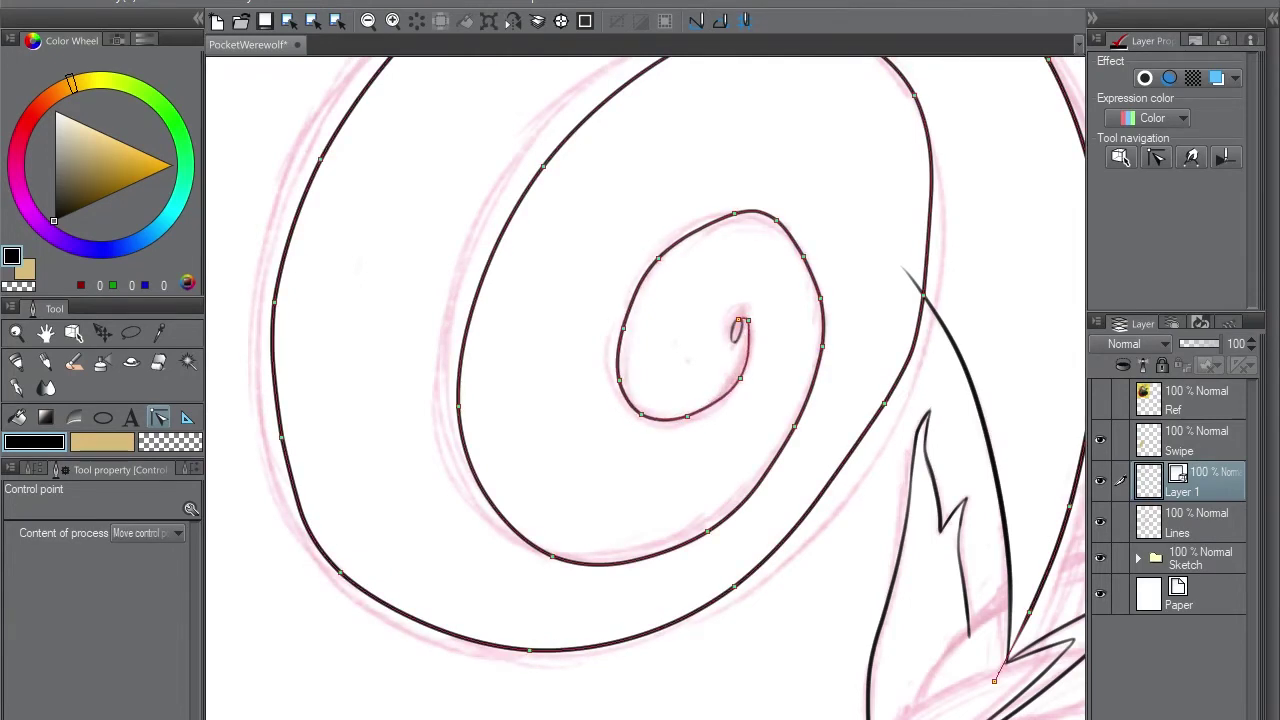
key("ctrl+z")
key("ctrl+z")
key("ctrl+z")
key("ctrl+z")
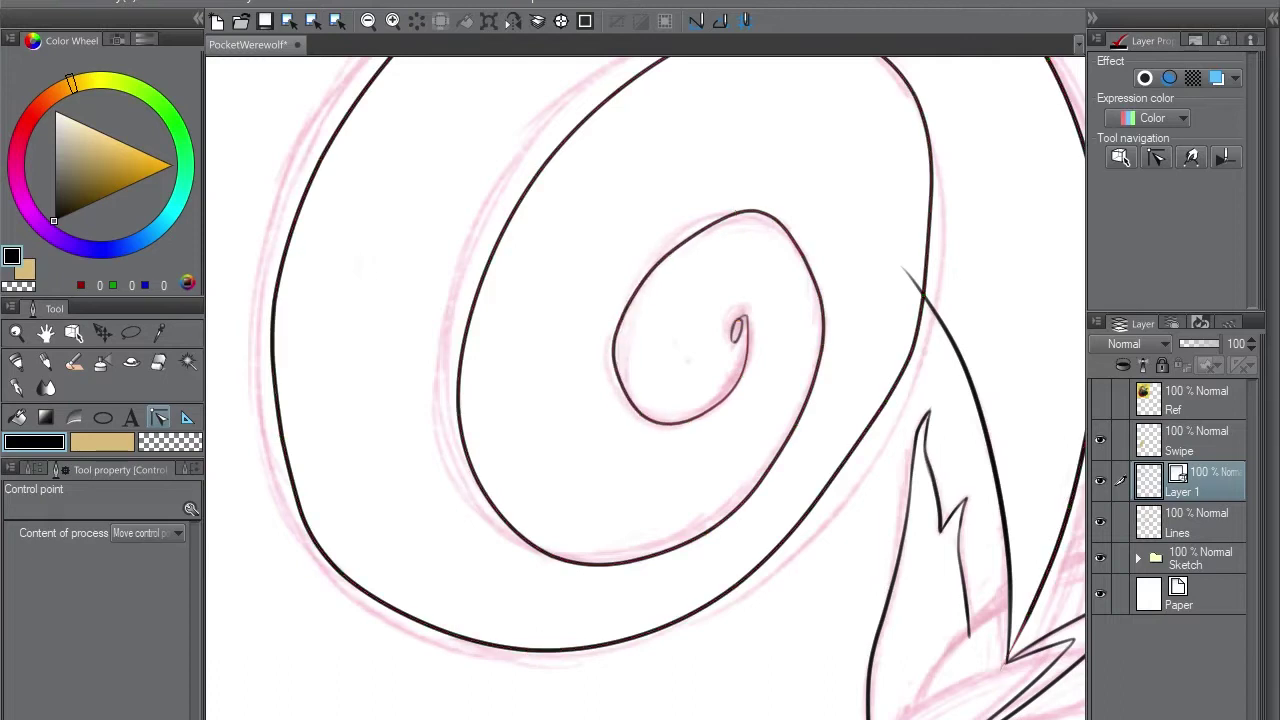
key("ctrl+z")
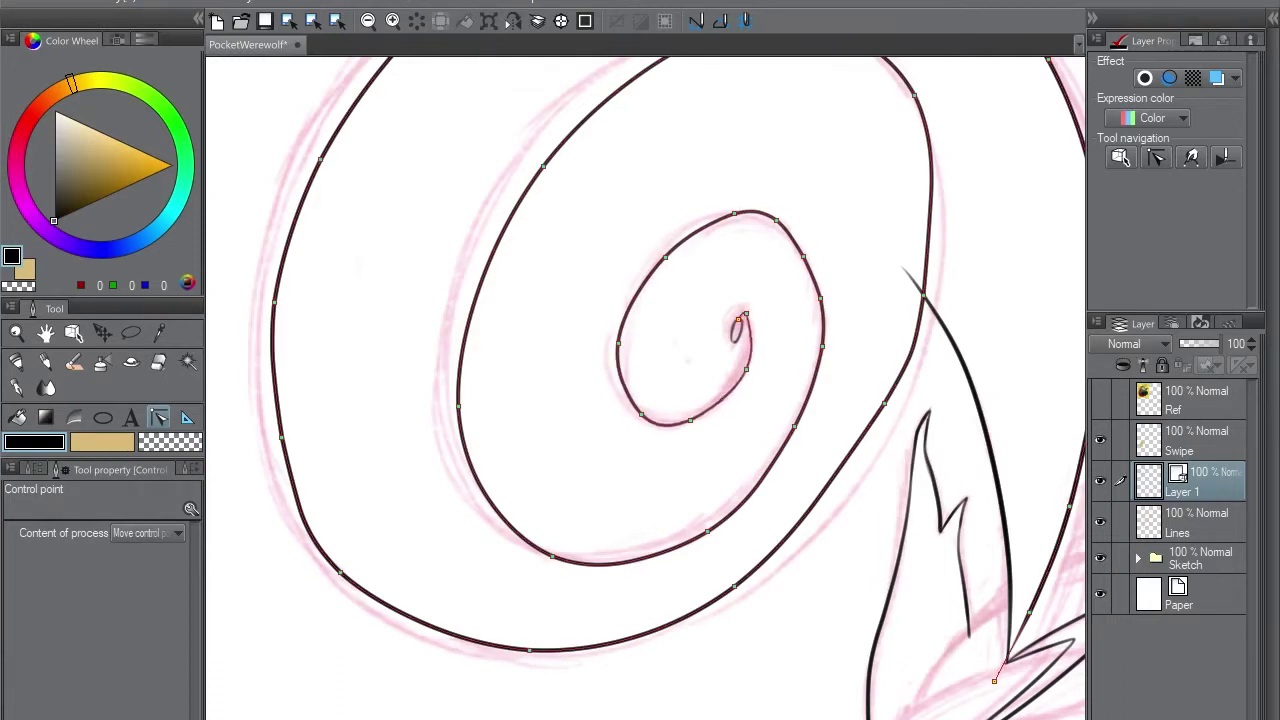
- Reshape the spiral's inner end so it hooks smoothly into the small center oval, evening out the surrounding coil
left_click_drag(746, 369, 730, 390)
key("ctrl+z")
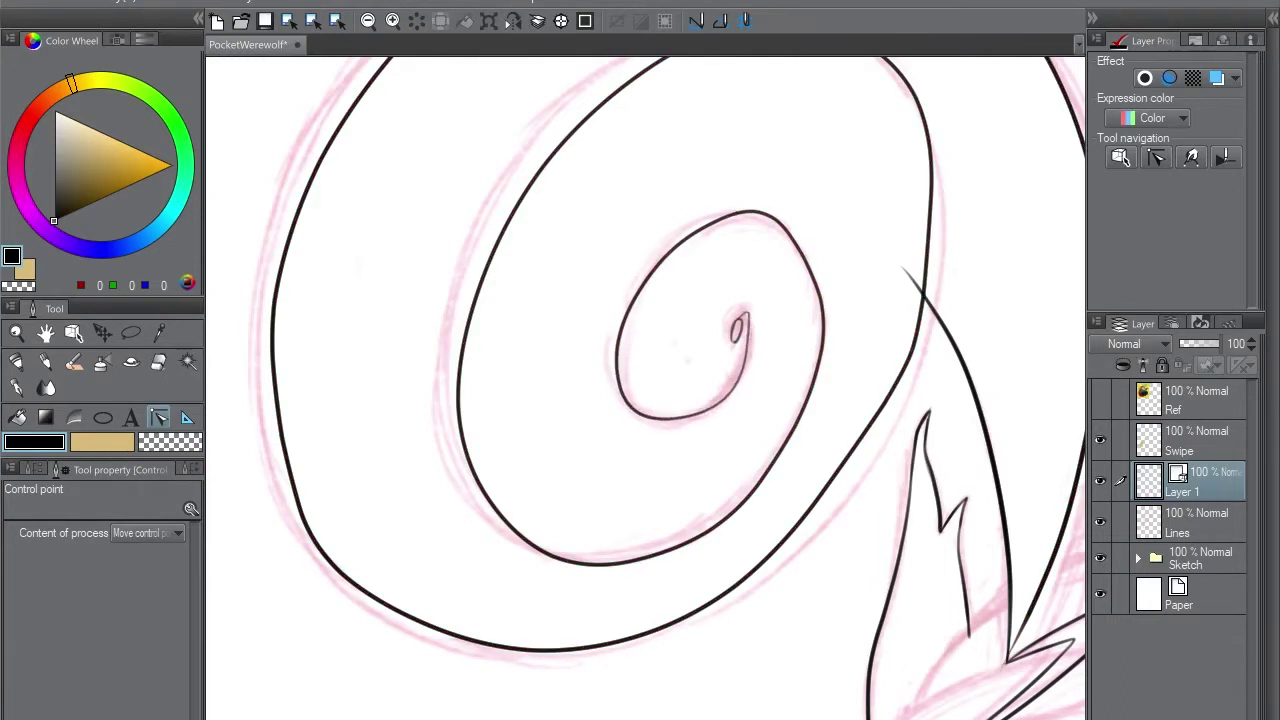
key("ctrl+z")
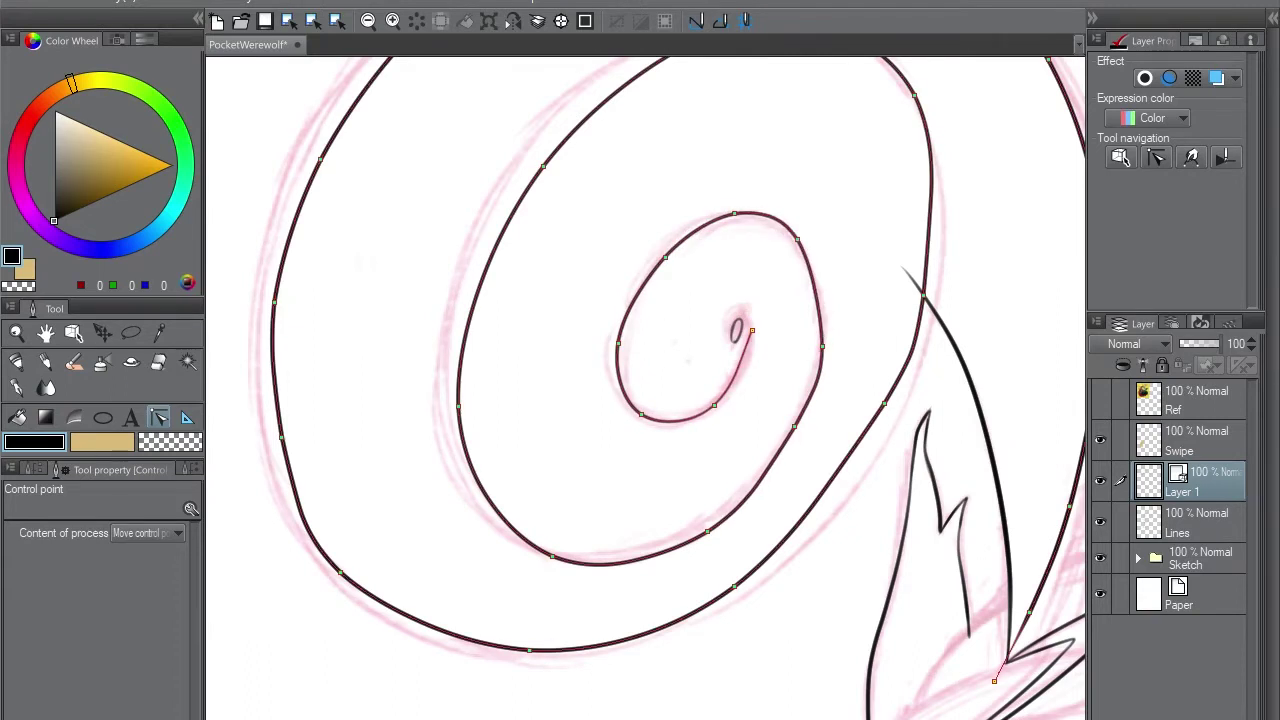
key("ctrl+z")
key("ctrl+z")
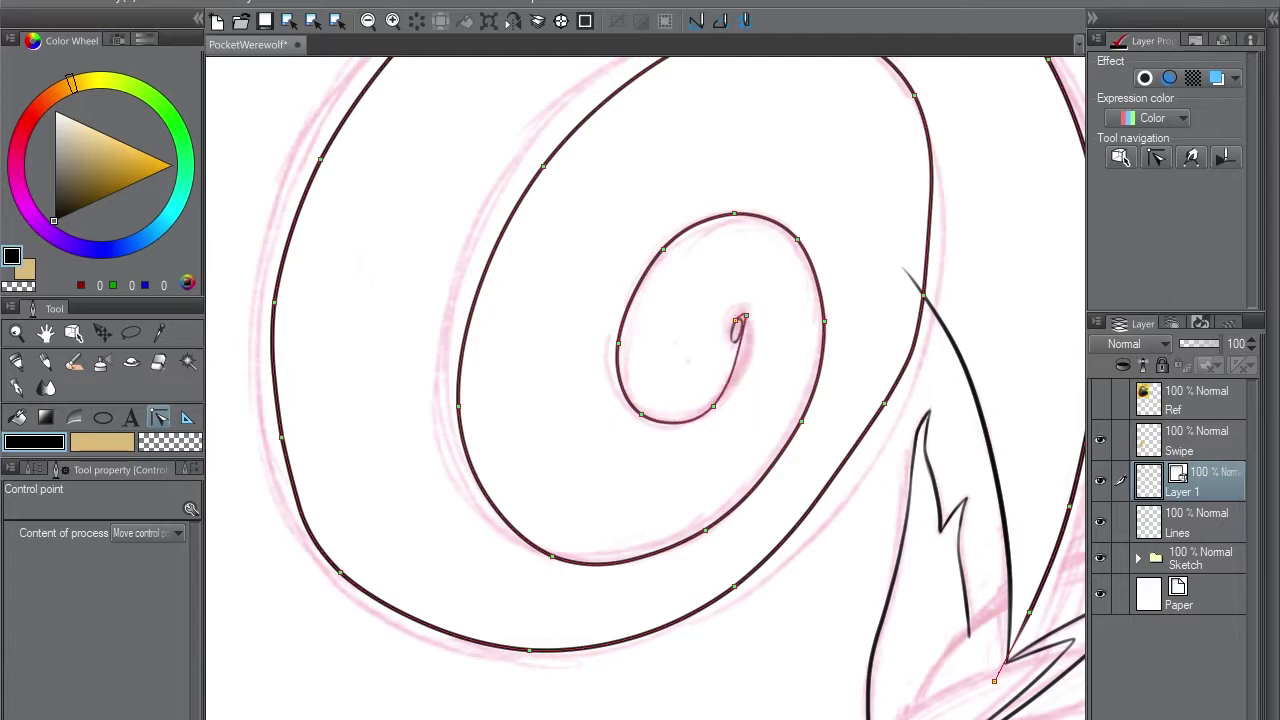
key("ctrl+z")
key("ctrl+z")
key("ctrl+z")
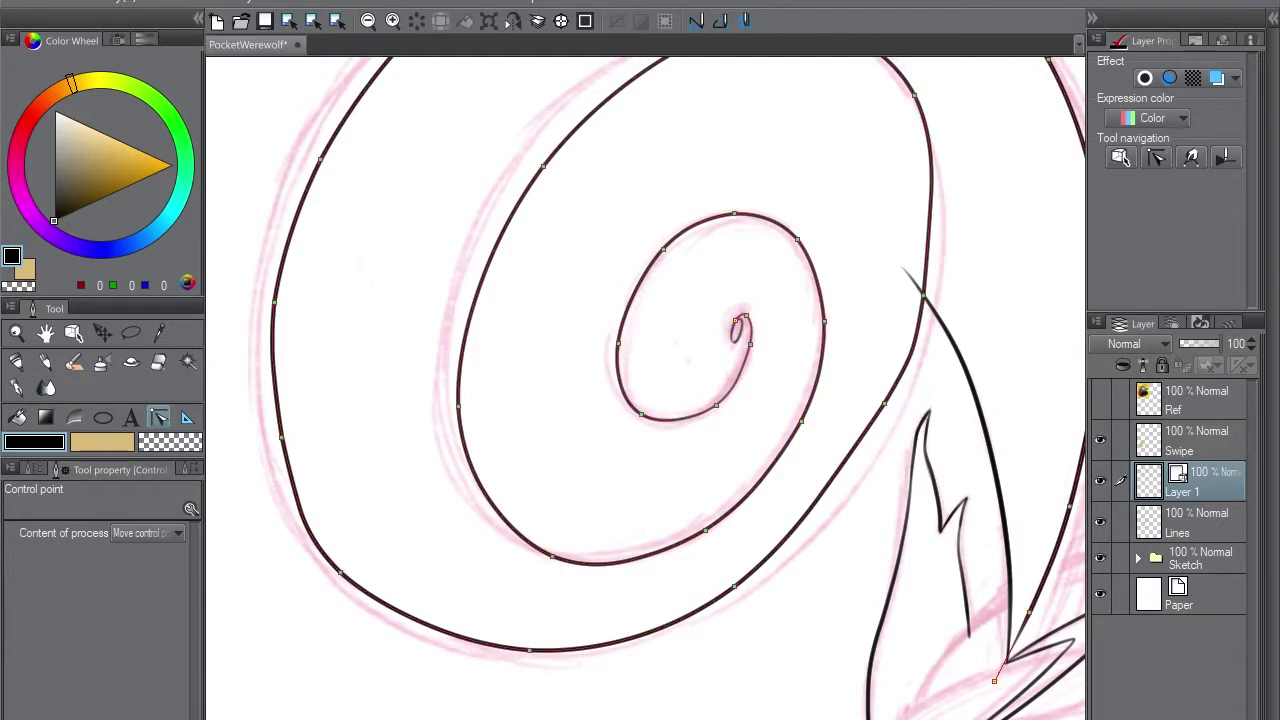
- Move the control points on the outer loop's left and lower-left side outward onto the sketch
key("ctrl+z")
key("ctrl+z")
key("ctrl+z")
key("ctrl+z")
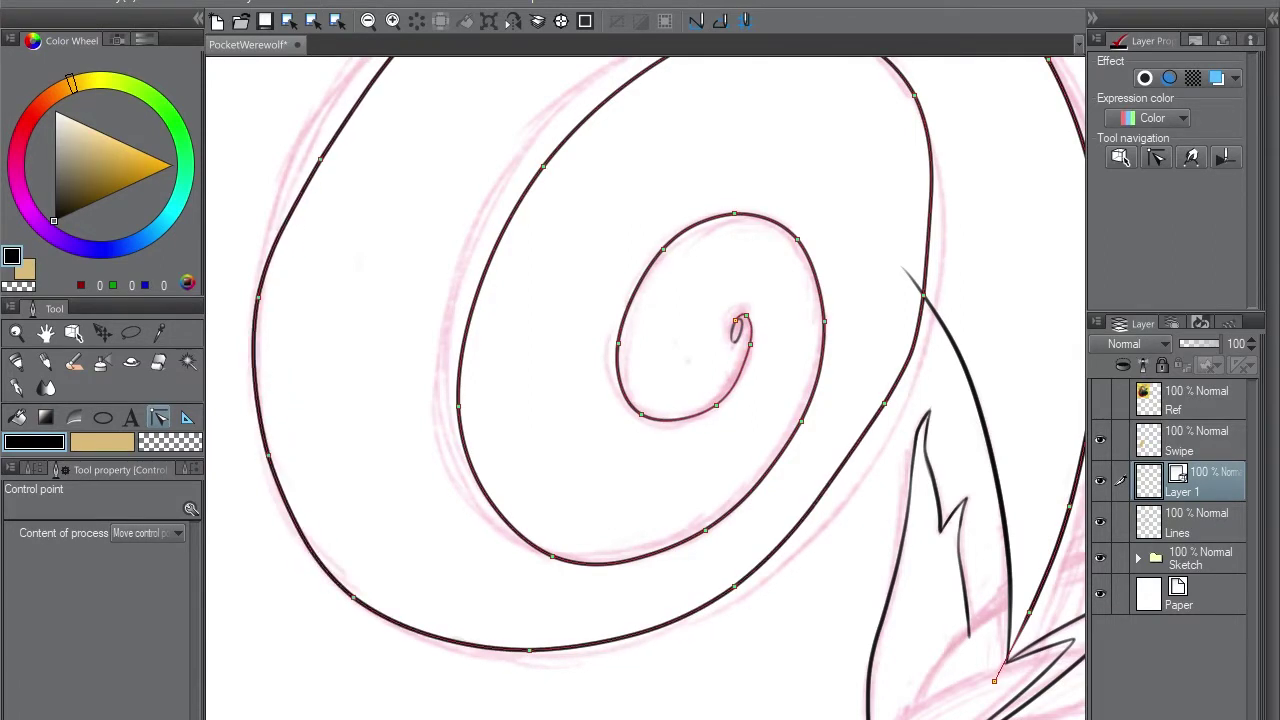
key("ctrl+z")
scroll(645, 388, "up", 3)
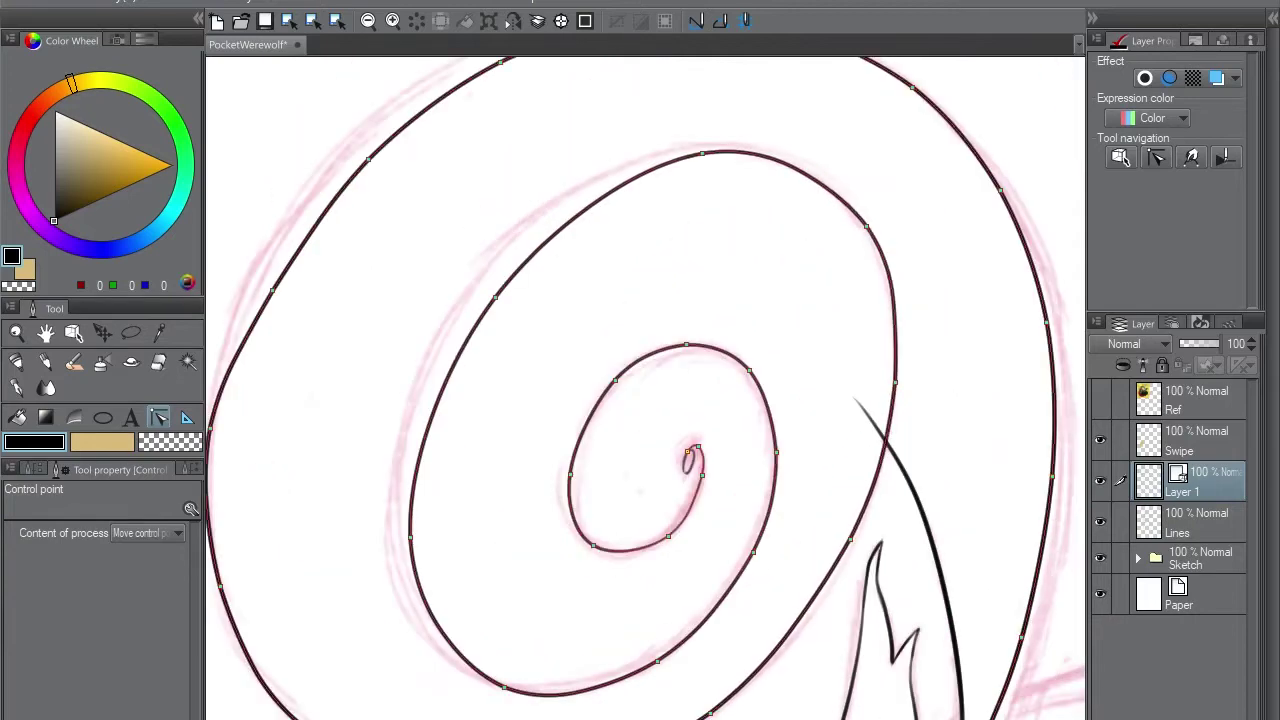
- Move the control points on the middle loop's upper and left side outward onto the sketched curve
key("ctrl+z")
key("ctrl+z")
key("ctrl+z")
key("ctrl+z")
key("ctrl+z")
key("ctrl+z")
scroll(645, 388, "down", 3)
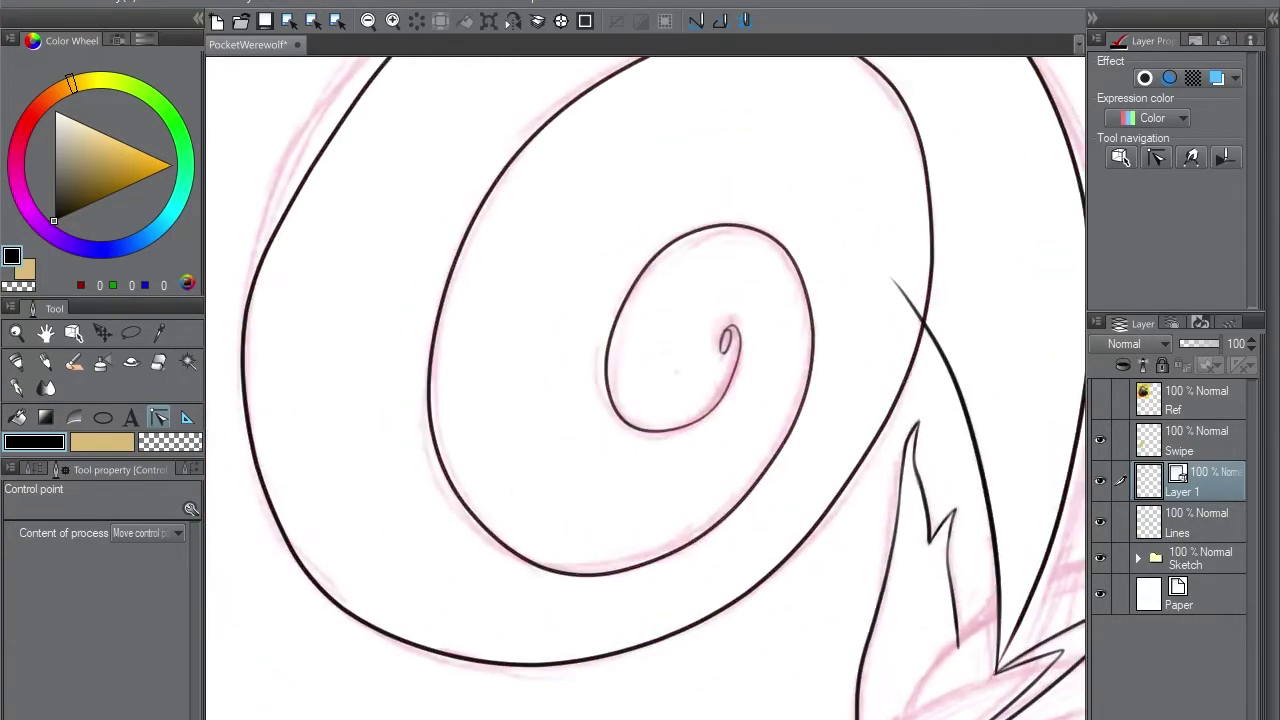
- Adjust the control points on the middle loop's lower-left side to even out its bend along the pink sketch
key("ctrl+z")
key("ctrl+z")
key("ctrl+z")
key("ctrl+z")
key("ctrl+z")
key("ctrl+z")
key("ctrl+z")
key("ctrl+z")
key("ctrl+z")
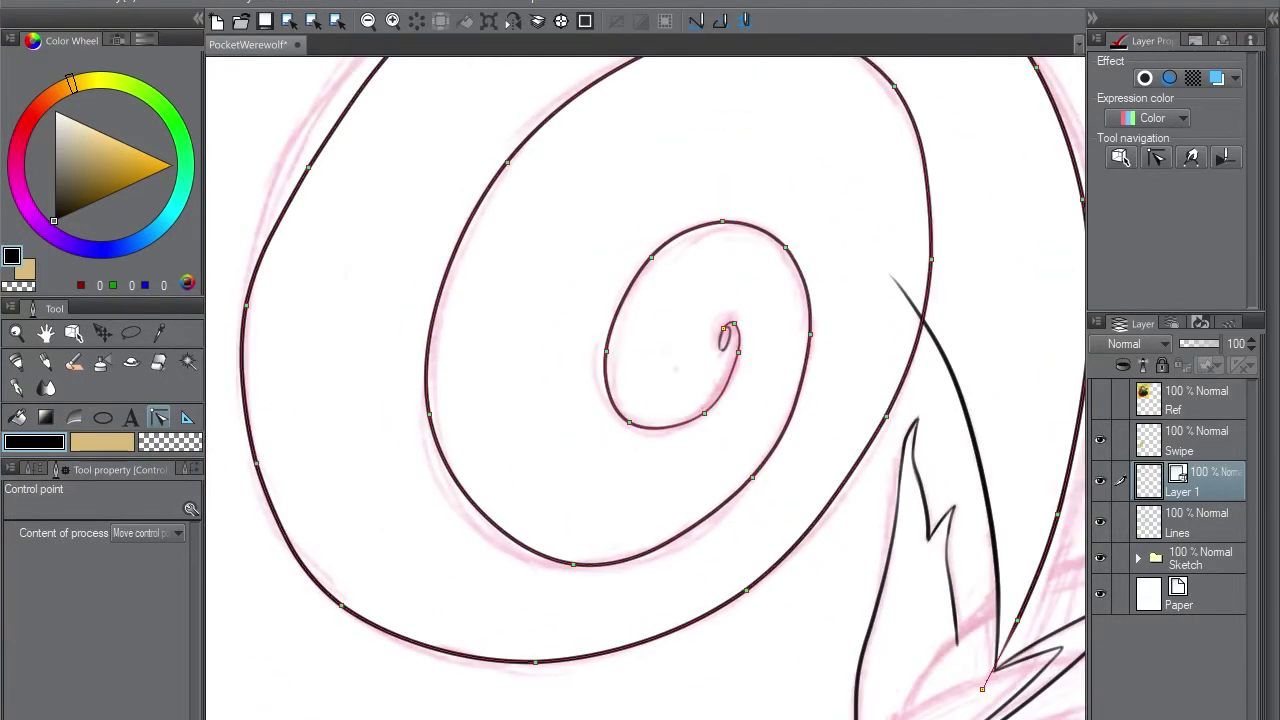
key("ctrl+z")
key("ctrl+z")
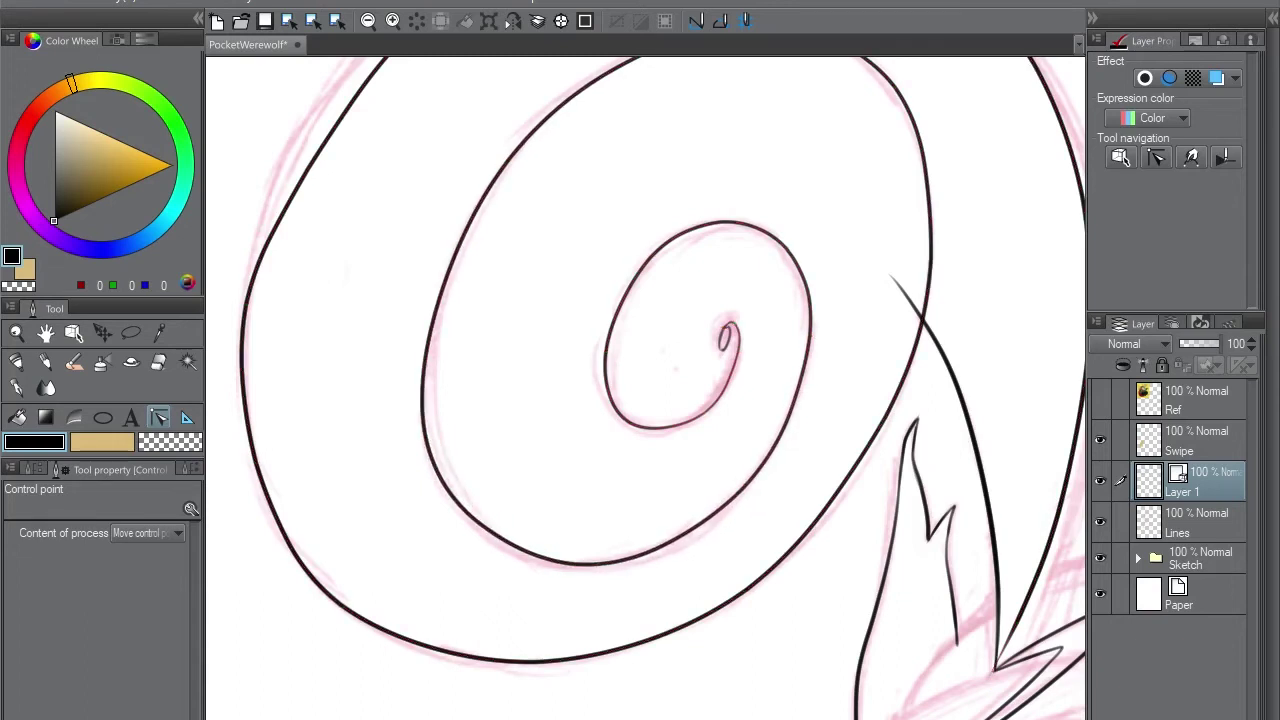
- Move the control points along the top of the outer loop outward onto the sketched curve
scroll(645, 388, "up", 5)
key("ctrl+z")
key("ctrl+z")
key("ctrl+z")
key("ctrl+z")
key("ctrl+z")
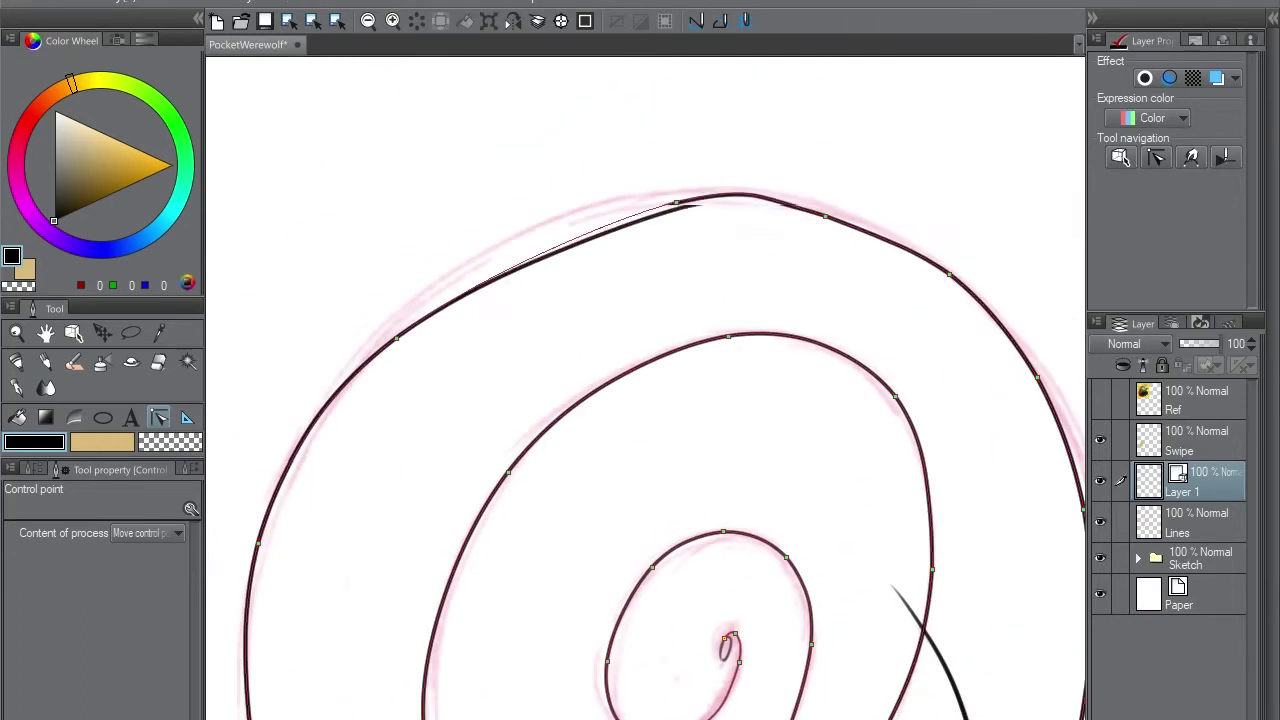
key("ctrl+z")
key("ctrl+z")
key("ctrl+z")
key("ctrl+z")
- Thin out the control points on the outer loop's lower-right side, leading its end toward the hair tuft
scroll(645, 388, "down", 3)
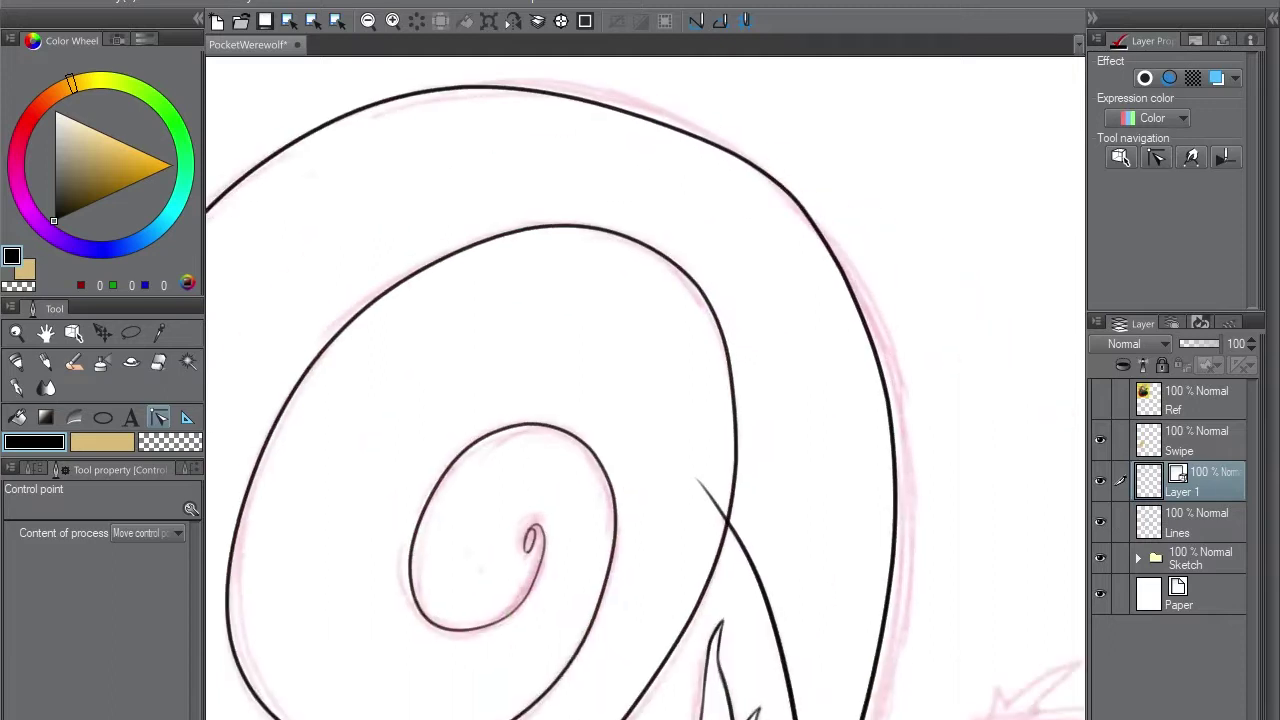
scroll(645, 388, "up", 2)
scroll(645, 388, "down", 4)
key("ctrl+z")
key("ctrl+z")
key("ctrl+z")
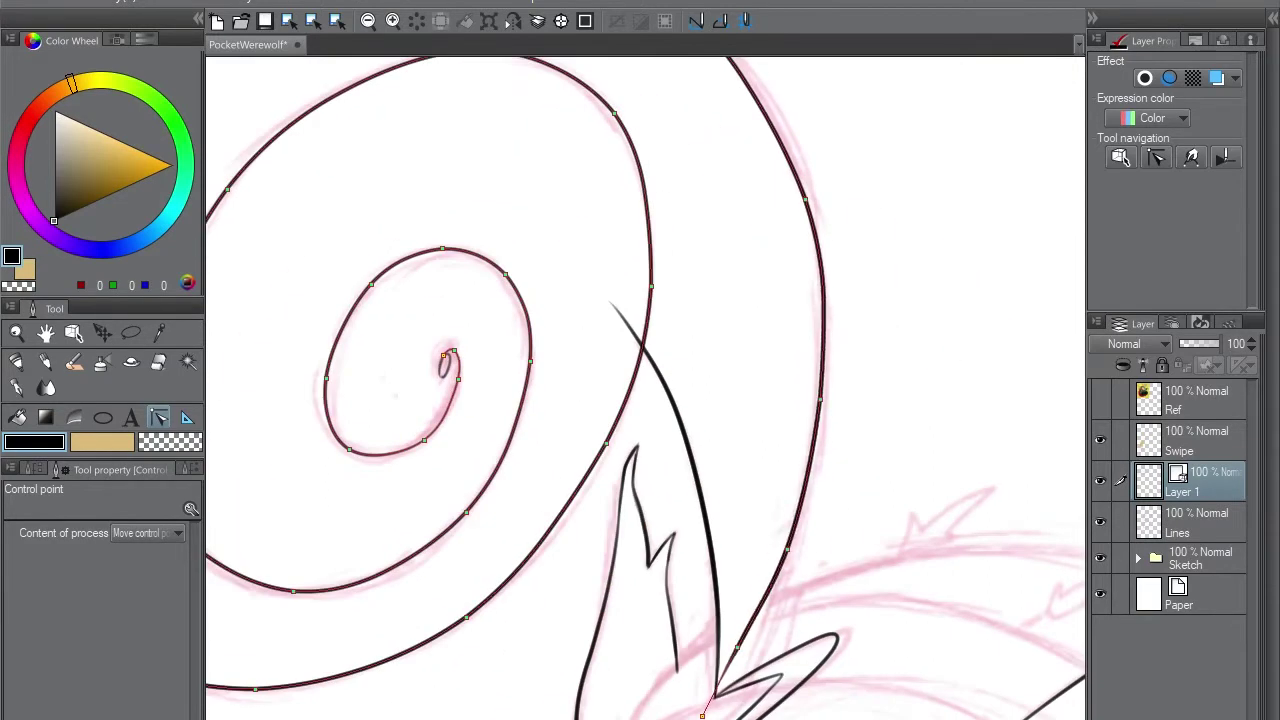
key("ctrl+z")
key("ctrl+z")
key("ctrl+z")
key("ctrl+z")
key("ctrl+z")
key("ctrl+z")
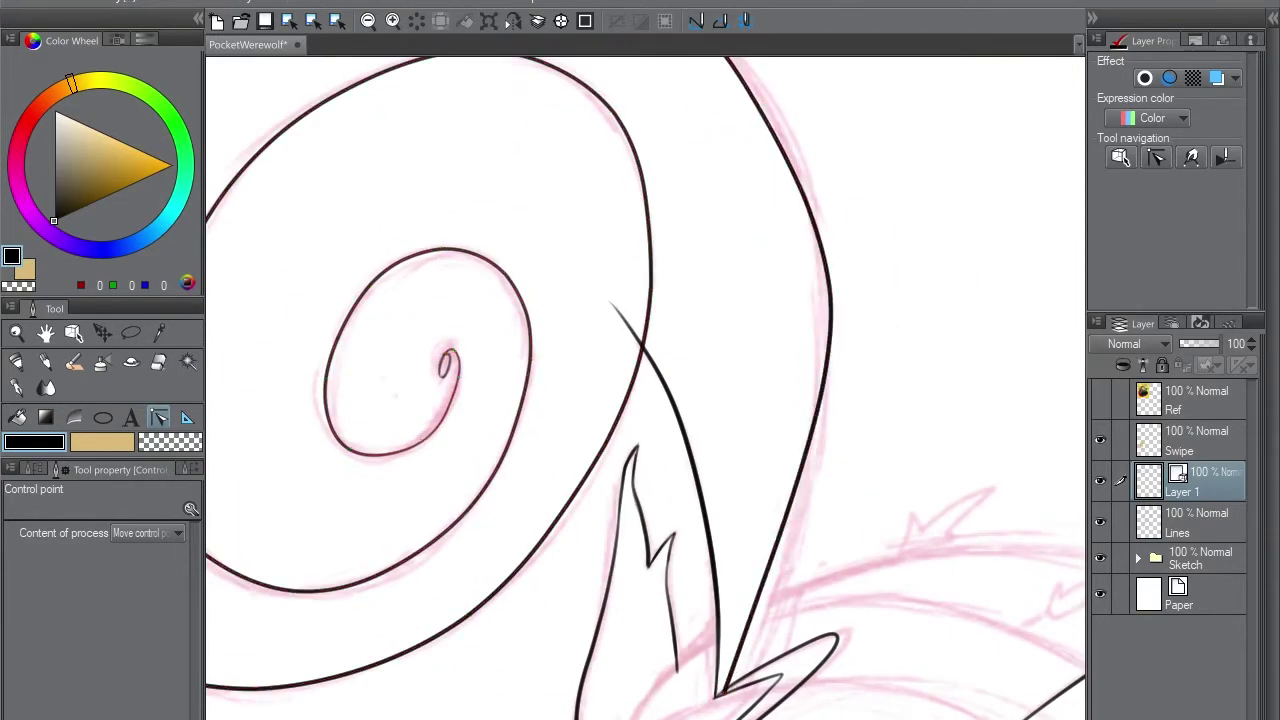
key("ctrl+z")
- Remove surplus control points from the outer loop's upper-right side and reshape it into a smoother arc
scroll(645, 388, "up", 2)
key("ctrl+z")
key("ctrl+z")
key("ctrl+z")
key("ctrl+z")
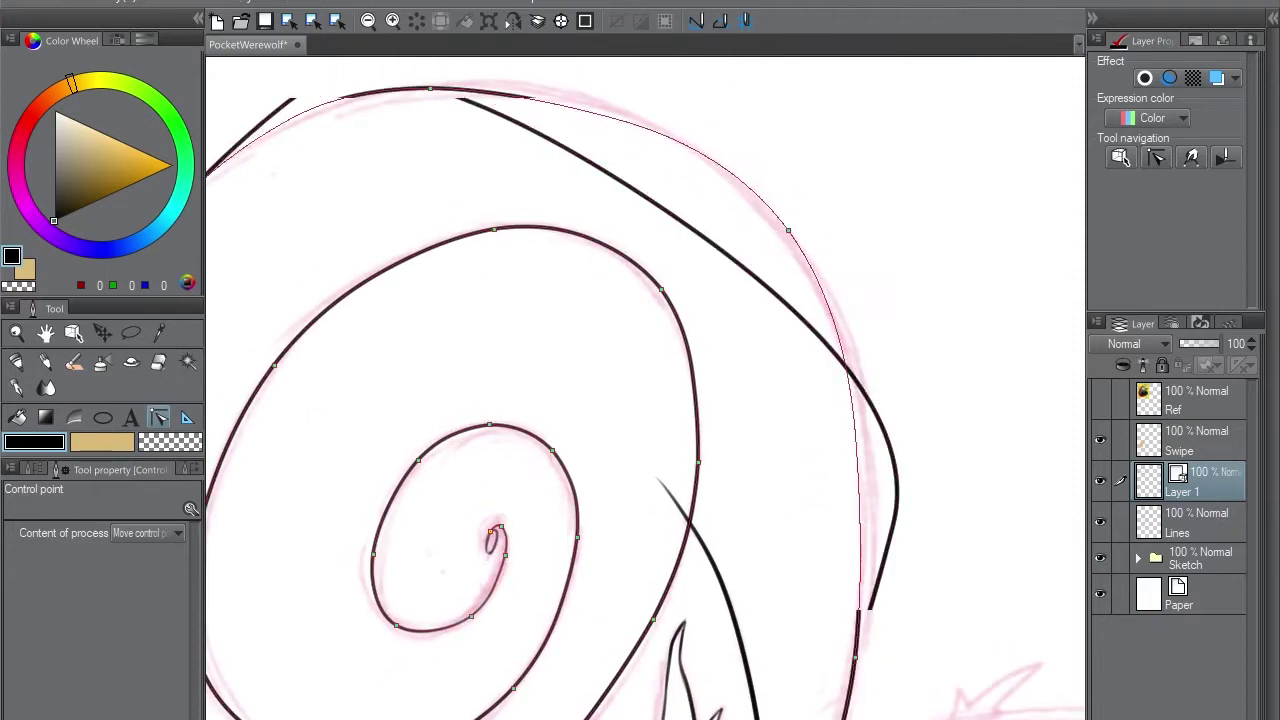
key("ctrl+z")
scroll(645, 388, "down", 2)
scroll(645, 388, "up", 1)
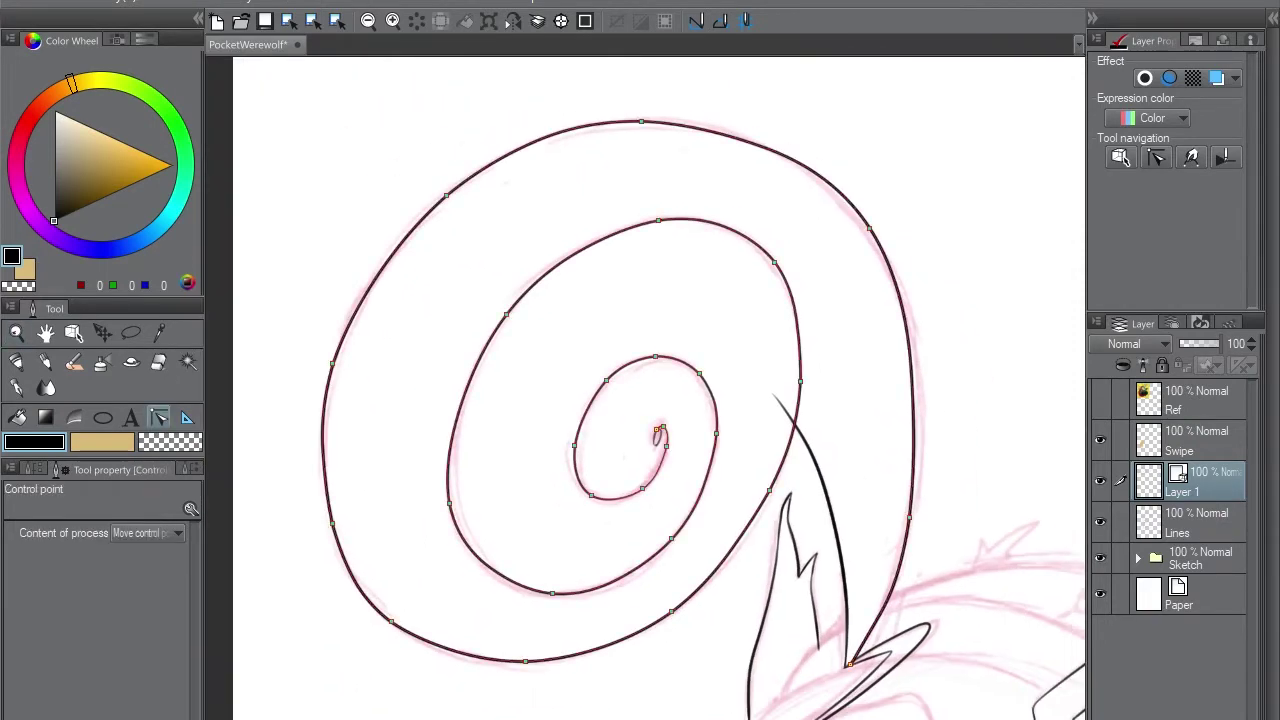
- Shift the outer loop's upper-right and right control points outward to match the sketch
key("ctrl+z")
key("ctrl+z")
key("ctrl+z")
key("ctrl+z")
key("ctrl+z")
key("ctrl+z")
key("ctrl+z")
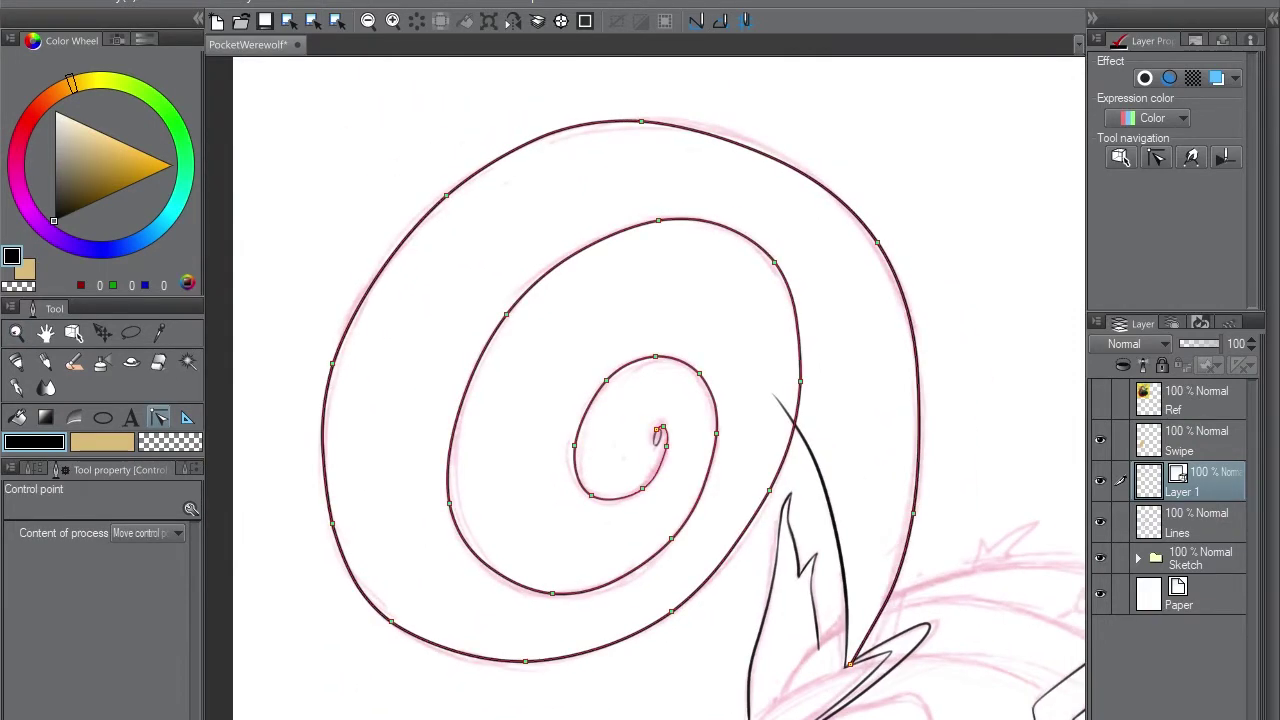
- Smooth the outer loop's top and right side and place its outer end at the base of the hair tuft
key("ctrl+z")
key("ctrl+z")
key("ctrl+z")
key("ctrl+z")
key("ctrl+z")
key("ctrl+z")
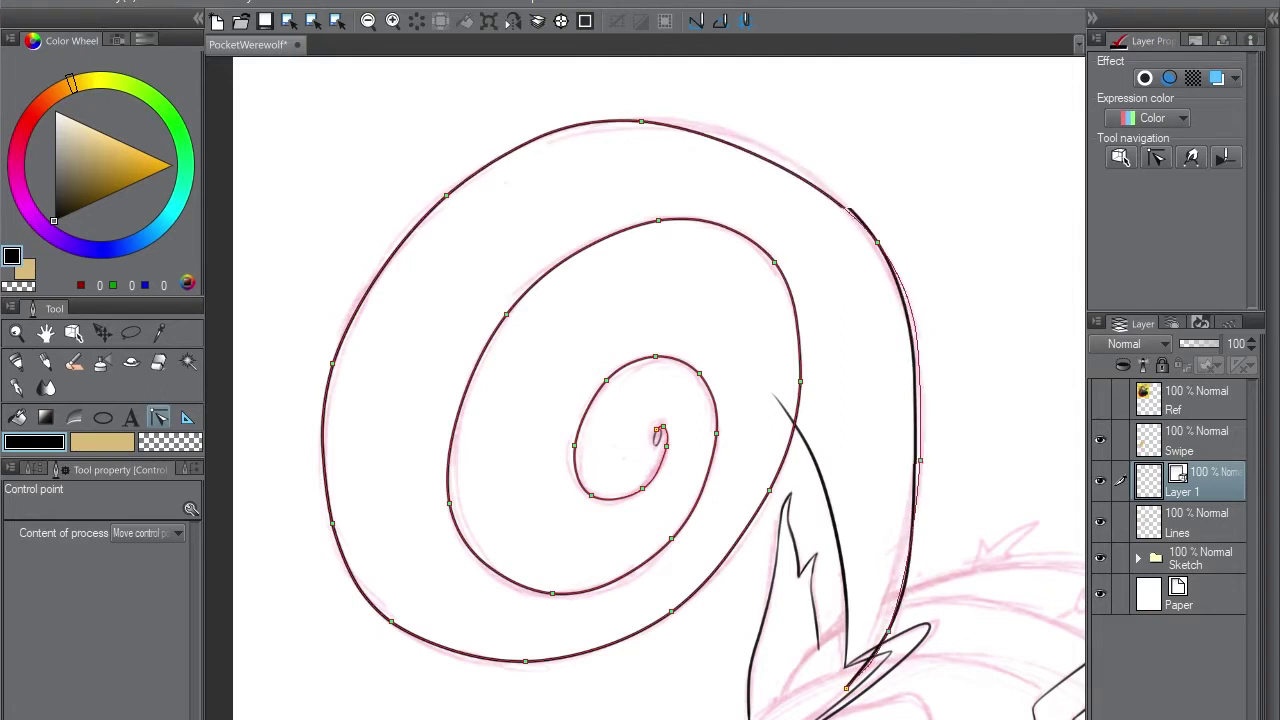
key("ctrl+z")
key("ctrl+z")
key("ctrl+z")
key("ctrl+z")
key("ctrl+z")
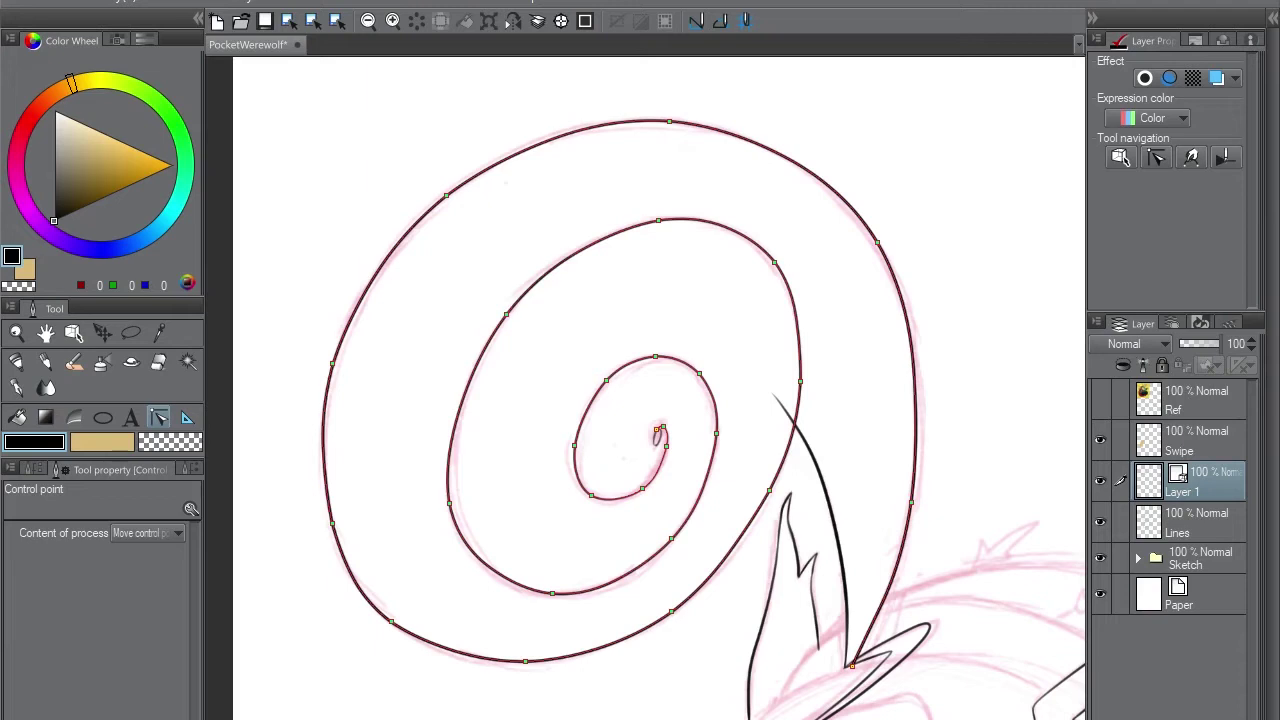
- Nudge the outer loop's top control point and the middle loop's lower-left point to even out both curves
key("ctrl+z")
key("ctrl+z")
key("ctrl+z")
key("ctrl+z")
key("ctrl+z")
key("ctrl+z")
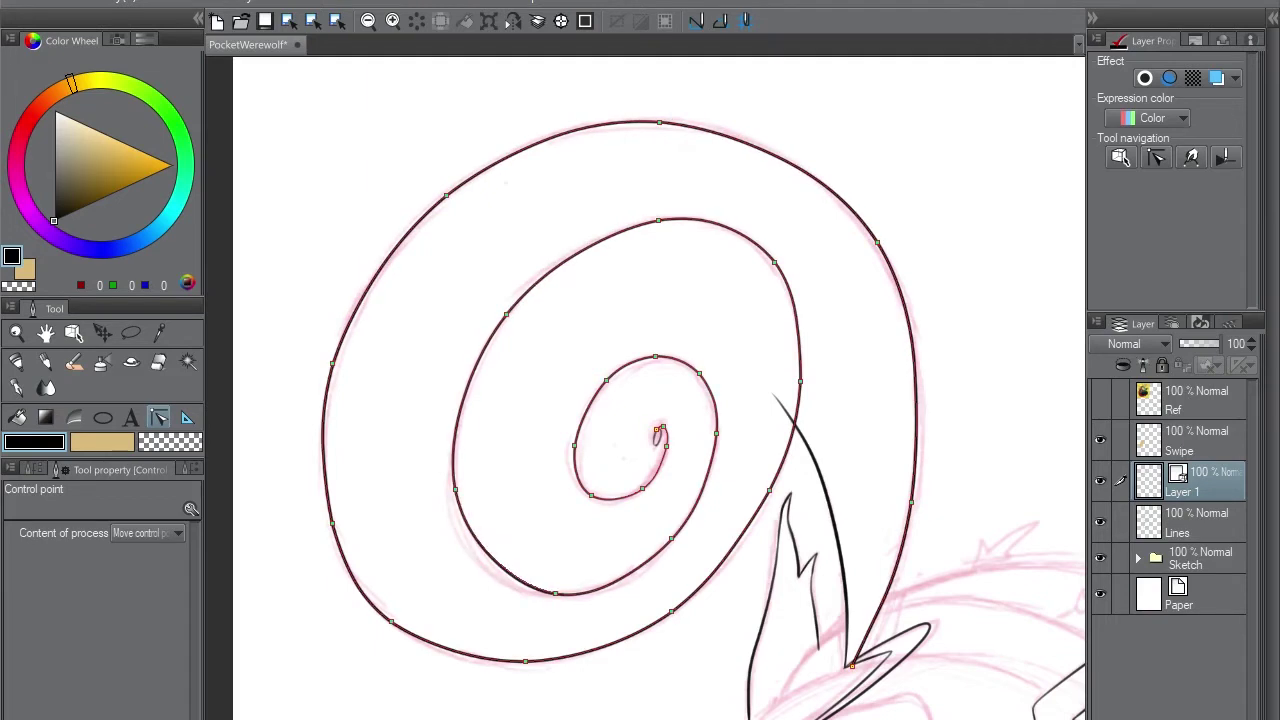
- Hide the Sketch folder and smooth the middle loop's left and bottom control points on the clean line art
key("ctrl+z")
key("ctrl+z")
key("ctrl+z")
key("ctrl+z")
key("ctrl+z")
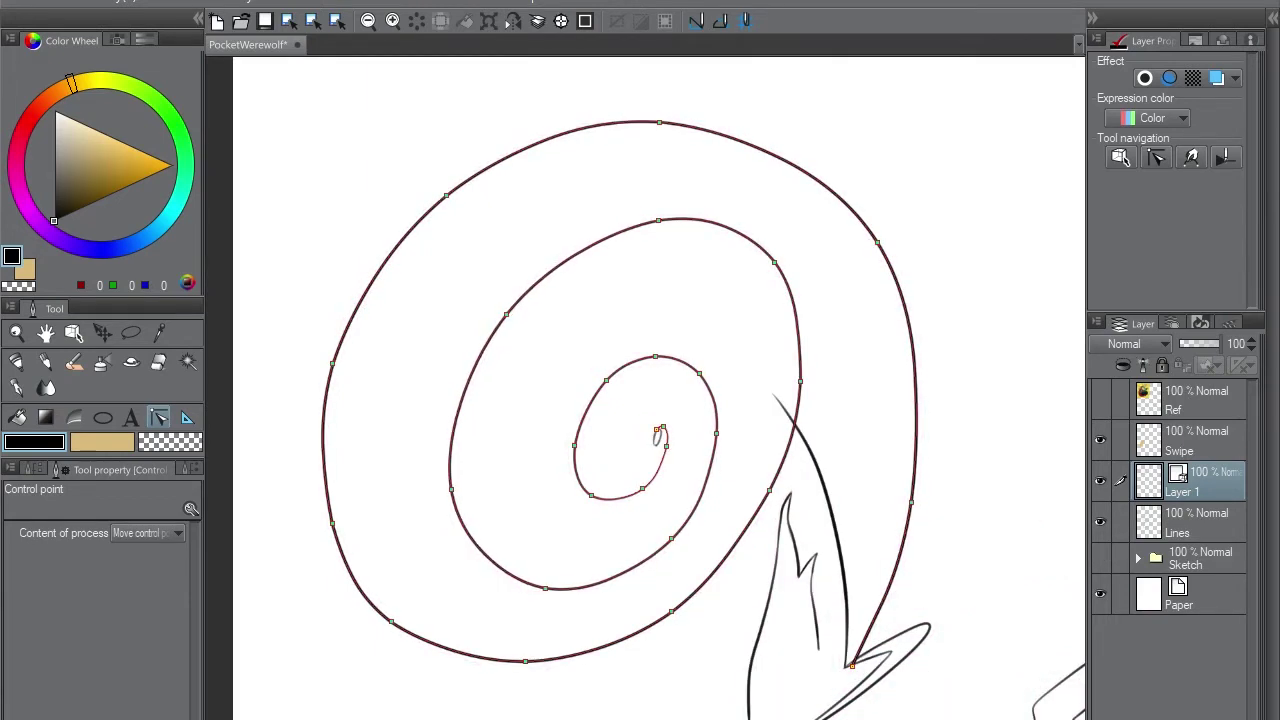
- Remove the surplus control point at the top of the innermost coil and shift the neighboring points on its right side
key("ctrl+z")
key("ctrl+z")
key("ctrl+z")
key("ctrl+z")
key("ctrl+z")
key("ctrl+z")
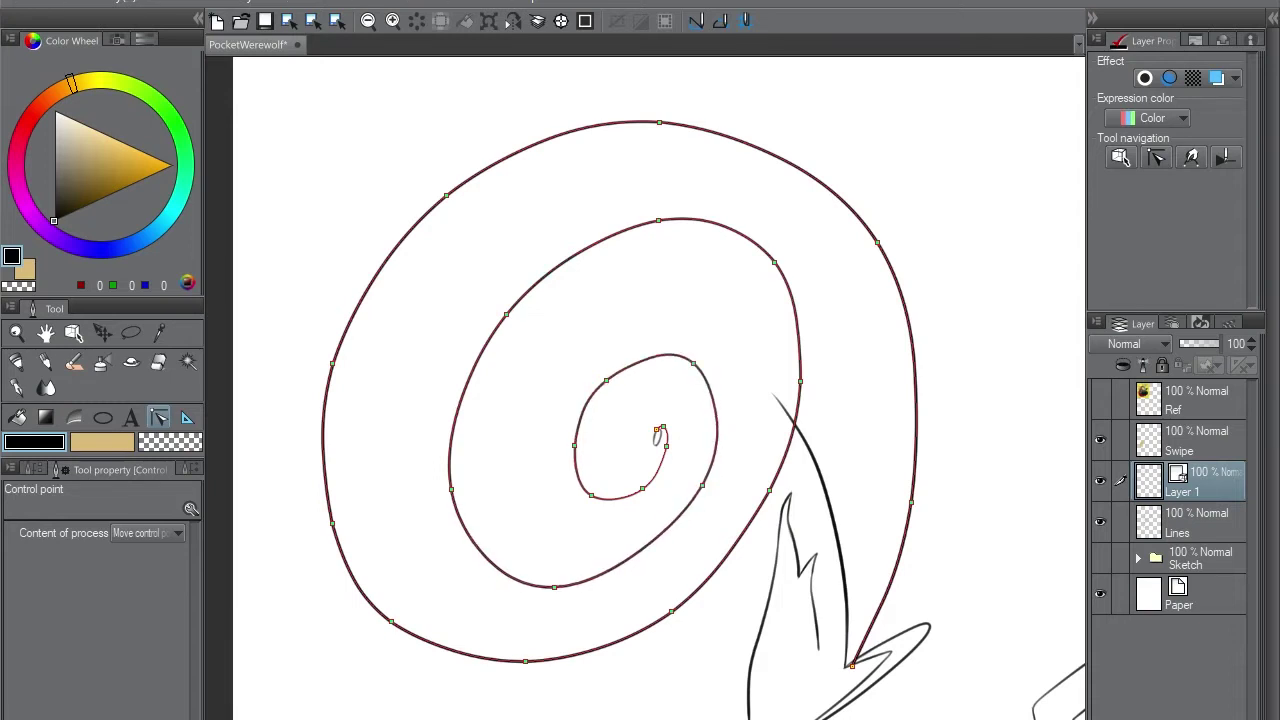
- Round out the innermost coil by moving its upper-left, right and lower-right control points
key("ctrl+z")
key("ctrl+z")
key("ctrl+z")
key("ctrl+z")
key("ctrl+z")
key("ctrl+z")
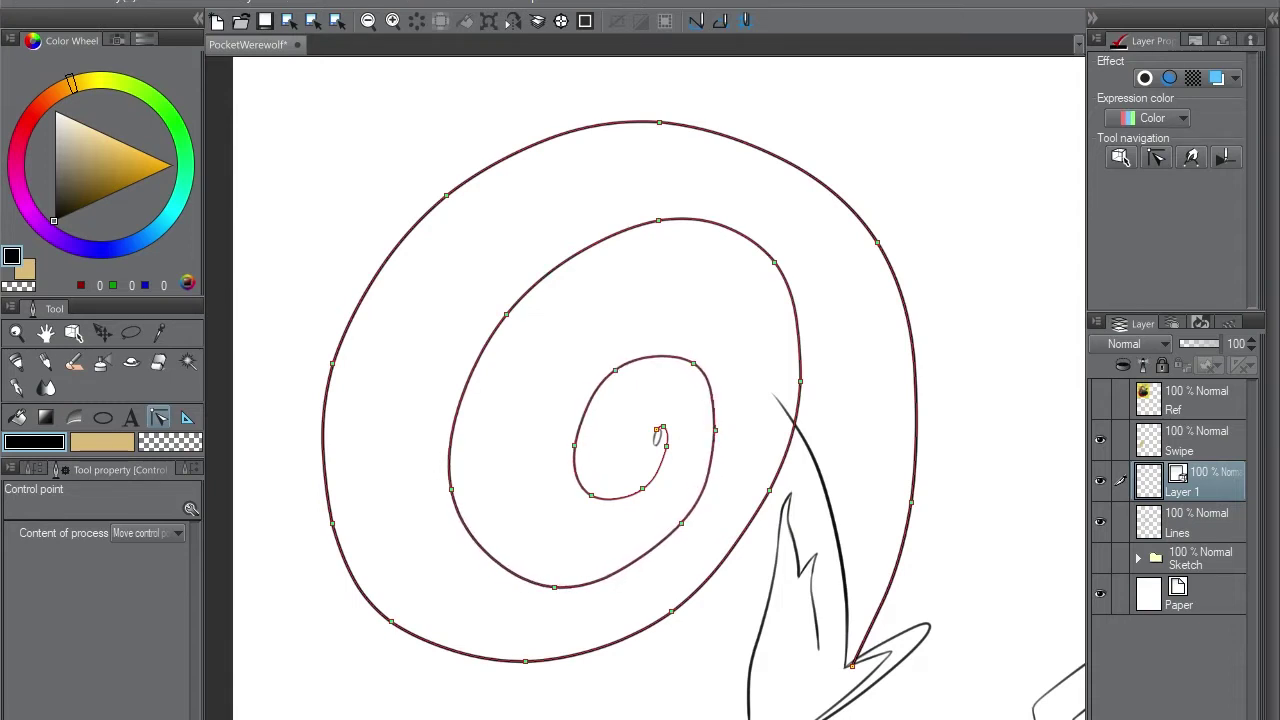
key("ctrl+z")
key("ctrl+z")
key("ctrl+z")
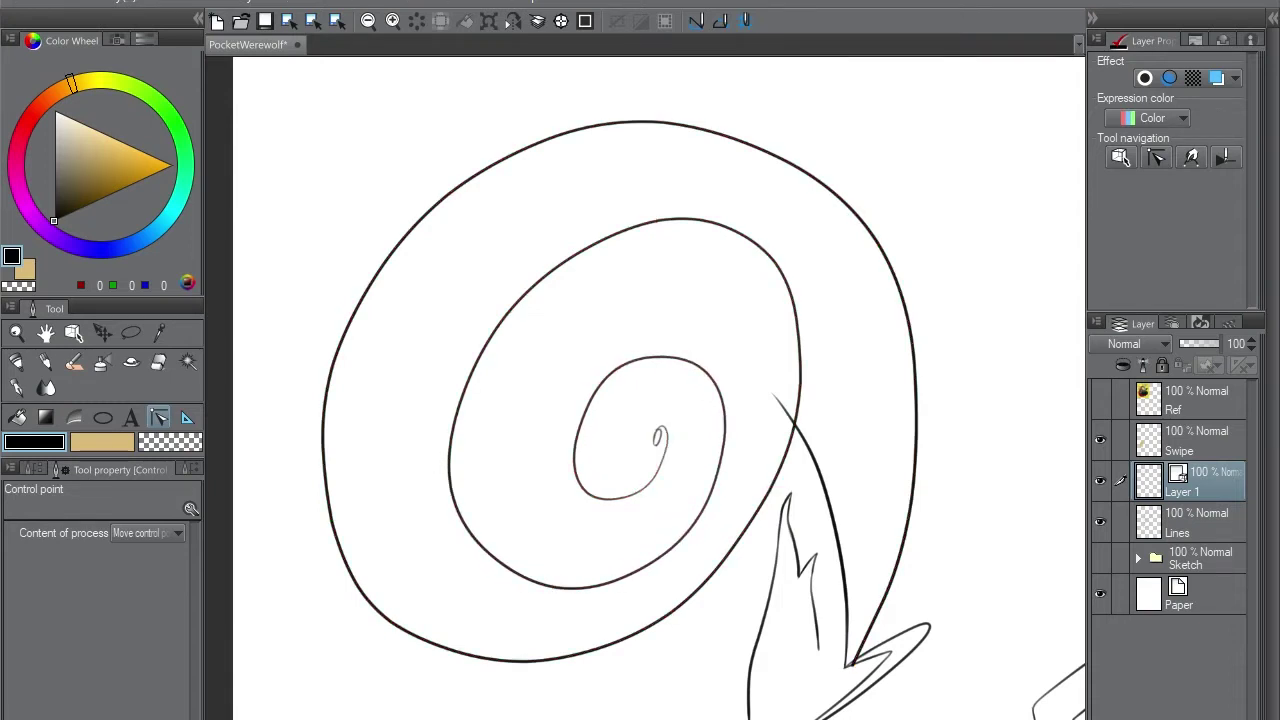
- Show the Sketch folder and rebuild the outer loop's lower-left bend with fewer control points so it follows the sketch
key("ctrl+z")
key("ctrl+z")
key("ctrl+z")
key("ctrl+z")
key("ctrl+z")
key("ctrl+z")
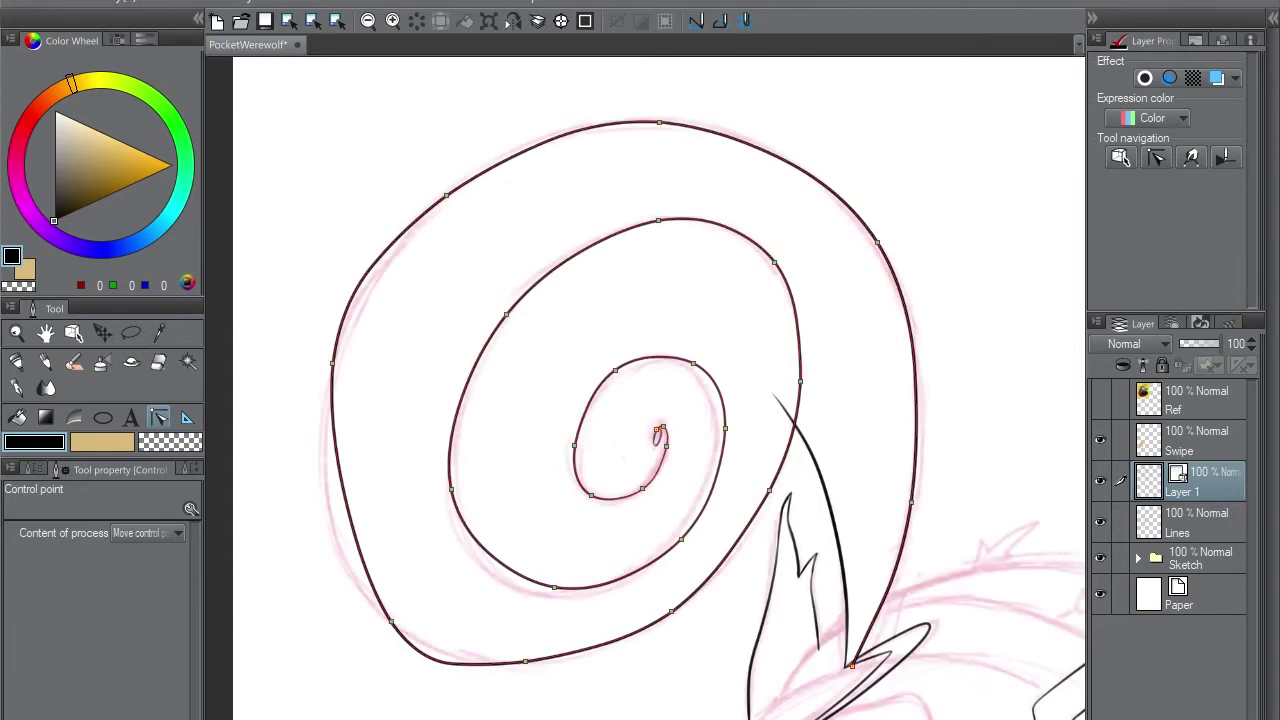
key("ctrl+z")
key("ctrl+z")
key("ctrl+z")
key("ctrl+z")
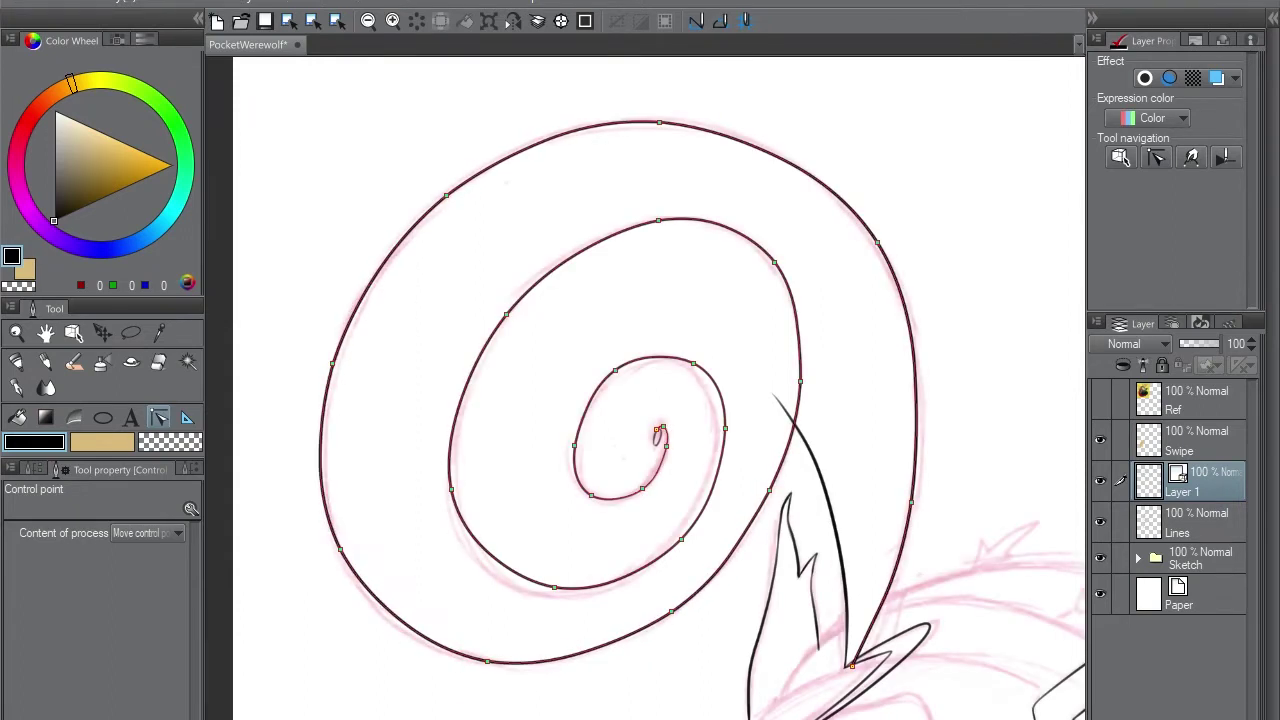
- Move the control points on the middle loop's lower-left side and on the stretch beside the hair tuft onto the sketch
key("ctrl+z")
key("ctrl+z")
key("ctrl+z")
key("ctrl+z")
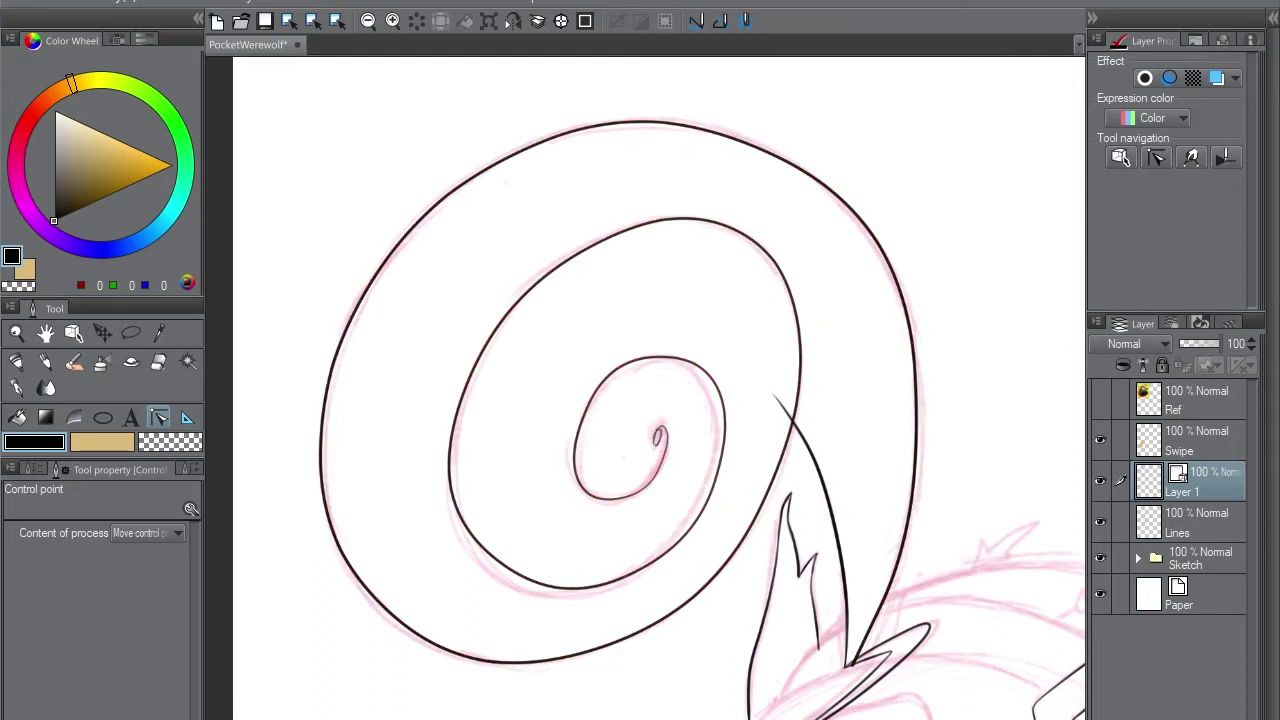
key("ctrl+z")
key("ctrl+z")
key("ctrl+z")
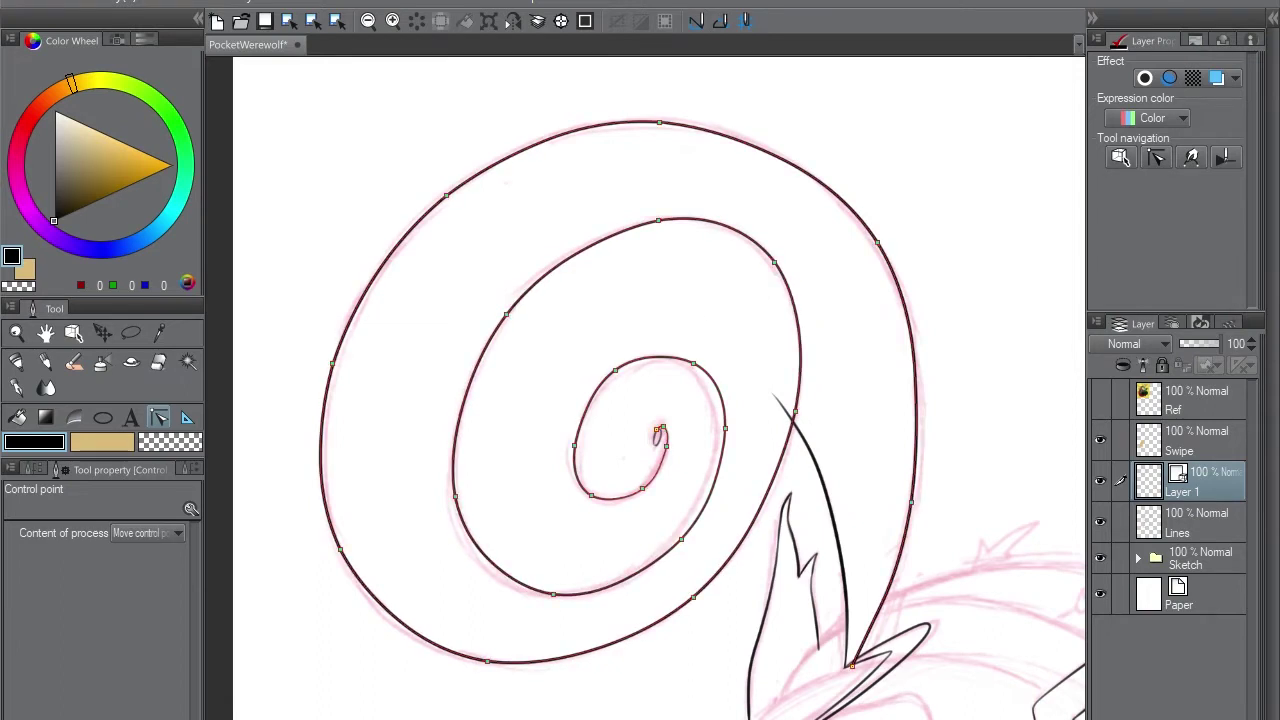
- Hide the Sketch folder and flip the canvas view horizontally to check the spiral's shape
key("ctrl+z")
key("ctrl+z")
left_click(512, 20)
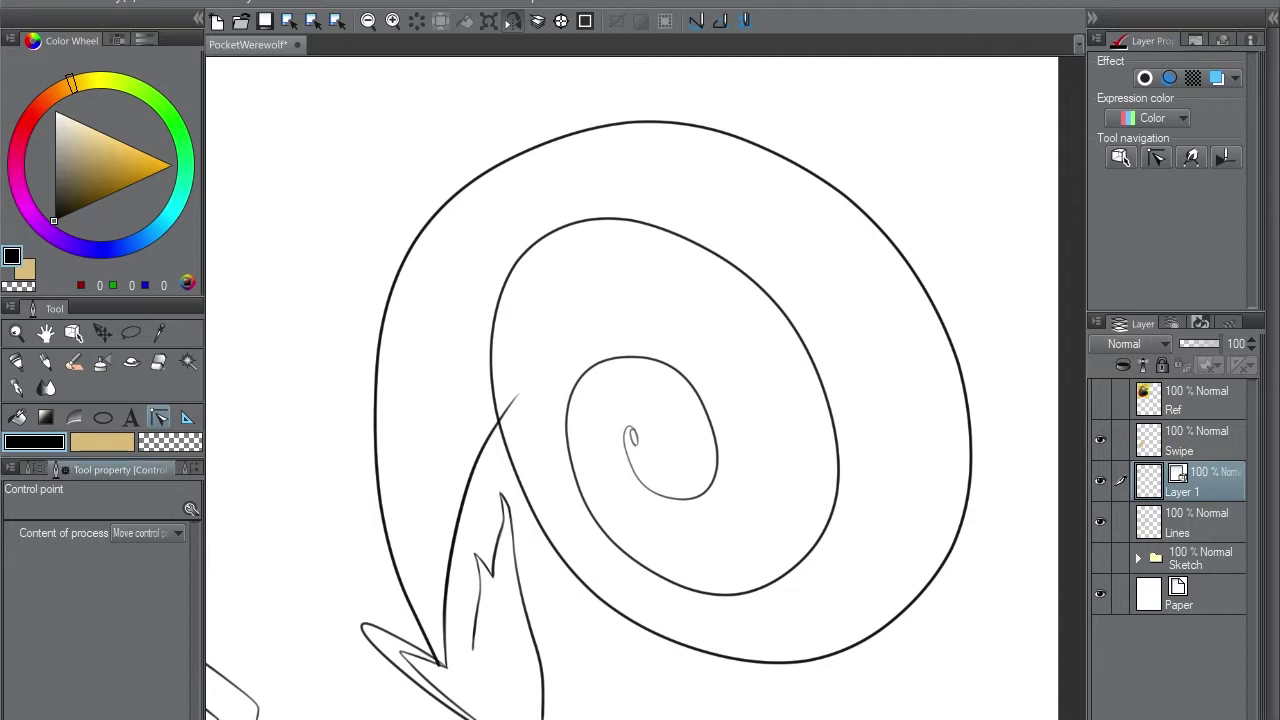
- Thicken the spiral's inner and middle coils using Correct line width with Thicken width 2.7 and brush size 30
left_click(35, 469)
left_click(100, 652)
left_click_drag(623, 434, 708, 488)
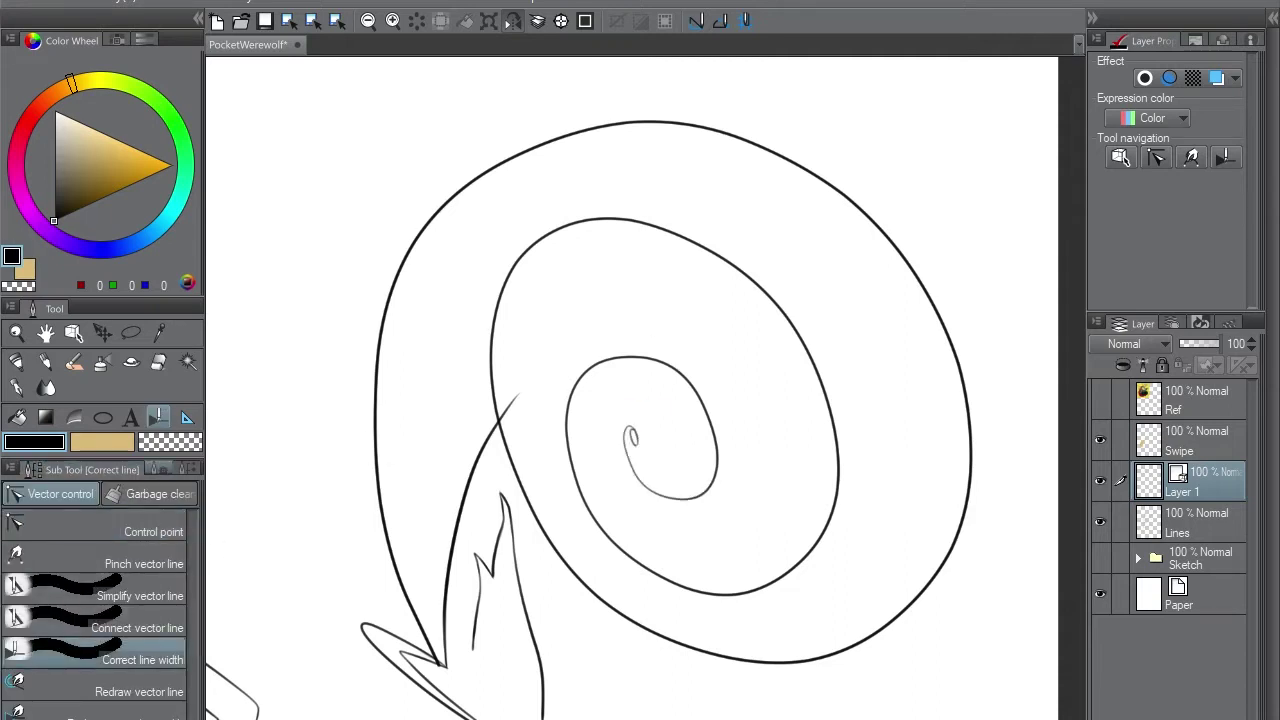
left_click(110, 469)
left_click_drag(638, 434, 686, 586)
key("ctrl+z")
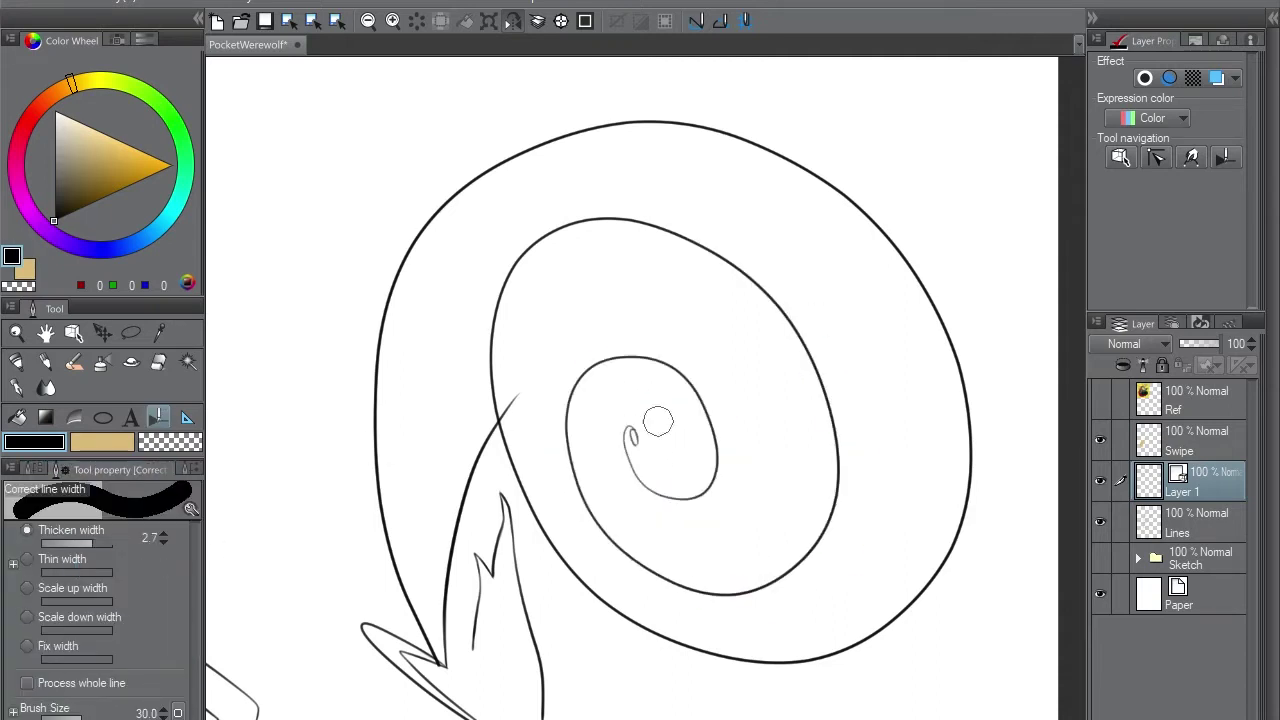
mouse_move(657, 423)
left_mouse_down()
mouse_move(529, 529)
mouse_move(741, 212)
left_mouse_up()
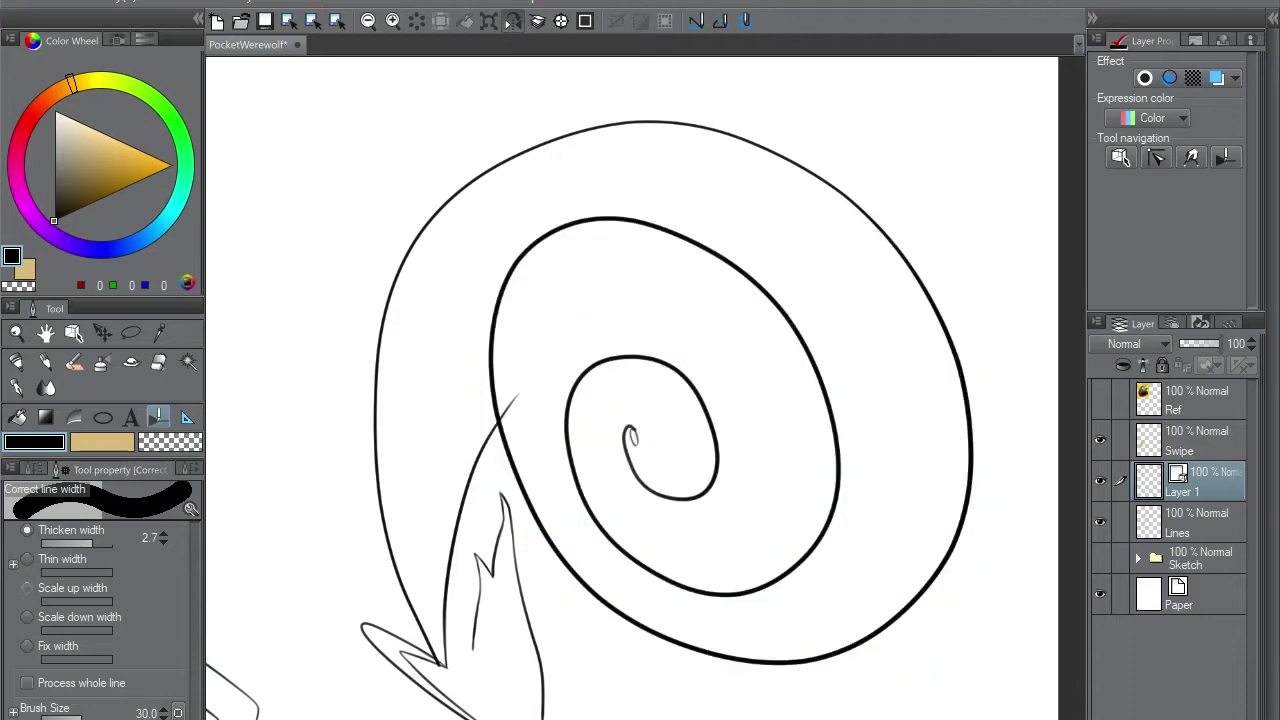
- Return to moving control points and raise the middle loop's top, rounding the side beside the hair tuft
left_click(35, 469)
left_click(60, 490)
left_click(110, 469)
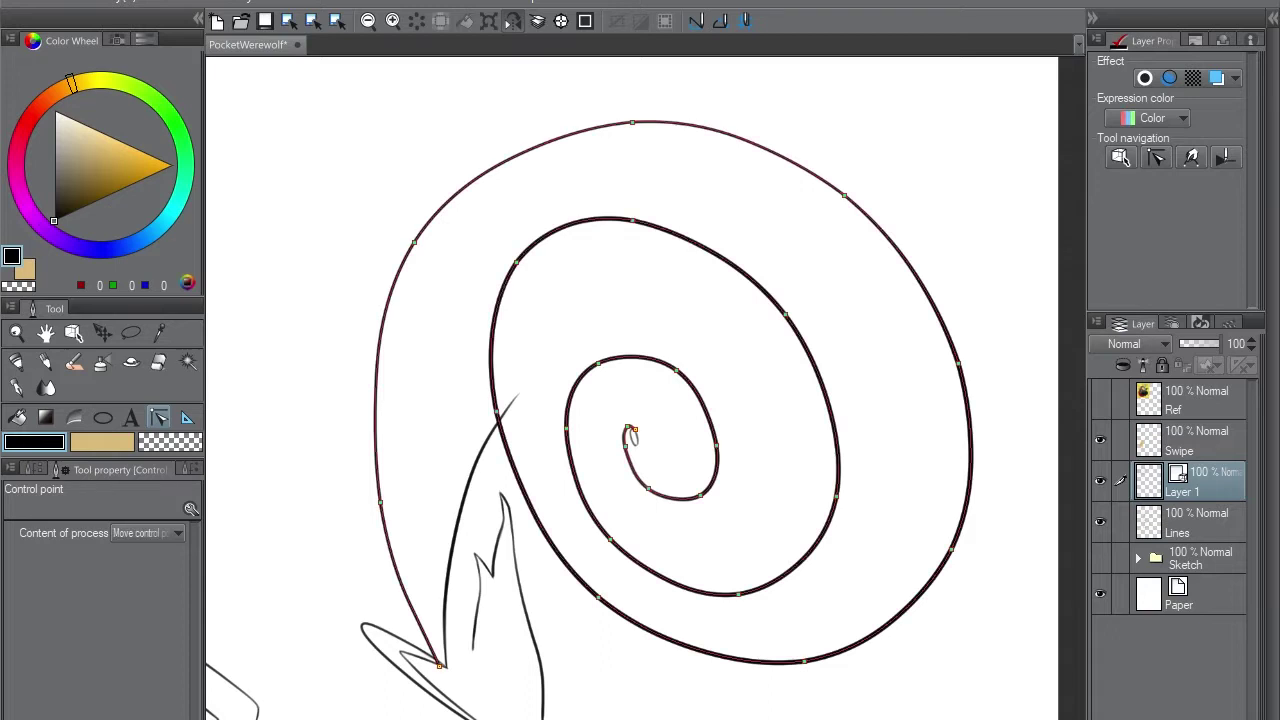
mouse_move(601, 222)
left_mouse_down()
mouse_move(576, 257)
mouse_move(603, 224)
left_mouse_up()
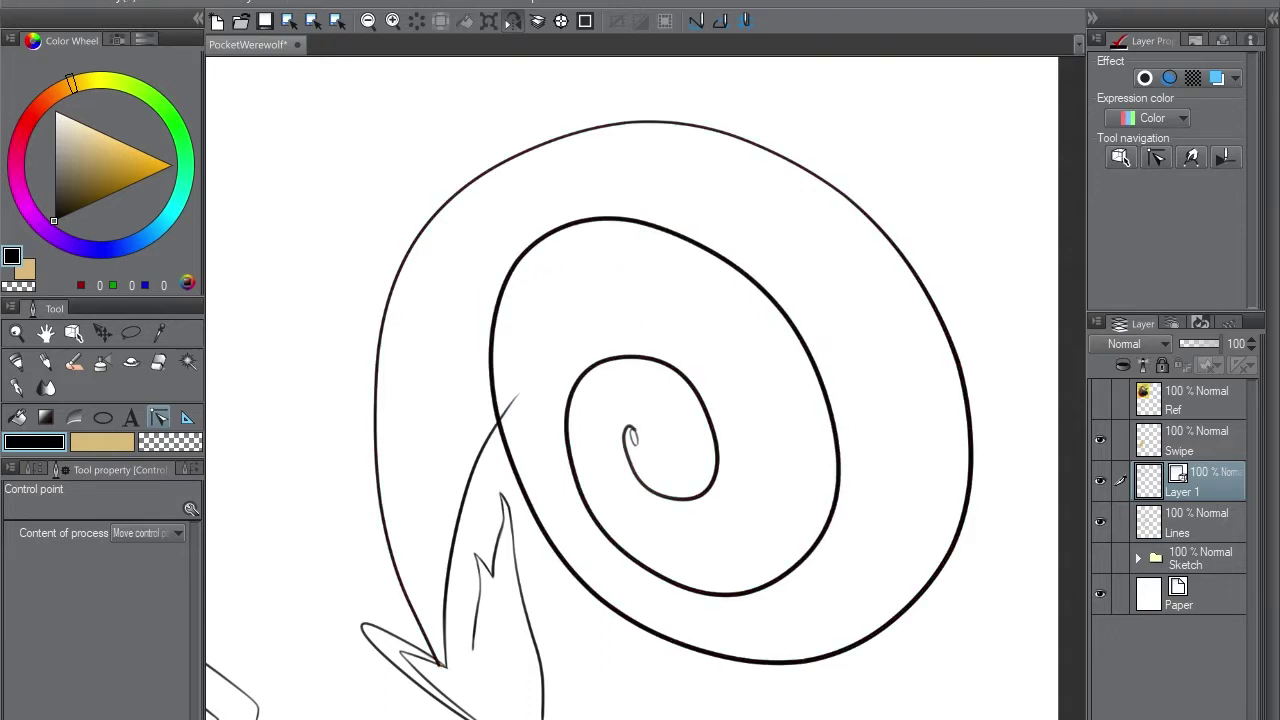
key("ctrl+z")
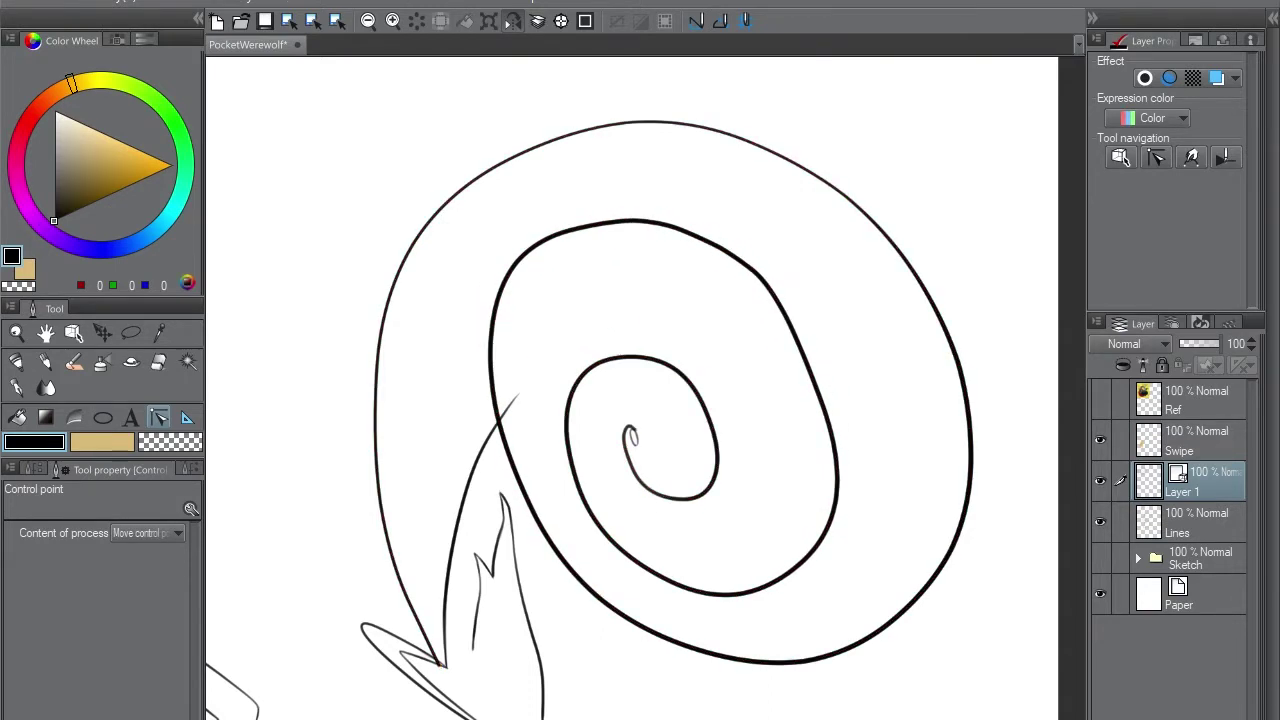
key("ctrl+z")
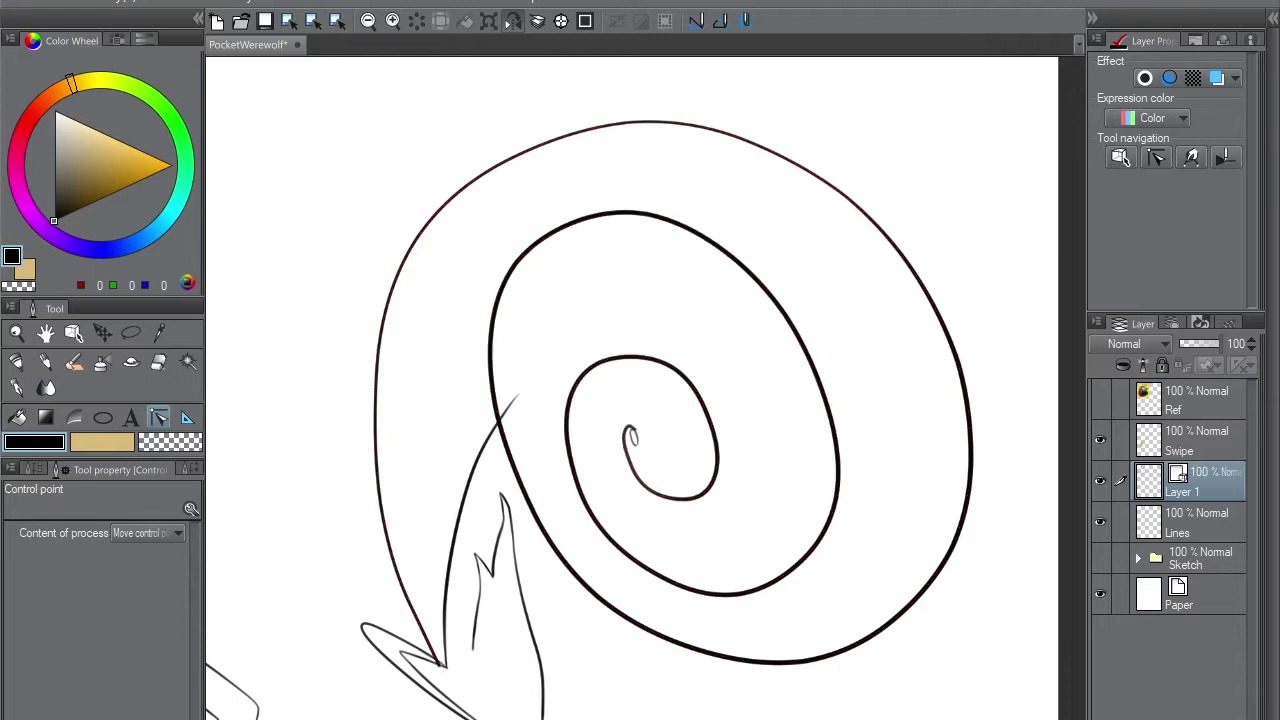
key("ctrl+z")
key("ctrl+z")
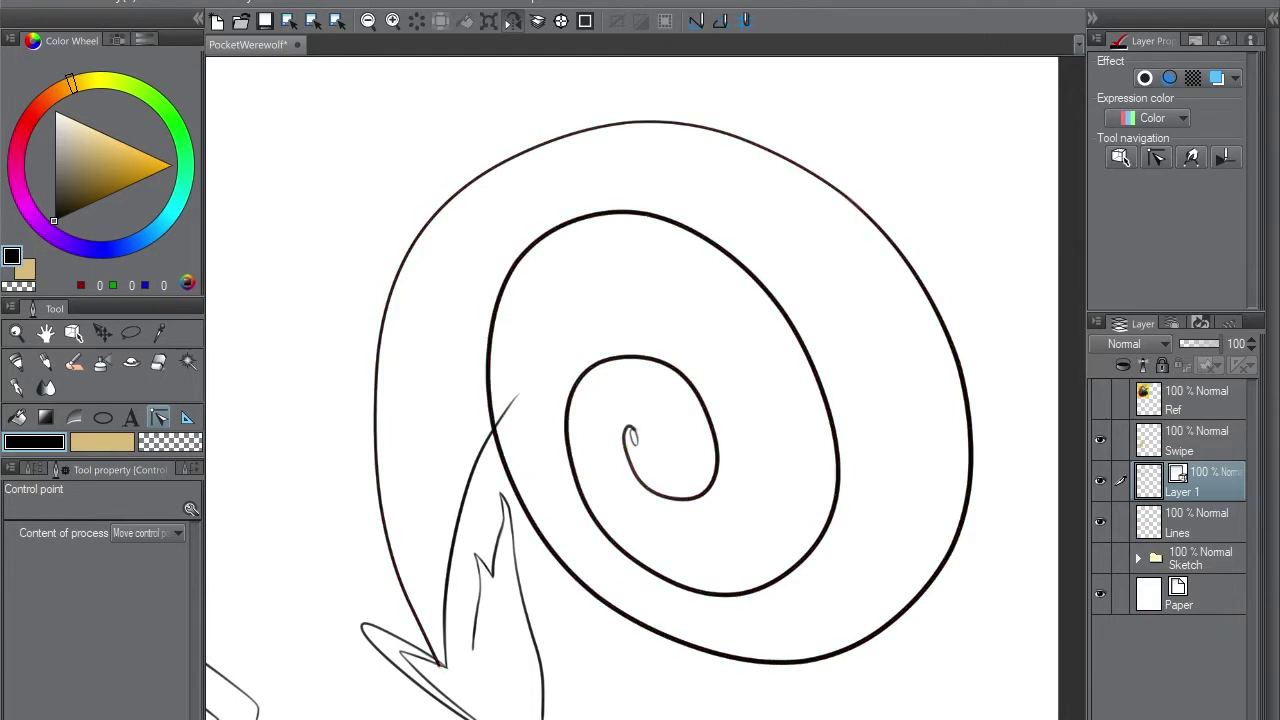
- Flip the canvas view back and move the innermost coil's control points outward to round its top and sides
key("ctrl+z")
key("ctrl+z")
key("ctrl+z")
key("ctrl+z")
key("ctrl+z")
key("ctrl+z")
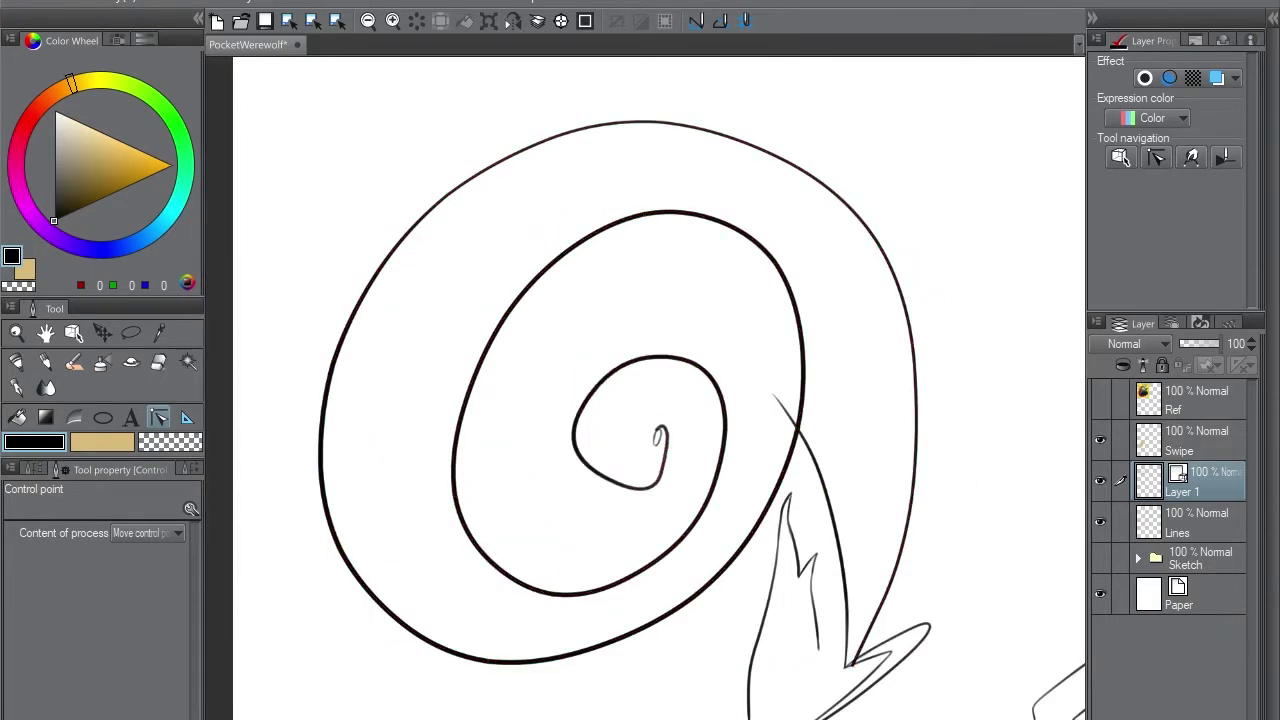
key("ctrl+z")
key("ctrl+z")
key("ctrl+z")
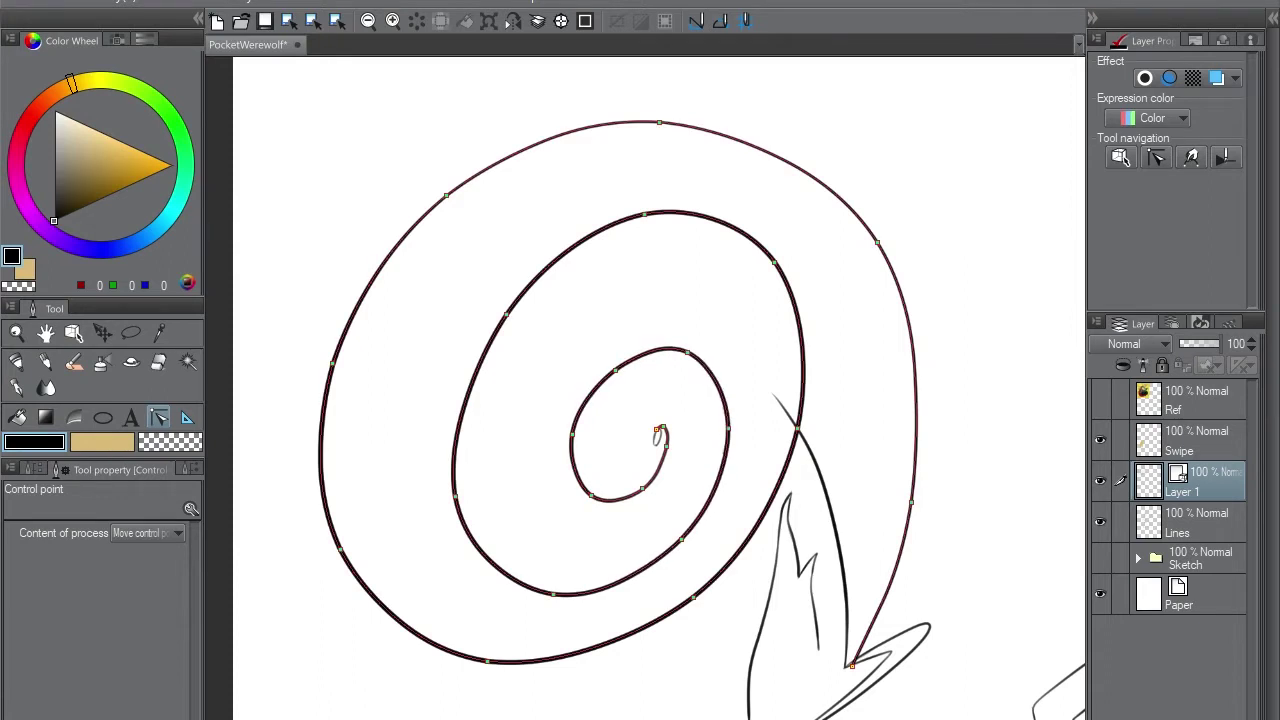
- Refine the innermost coil's upper curve and shift the control points of its hooked inner end slightly outward
key("ctrl+z")
key("ctrl+z")
key("ctrl+z")
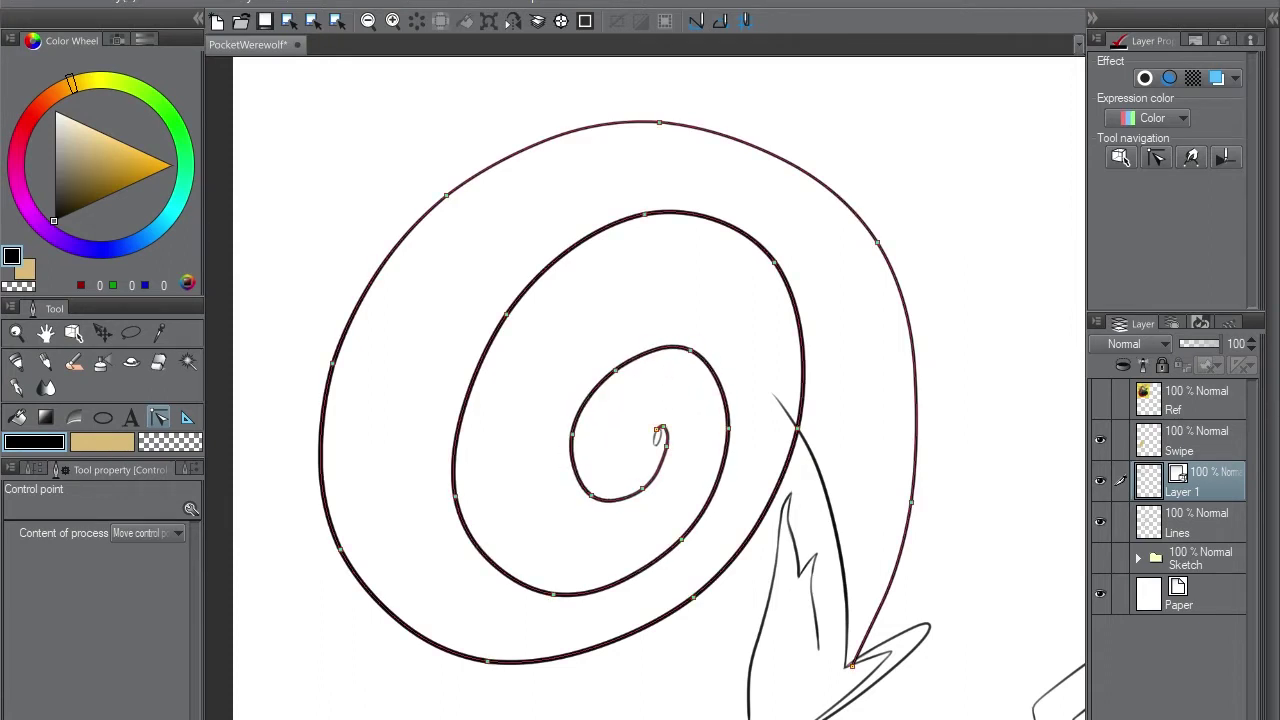
key("ctrl+z")
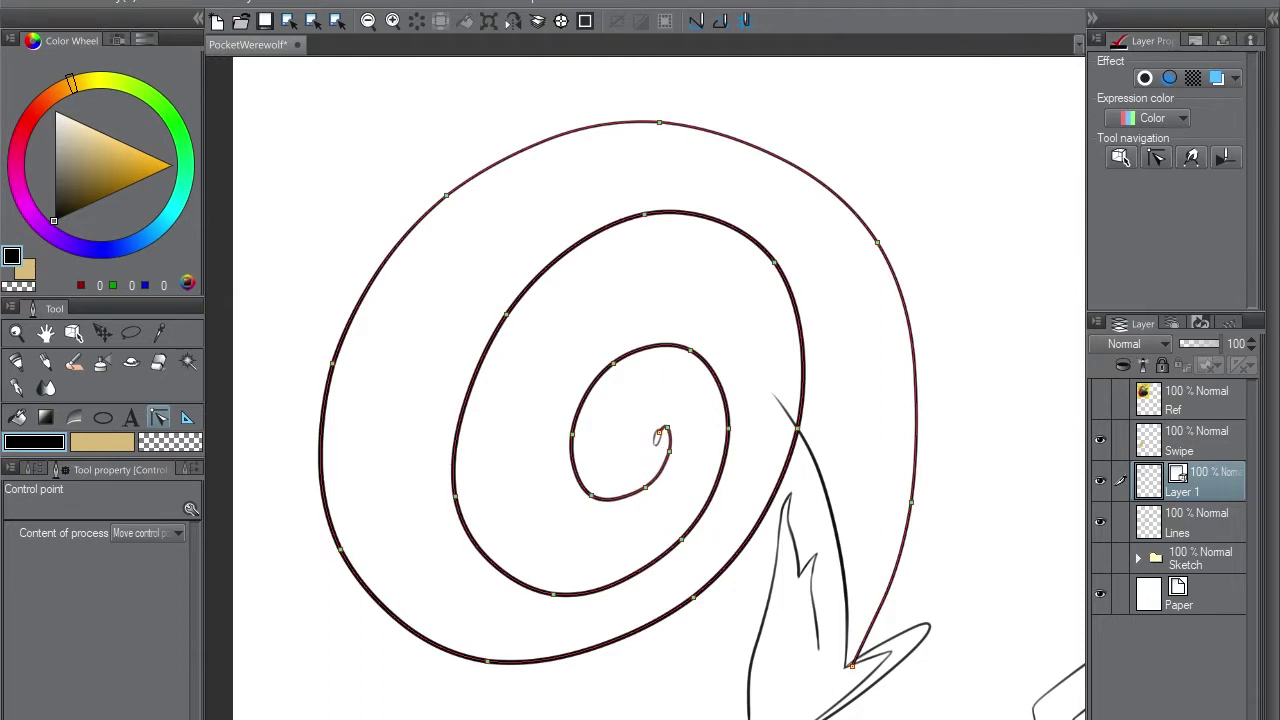
key("ctrl+z")
key("ctrl+z")
key("ctrl+z")
key("ctrl+z")
key("ctrl+z")
- Show the Sketch folder for comparison and nudge the control point on the outer loop's lower-right side
left_click(1100, 558)
left_click(1137, 558)
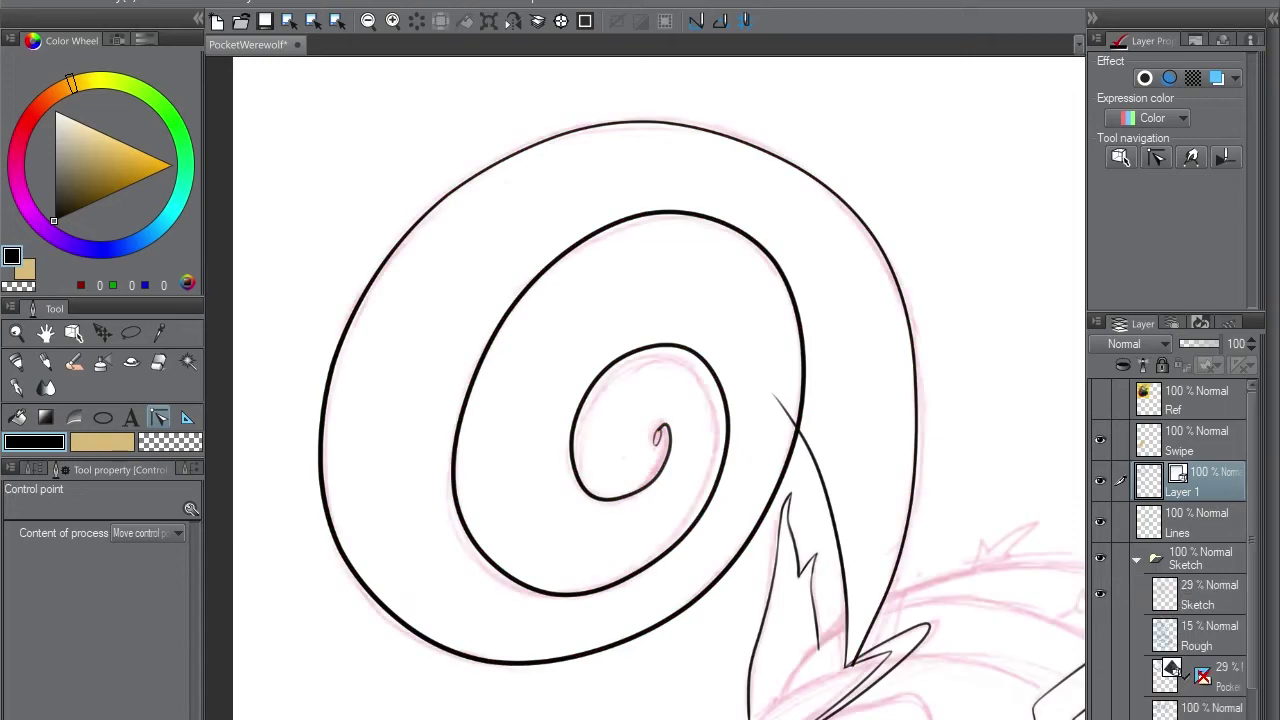
key("ctrl+z")
left_click(1137, 558)
key("ctrl+z")
key("ctrl+z")
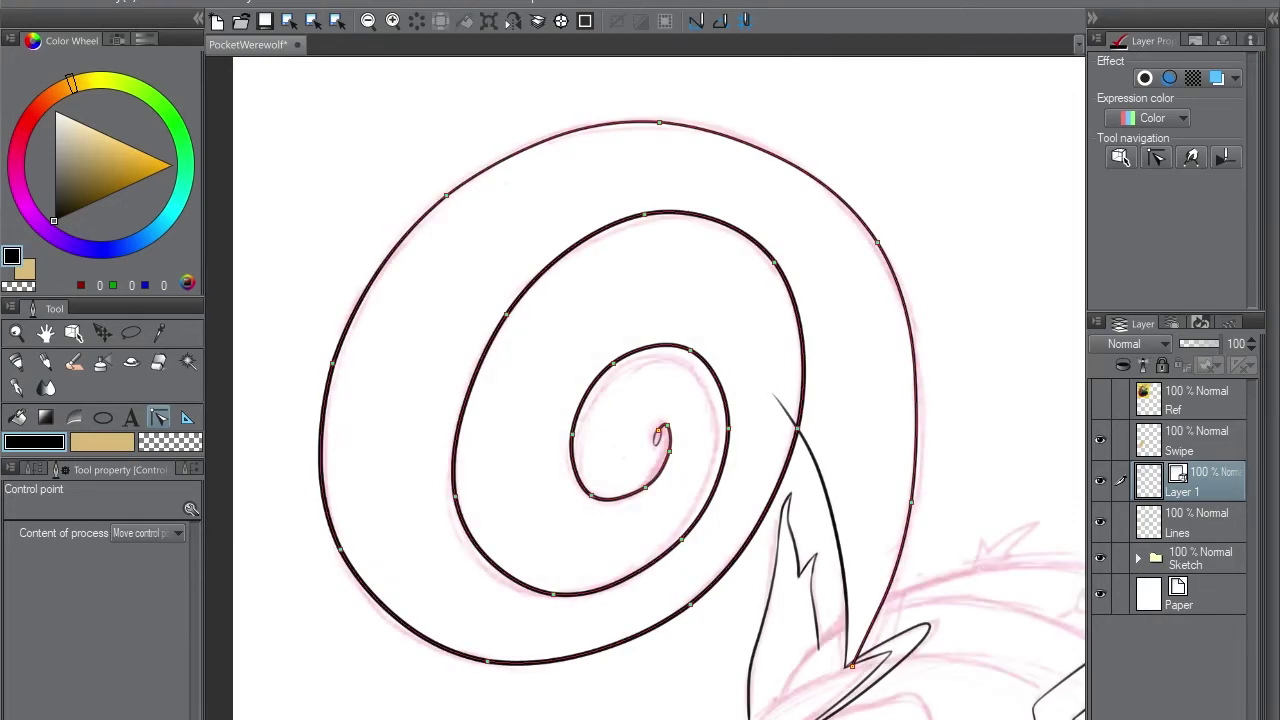
- Undo the last few control point moves on the spiral
key("ctrl+z")
key("ctrl+z")
key("ctrl+z")
key("ctrl+y")
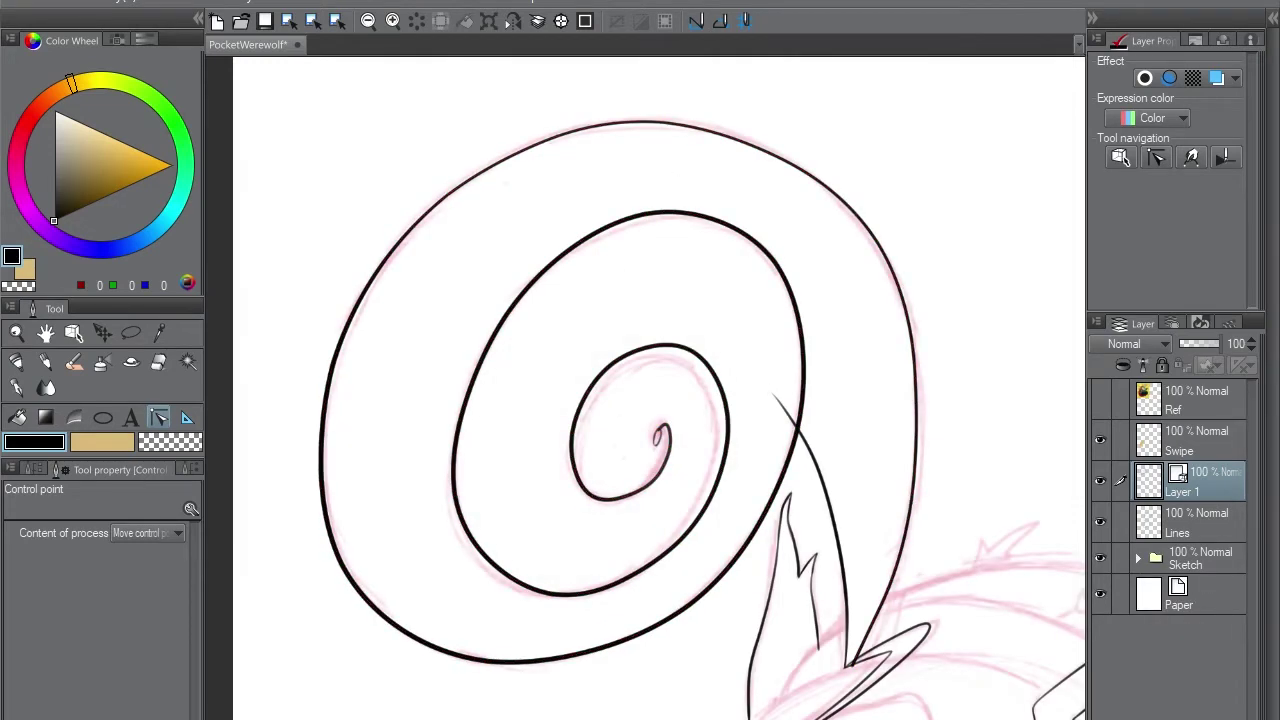
- Rasterize the spiral's layer and fill the small loop at its innermost tip solid black with the Oil paint Inking brush
key("p")
scroll(665, 430, "up", 2)
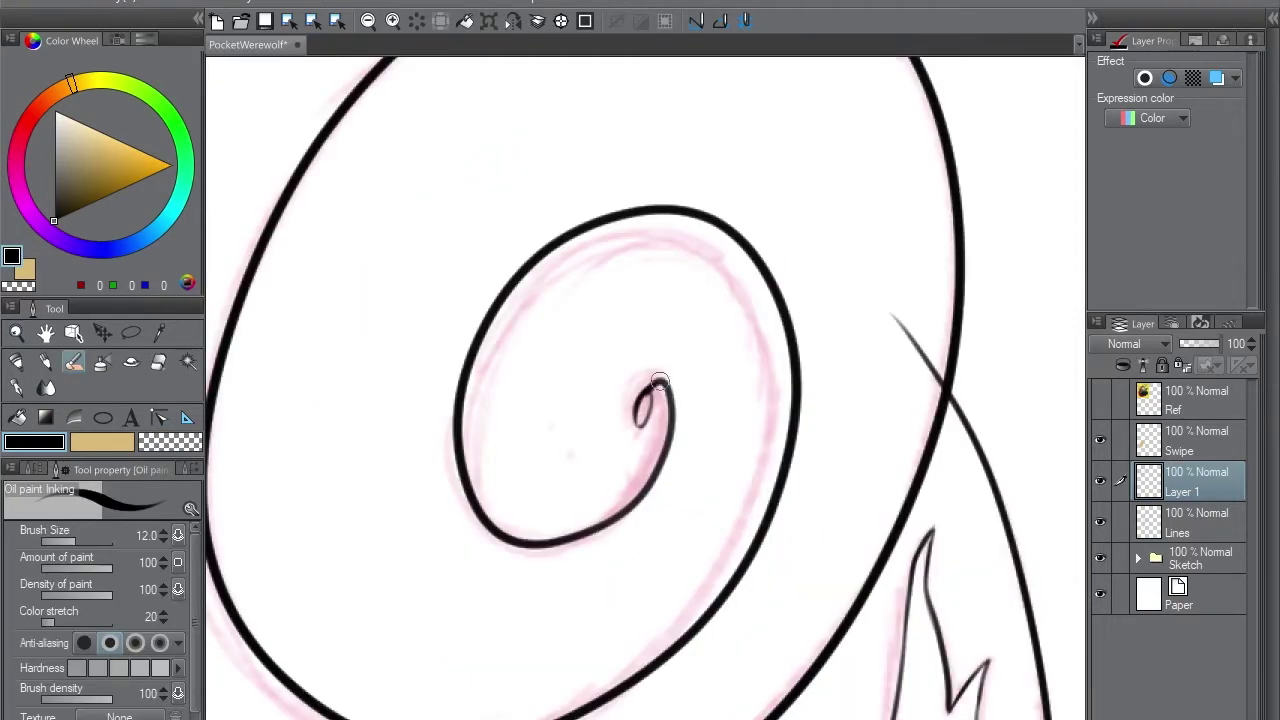
left_click_drag(864, 252, 780, 290)
- Erase the end of the tapered shape's inner line where it overshoots into the spiral's outer coil on the Lines layer
key("e")
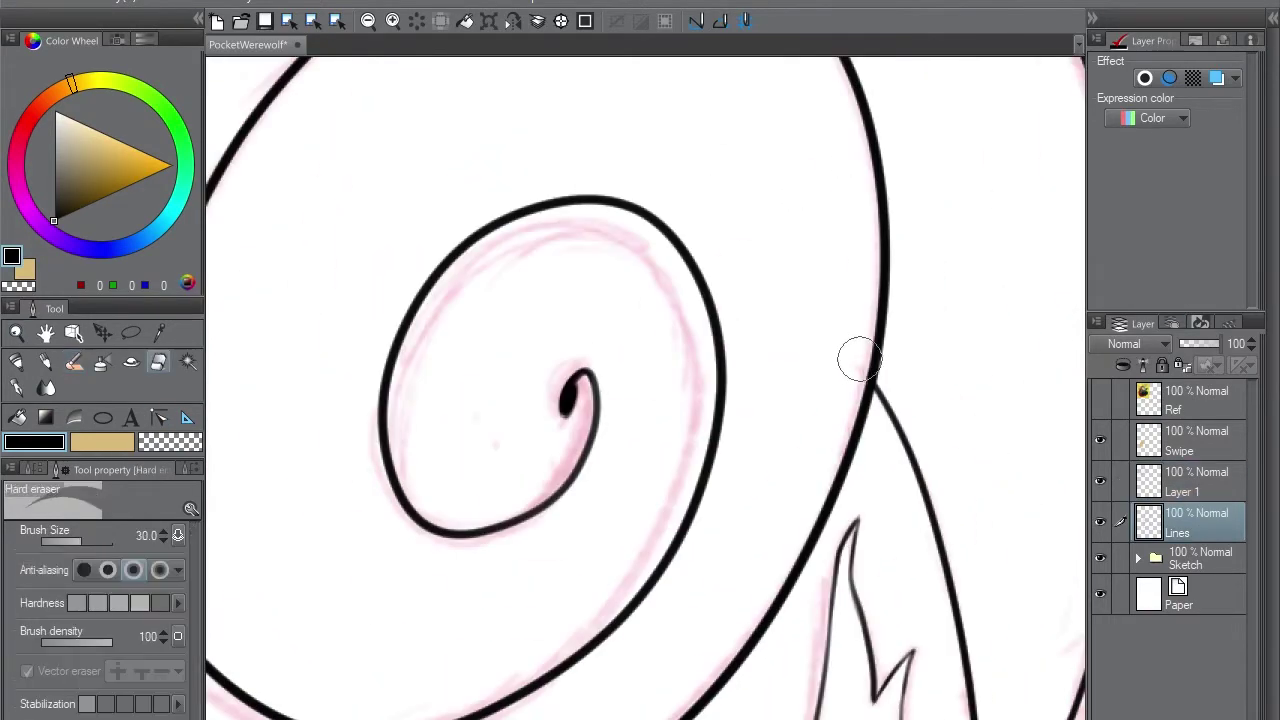
scroll(857, 351, "down", 5)
scroll(829, 457, "up", 3)
left_click_drag(560, 520, 672, 212)
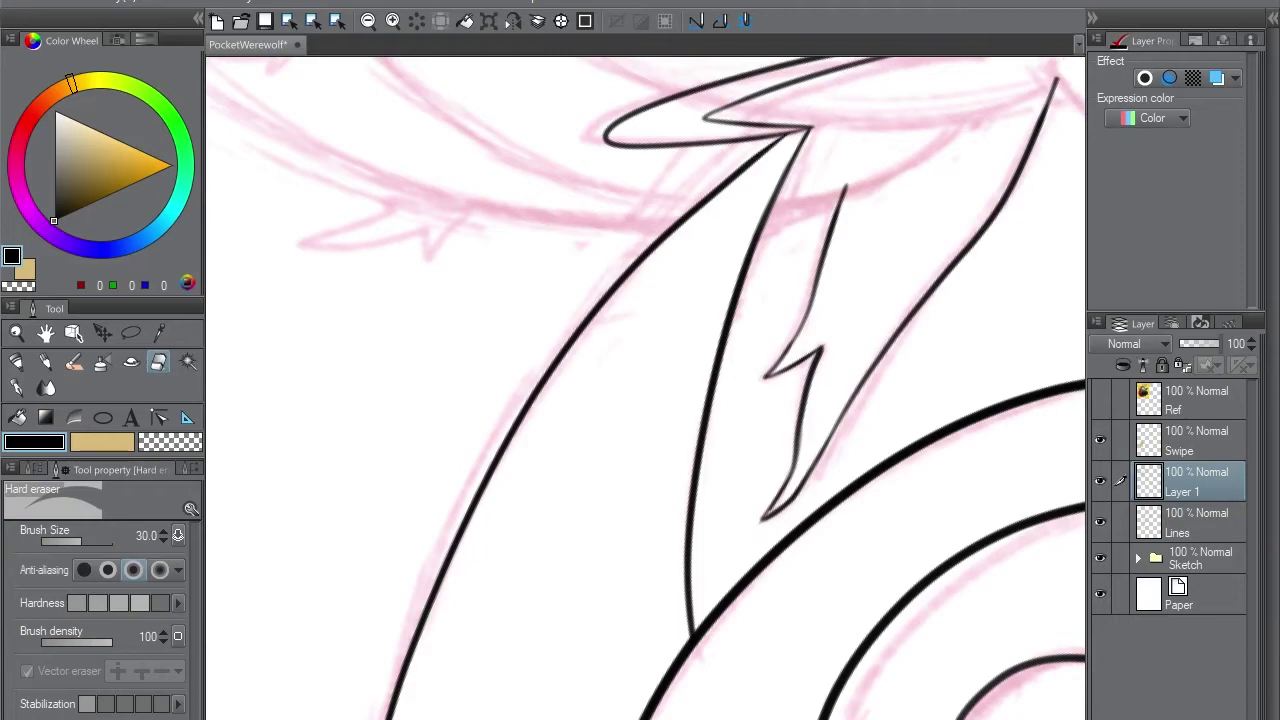
- Thicken the spiral's outer line near its pointed end at the head on Layer 1 and clean up the join
key("p")
mouse_move(785, 135)
left_mouse_down()
mouse_move(300, 220)
mouse_move(505, 345)
mouse_move(700, 500)
mouse_move(600, 250)
left_mouse_up()
left_click(505, 342, "ctrl+shift")
key("e")
scroll(513, 332, "down", 3)
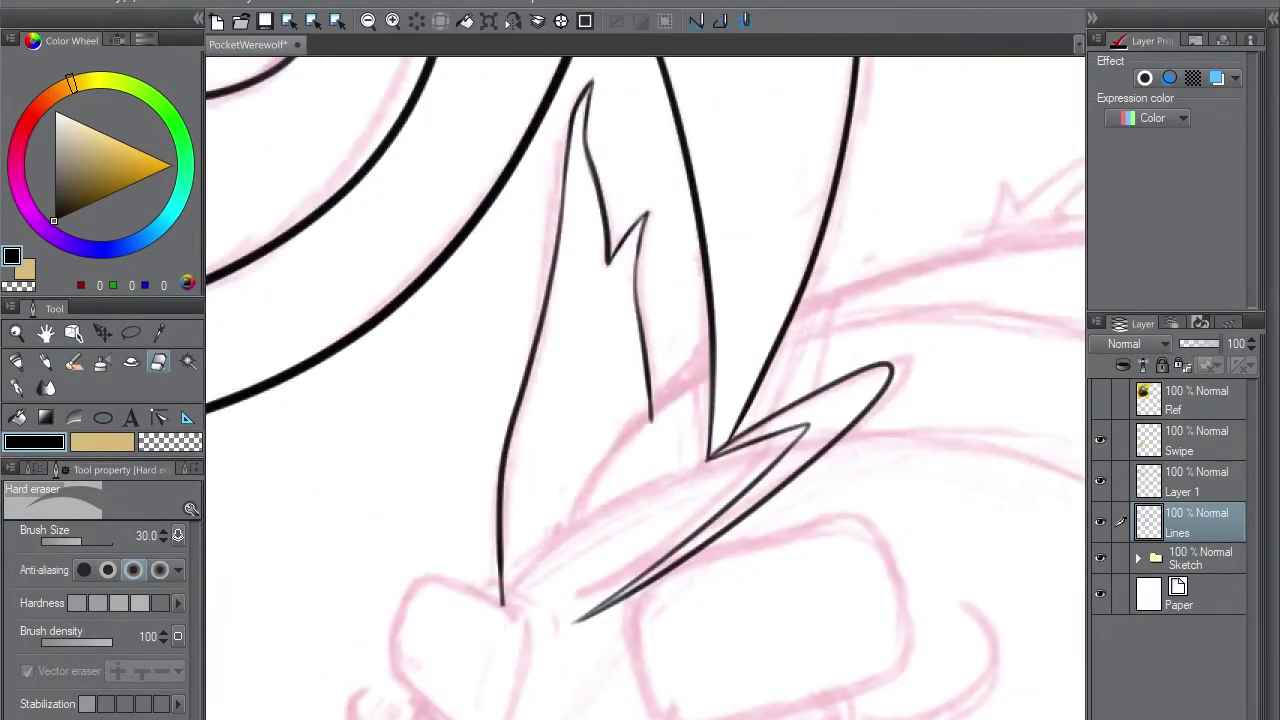
- Merge the spiral's layer into Lines and save the document
scroll(637, 413, "down", 2)
key("p")
key("ctrl+s")
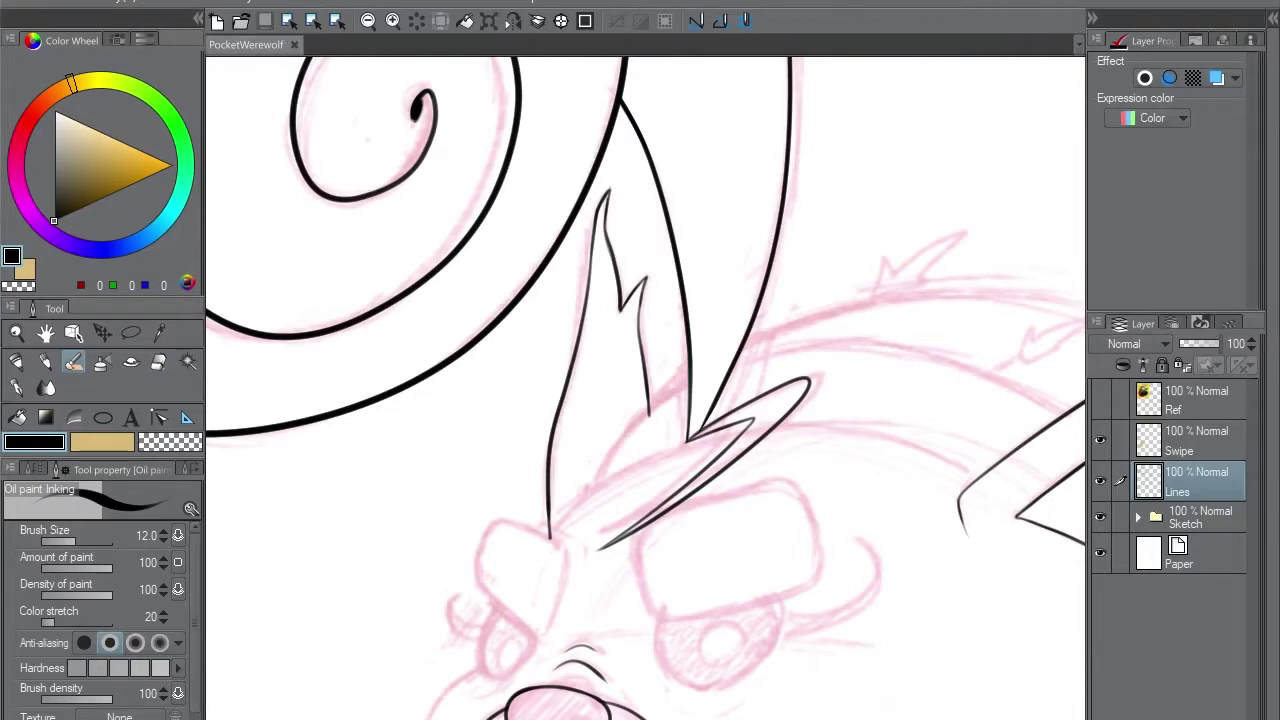
- Ink a small jagged fur tuft on the head in front of the large ear and another behind the ear on a new layer
left_click_drag(640, 338, 705, 238)
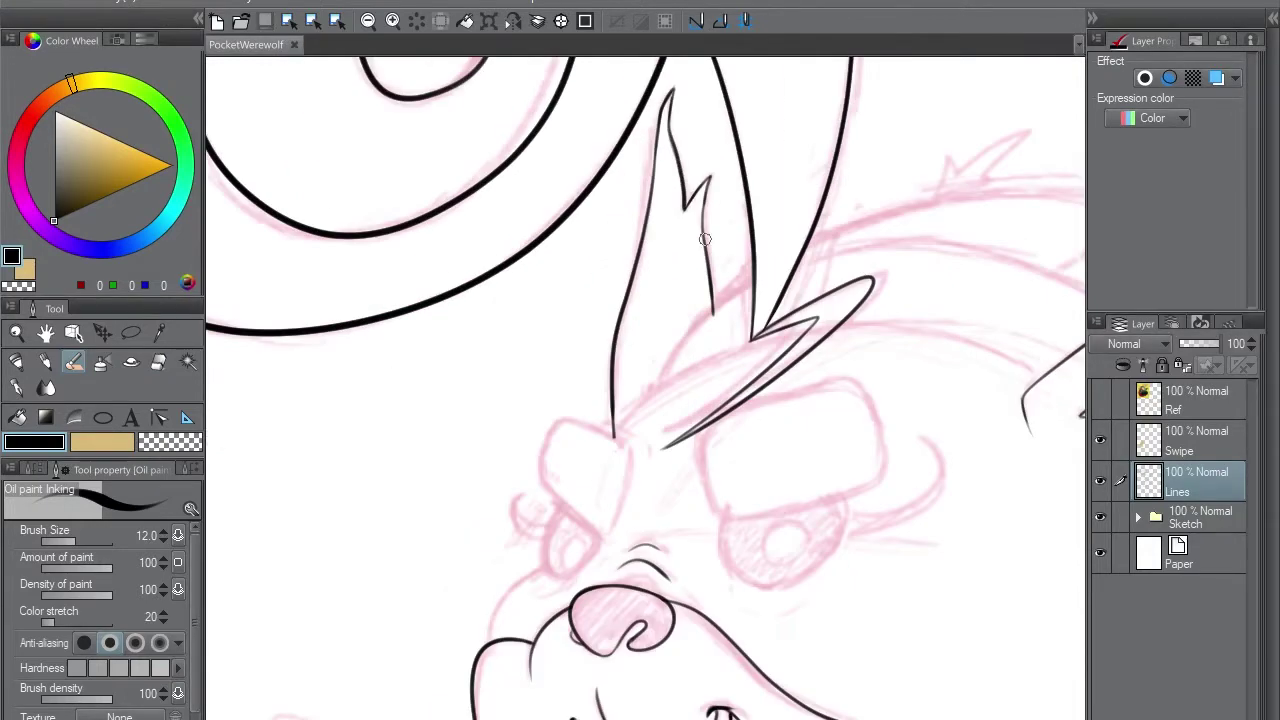
left_click_drag(705, 185, 313, 202)
key("Tab")
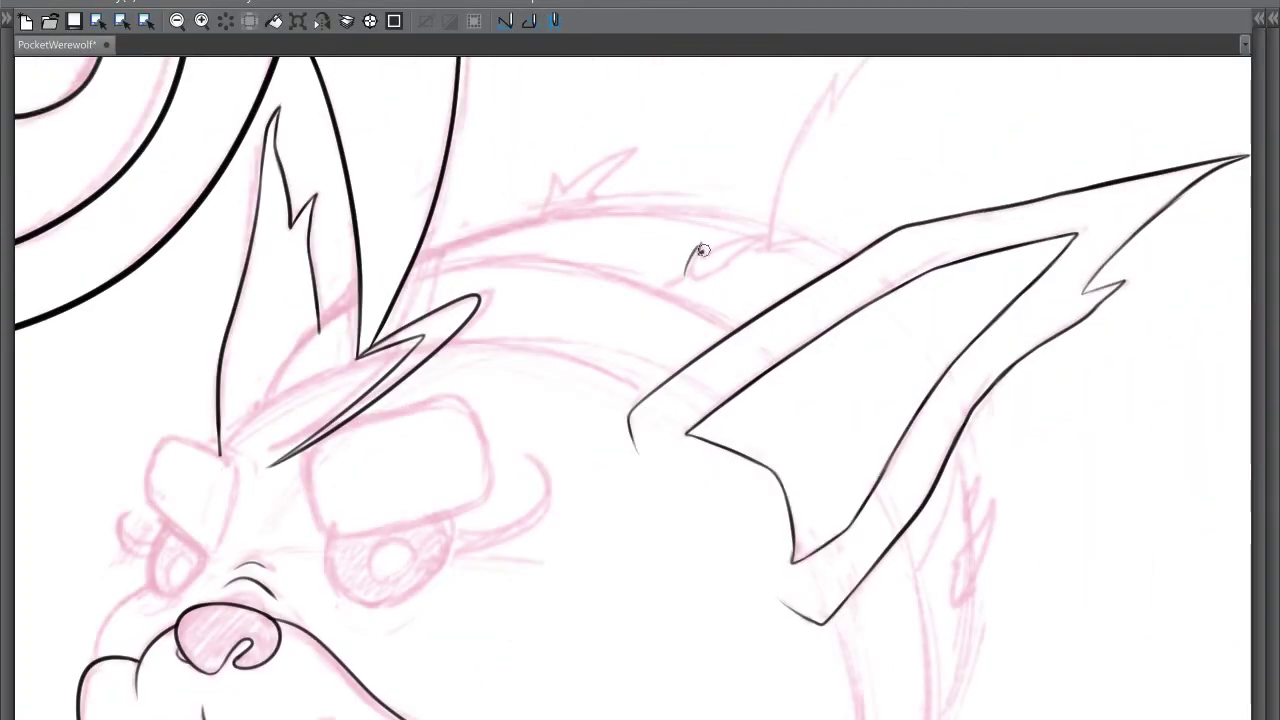
left_click_drag(553, 210, 521, 25)
left_click_drag(922, 420, 960, 322)
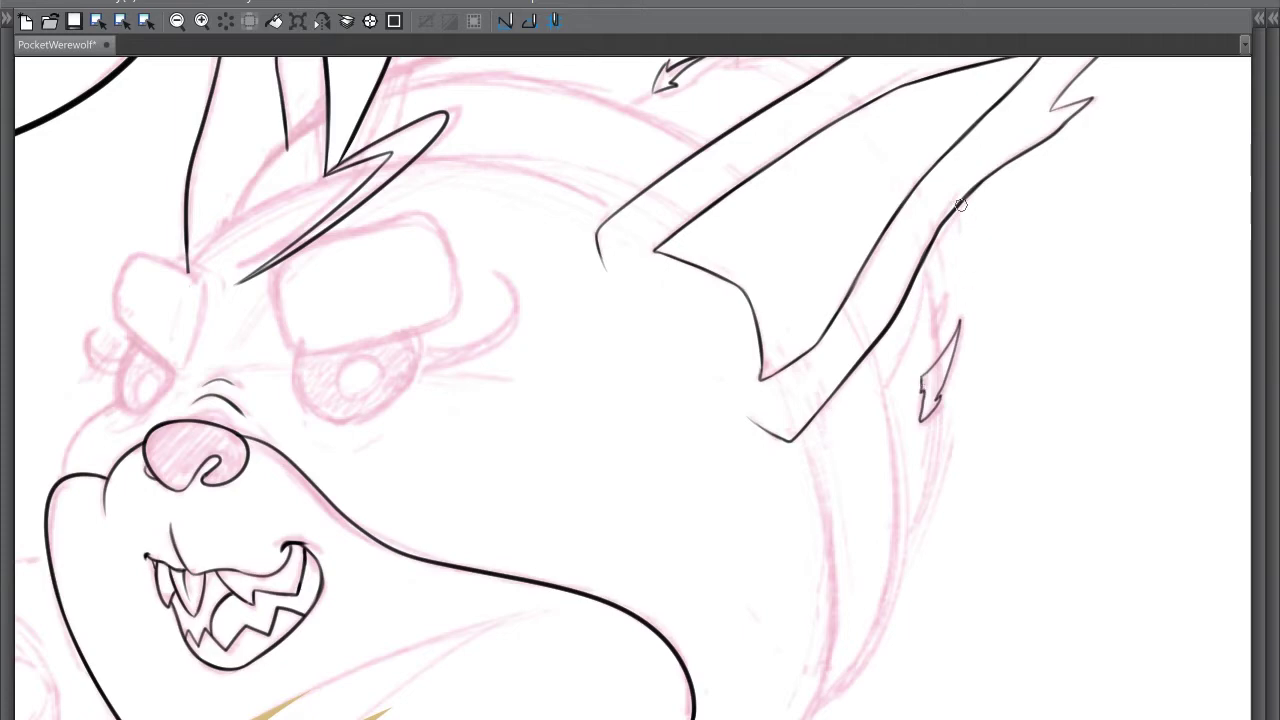
scroll(960, 205, "up", 1)
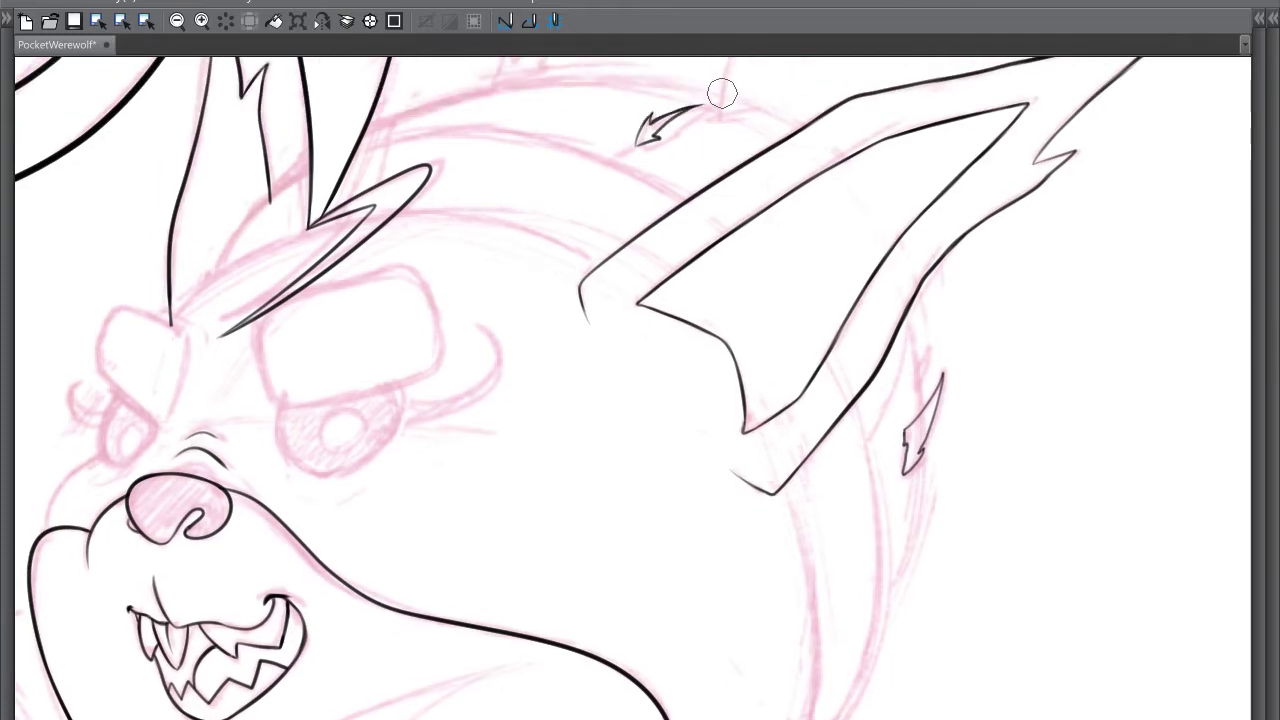
left_click_drag(722, 93, 956, 126)
key("Tab")
- Lasso the swept forelock above the brow on the Lines layer, transform it slightly, and return to Layer 1
key("m")
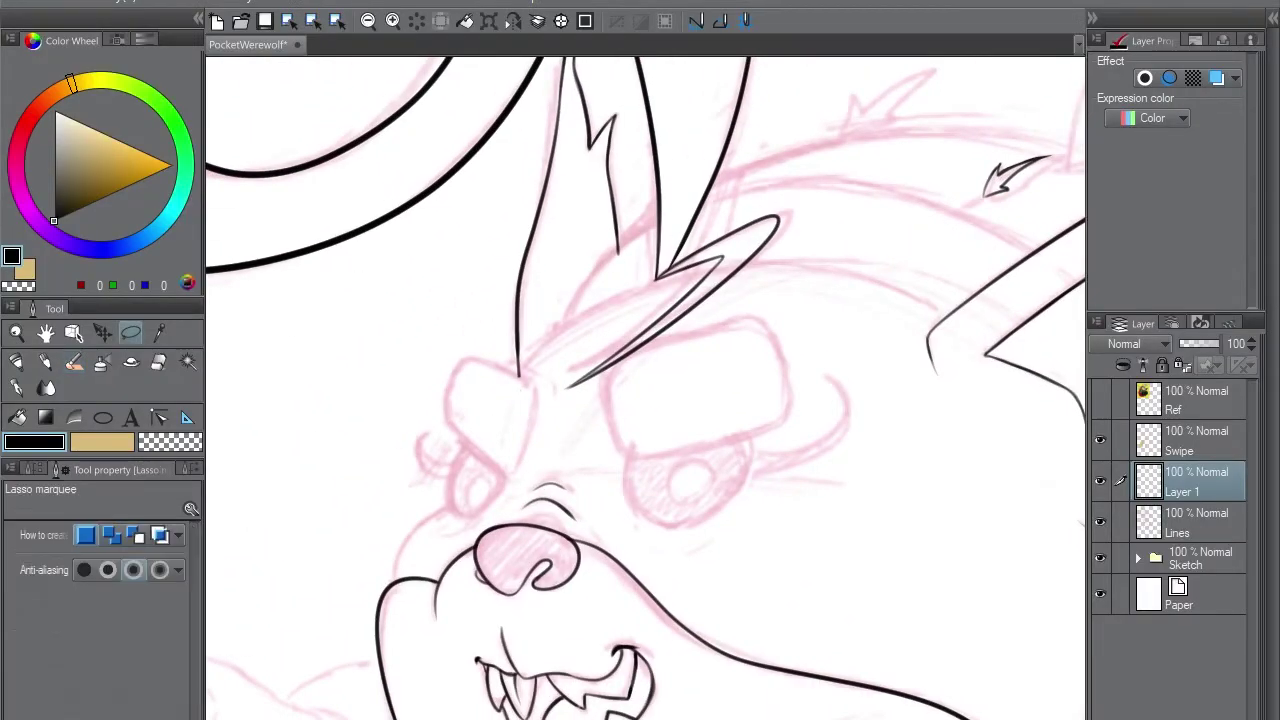
left_click_drag(660, 275, 682, 248)
key("ctrl+t")
key("Return")
key("b")
key("e")
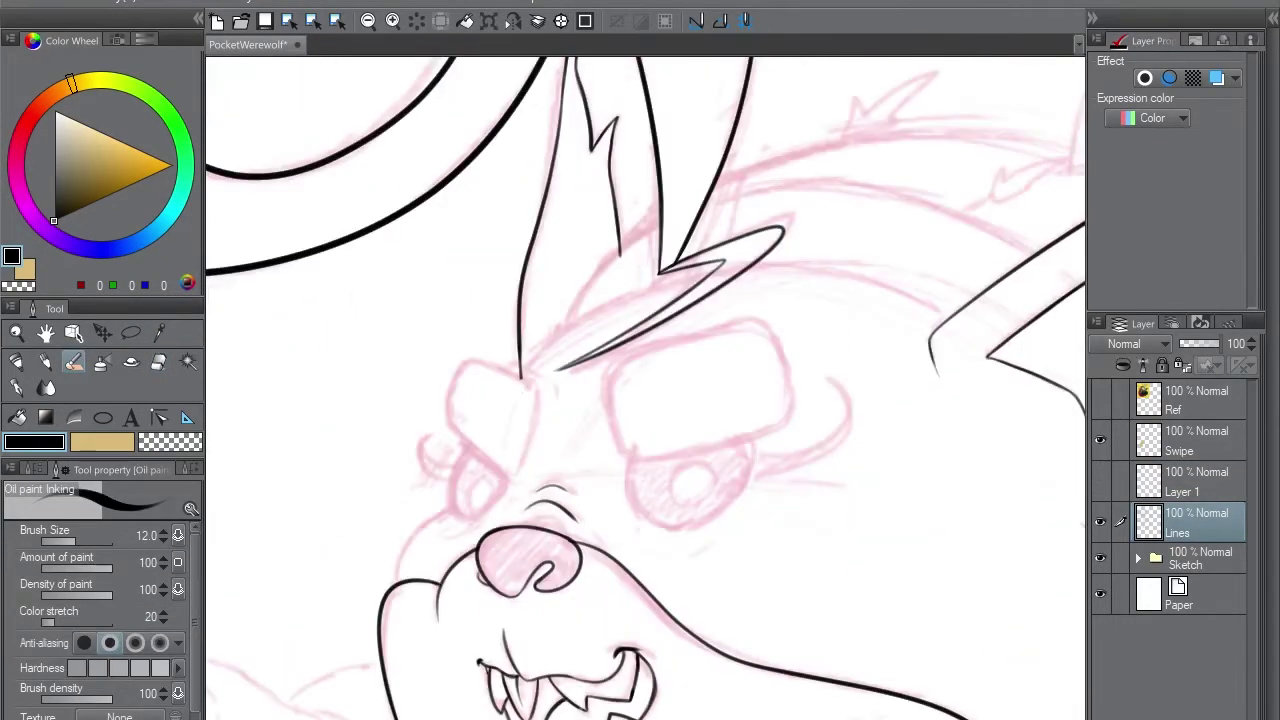
left_click(1190, 482)
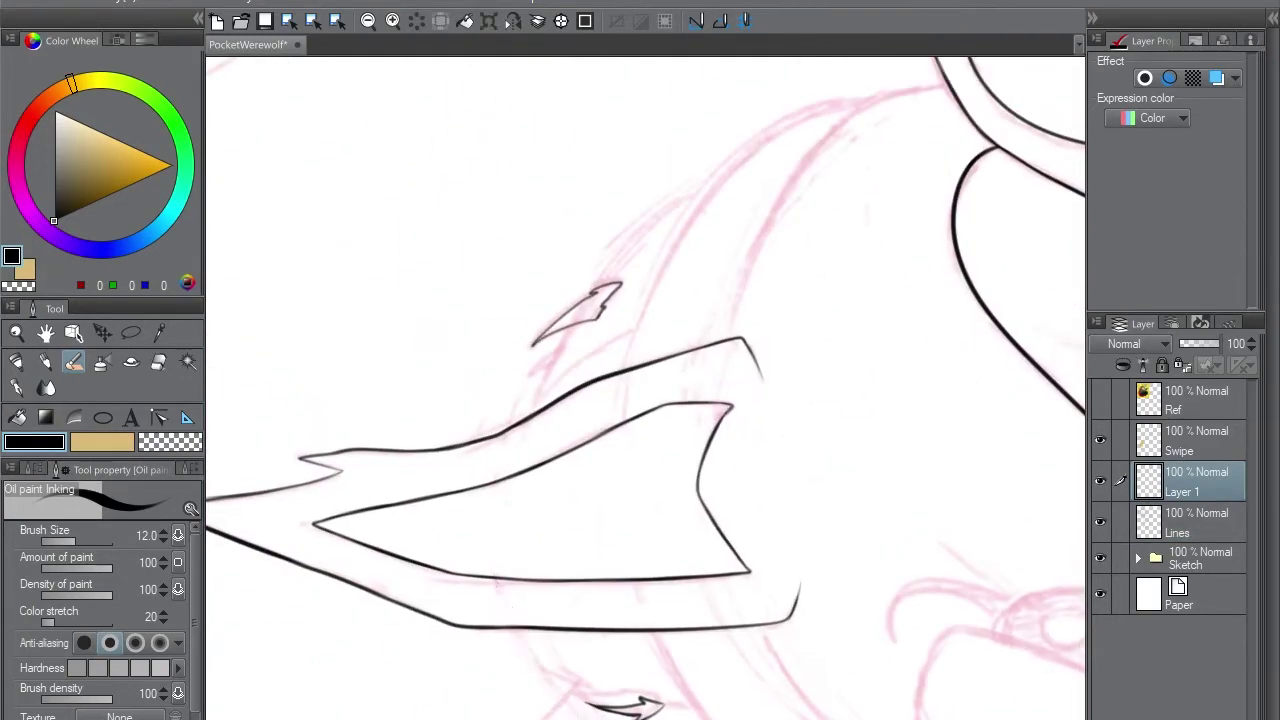
- Try to ink the long outer arc over the top of the head from the hair toward the large ear
left_click_drag(757, 172, 592, 302)
key("ctrl+z")
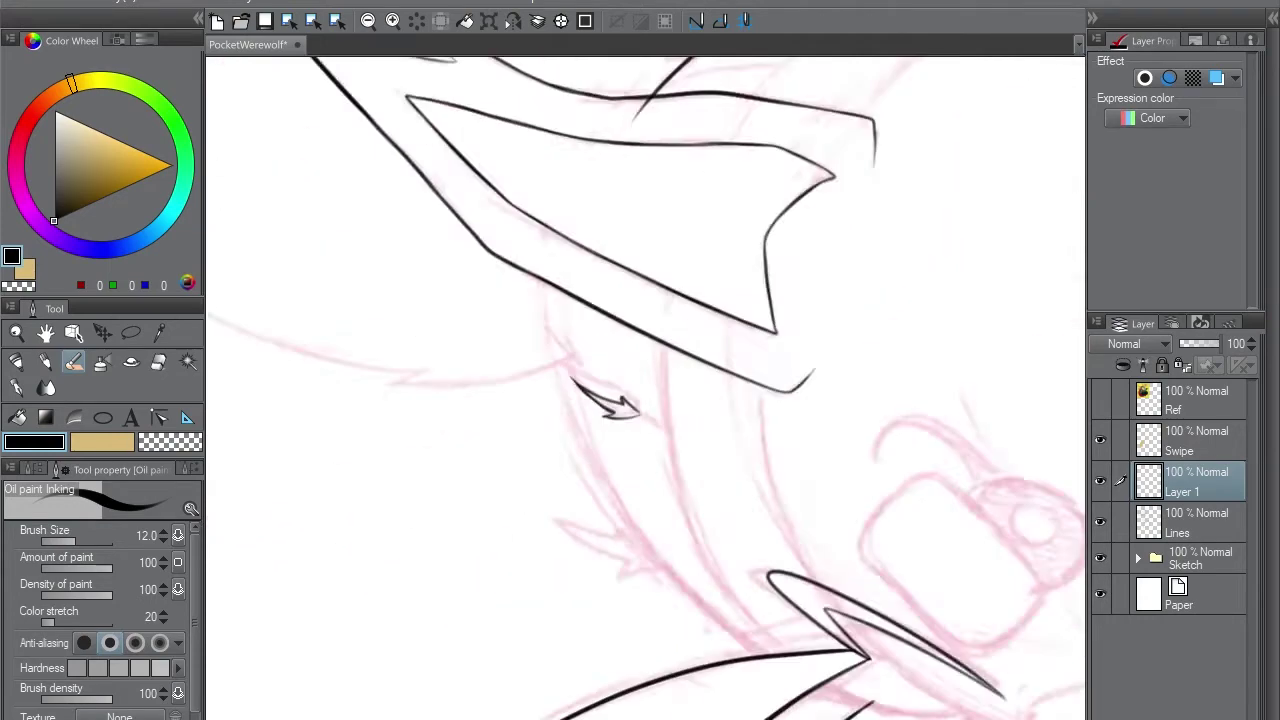
left_click_drag(722, 655, 598, 211)
key("ctrl+z")
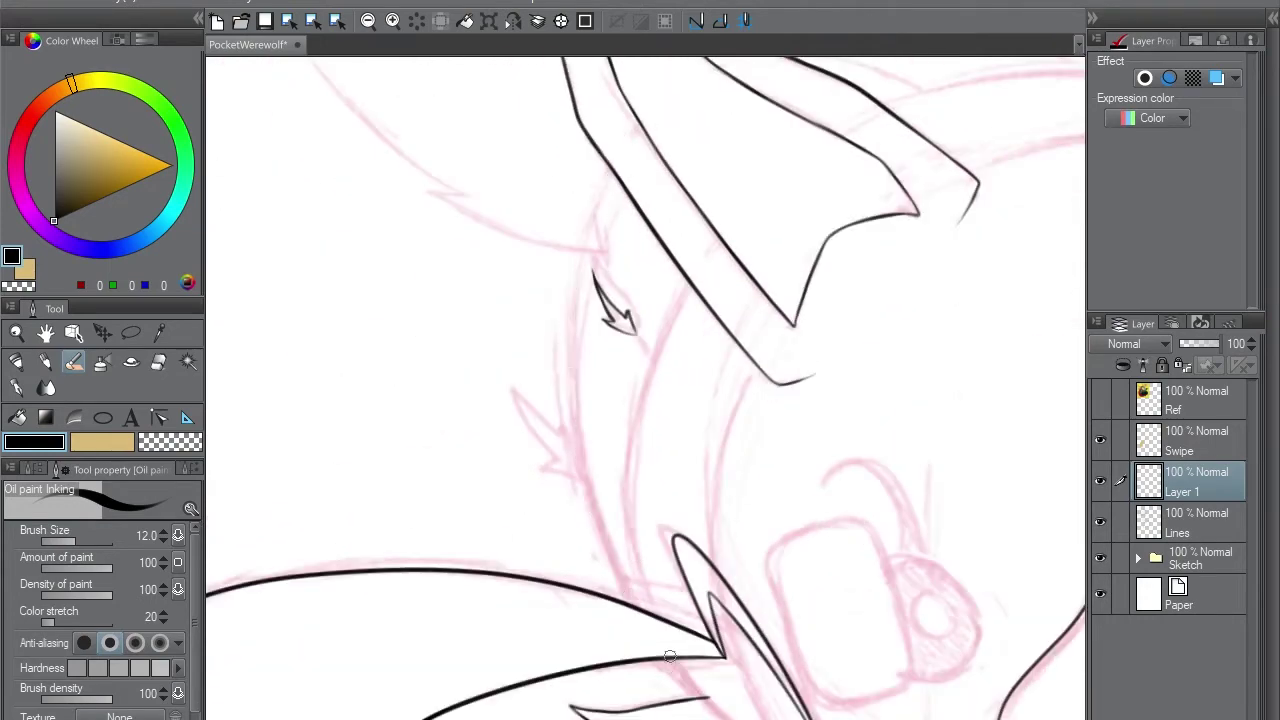
mouse_move(705, 690)
left_mouse_down()
mouse_move(595, 95)
mouse_move(590, 150)
left_mouse_up()
key("ctrl+z")
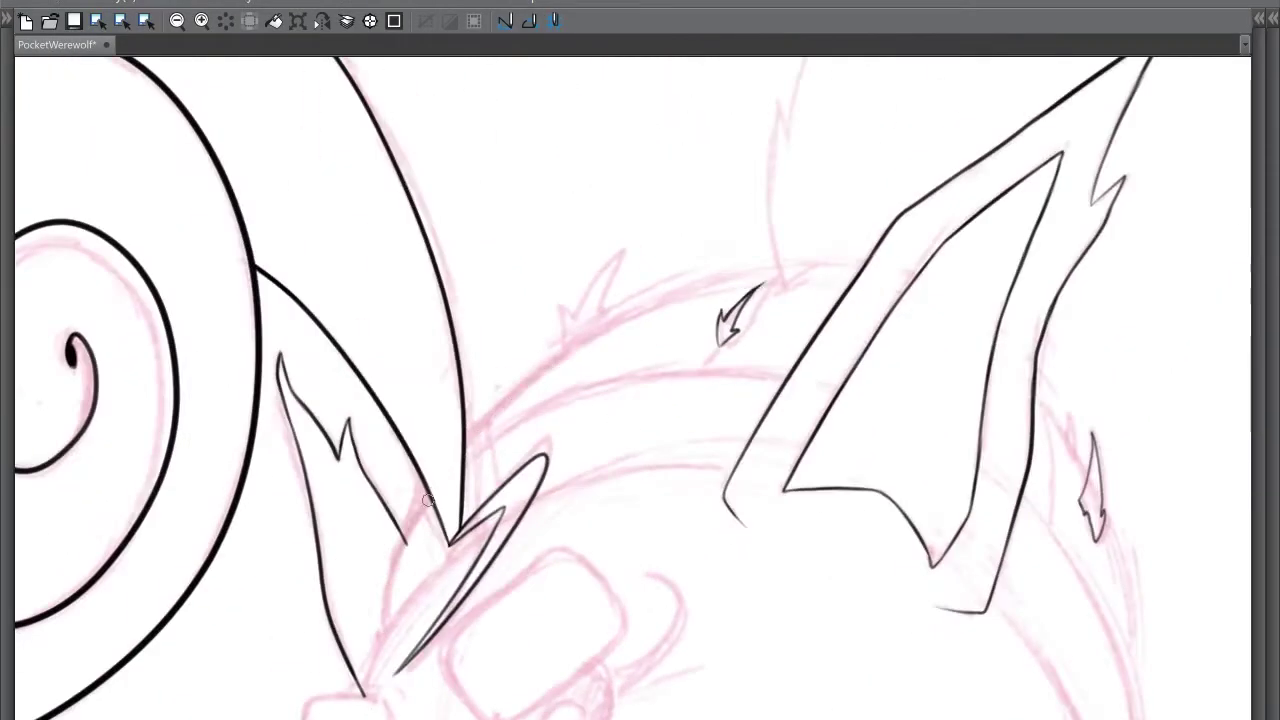
left_click_drag(427, 500, 920, 283)
key("ctrl+z")
key("ctrl+z")
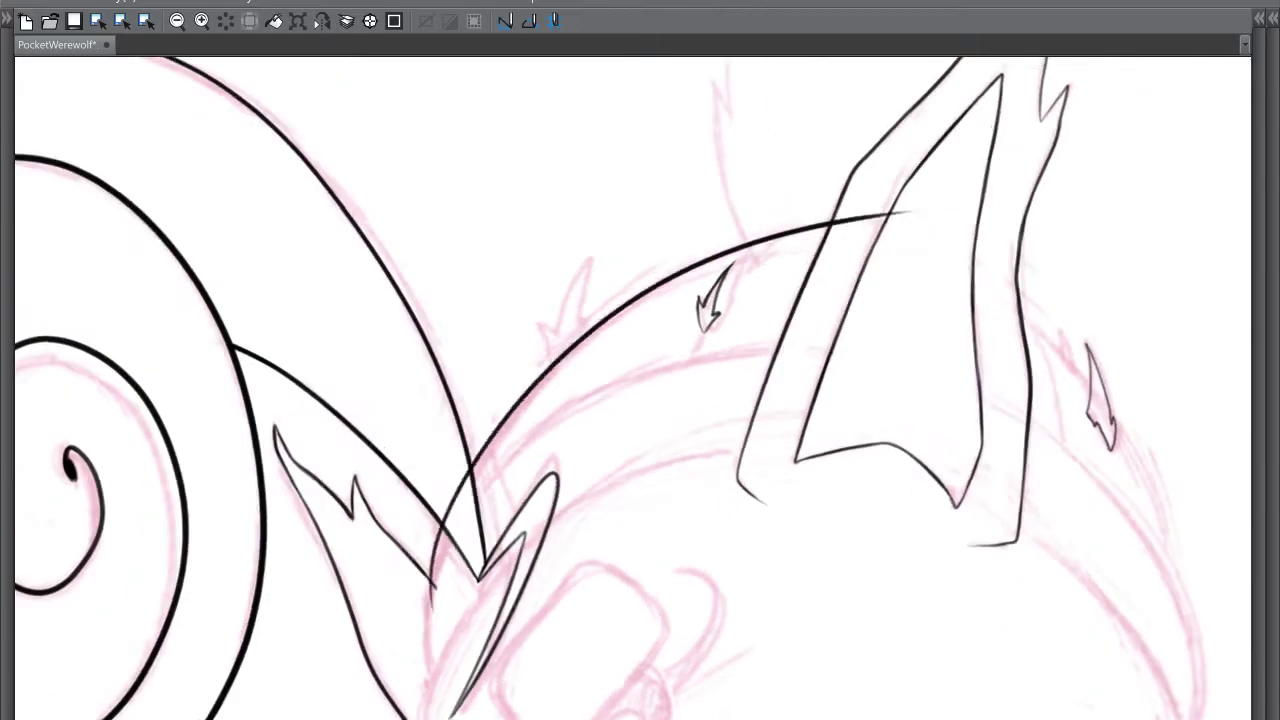
left_click_drag(438, 590, 880, 208)
key("ctrl+z")
- Ink the outer arc over the top of the head up to the large ear and the outer curve behind the ear
left_click_drag(530, 386, 888, 232)
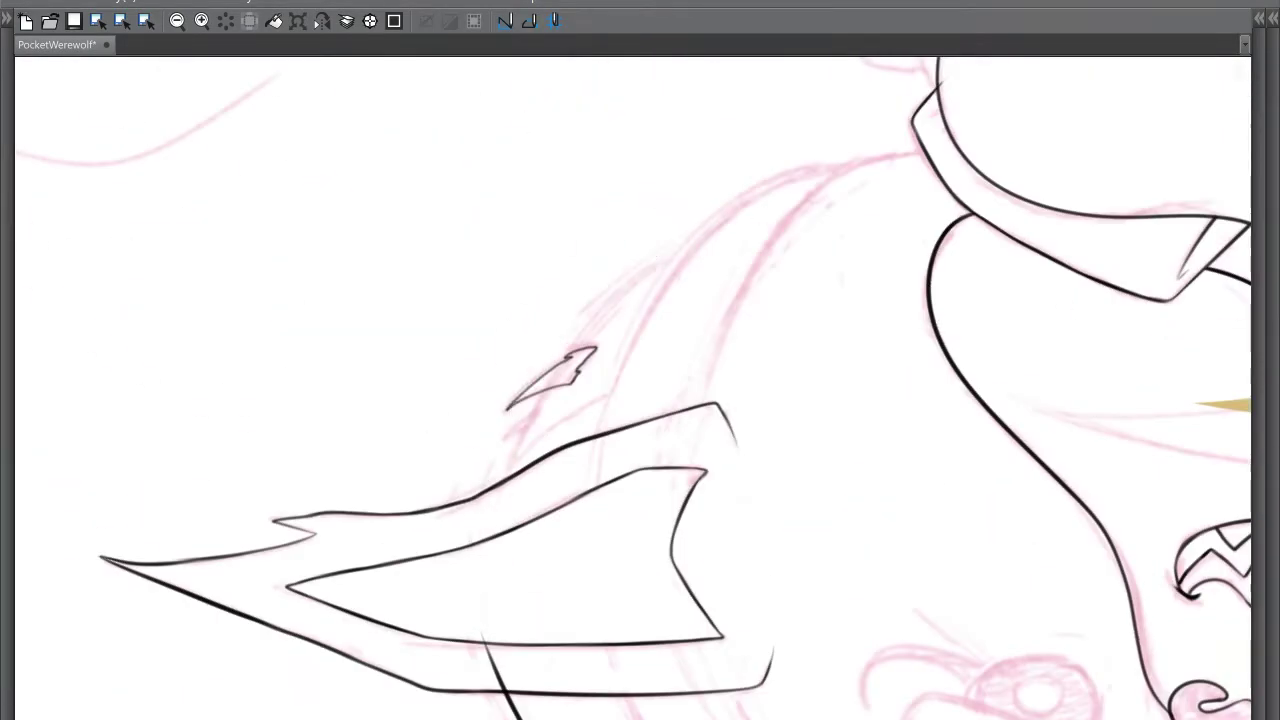
left_click_drag(478, 560, 740, 235)
key("ctrl+z")
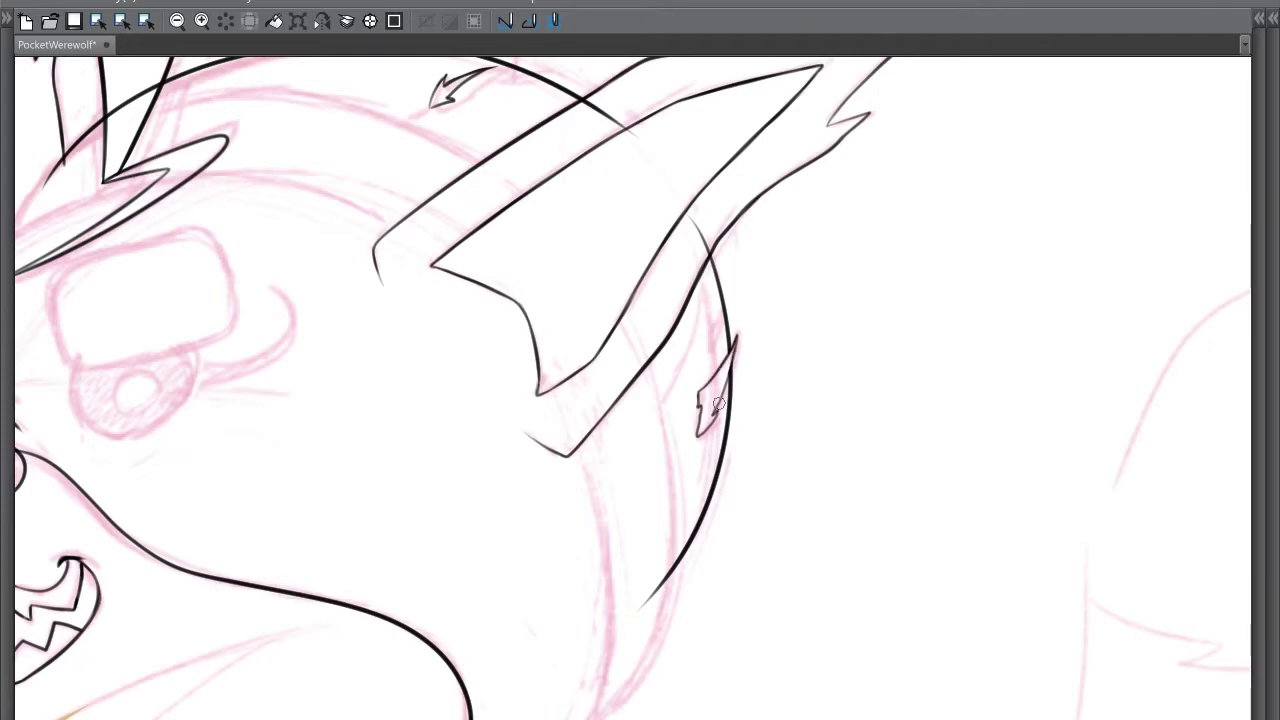
left_click_drag(625, 128, 588, 105)
key("Tab")
- Ink the two inner curves below and behind the large ear on Layer 2 and erase their overshooting ends
left_click_drag(738, 252, 700, 634)
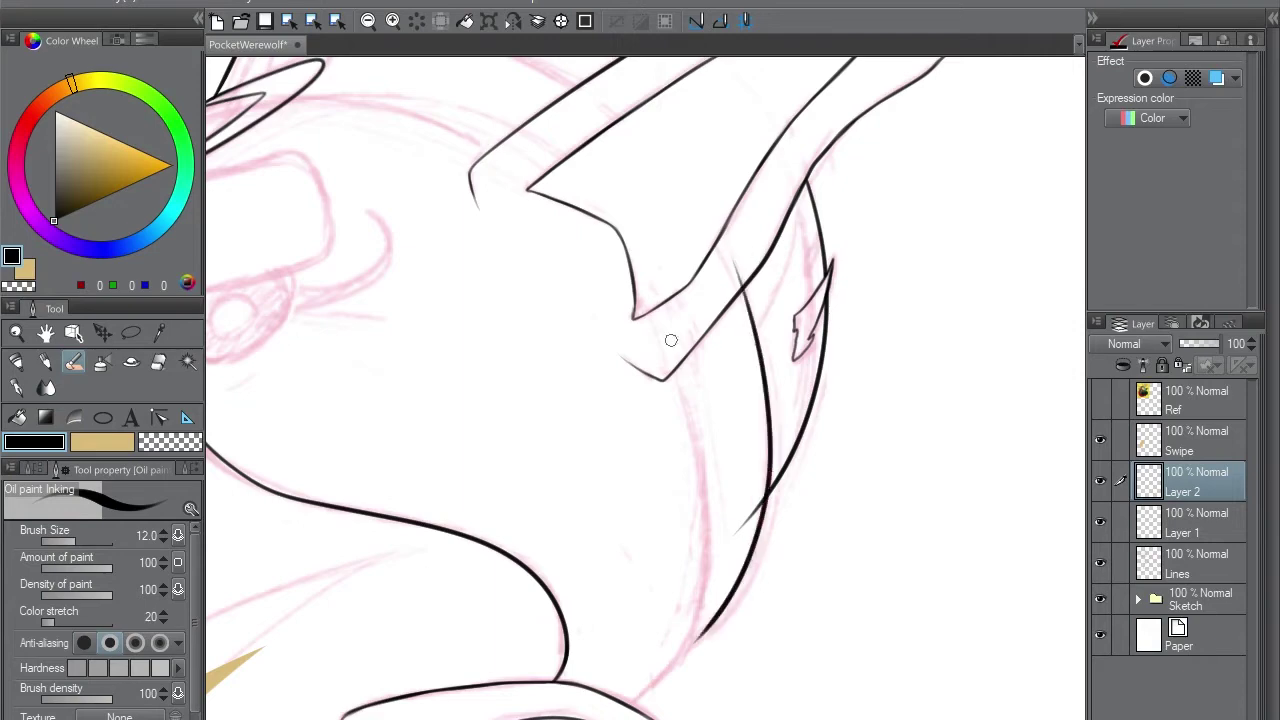
key("minus")
mouse_move(697, 182)
left_mouse_down()
mouse_move(808, 141)
mouse_move(714, 178)
left_mouse_up()
key("ctrl+z")
key("e")
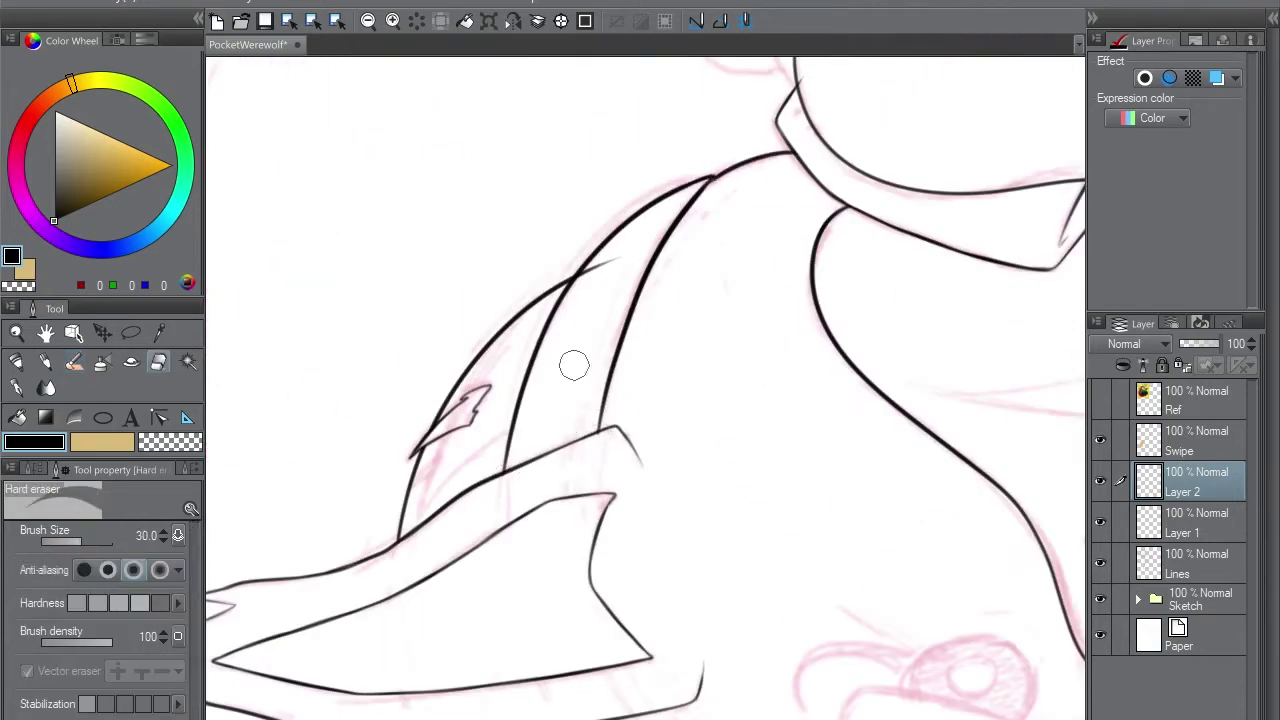
- Ink the innermost forehead arc from the base of the front ear to the large ear, redrawing the stroke until smooth
key("p")
key("minus")
key("minus")
key("minus")
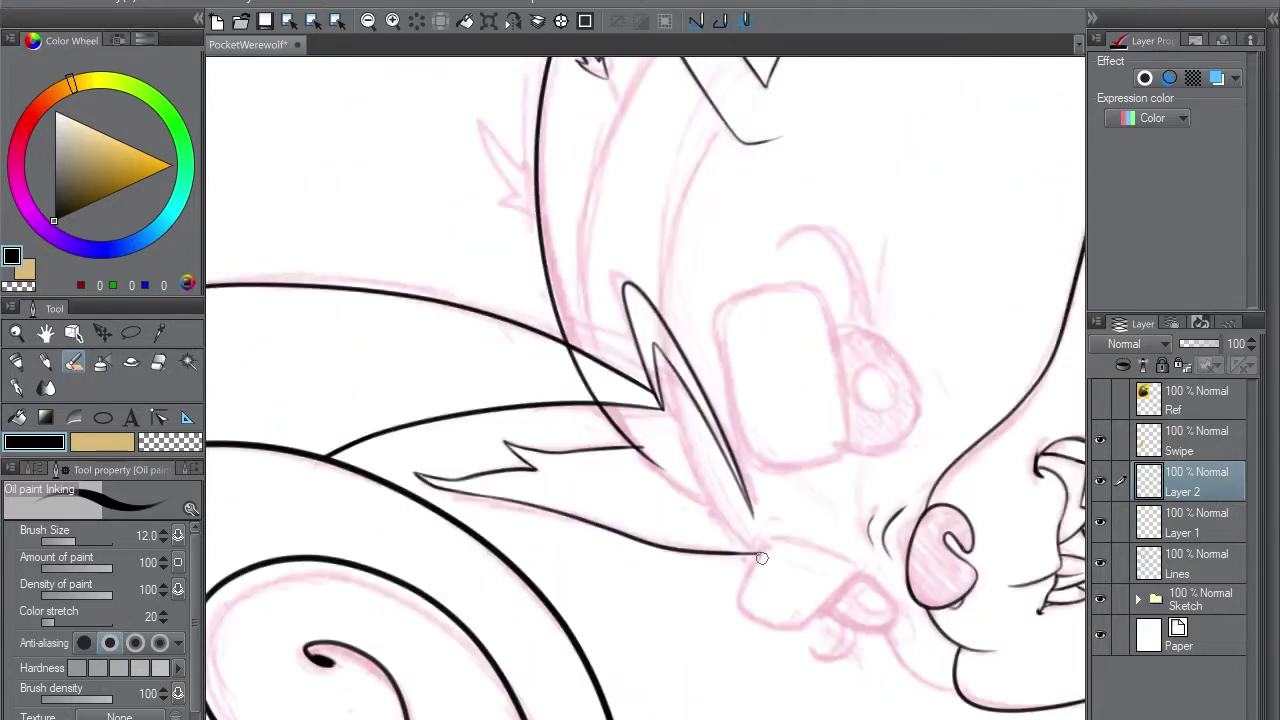
left_click_drag(762, 558, 655, 78)
key("ctrl+z")
key("ctrl+z")
left_click_drag(770, 590, 660, 96)
key("minus")
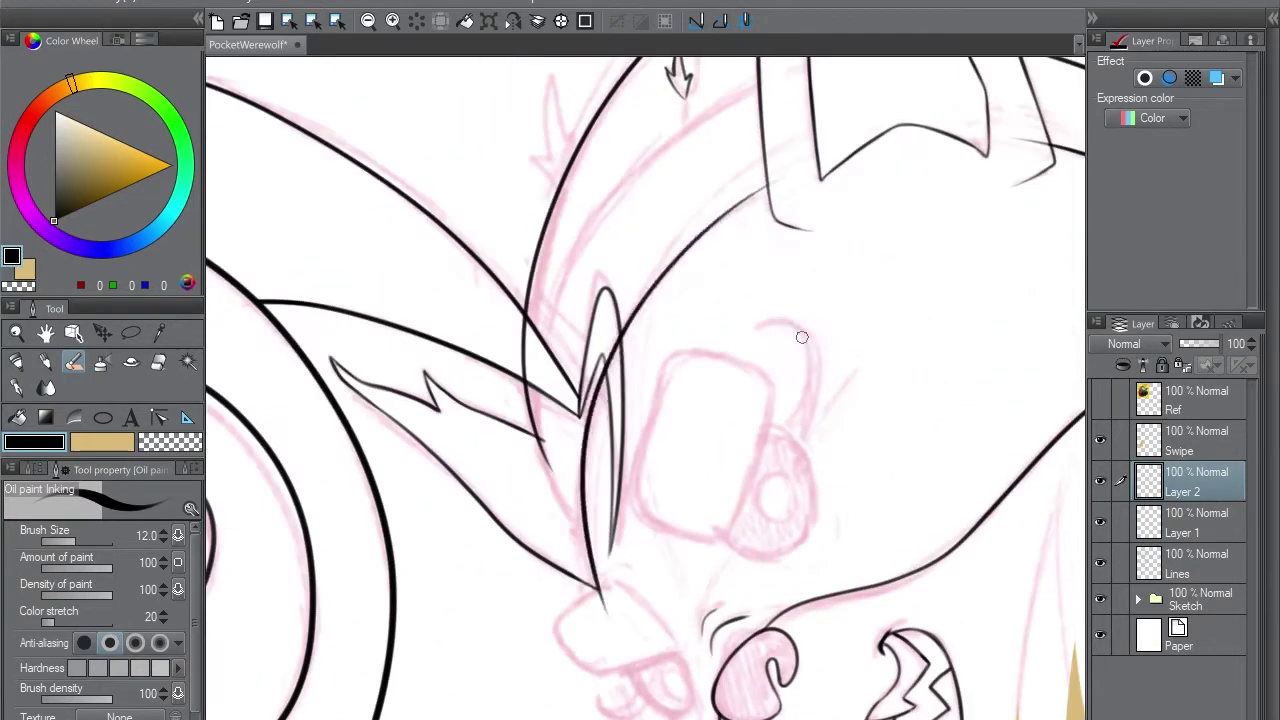
key("ctrl+z")
left_click_drag(628, 324, 779, 178)
- Tidy the front ear's lower end on the Lines layer and erase the forehead arc's overlap with the forelock on Layer 2
key("e")
left_click(1190, 563)
key("minus")
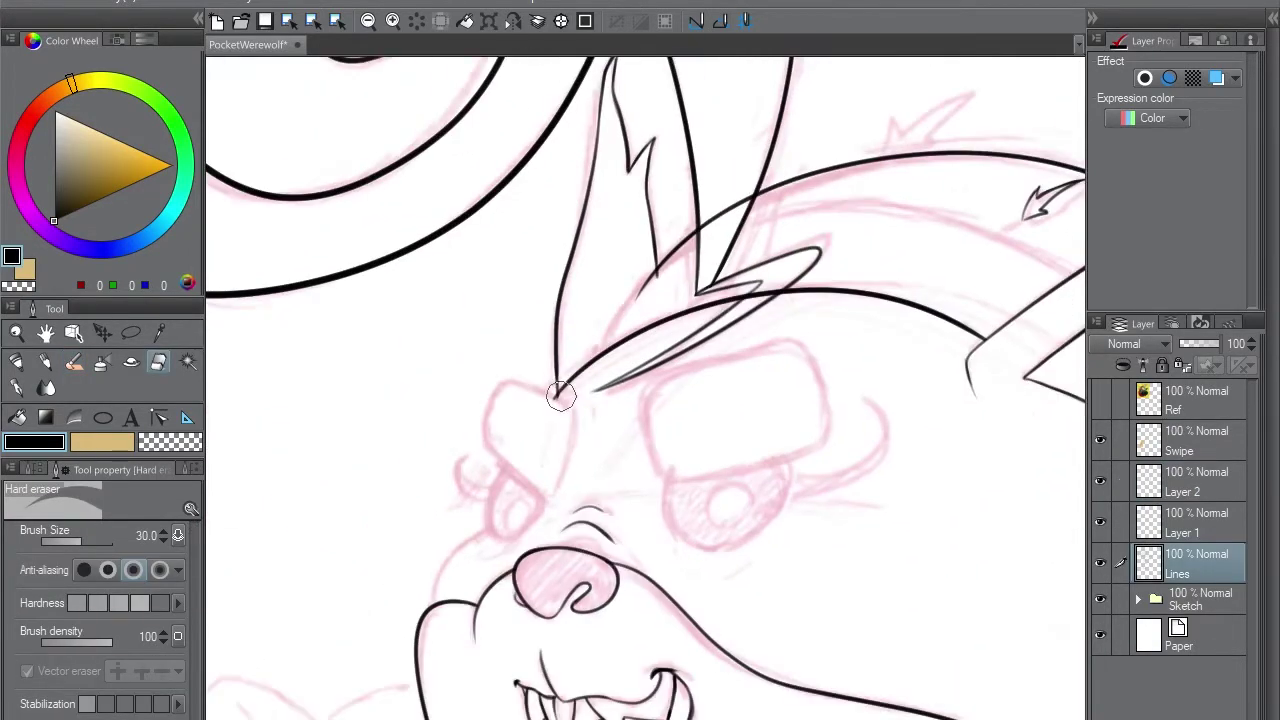
key("p")
key("alt+bracketright")
key("e")
key("alt+bracketright")
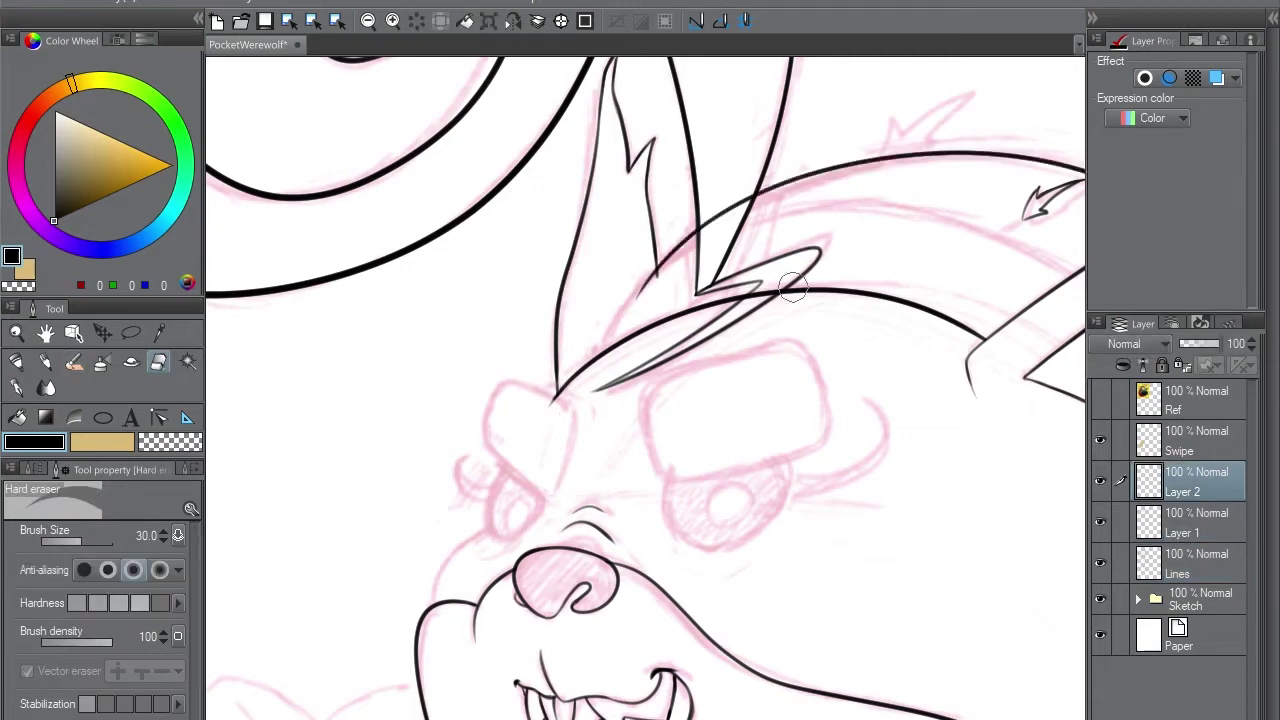
- Ink the middle arc over the head from beside the front ear to the large ear on Layer 2
key("p")
left_click_drag(640, 295, 745, 212)
key("e")
key("p")
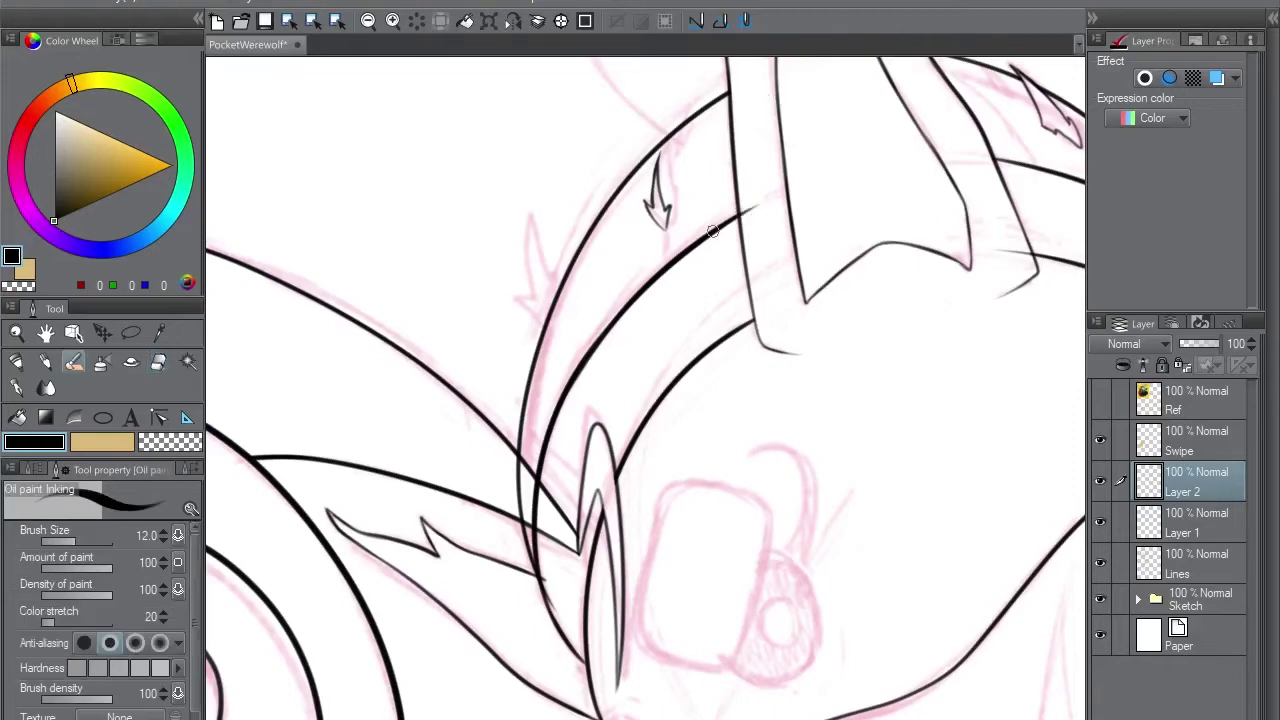
- Erase the parts of the middle and outer head arcs that cross the pointed base of the spiral shape
key("e")
key("alt+bracketleft")
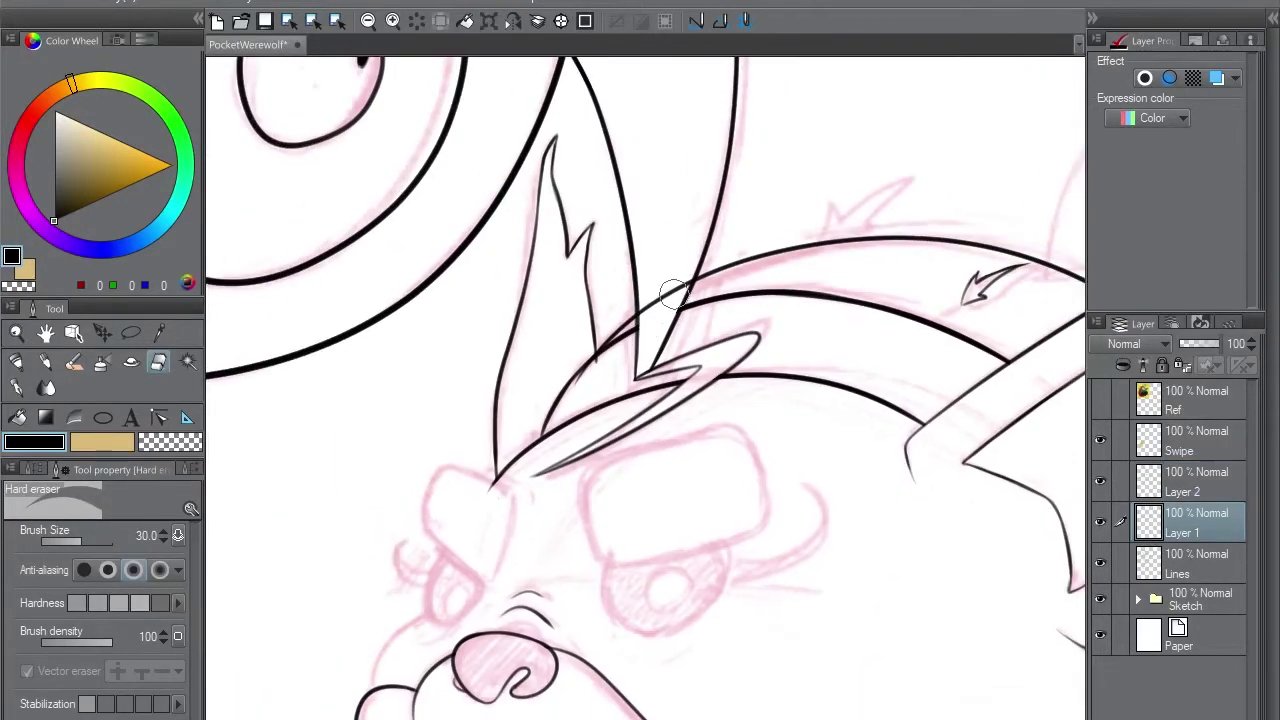
key("alt+bracketleft")
key("alt+bracketright")
- Ink a jagged fur tuft rising from the outer arc on top of the head on Layer 1
key("p")
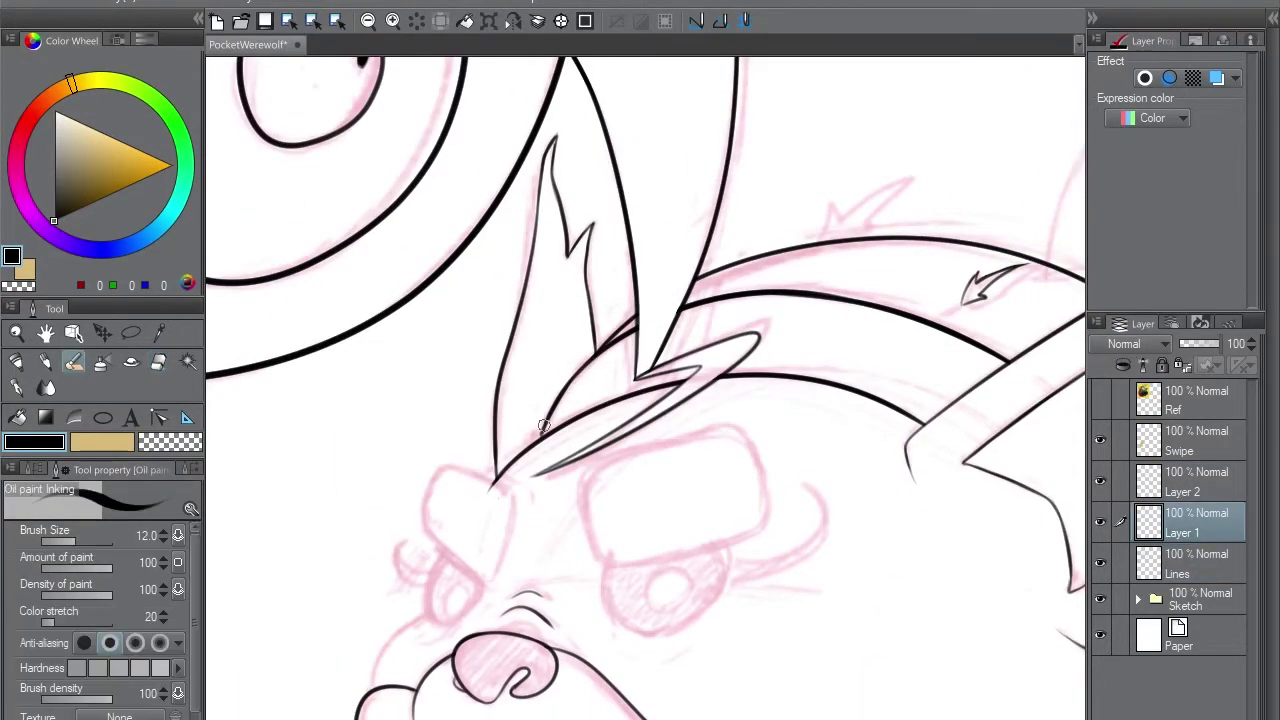
mouse_move(784, 272)
left_mouse_down()
mouse_move(569, 272)
mouse_move(696, 186)
left_mouse_up()
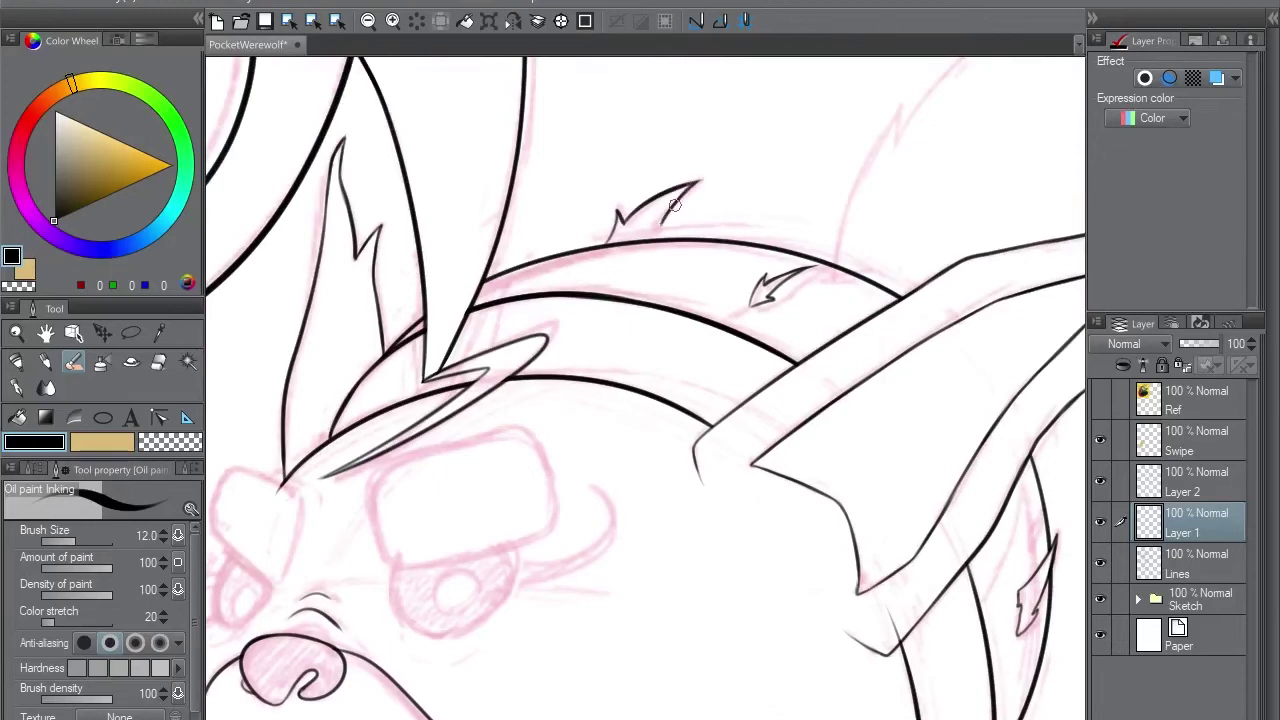
left_click_drag(612, 228, 852, 210)
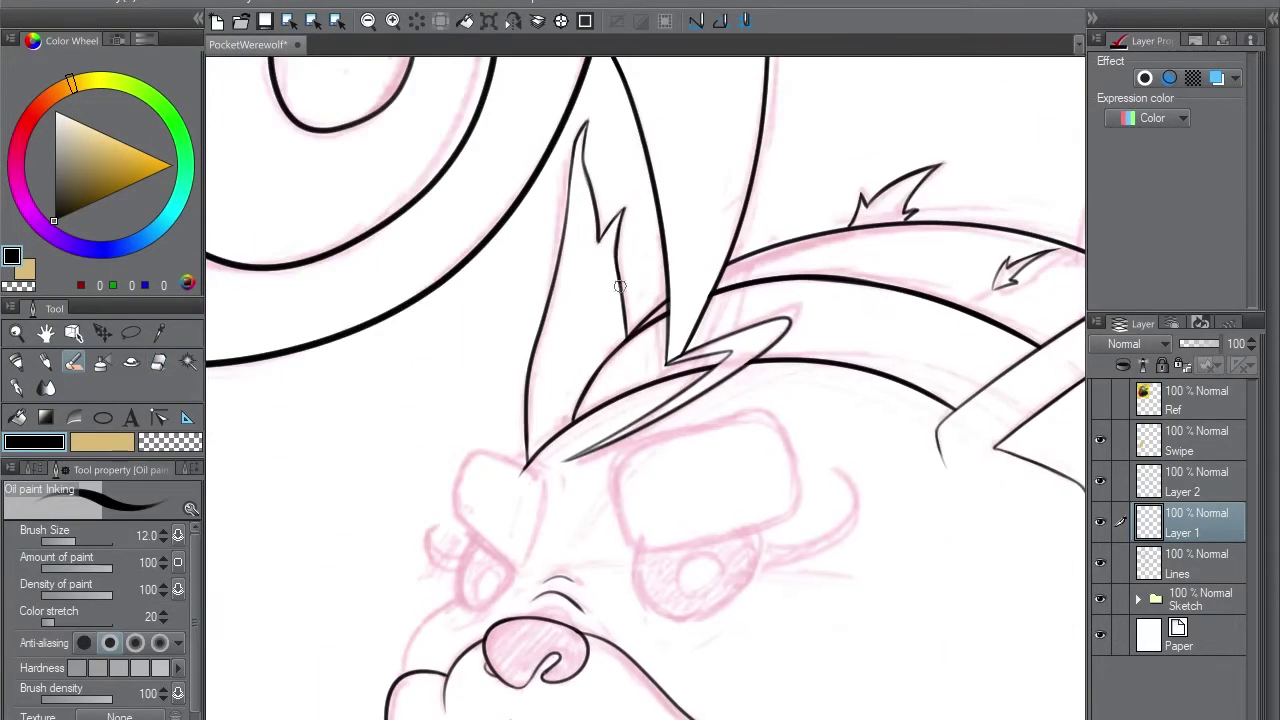
- Clean up the remaining arc overlaps with the Hard eraser and merge Layer 1 and Layer 2 into Lines
key("alt+bracketright")
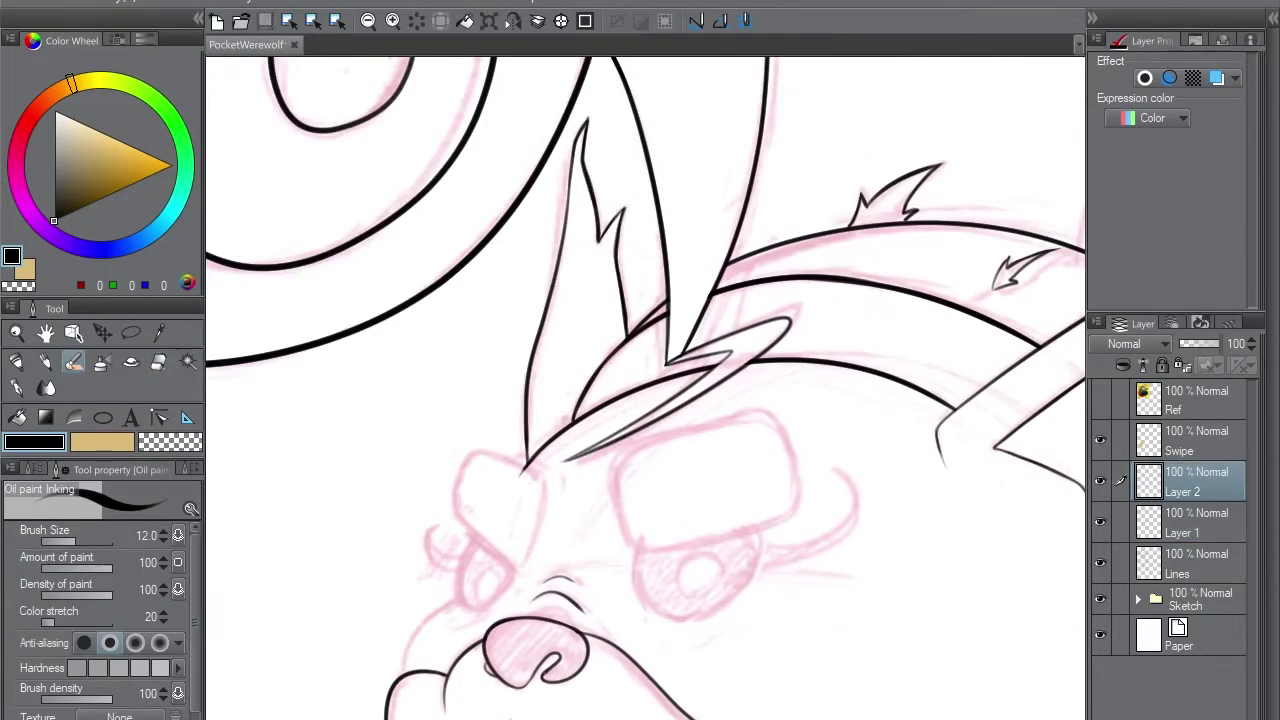
left_click_drag(1060, 590, 650, 410)
key("e")
key("alt+bracketleft")
key("alt+bracketright")
key("ctrl+e")
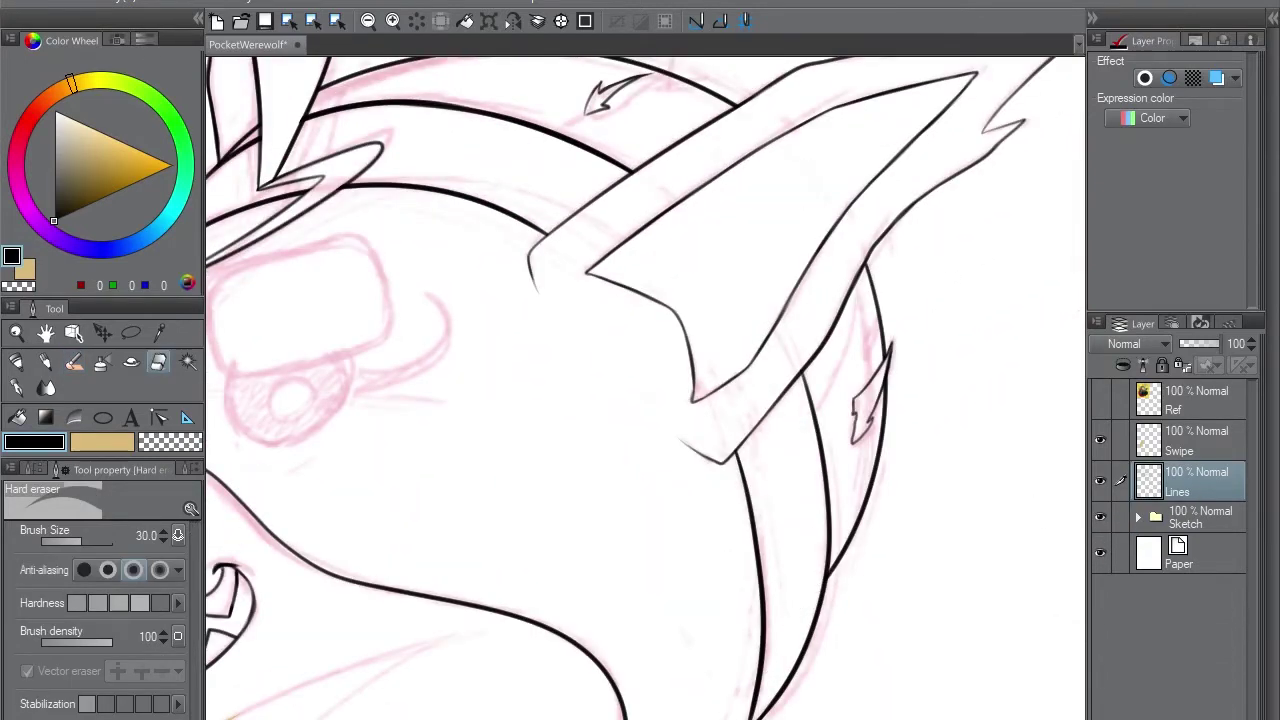
- Ink the lines joining the small tuft in front of the large ear to the outer and middle head arcs on a new layer
left_click_drag(698, 221, 823, 371)
key("p")
left_click_drag(742, 250, 690, 278)
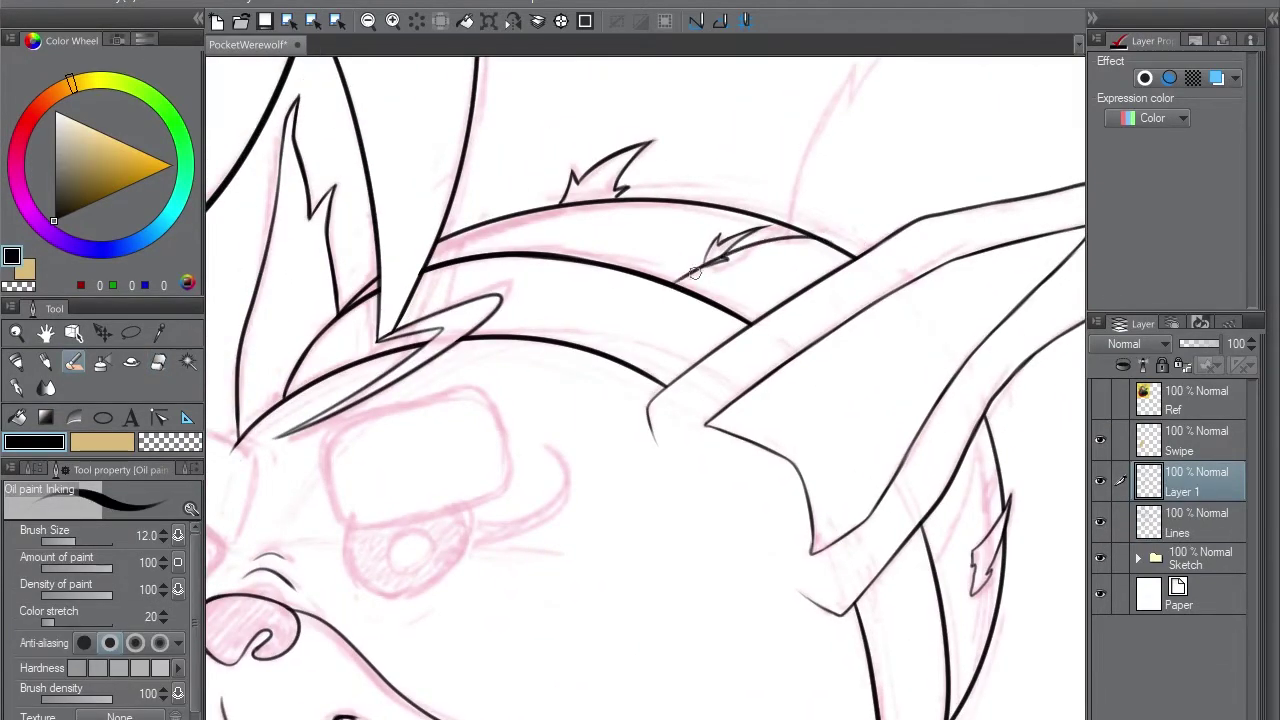
key("e")
key("p")
left_click_drag(732, 220, 852, 190)
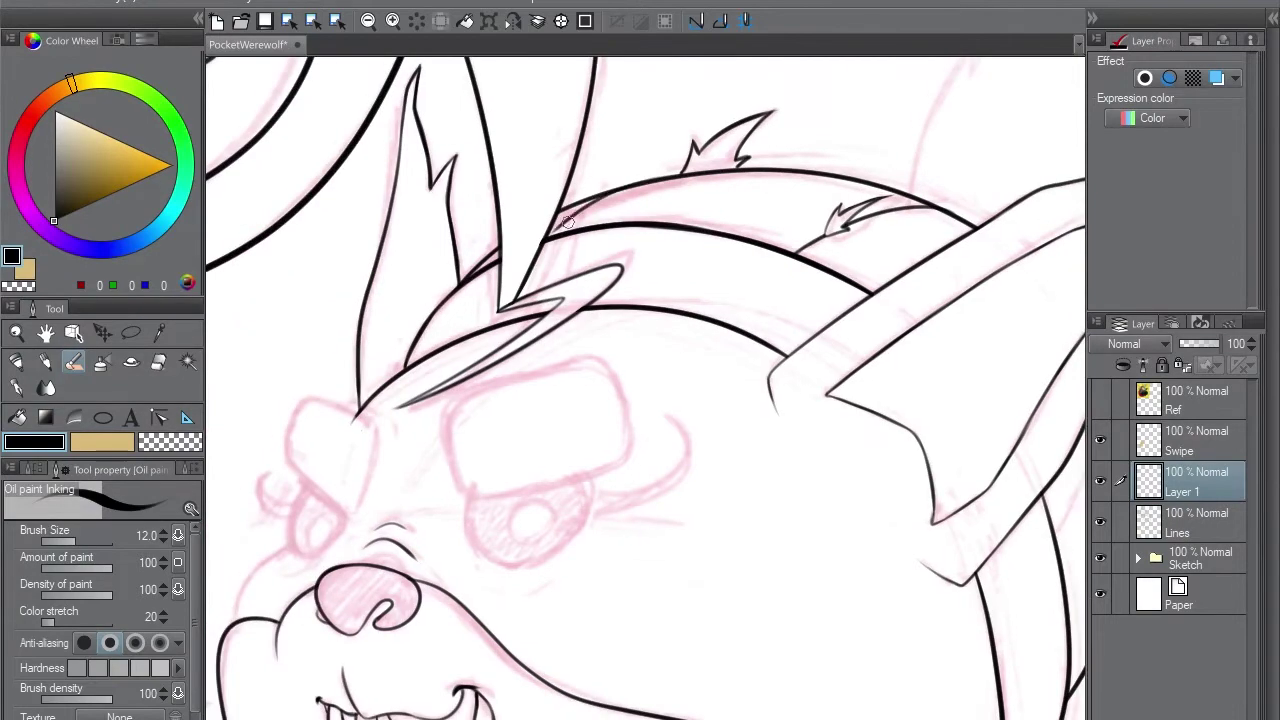
left_click_drag(600, 400, 465, 469)
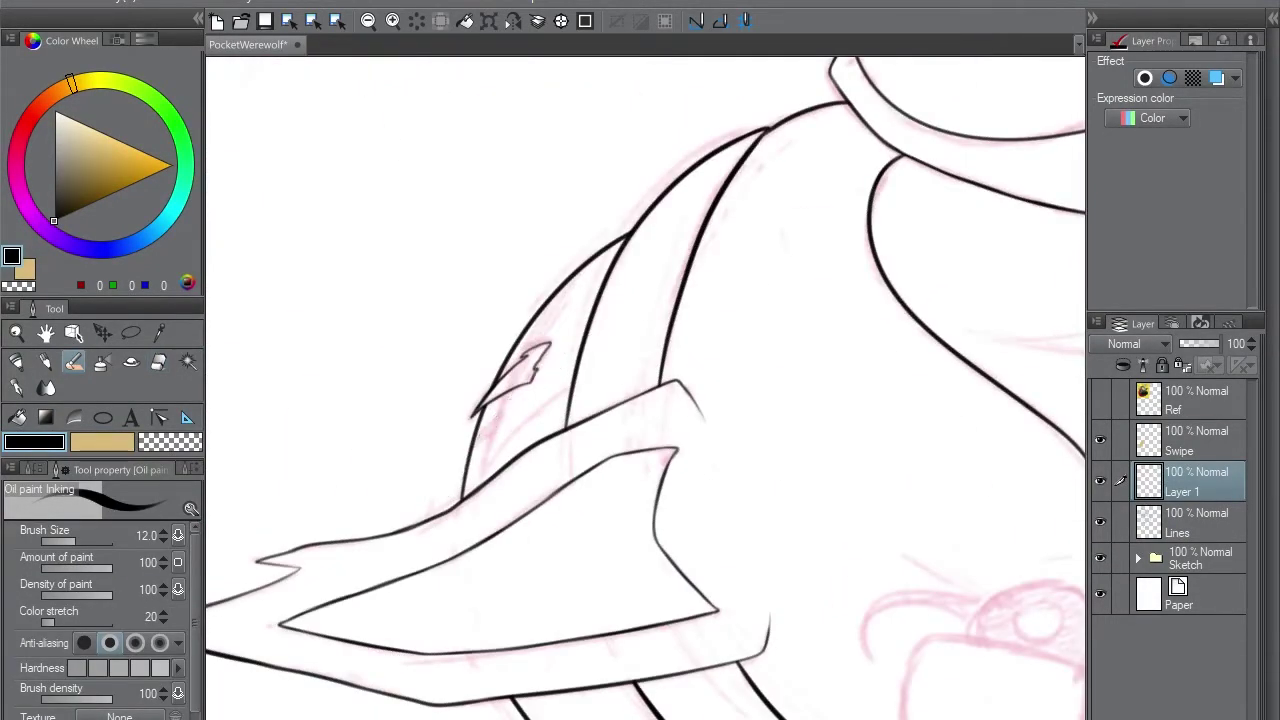
- Erase the head arc overlaps around the ears on Lines, merge Layer 1 into it and touch up the line joins
key("e")
left_click_drag(530, 365, 782, 343)
key("alt+bracketleft")
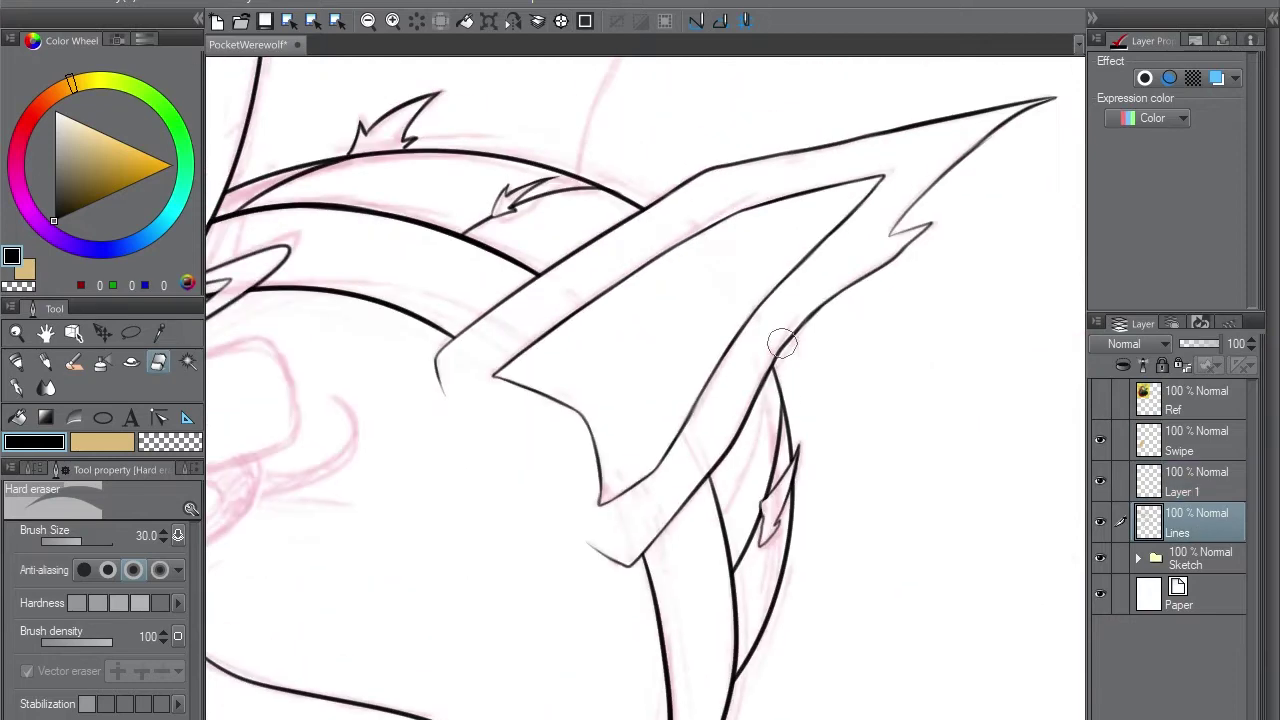
scroll(605, 185, "up", 2)
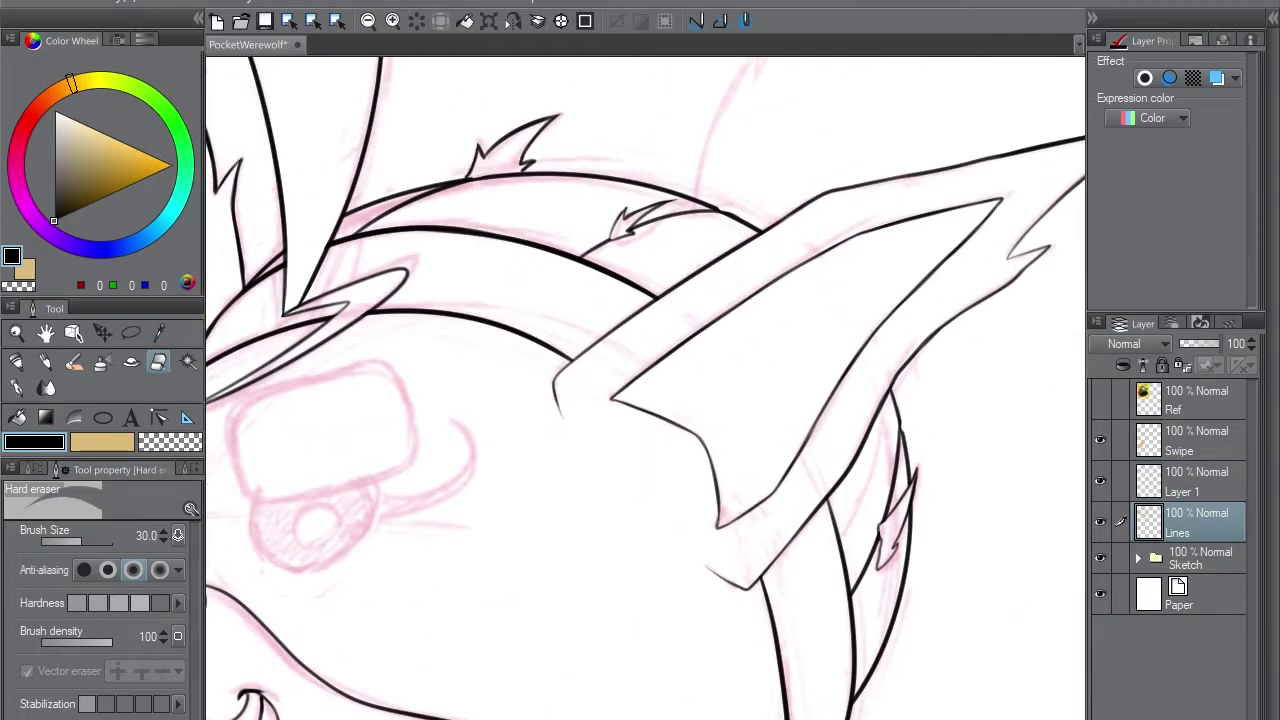
key("ctrl+e")
left_click_drag(720, 208, 805, 605)
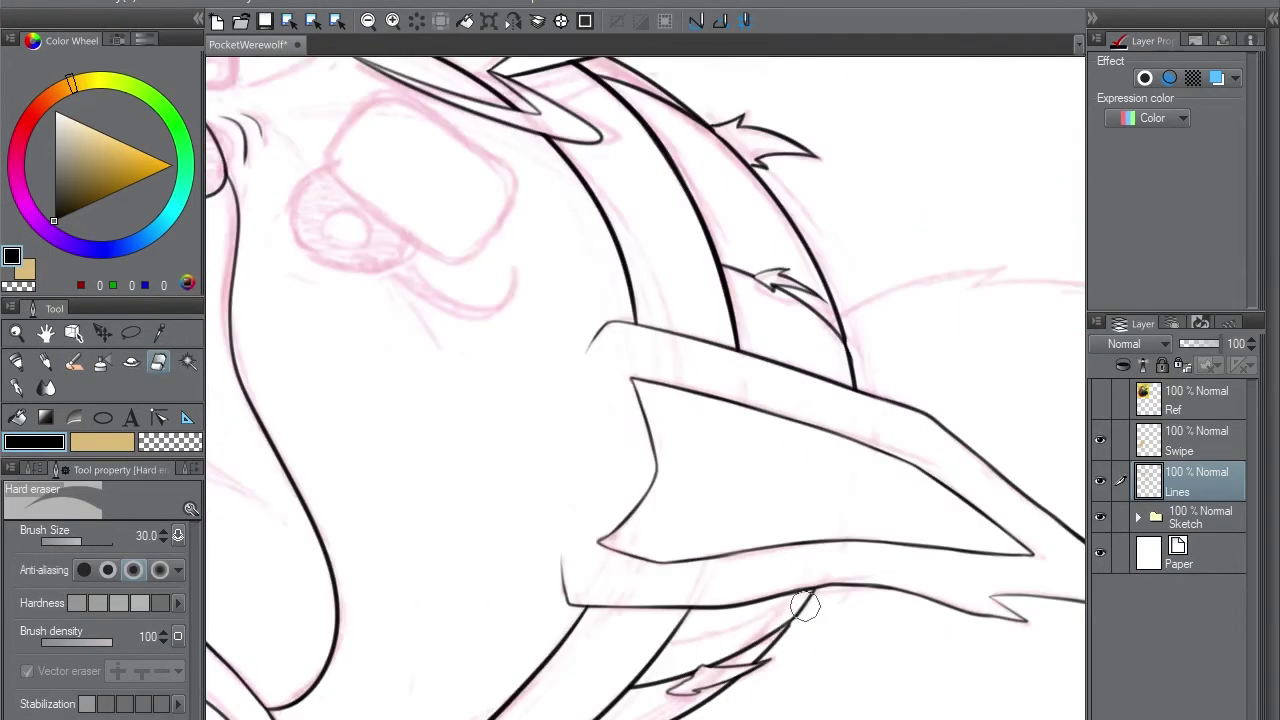
key("b")
left_click_drag(851, 351, 584, 292)
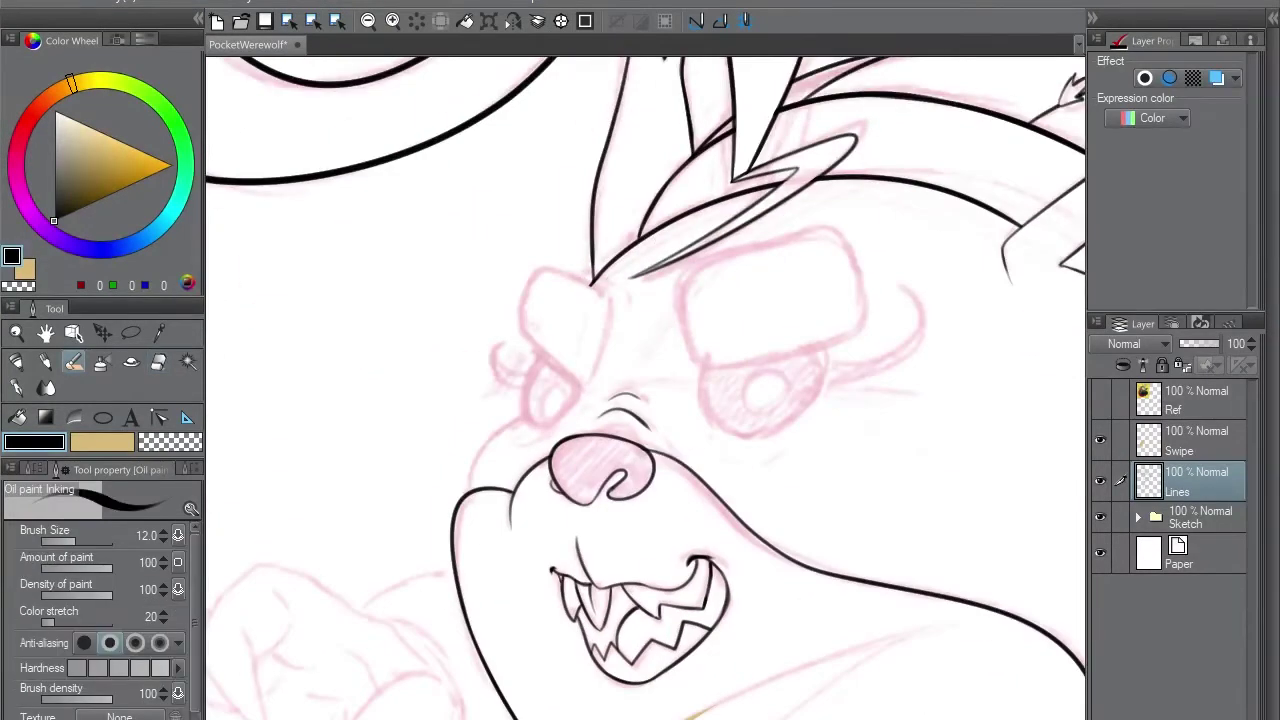
- Place a tilted rounded-rectangle ruler over the large eyebrow marking and adjust it to fit the sketch
key("u")
mouse_move(640, 380)
left_mouse_down()
mouse_move(683, 366)
mouse_move(757, 423)
left_mouse_up()
left_click(683, 366, "ctrl+shift")
left_click(686, 380)
key("o")
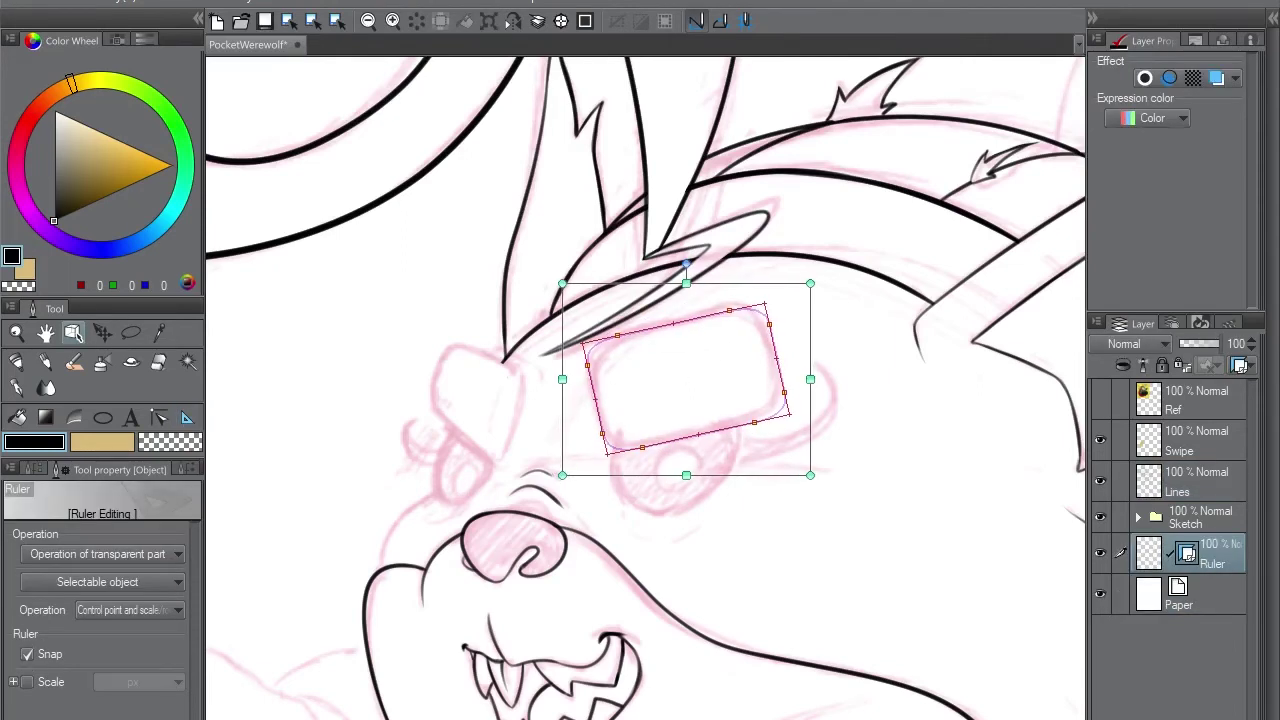
left_click_drag(686, 475, 683, 470)
key("Escape")
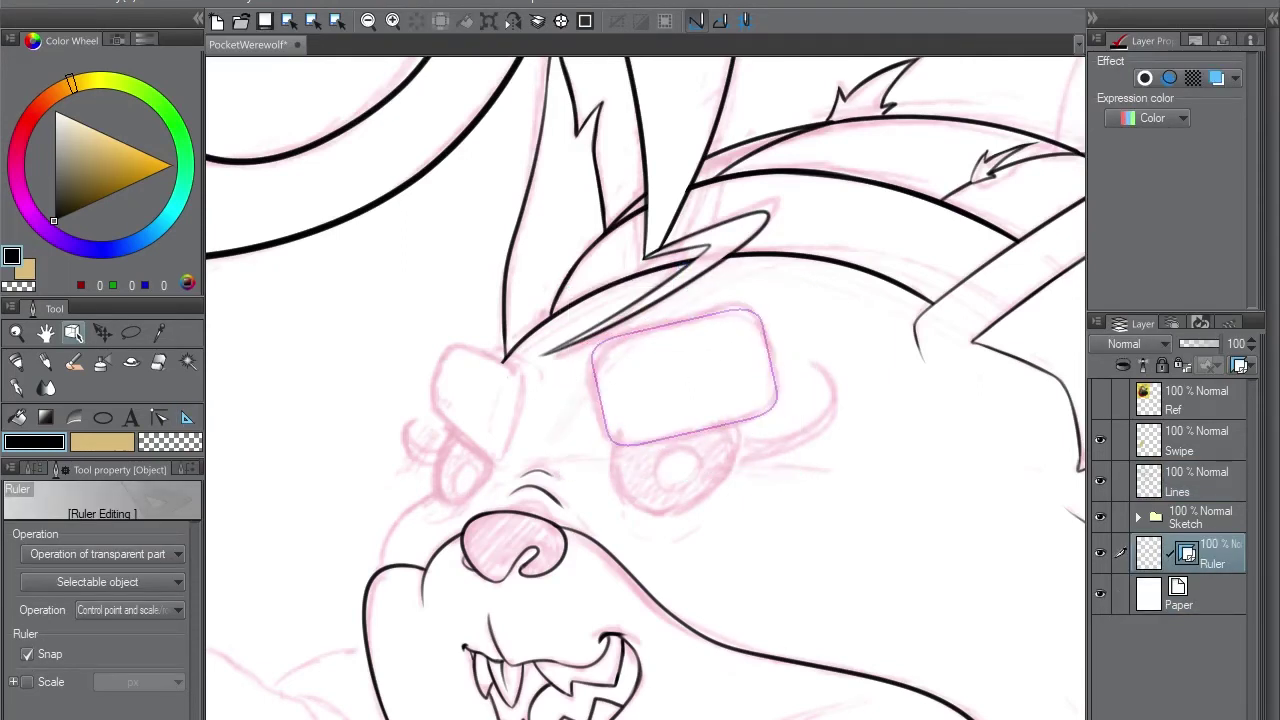
- Ink the large eyebrow marking's outline along the rounded-rectangle ruler with the Oil paint Inking brush
left_click(742, 322)
key("b")
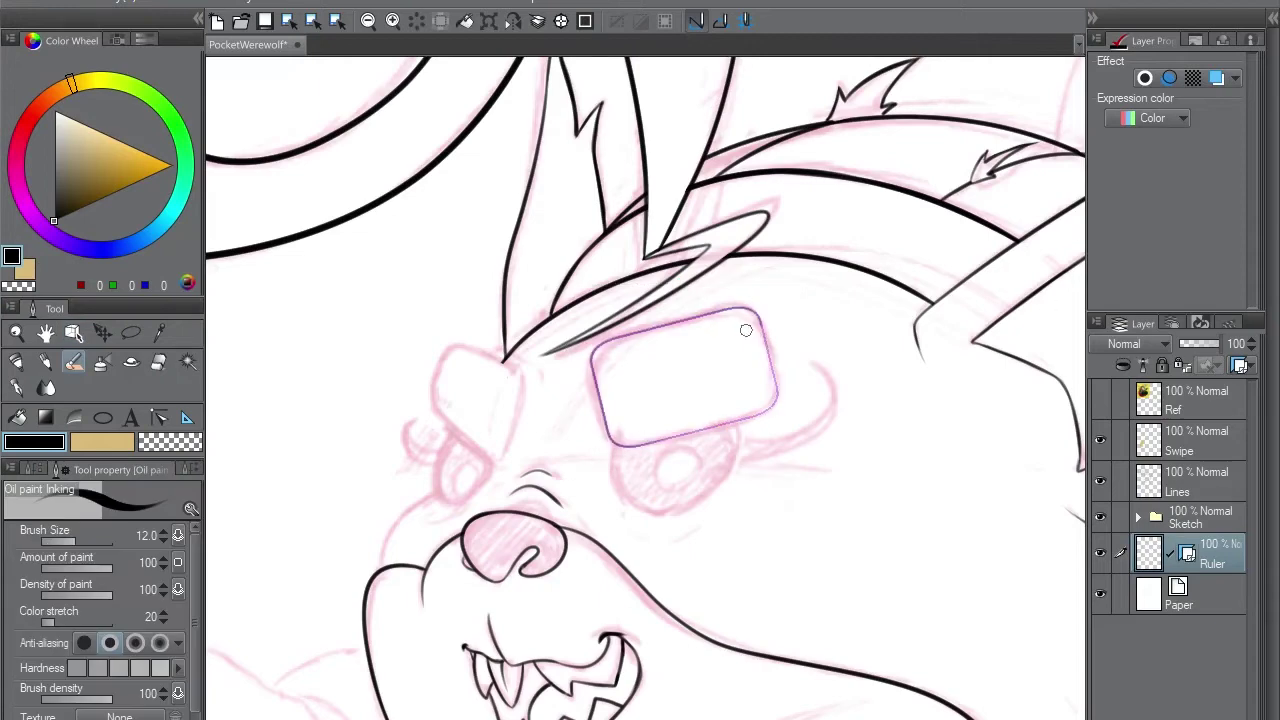
mouse_move(746, 330)
left_mouse_down()
mouse_move(770, 430)
mouse_move(755, 310)
left_mouse_up()
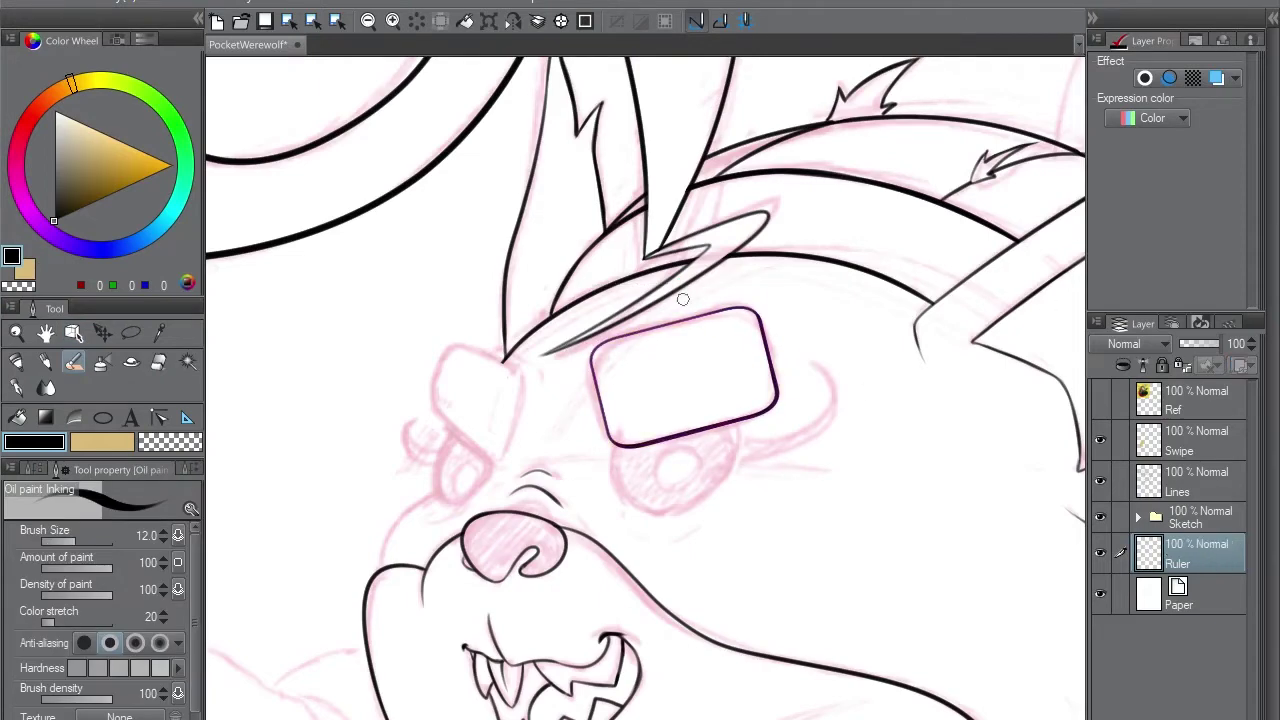
- Duplicate the inked eyebrow rectangle, flip it horizontally and distort it to fit the small far eyebrow marking
key("ctrl+j")
key("ctrl+t")
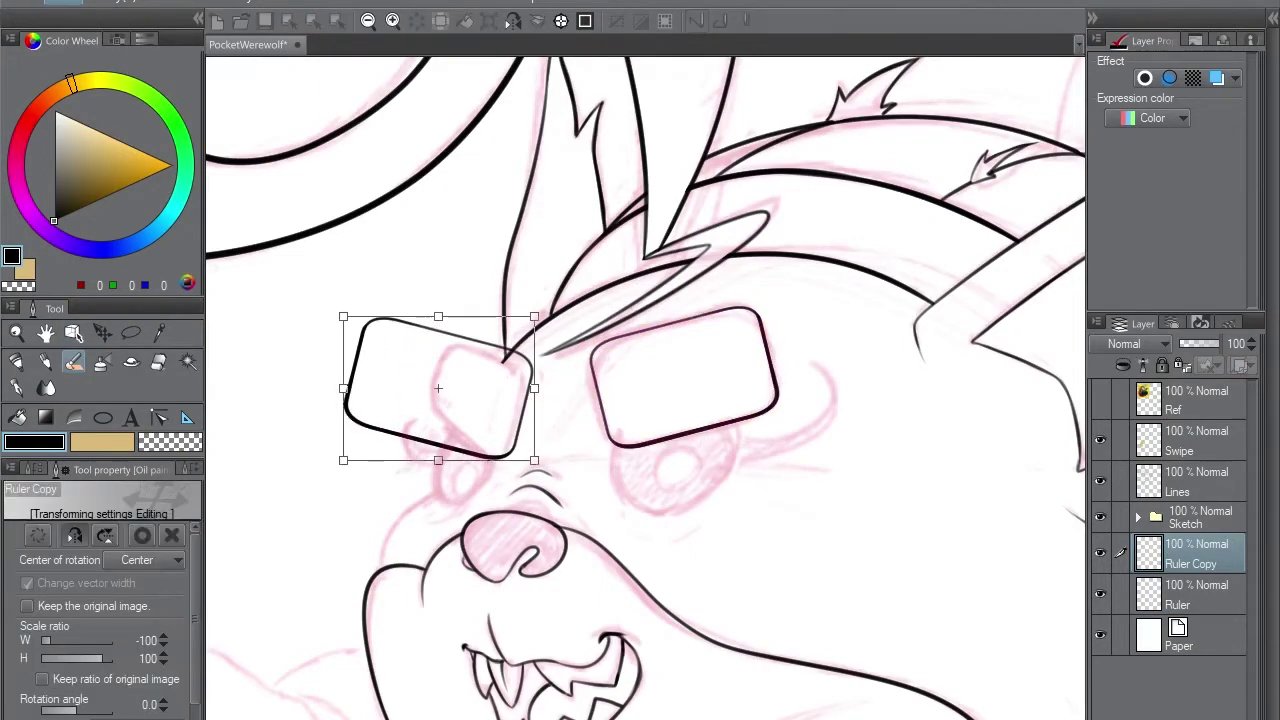
key("Return")
key("ctrl+t")
left_click_drag(343, 316, 447, 338)
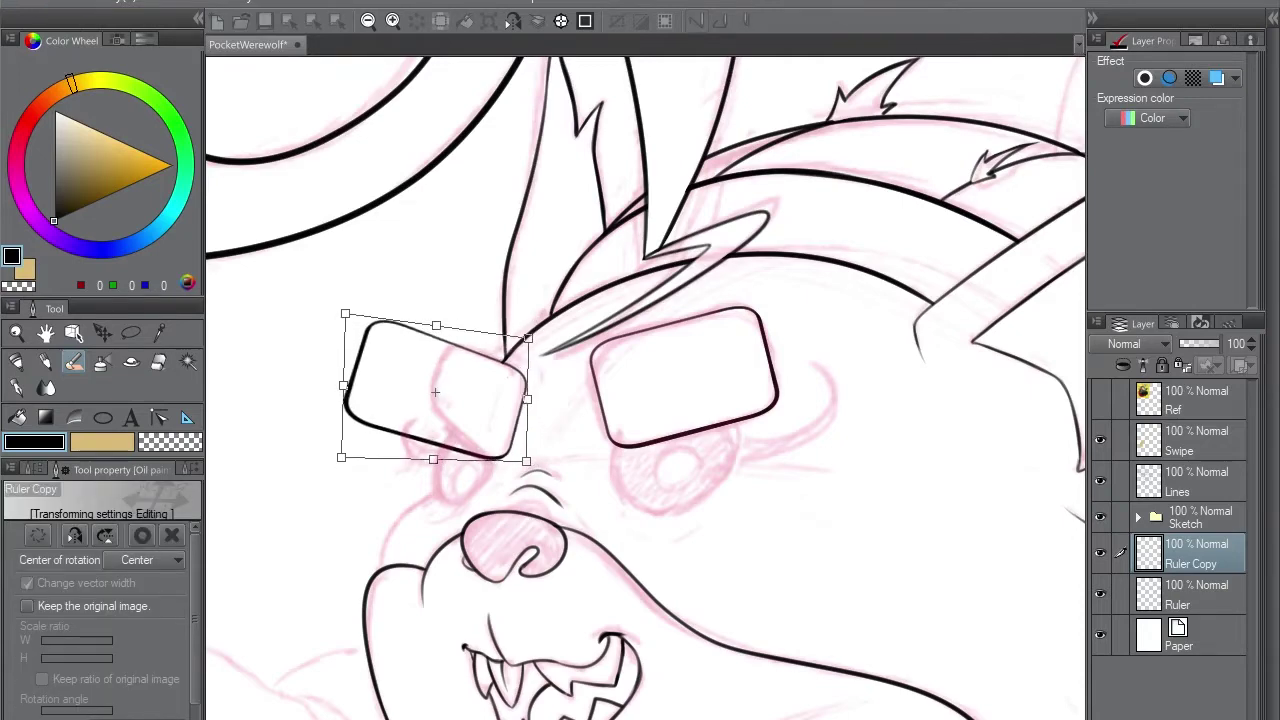
mouse_move(343, 460)
left_mouse_down()
mouse_move(377, 423)
mouse_move(431, 438)
left_mouse_up()
left_click_drag(447, 338, 438, 341)
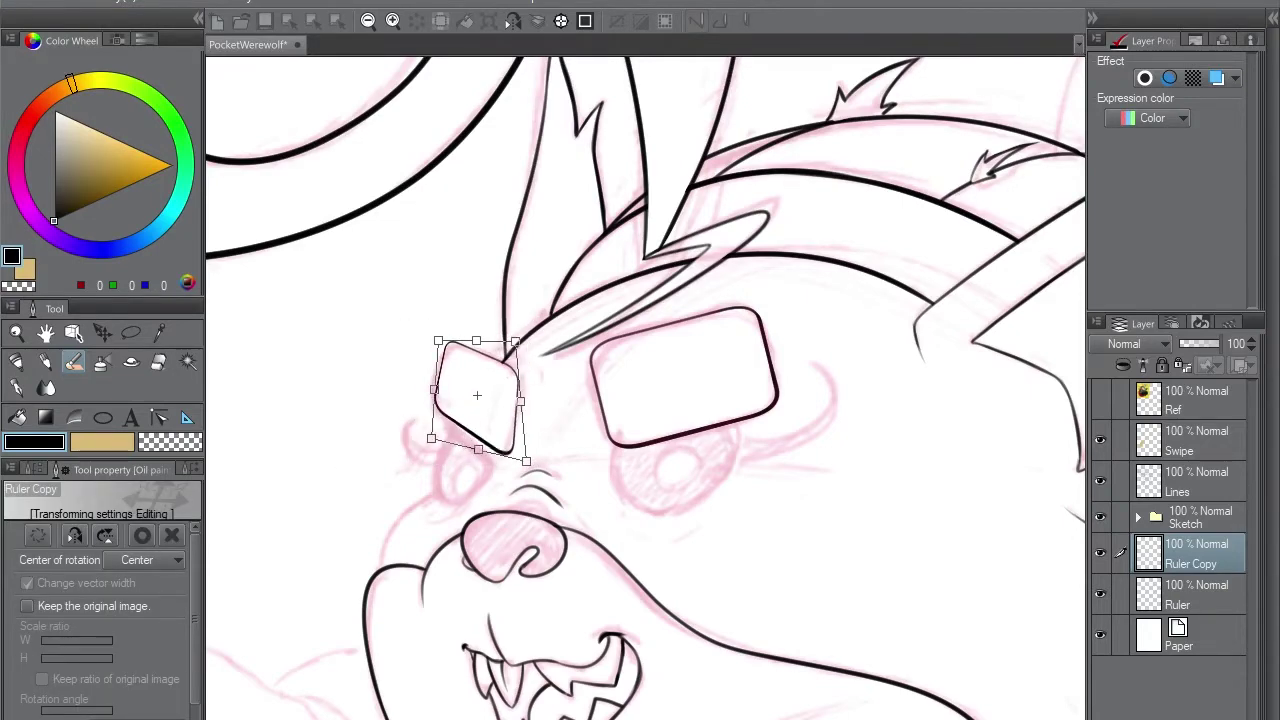
key("Return")
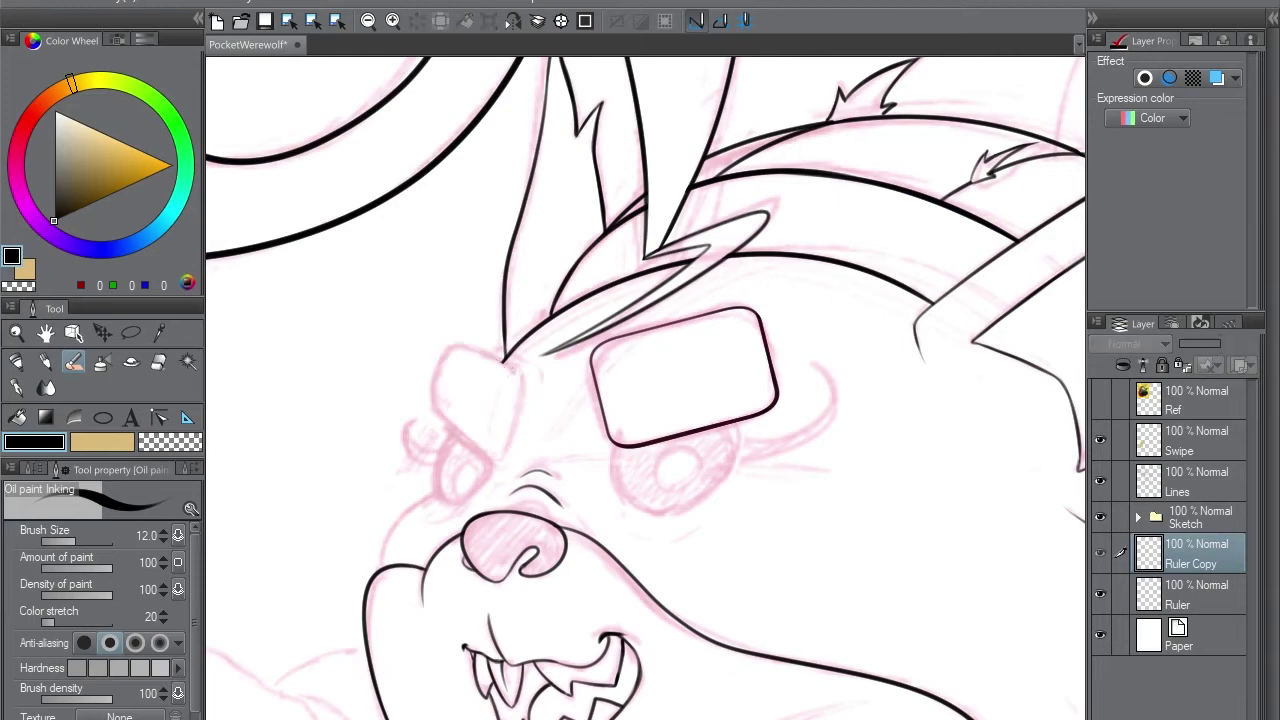
- Merge Ruler Copy into Ruler, move the merged layer above Lines and add a new layer over it
key("ctrl+e")
left_click_drag(1190, 553, 1190, 465)
left_click(305, 389)
key("ctrl+shift+n")
key("b")
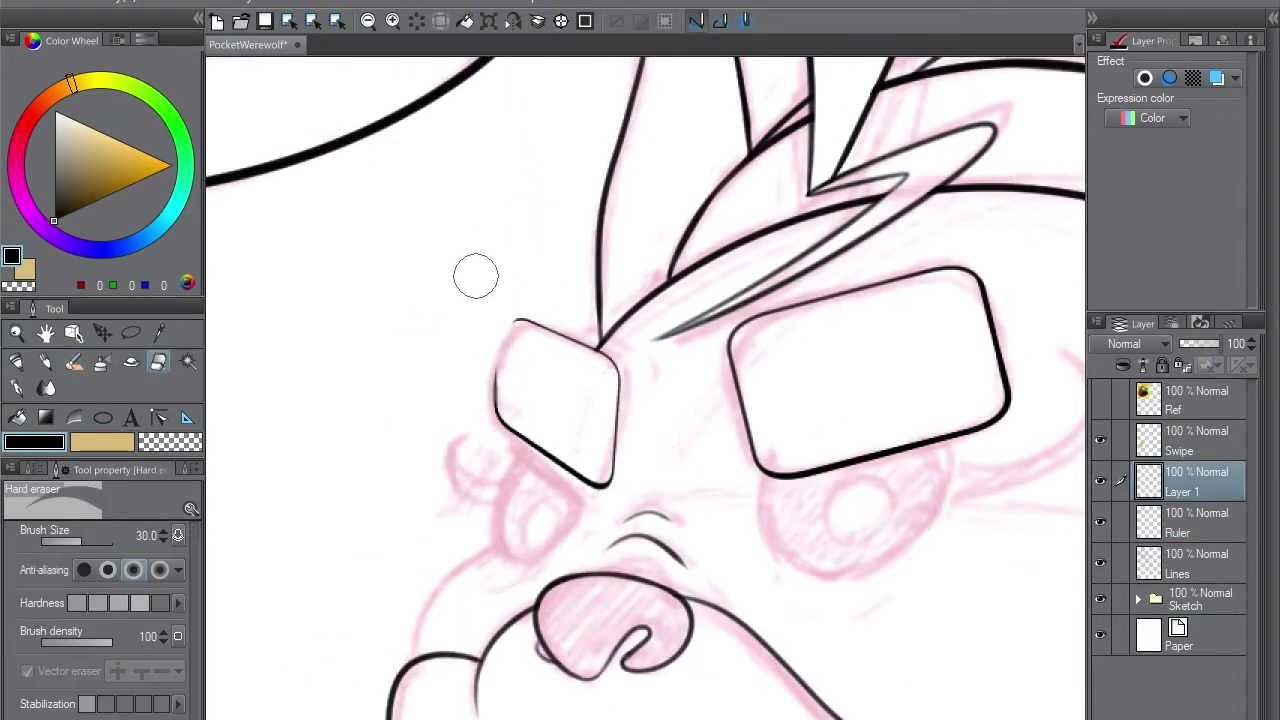
- Rework the small eyebrow marking's edges with the Hard eraser and inking brush, adding a thin contour along its inner side
left_click_drag(516, 320, 496, 378)
mouse_move(577, 291)
left_mouse_down()
mouse_move(652, 330)
mouse_move(680, 416)
left_mouse_up()
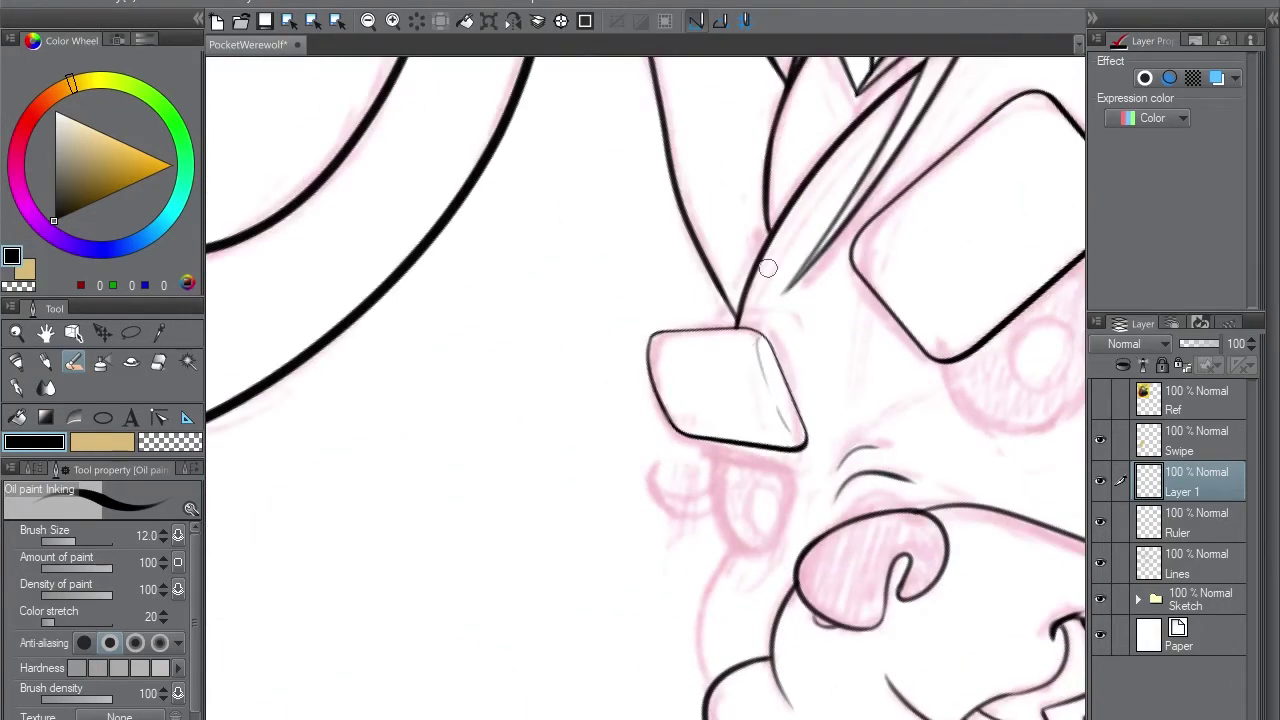
scroll(767, 268, "down", 3)
scroll(729, 171, "up", 3)
key("p")
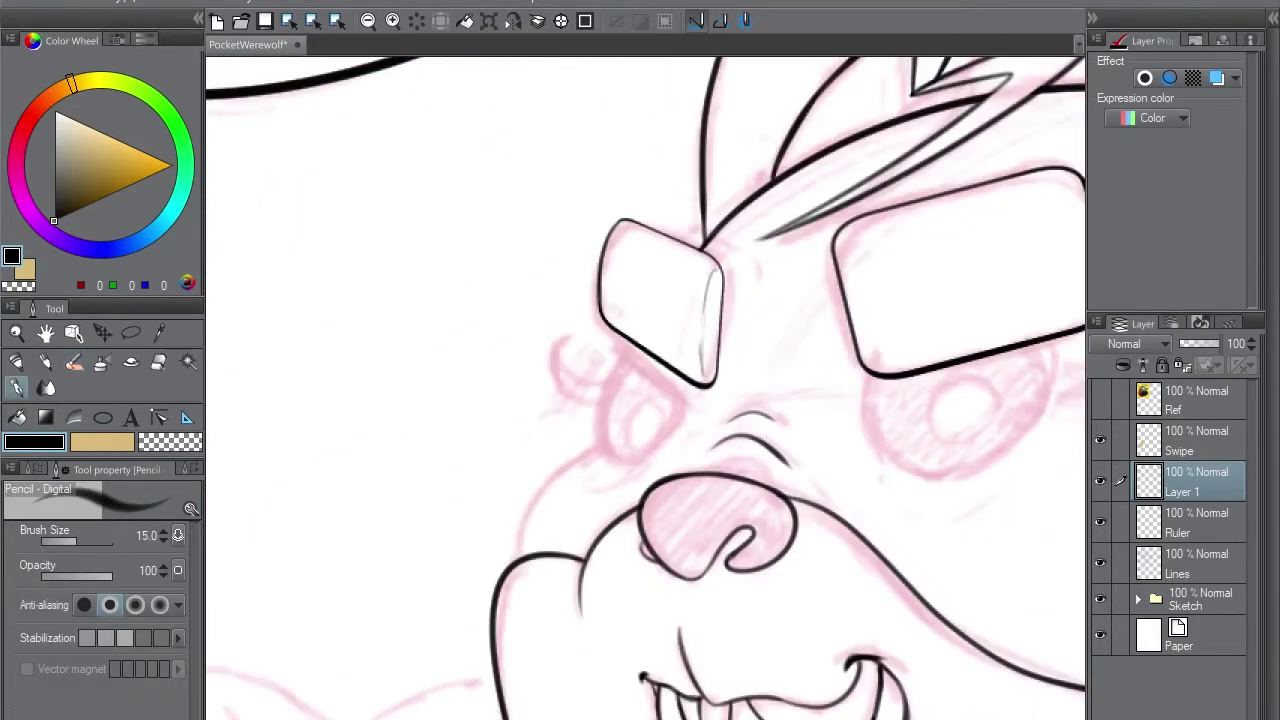
key("b")
scroll(925, 180, "down", 2)
scroll(810, 408, "up", 4)
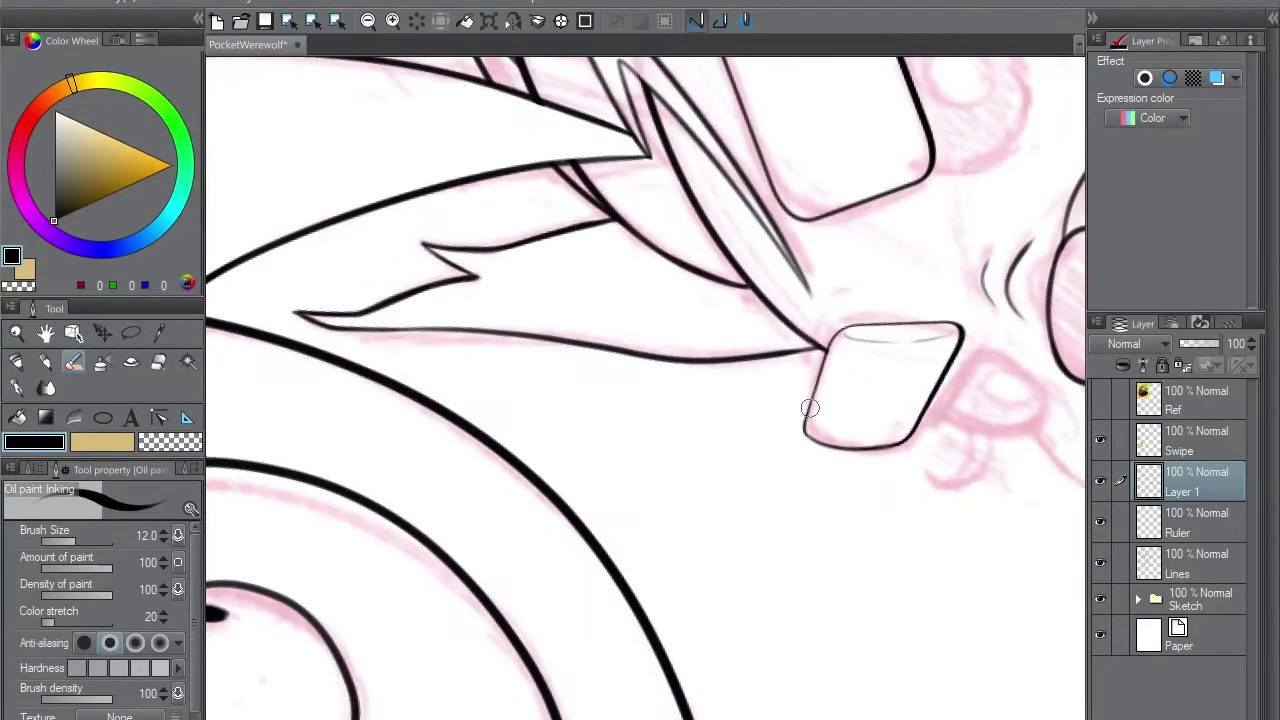
left_click_drag(805, 432, 822, 356)
scroll(732, 358, "up", 2)
left_click_drag(731, 358, 736, 462)
scroll(731, 360, "up", 2)
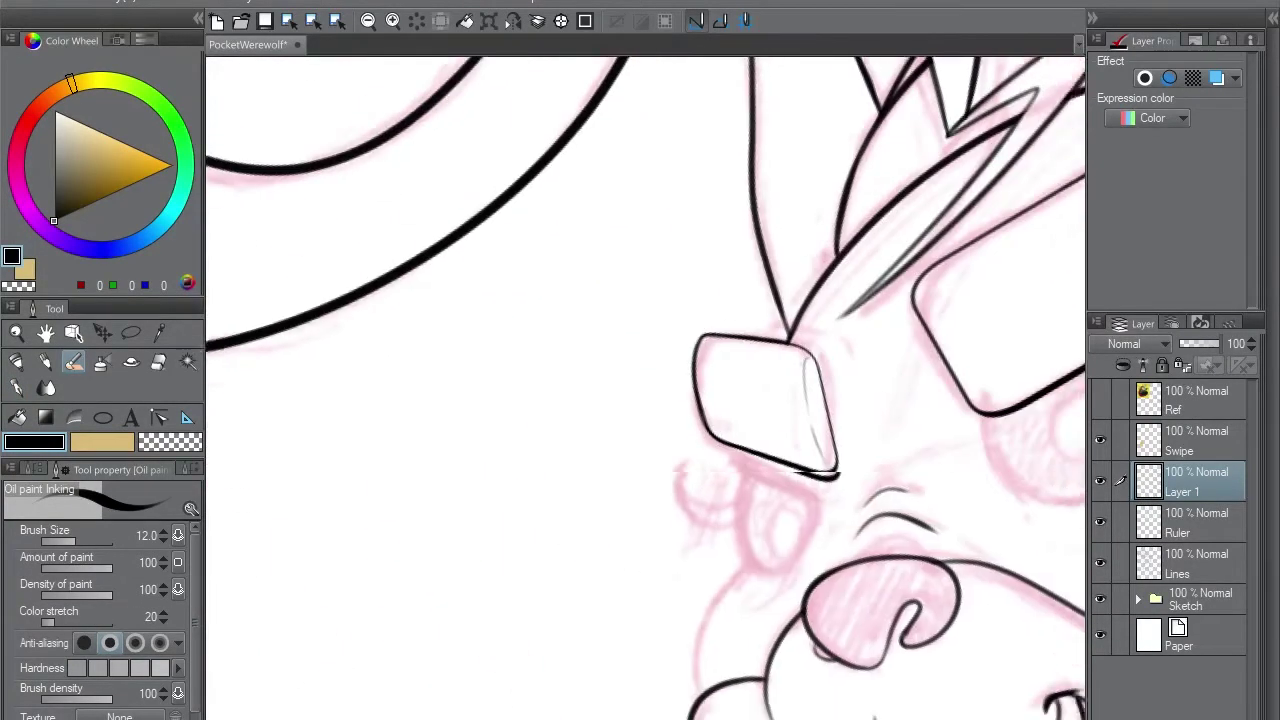
- Ink the small far eye's outline below its eyebrow marking and the cheek curve running down to the muzzle
scroll(731, 360, "up", 2)
left_click_drag(733, 280, 700, 385)
scroll(720, 380, "up", 2)
left_click_drag(594, 482, 575, 574)
scroll(769, 341, "up", 3)
key("ctrl+z")
mouse_move(712, 422)
left_mouse_down()
mouse_move(768, 356)
mouse_move(610, 448)
left_mouse_up()
scroll(812, 398, "up", 2)
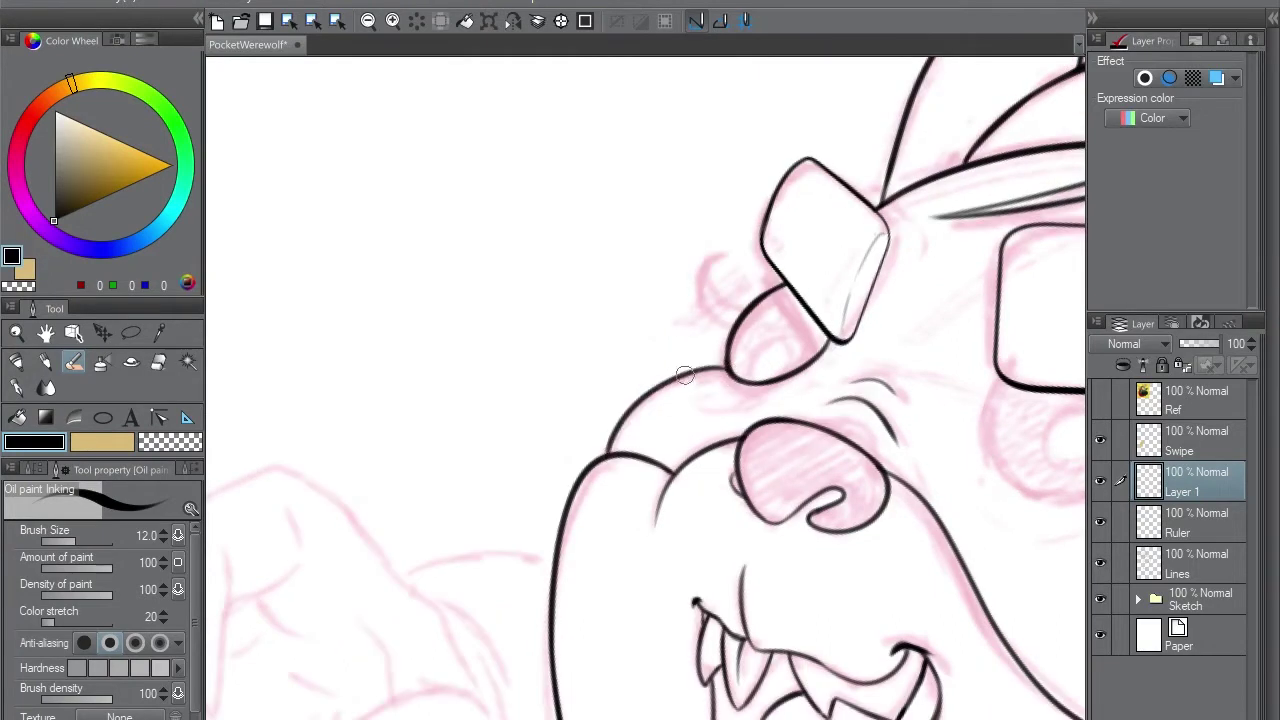
- Ink the curled eyelash at the outer corner of the small far eye
mouse_move(730, 252)
left_mouse_down()
mouse_move(712, 305)
mouse_move(742, 300)
mouse_move(526, 294)
mouse_move(397, 337)
left_mouse_up()
key("ctrl+z")
scroll(760, 274, "up", 6)
scroll(727, 509, "down", 6)
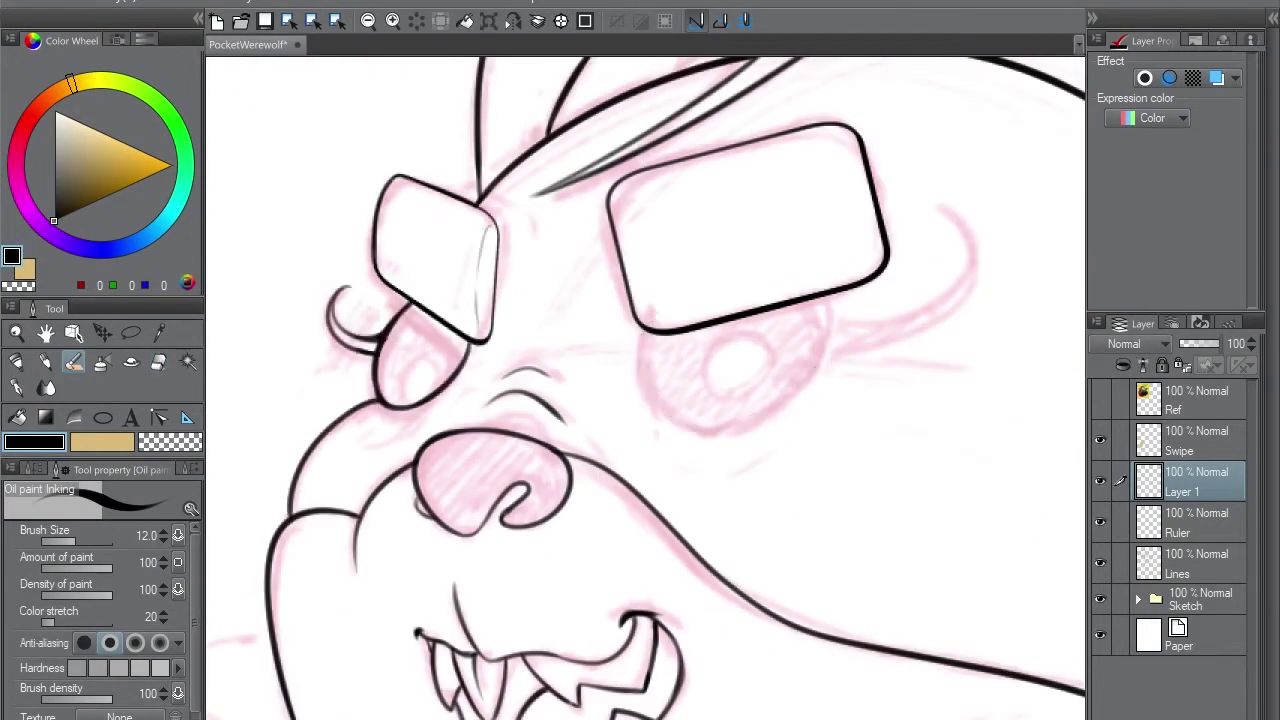
- Ink the large eye's rounded outline under its eyebrow marking and the long curved eyelash at its outer corner
mouse_move(652, 322)
left_mouse_down()
mouse_move(643, 369)
mouse_move(690, 425)
left_mouse_up()
scroll(700, 380, "up", 6)
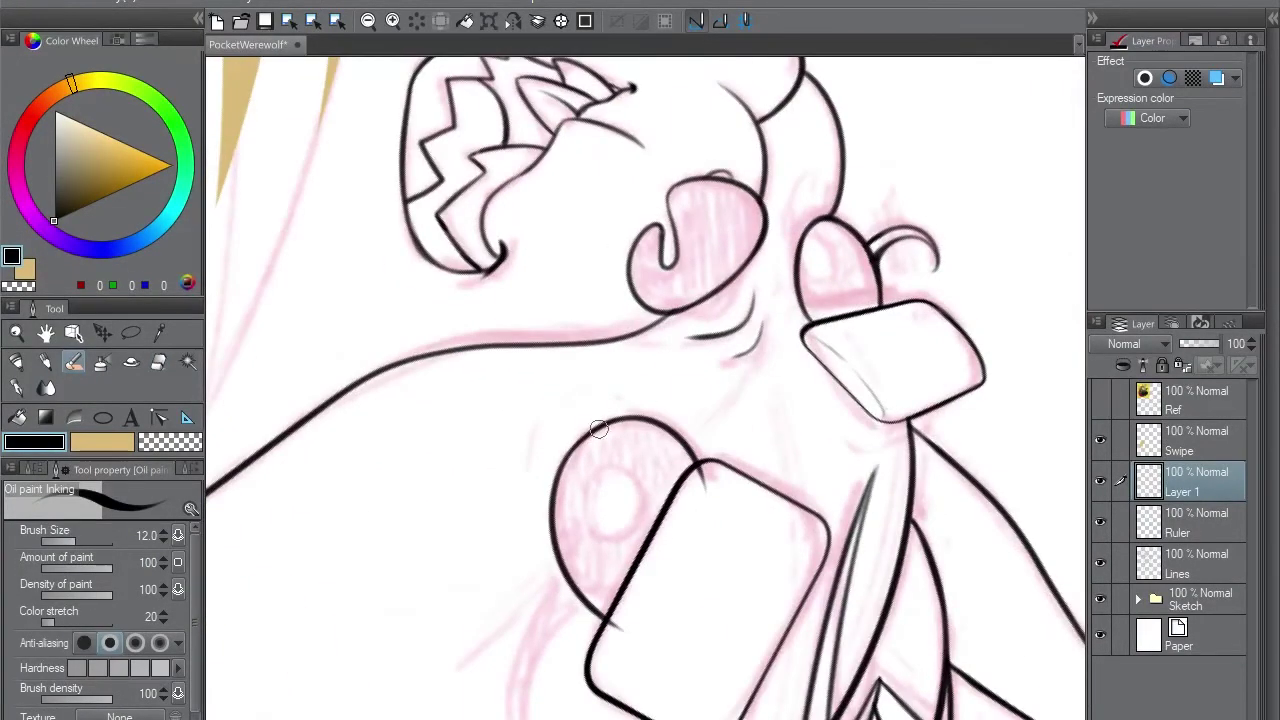
scroll(526, 397, "down", 1)
mouse_move(575, 648)
left_mouse_down()
mouse_move(591, 492)
mouse_move(509, 609)
left_mouse_up()
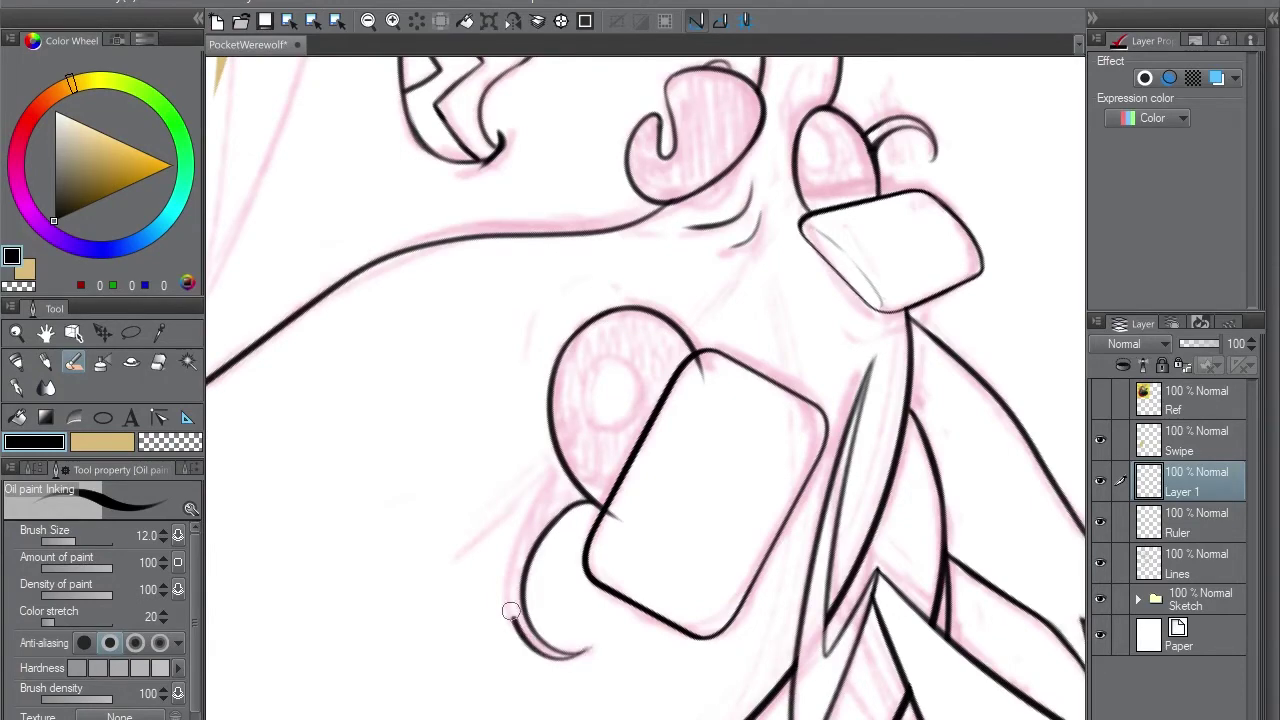
key("ctrl+z")
left_click_drag(530, 655, 566, 480)
- Erase the eye outline overlapping the large eyebrow marking and ink an oval pupil with a small highlight in each eye
scroll(566, 400, "down", 6)
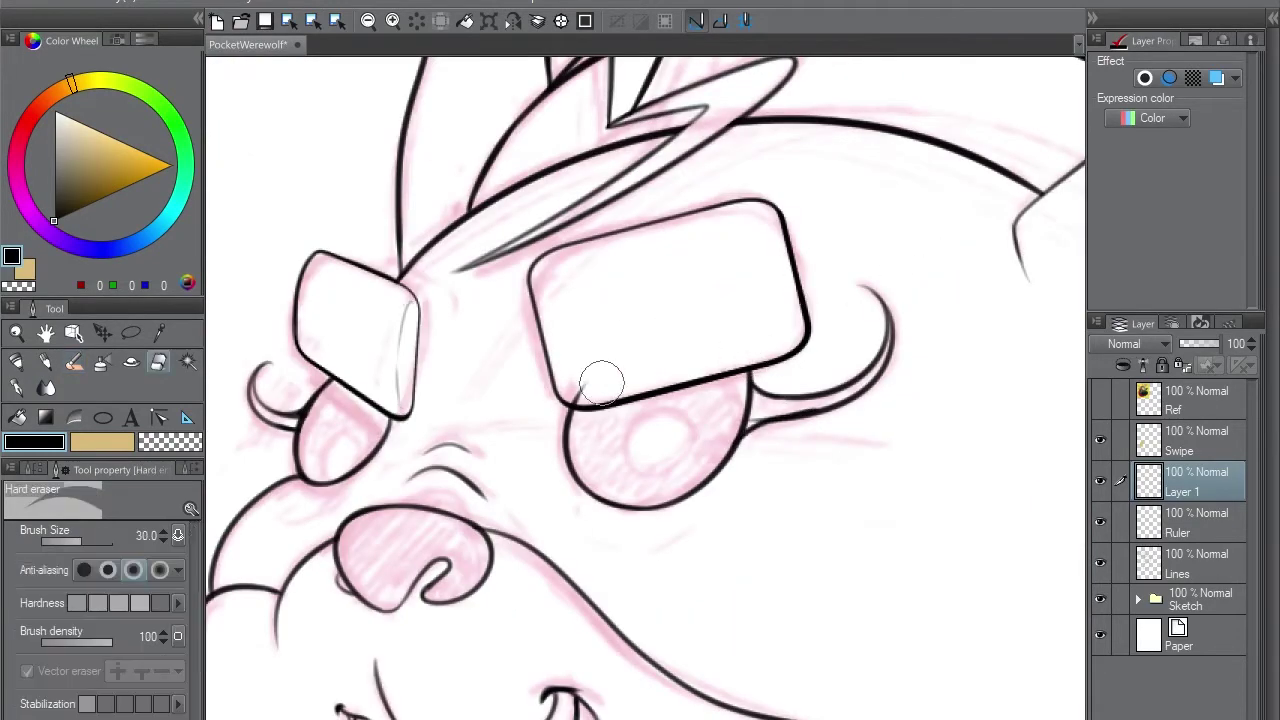
left_click_drag(527, 397, 720, 320)
left_click_drag(851, 383, 834, 391)
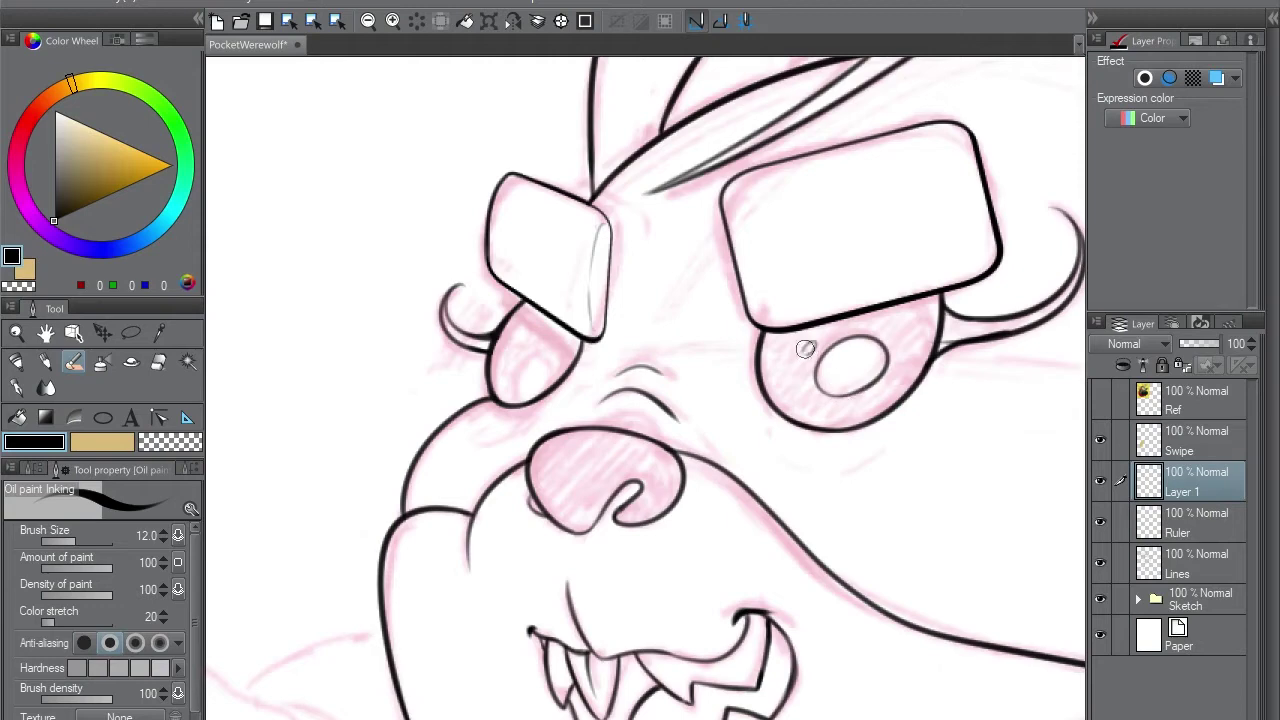
left_click_drag(806, 348, 890, 303)
mouse_move(630, 292)
left_mouse_down()
mouse_move(618, 339)
mouse_move(603, 290)
left_mouse_up()
left_click_drag(553, 389, 367, 326)
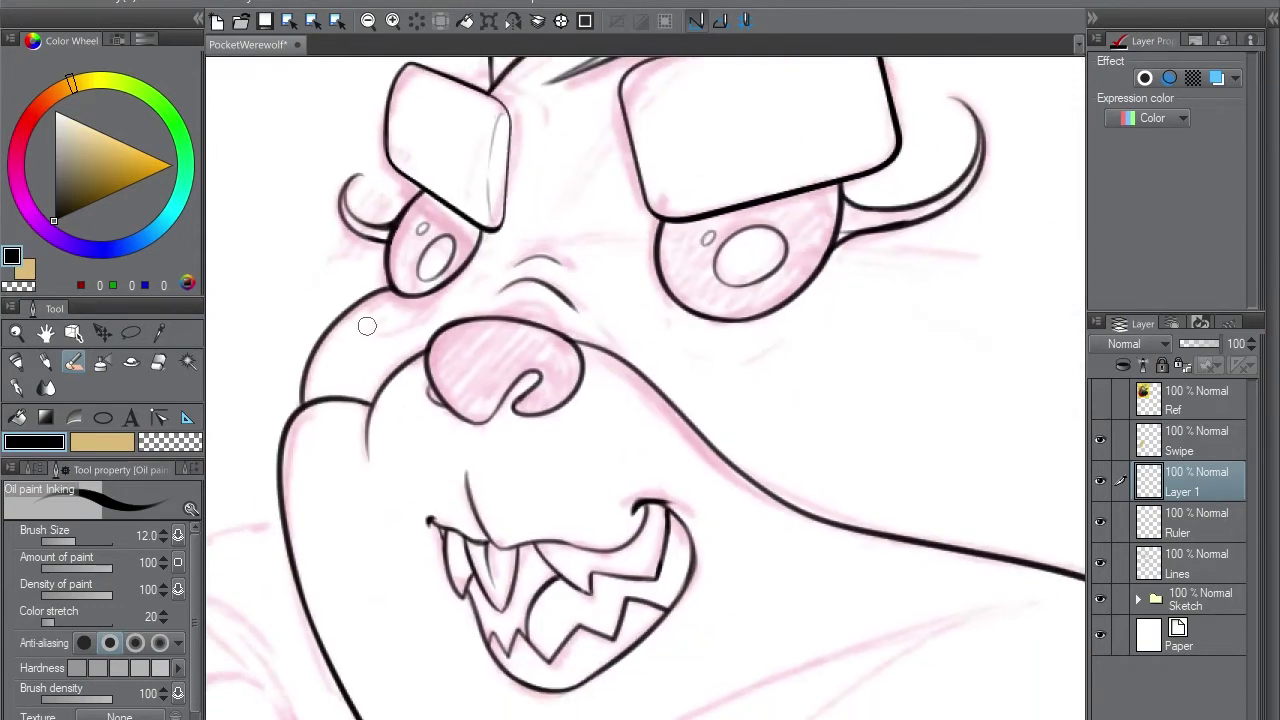
- Draw faint creases under both eyes with the Digital Pencil and save the file
key("p")
left_click_drag(660, 296, 694, 350)
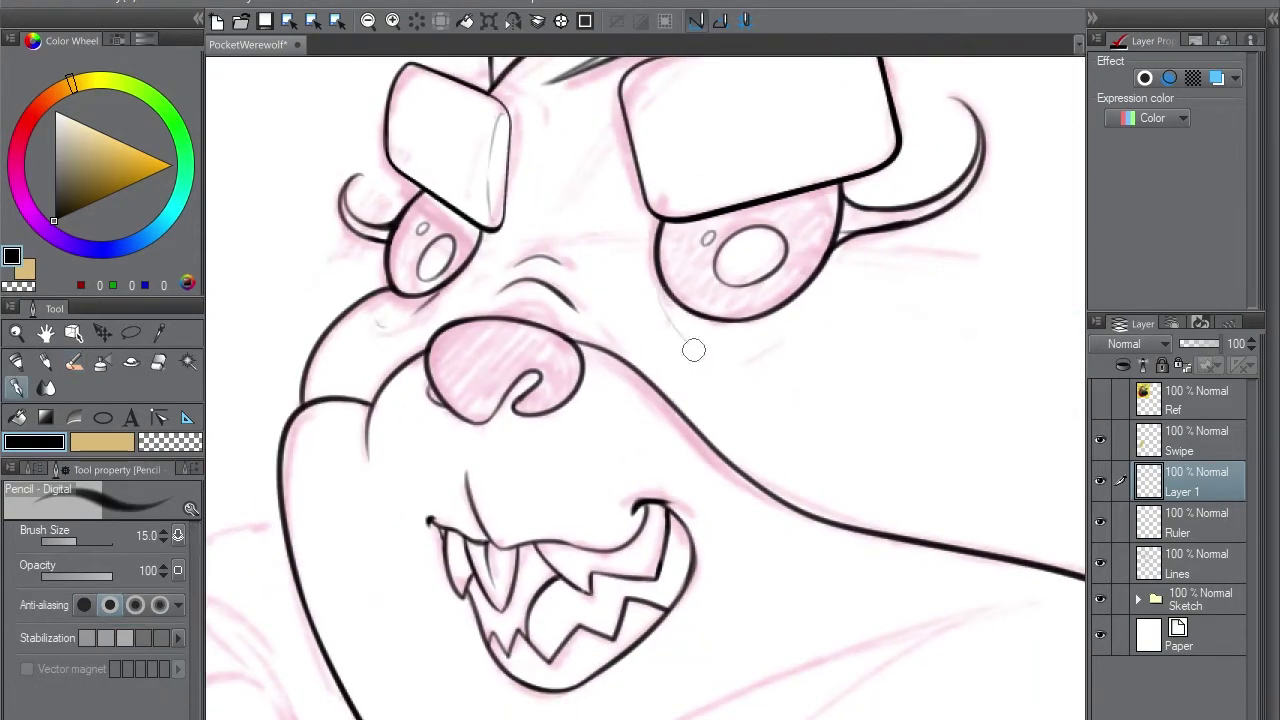
key("ctrl+s")
key("b")
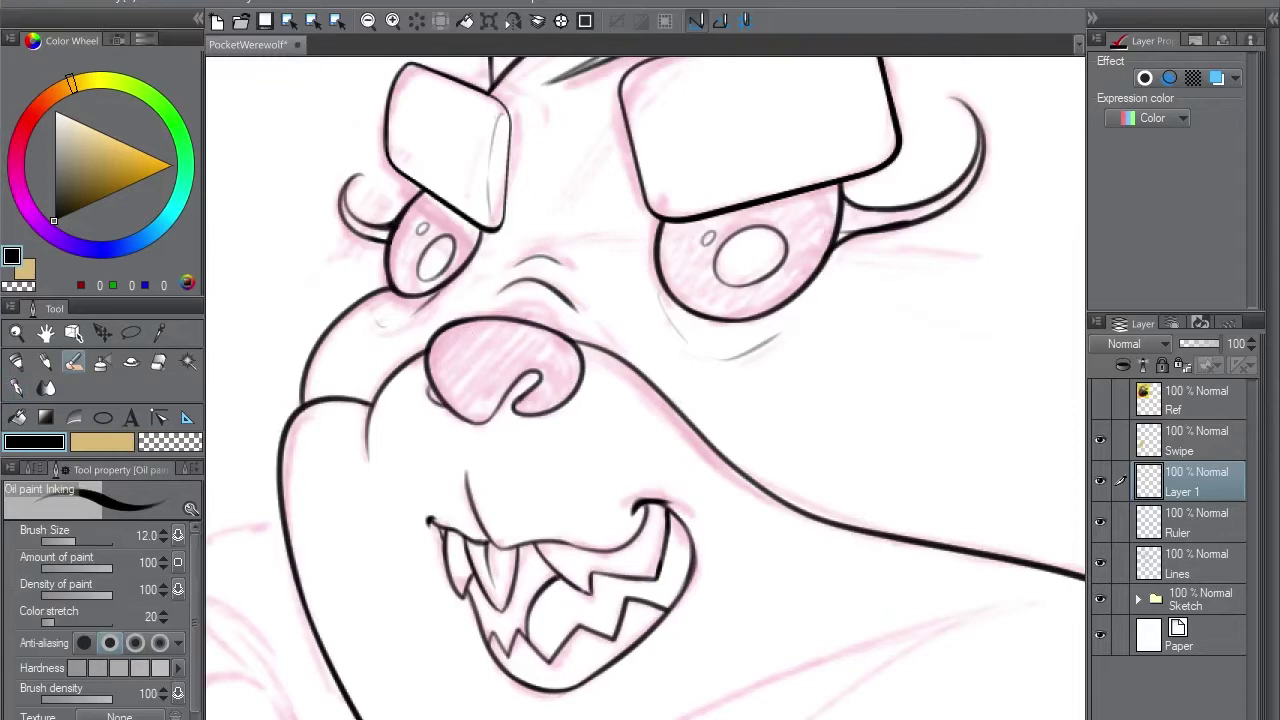
- Ink an oval highlight on the nose and a short line at the back of the mouth, and save the file
left_click_drag(432, 352, 480, 322)
mouse_move(641, 228)
left_mouse_down()
mouse_move(811, 158)
mouse_move(831, 108)
left_mouse_up()
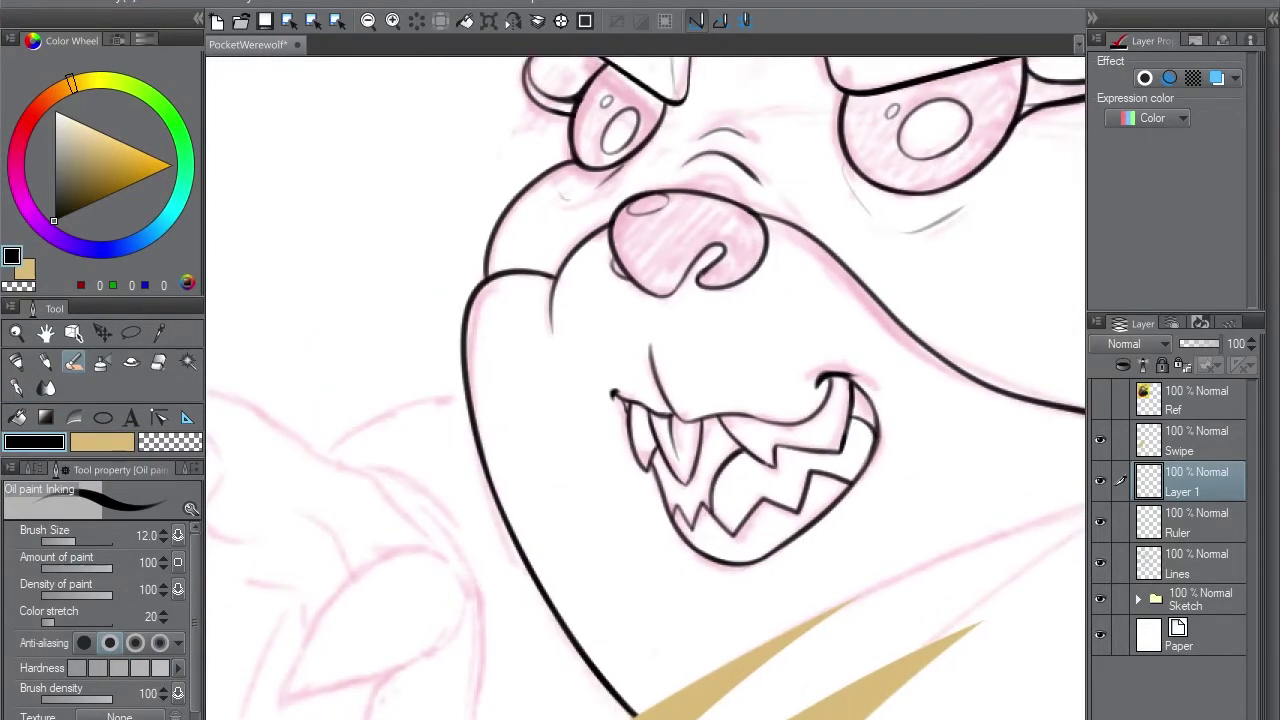
key("ctrl+s")
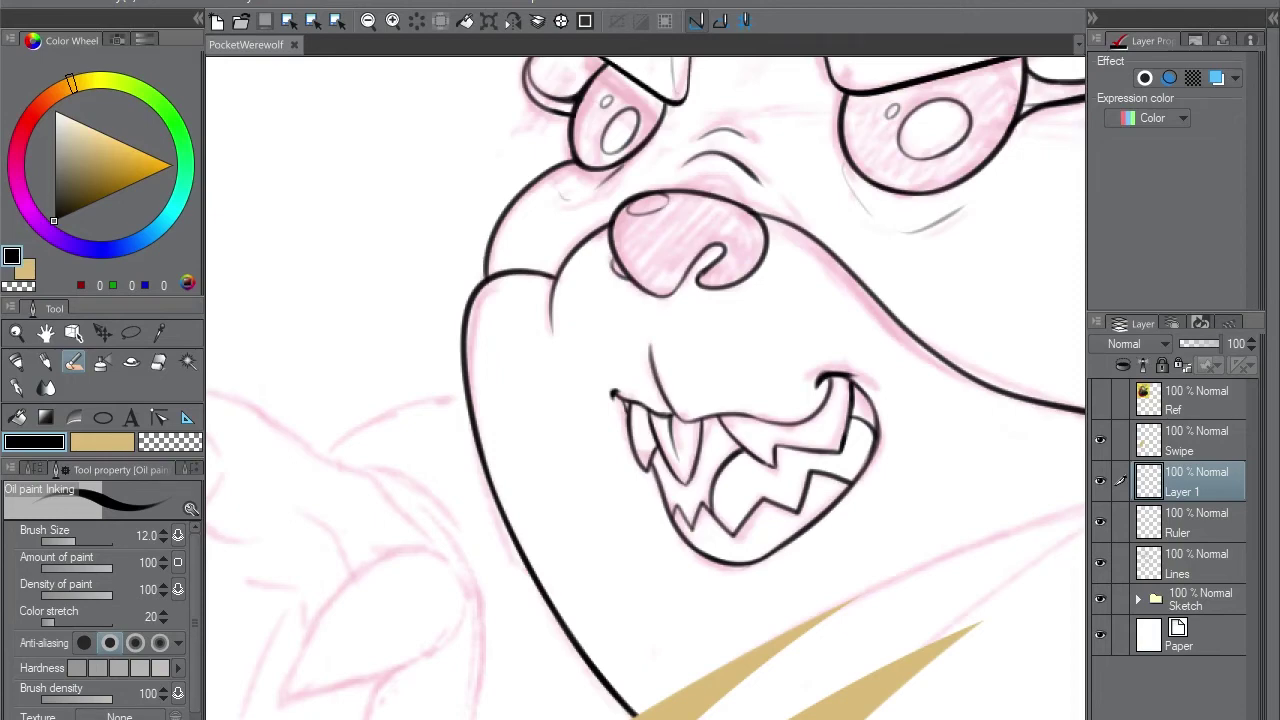
- Ink the teardrop-shaped thumb claw on the raised paw and the short crease lines at its base
left_click_drag(279, 703, 725, 358)
left_click_drag(549, 501, 714, 423)
left_click_drag(580, 400, 603, 372)
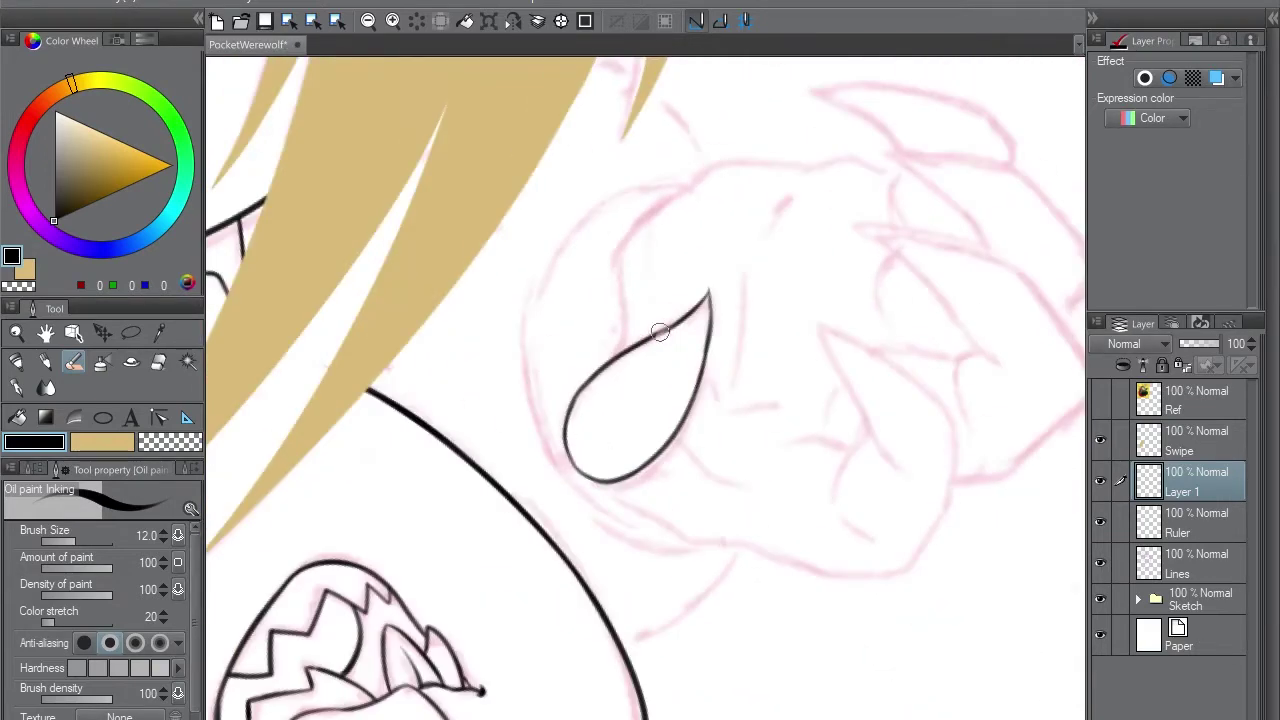
key("ctrl+shift+r")
left_click_drag(654, 242, 702, 298)
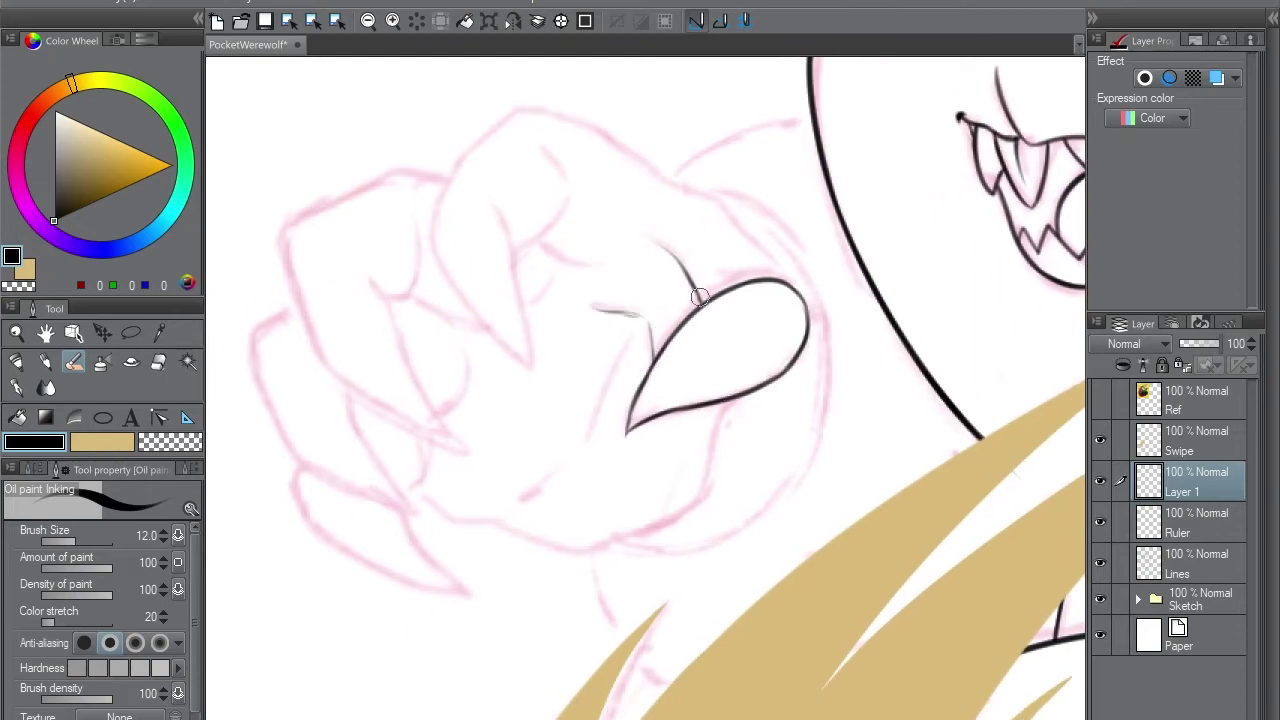
- Ink the paw's outer edge up from the thumb claw and the first finger's outline with its pointed claw
key("ctrl+shift+r")
left_click_drag(865, 384, 815, 482)
left_click_drag(864, 340, 880, 263)
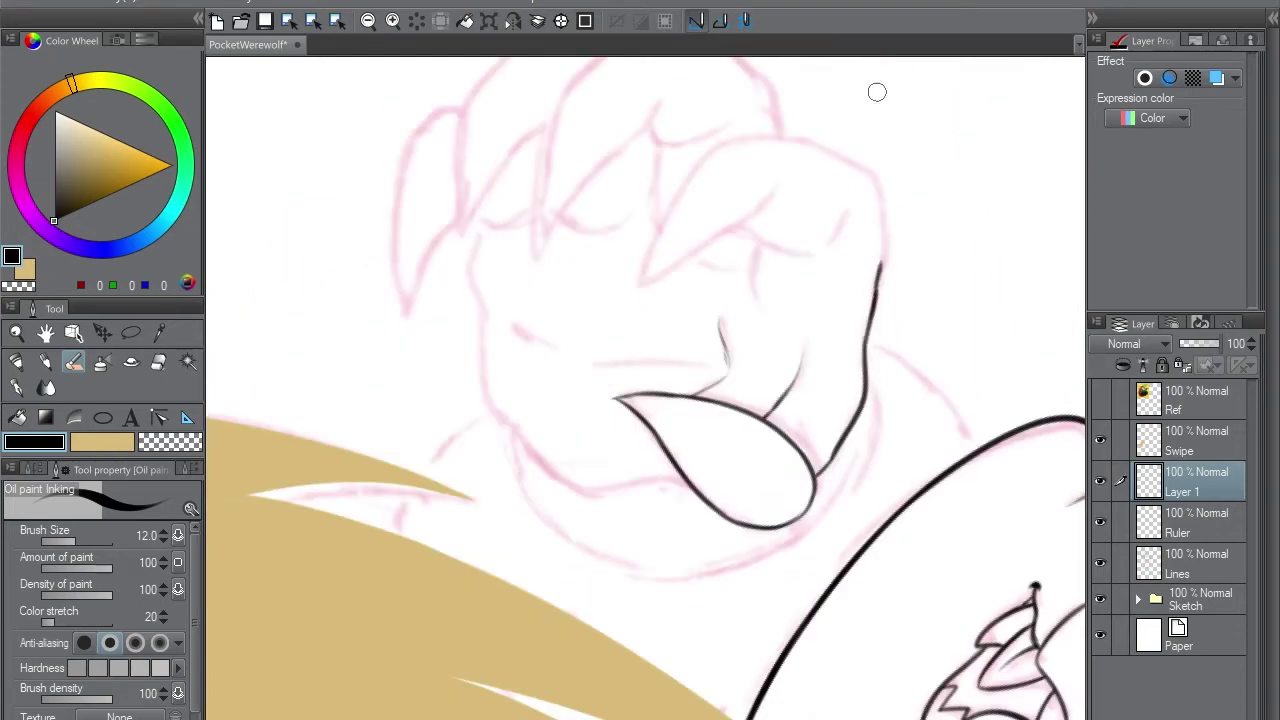
mouse_move(778, 178)
left_mouse_down()
mouse_move(646, 289)
mouse_move(785, 138)
left_mouse_up()
key("minus")
mouse_move(540, 300)
left_mouse_down()
mouse_move(588, 250)
mouse_move(676, 272)
left_mouse_up()
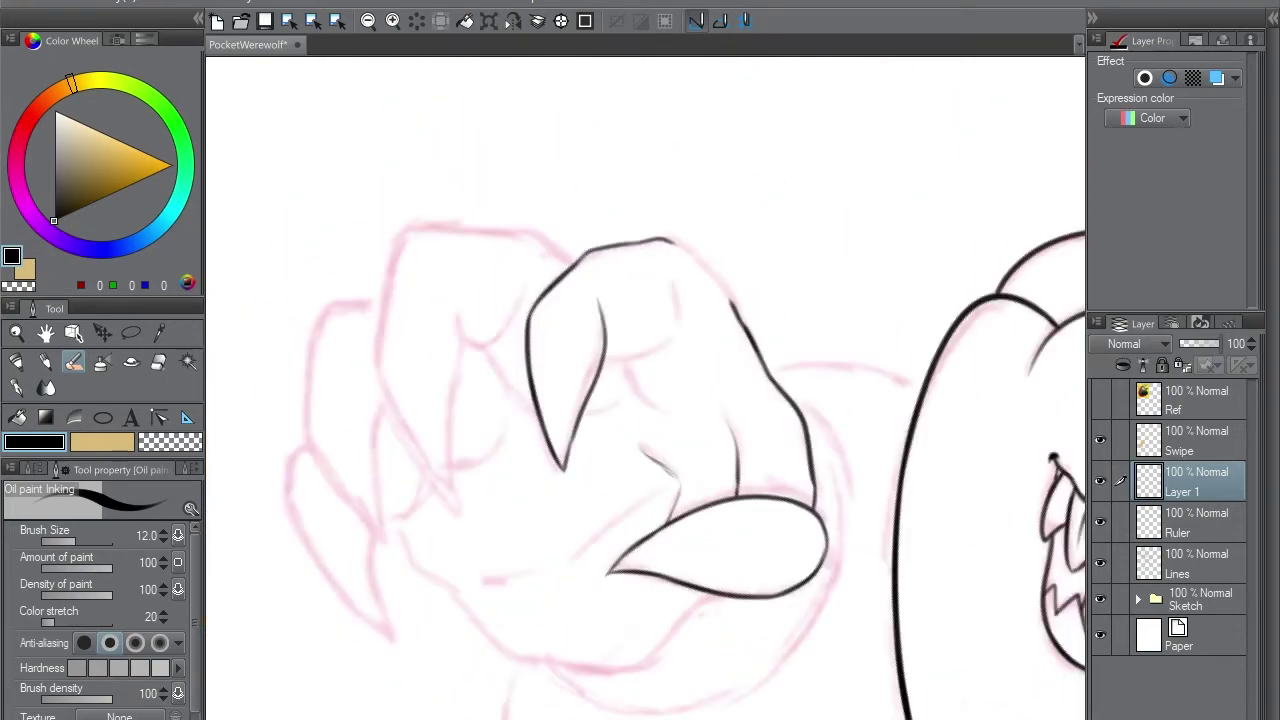
- Close the first finger's top contour and ink the curved creases behind its claw
key("minus")
mouse_move(558, 362)
left_mouse_down()
mouse_move(640, 298)
mouse_move(678, 312)
mouse_move(644, 448)
left_mouse_up()
key("asciicircum")
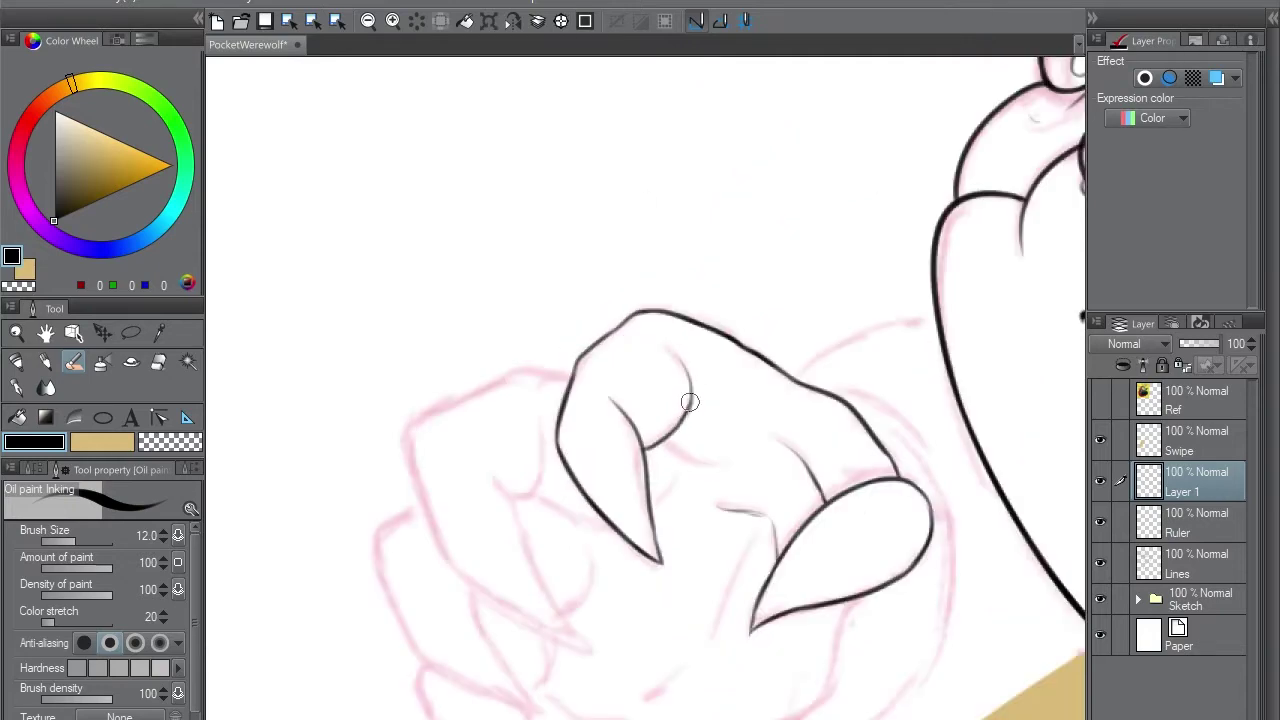
key("asciicircum")
mouse_move(579, 490)
left_mouse_down()
mouse_move(609, 417)
mouse_move(578, 500)
left_mouse_up()
key("asciicircum")
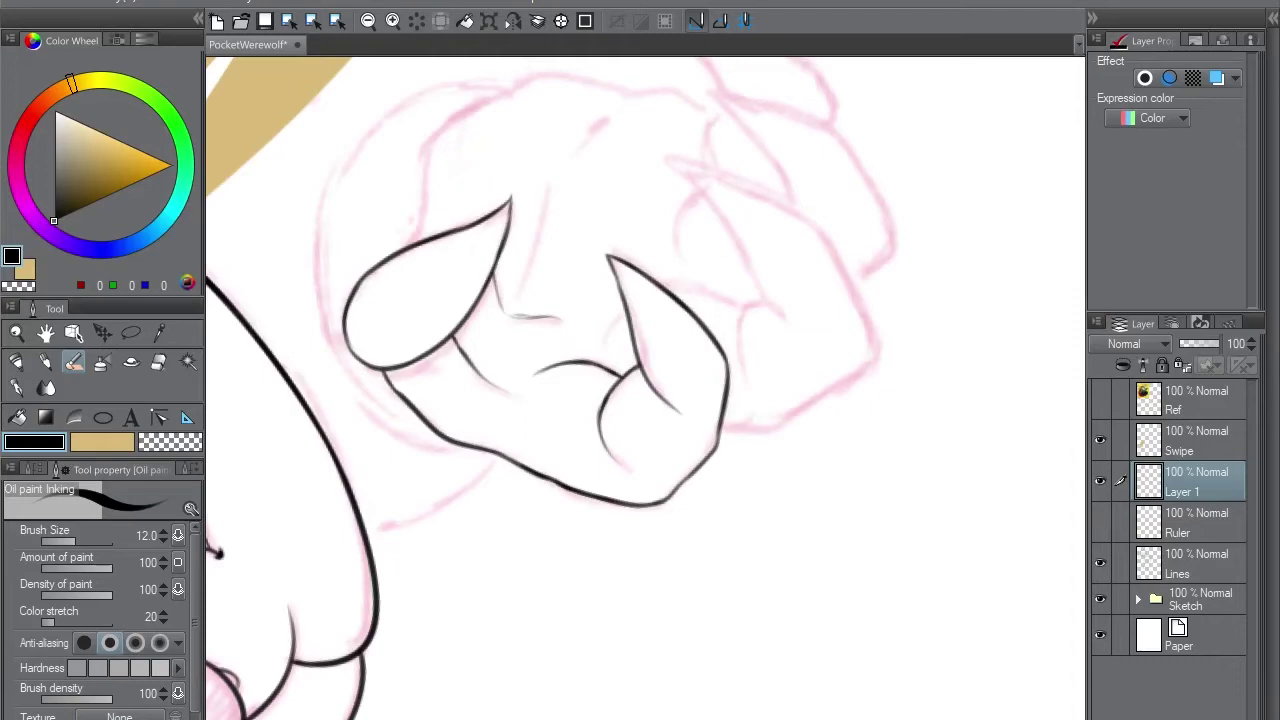
- Show and activate the Ruler layer, and ink the raised paw's second finger with its pointed claw and curved creases
left_click(1100, 521)
left_click(1190, 521)
left_click_drag(686, 277, 615, 345)
key("minus")
left_click_drag(530, 485, 538, 378)
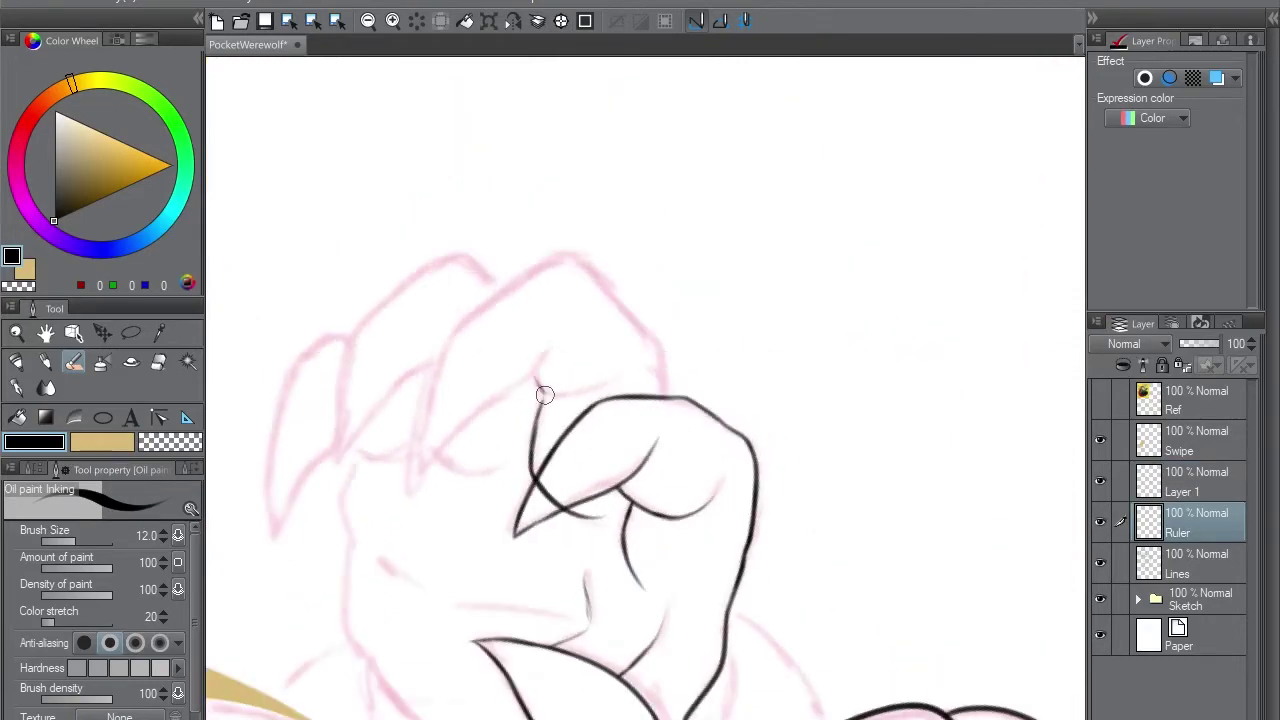
key("asciicircum")
key("minus")
mouse_move(590, 308)
left_mouse_down()
mouse_move(553, 340)
mouse_move(408, 374)
mouse_move(674, 234)
mouse_move(650, 245)
mouse_move(675, 389)
left_mouse_up()
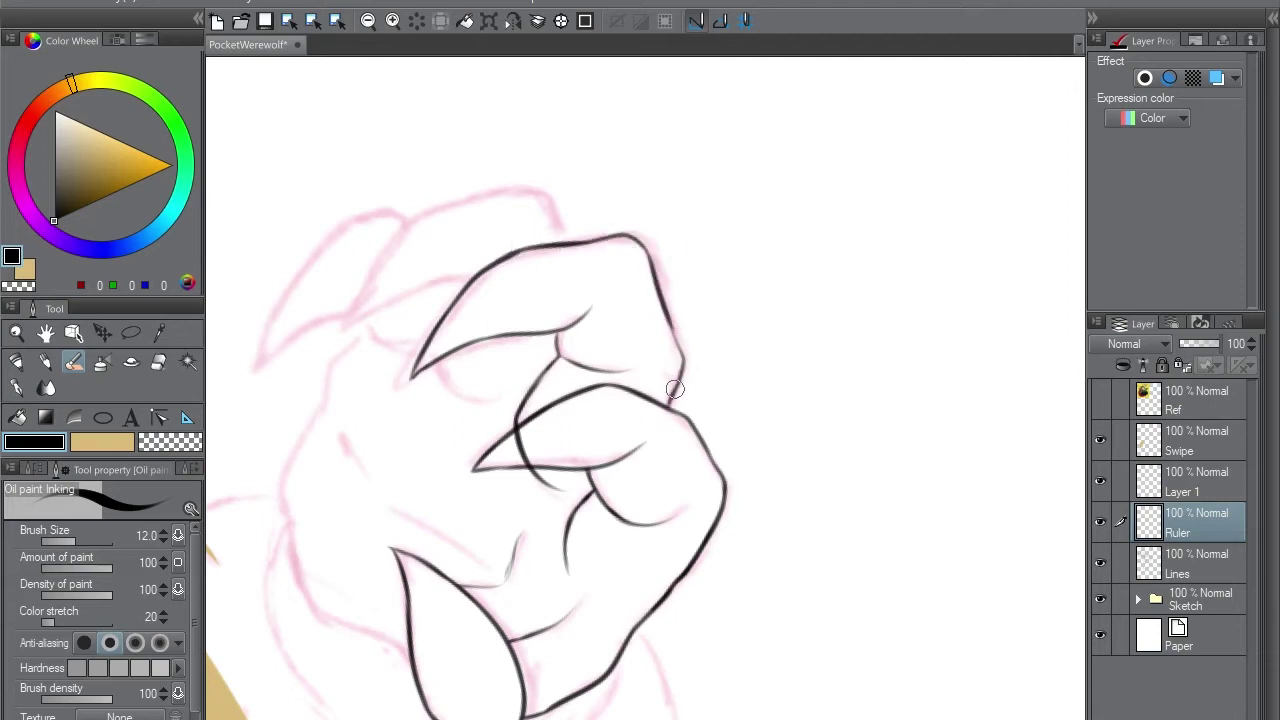
- Clean up the lines overlapping the first finger's claw and ink the third finger's outline with its pointed claw
key("minus")
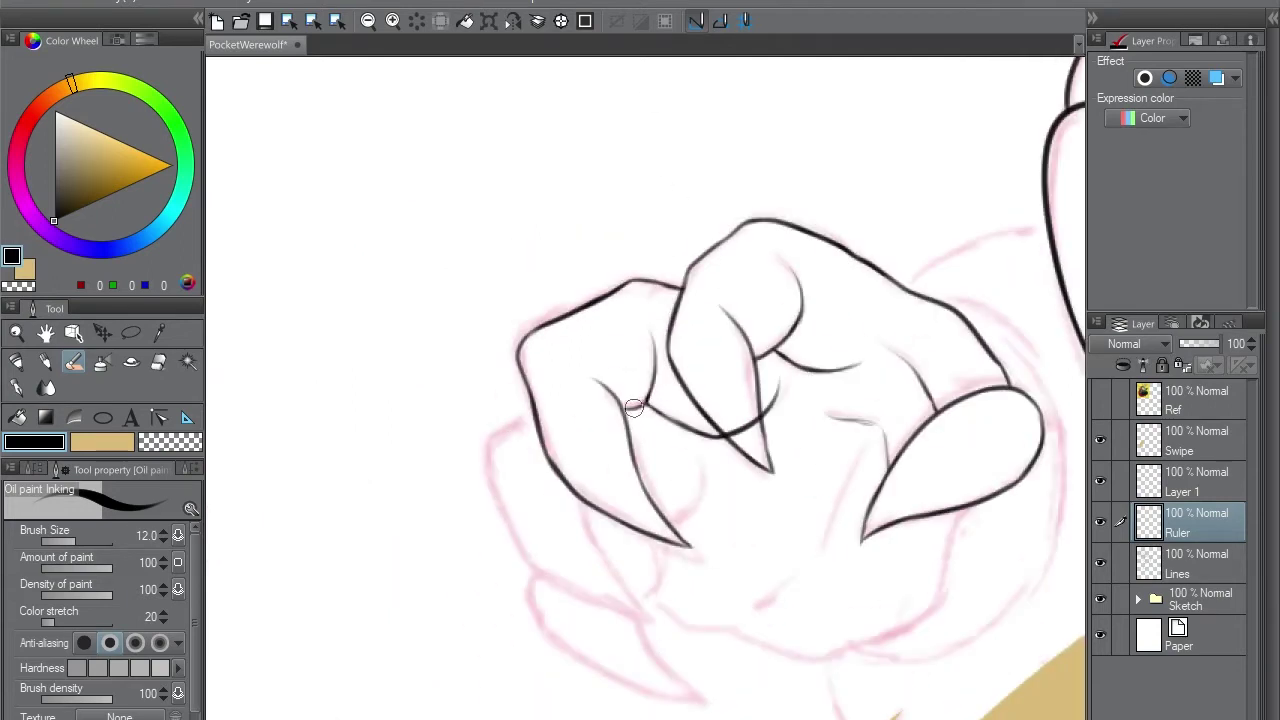
left_click_drag(740, 365, 803, 255)
left_click_drag(547, 368, 560, 320)
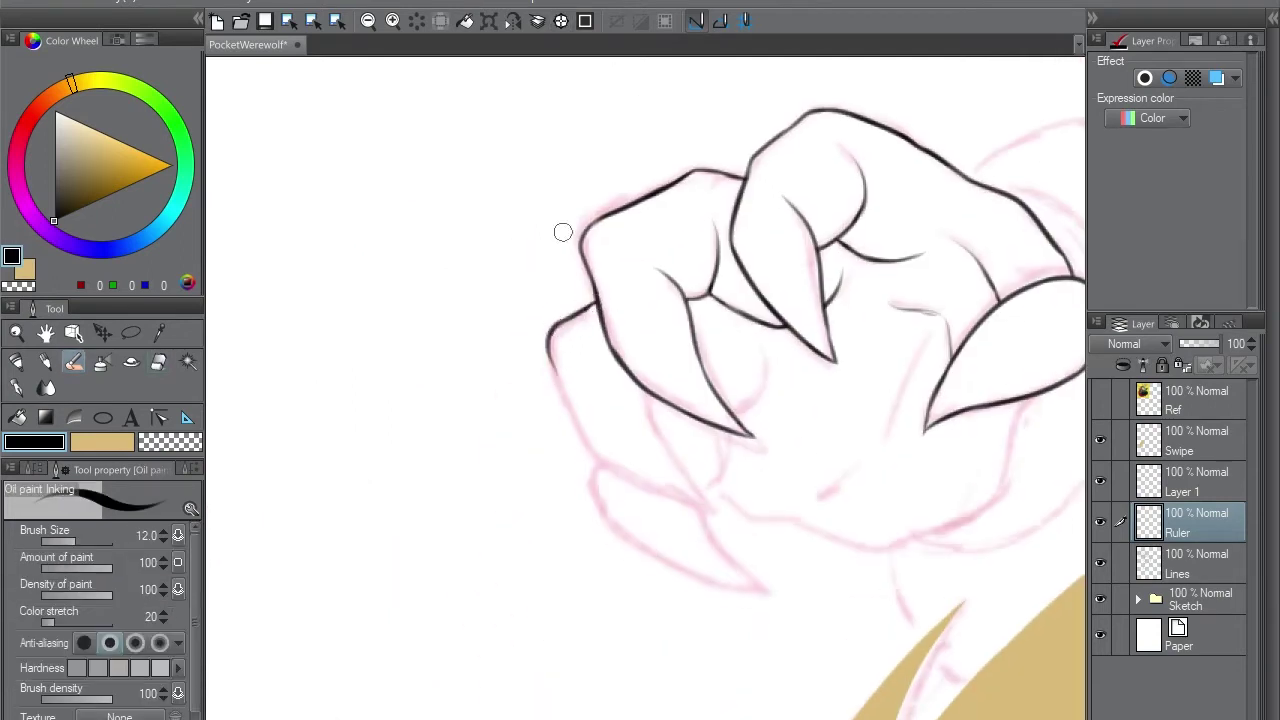
key("minus")
key("minus")
mouse_move(574, 408)
left_mouse_down()
mouse_move(586, 508)
mouse_move(622, 440)
left_mouse_up()
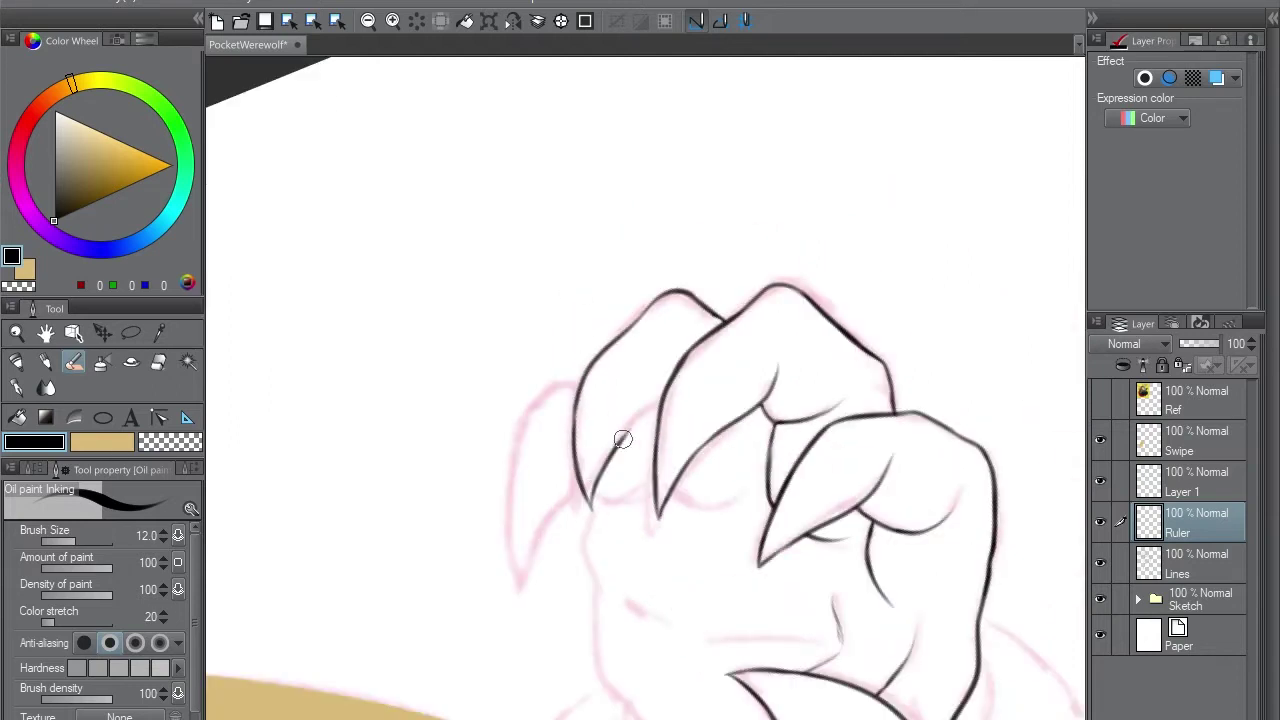
- Ink the smallest finger's outline and claw, and the curved pad lines beneath the second and third claws
mouse_move(578, 385)
left_mouse_down()
mouse_move(517, 503)
mouse_move(520, 583)
mouse_move(588, 495)
left_mouse_up()
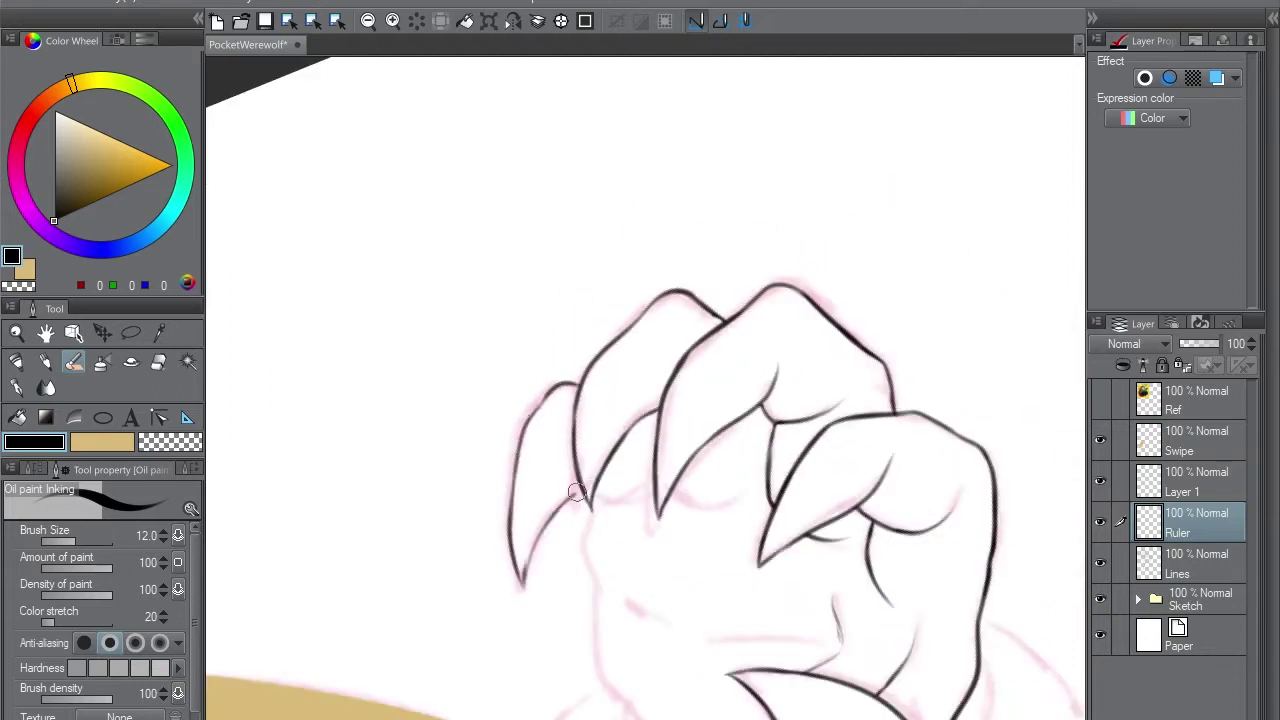
left_click_drag(517, 586, 531, 400)
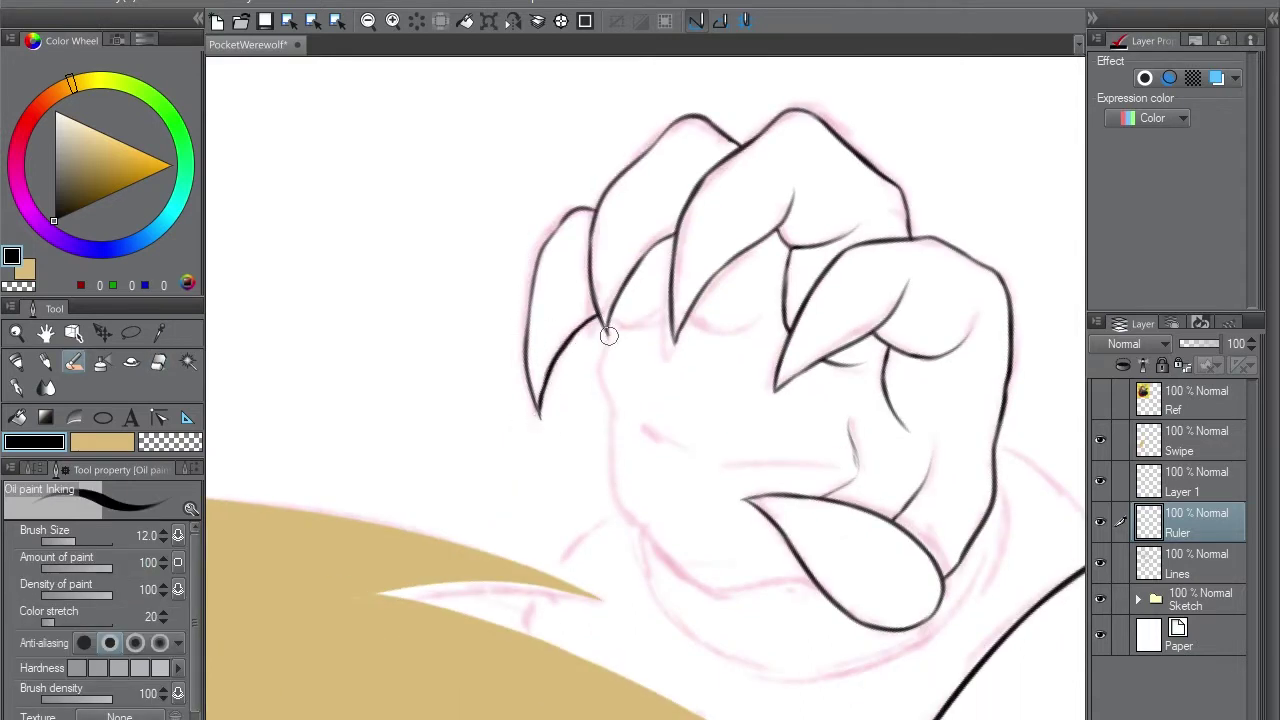
left_click_drag(609, 336, 655, 247)
left_click_drag(675, 338, 752, 240)
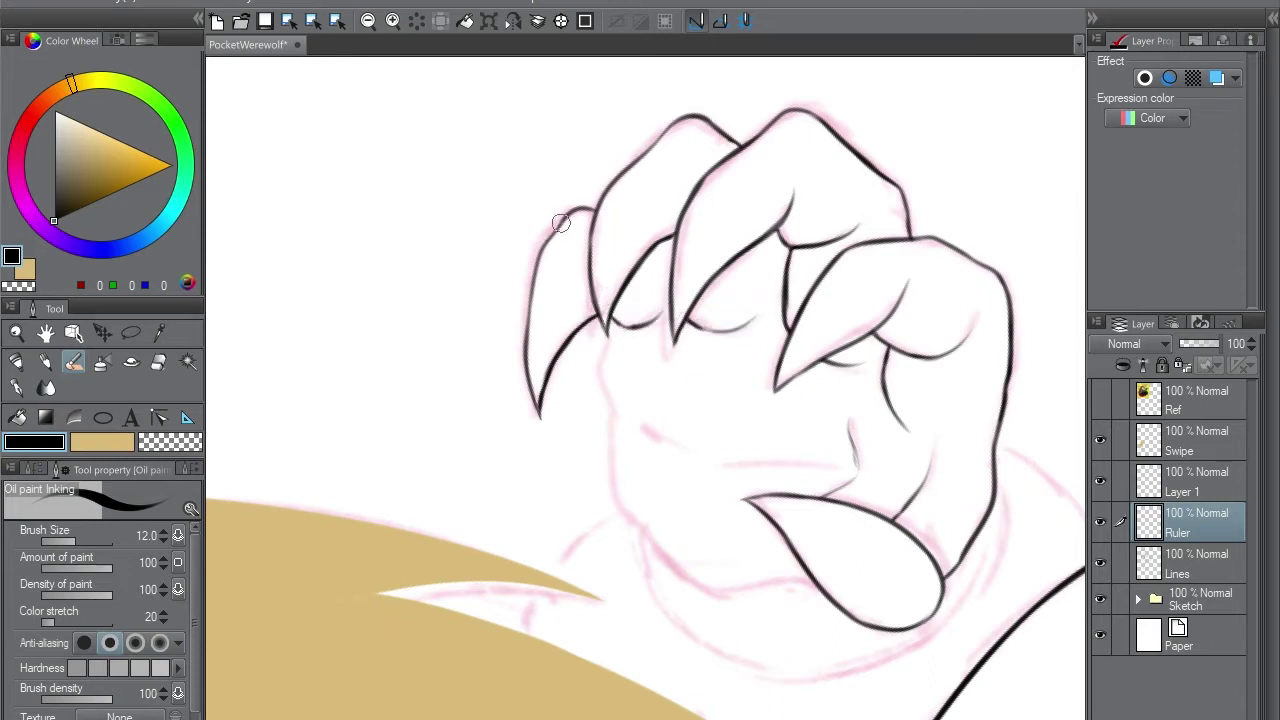
- Ink the palm's outer edge from the smallest finger around to the thumb, and the crease lines across the palm
mouse_move(604, 340)
left_mouse_down()
mouse_move(606, 400)
mouse_move(672, 445)
left_mouse_up()
left_click_drag(713, 466, 803, 466)
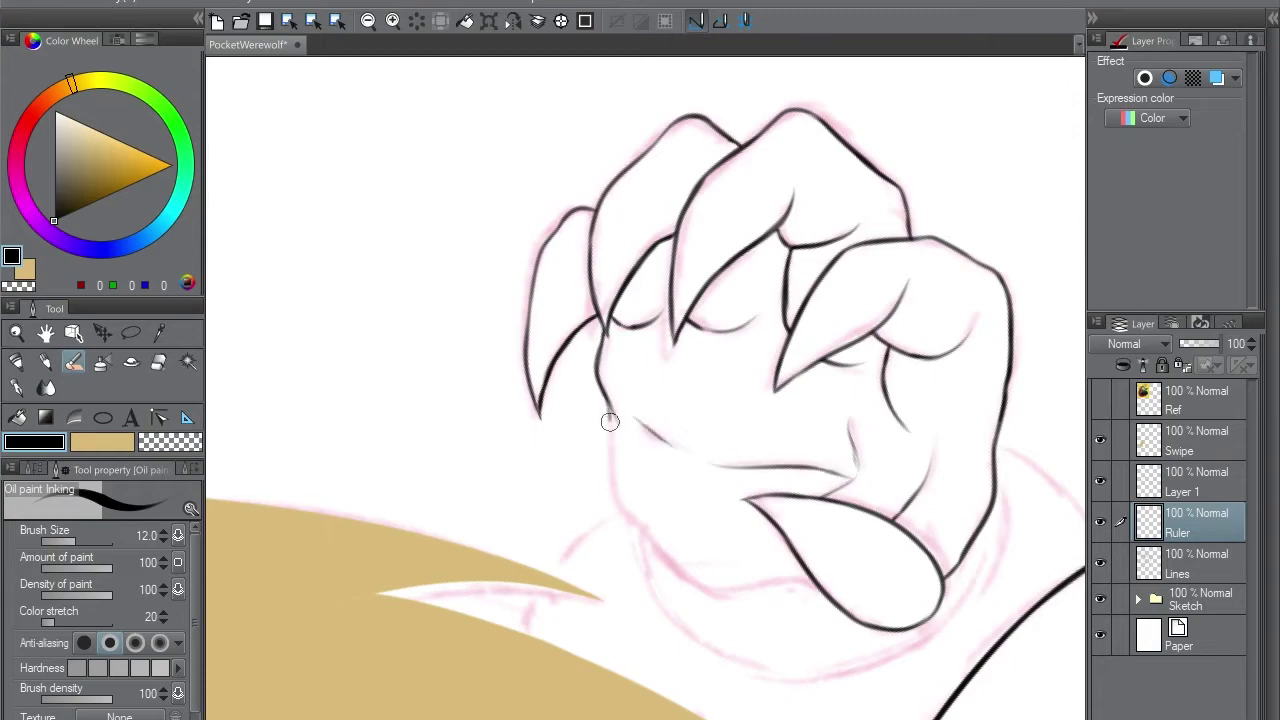
key("asciicircum")
key("asciicircum")
key("asciicircum")
key("asciicircum")
key("asciicircum")
key("asciicircum")
key("asciicircum")
key("asciicircum")
key("asciicircum")
key("asciicircum")
key("asciicircum")
key("asciicircum")
key("asciicircum")
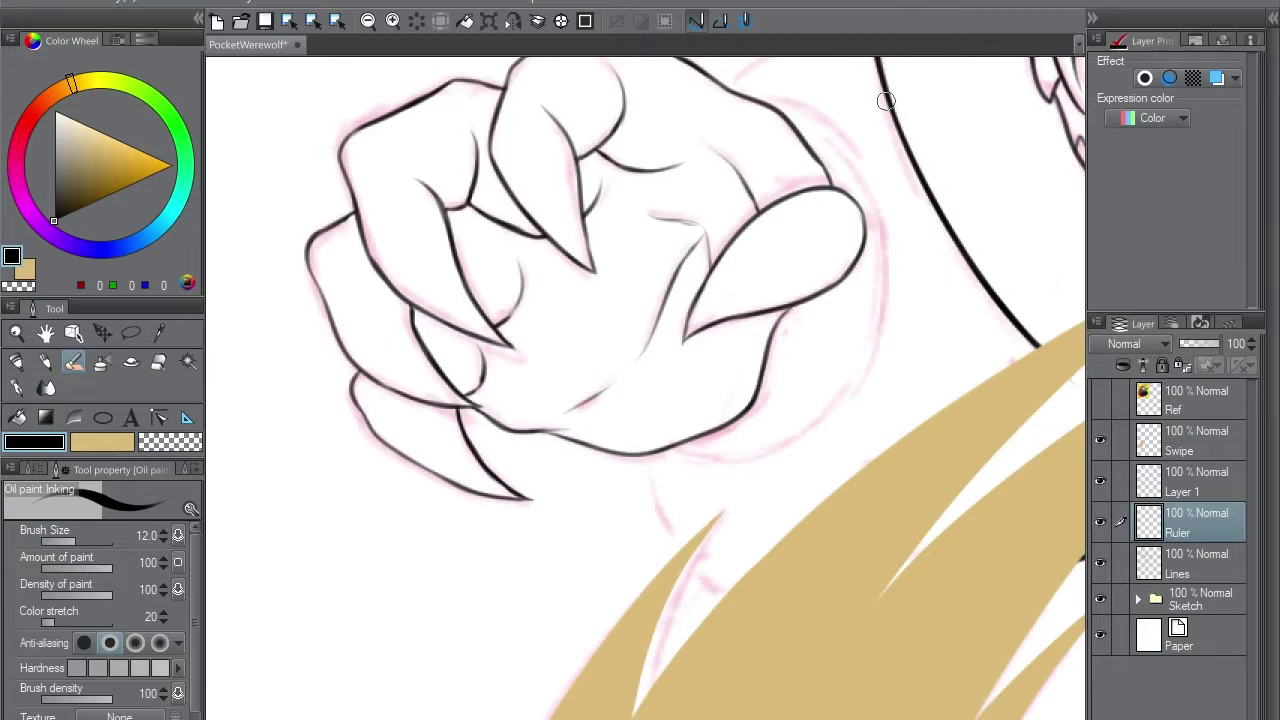
- Ink the large curved arc that wraps around the thumb side of the paw and joins the palm's edge
left_click_drag(830, 395, 670, 455)
key("asciicircum")
key("asciicircum")
key("asciicircum")
key("asciicircum")
key("asciicircum")
key("asciicircum")
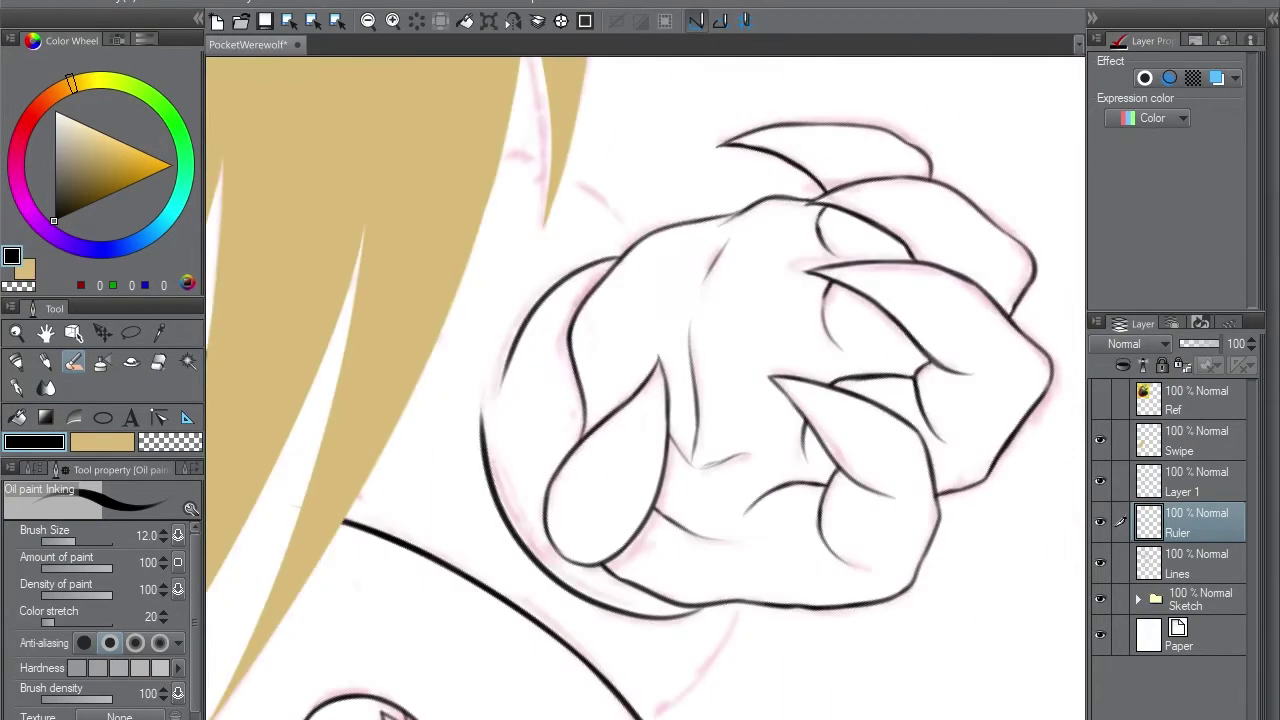
left_click_drag(594, 266, 496, 420)
key("e")
key("b")
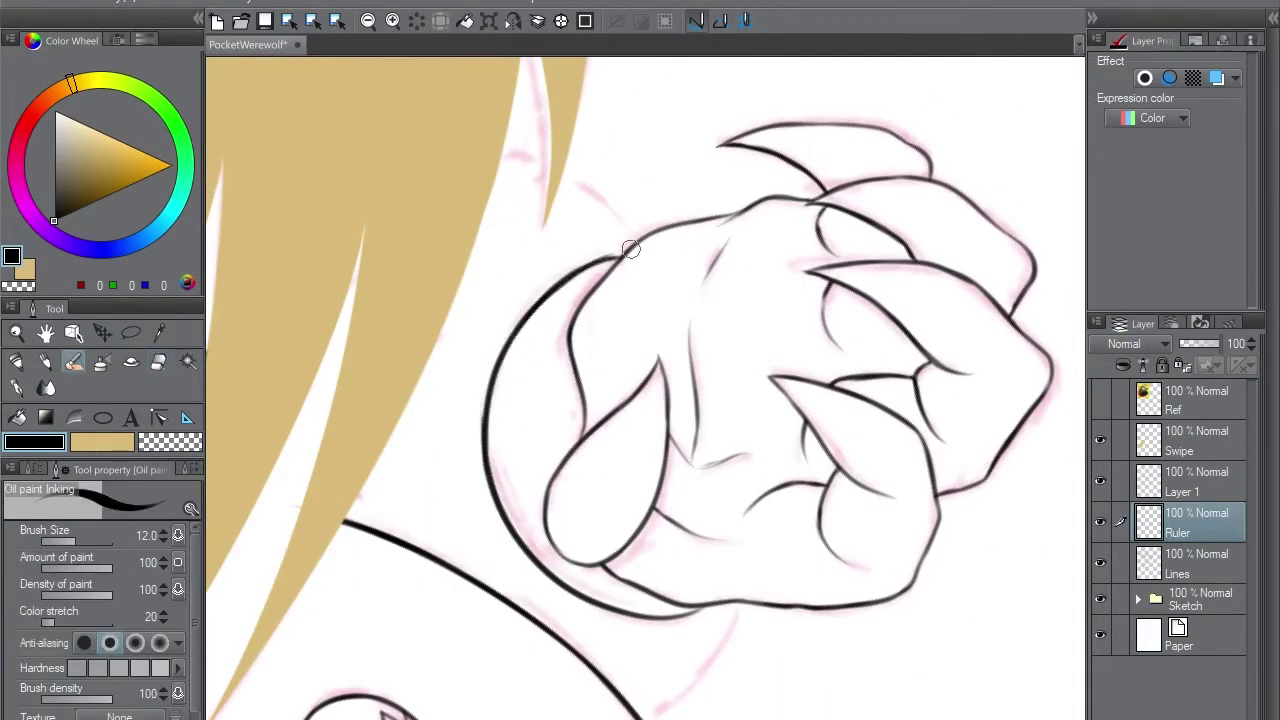
- Ink the arm's curved upper line running from the back of the paw to the cheek outline
key("asciicircum")
key("asciicircum")
key("asciicircum")
key("asciicircum")
key("asciicircum")
key("asciicircum")
key("asciicircum")
key("asciicircum")
key("asciicircum")
key("asciicircum")
key("asciicircum")
key("asciicircum")
key("asciicircum")
key("asciicircum")
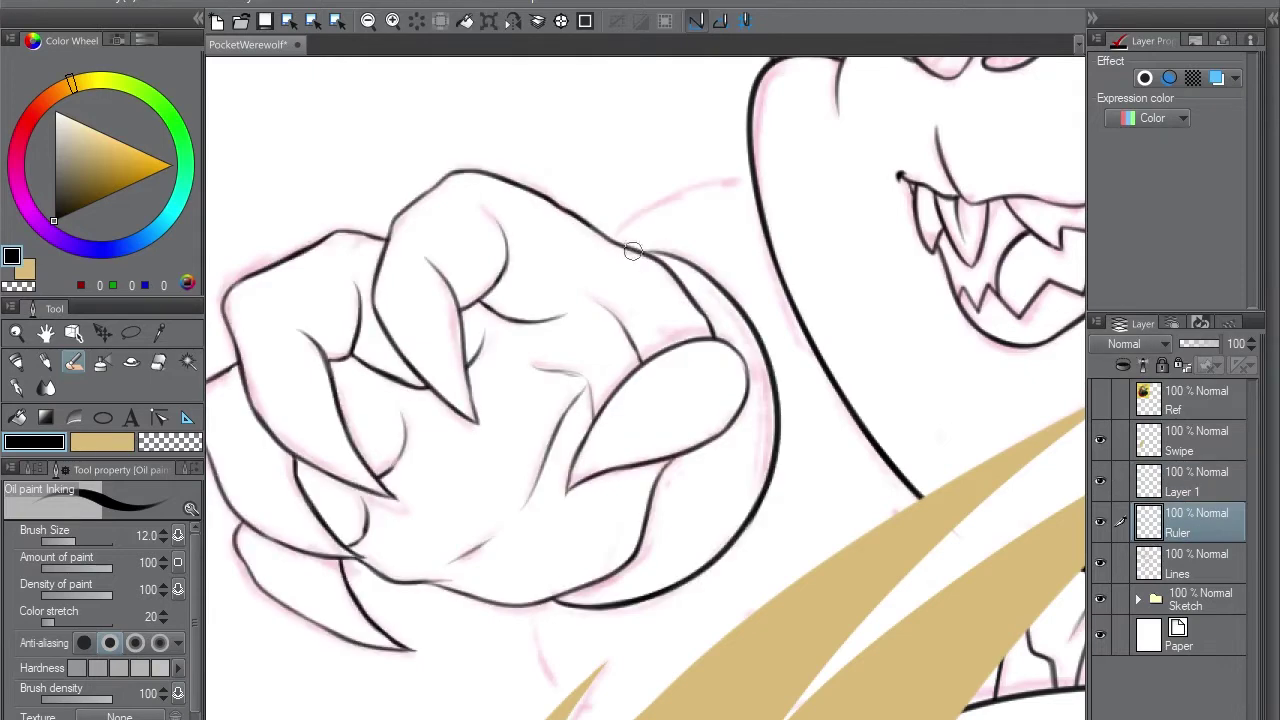
key("e")
key("b")
left_click_drag(598, 262, 760, 181)
key("b")
- Ink the arm's lower line below the paw, remove the Ruler layer and merge Layer 1 into Lines
scroll(729, 107, "down", 3)
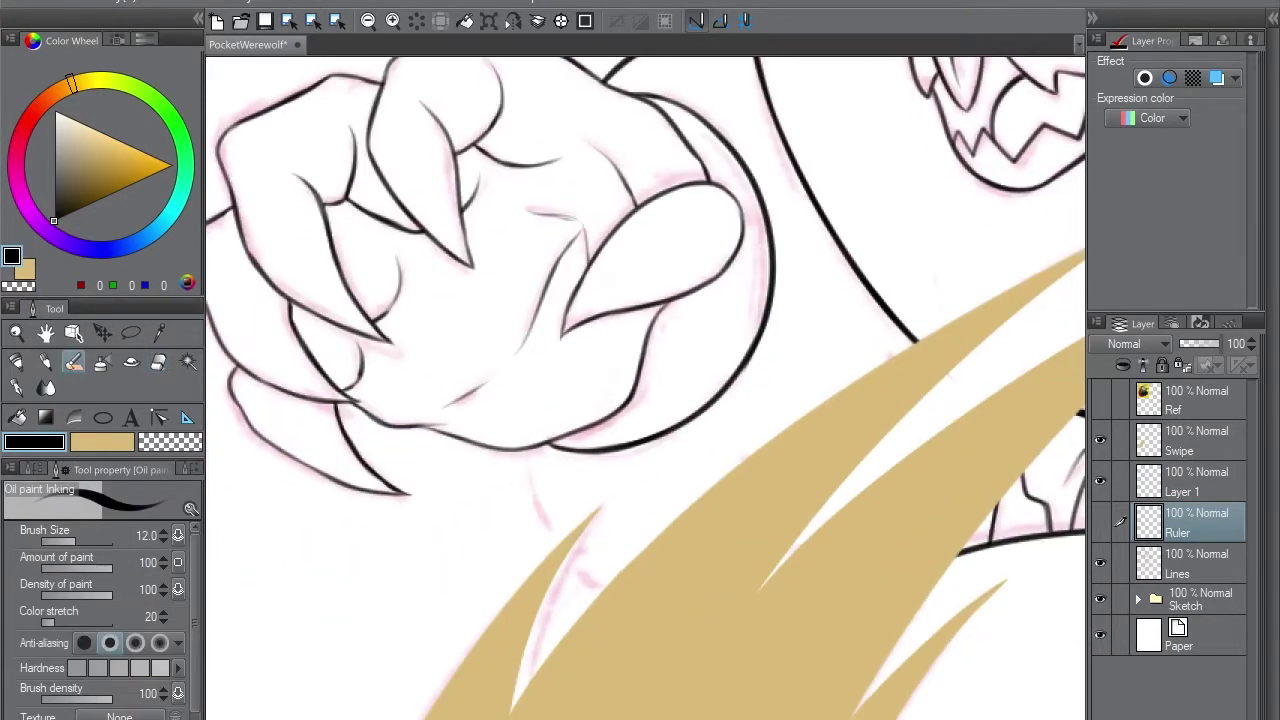
key("Delete")
mouse_move(522, 412)
left_mouse_down()
mouse_move(603, 592)
mouse_move(512, 454)
left_mouse_up()
key("e")
key("ctrl+e")
- Refine the cheek outline beside the mouth by erasing and re-inking it down to the tan swipe
mouse_move(800, 300)
left_mouse_down()
mouse_move(780, 320)
mouse_move(470, 415)
left_mouse_up()
key("b")
left_click_drag(645, 390, 590, 354)
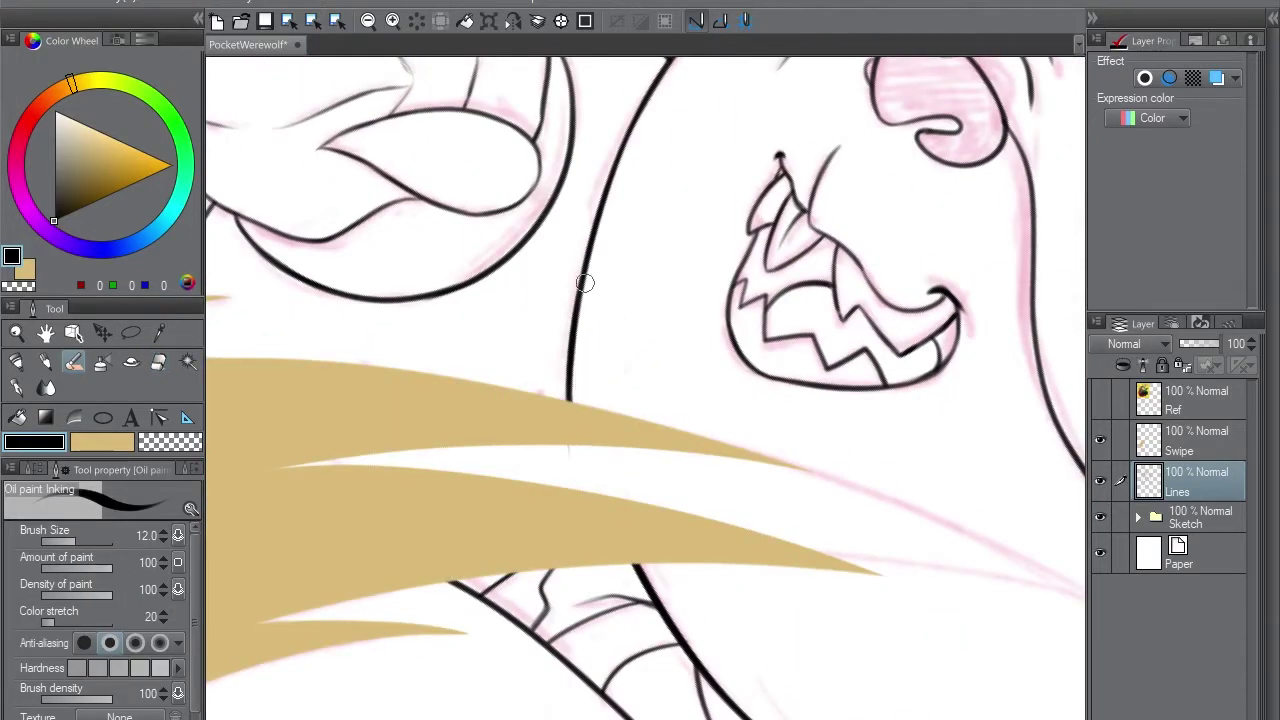
key("e")
mouse_move(572, 400)
left_mouse_down()
mouse_move(597, 274)
mouse_move(603, 460)
mouse_move(594, 209)
mouse_move(640, 300)
left_mouse_up()
key("b")
key("e")
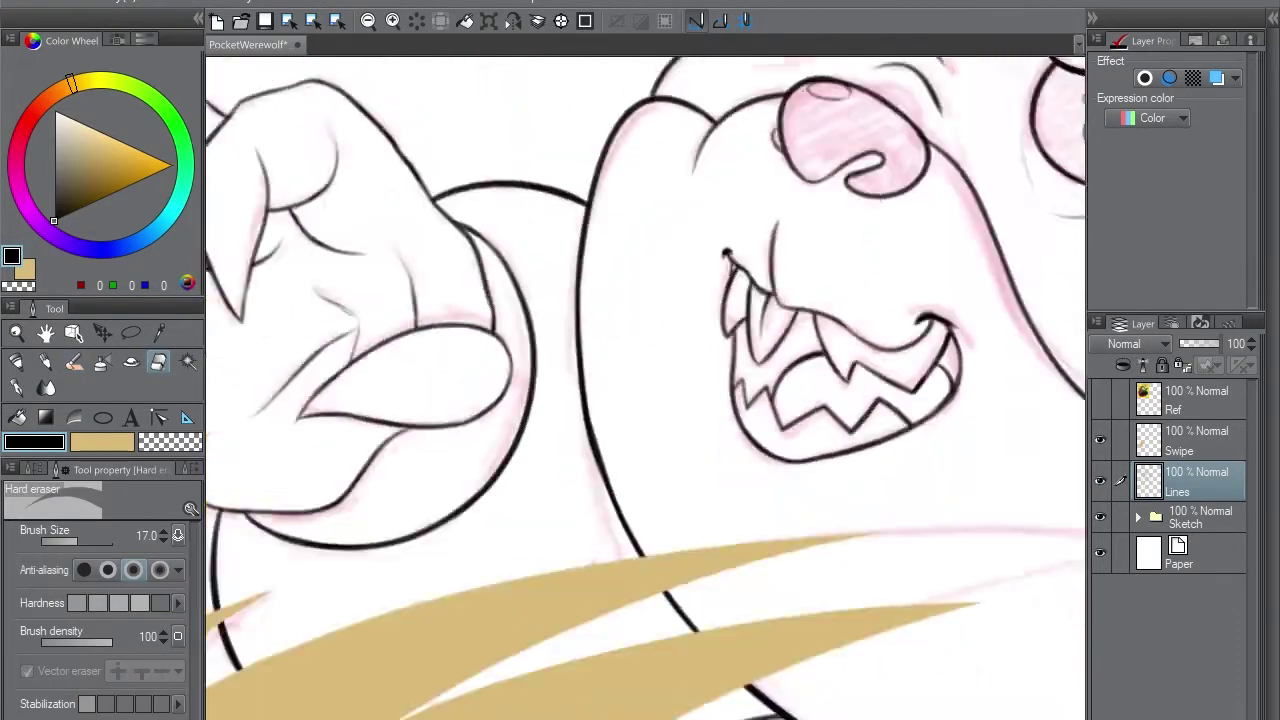
left_click_drag(630, 515, 627, 448)
key("b")
left_click_drag(592, 344, 628, 448)
key("e")
key("b")
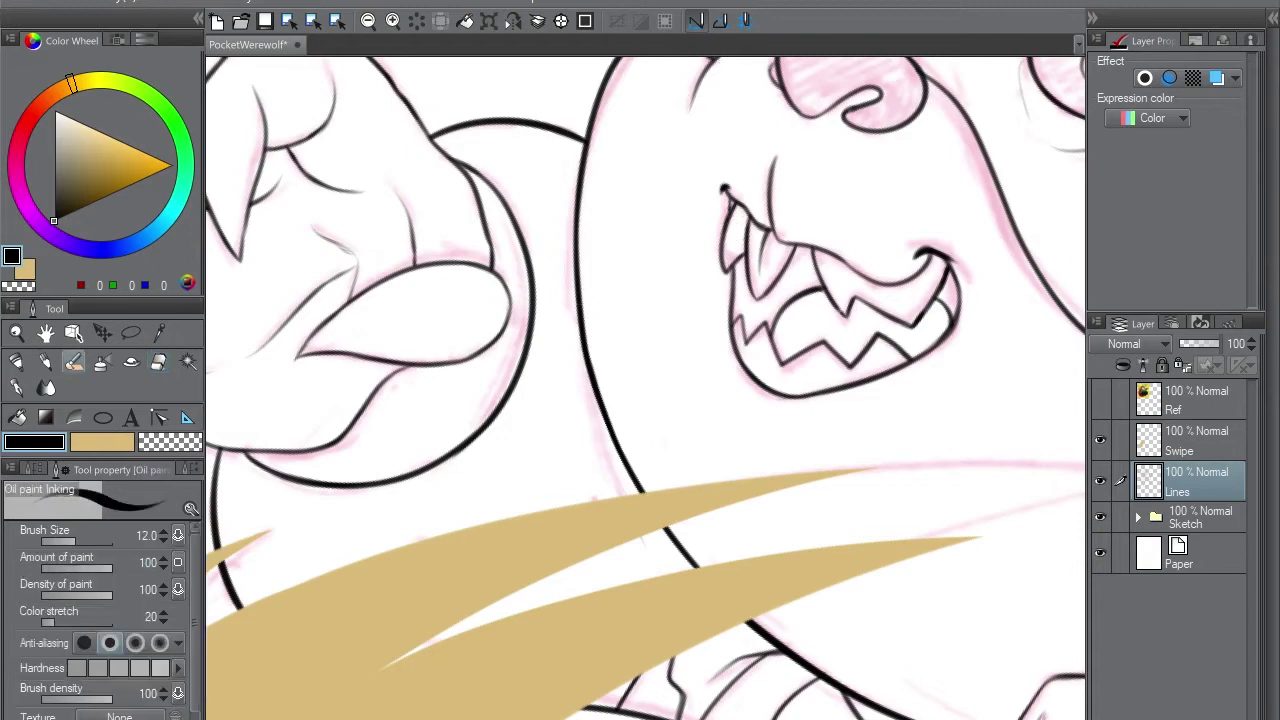
- Erase the unwanted line ends where the rounded outlines meet beside the narrow band
scroll(605, 428, "up", 3)
key("p")
mouse_move(664, 345)
left_mouse_down()
mouse_move(650, 468)
mouse_move(658, 381)
mouse_move(660, 518)
left_mouse_up()
key("b")
scroll(514, 334, "down", 3)
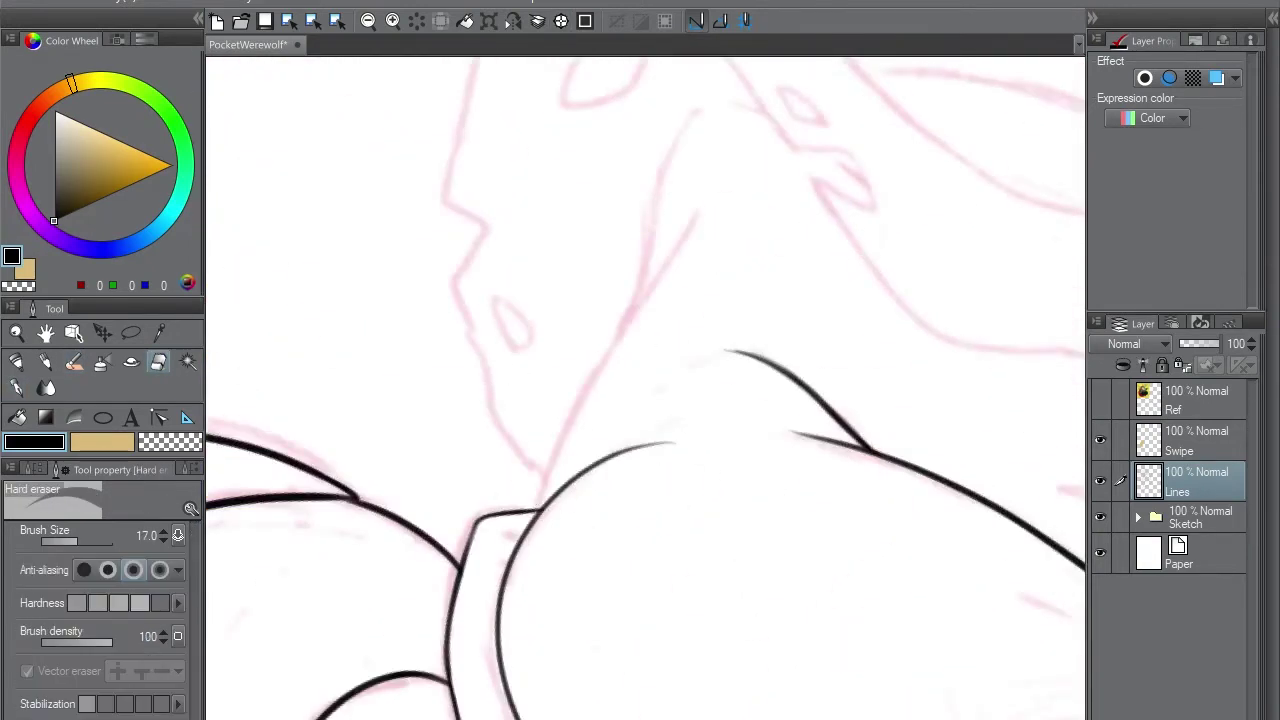
- Add a new layer above Lines and ink the long edge from the band's corner with its forked curve
key("ctrl+shift+n")
left_click_drag(520, 550, 693, 210)
key("p")
key("b")
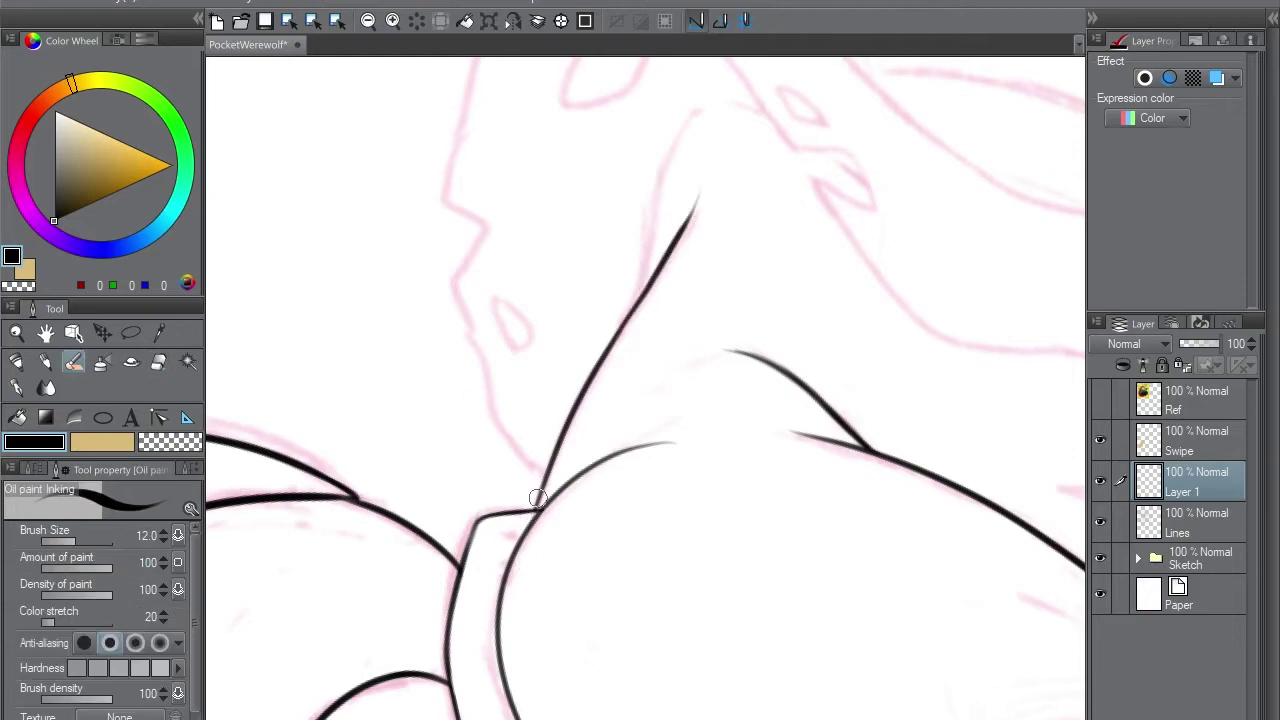
left_click_drag(526, 465, 491, 570)
left_click_drag(600, 413, 758, 224)
left_click_drag(777, 168, 628, 514)
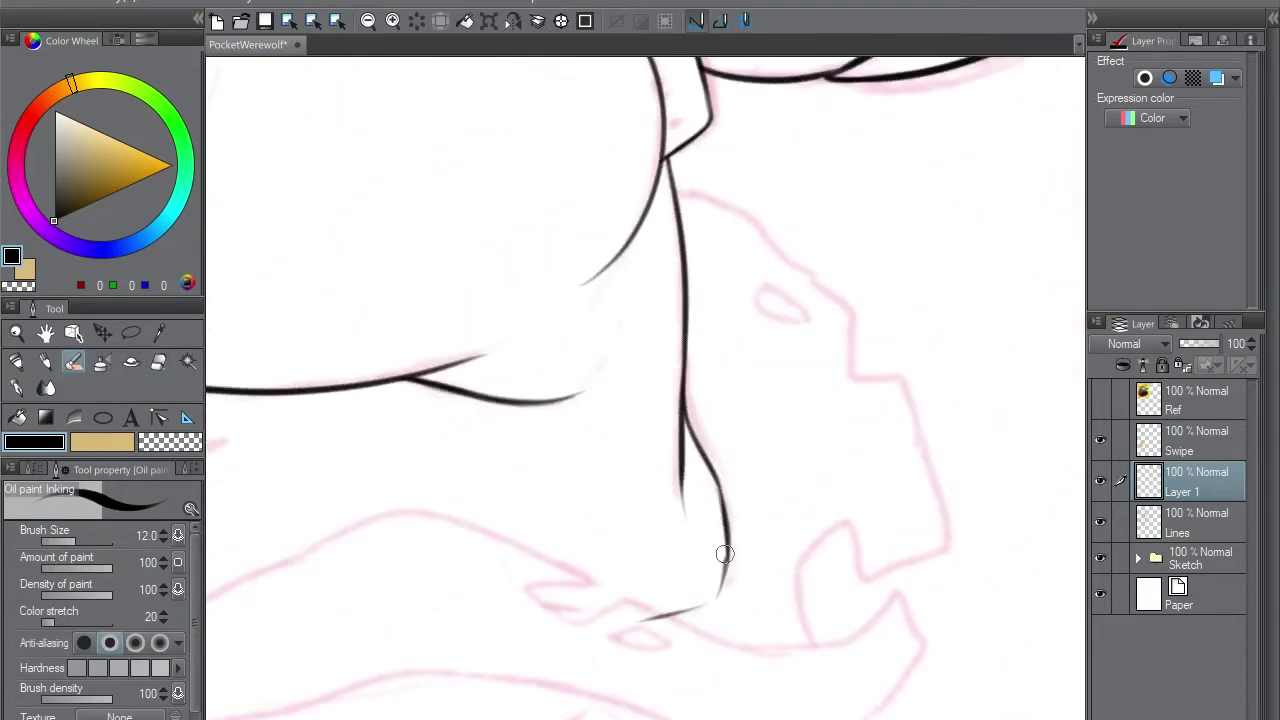
- Ink the two small angular holes in the torn cloth beside the long forked edge
key("p")
left_click_drag(640, 400, 689, 289)
key("b")
mouse_move(662, 432)
left_mouse_down()
mouse_move(700, 438)
mouse_move(624, 471)
mouse_move(787, 590)
left_mouse_up()
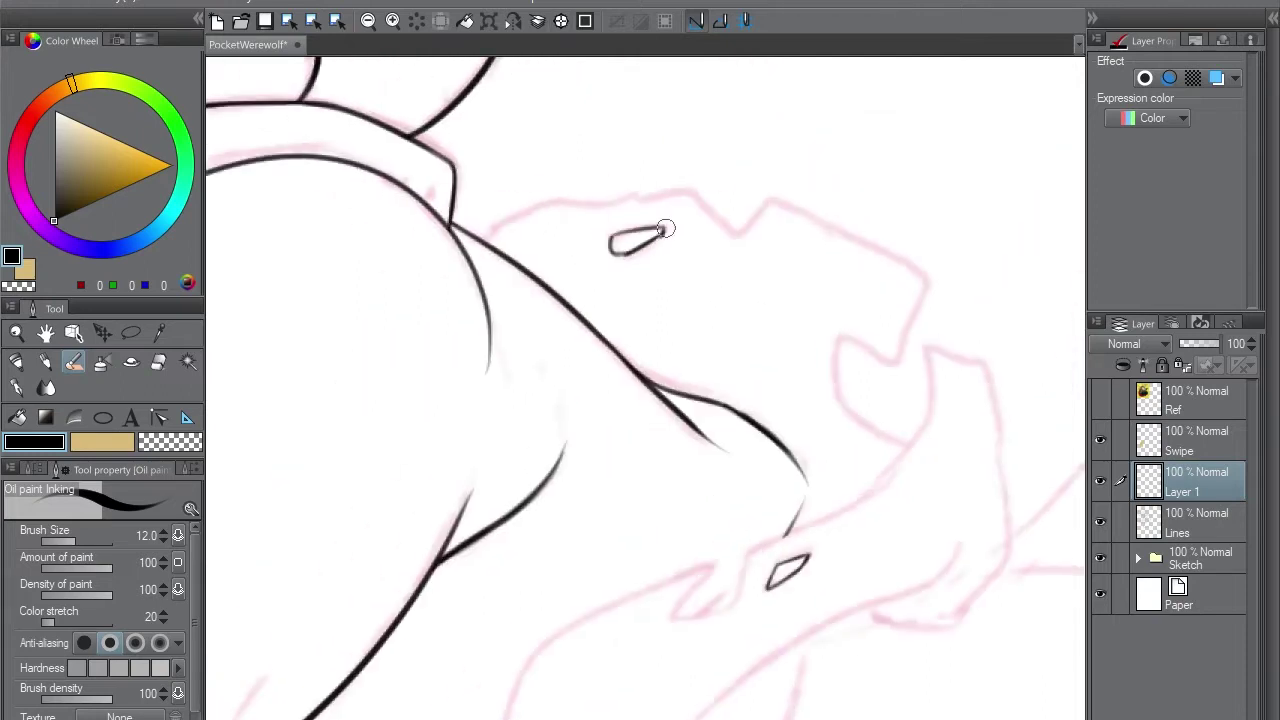
left_click(1100, 480)
left_click(1100, 480)
- Ink the torn cloth's jagged outer edge on the Lines layer, from the band to the curved notch at its end
left_click(1195, 520)
left_click(1100, 520)
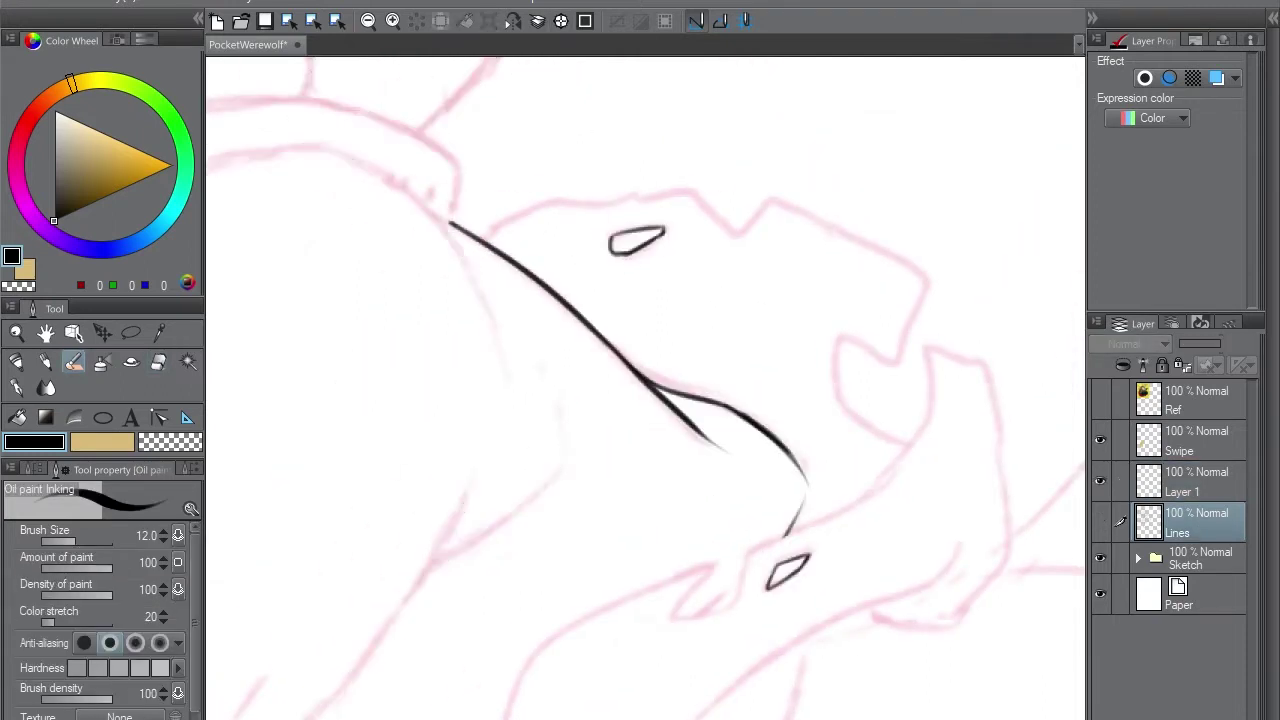
left_click(1100, 520)
left_click_drag(472, 244, 536, 208)
left_click_drag(614, 207, 738, 214)
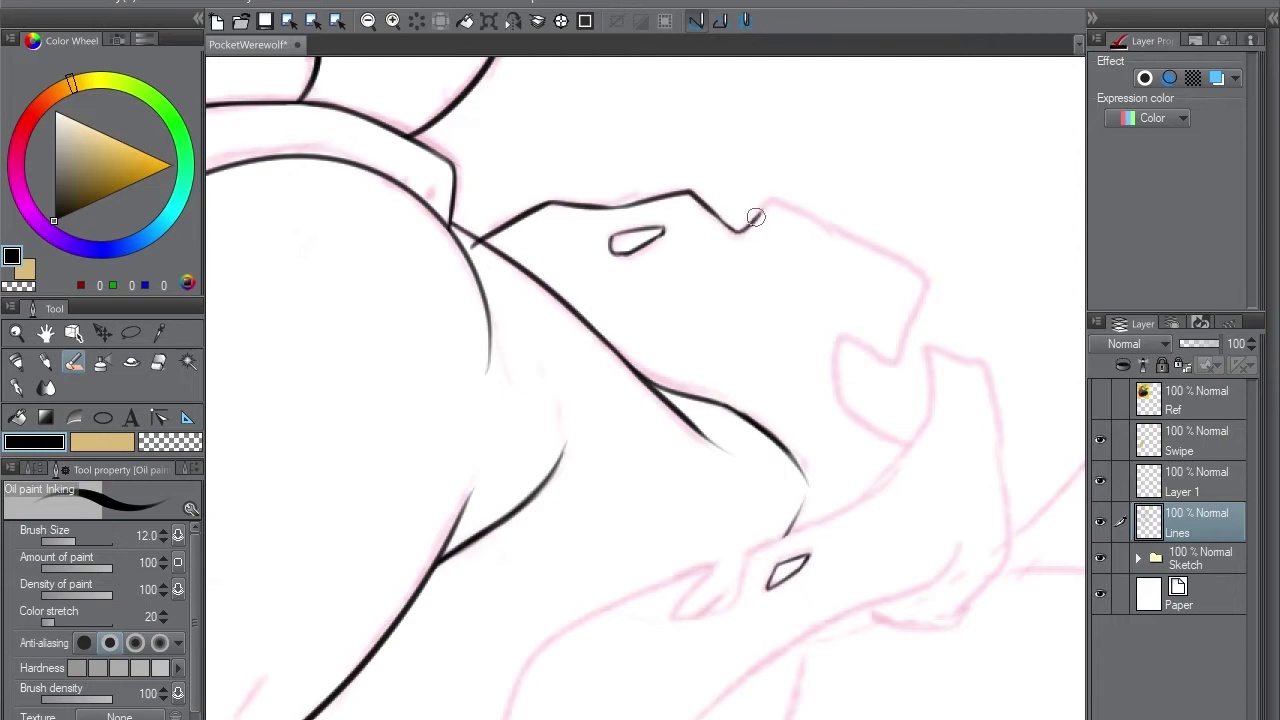
key("minus")
key("minus")
key("minus")
mouse_move(653, 352)
left_mouse_down()
mouse_move(706, 287)
mouse_move(851, 327)
mouse_move(837, 344)
mouse_move(766, 302)
left_mouse_up()
key("asciicircum")
key("asciicircum")
key("asciicircum")
key("minus")
key("e")
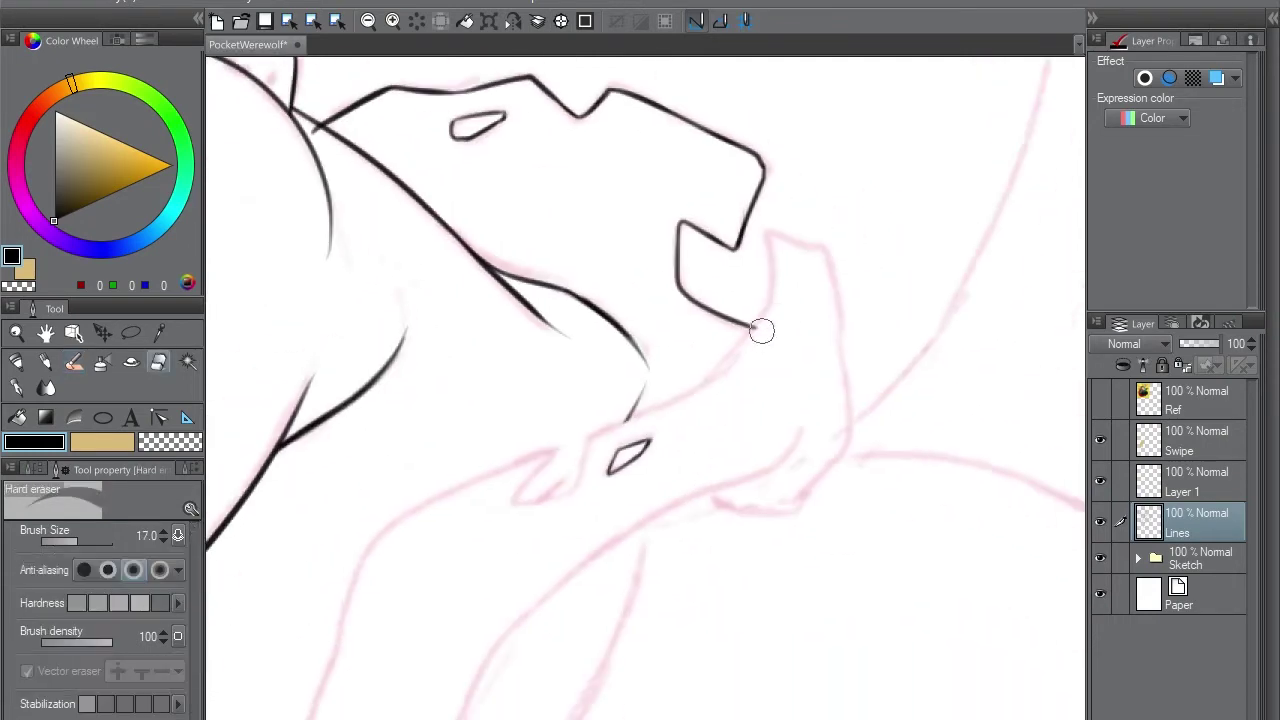
- Ink the torn cloth's lower edge on Layer 1, from beside the notch down around the small hole
key("p")
key("alt+bracketright")
left_click_drag(766, 234, 755, 322)
mouse_move(545, 497)
left_mouse_down()
mouse_move(621, 422)
mouse_move(758, 316)
left_mouse_up()
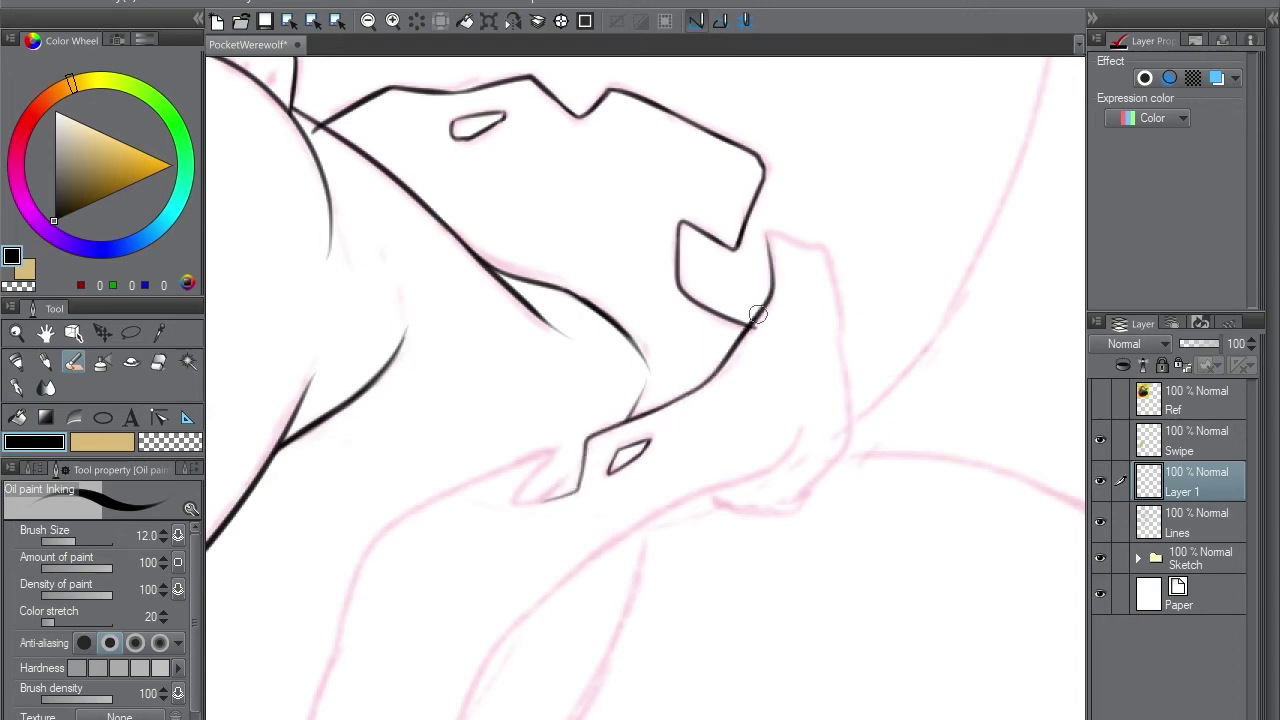
- Ink the rest of the torn strip and the flap's two long edges converging at its pointed tip
key("asciicircum")
key("asciicircum")
left_click_drag(864, 480, 871, 414)
key("minus")
mouse_move(686, 471)
left_mouse_down()
mouse_move(583, 380)
mouse_move(640, 470)
left_mouse_up()
key("asciicircum")
mouse_move(722, 428)
left_mouse_down()
mouse_move(1020, 223)
mouse_move(372, 710)
mouse_move(530, 575)
mouse_move(545, 536)
left_mouse_up()
mouse_move(545, 536)
left_mouse_down()
mouse_move(593, 396)
mouse_move(762, 279)
mouse_move(843, 311)
left_mouse_up()
left_click_drag(720, 428, 688, 460)
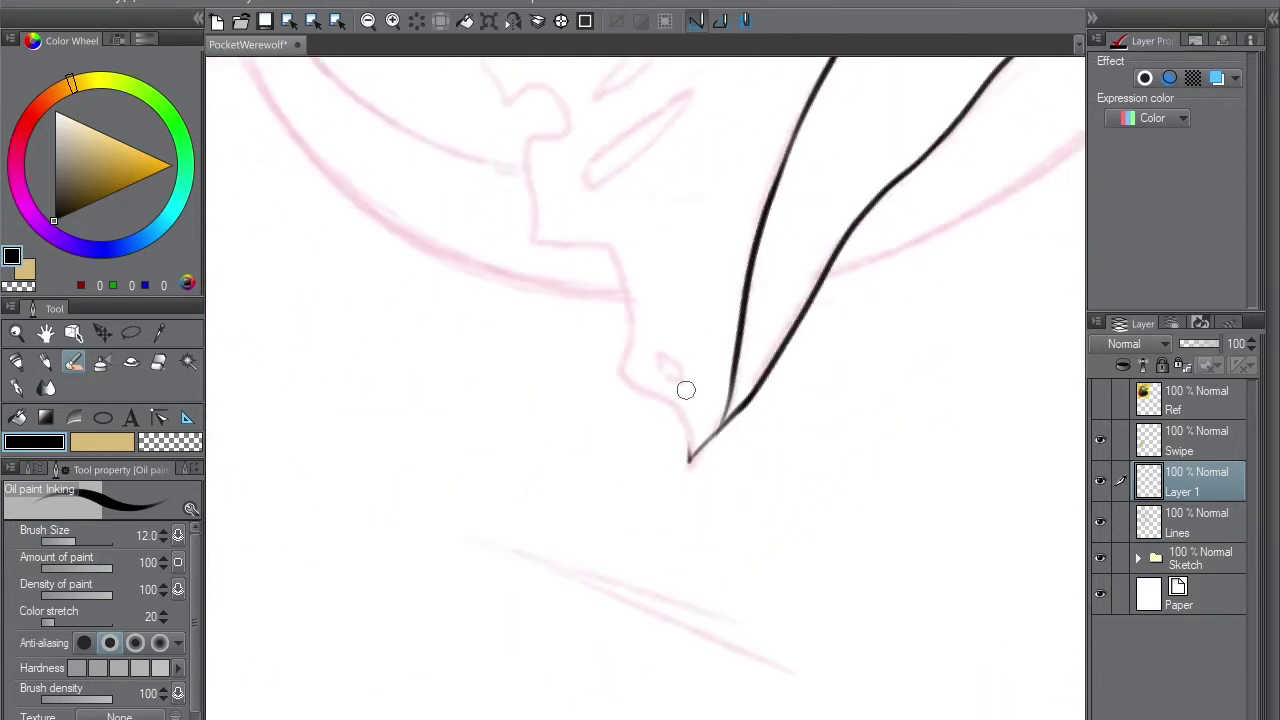
- Ink the small diamond hole near the flap's tip and the jagged torn edge up to the thick body outline
left_click_drag(680, 414, 620, 370)
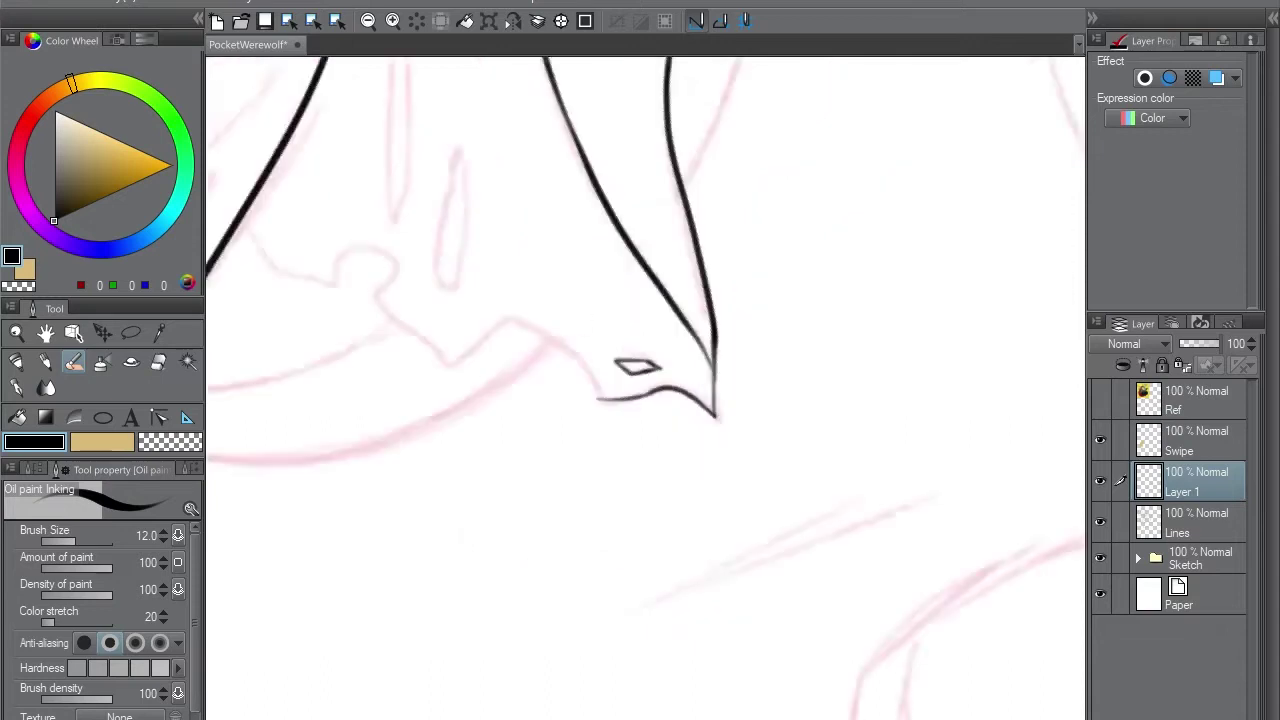
left_click_drag(588, 445, 672, 380)
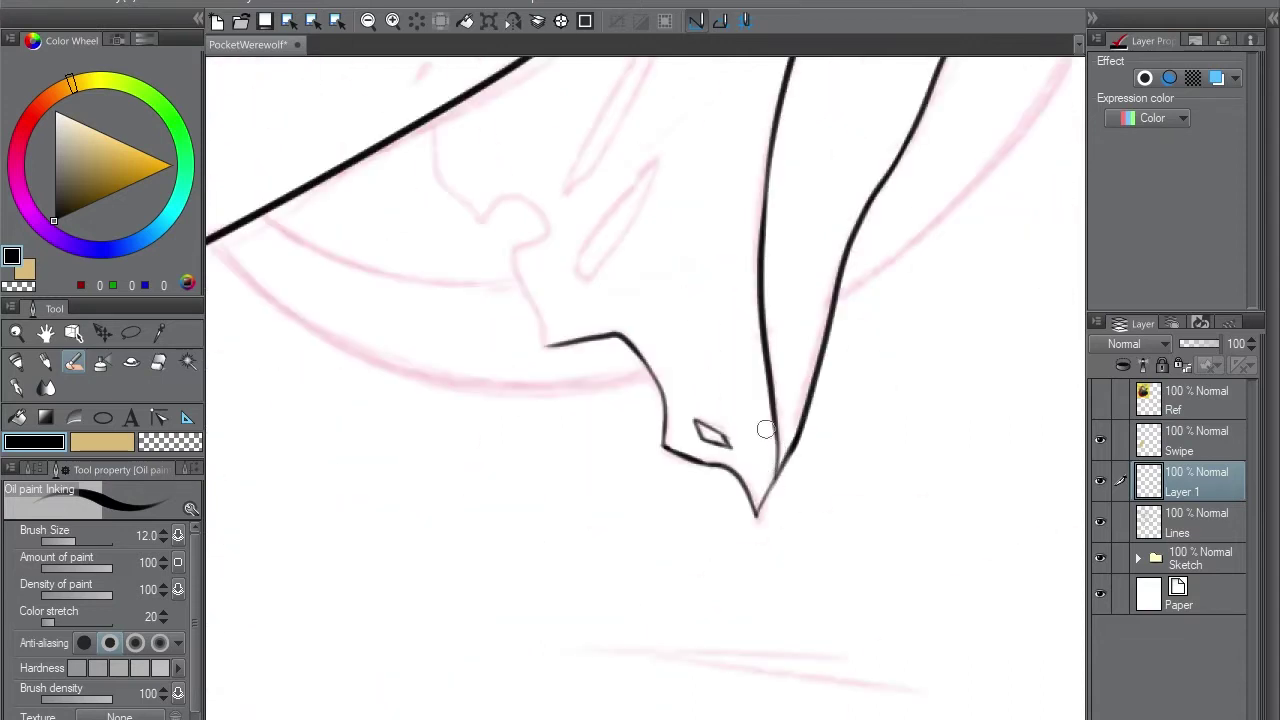
left_click_drag(589, 465, 585, 442)
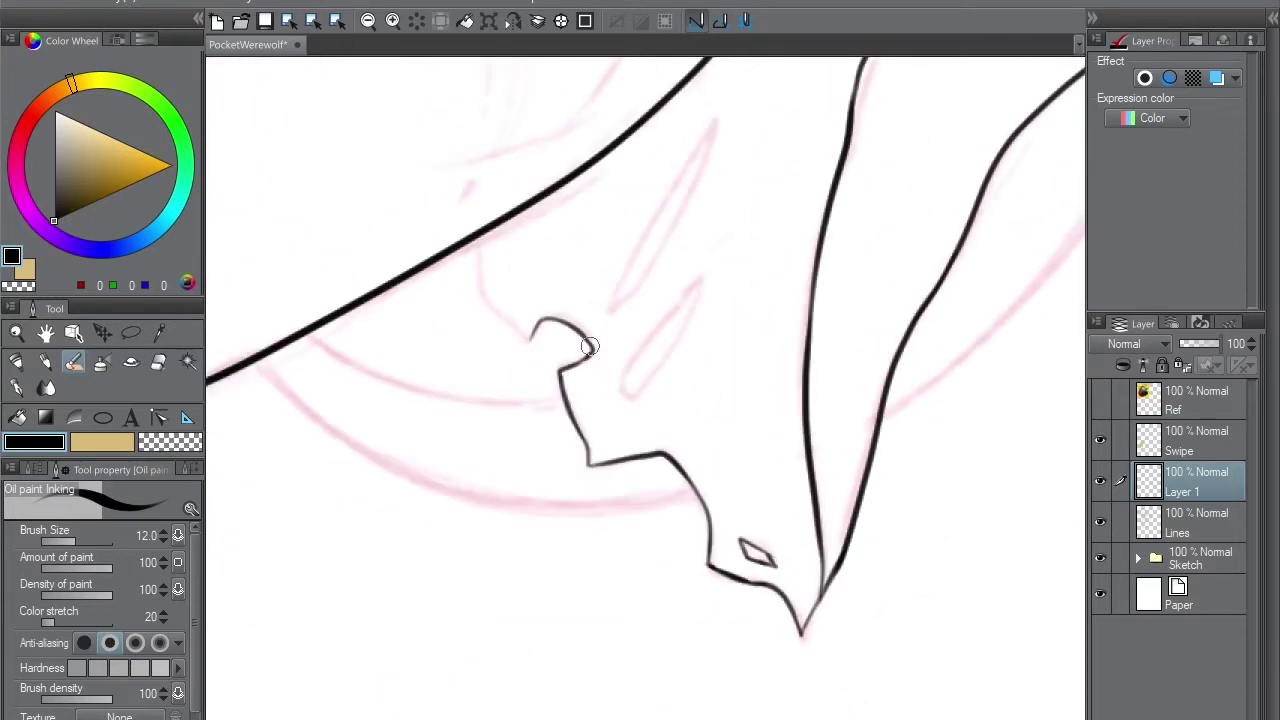
left_click_drag(590, 346, 570, 362)
left_click_drag(478, 236, 528, 338)
- Ink two long, narrow slits in the torn flap and tidy their outlines with the eraser and brush
mouse_move(624, 395)
left_mouse_down()
mouse_move(706, 269)
mouse_move(658, 327)
mouse_move(689, 314)
left_mouse_up()
key("ctrl+z")
key("ctrl+z")
mouse_move(714, 256)
left_mouse_down()
mouse_move(623, 380)
mouse_move(716, 260)
left_mouse_up()
key("minus")
key("minus")
mouse_move(665, 406)
left_mouse_down()
mouse_move(697, 603)
mouse_move(670, 408)
left_mouse_up()
mouse_move(730, 455)
left_mouse_down()
mouse_move(757, 563)
mouse_move(732, 452)
left_mouse_up()
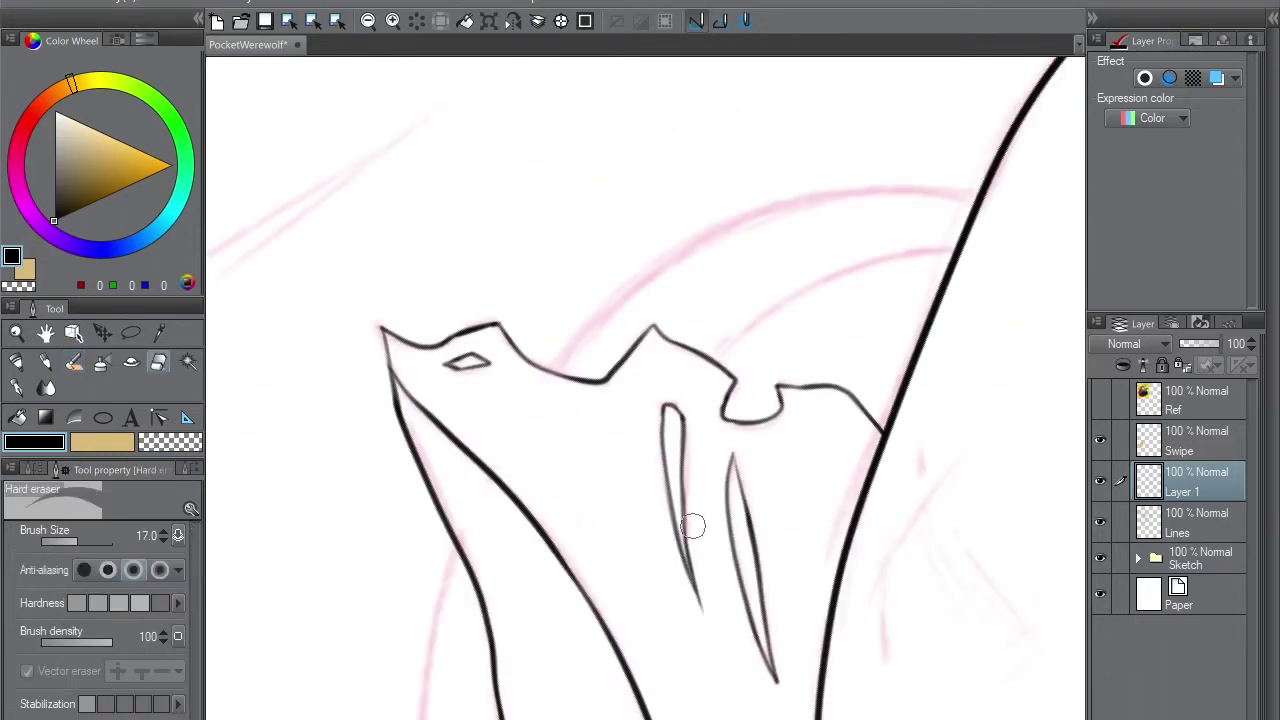
key("minus")
key("e")
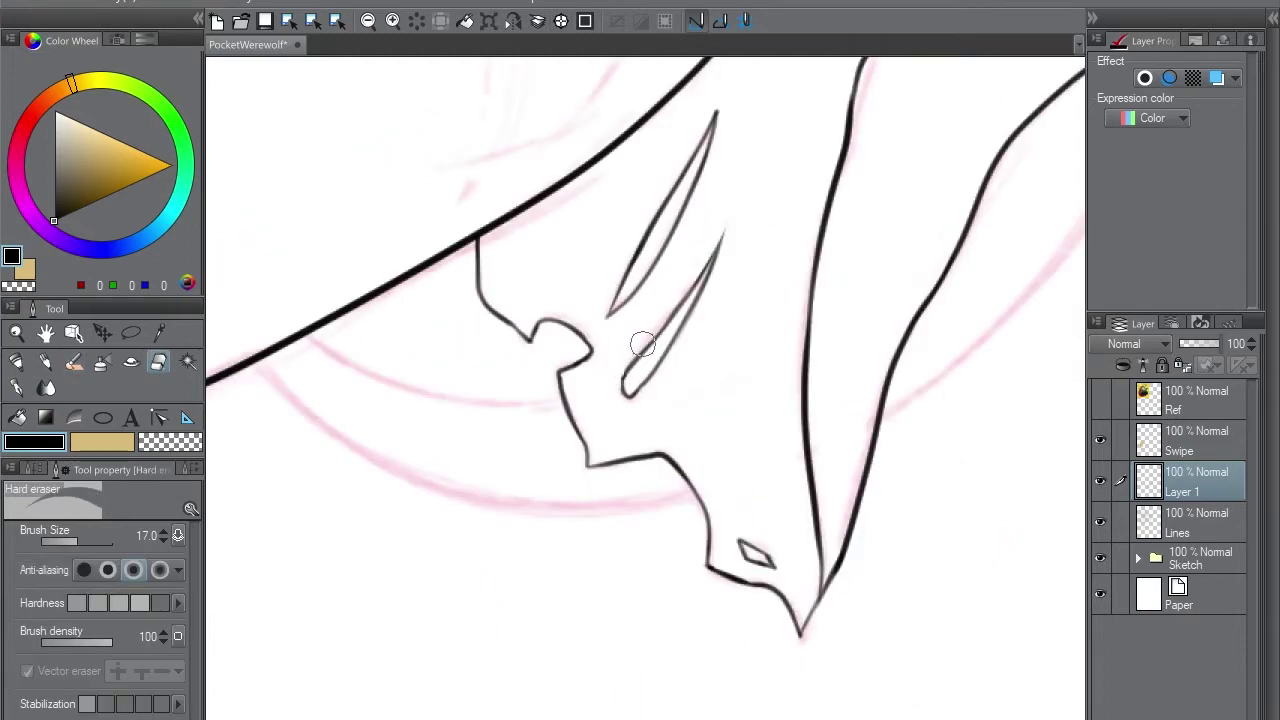
key("b")
key("e")
key("b")
key("asciicircum")
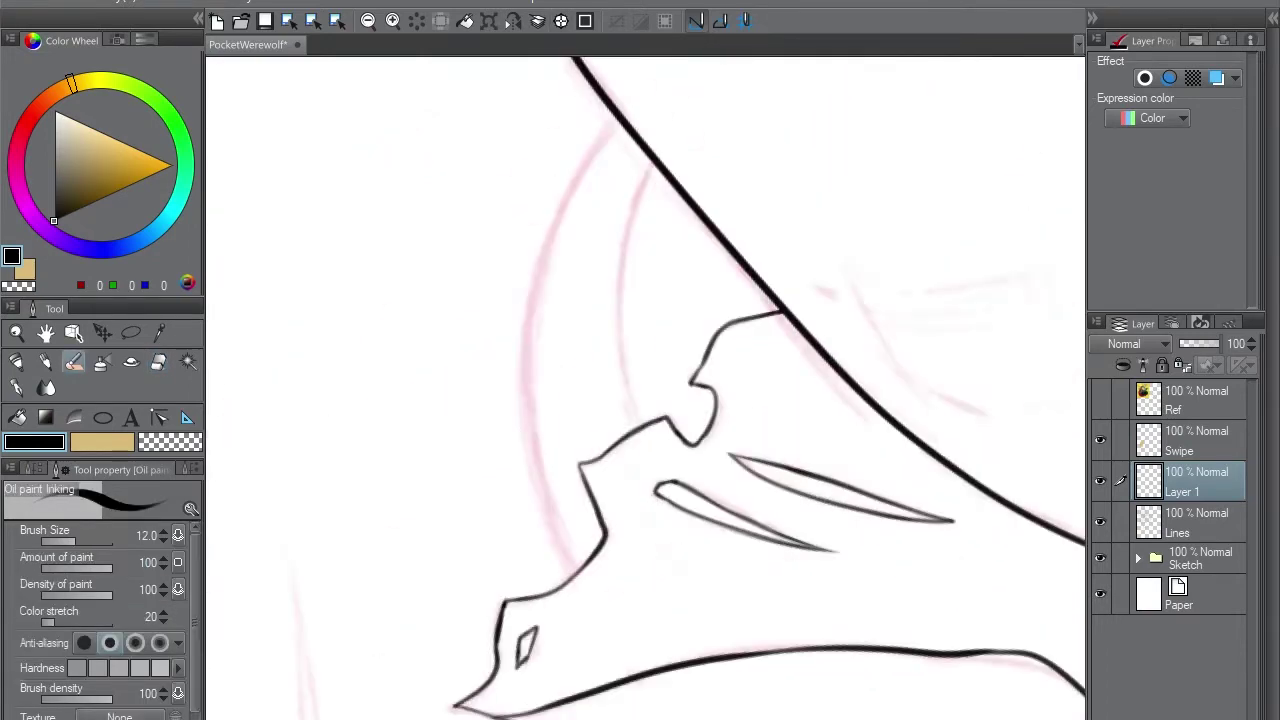
left_click(1100, 521)
left_click(1100, 521)
left_click_drag(652, 122, 667, 485)
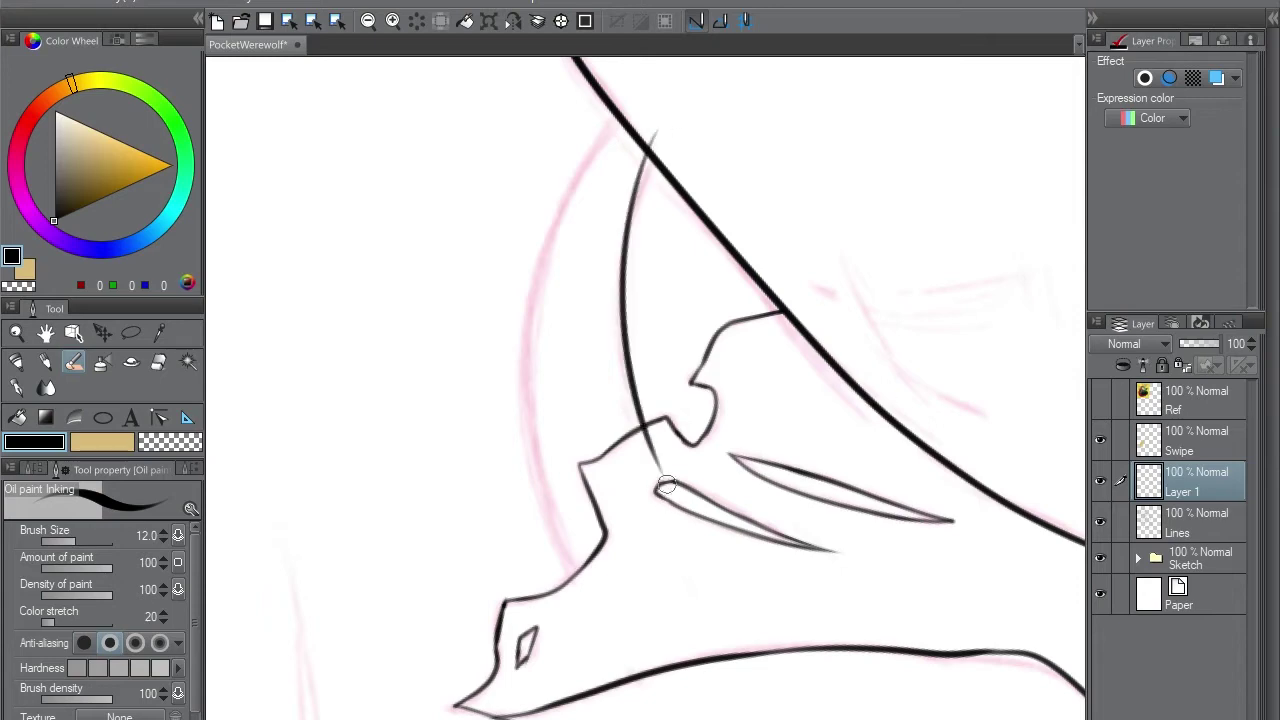
left_click_drag(600, 108, 530, 640)
- Ink the inner and outer arcs behind the torn flap, starting at the thick body outline and crossing the flap
key("asciicircum")
key("asciicircum")
key("asciicircum")
key("e")
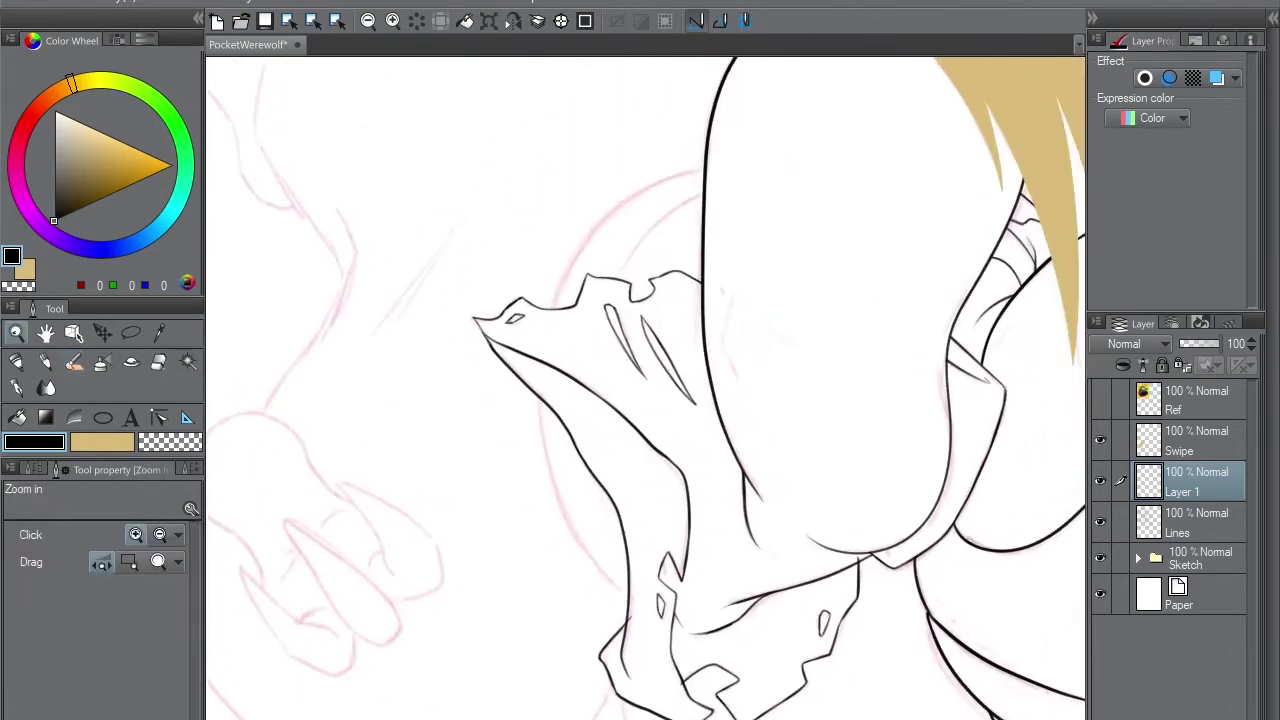
key("b")
left_click_drag(600, 366, 738, 182)
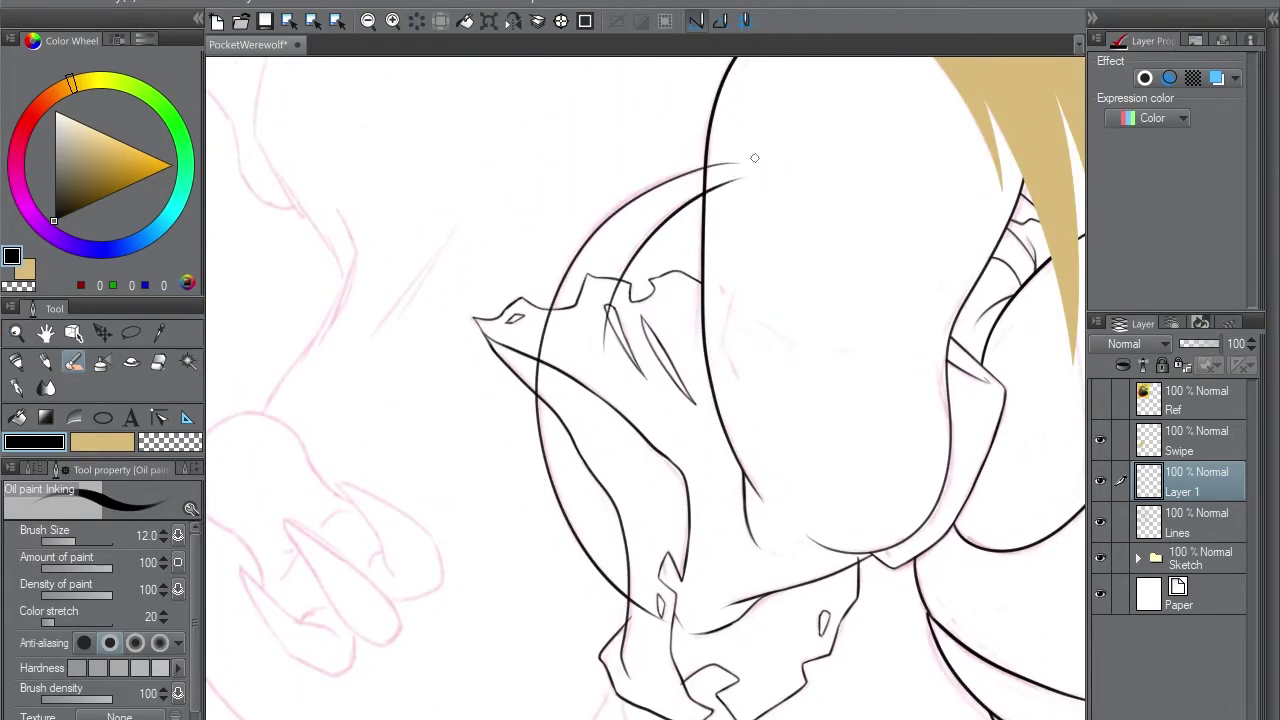
- Erase the overshooting ends of the arcs beyond the thick body outline and where they pass behind the torn cloth
scroll(690, 95, "up", 3)
key("e")
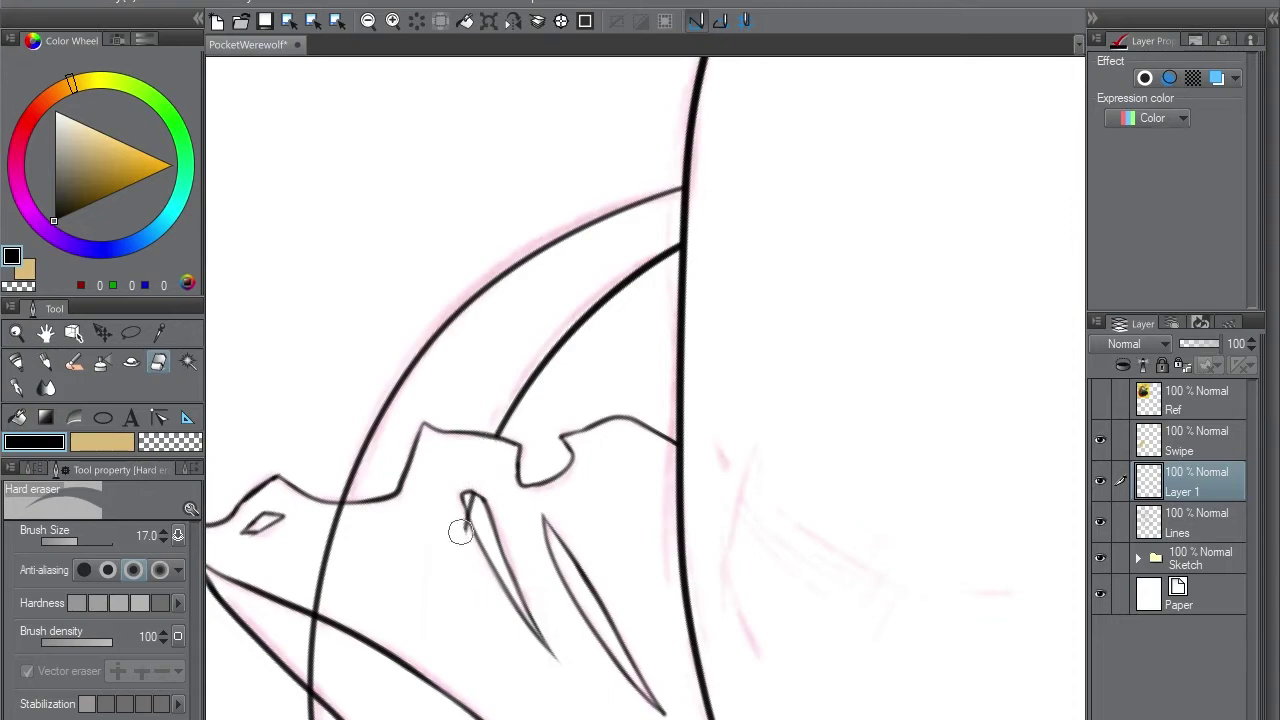
key("asciicircum")
key("asciicircum")
key("asciicircum")
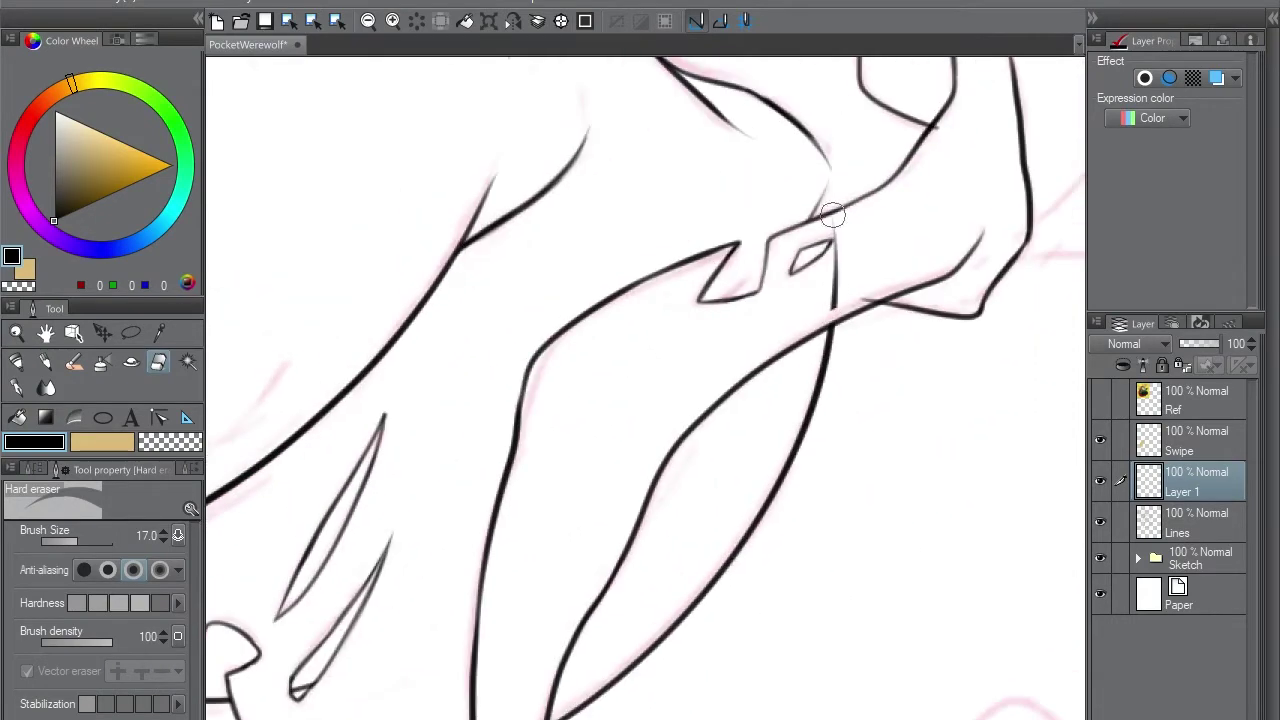
left_click_drag(832, 215, 834, 308)
key("asciicircum")
key("asciicircum")
- On the Lines layer, erase the stray body line running across the torn strip beside its diamond hole
key("b")
key("e")
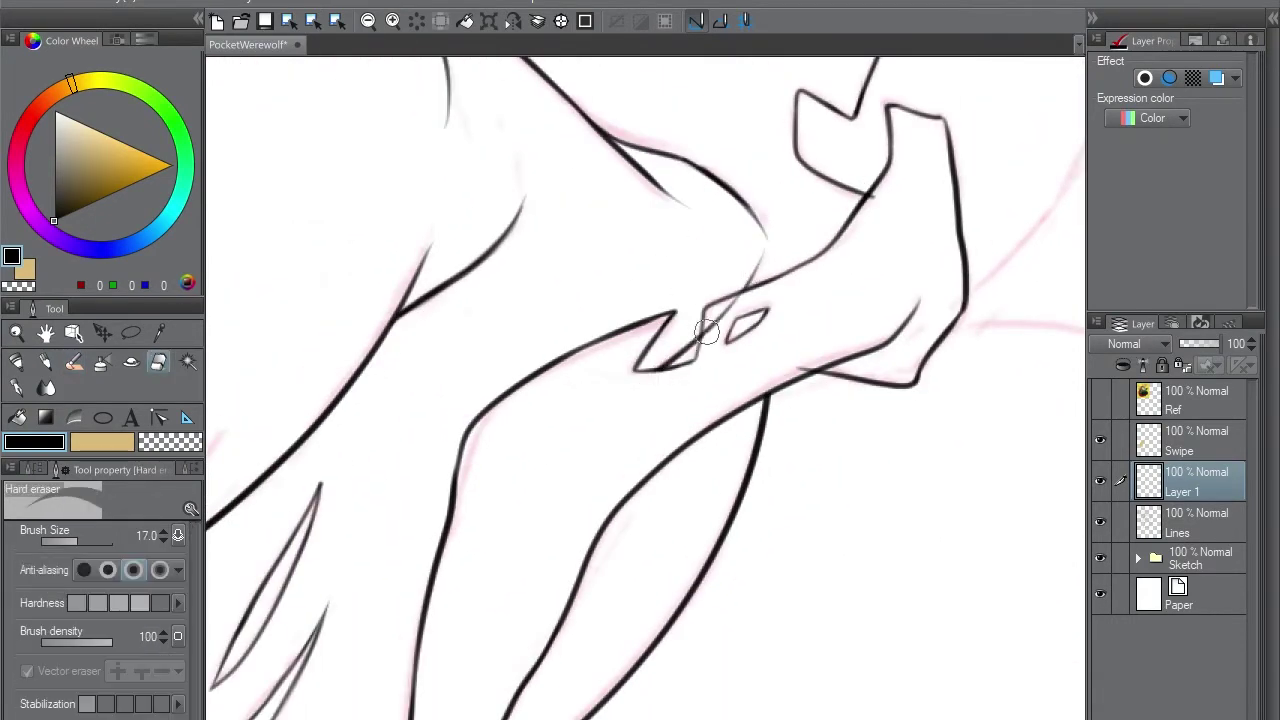
key("alt+bracketleft")
key("alt+bracketright")
key("alt+bracketleft")
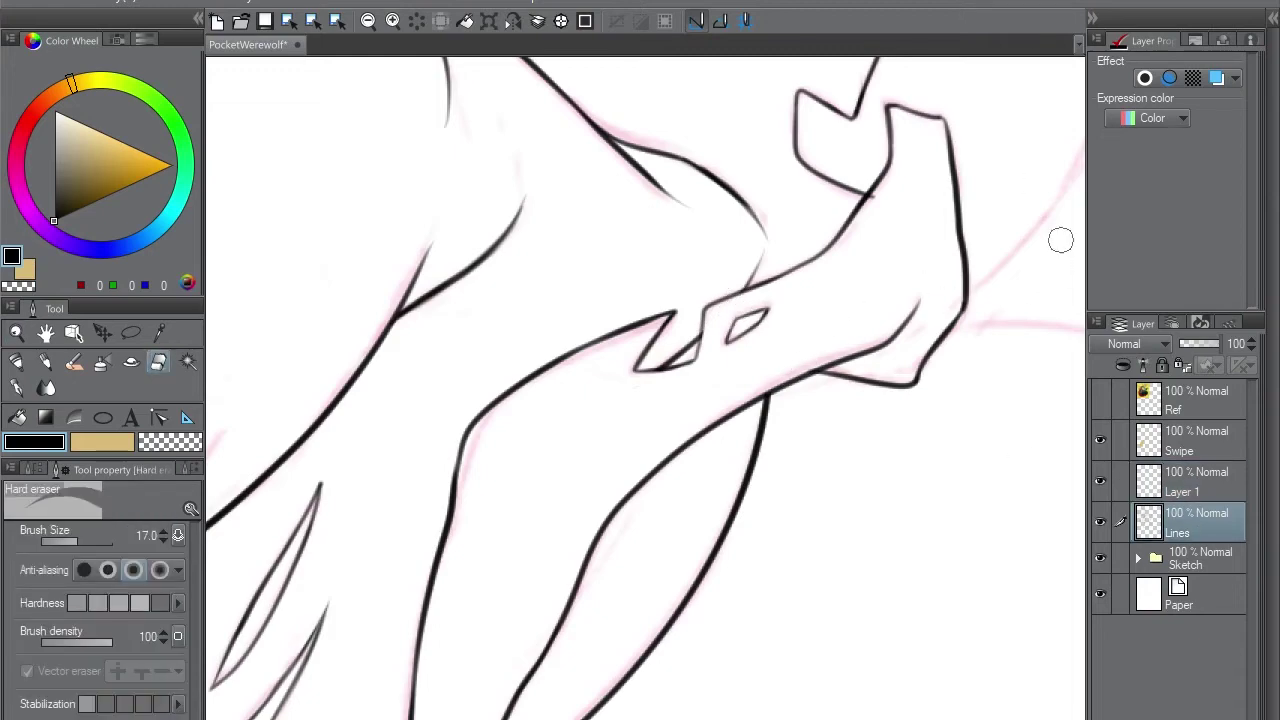
- Touch up the jagged edge of the small torn scrap beneath the thick body outline on the Lines layer
key("asciicircum")
key("asciicircum")
key("asciicircum")
key("b")
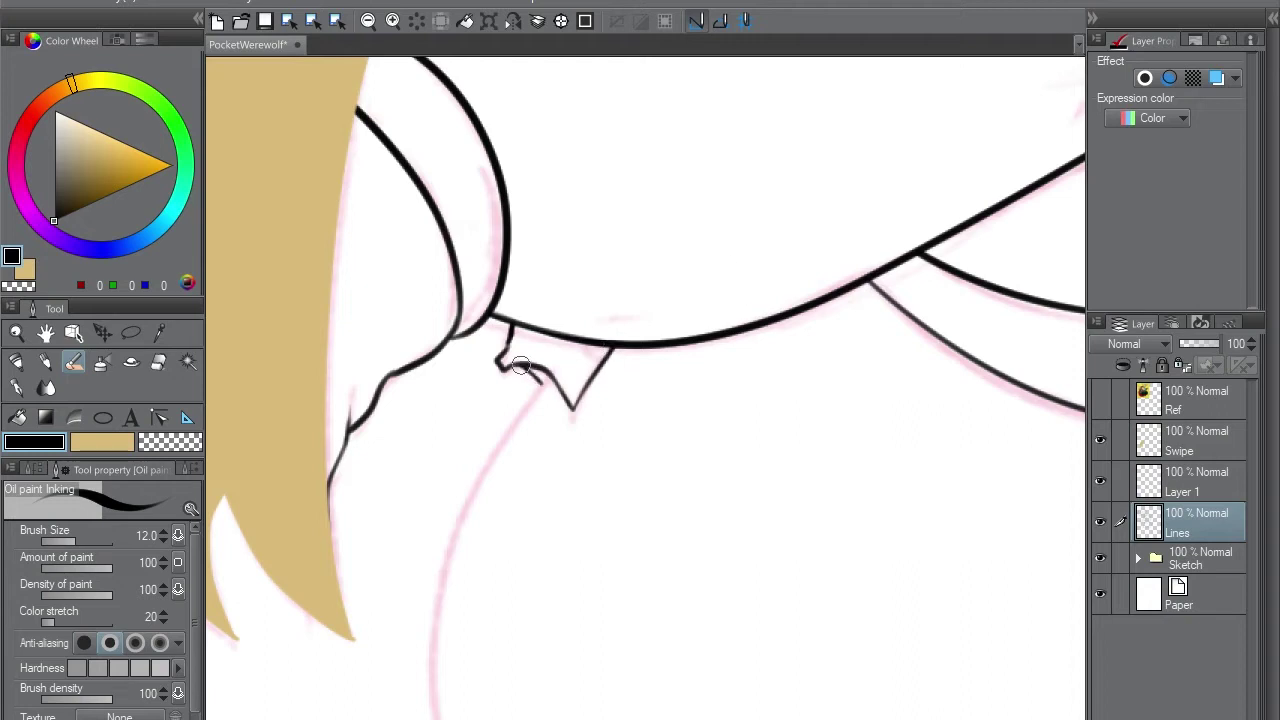
scroll(510, 338, "down", 3)
key("alt+bracketright")
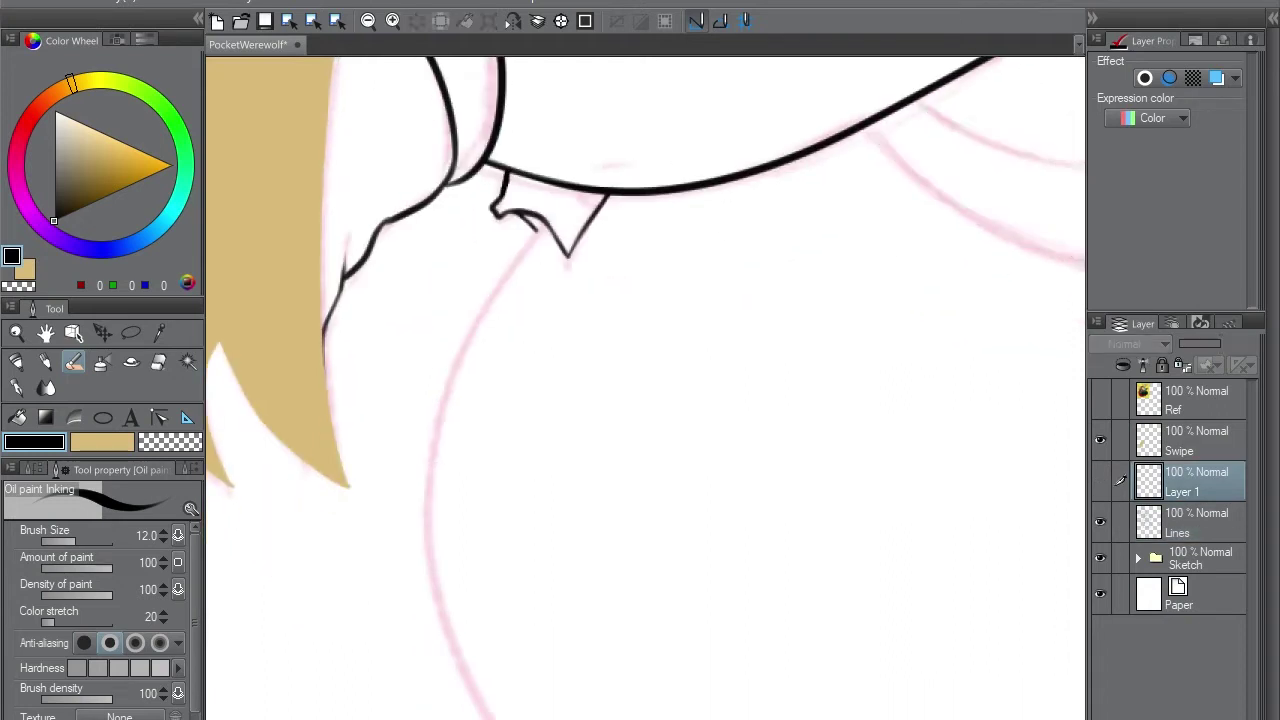
- Ink the leg's large rounded outline on Layer 1, from the small torn scrap down and around its underside
key("ctrl+minus")
left_click_drag(485, 190, 900, 520)
key("ctrl+z")
left_click_drag(475, 235, 655, 625)
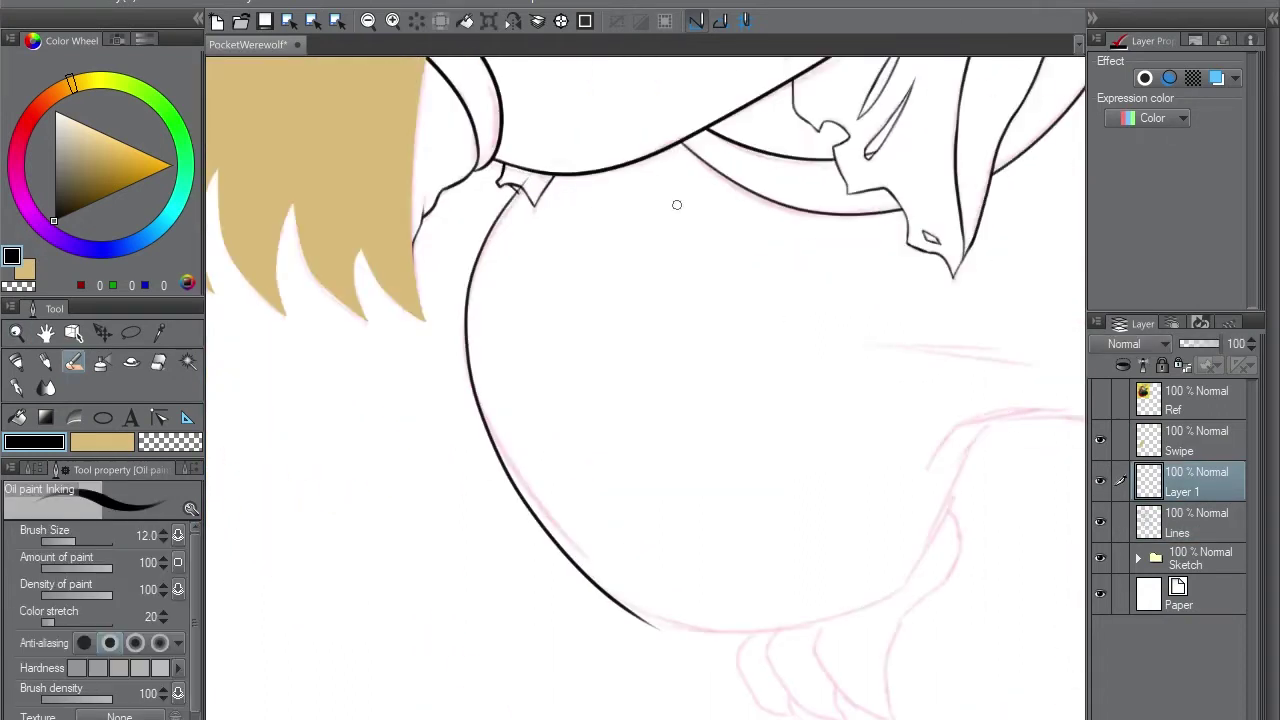
key("h")
key("ctrl+z")
mouse_move(285, 410)
left_mouse_down()
mouse_move(392, 581)
mouse_move(828, 357)
left_mouse_up()
key("ctrl+z")
mouse_move(545, 628)
left_mouse_down()
mouse_move(700, 580)
mouse_move(826, 300)
left_mouse_up()
- Continue the leg outline above the sketched toes and up along the sketch toward the thigh
key("asciicircum")
key("asciicircum")
key("asciicircum")
key("asciicircum")
key("asciicircum")
key("asciicircum")
scroll(588, 80, "up", 3)
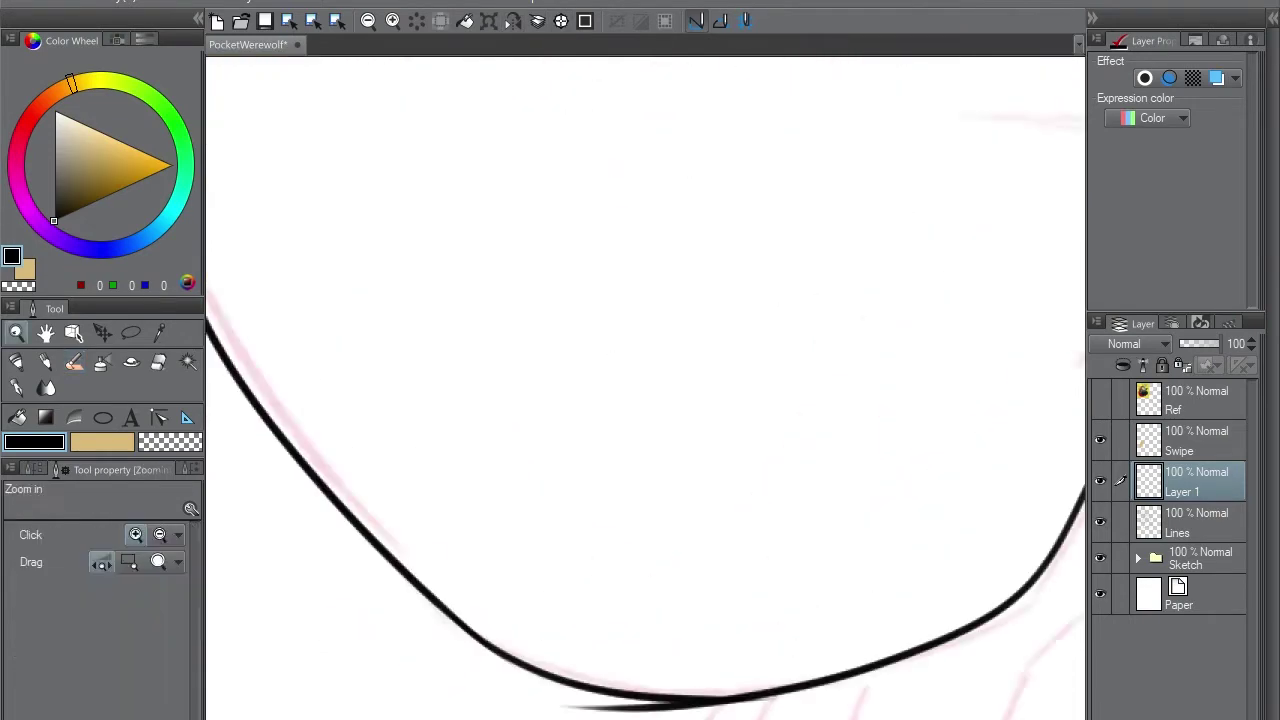
left_click_drag(471, 311, 762, 373)
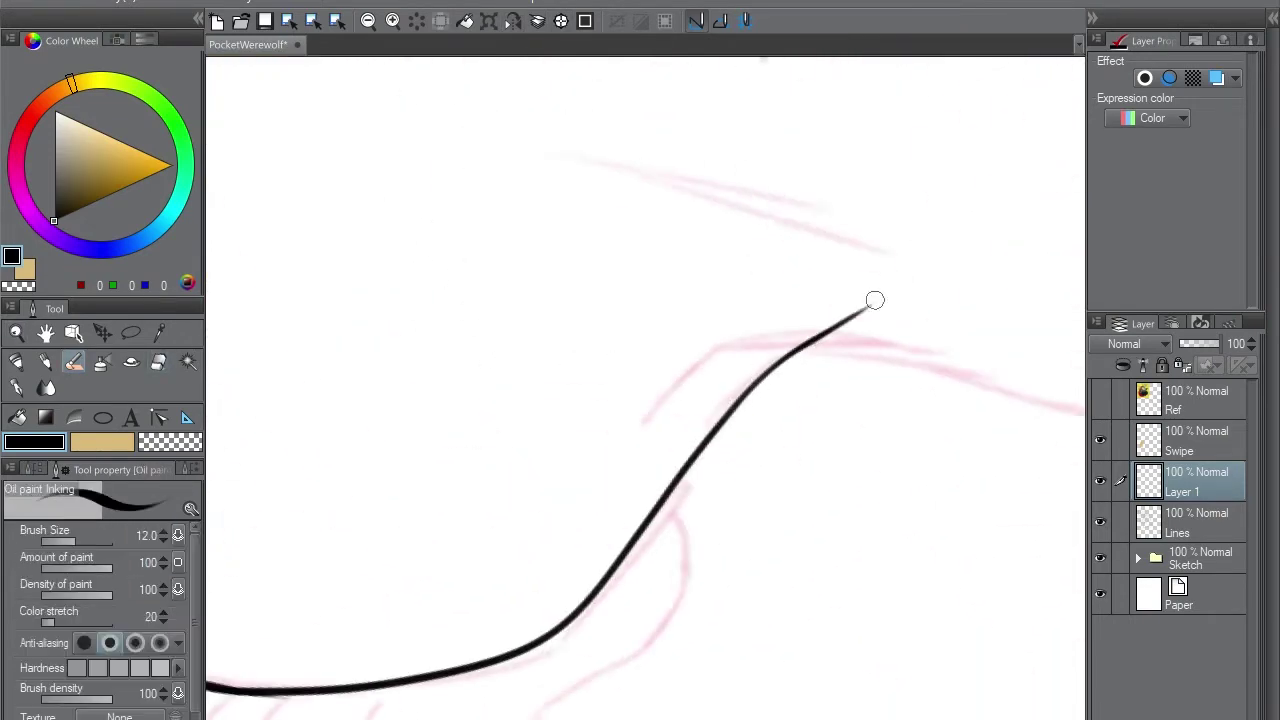
- Ink the two short, tapering crease lines above the upper end of the leg outline
scroll(874, 300, "down", 3)
left_click_drag(806, 294, 666, 360)
scroll(666, 360, "up", 3)
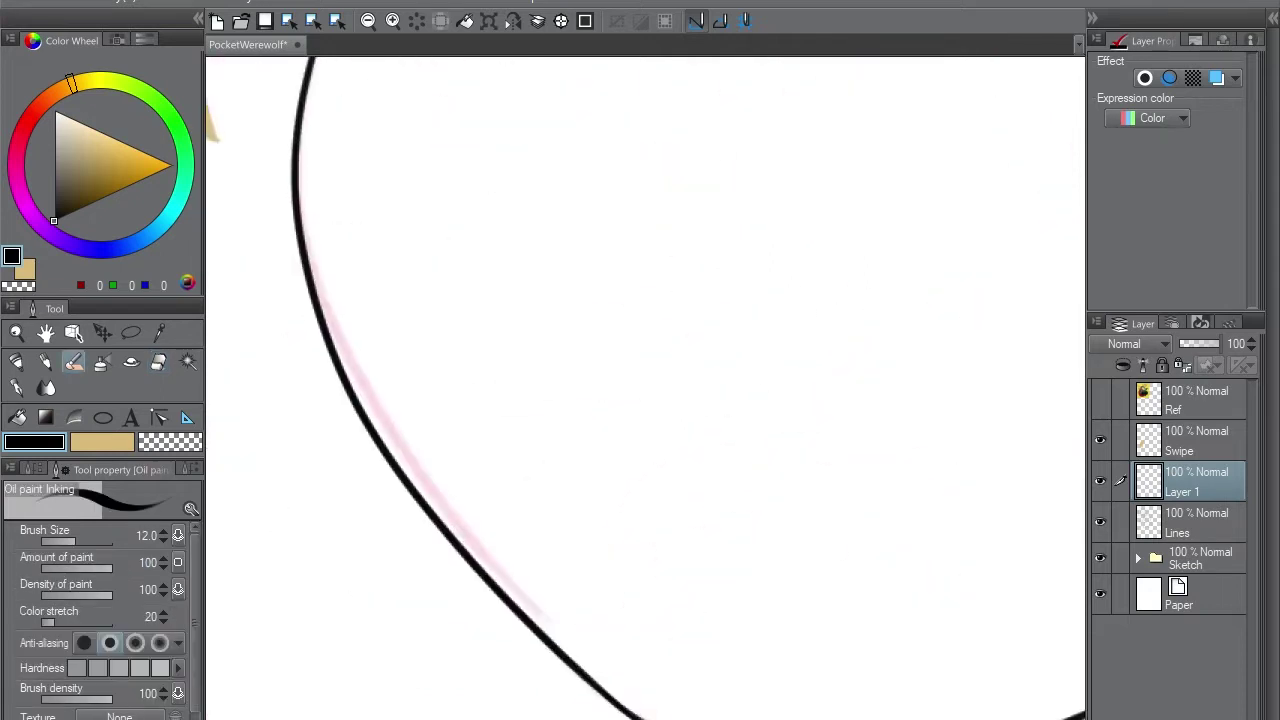
scroll(640, 390, "down", 3)
scroll(640, 390, "up", 3)
- On the Lines layer, ink the foot's curved underside and its three pointed claws below the leg outline
left_click(1190, 520)
mouse_move(830, 275)
left_mouse_down()
mouse_move(844, 395)
mouse_move(705, 712)
left_mouse_up()
mouse_move(588, 650)
left_mouse_down()
mouse_move(571, 403)
mouse_move(600, 410)
left_mouse_up()
mouse_move(540, 520)
left_mouse_down()
mouse_move(503, 560)
mouse_move(459, 505)
mouse_move(513, 347)
left_mouse_up()
mouse_move(410, 459)
left_mouse_down()
mouse_move(472, 326)
mouse_move(404, 446)
left_mouse_up()
key("ctrl+z")
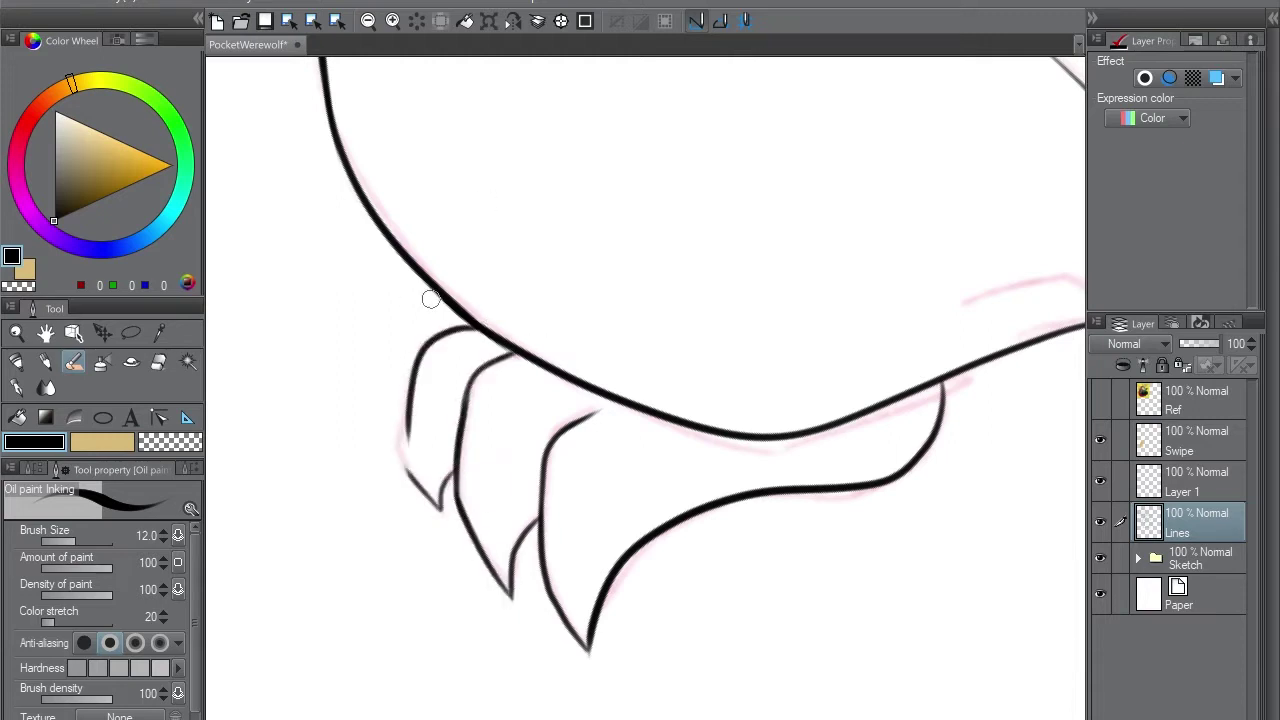
key("ctrl+z")
left_click_drag(478, 326, 440, 498)
- Ink the long middle claw of the other paw as a rounded shape tapering to a point
left_click_drag(452, 218, 92, 218)
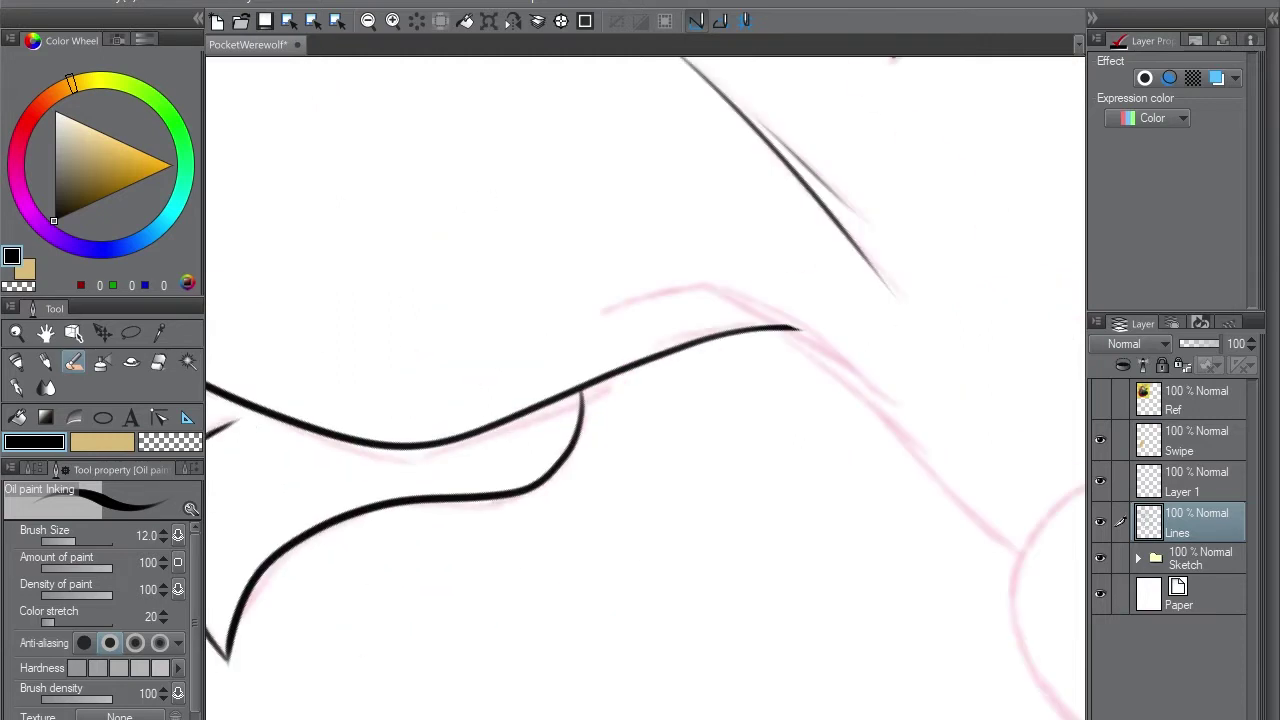
left_click_drag(640, 250, 640, 550)
mouse_move(605, 480)
left_mouse_down()
mouse_move(625, 250)
mouse_move(686, 150)
left_mouse_up()
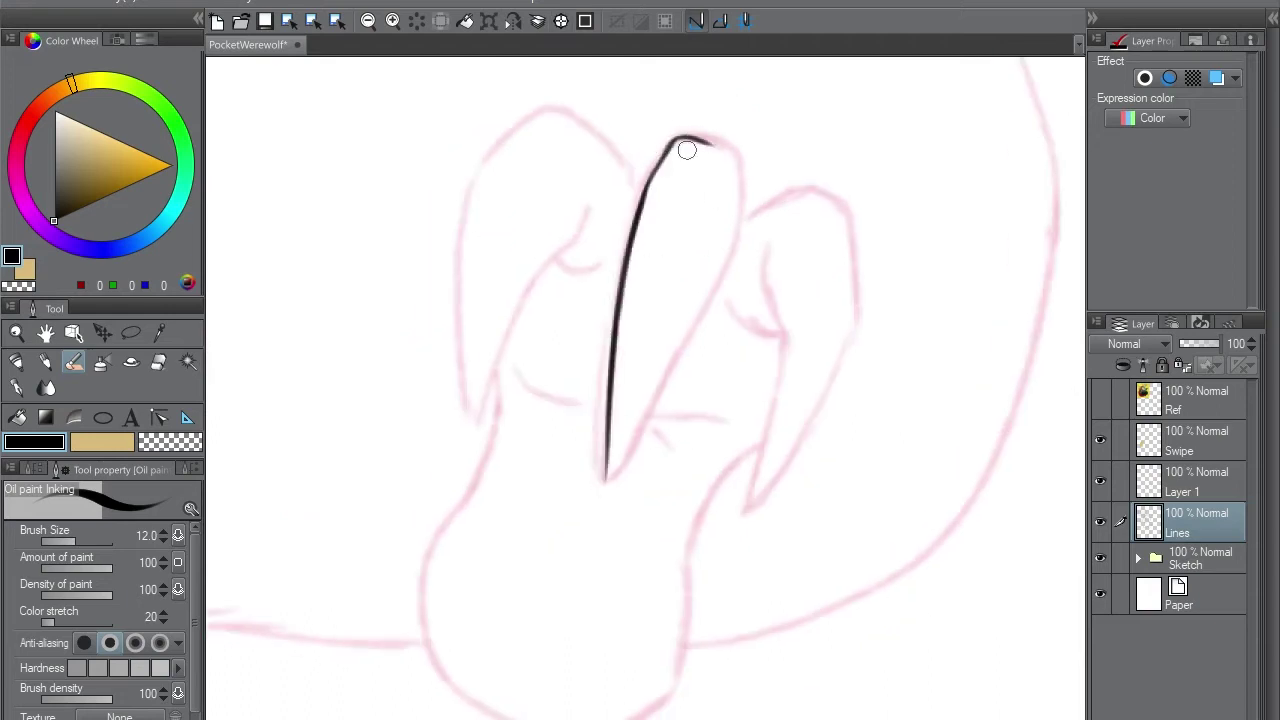
left_click_drag(605, 480, 738, 158)
mouse_move(738, 158)
left_mouse_down()
mouse_move(600, 450)
mouse_move(651, 600)
mouse_move(613, 492)
left_mouse_up()
key("ctrl+z")
key("ctrl+z")
left_click_drag(622, 432, 612, 572)
- Ink the curved claw to the left of the middle claw, with its rounded top meeting the middle claw
mouse_move(638, 240)
left_mouse_down()
mouse_move(535, 450)
mouse_move(523, 231)
mouse_move(514, 289)
left_mouse_up()
key("ctrl+z")
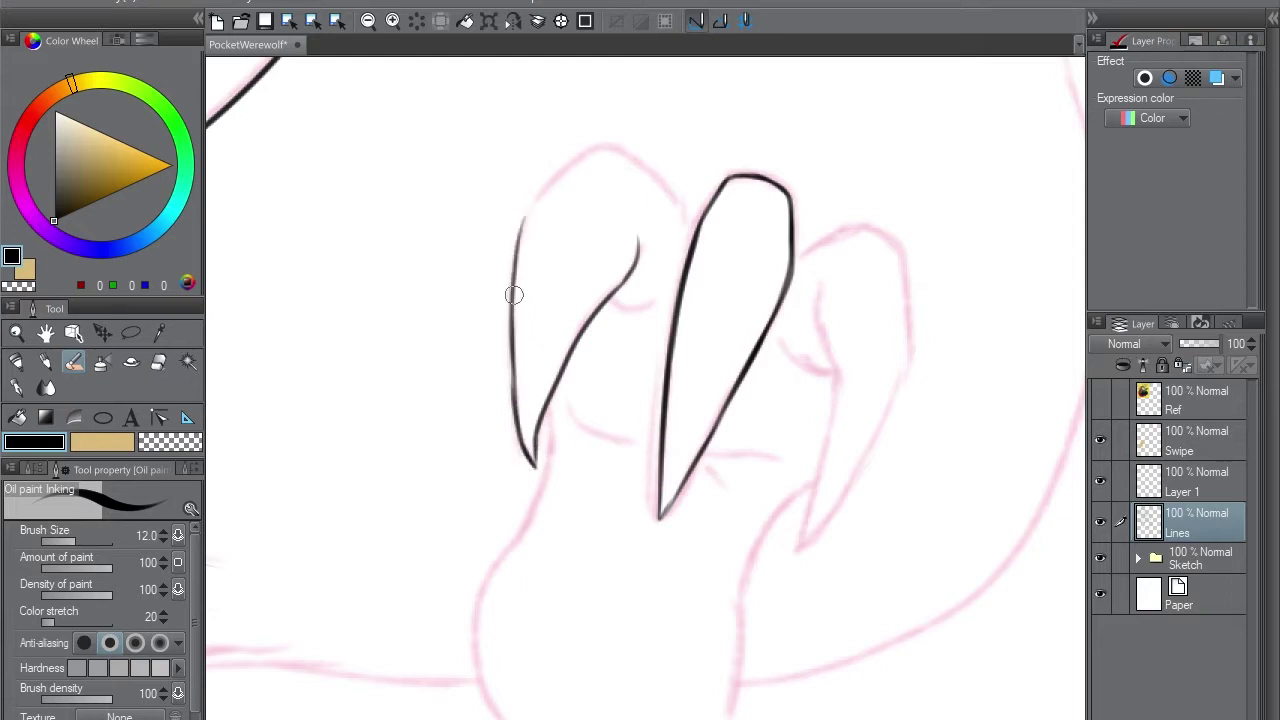
left_click_drag(570, 478, 629, 366)
key("asciicircum")
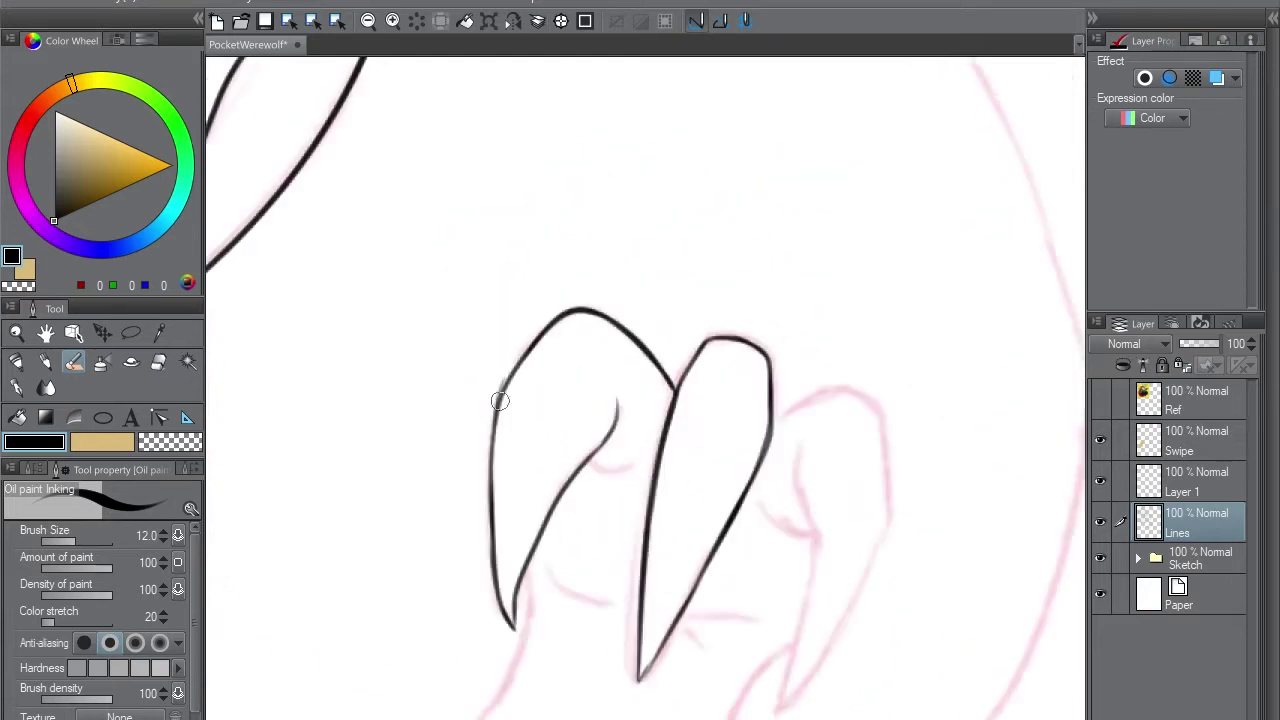
- Ink the remaining outer claw on the other side of the middle claw, closing it at its pointed tip
left_click_drag(712, 390, 700, 640)
left_click_drag(694, 300, 672, 565)
key("minus")
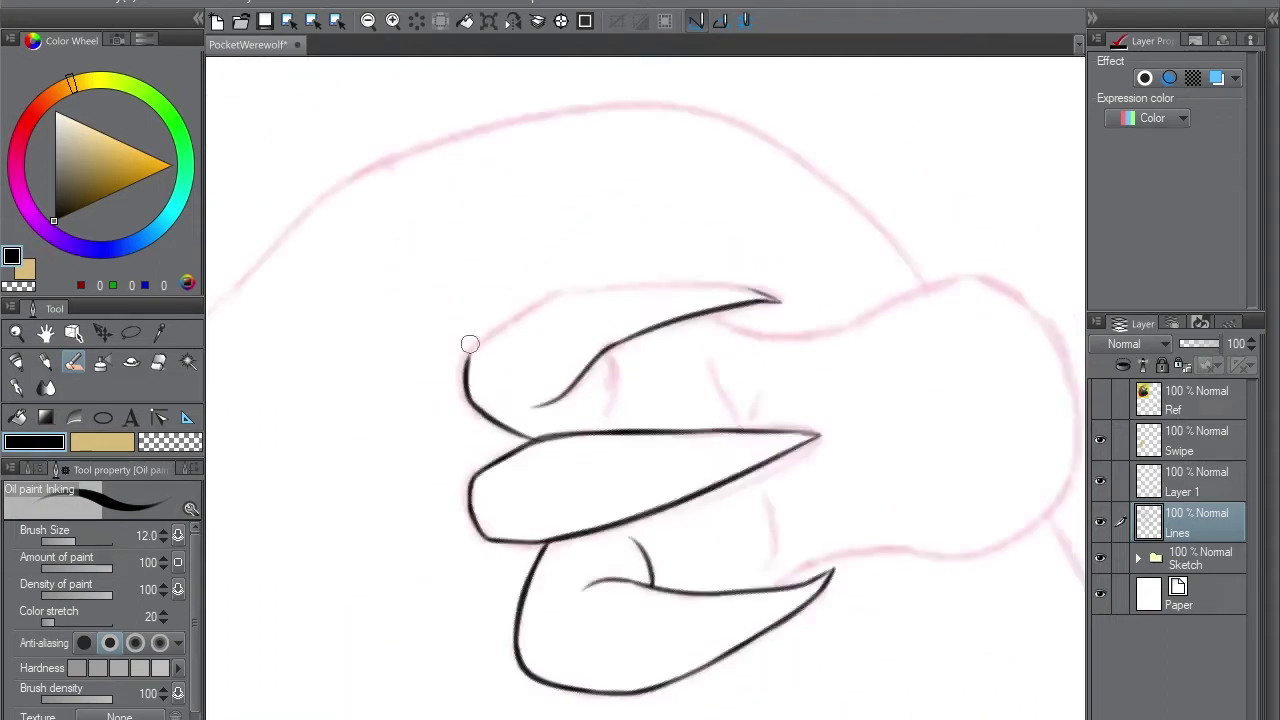
key("minus")
left_click_drag(505, 362, 711, 253)
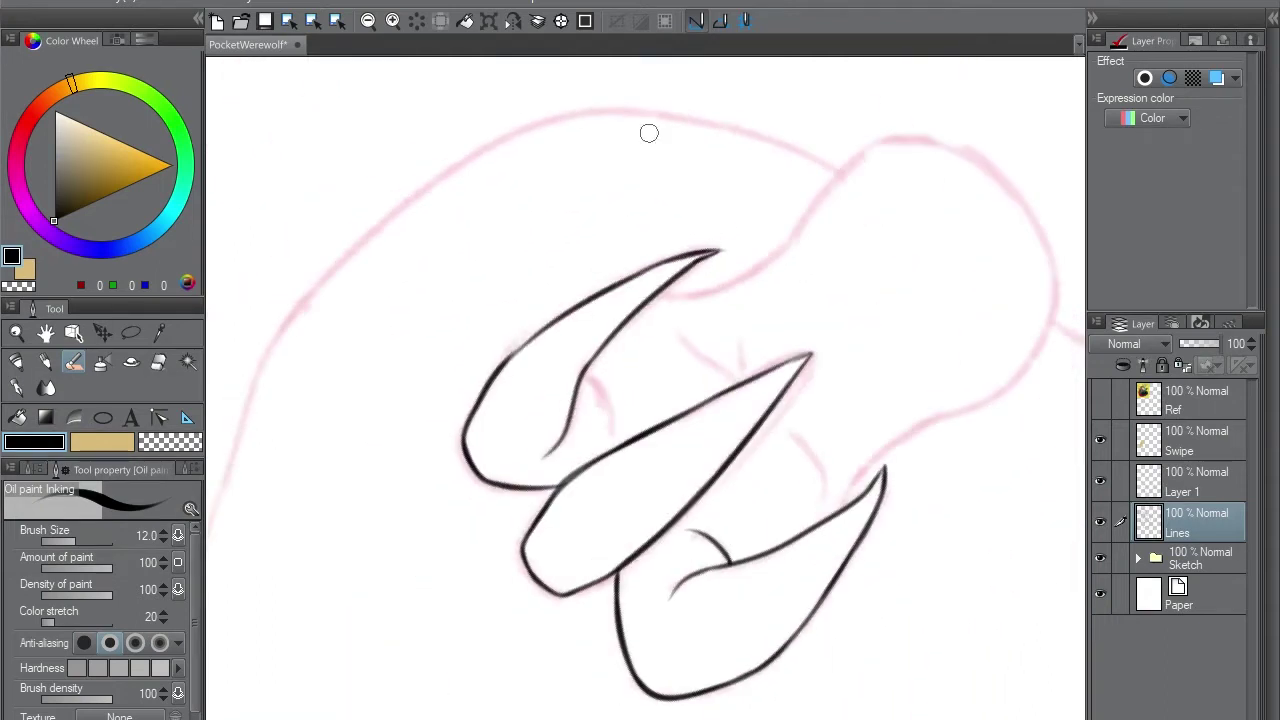
- Ink the small curved crease lines where the toes meet the inner edges of the two outer claws
key("asciicircum")
key("asciicircum")
left_click_drag(678, 565, 698, 544)
left_click_drag(684, 345, 717, 378)
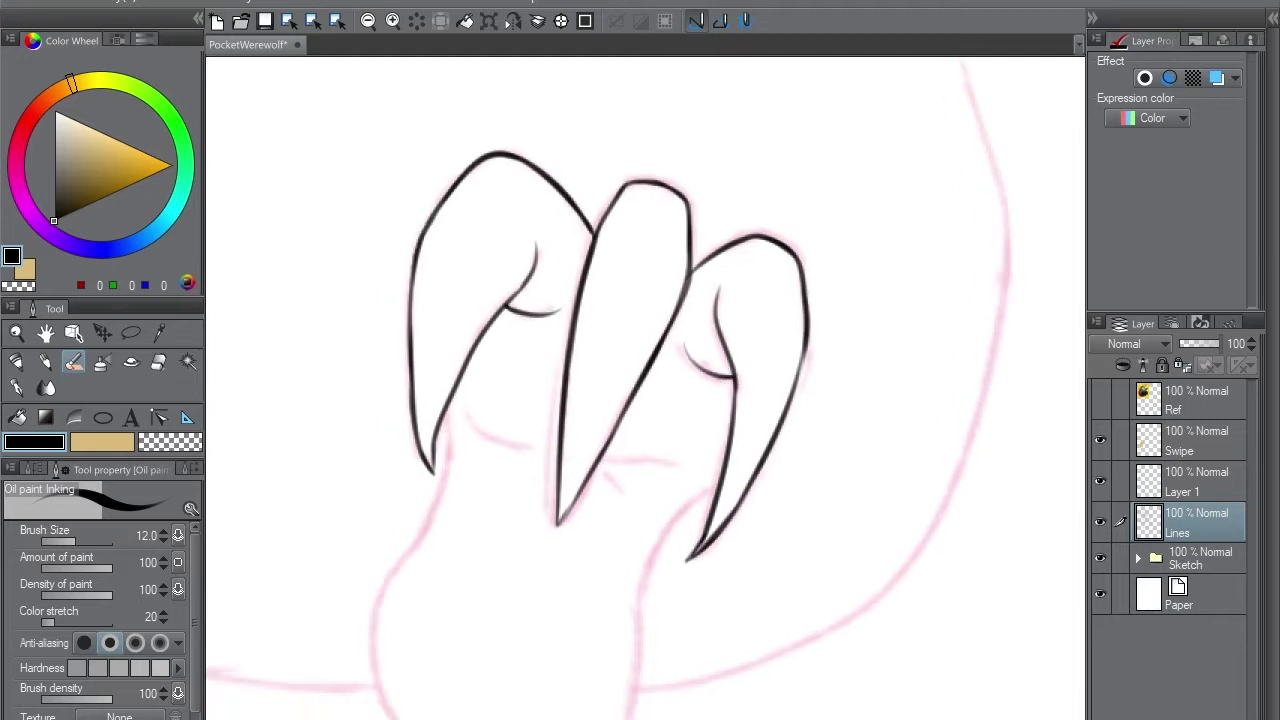
- On Layer 1, ink the paw's rounded base and the creases below the toes, erasing overlaps behind the claws
key("alt+bracketright")
mouse_move(480, 429)
left_mouse_down()
mouse_move(528, 337)
mouse_move(722, 370)
mouse_move(629, 343)
mouse_move(610, 360)
left_mouse_up()
key("e")
left_click_drag(610, 360, 654, 287)
key("p")
mouse_move(530, 195)
left_mouse_down()
mouse_move(535, 300)
mouse_move(840, 318)
left_mouse_up()
key("e")
key("p")
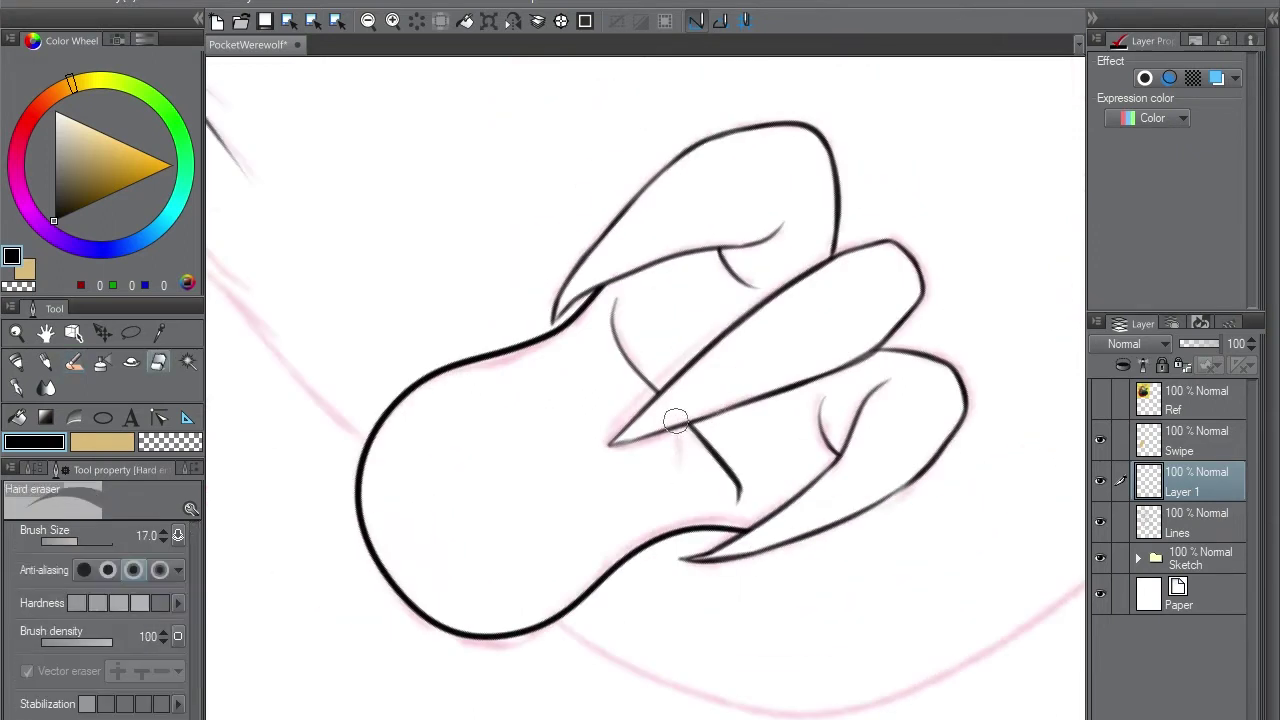
left_click_drag(677, 423, 682, 470)
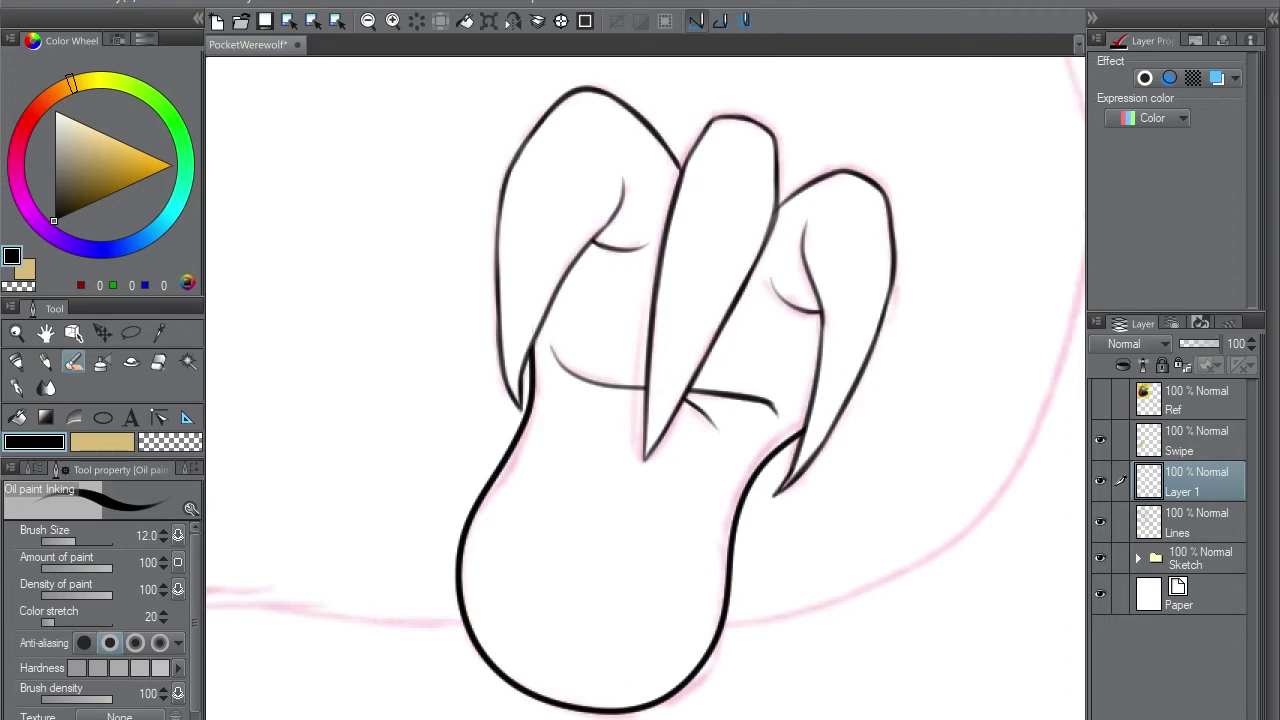
- Merge Layer 1 down into the Lines layer and add a new layer above it
key("ctrl+e")
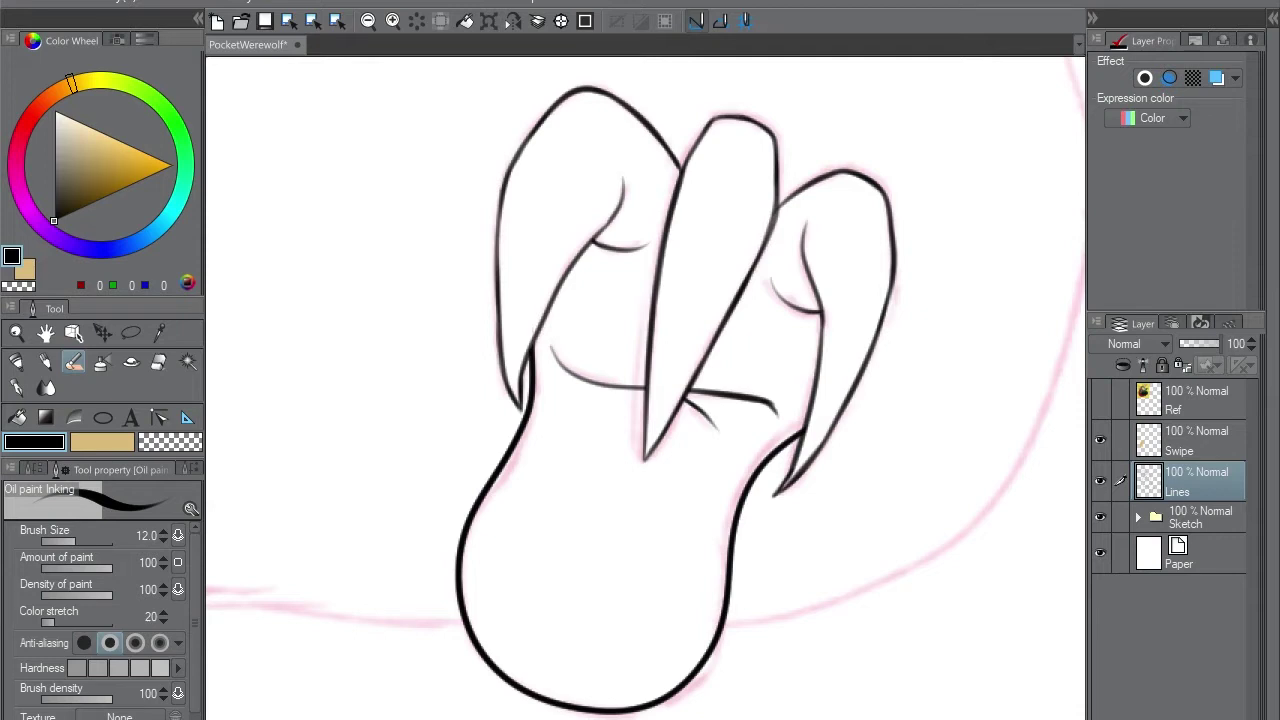
key("e")
key("p")
scroll(789, 408, "down", 4)
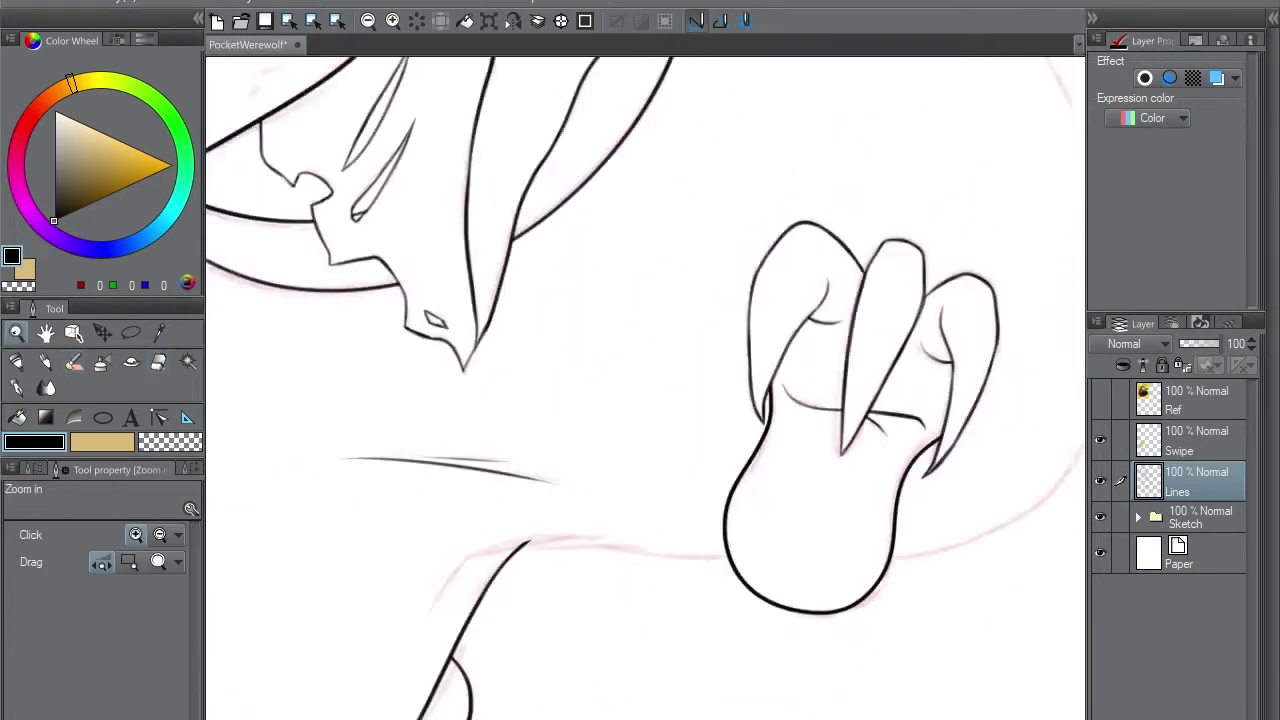
key("ctrl+shift+n")
- Ink the large rounded thigh outline from the torn strip around the clawed paw to the leg, skipping the paw
mouse_move(432, 620)
left_mouse_down()
mouse_move(748, 572)
mouse_move(678, 574)
left_mouse_up()
key("ctrl+z")
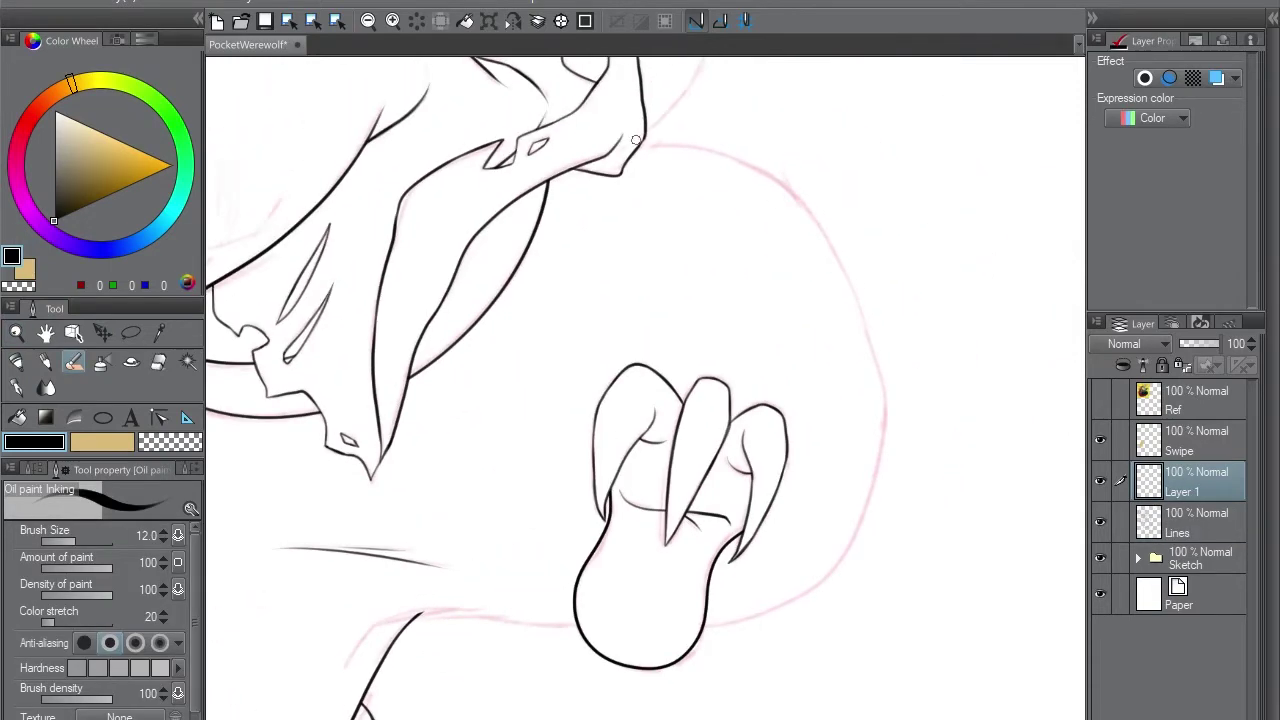
mouse_move(624, 142)
left_mouse_down()
mouse_move(649, 634)
mouse_move(352, 660)
left_mouse_up()
mouse_move(659, 551)
left_mouse_down()
mouse_move(600, 346)
mouse_move(609, 309)
mouse_move(652, 400)
left_mouse_up()
key("e")
key("p")
- Ink short curved lines beside the paw's outer claws and erase the parts that overlap the claws
left_click_drag(826, 372, 808, 432)
key("e")
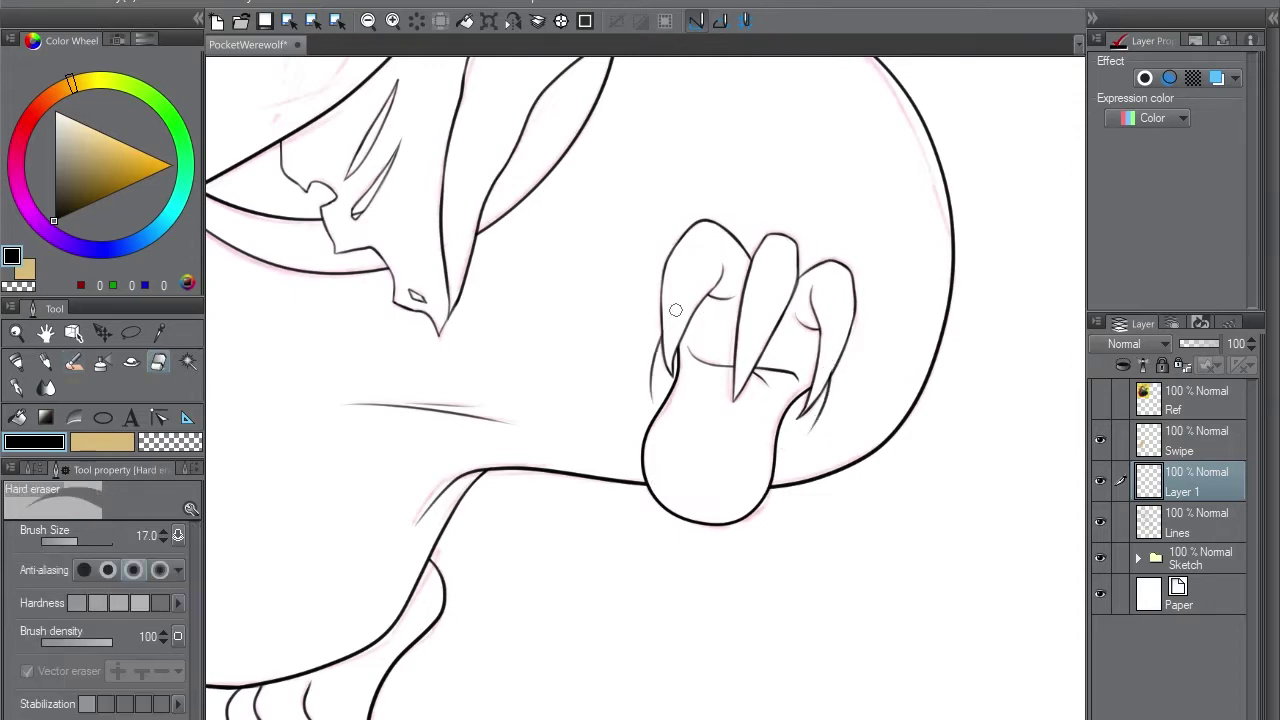
key("p")
key("e")
key("p")
left_click_drag(696, 296, 667, 381)
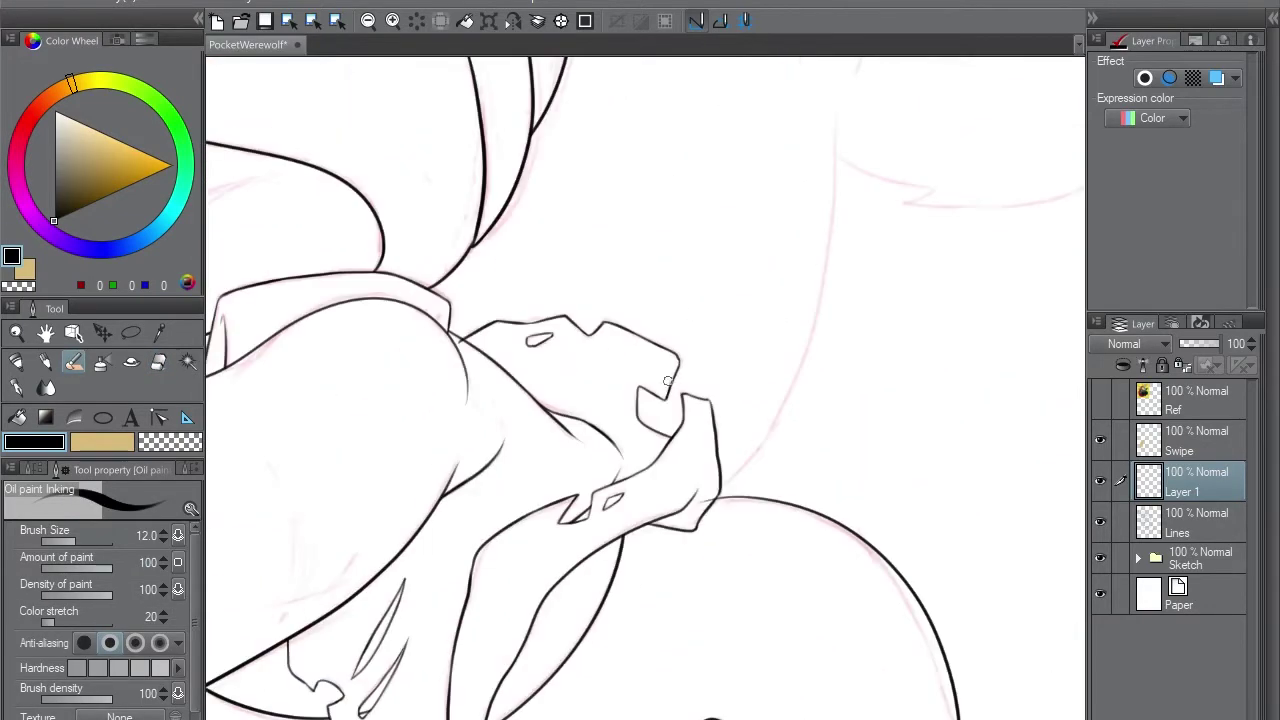
- Clean up the line at the collar's corner below the head on the Lines layer with the eraser
key("e")
scroll(667, 381, "up", 2)
key("alt+bracketleft")
scroll(416, 326, "up", 1)
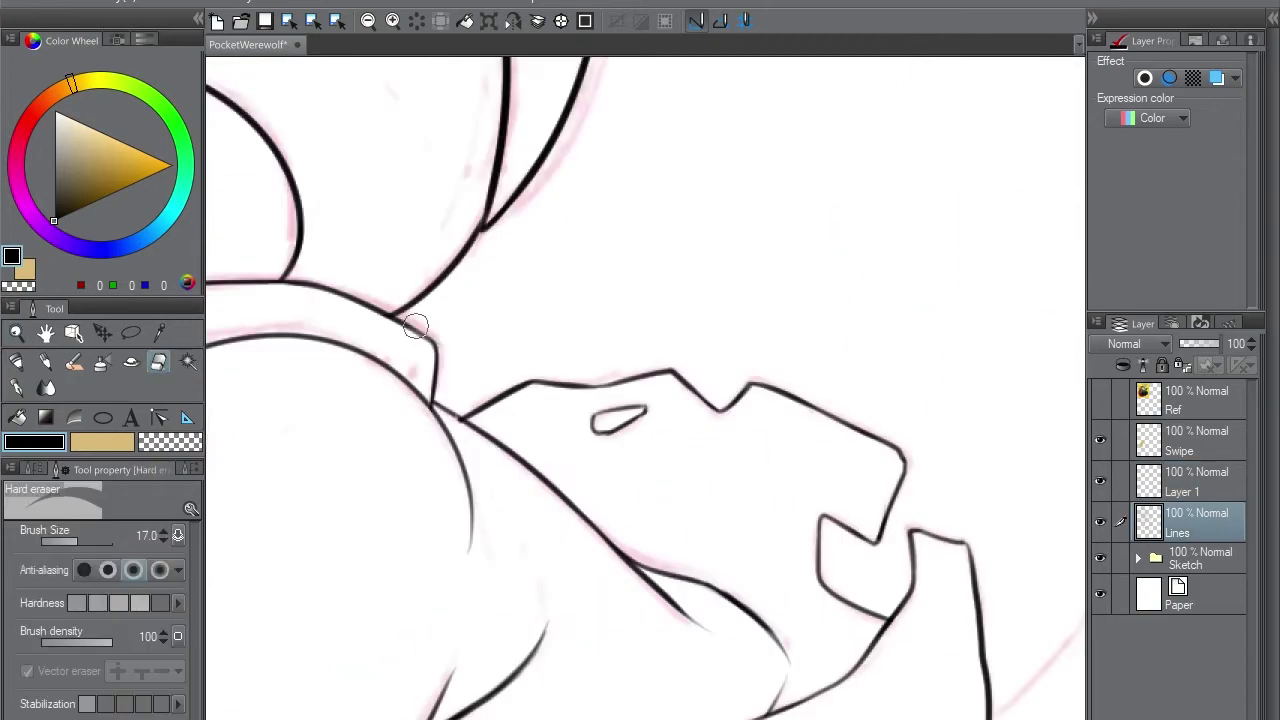
key("p")
key("slash")
scroll(645, 388, "down", 3)
scroll(645, 388, "up", 2)
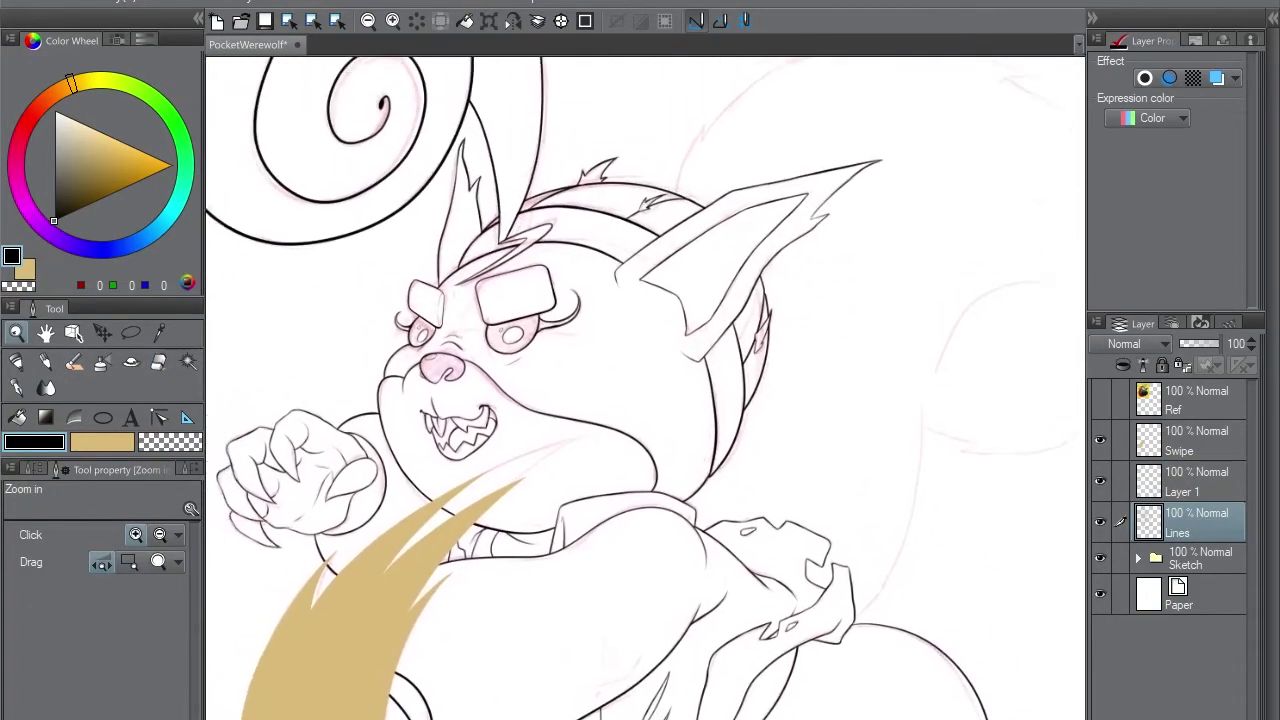
scroll(645, 388, "down", 3)
scroll(645, 388, "up", 3)
key("alt+bracketright")
key("ctrl+e")
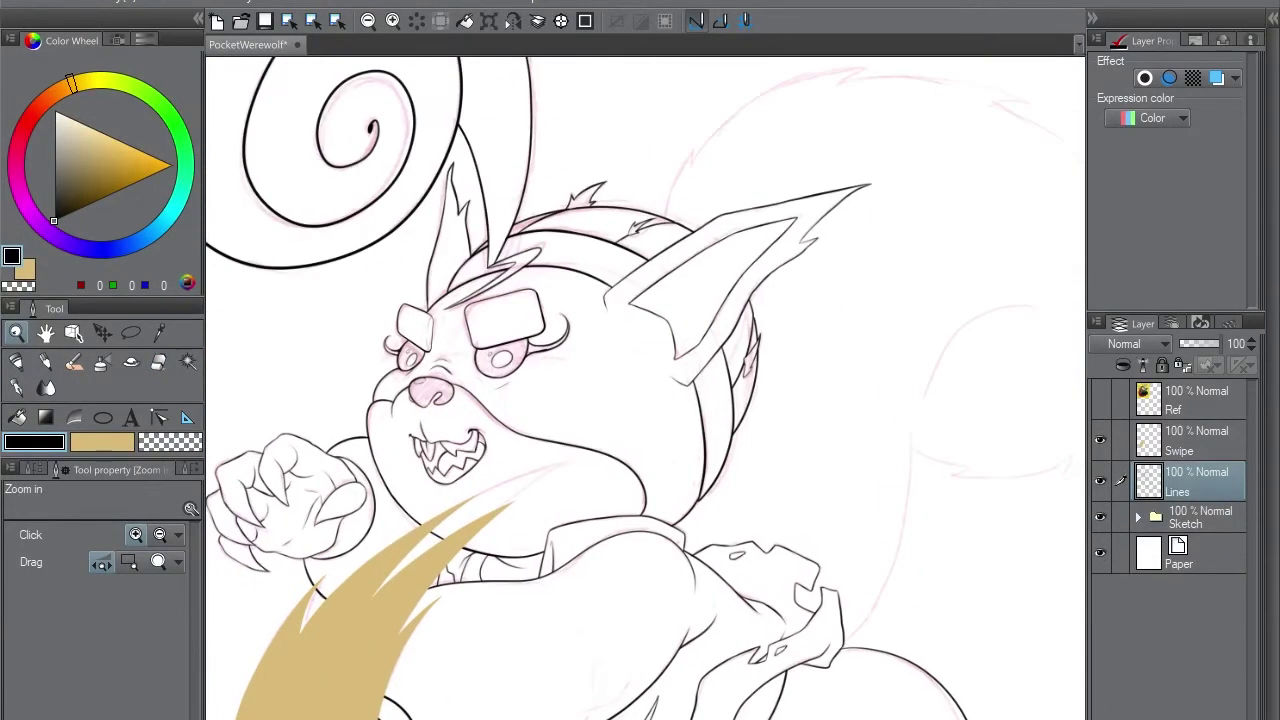
key("ctrl+z")
- Ink the tail's long inner curve from the torn cloth up to its curled hook, erasing where it overlaps the cloth
scroll(698, 583, "right", 3)
key("p")
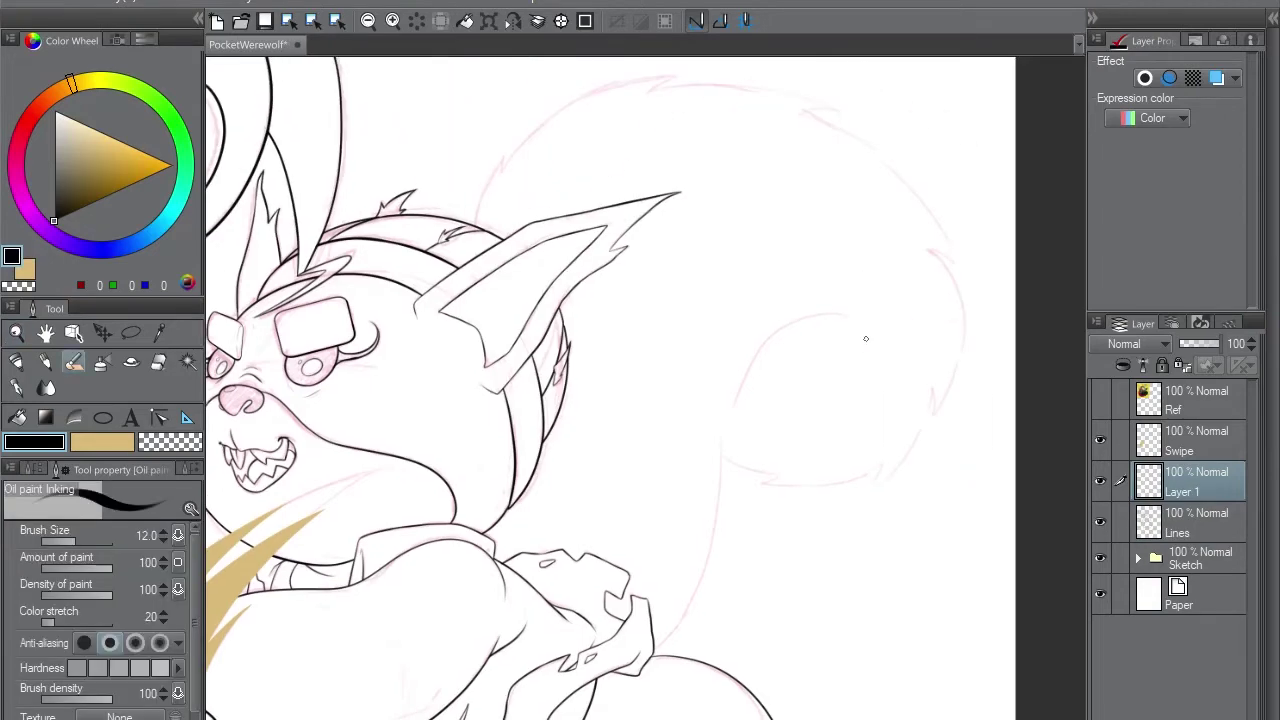
key("ctrl+z")
left_click_drag(698, 583, 855, 310)
scroll(698, 583, "up", 2)
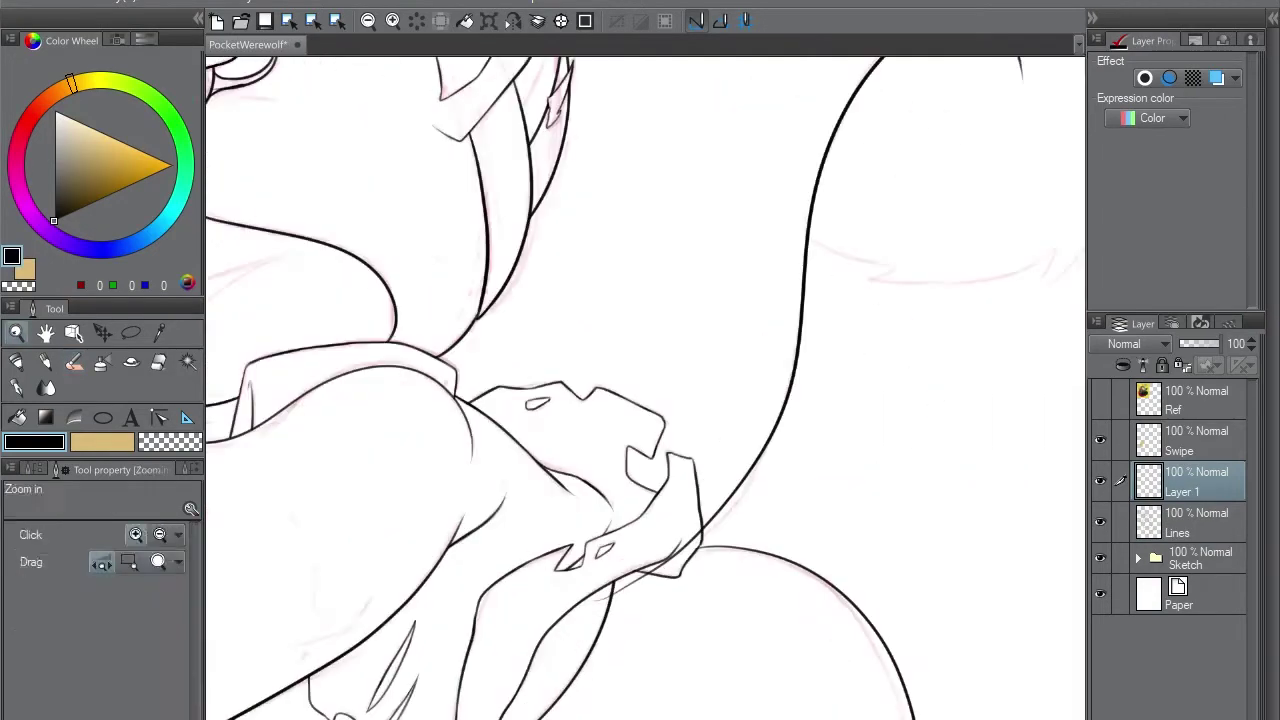
key("e")
key("p")
- Ink the tail's upper outer edge from behind the ear, breaking it with pointed fur tufts
scroll(873, 296, "down", 3)
left_click_drag(440, 405, 760, 158)
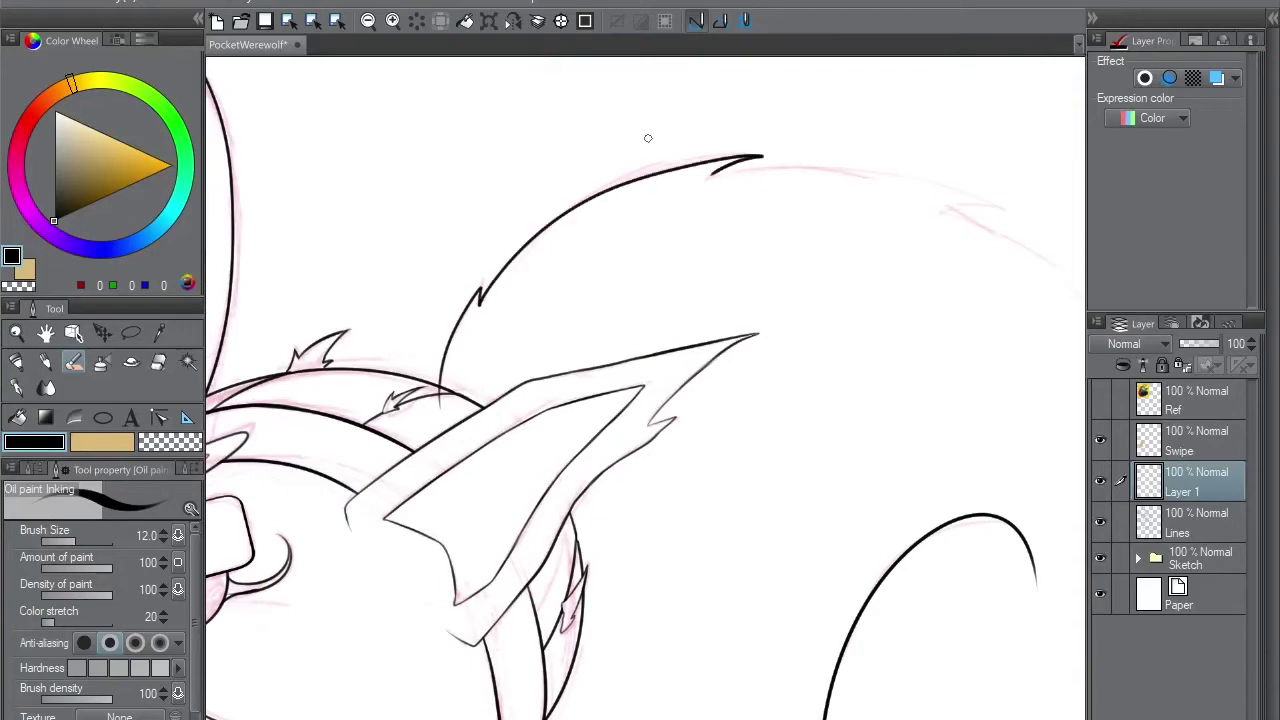
key("ctrl+z")
left_click_drag(478, 303, 754, 156)
scroll(643, 181, "down", 2)
key("ctrl+z")
left_click_drag(455, 302, 688, 176)
- Continue the tail's tufted outer edge around the curl and along its underside until it meets the inner curve
scroll(688, 176, "down", 3)
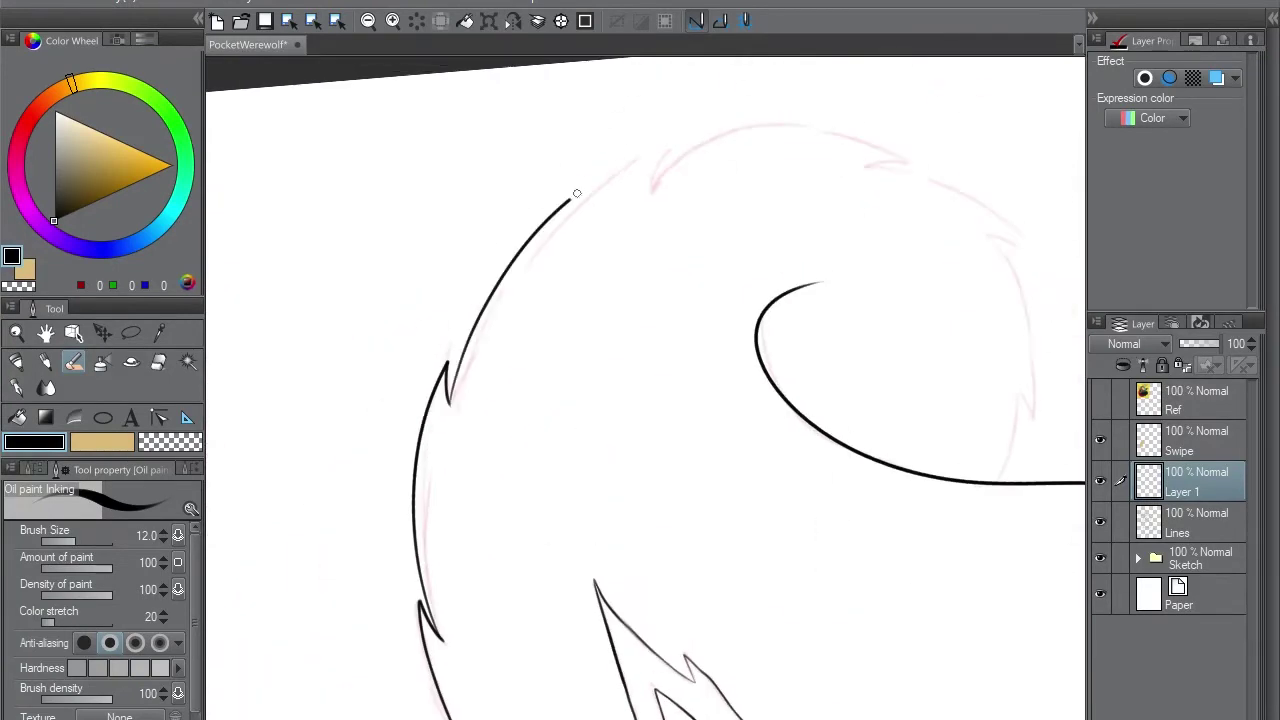
scroll(767, 74, "down", 5)
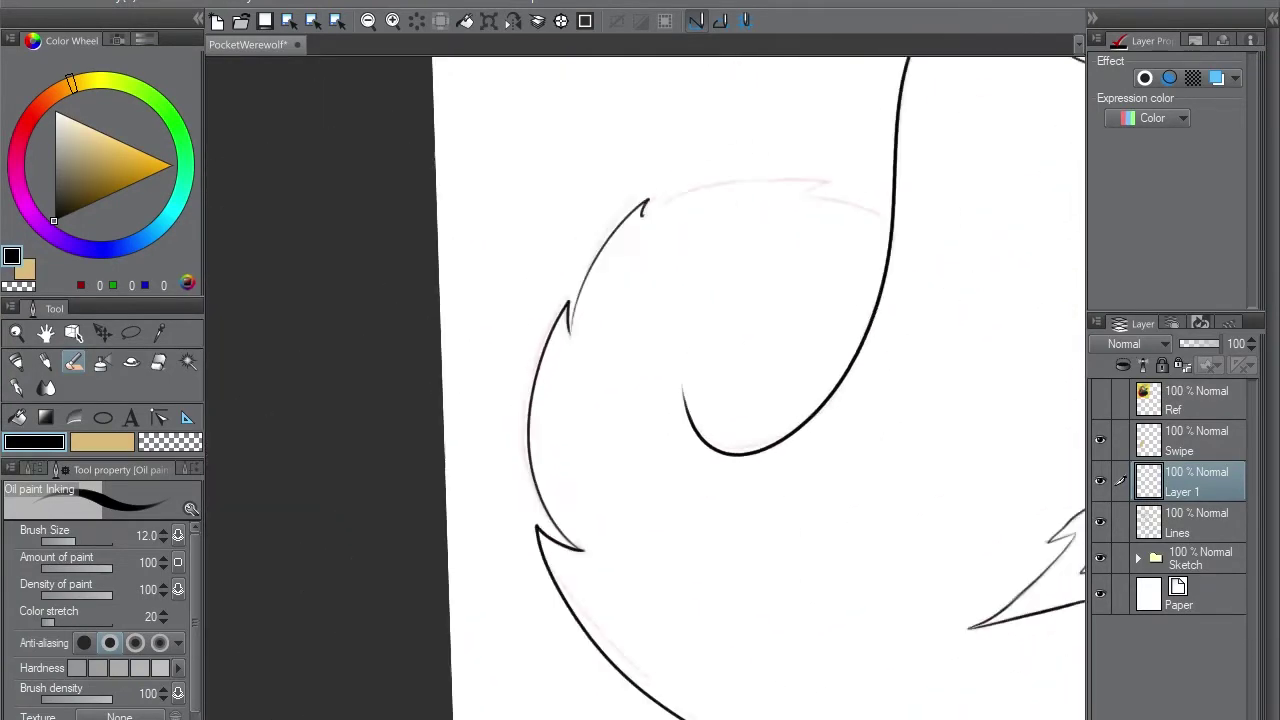
scroll(827, 137, "up", 2)
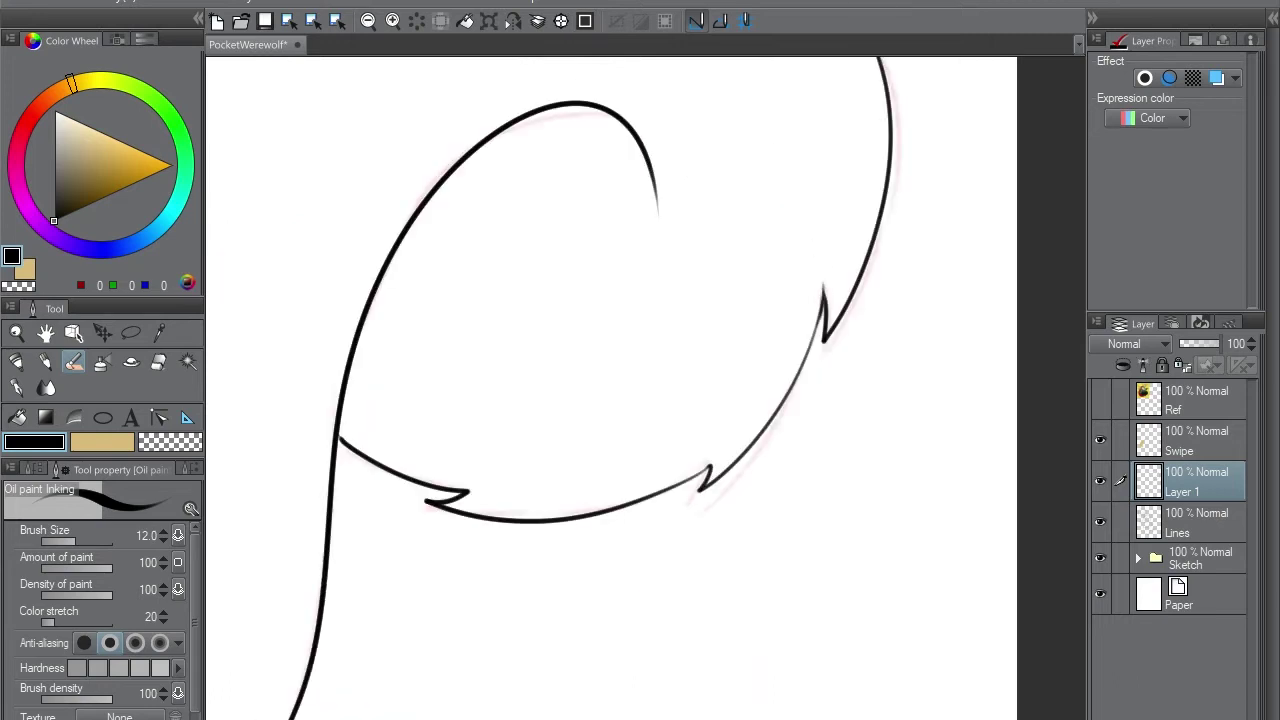
scroll(611, 388, "down", 2)
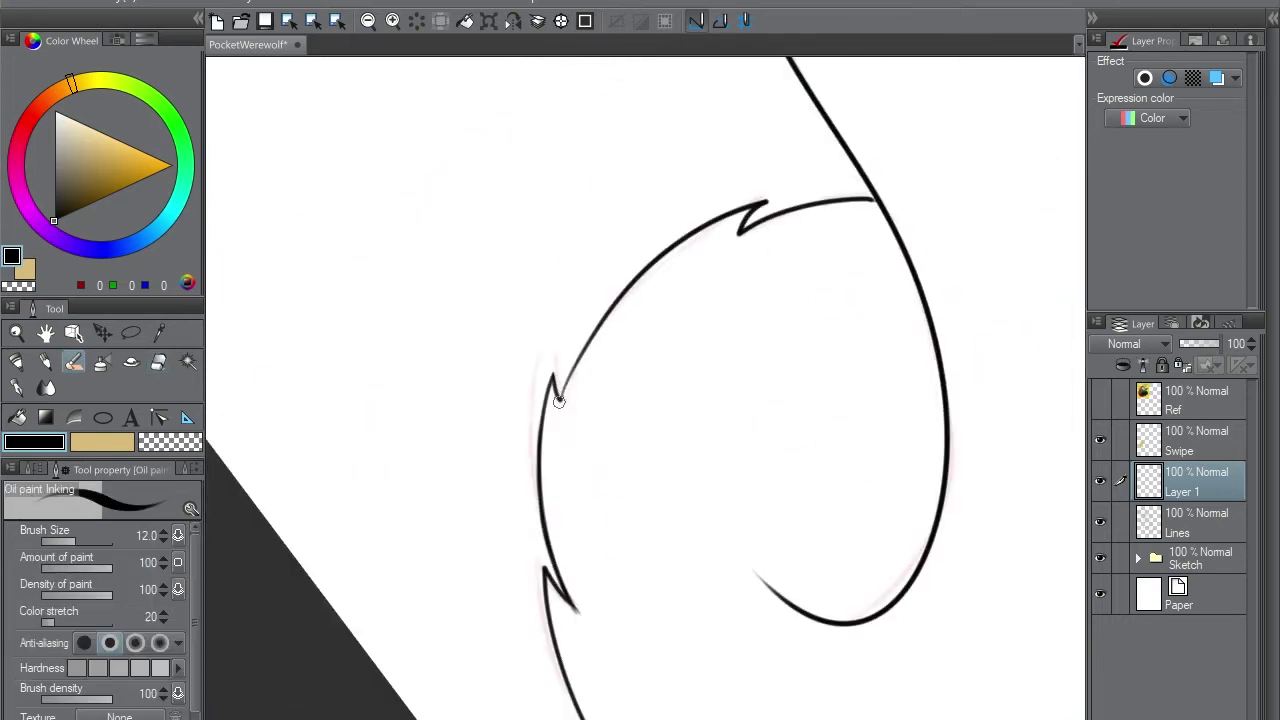
- Clean up the fur tufts along the tail's underside and curl, trimming overshooting corners and sharpening their points on Layer 1
key("e")
scroll(571, 312, "down", 3)
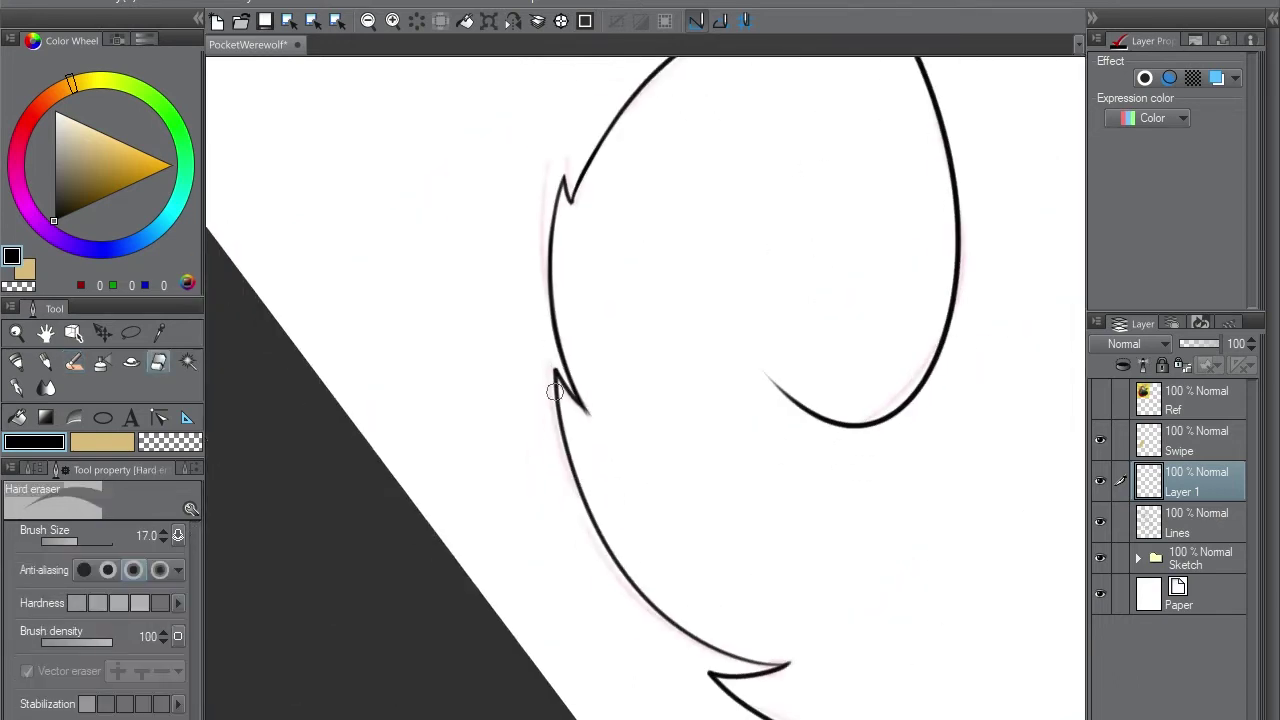
scroll(555, 392, "down", 2)
key("p")
key("e")
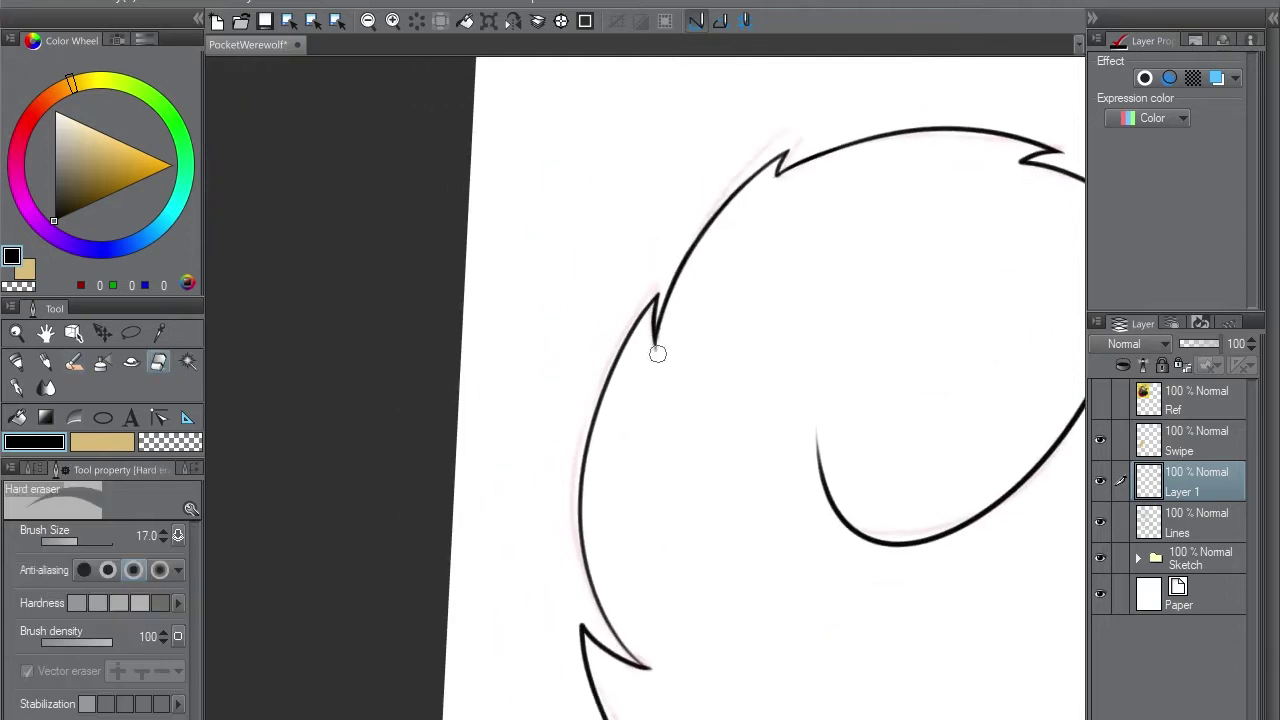
scroll(655, 280, "down", 2)
key("p")
left_click_drag(598, 451, 703, 297)
key("e")
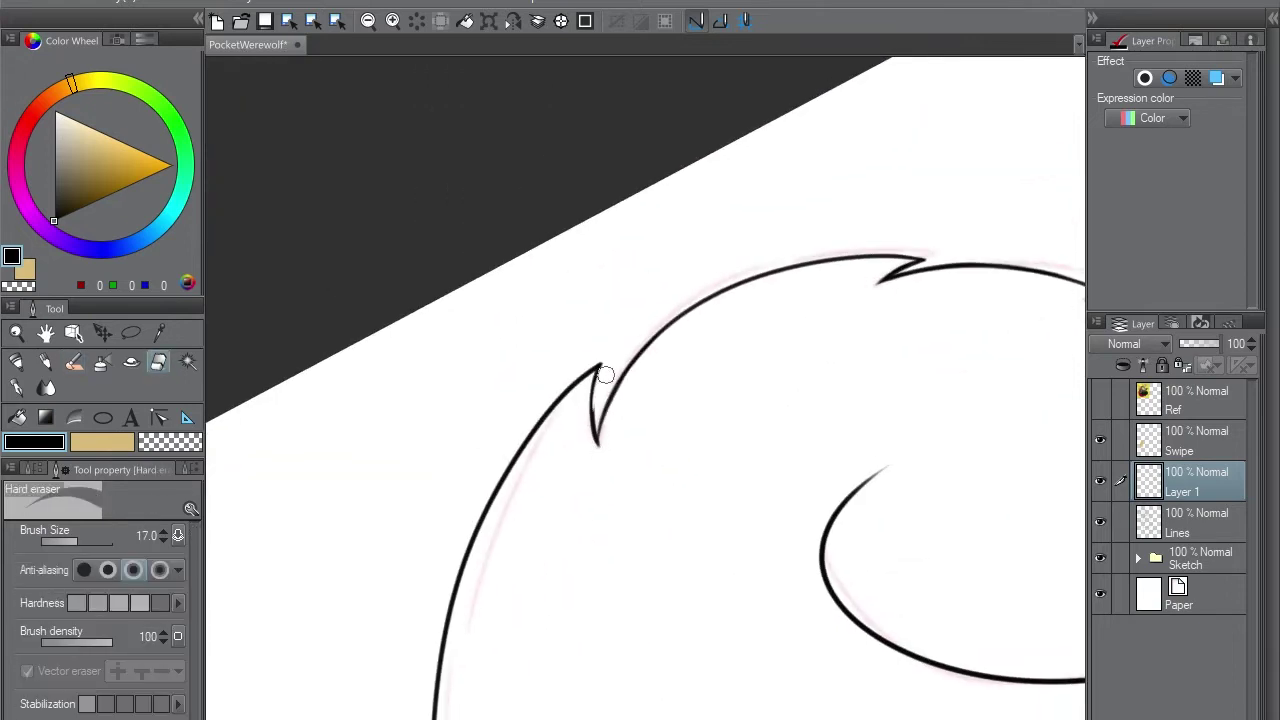
- Refine the fur tufts along the tail's upper outer edge down towards the ear, erasing stray ends and redrawing their corners
left_click_drag(570, 385, 689, 198)
key("p")
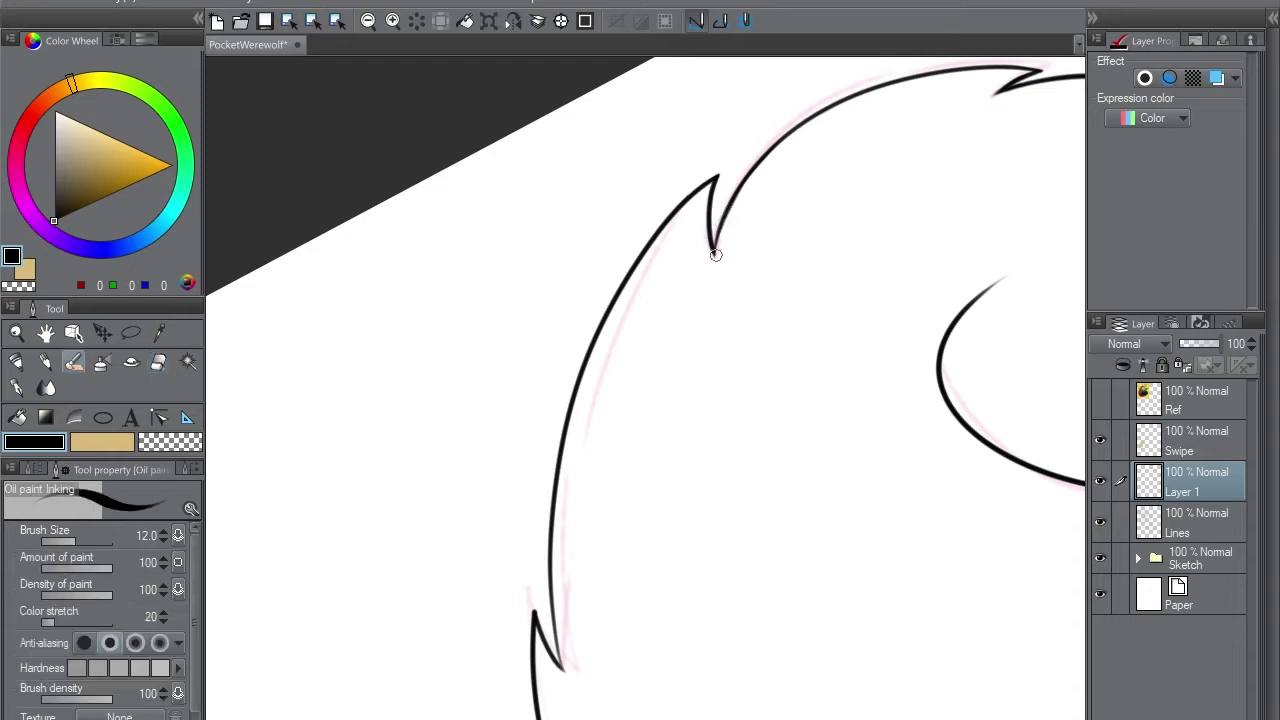
left_click_drag(540, 615, 570, 420)
key("e")
key("p")
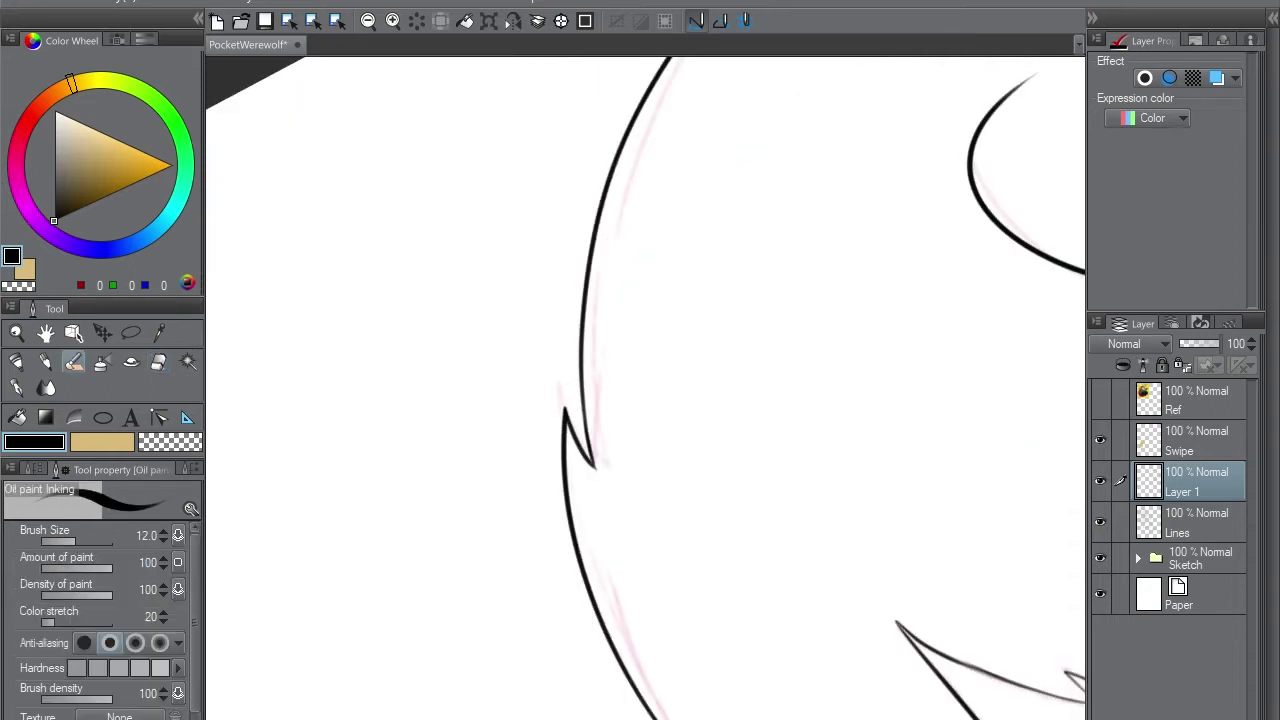
left_click_drag(838, 152, 523, 362)
key("e")
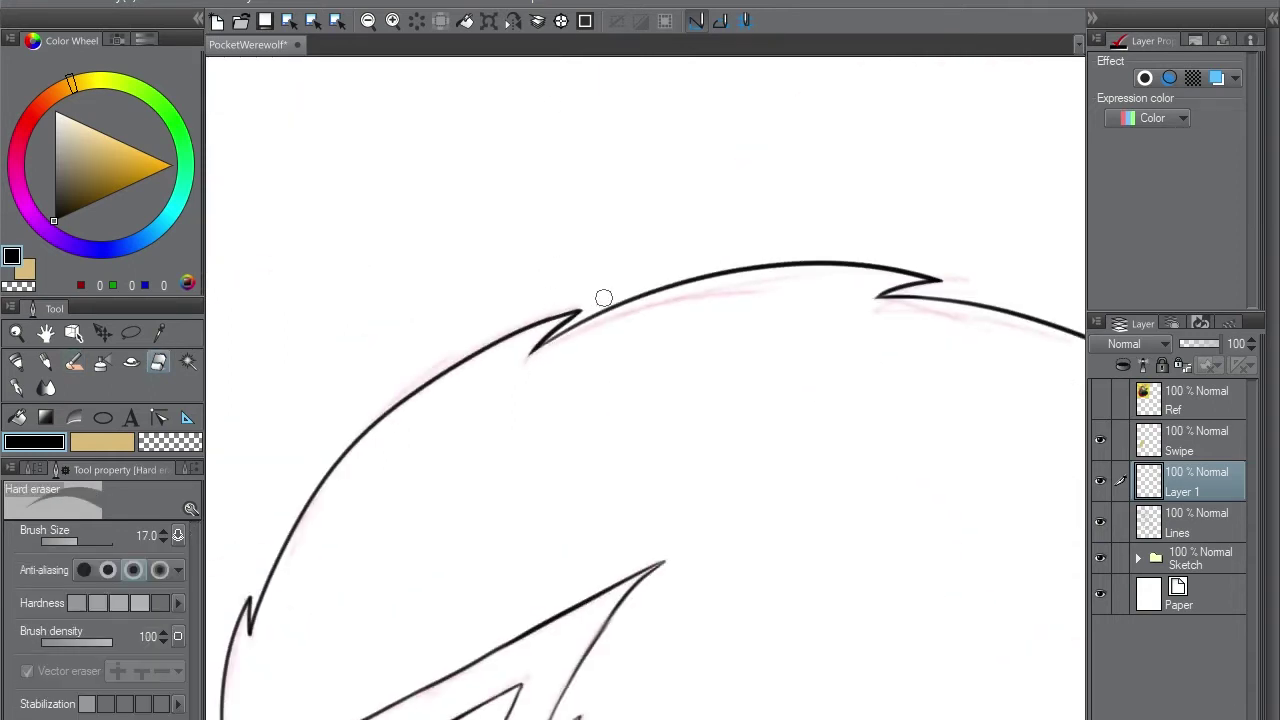
mouse_move(604, 298)
left_mouse_down()
mouse_move(609, 489)
mouse_move(597, 274)
left_mouse_up()
key("p")
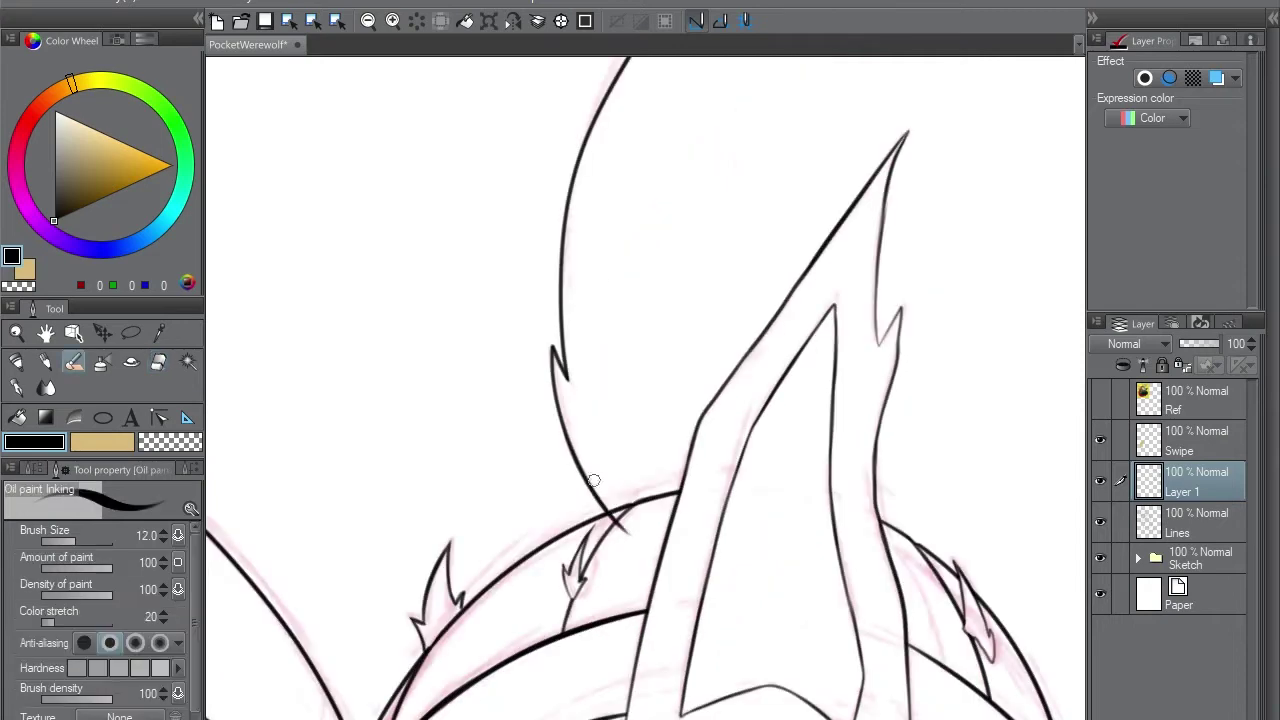
- Erase the tail lines that overlap the head behind the ear and beside the collar, and hide the Sketch folder
key("e")
mouse_move(563, 129)
left_mouse_down()
mouse_move(320, 298)
mouse_move(380, 287)
mouse_move(659, 378)
left_mouse_up()
key("p")
key("e")
left_click_drag(668, 535, 676, 478)
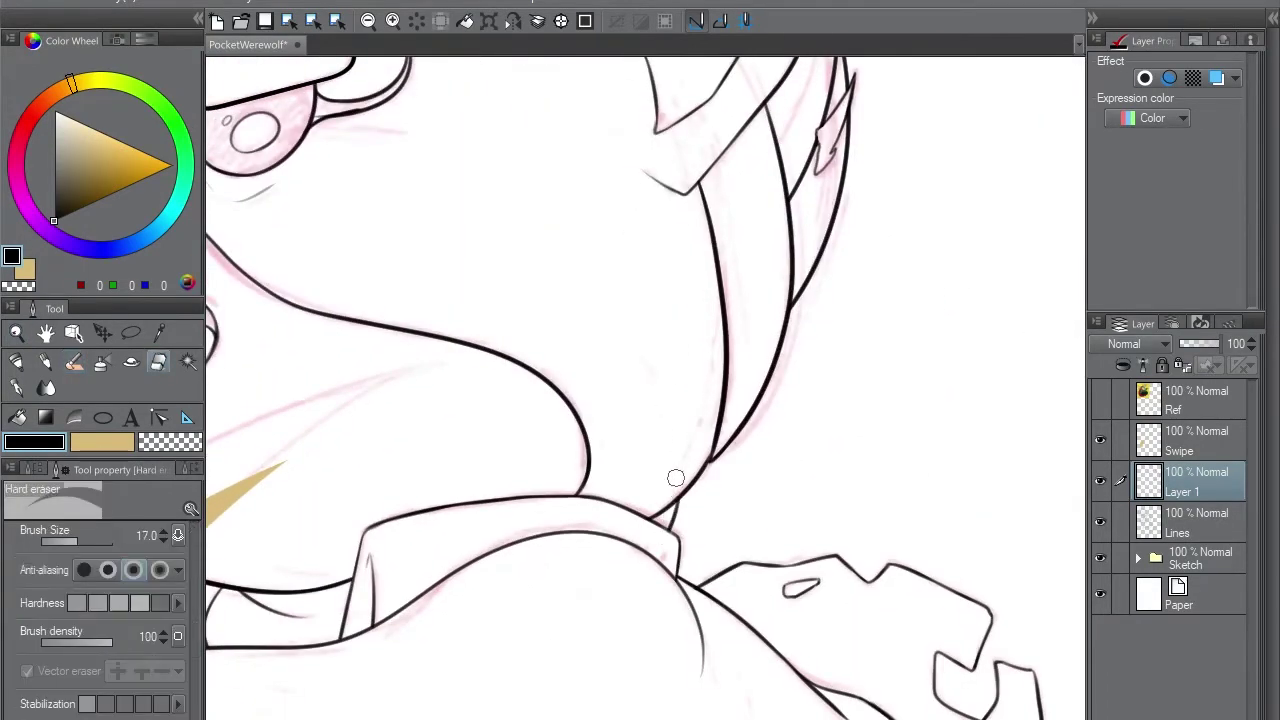
scroll(778, 421, "down", 6)
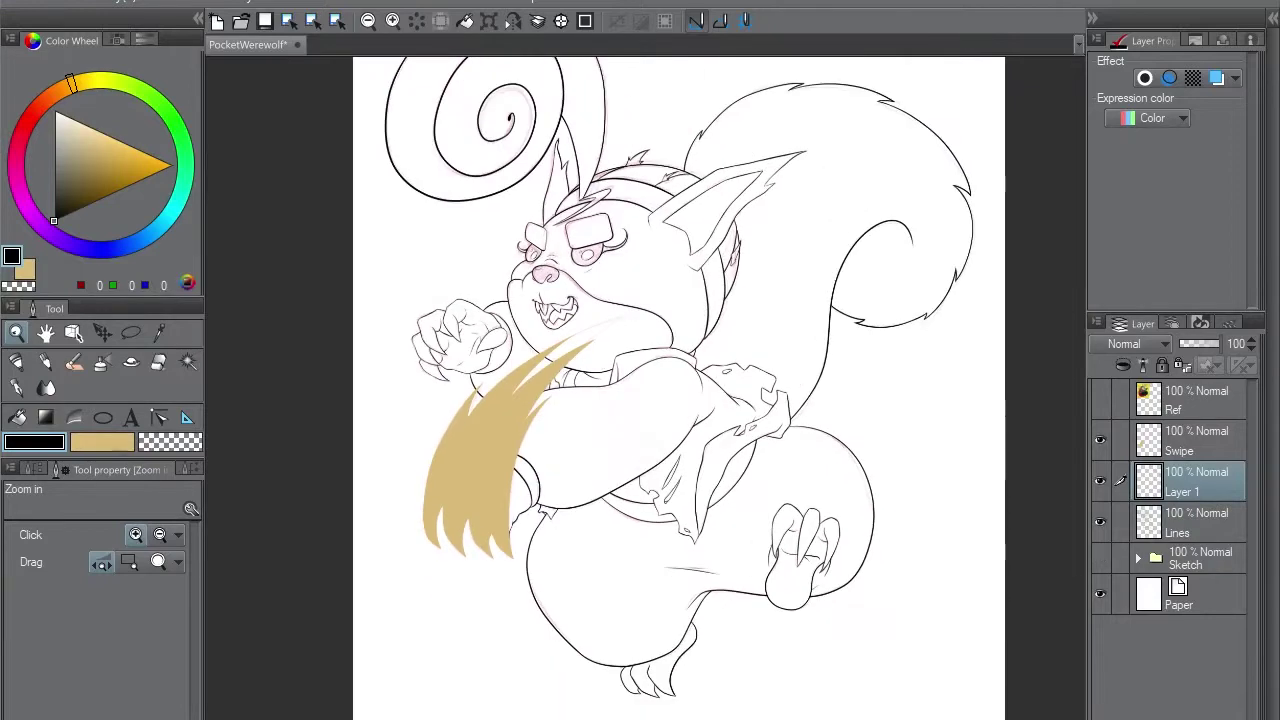
- Save the drawing and thicken the line of the spiral curl on the head from its centre outwards
scroll(510, 150, "up", 5)
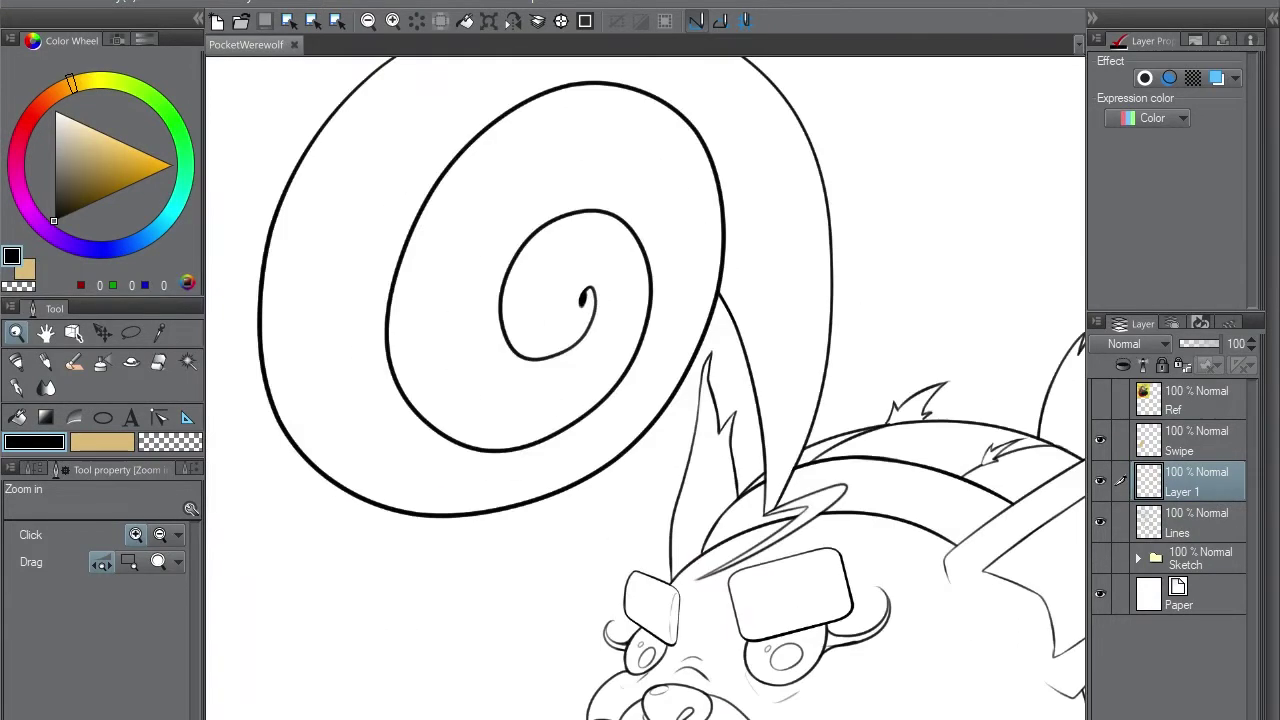
key("b")
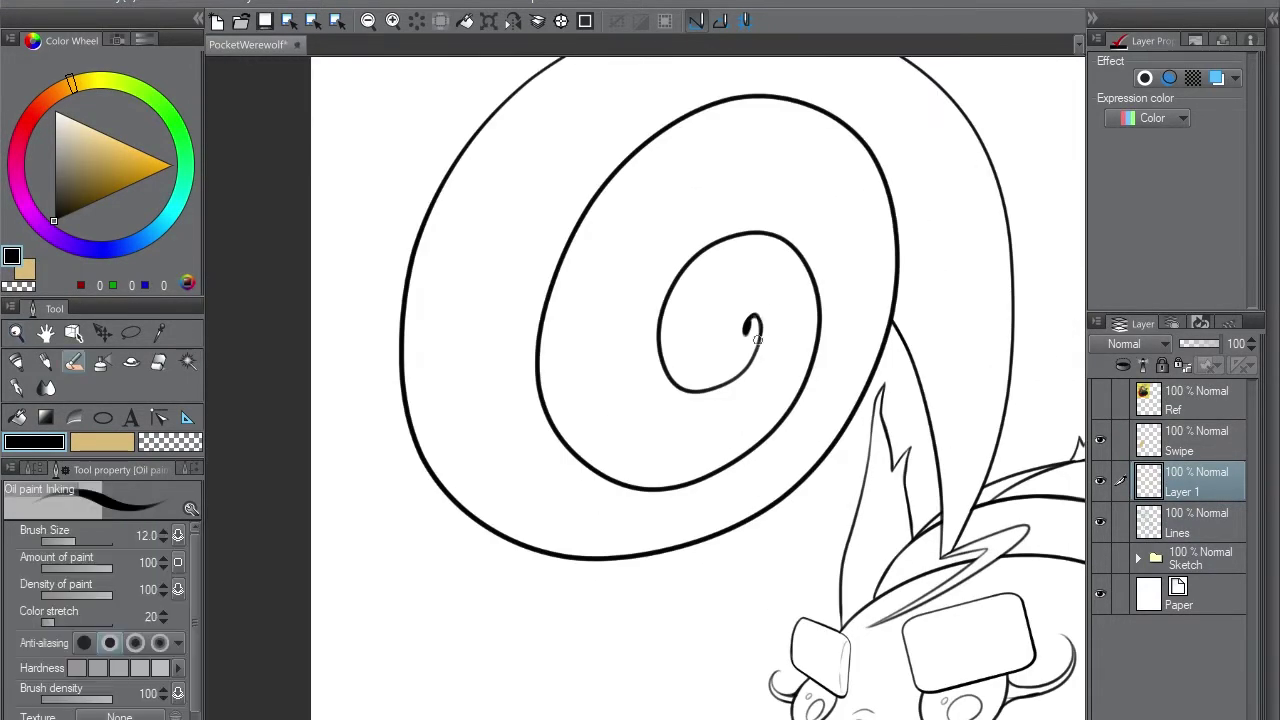
left_click_drag(752, 325, 481, 467)
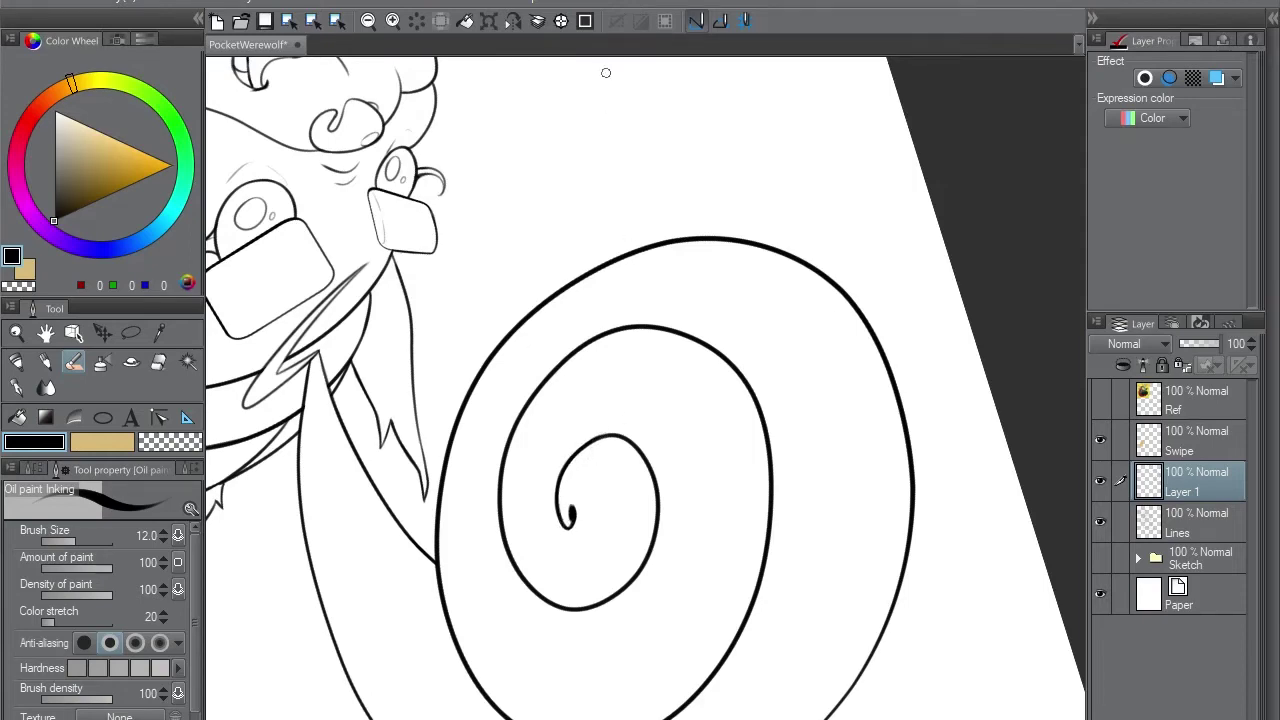
scroll(646, 388, "up", 4)
- Merge Layer 1 into Lines and fill both eyes and the eyelashes with black, leaving the highlights empty
key("g")
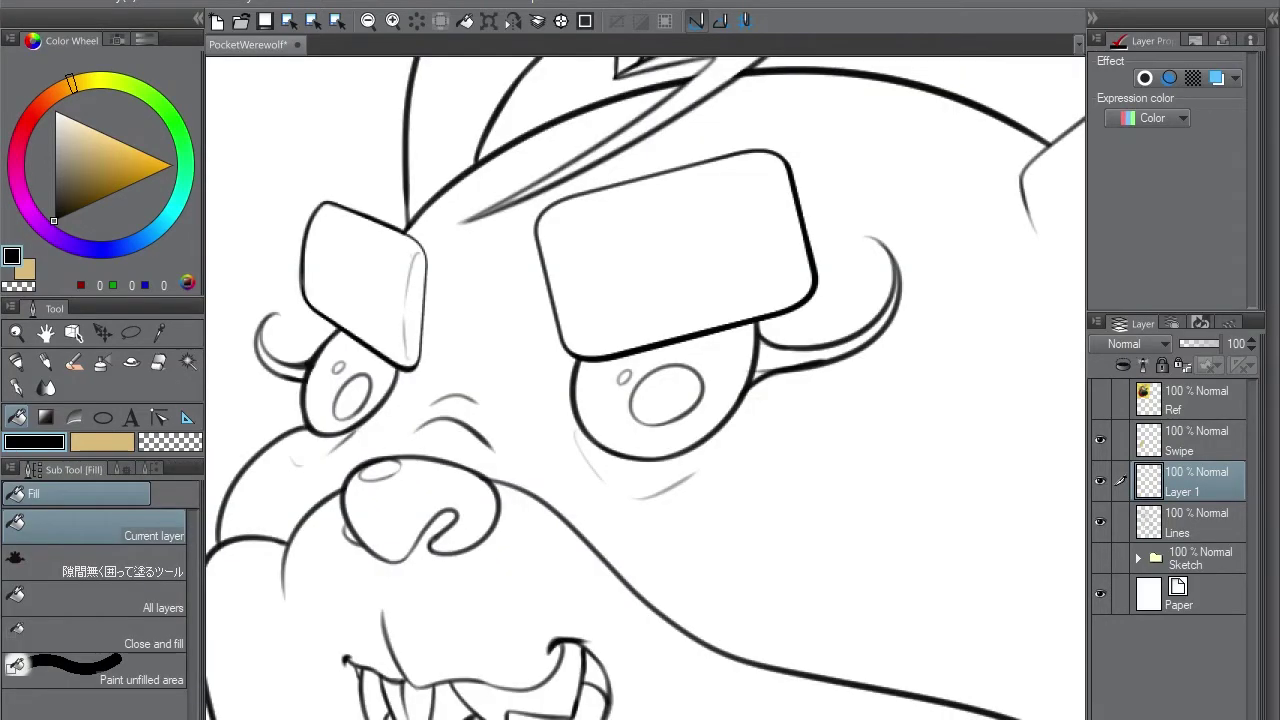
key("ctrl+e")
left_click(878, 322)
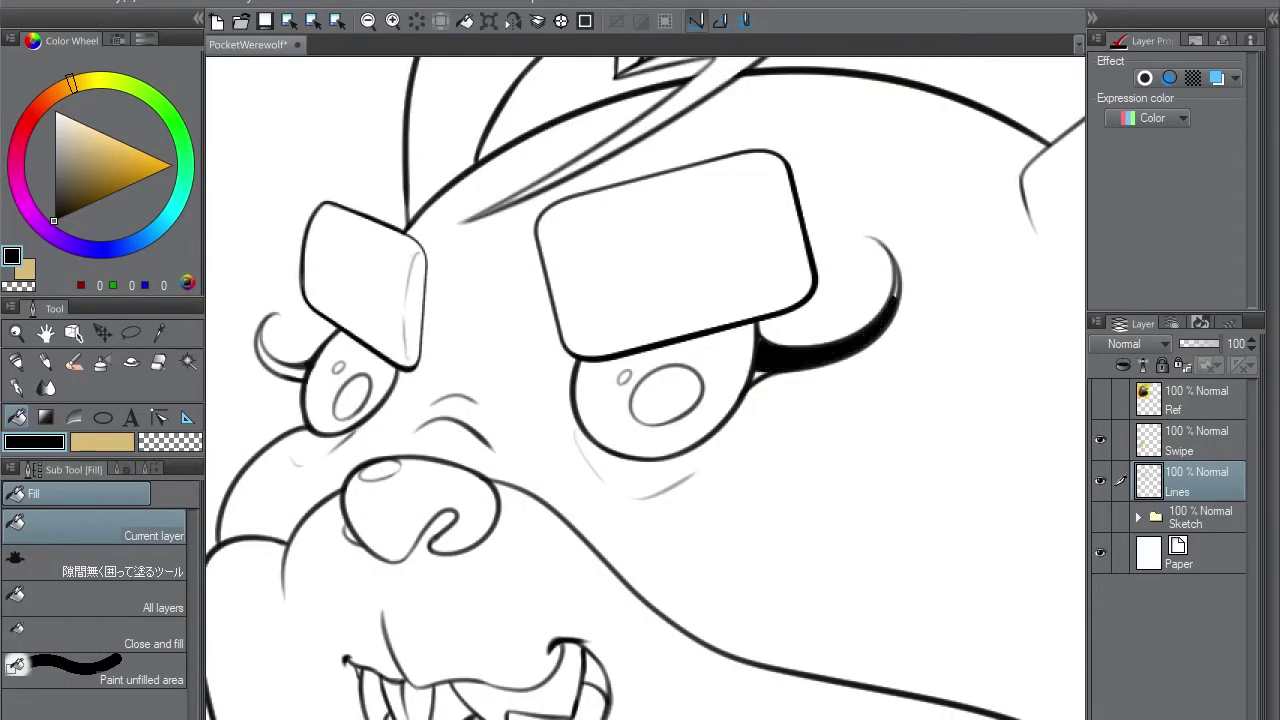
left_click(595, 405)
left_click(320, 395)
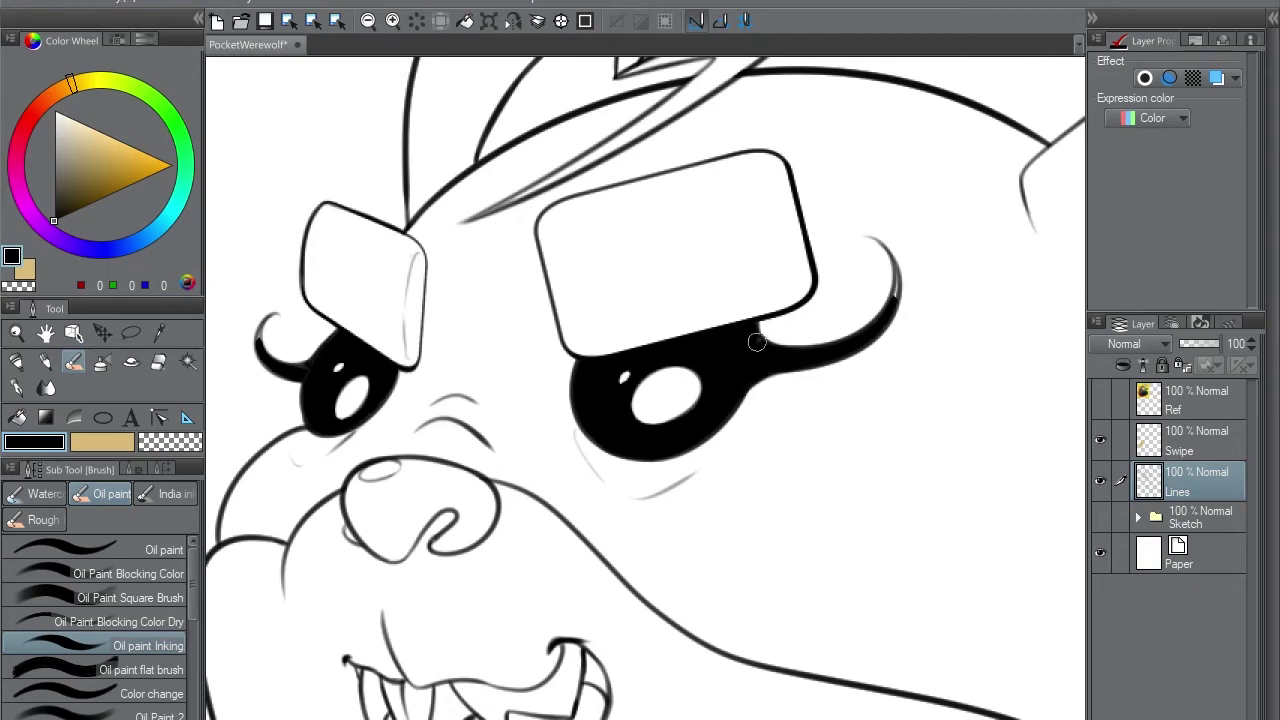
- Thicken the curled eyelash tips and touch up the edges of the black eyes with the Oil paint Inking brush
left_click_drag(876, 240, 890, 264)
key("e")
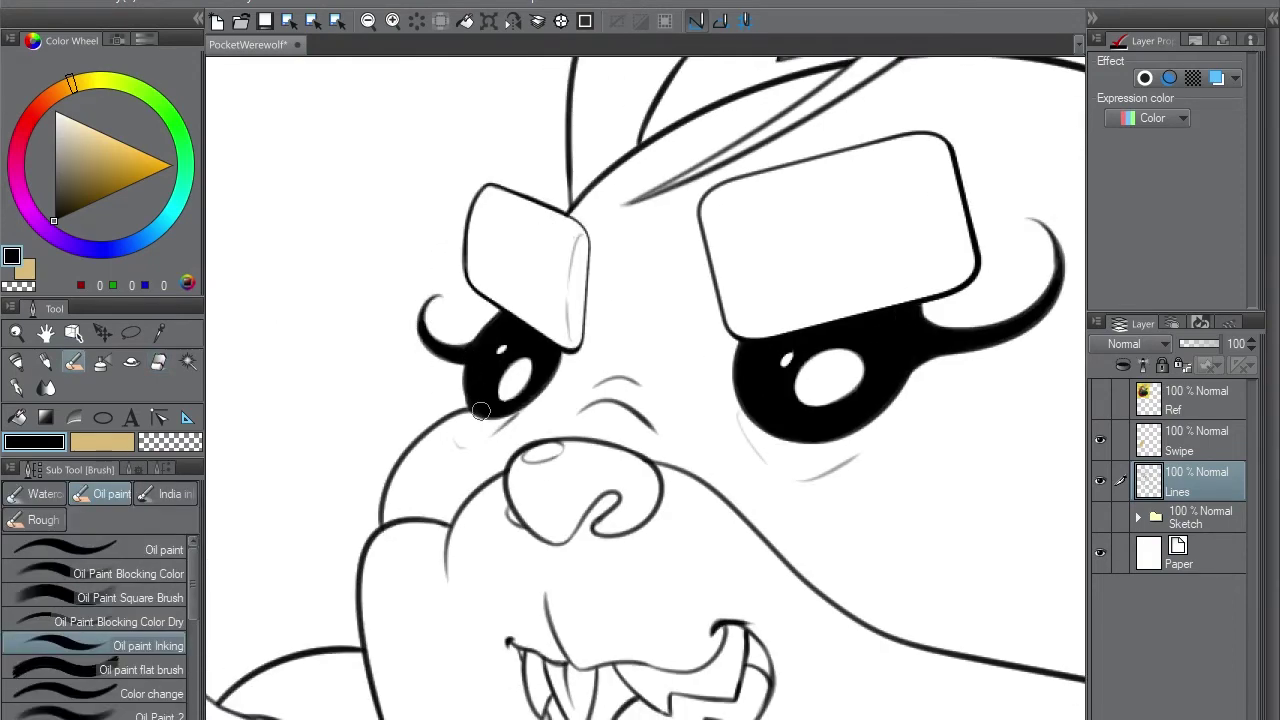
left_click_drag(503, 398, 528, 345)
- Soften the large highlights in the eyes with the Blur tool, undoing an unwanted stroke
key("j")
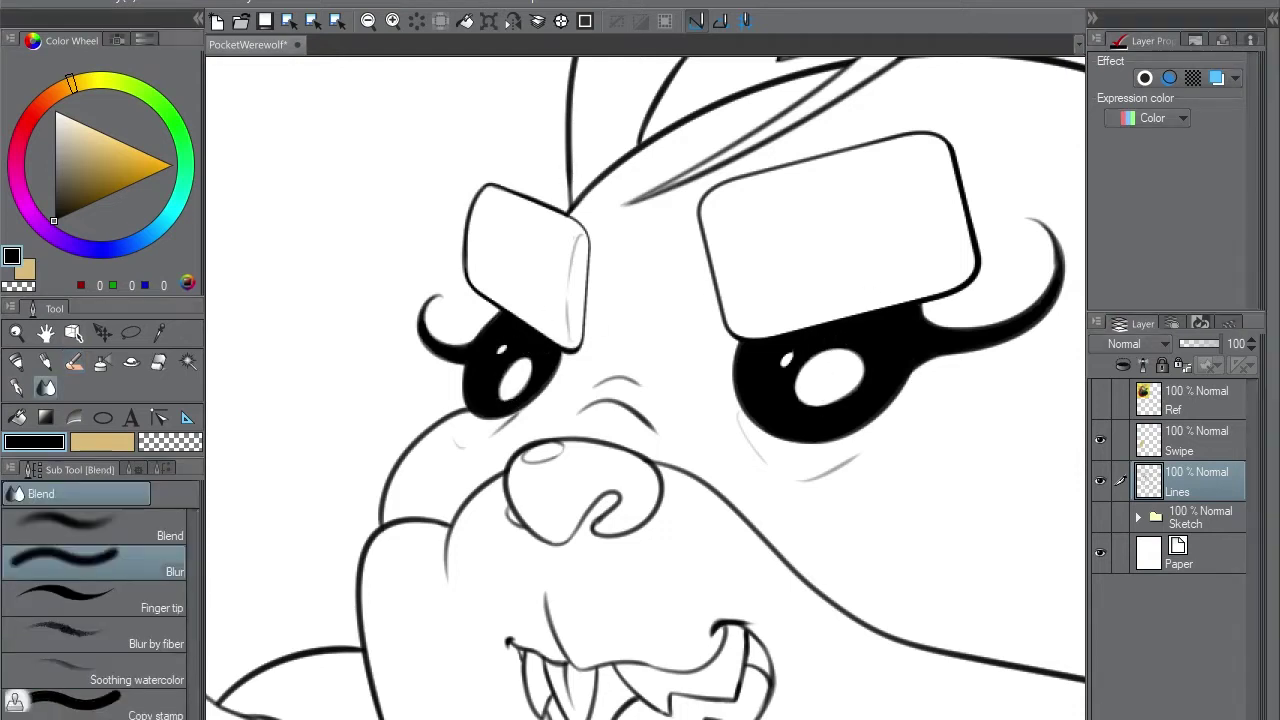
mouse_move(825, 385)
left_mouse_down()
mouse_move(823, 366)
mouse_move(840, 385)
left_mouse_up()
key("ctrl+z")
scroll(935, 268, "down", 4)
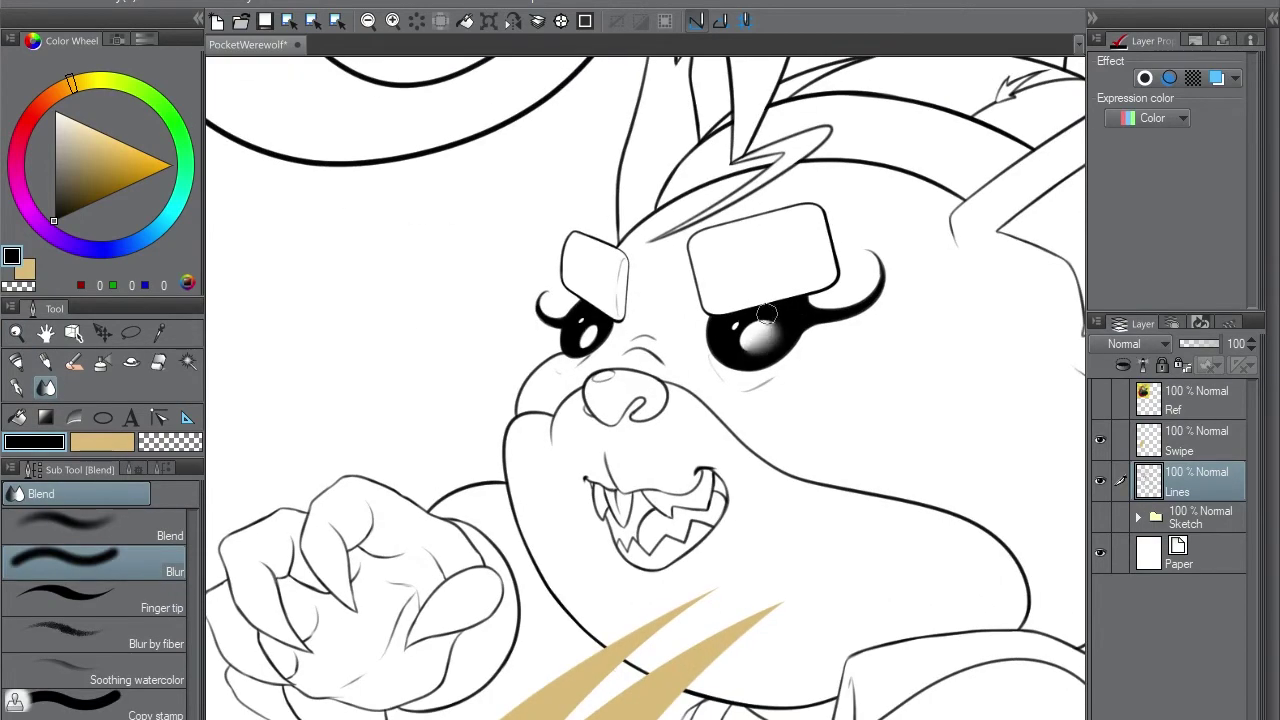
key("/")
scroll(590, 338, "down", 8)
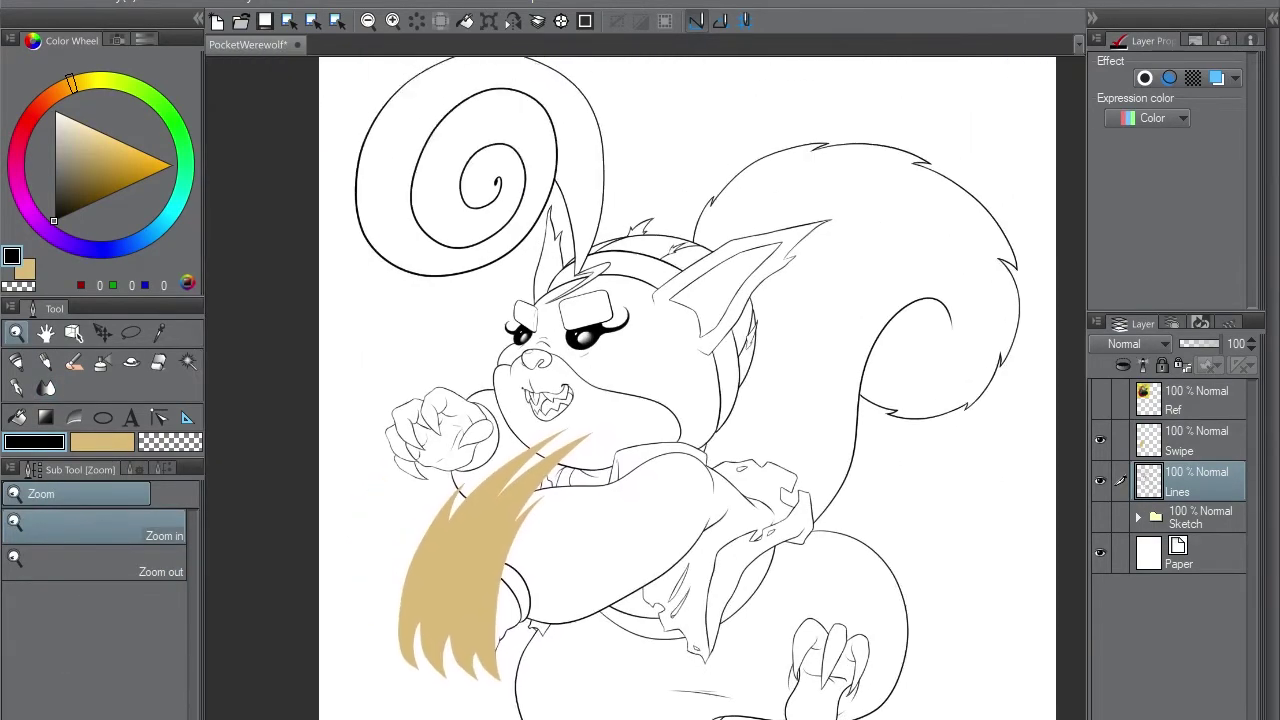
- Thicken the spiral curl's outer line around to its tip on the forehead, and save the drawing
key("b")
scroll(740, 237, "up", 8)
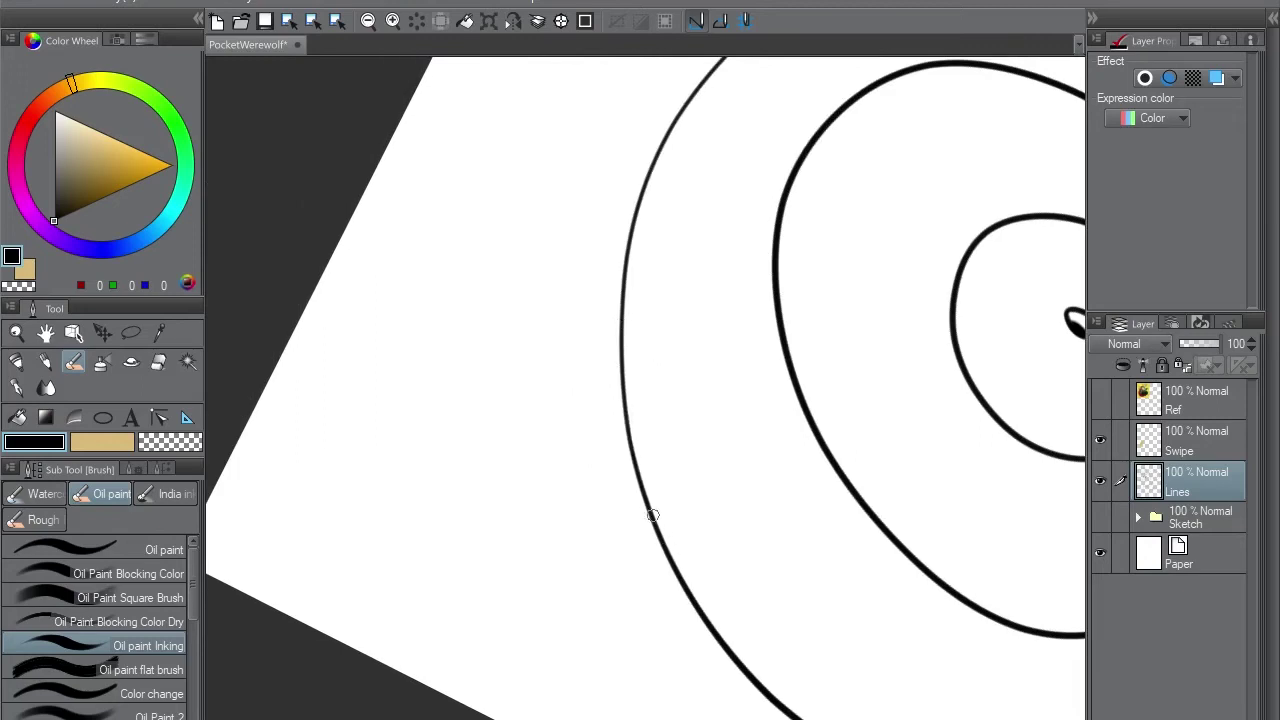
key("minus")
key("minus")
key("minus")
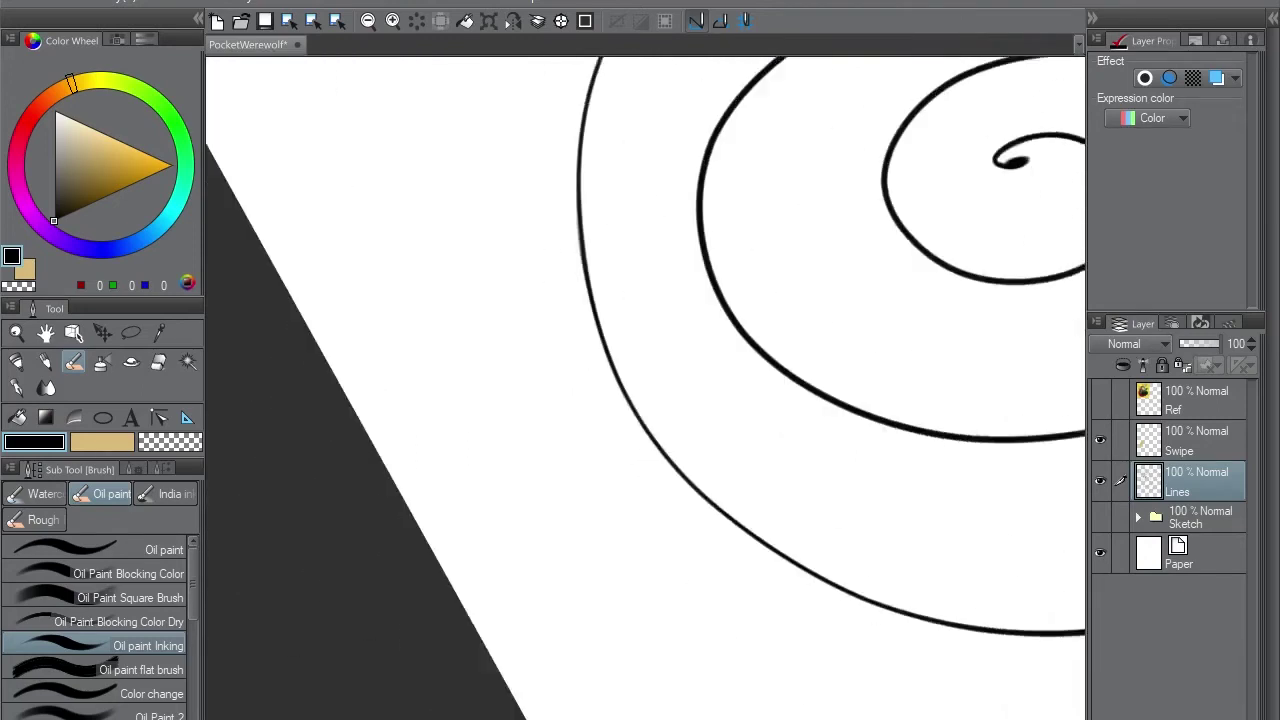
key("asciicircum")
key("asciicircum")
key("asciicircum")
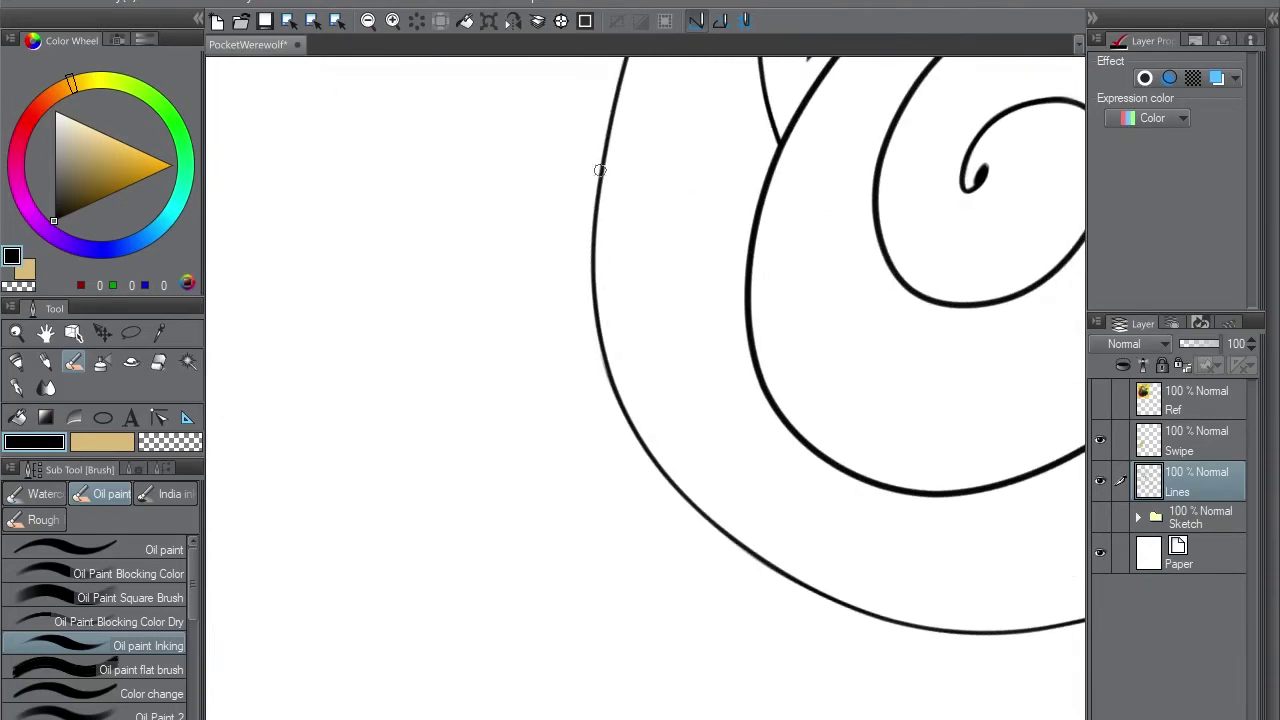
key("asciicircum")
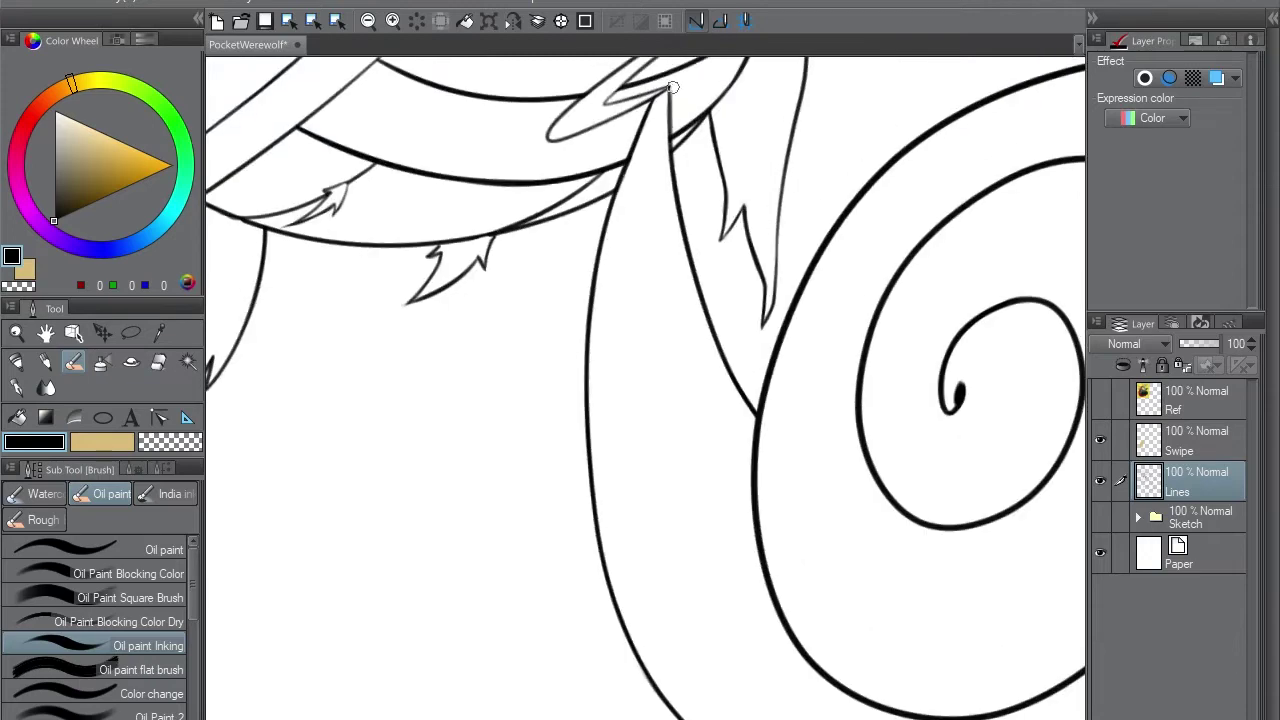
key("ctrl+r")
key("ctrl+0")
key("ctrl+s")
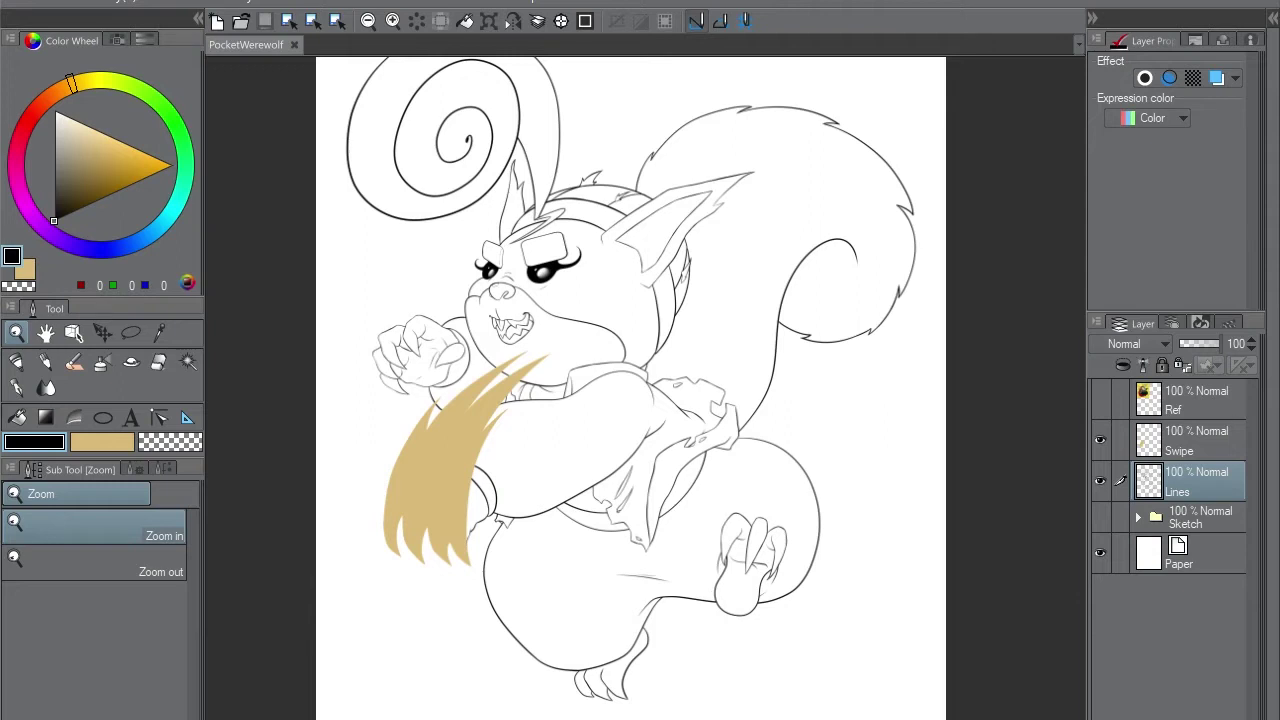
- Create a Color folder below Lines with a layer named Tail, and fill the whole tail with tan (217, 187, 120)
key("ctrl+alt+shift+n")
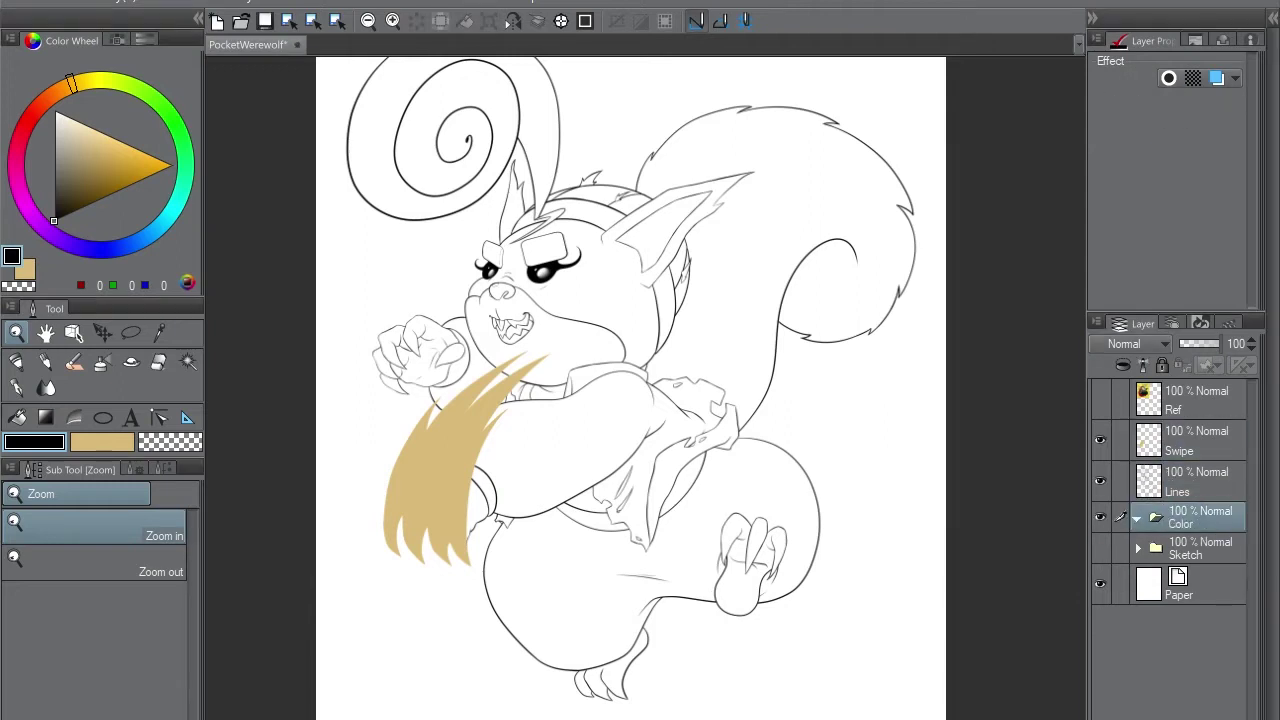
key("ctrl+shift+n")
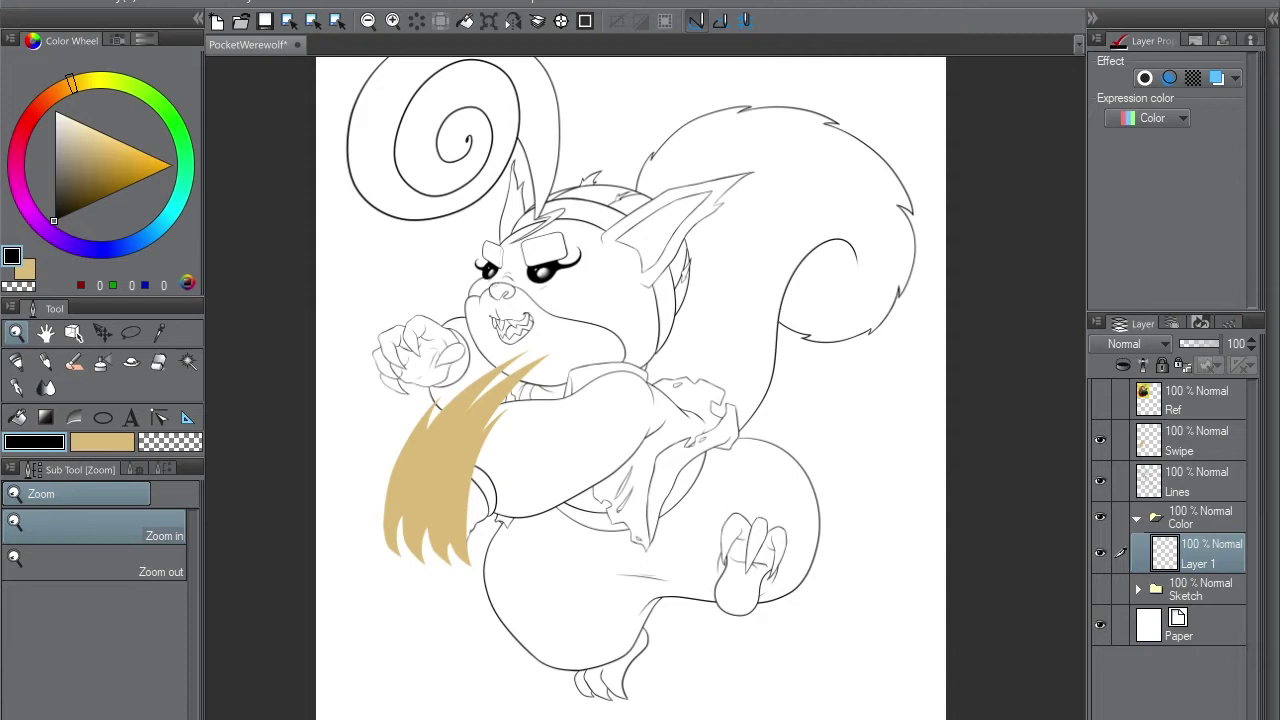
key("g")
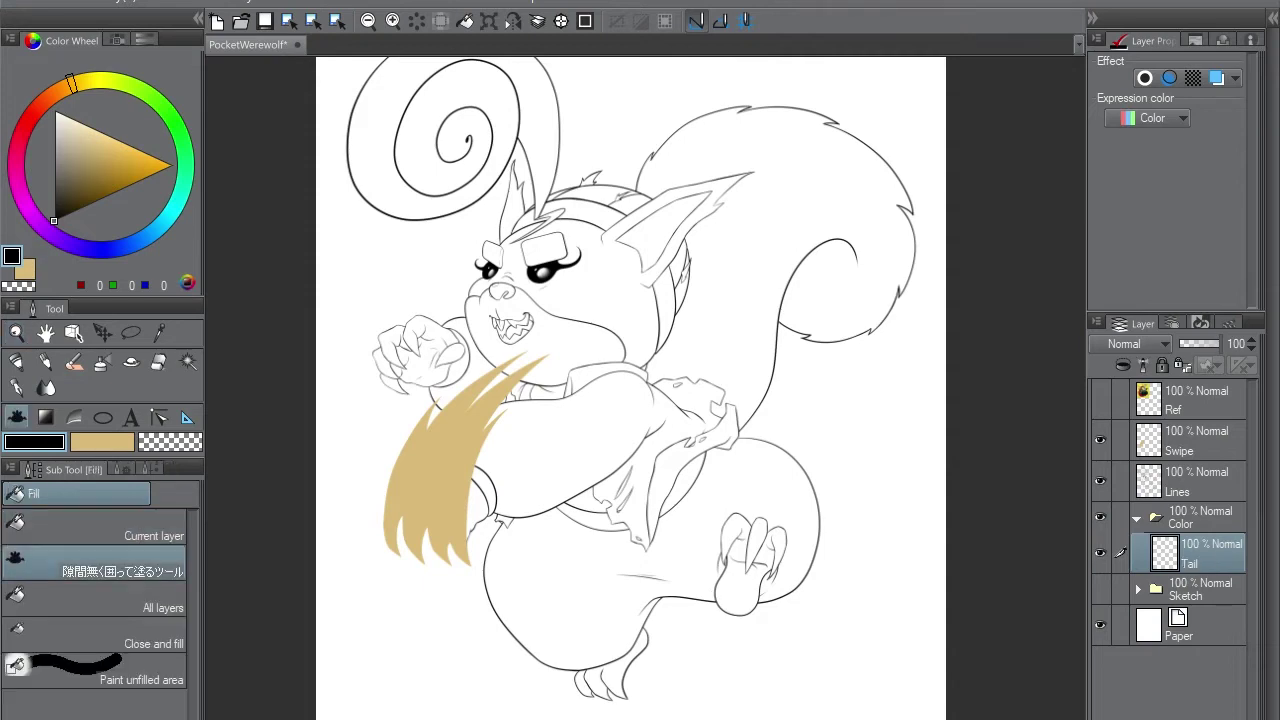
key("ctrl+plus")
left_click_drag(600, 300, 503, 425)
left_click_drag(484, 245, 715, 492)
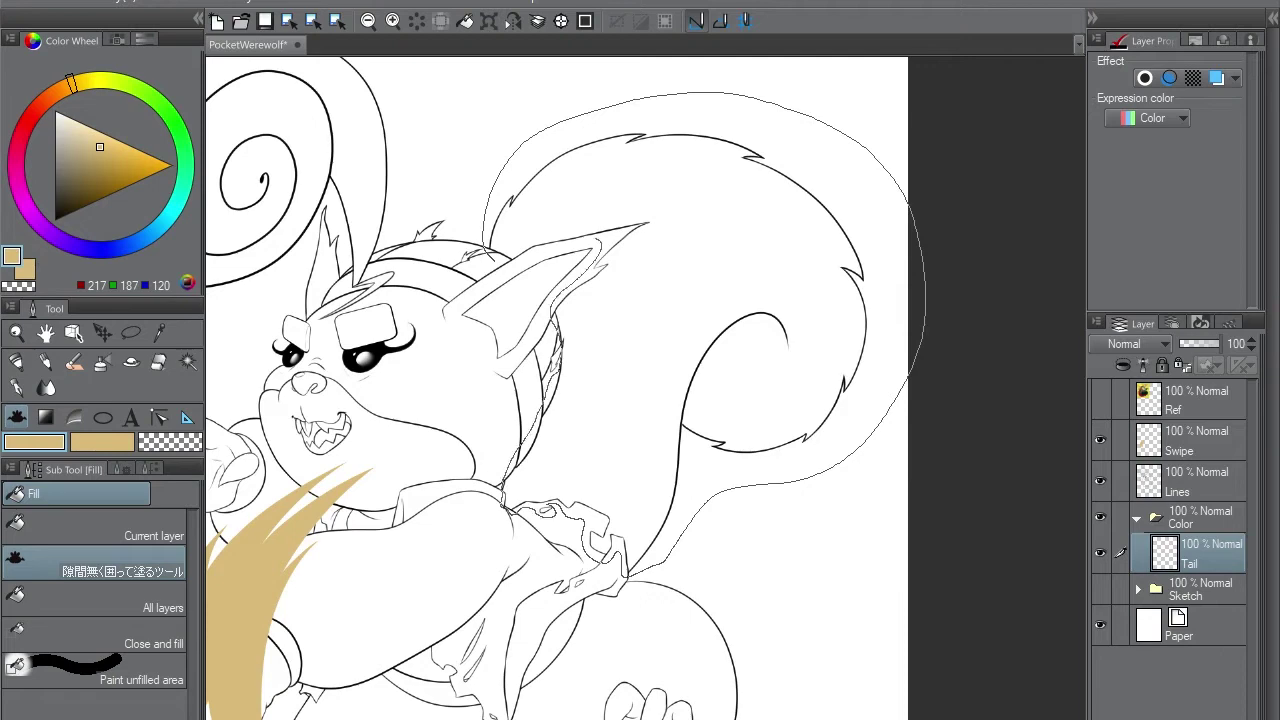
left_click_drag(624, 568, 618, 574)
mouse_move(530, 494)
left_mouse_down()
mouse_move(596, 252)
mouse_move(870, 260)
mouse_move(585, 570)
mouse_move(548, 505)
left_mouse_up()
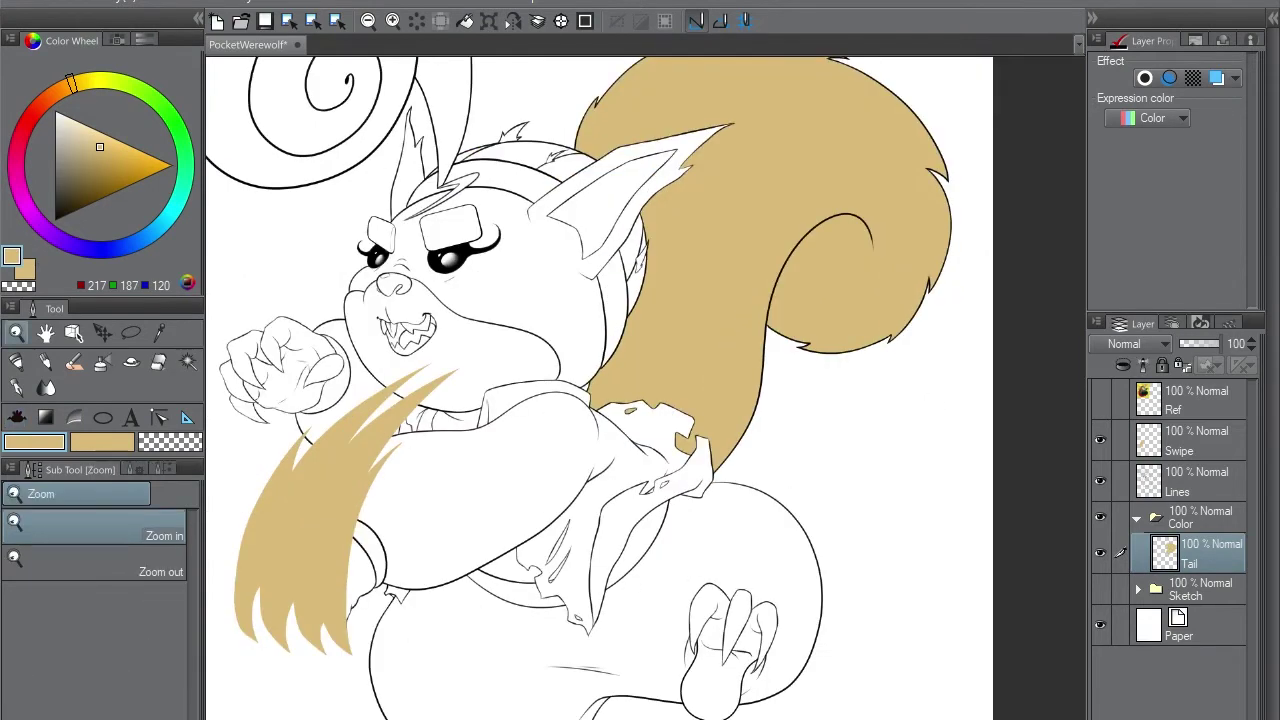
- Add a layer named Head/Hands above Tail and fill both front paws with the same tan
key("ctrl+shift+n")
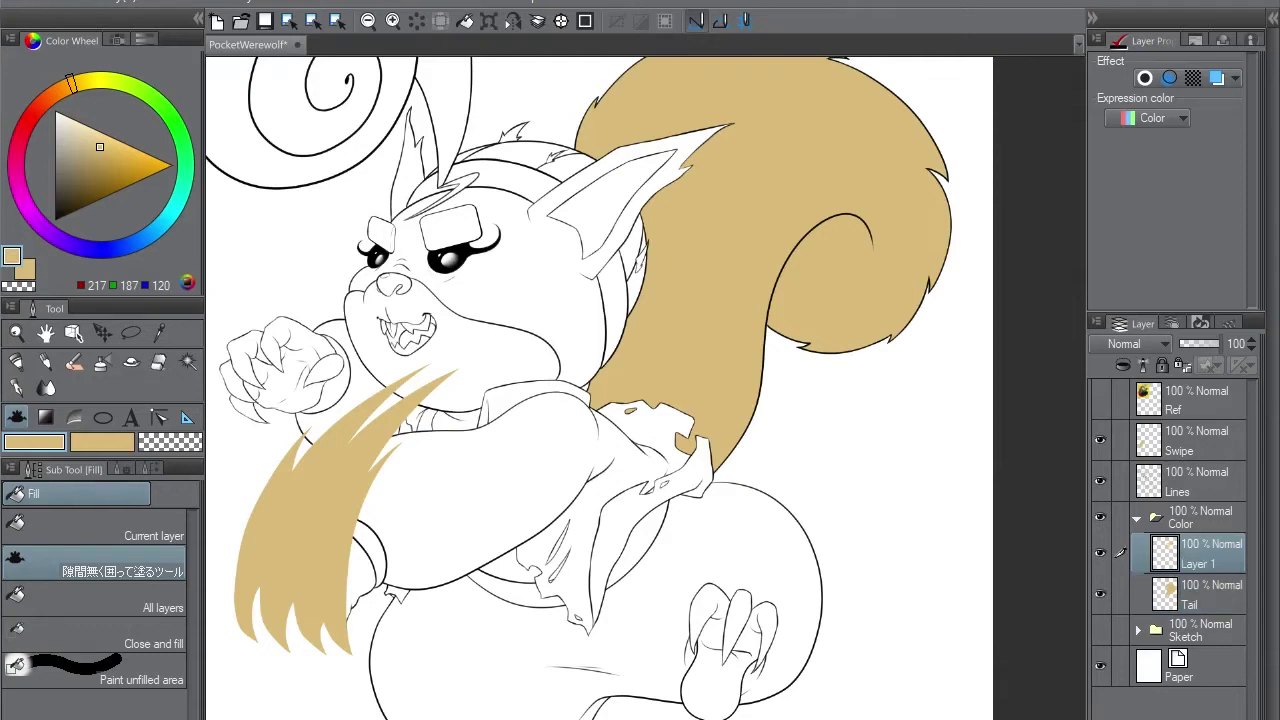
left_click_drag(350, 528, 460, 520)
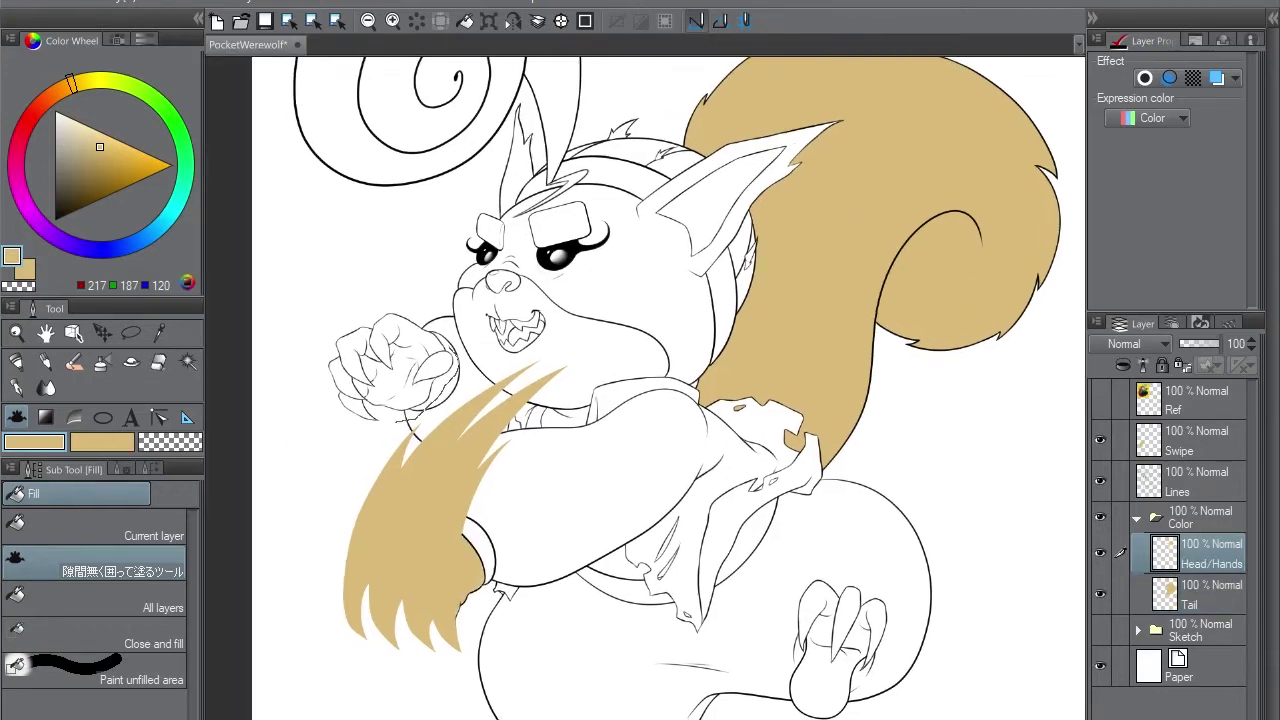
left_click_drag(340, 330, 345, 340)
- Hide the Tail layer and fill the upper face, the back of the head and both ears with tan on Head/Hands
left_click(1100, 593)
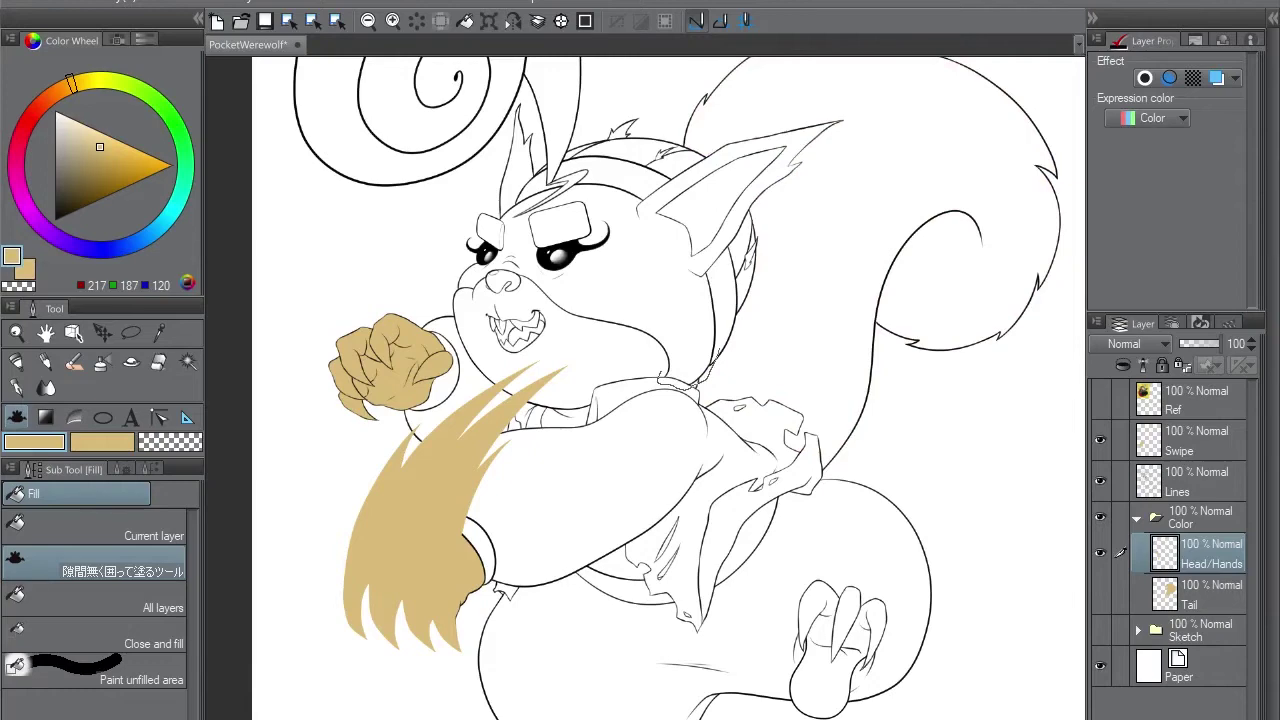
mouse_move(722, 348)
left_mouse_down()
mouse_move(868, 115)
mouse_move(588, 176)
left_mouse_up()
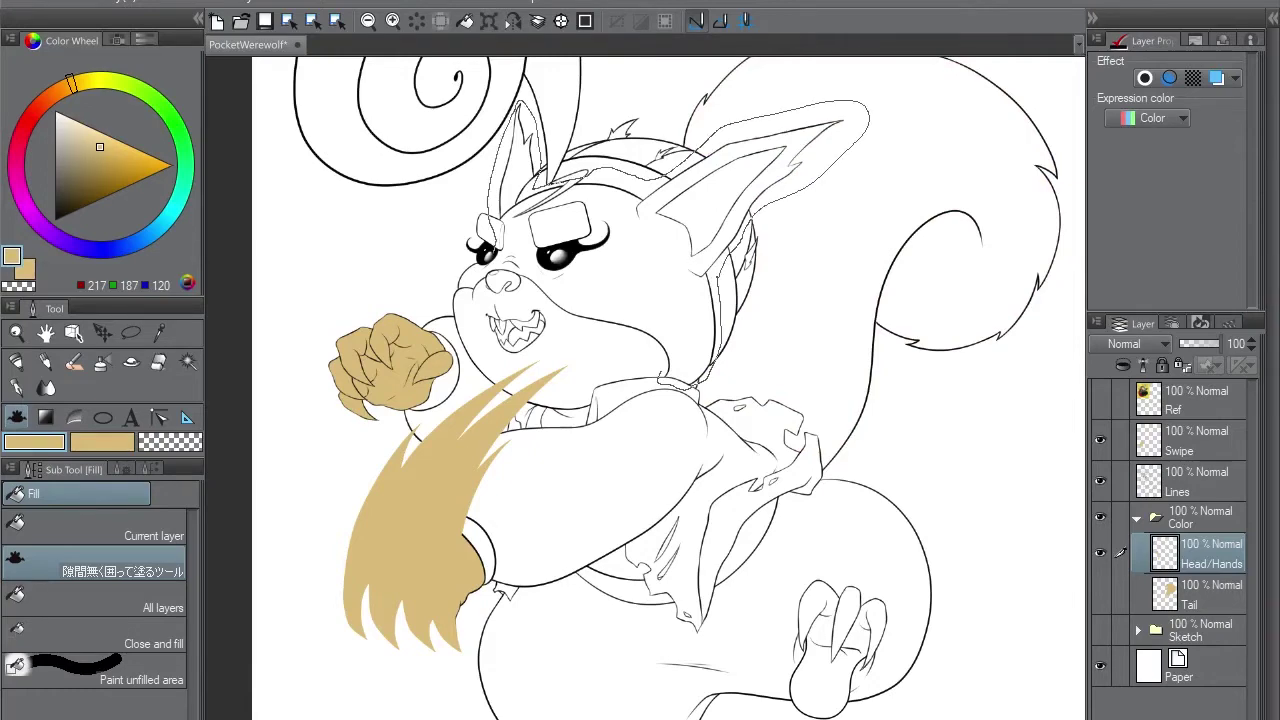
left_click_drag(530, 300, 600, 340)
scroll(600, 340, "down", 2)
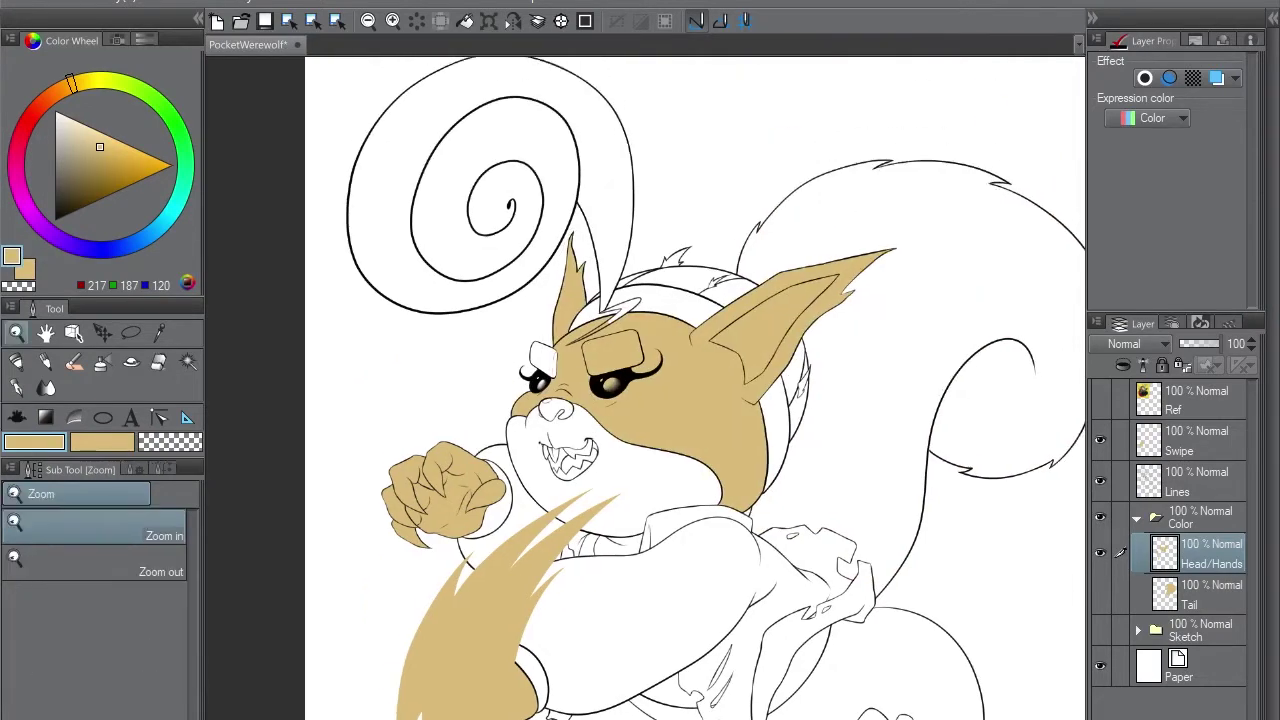
- Clear the tan from inside the larger eyebrow and its eye on the Head/Hands layer, and save the drawing
scroll(790, 318, "up", 5)
key("e")
left_click_drag(789, 318, 785, 399)
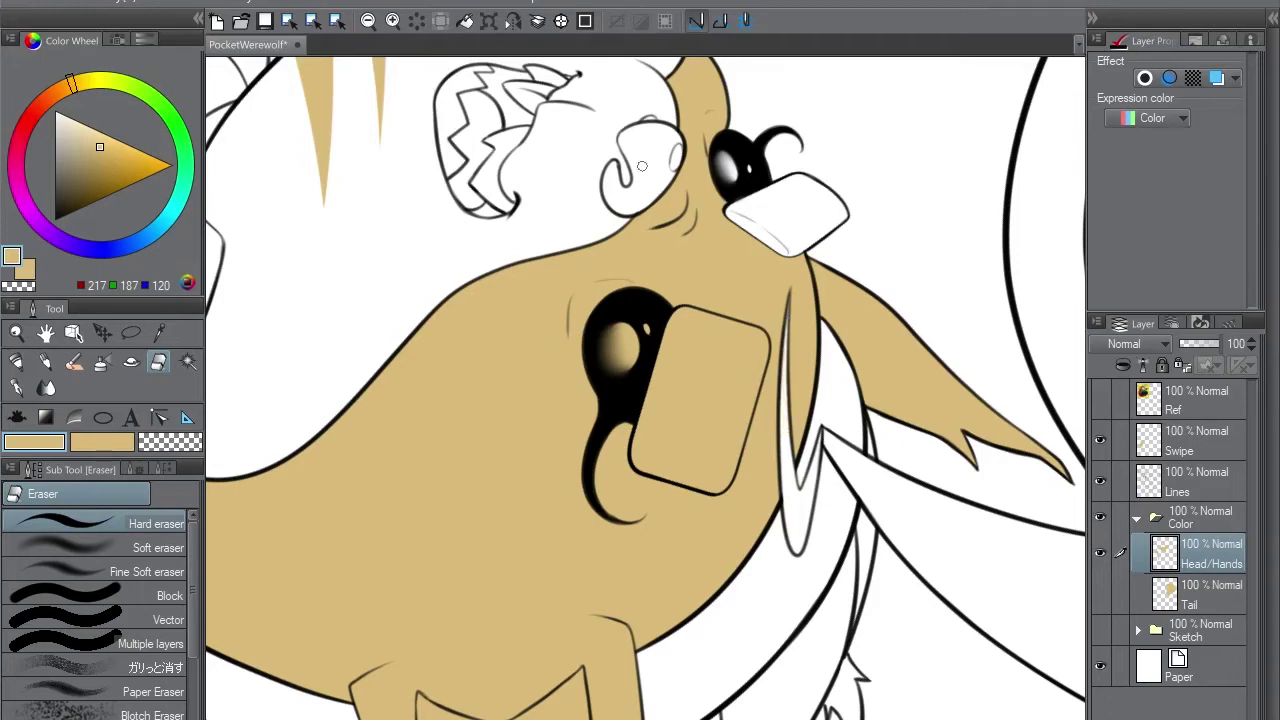
key("w")
left_click(1197, 481)
left_click(700, 400)
key("m")
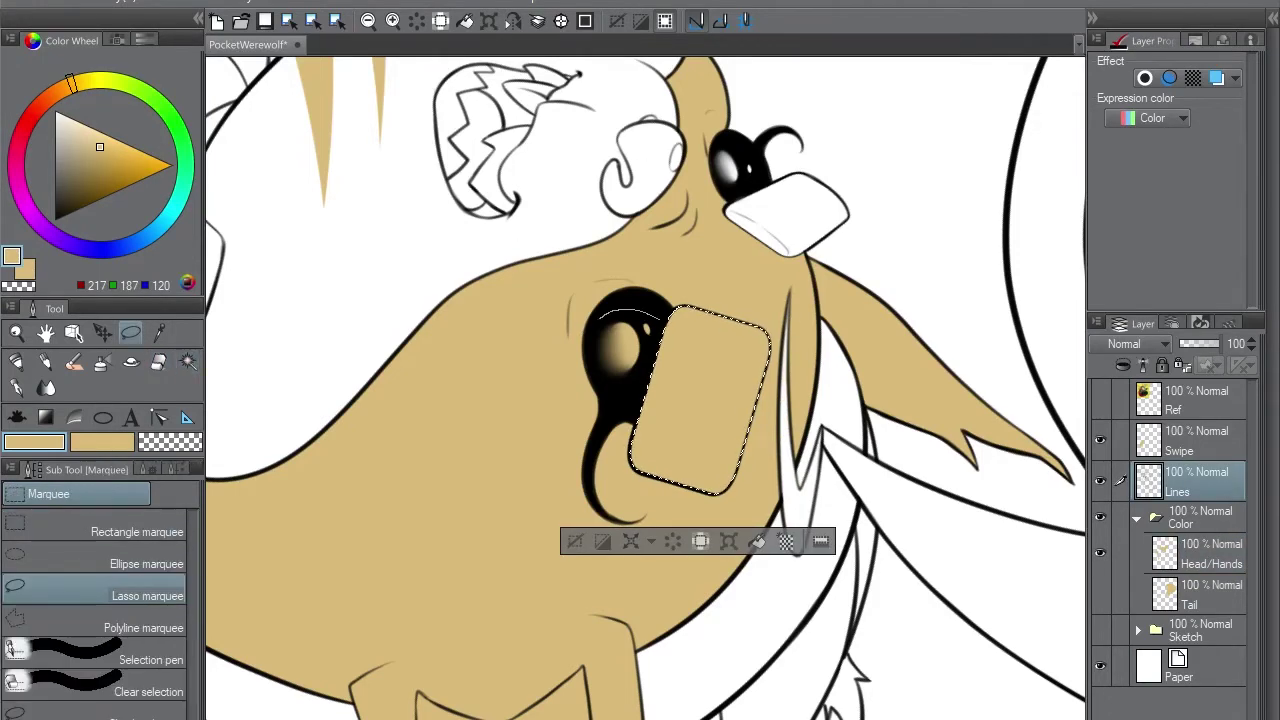
left_click(1211, 553)
key("Delete")
key("ctrl+d")
scroll(645, 390, "up", 3)
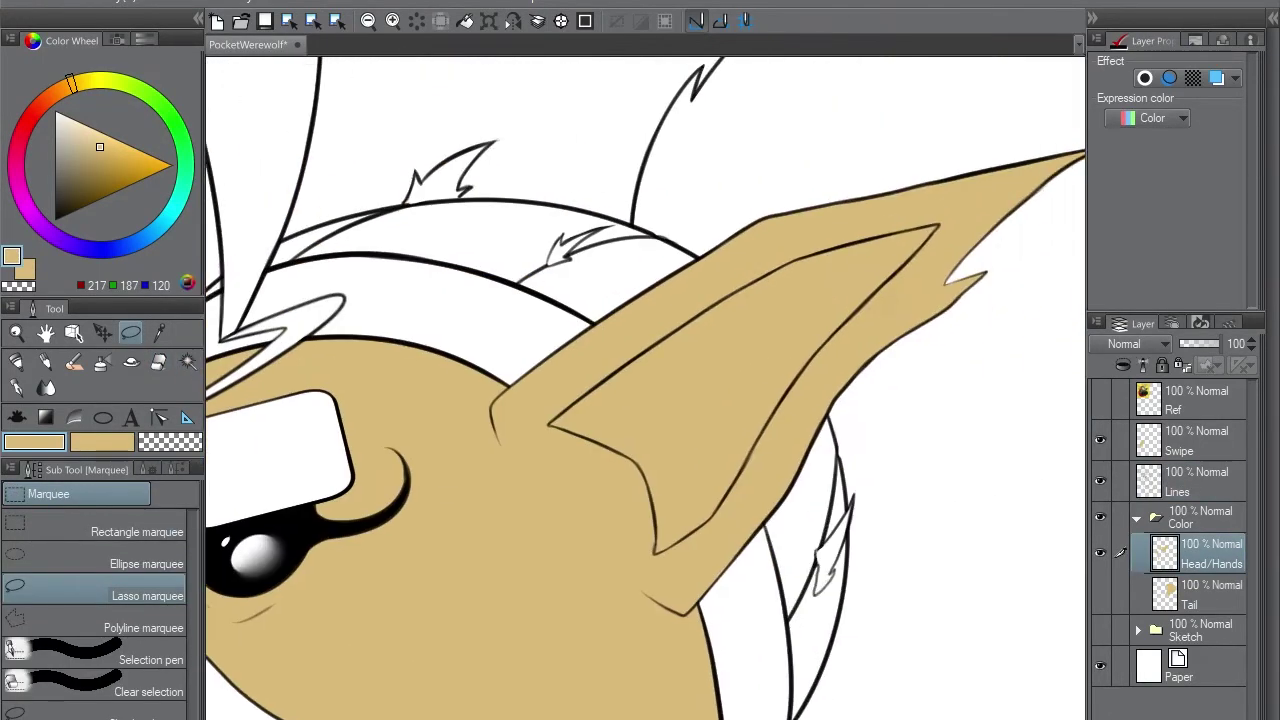
key("ctrl+s")
- Fill the fur tufts behind the head and the clawed foot with tan on Head/Hands
key("g")
scroll(645, 388, "down", 3)
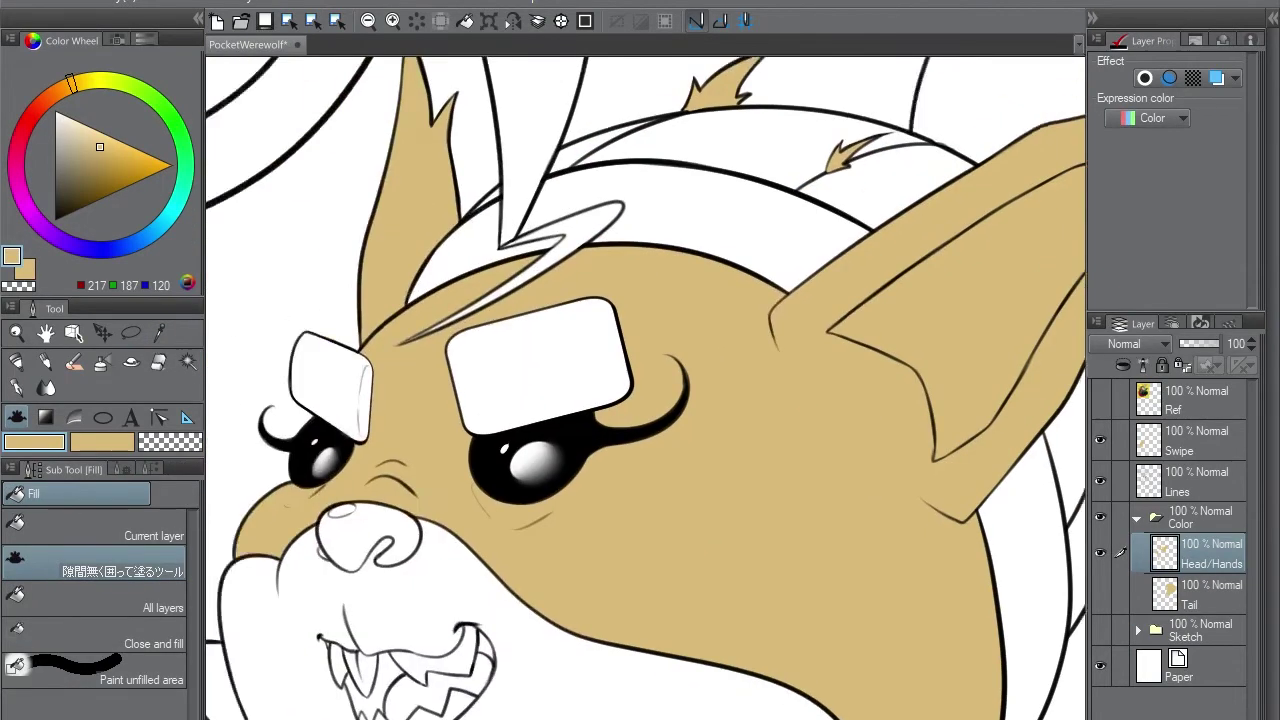
scroll(645, 388, "down", 10)
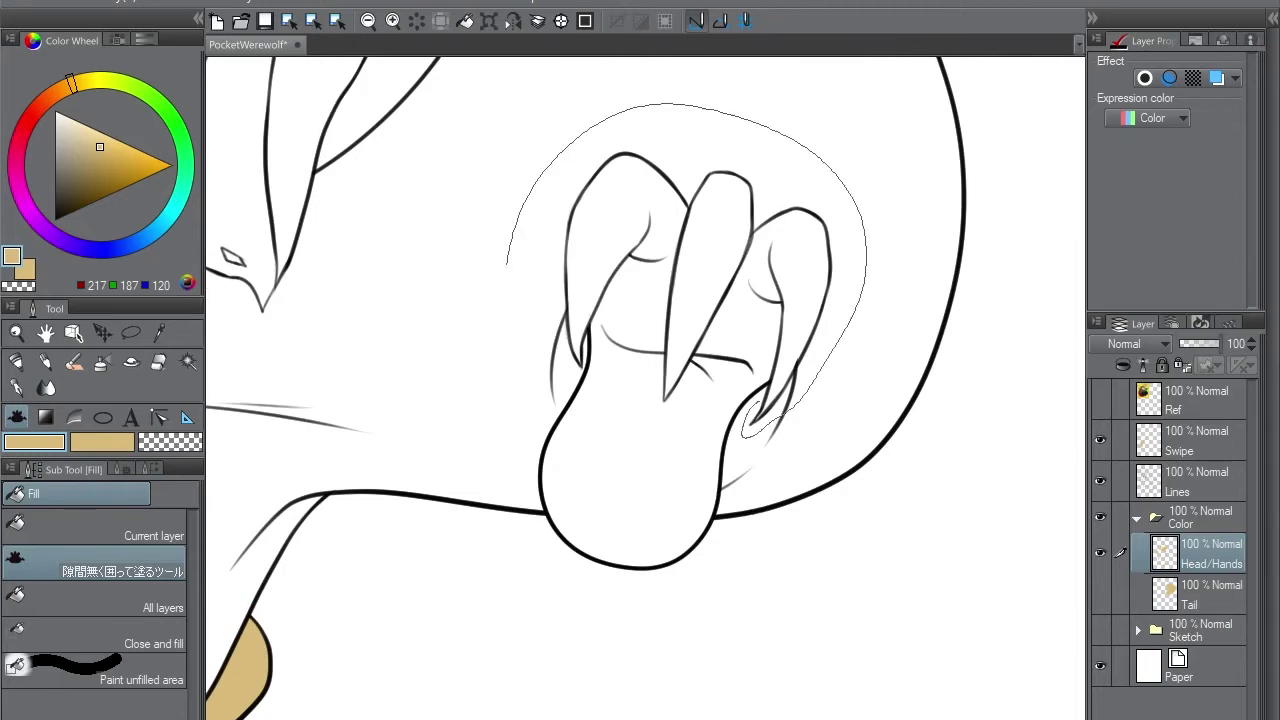
mouse_move(507, 265)
left_mouse_down()
mouse_move(570, 600)
mouse_move(745, 440)
left_mouse_up()
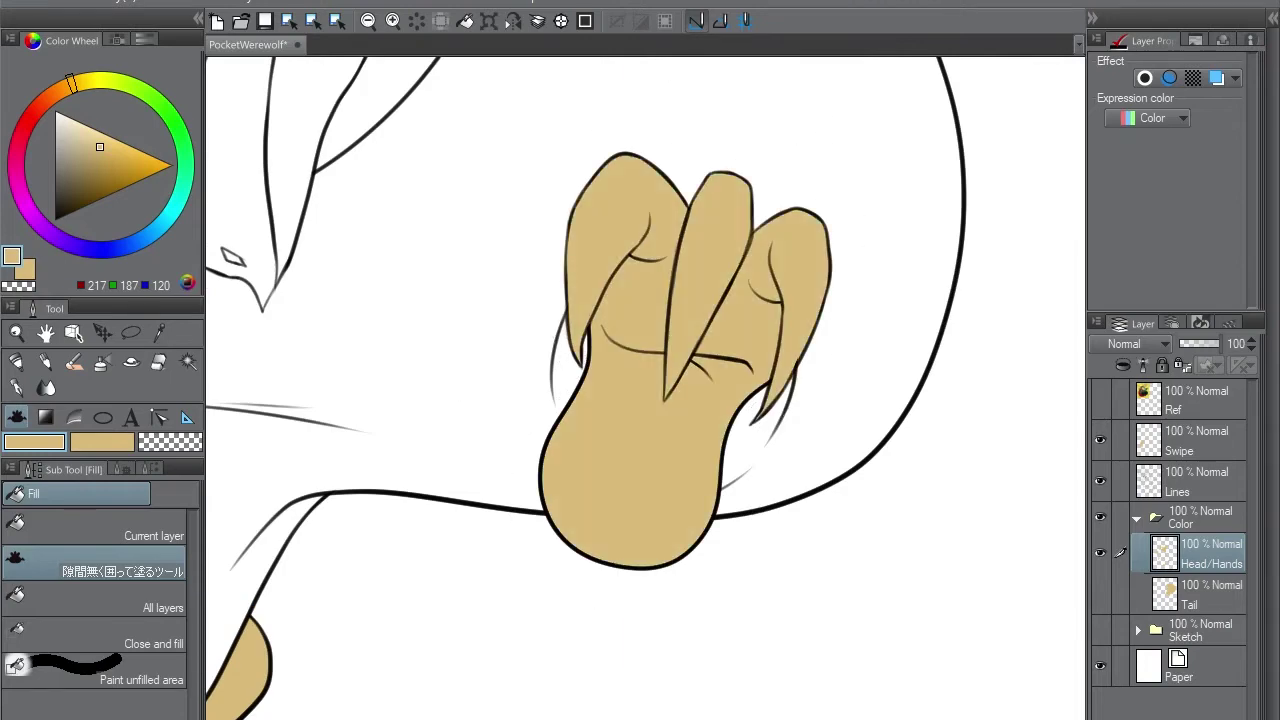
- Fill the exposed belly fur, the two slits in the torn clothing and the neck with tan on Head/Hands
scroll(645, 388, "down", 5)
left_click_drag(805, 236, 728, 380)
left_click_drag(808, 318, 738, 432)
left_click_drag(640, 322, 700, 432)
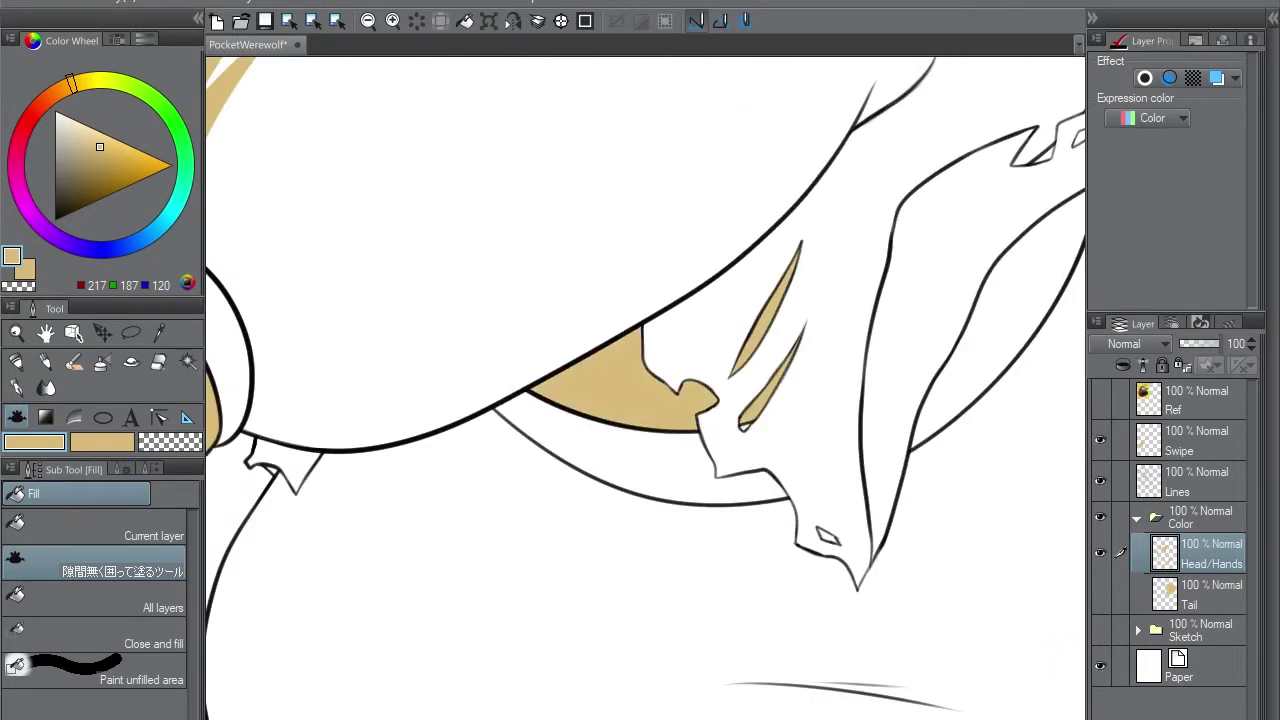
scroll(645, 388, "up", 5)
mouse_move(596, 350)
left_mouse_down()
mouse_move(444, 372)
mouse_move(590, 432)
left_mouse_up()
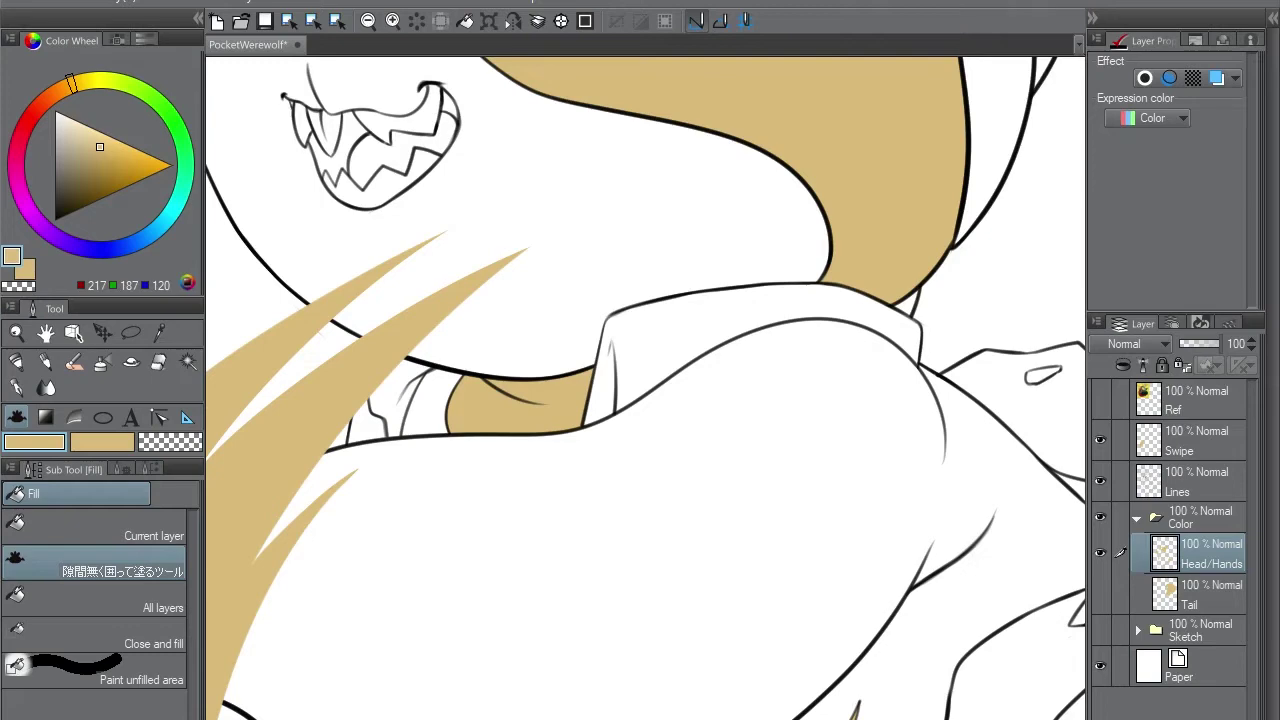
- Add a Cream Fur layer above Head/Hands, make the paper grey, and fill both eyebrows and the forehead tuft with cream (229, 218, 174)
key("ctrl+shift+n")
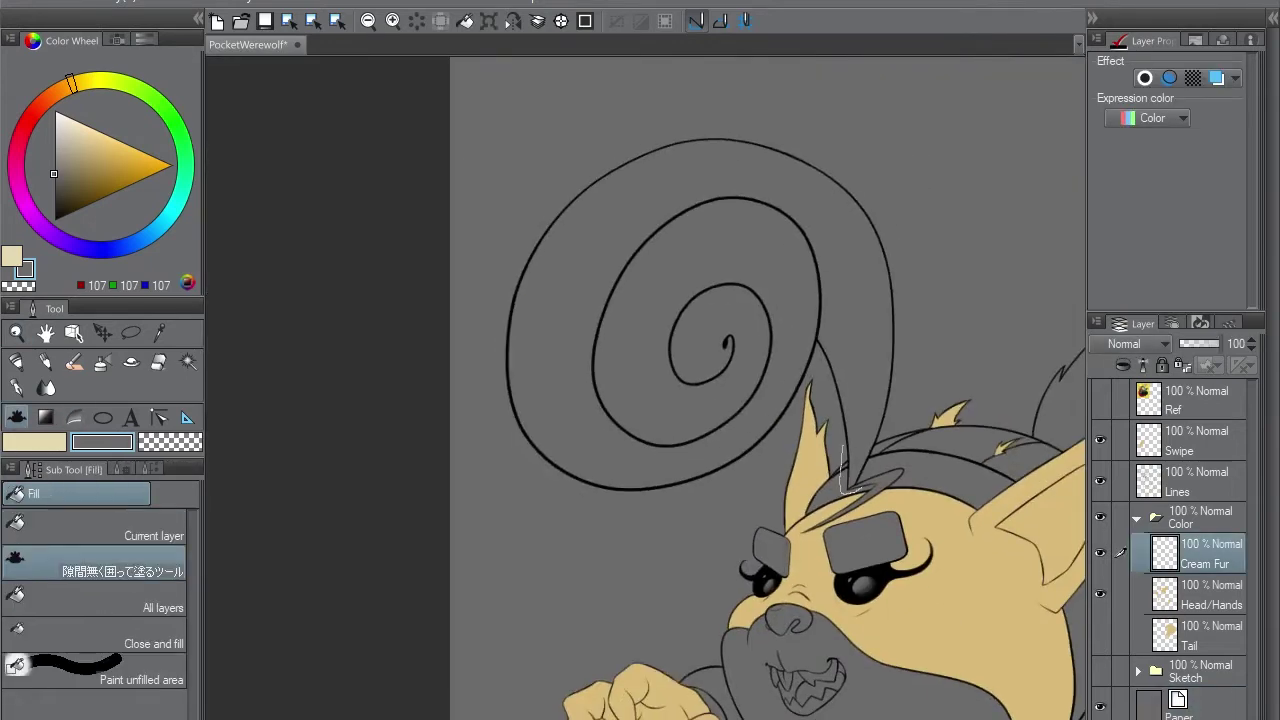
left_click_drag(843, 470, 830, 480)
scroll(850, 450, "up", 3)
mouse_move(900, 265)
left_mouse_down()
mouse_move(790, 330)
mouse_move(905, 266)
left_mouse_up()
key("x")
mouse_move(800, 330)
left_mouse_down()
mouse_move(900, 515)
mouse_move(800, 330)
left_mouse_up()
left_click_drag(684, 520, 684, 524)
scroll(877, 343, "up", 2)
key("e")
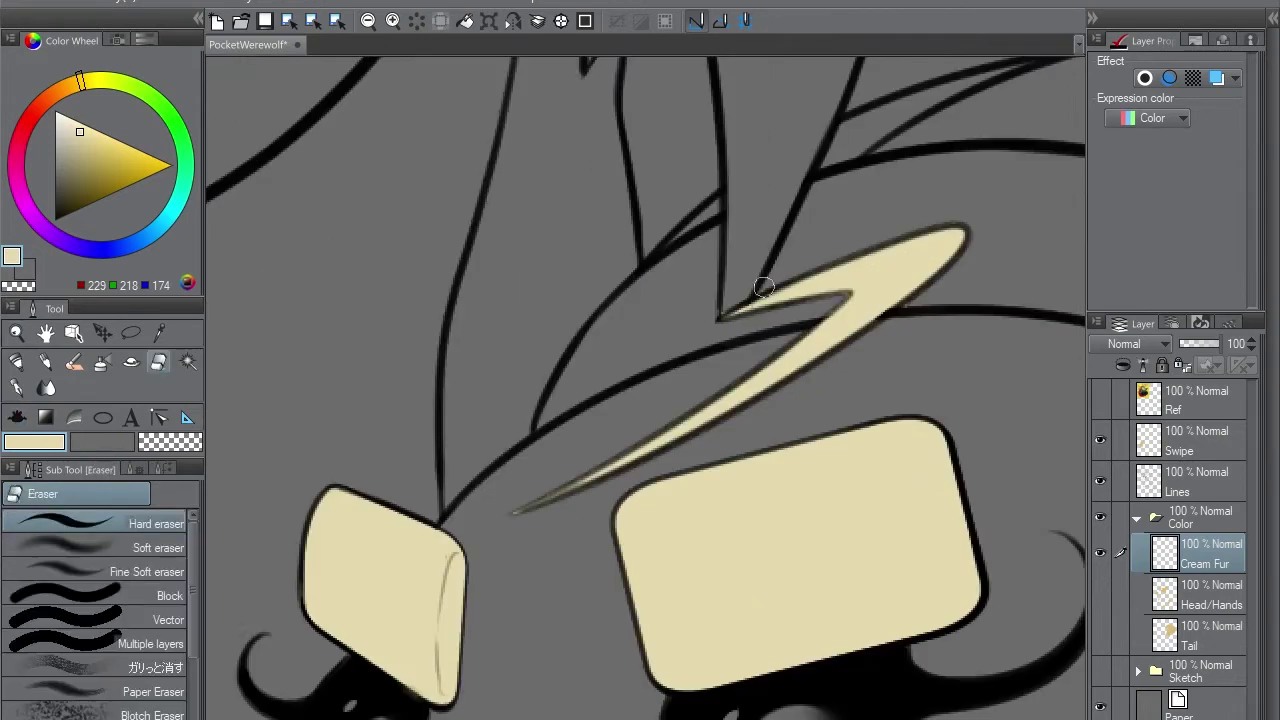
scroll(620, 477, "down", 3)
- Fill the whole spiral curl down to its tip on the forehead with cream on the Cream Fur layer
key("g")
scroll(500, 300, "up", 3)
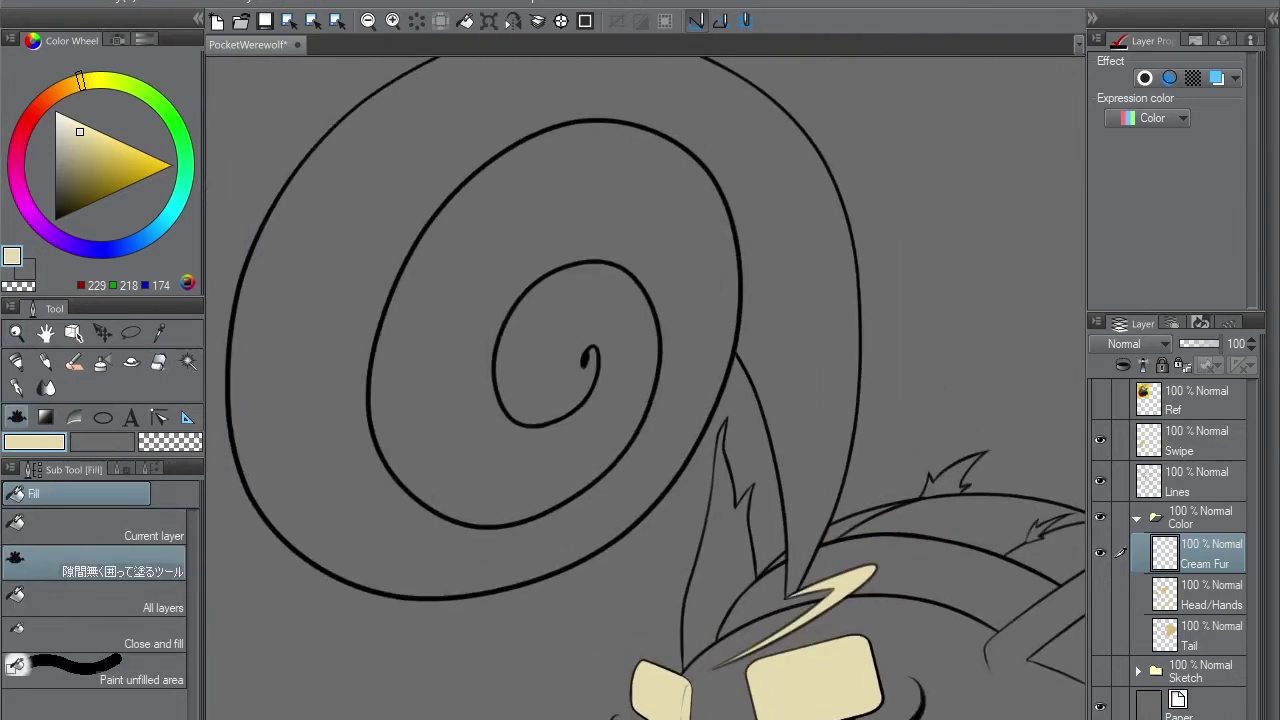
mouse_move(790, 605)
left_mouse_down()
mouse_move(895, 190)
mouse_move(697, 620)
mouse_move(800, 690)
left_mouse_up()
left_click_drag(640, 620, 600, 100)
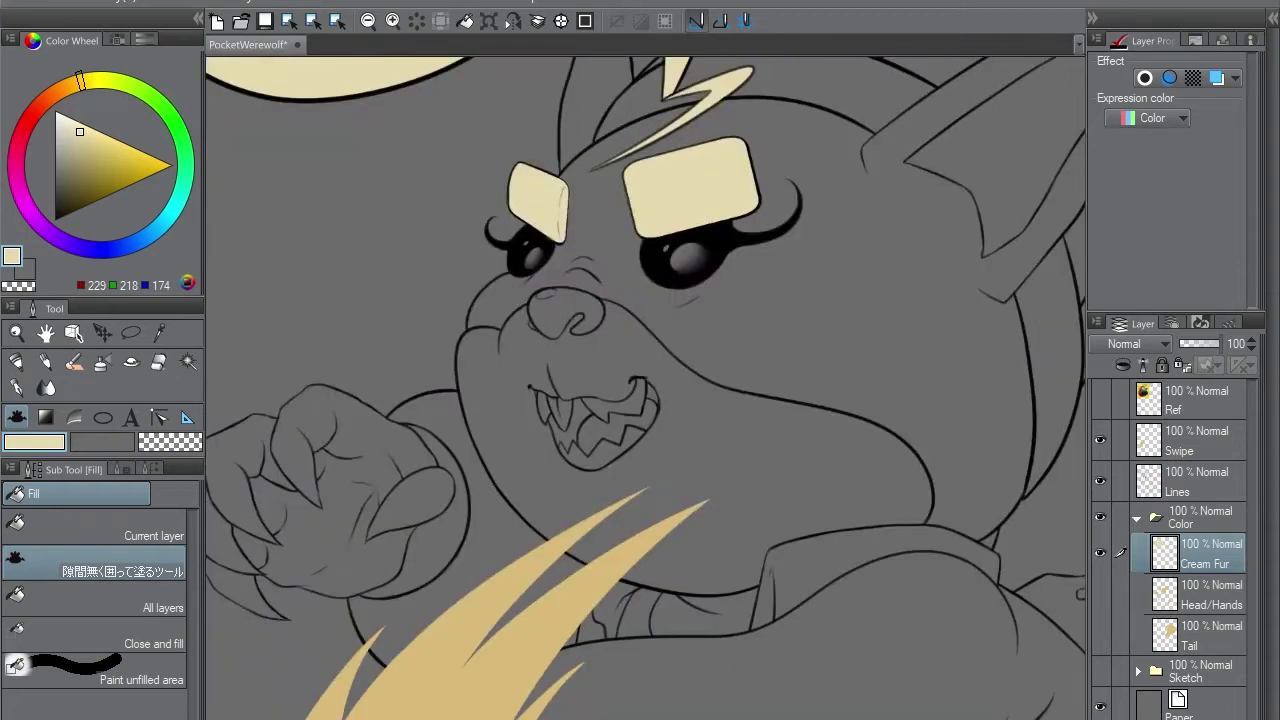
- Fill the muzzle and lower cheek with cream around the mouth, keeping the nose free of colour
left_click_drag(488, 318, 562, 574)
mouse_move(690, 602)
left_mouse_down()
mouse_move(766, 571)
mouse_move(703, 333)
left_mouse_up()
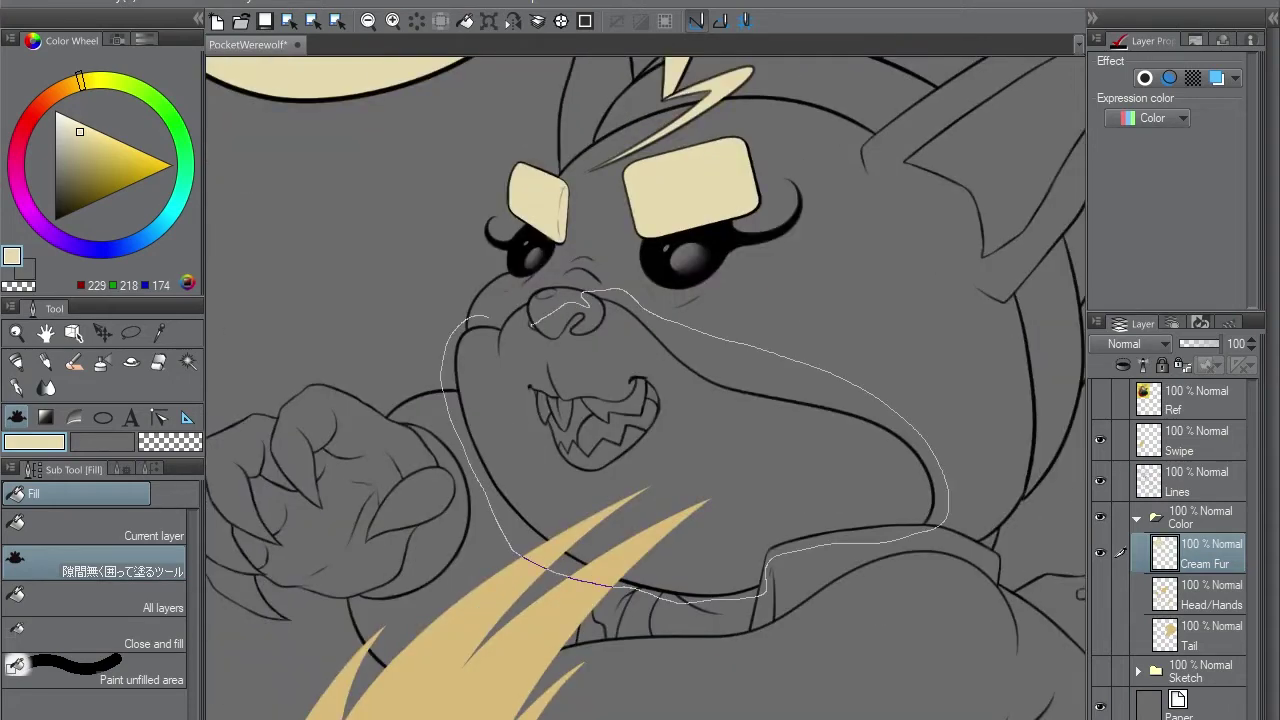
left_click_drag(530, 322, 488, 318)
key("e")
scroll(560, 330, "up", 3)
left_click(540, 298)
scroll(560, 330, "down", 3)
key("g")
scroll(600, 380, "up", 1)
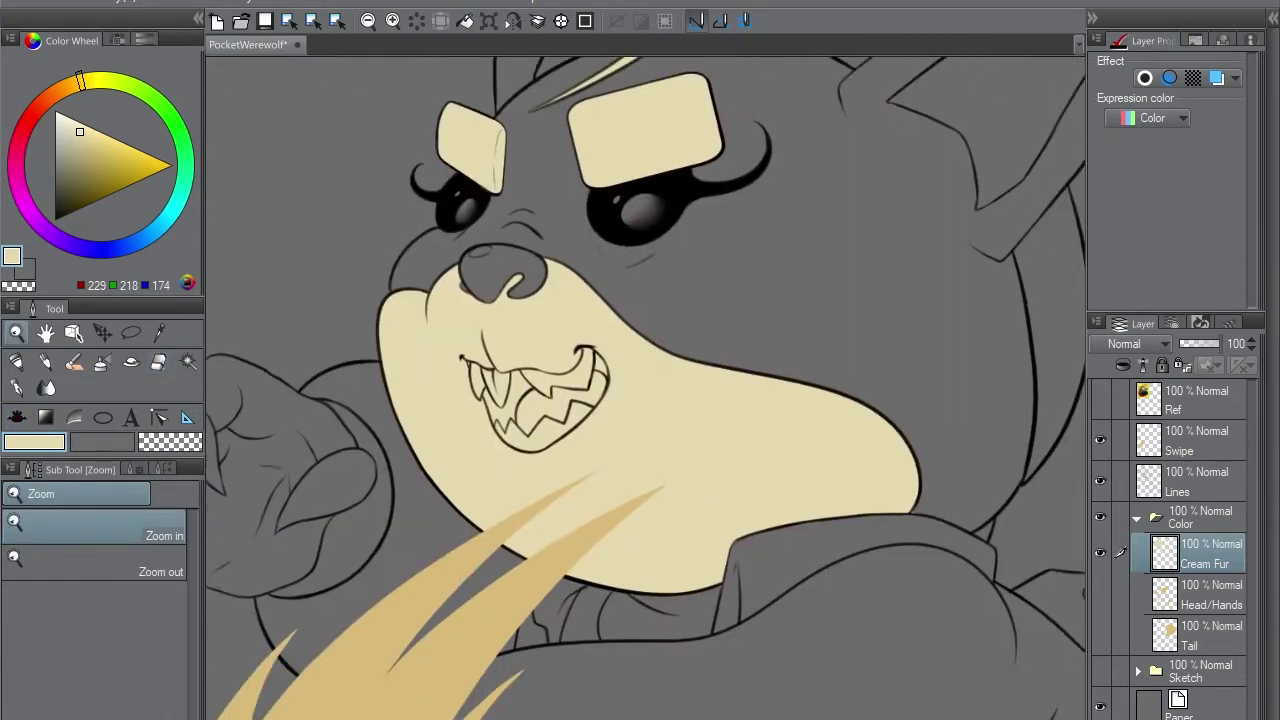
- Add a layer named Inner Ear above Head/Hands and choose brown (126, 74, 33) as its fill colour
left_click(1210, 594)
key("ctrl+shift+n")
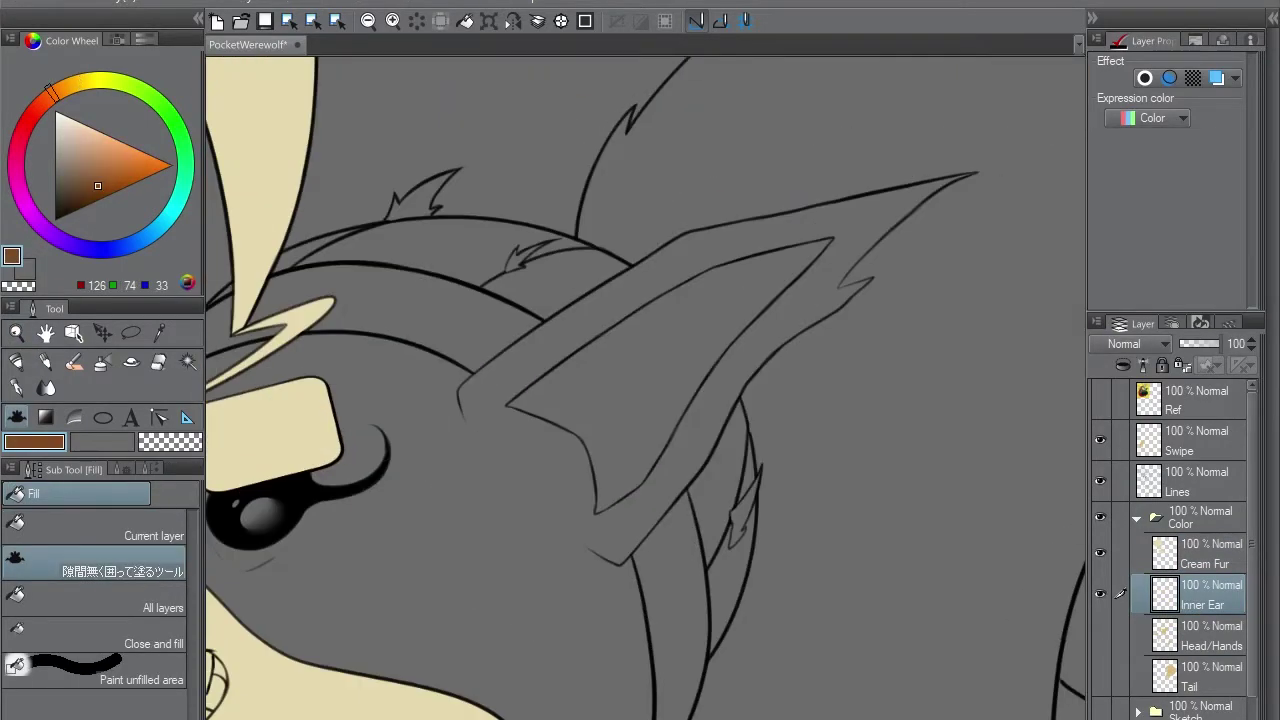
- Fill the inner area of the large ear with brown (RGB 126, 74, 33) on the Inner Ear layer
mouse_move(530, 364)
left_mouse_down()
mouse_move(795, 312)
mouse_move(530, 364)
left_mouse_up()
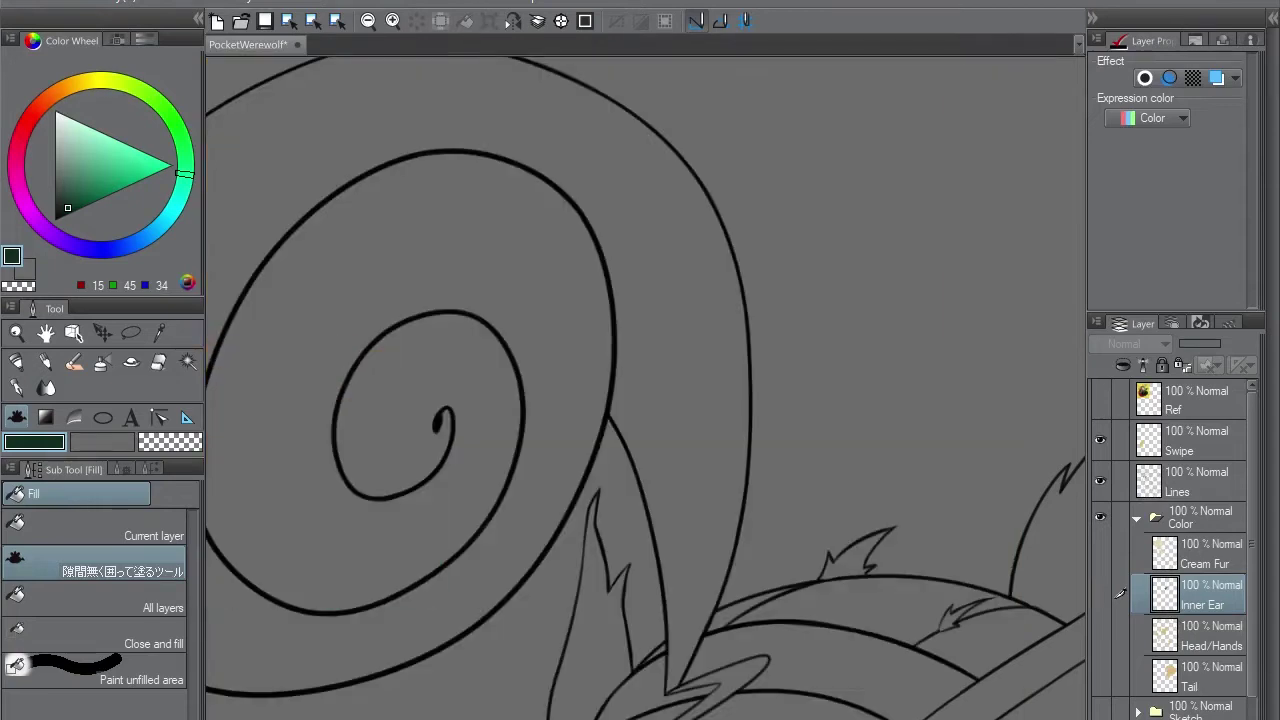
- Fill the hat's headband with dark green (RGB 15, 45, 34) on a new layer named Dark Green above Inner Ear
mouse_move(870, 560)
left_mouse_down()
mouse_move(960, 715)
mouse_move(880, 600)
left_mouse_up()
mouse_move(812, 340)
left_mouse_down()
mouse_move(790, 282)
mouse_move(486, 240)
mouse_move(545, 310)
left_mouse_up()
key("ctrl+space")
left_click(545, 375)
left_click_drag(421, 183, 621, 228)
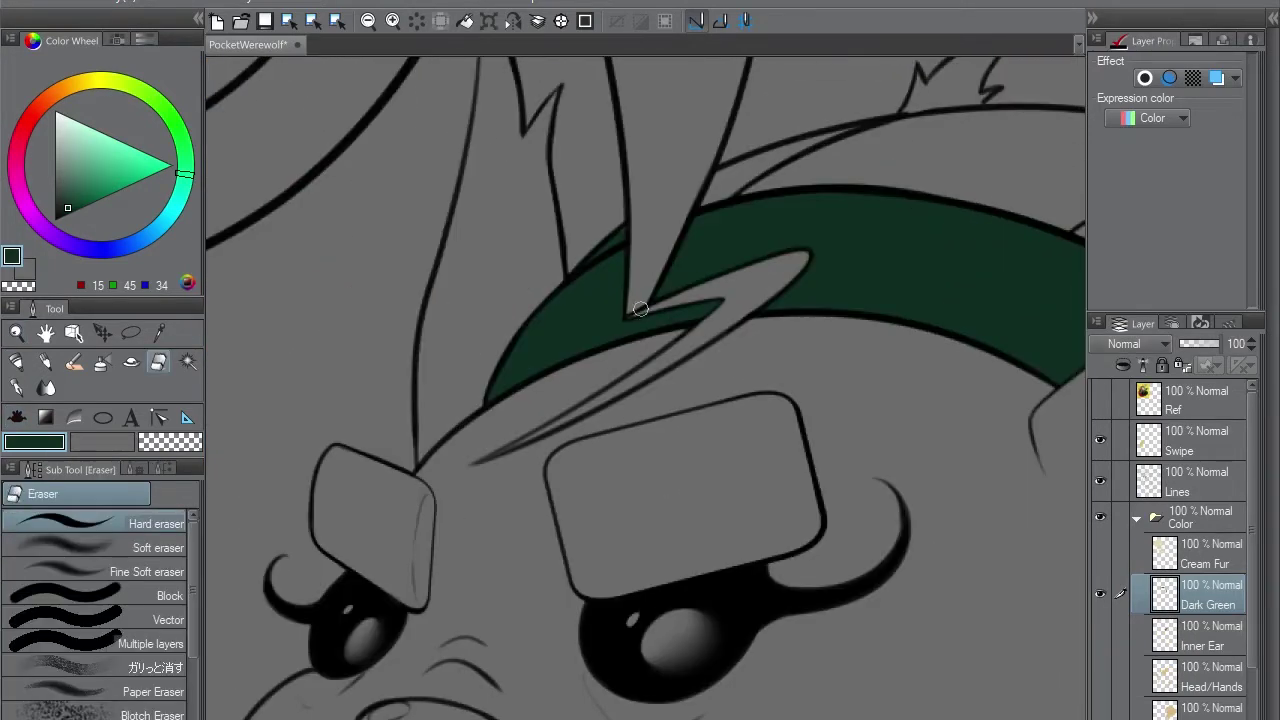
- Erase the stray dark green around the hair strands and headband edges with the hard eraser, and save the file
key("ctrl+space")
left_click(758, 343)
key("e")
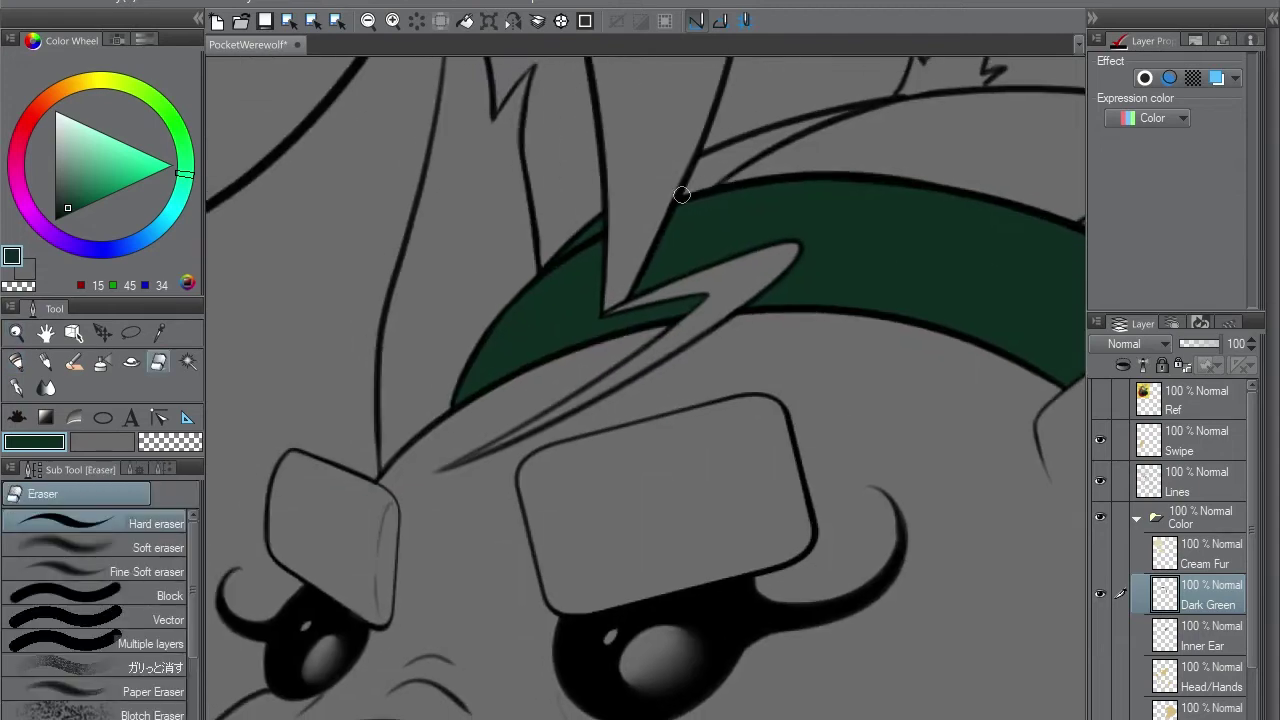
scroll(851, 243, "down", 3)
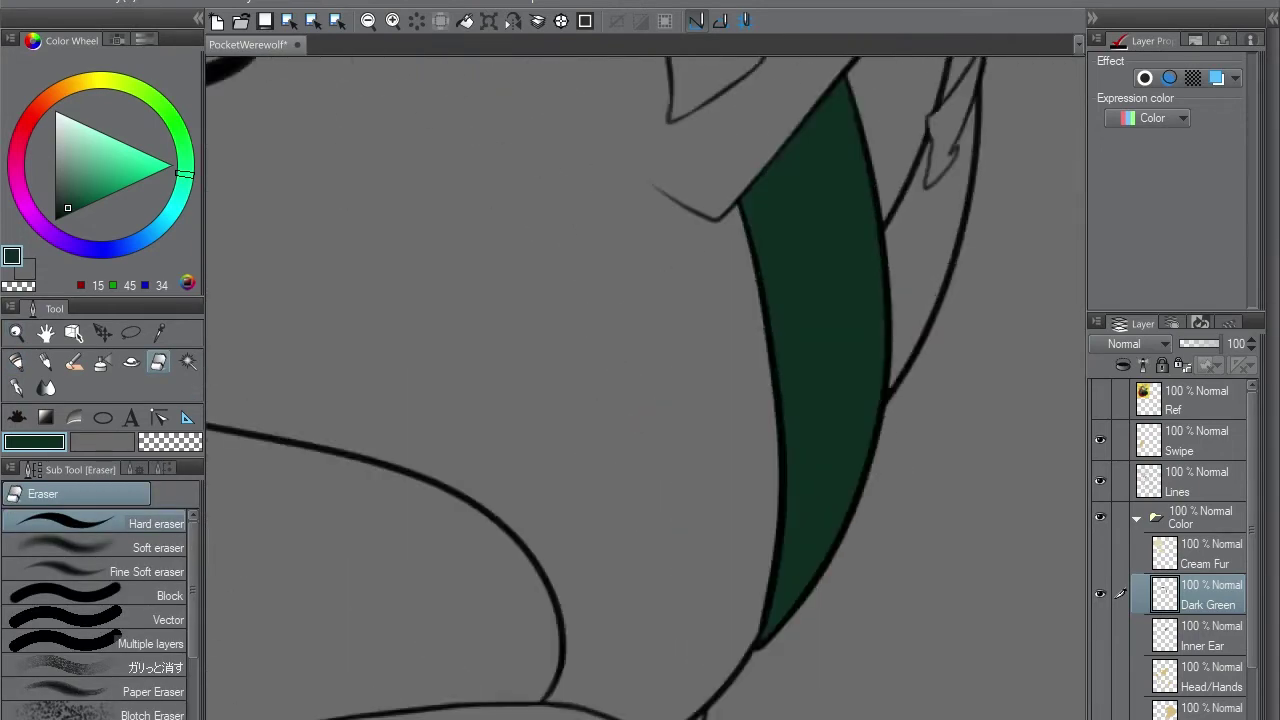
key("ctrl+space")
scroll(646, 388, "down", 3)
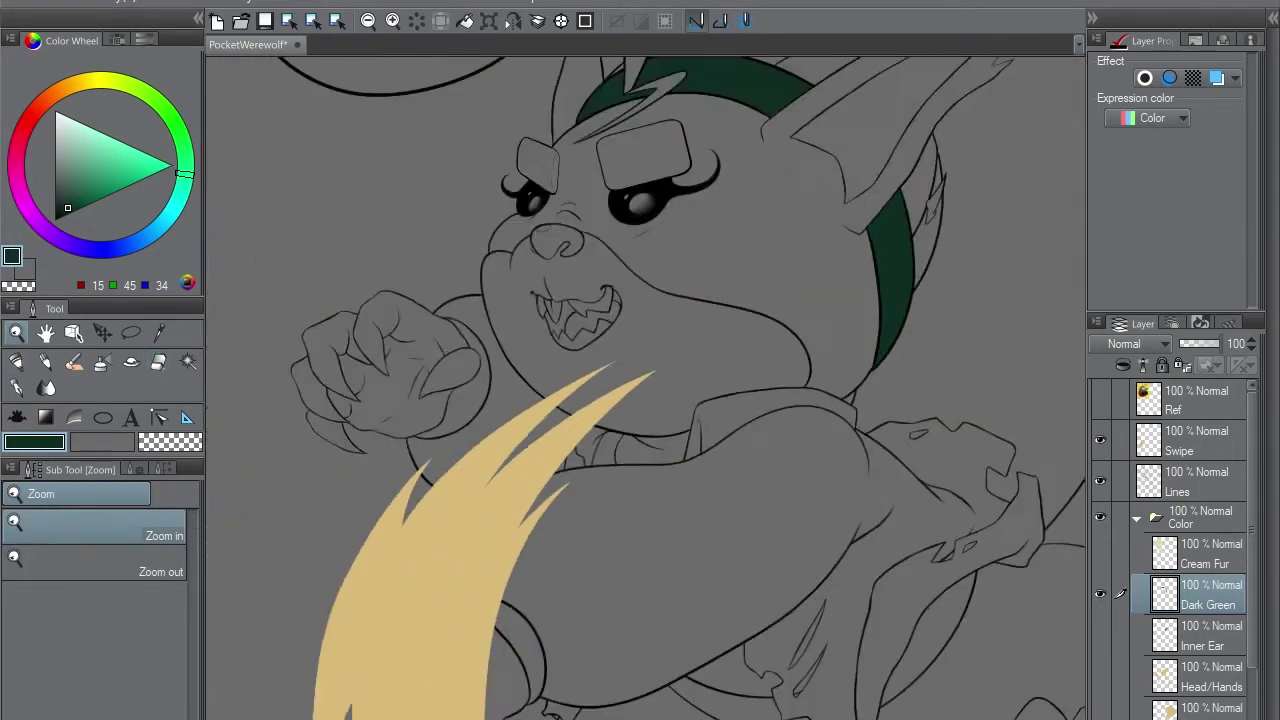
key("g")
key("ctrl+s")
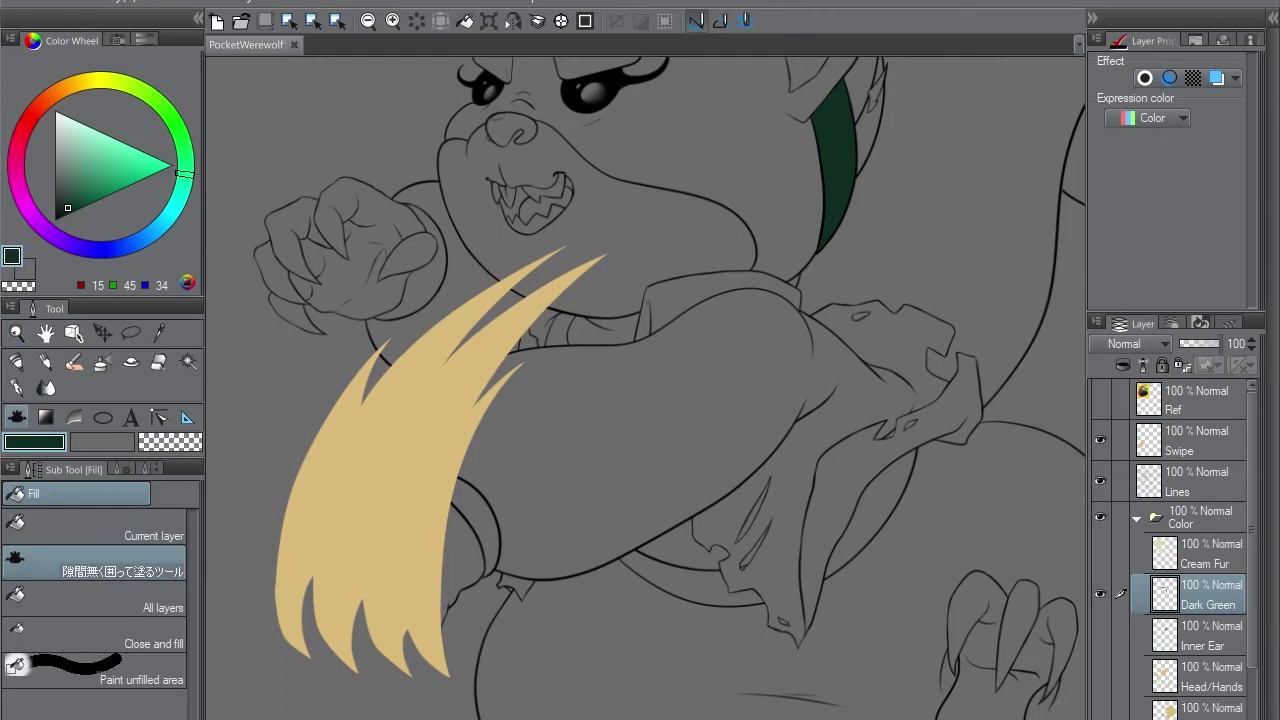
- Fill the trousers with dark green and erase the excess around the foot's claws and the torn sleeve edge
left_click_drag(837, 468, 762, 278)
mouse_move(762, 278)
left_mouse_down()
mouse_move(771, 245)
mouse_move(1012, 264)
mouse_move(858, 580)
left_mouse_up()
mouse_move(816, 430)
left_mouse_down()
mouse_move(810, 466)
mouse_move(645, 631)
mouse_move(533, 696)
mouse_move(345, 406)
left_mouse_up()
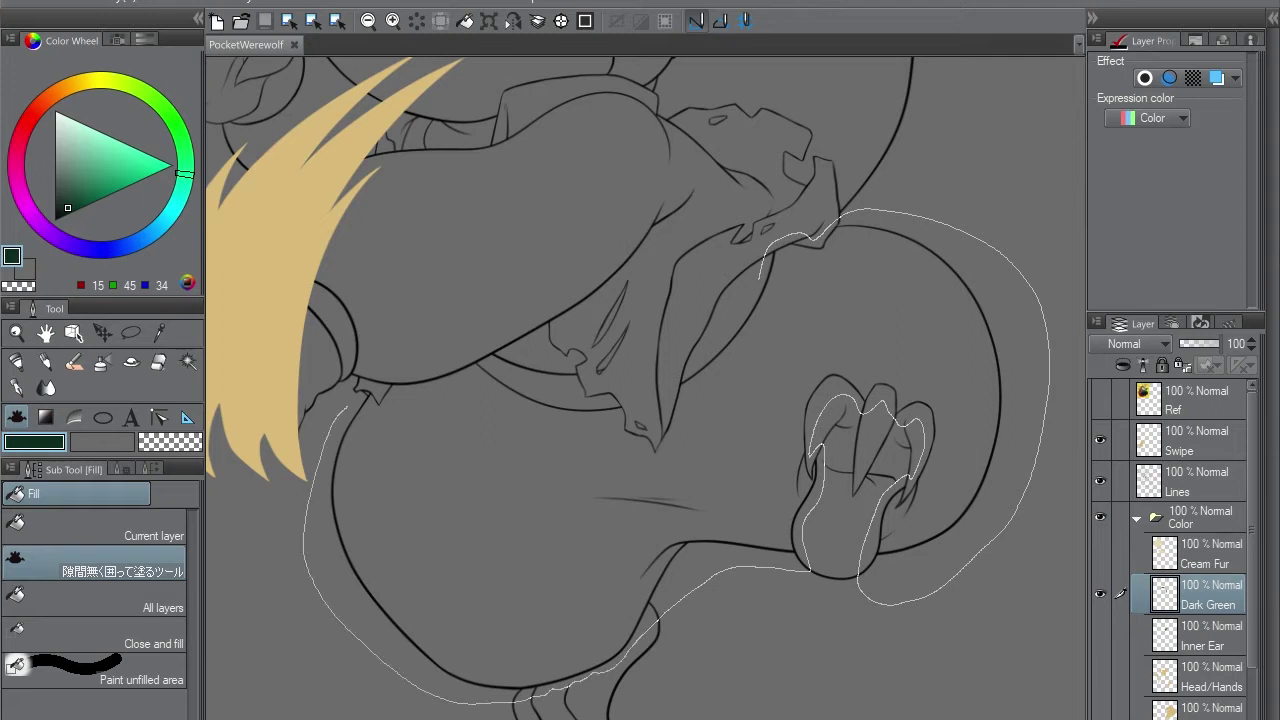
left_click_drag(616, 400, 630, 410)
key("e")
scroll(847, 472, "up", 4)
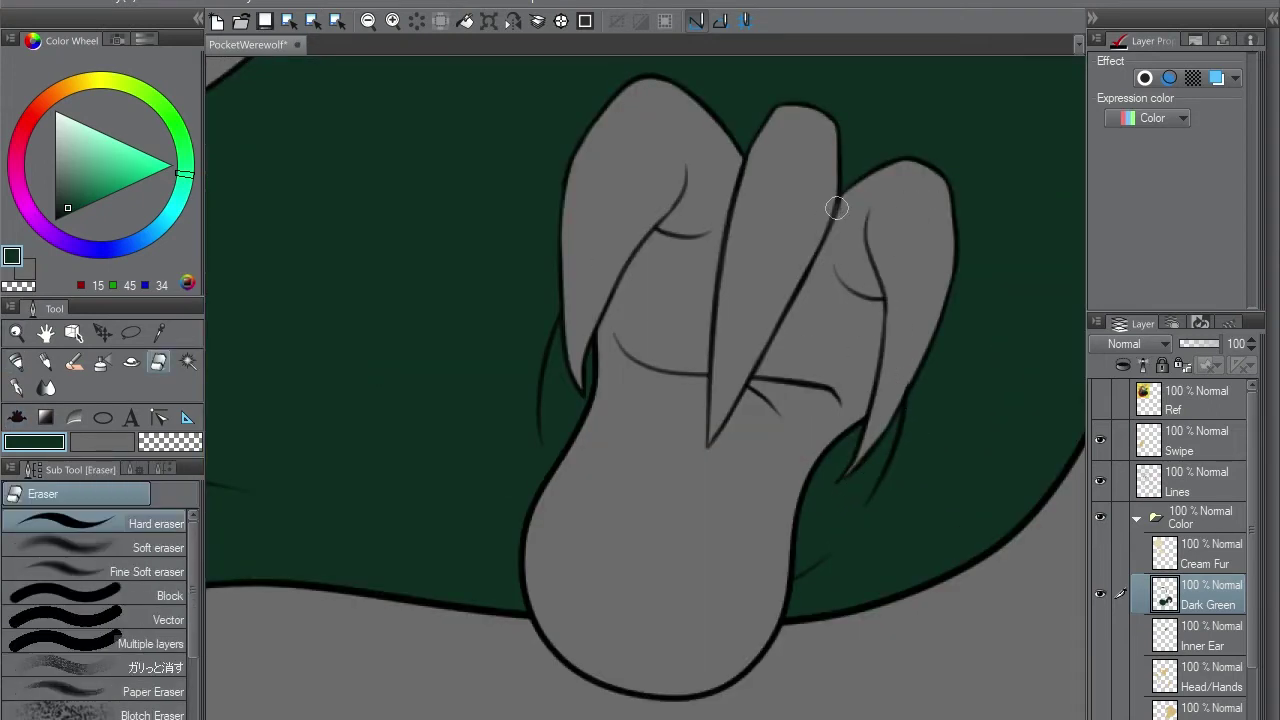
scroll(846, 408, "down", 5)
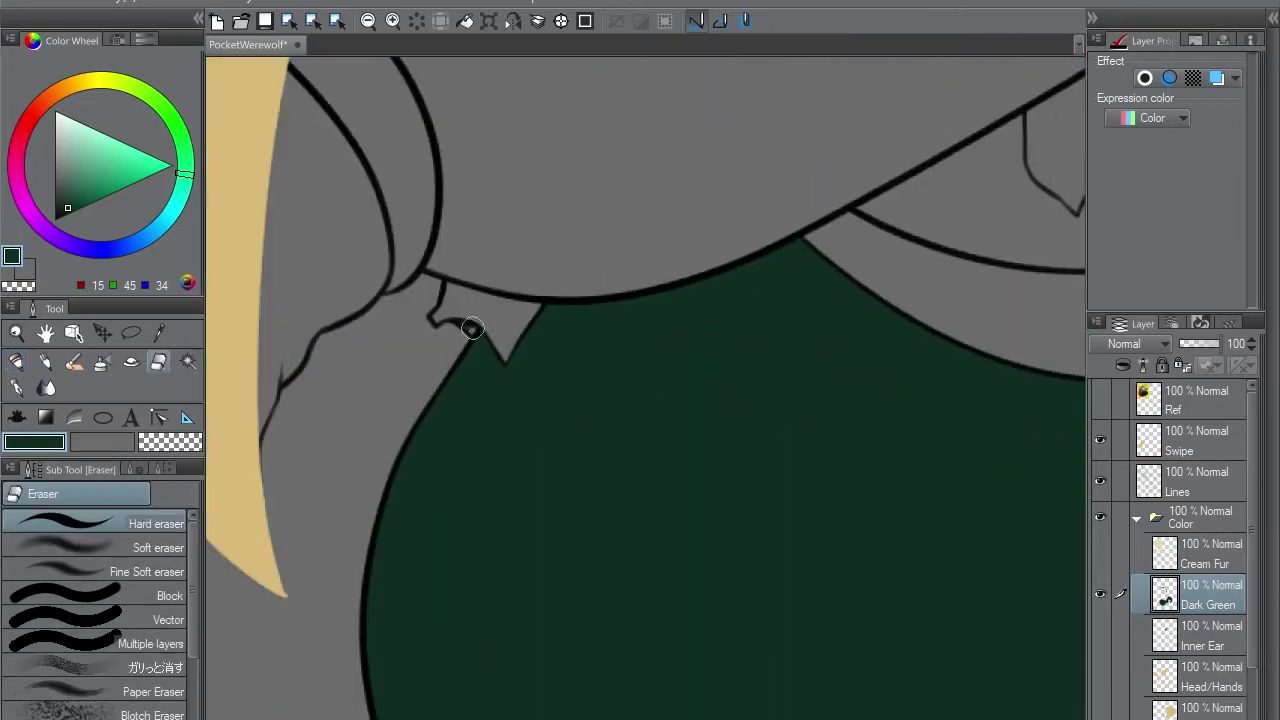
- Recolour the whole claw swipe with red (RGB 187, 37, 36) sampled from the reference image, with the Swipe layer's transparent pixels locked
key("p")
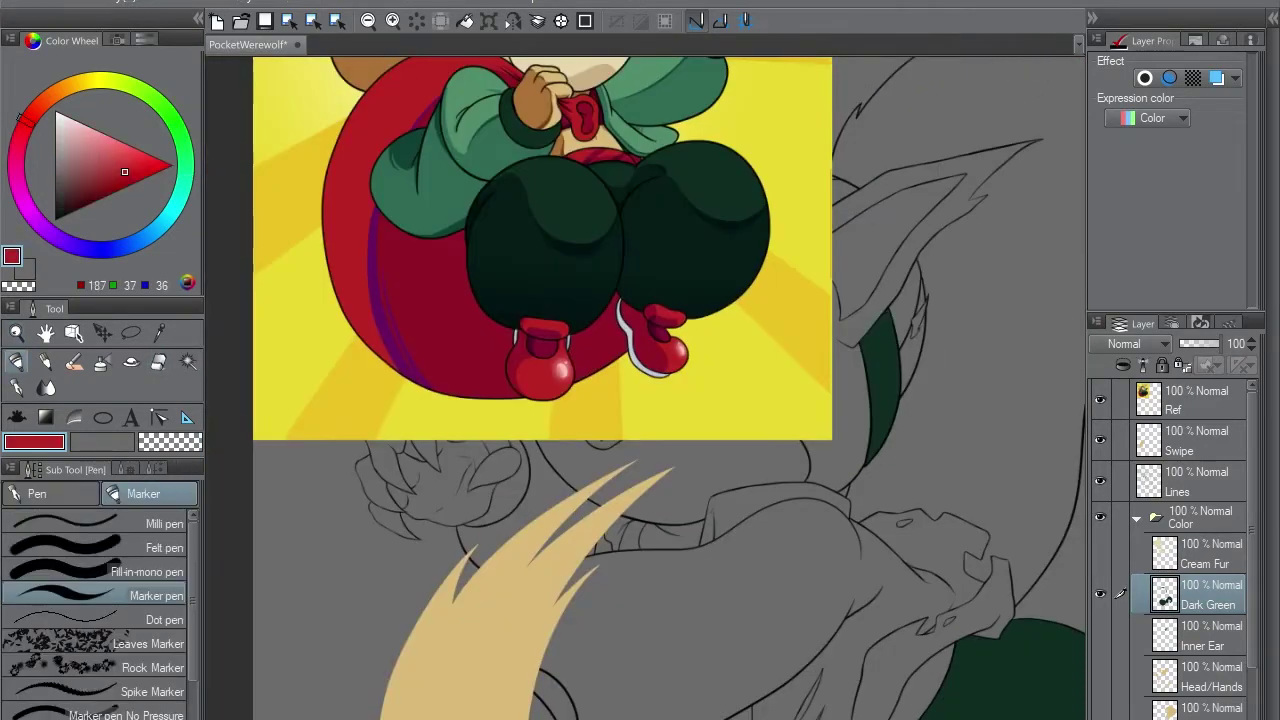
left_click(1190, 440)
key("alt+BackSpace")
scroll(668, 388, "down", 3)
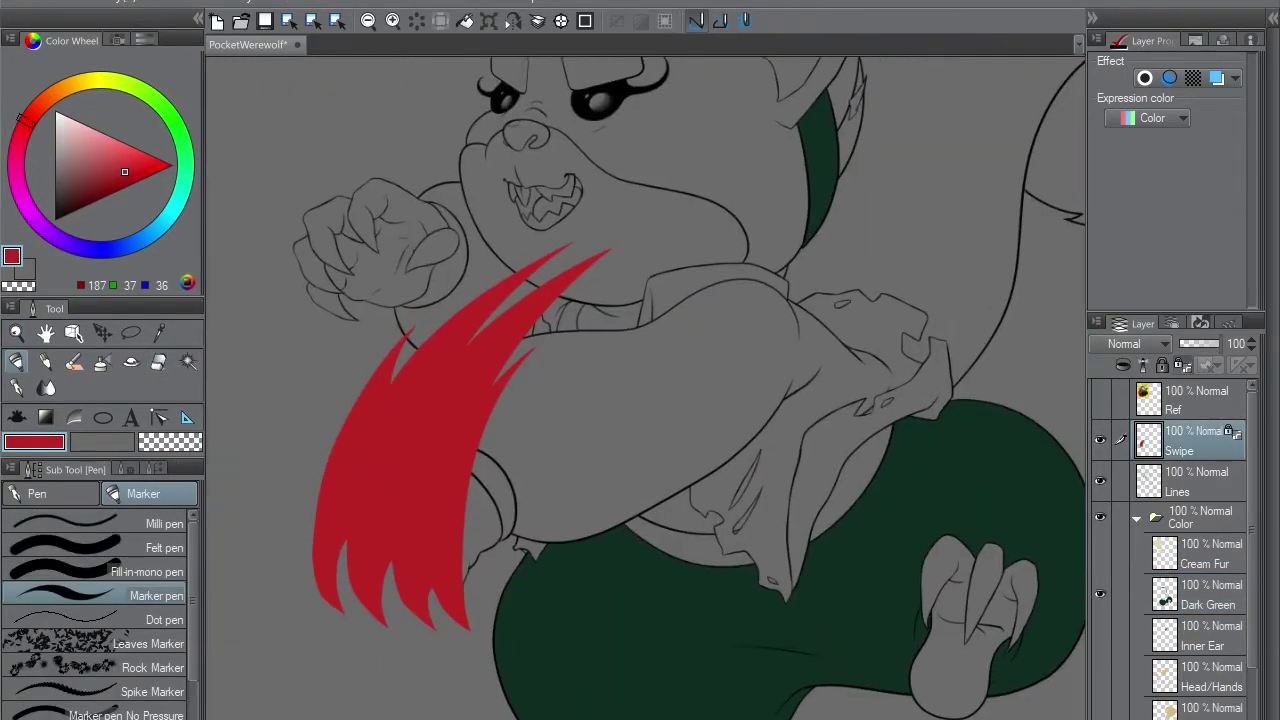
left_click(1100, 440)
left_click(1100, 440)
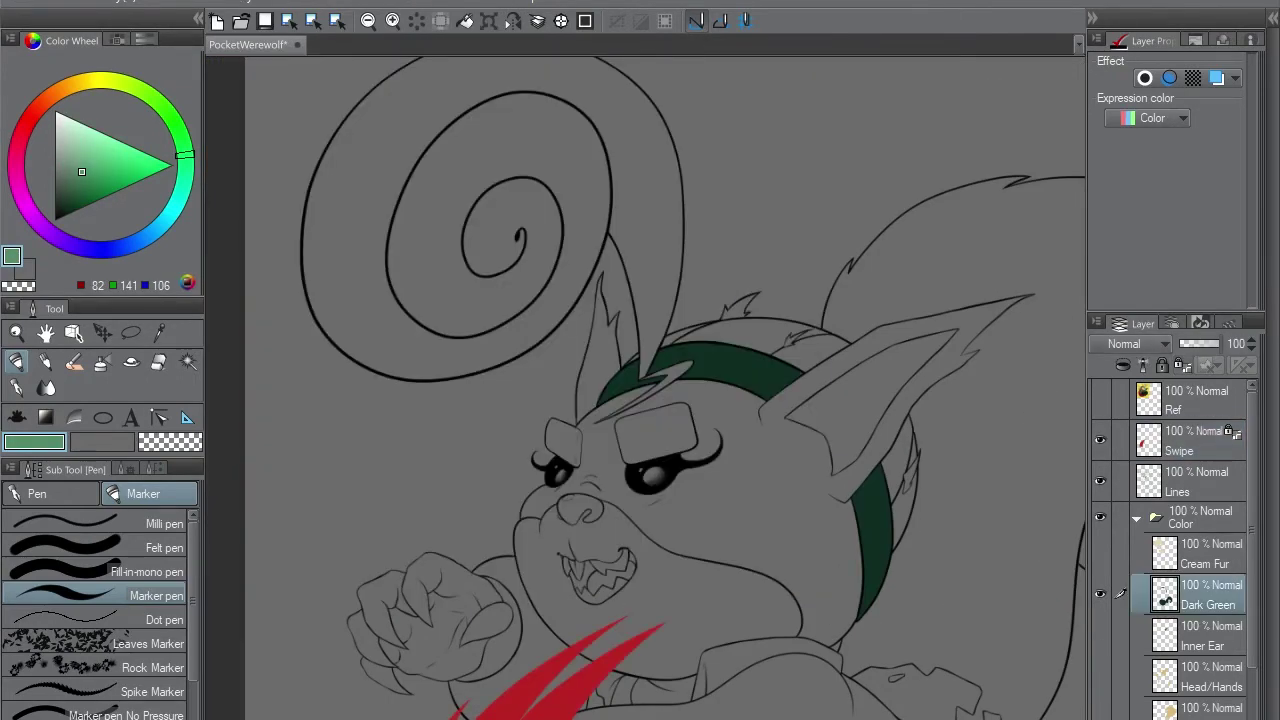
- Fill the hat's crown with green (RGB 82, 141, 106) on a new layer named Light Green above Dark Green
key("ctrl+shift+n")
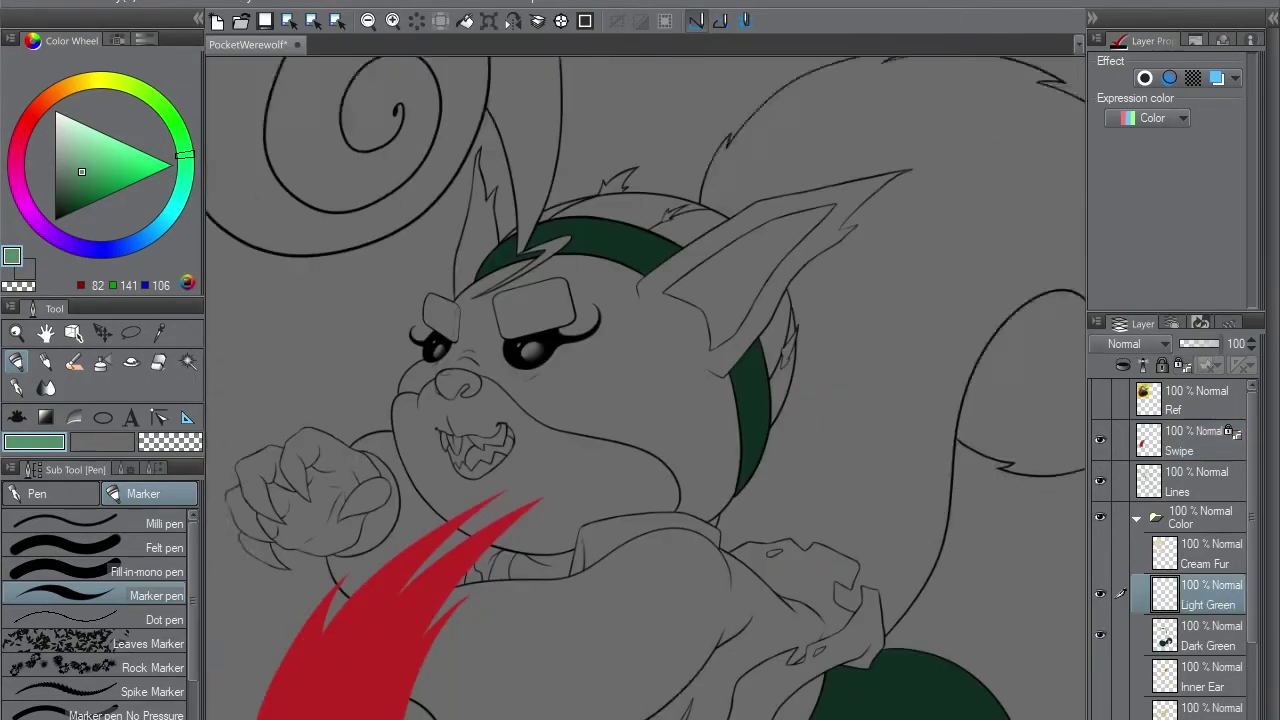
key("g")
left_click_drag(745, 478, 808, 400)
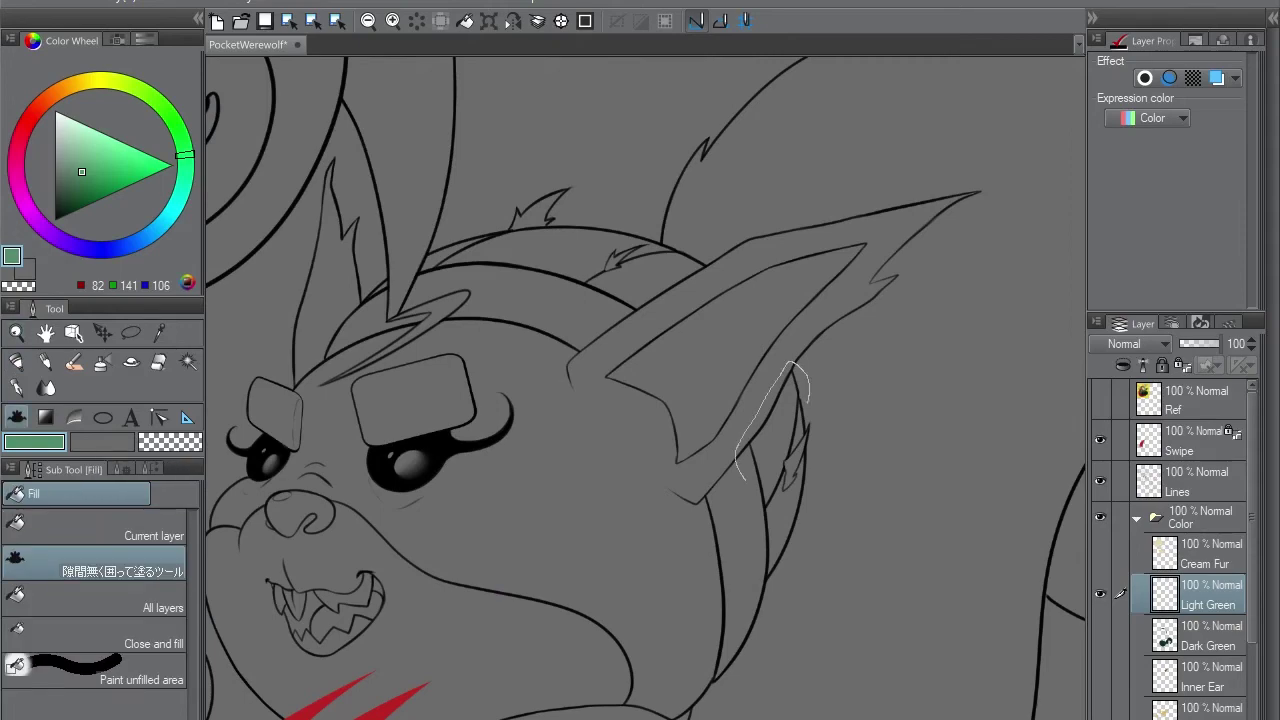
left_click_drag(790, 482, 745, 478)
mouse_move(715, 322)
left_mouse_down()
mouse_move(555, 190)
mouse_move(420, 250)
left_mouse_up()
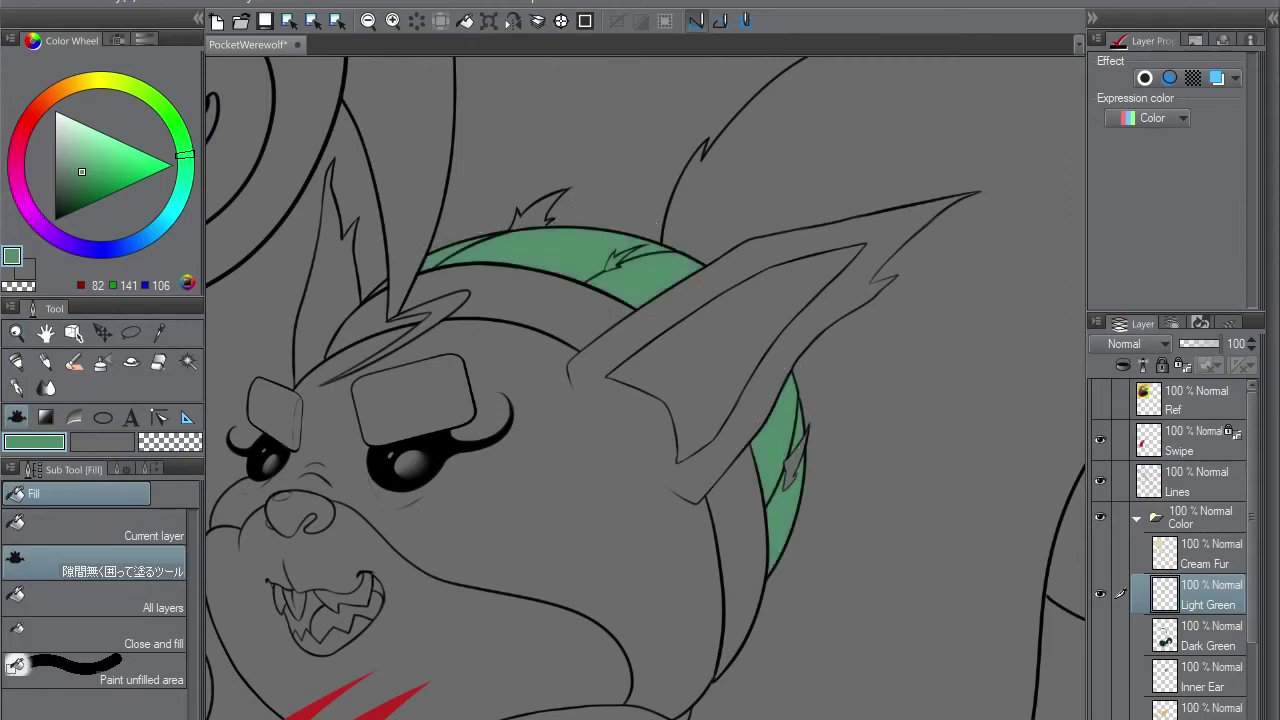
- Erase the light green from the fur tufts poking through the hat and show the other colour layers again
key("e")
scroll(588, 310, "up", 4)
left_click_drag(588, 310, 655, 283)
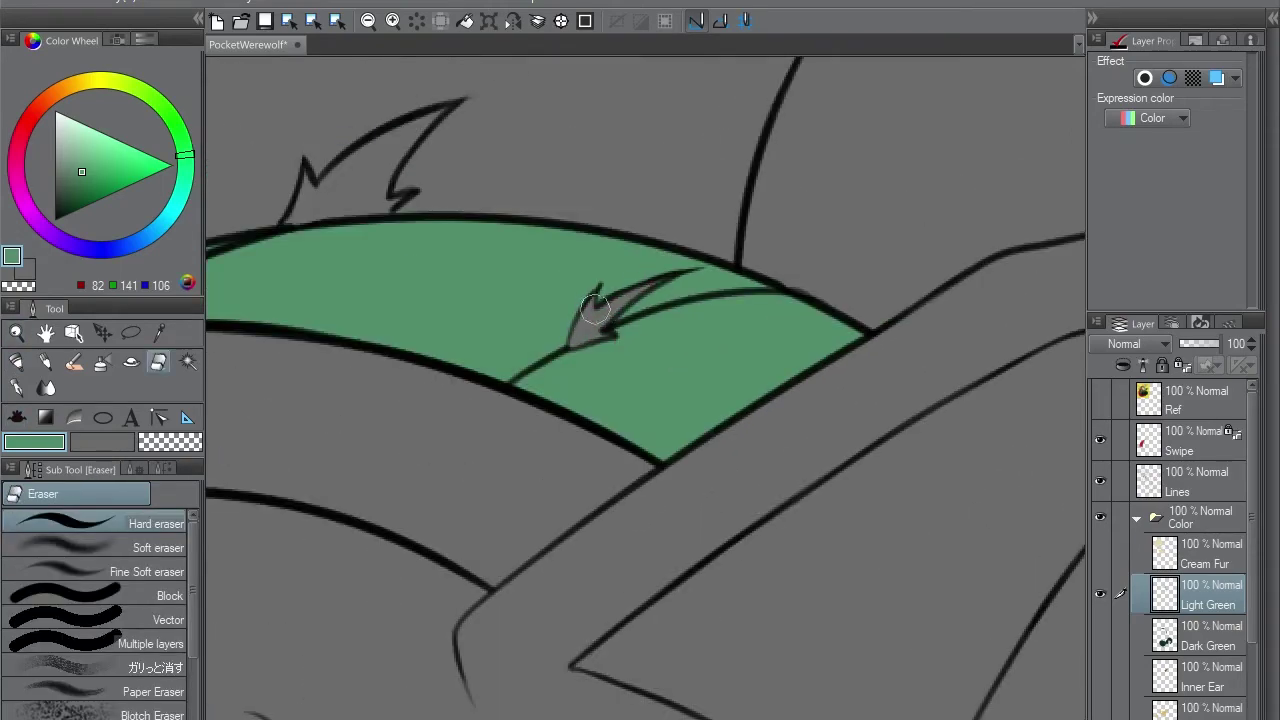
scroll(578, 325, "down", 5)
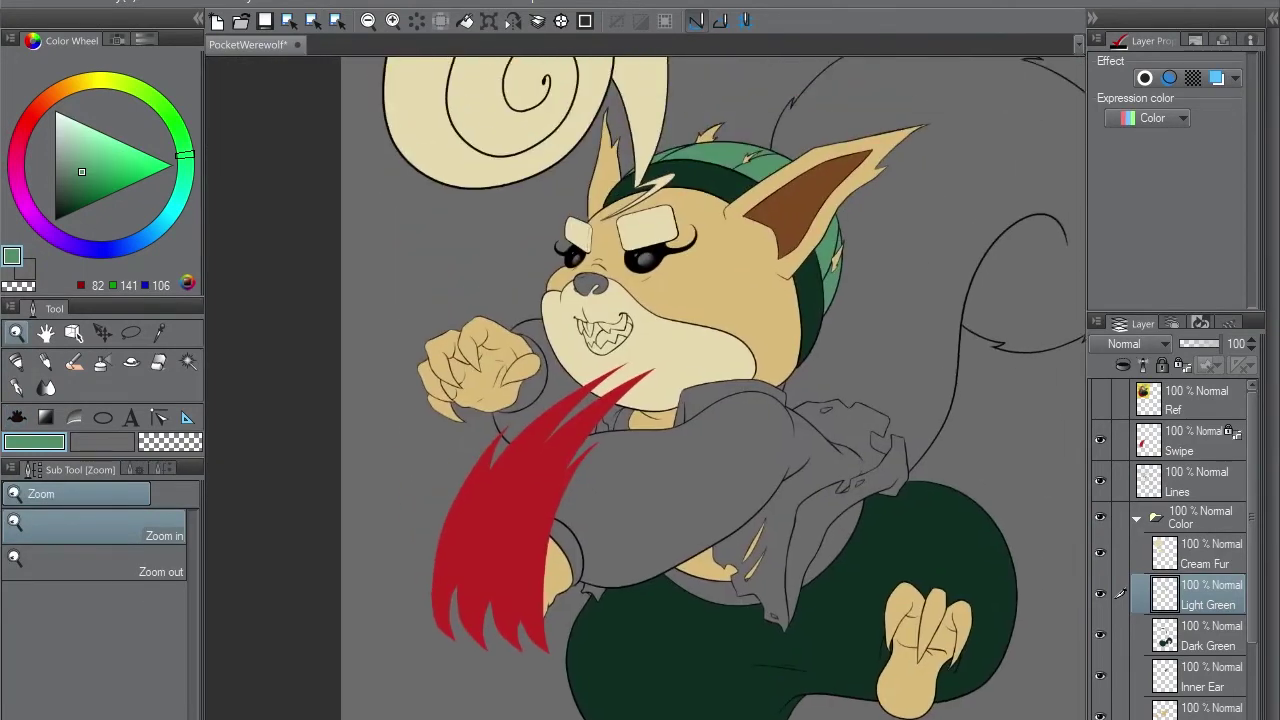
- Set the colour to the off-white (RGB 216, 228, 231) from the PickVampire artwork and add a layer named White above Cream Fur
left_click_drag(713, 388, 737, 374)
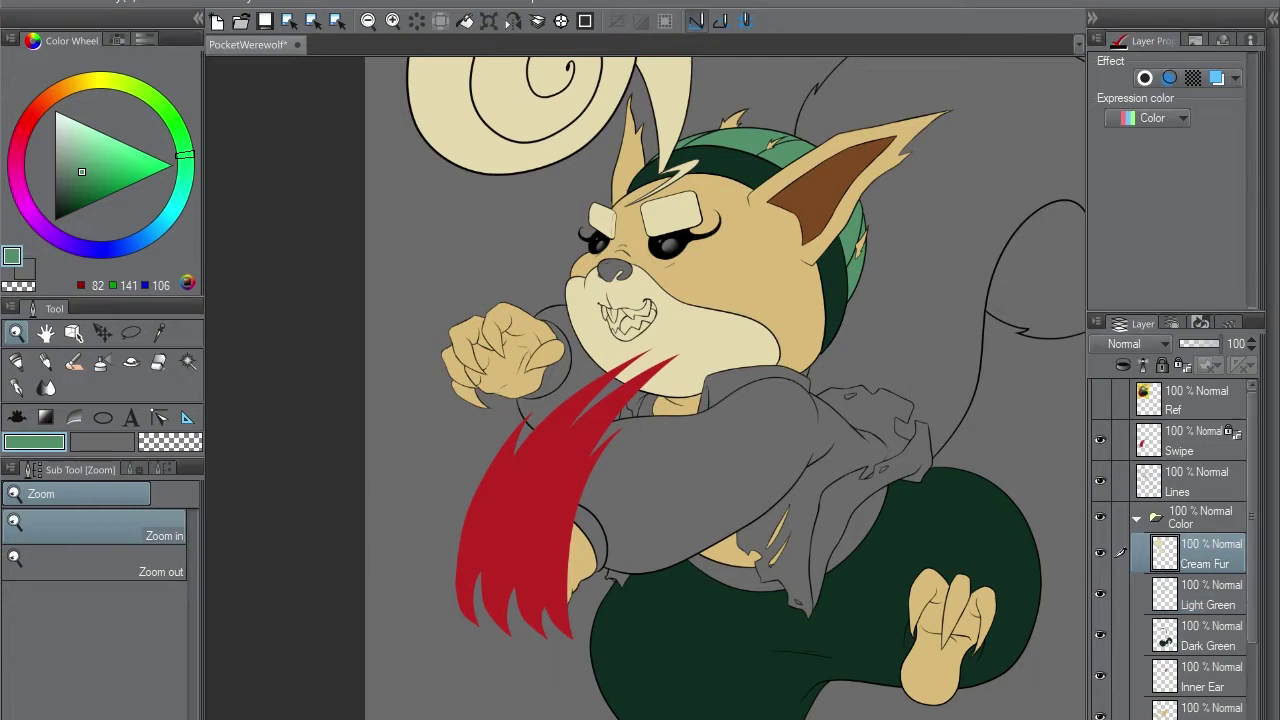
left_click_drag(185, 155, 176, 200)
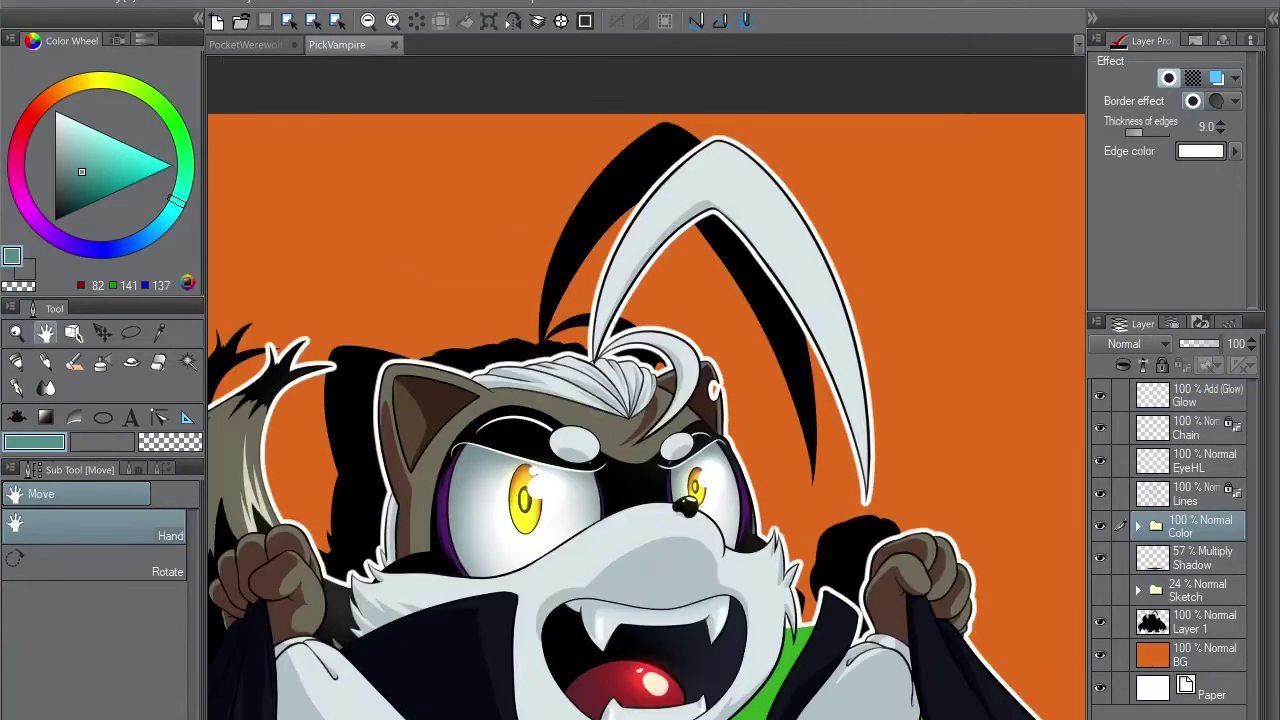
key("g")
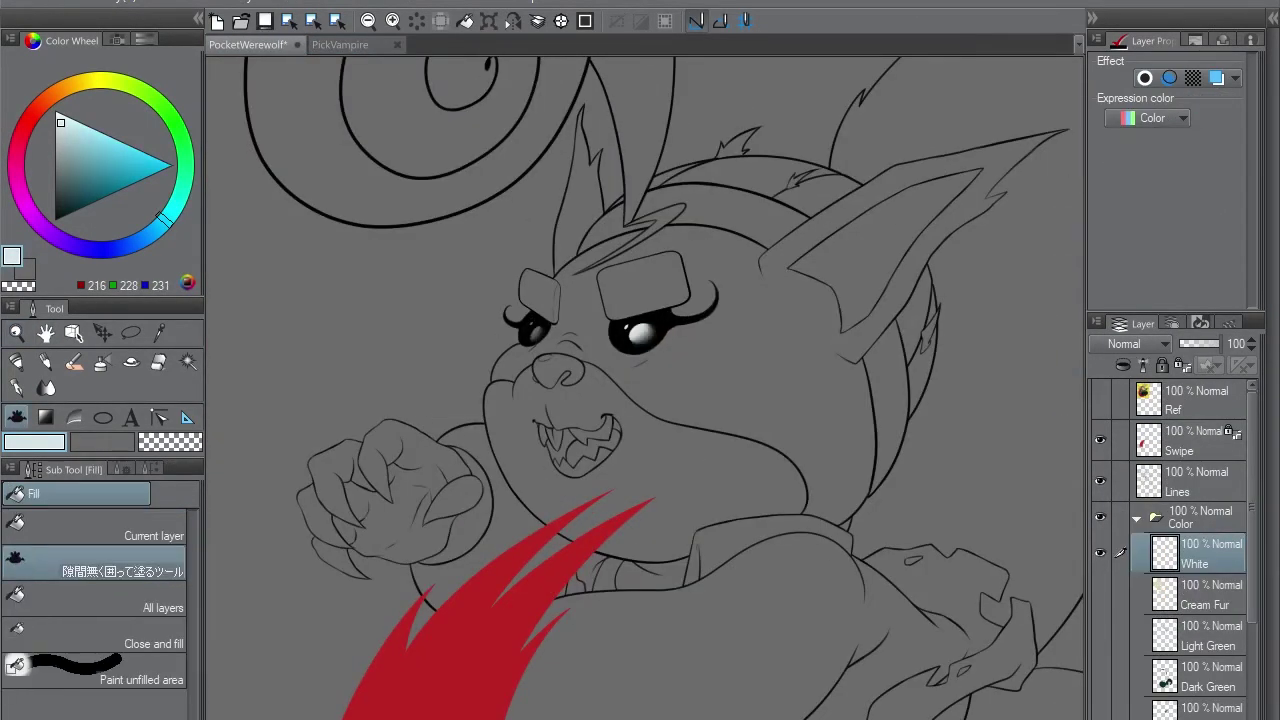
- Fill the upper and lower teeth with off-white on the White layer and check the edges with the eraser
scroll(590, 445, "up", 5)
left_click_drag(560, 400, 660, 430)
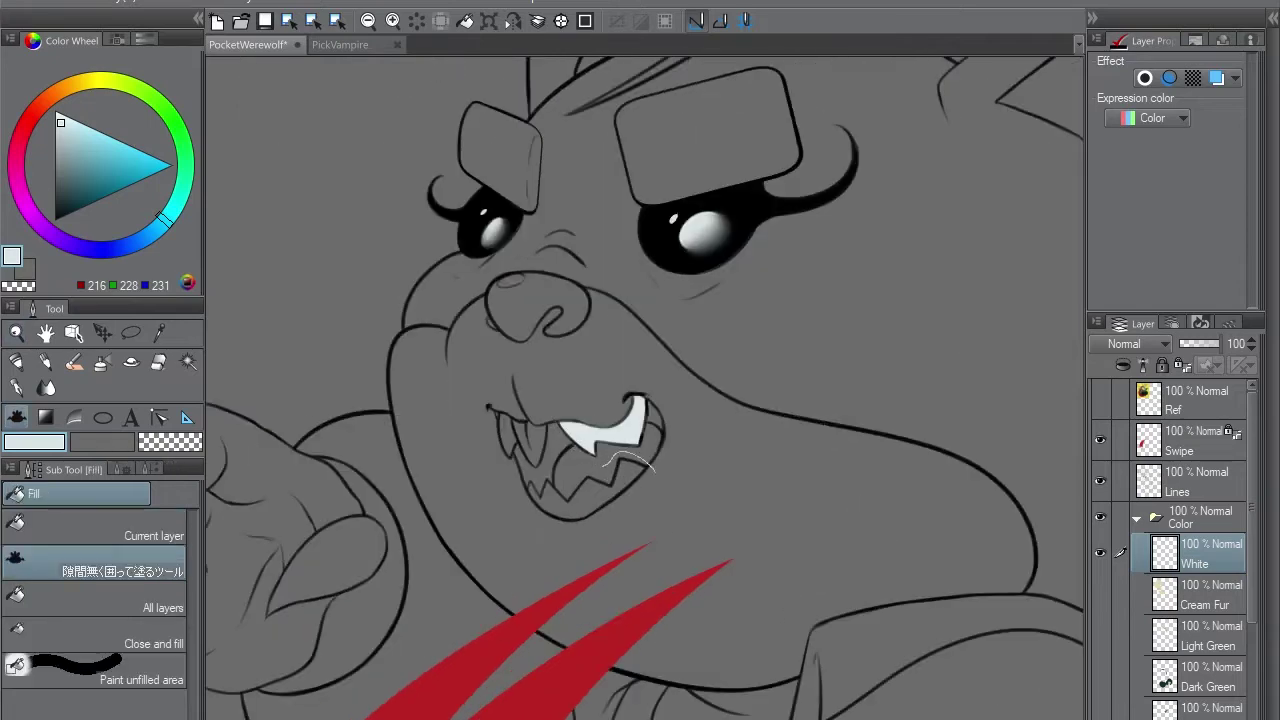
left_click_drag(530, 470, 640, 510)
left_click_drag(553, 440, 500, 458)
key("e")
scroll(520, 450, "up", 4)
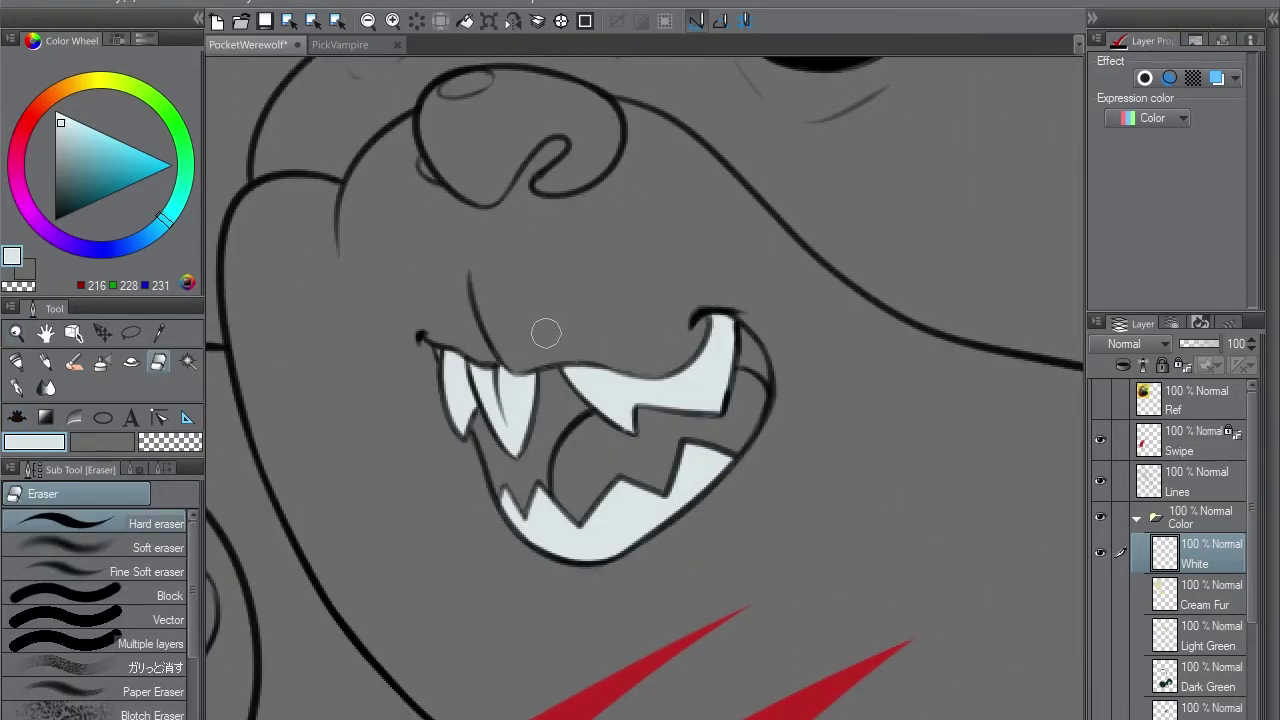
- Fill the shirt's far sleeve, front opening and collar with off-white
left_click(883, 140, "ctrl+alt")
key("g")
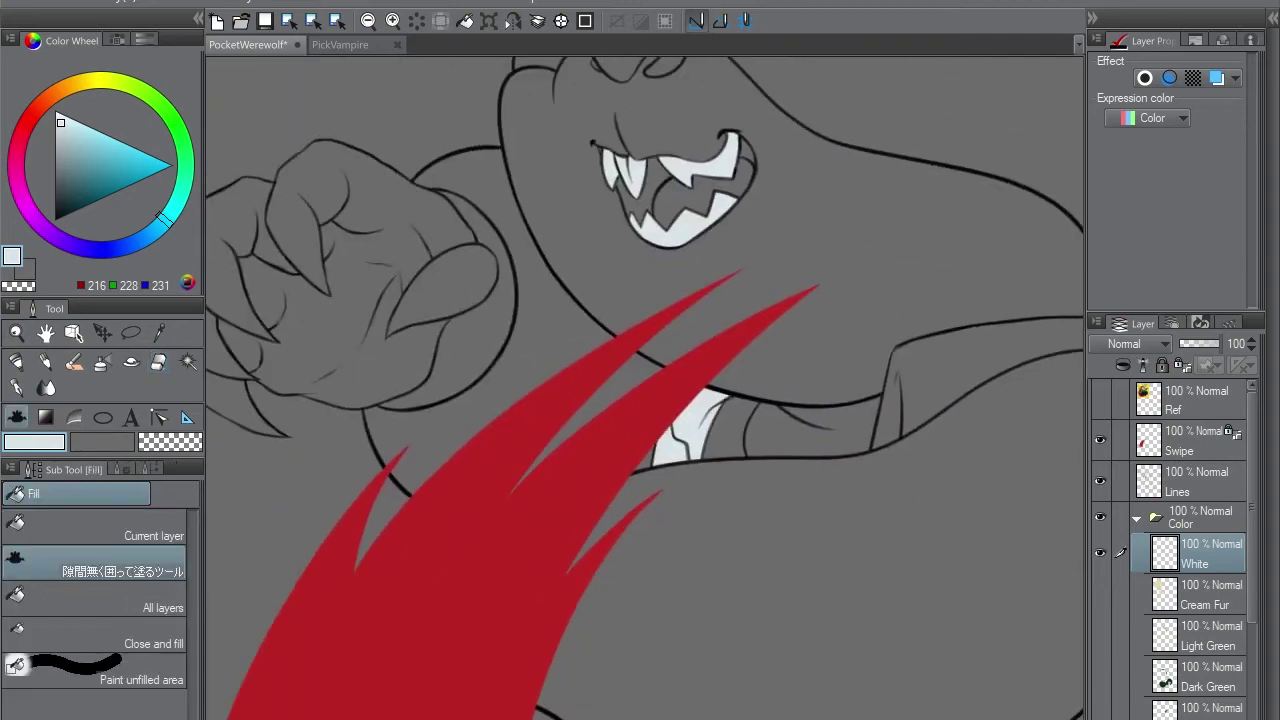
mouse_move(420, 515)
left_mouse_down()
mouse_move(465, 268)
mouse_move(661, 477)
mouse_move(640, 490)
left_mouse_up()
scroll(640, 400, "down", 2)
mouse_move(586, 340)
left_mouse_down()
mouse_move(610, 400)
mouse_move(590, 350)
left_mouse_up()
- Try to fill the shirt's near sleeve and torn back by enclosing the whole area at once
mouse_move(465, 352)
left_mouse_down()
mouse_move(900, 292)
mouse_move(805, 326)
left_mouse_up()
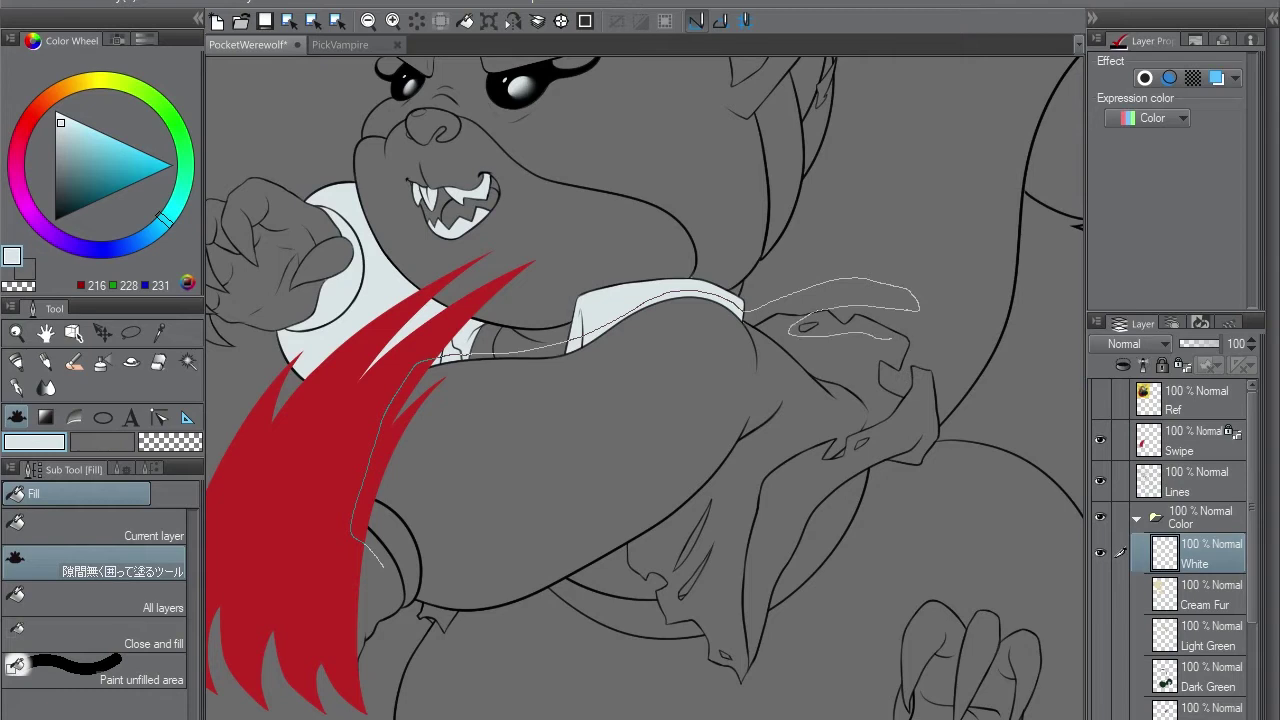
mouse_move(620, 566)
left_mouse_down()
mouse_move(450, 630)
mouse_move(418, 615)
left_mouse_up()
key("ctrl+z")
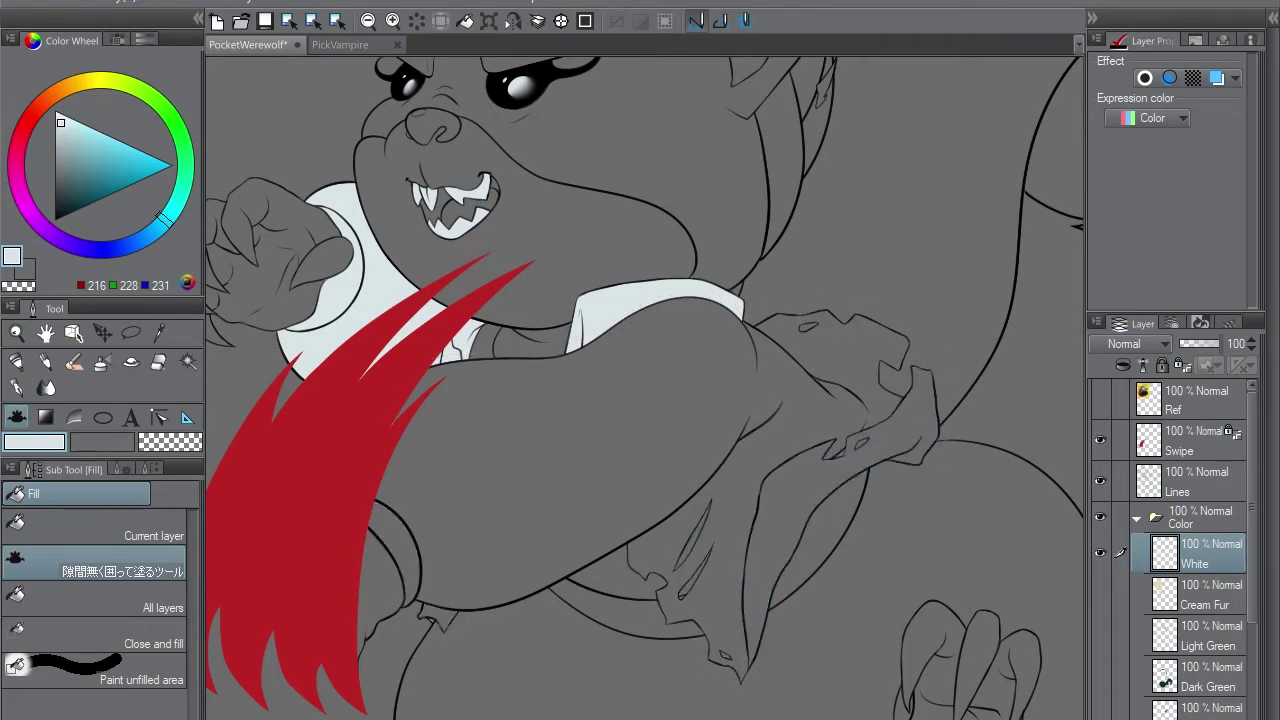
- Fill the near sleeve and torn shirt with off-white using the All layers fill, and enclose the remaining torn parts
left_click(95, 525)
key("ctrl+y")
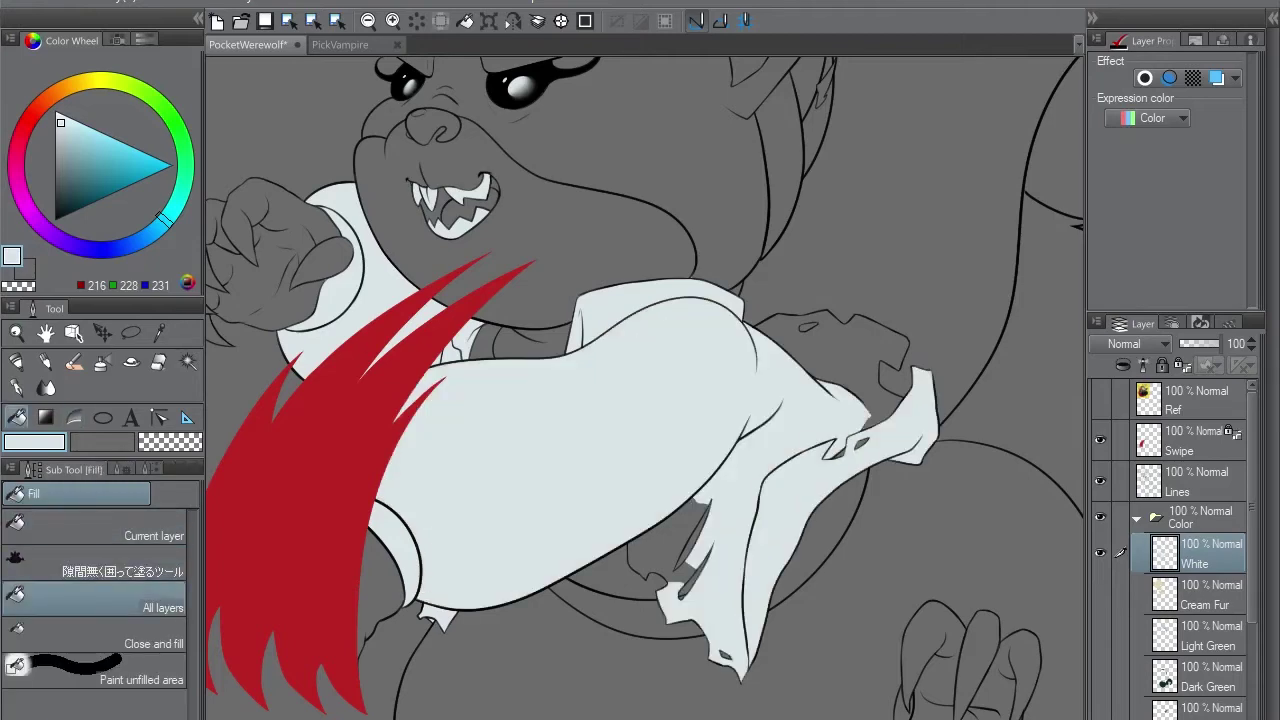
scroll(810, 420, "up", 3)
left_click(95, 562)
scroll(645, 388, "down", 2)
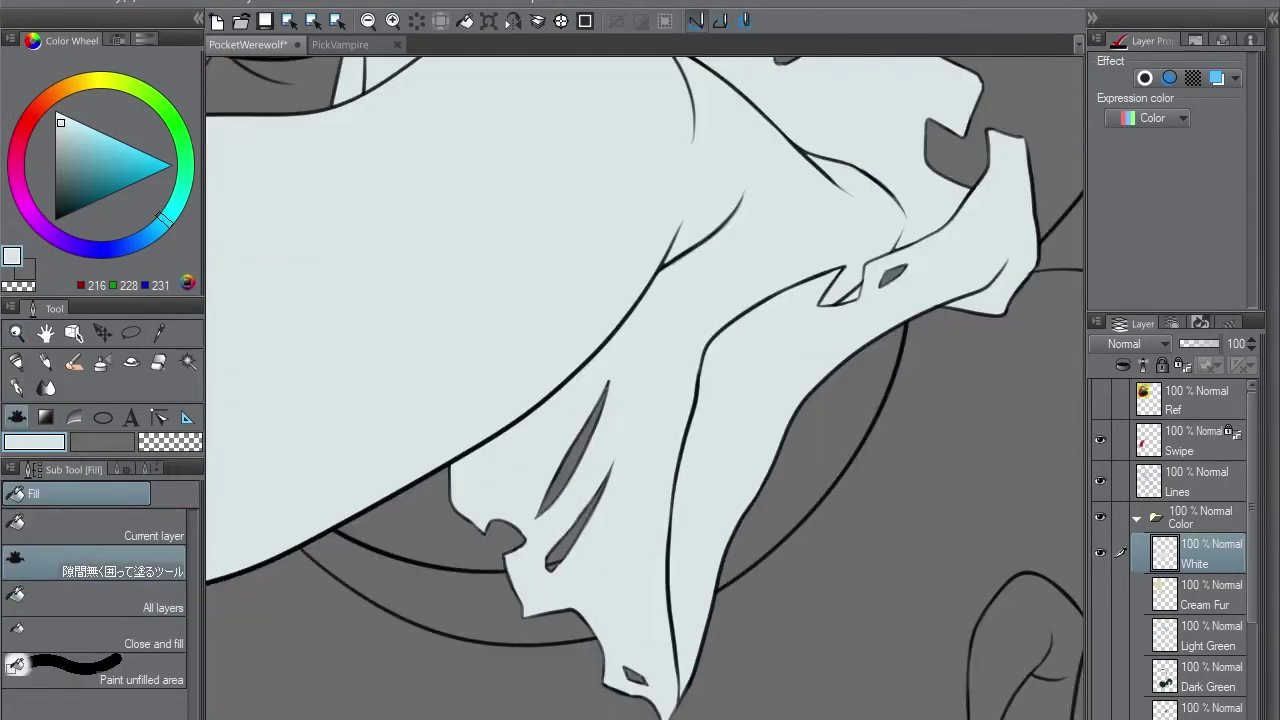
- Touch up the off-white fill along the shirt's torn back edge and lower hem
scroll(650, 290, "up", 3)
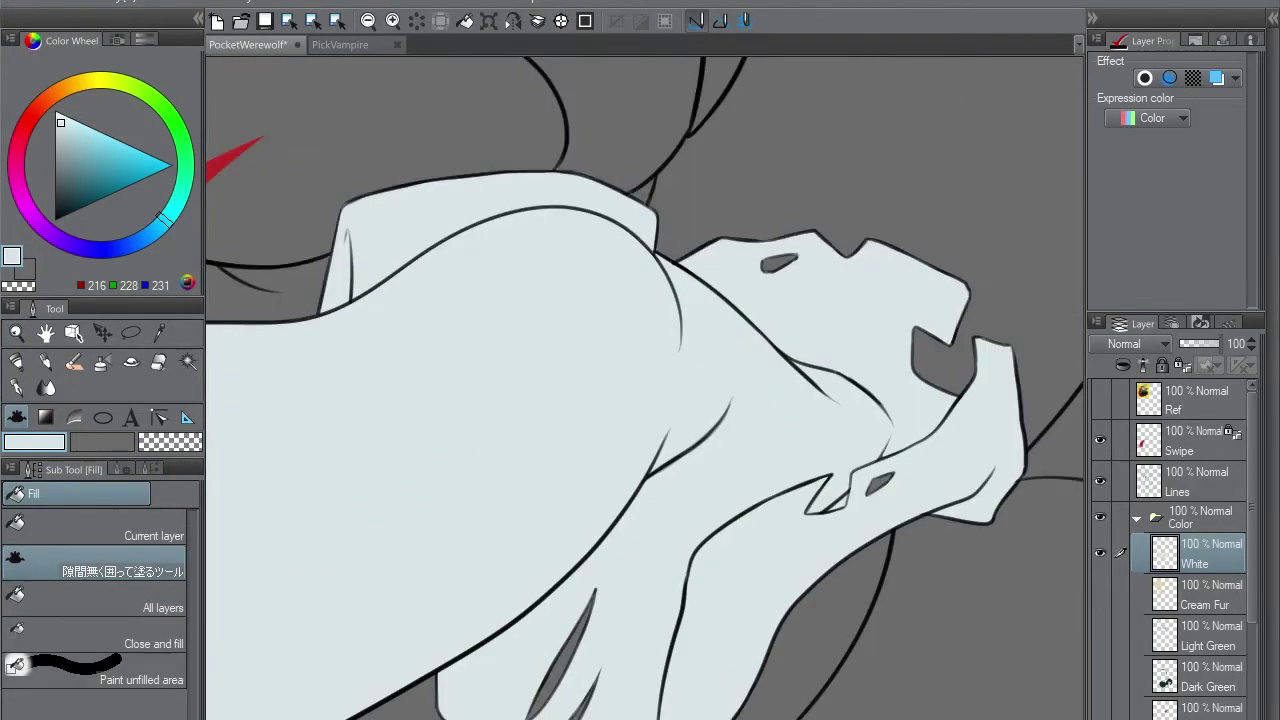
key("b")
key("g")
left_click_drag(740, 247, 936, 312)
scroll(645, 388, "down", 6)
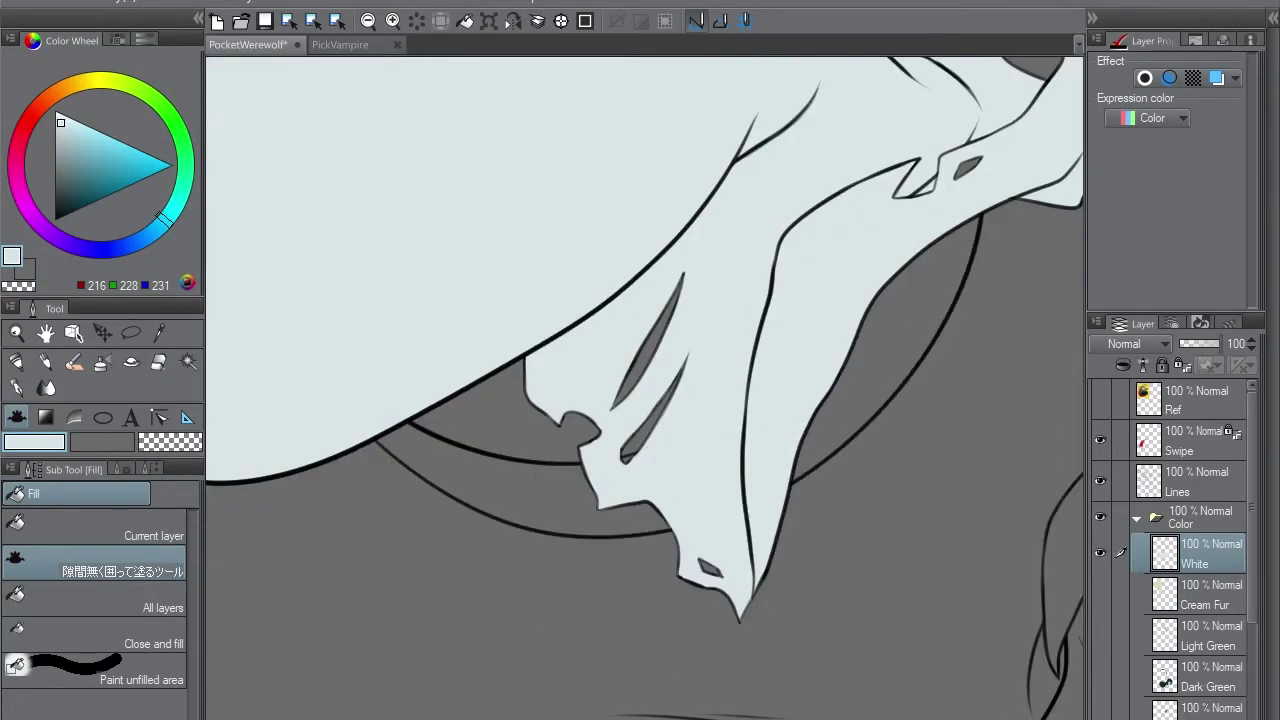
scroll(645, 388, "up", 8)
- Show all the hidden colour layers again to check the whole figure with the white shirt
key("/")
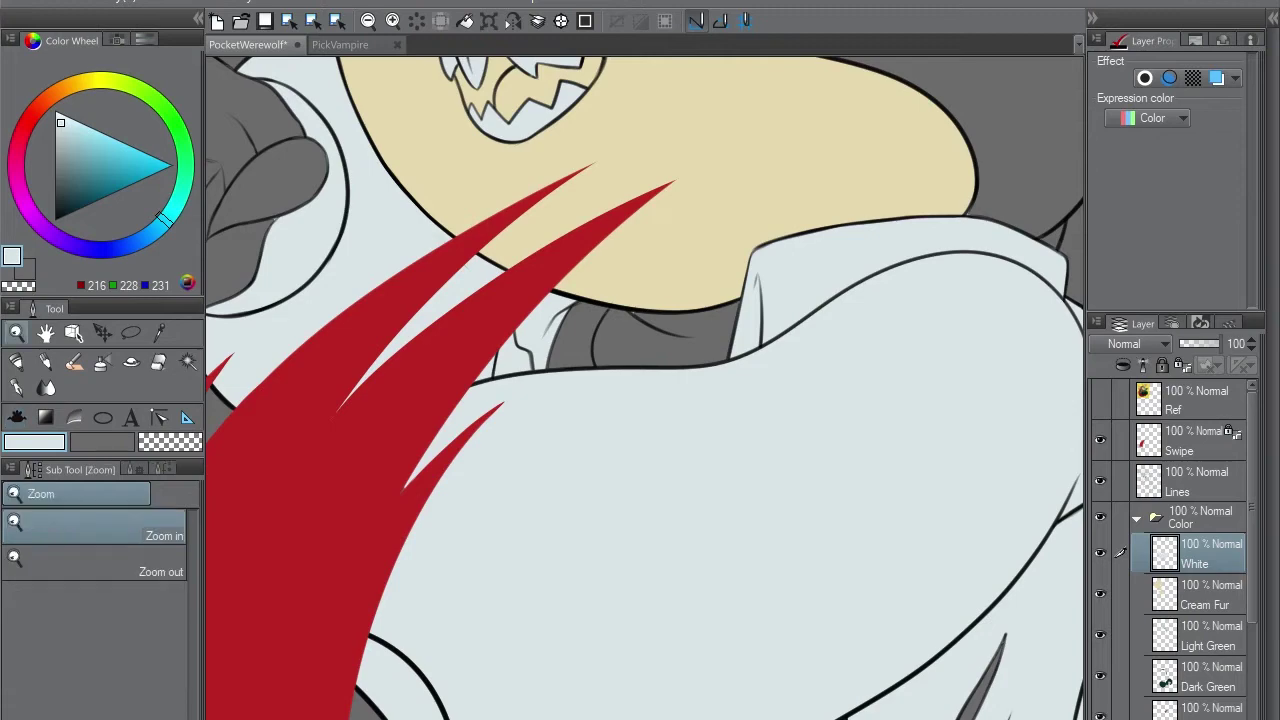
scroll(645, 388, "down", 3)
scroll(645, 388, "down", 1)
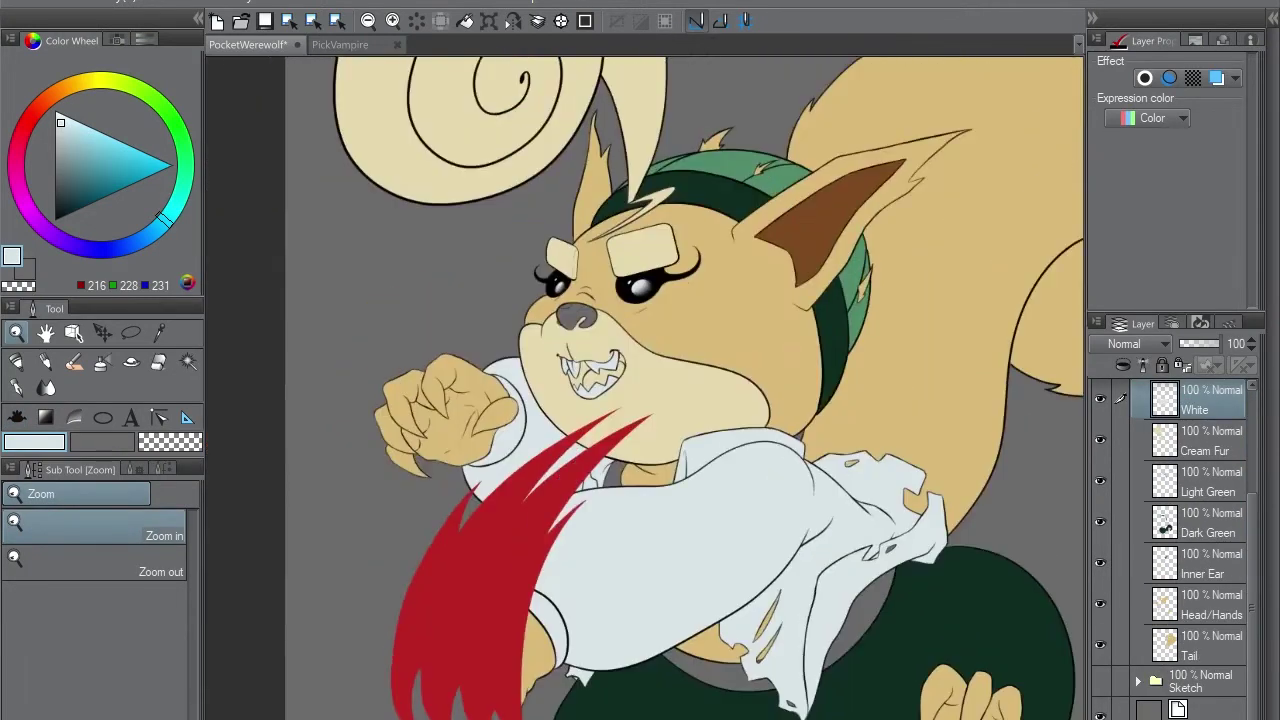
scroll(645, 388, "down", 2)
scroll(1170, 500, "up", 3)
- Sample the dark red (RGB 129, 17, 49) from the reference image and hide the reference again
left_click(1099, 397)
scroll(645, 388, "up", 2)
key("p")
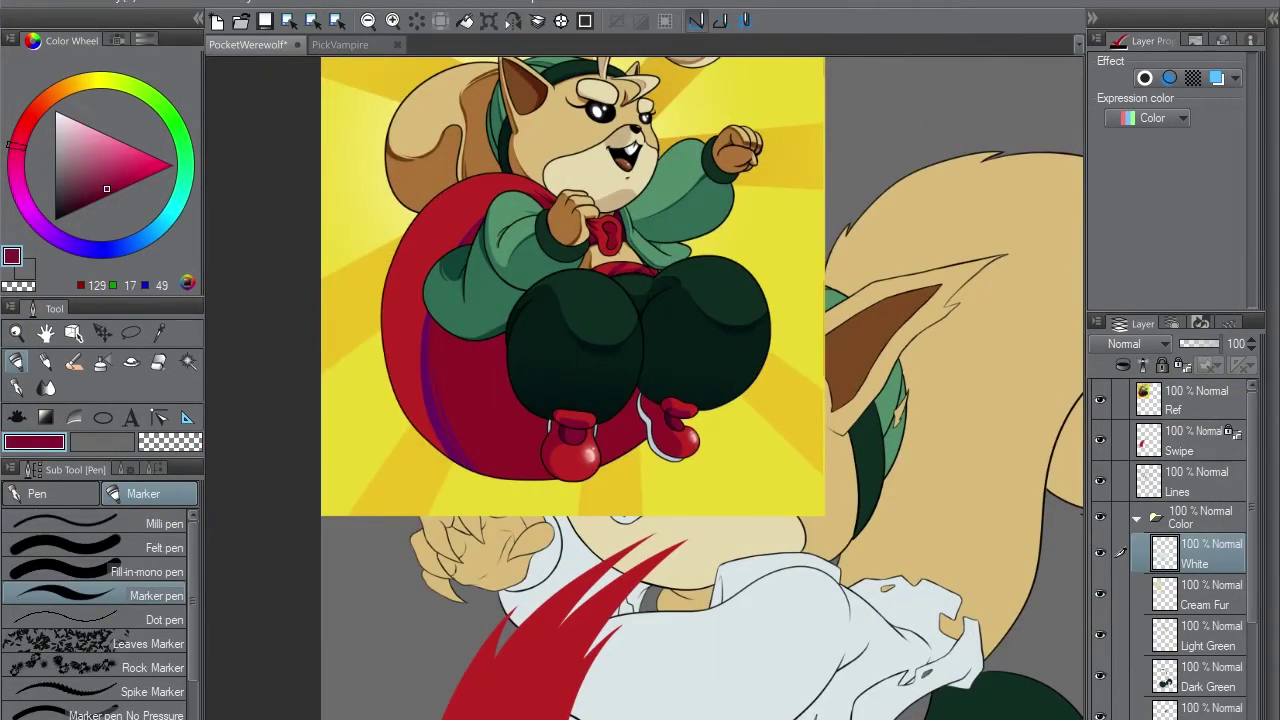
left_click(106, 188)
left_click(1099, 397)
- Fill the waistband, the neck gap and the midriff under the shirt with dark red on a new layer named Red below White
scroll(645, 388, "up", 1)
key("g")
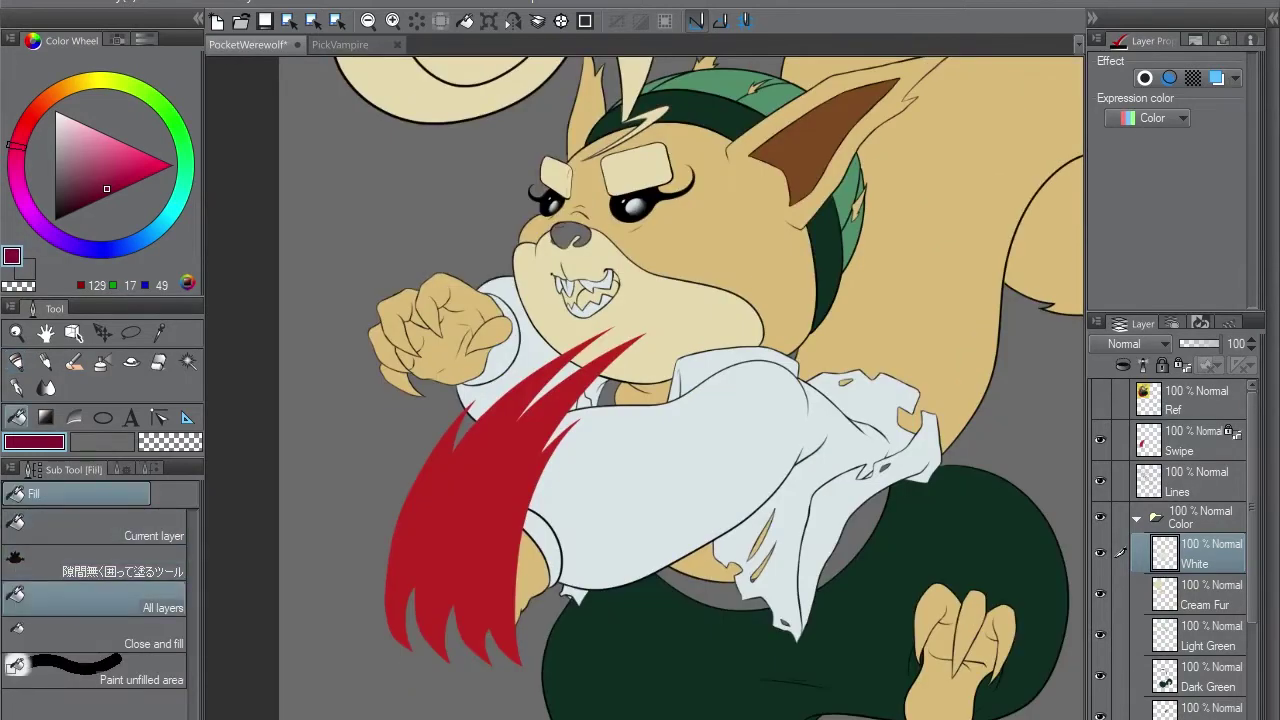
key("ctrl+shift+n")
left_click(865, 530)
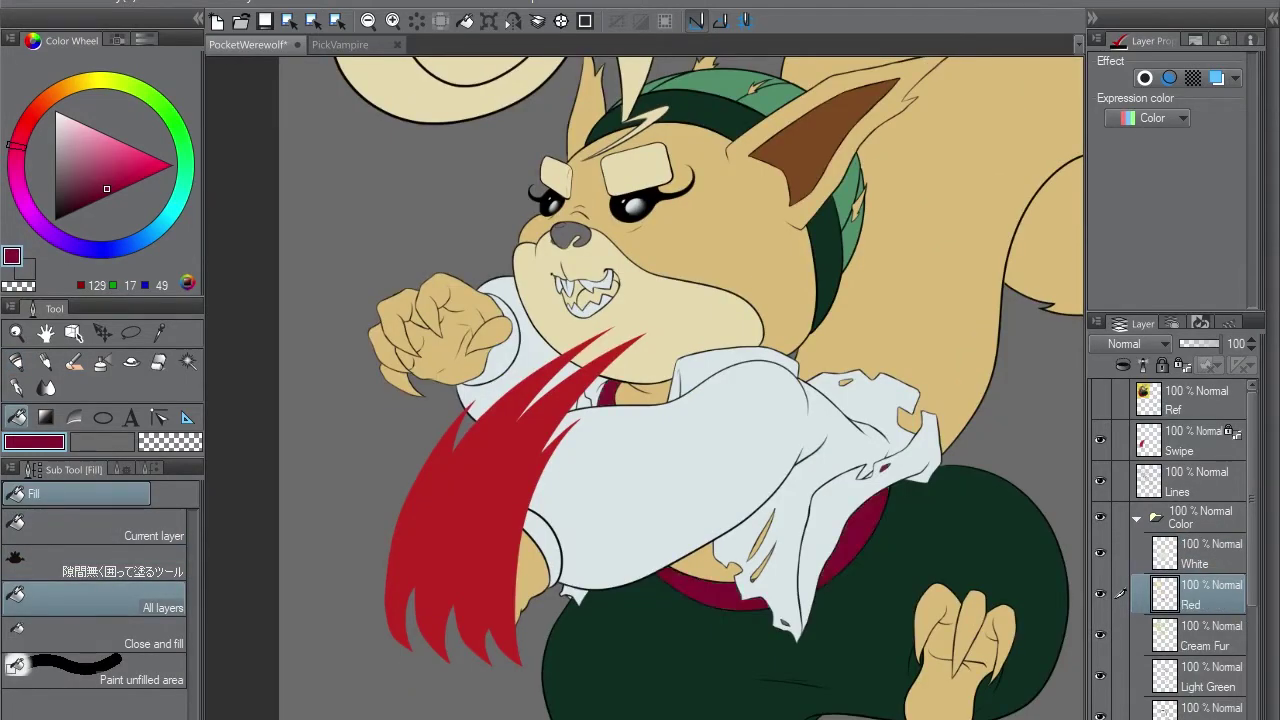
left_click(705, 562)
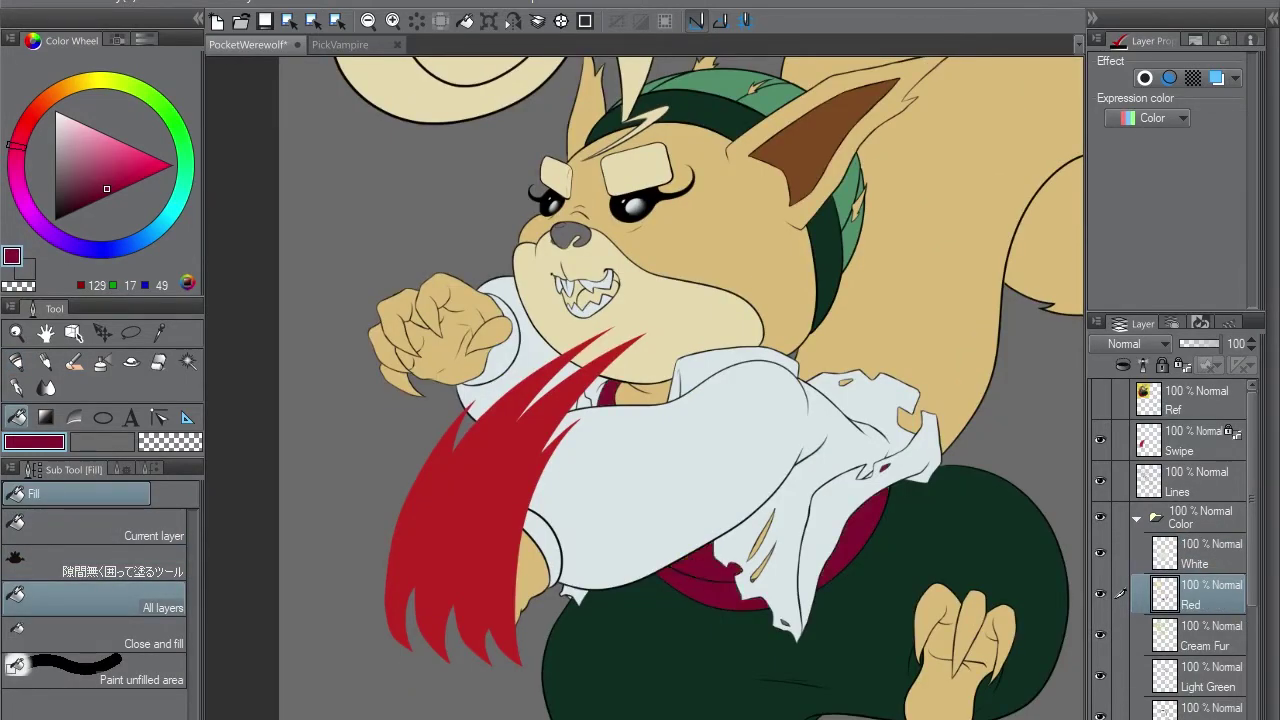
- Undo the last dark red fill on the midriff and fill the open mouth between the teeth with dark red on the Red layer
key("ctrl+z")
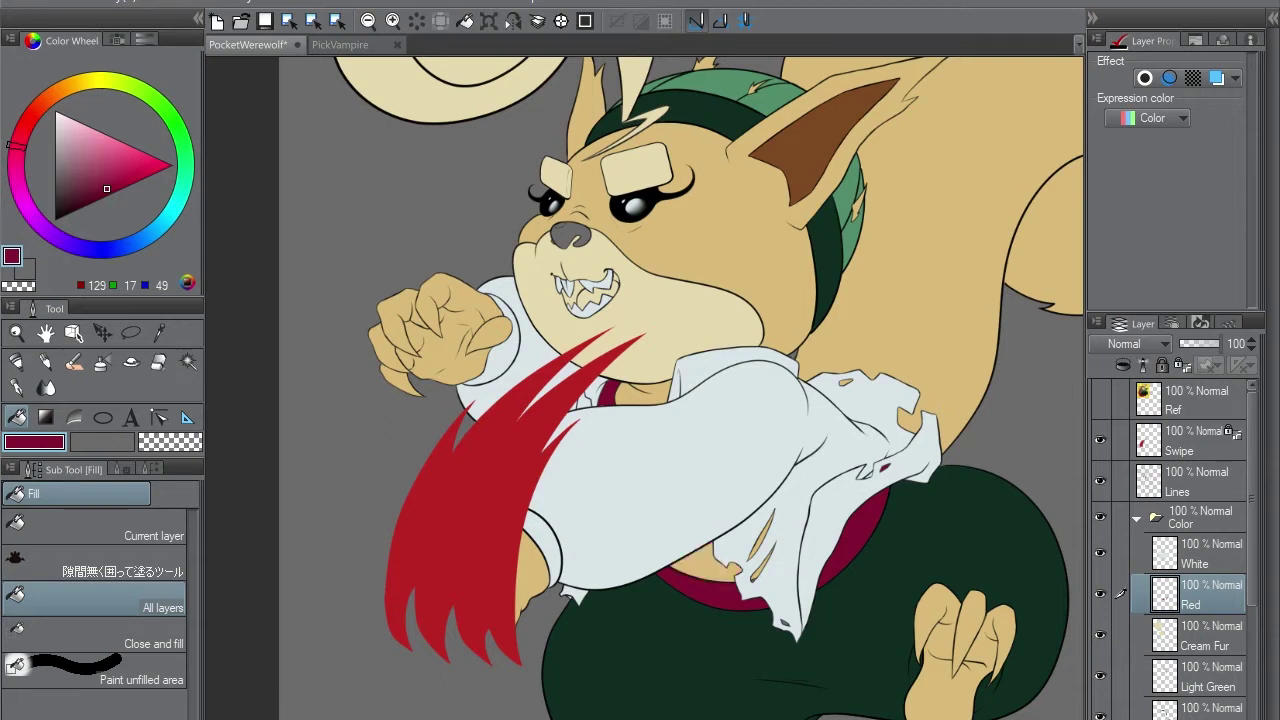
left_click(598, 294)
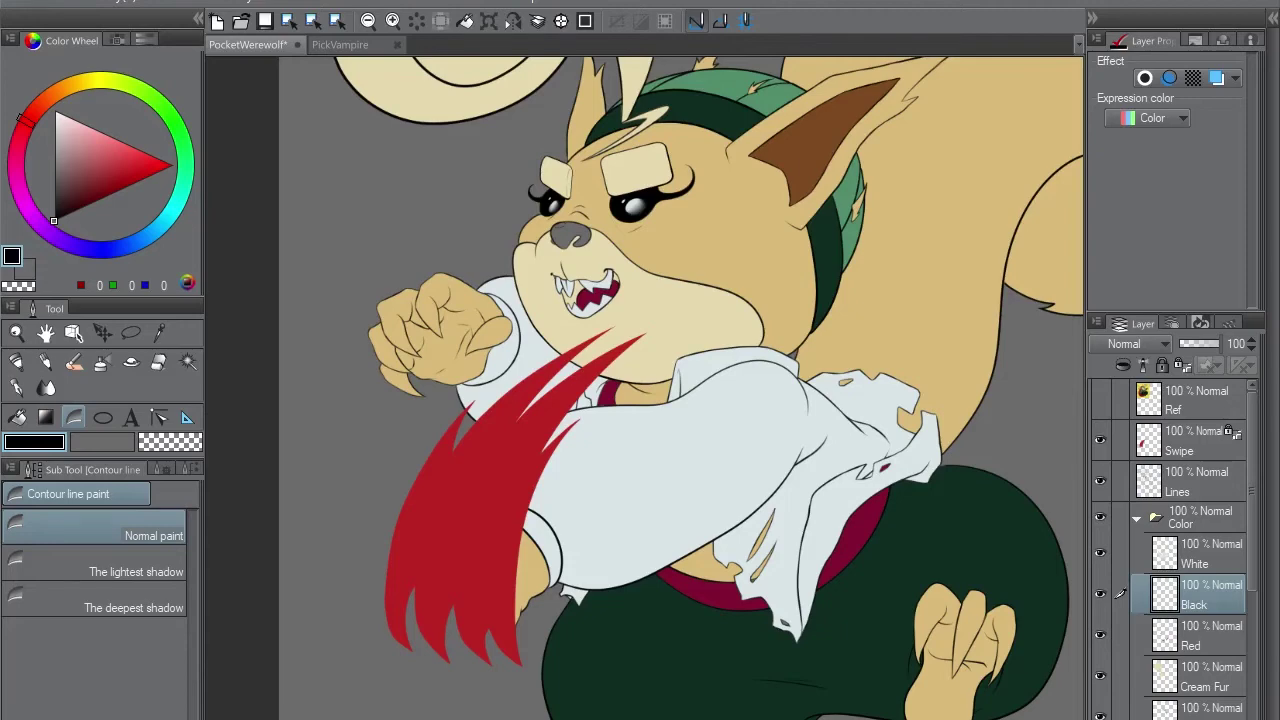
- Fill the nose with black on the Black layer using the enclose-and-fill tool, with the fur layers hidden
scroll(570, 235, "up", 3)
key("g")
left_click(570, 235)
scroll(570, 235, "up", 2)
key("ctrl+z")
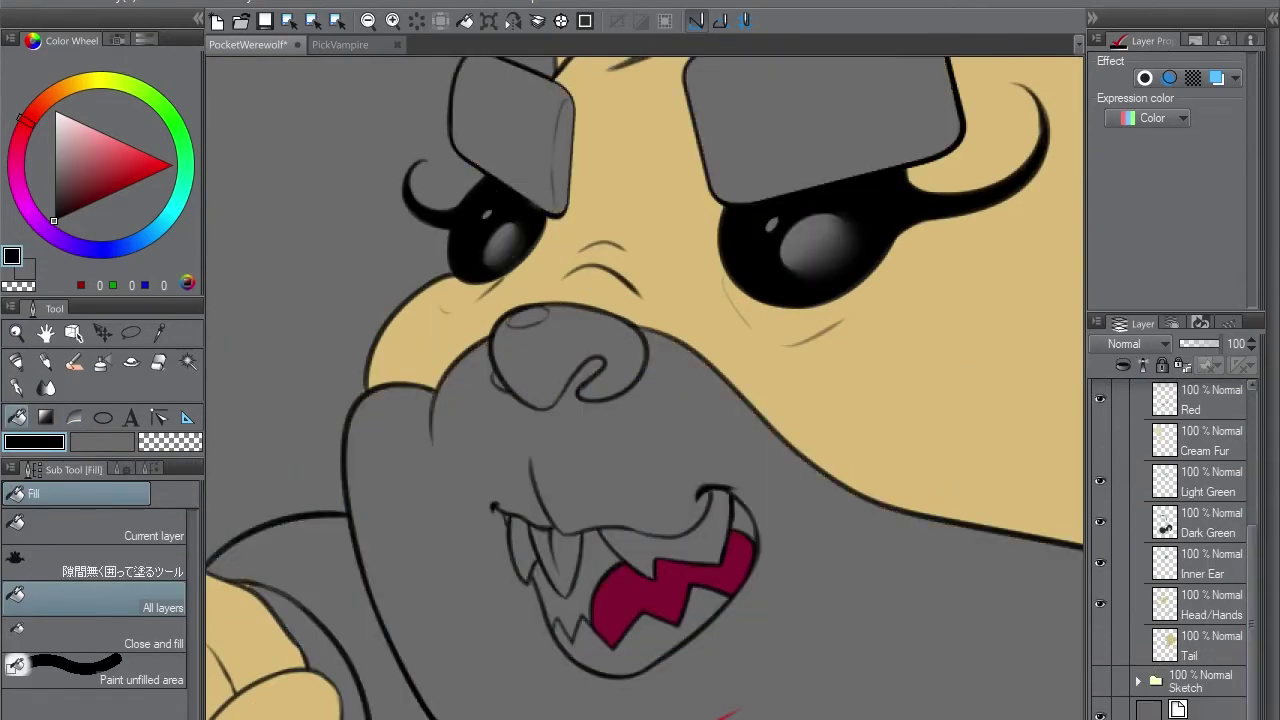
left_click(1100, 603)
left_click(93, 565)
mouse_move(480, 330)
left_mouse_down()
mouse_move(650, 310)
mouse_move(485, 340)
left_mouse_up()
scroll(645, 390, "down", 2)
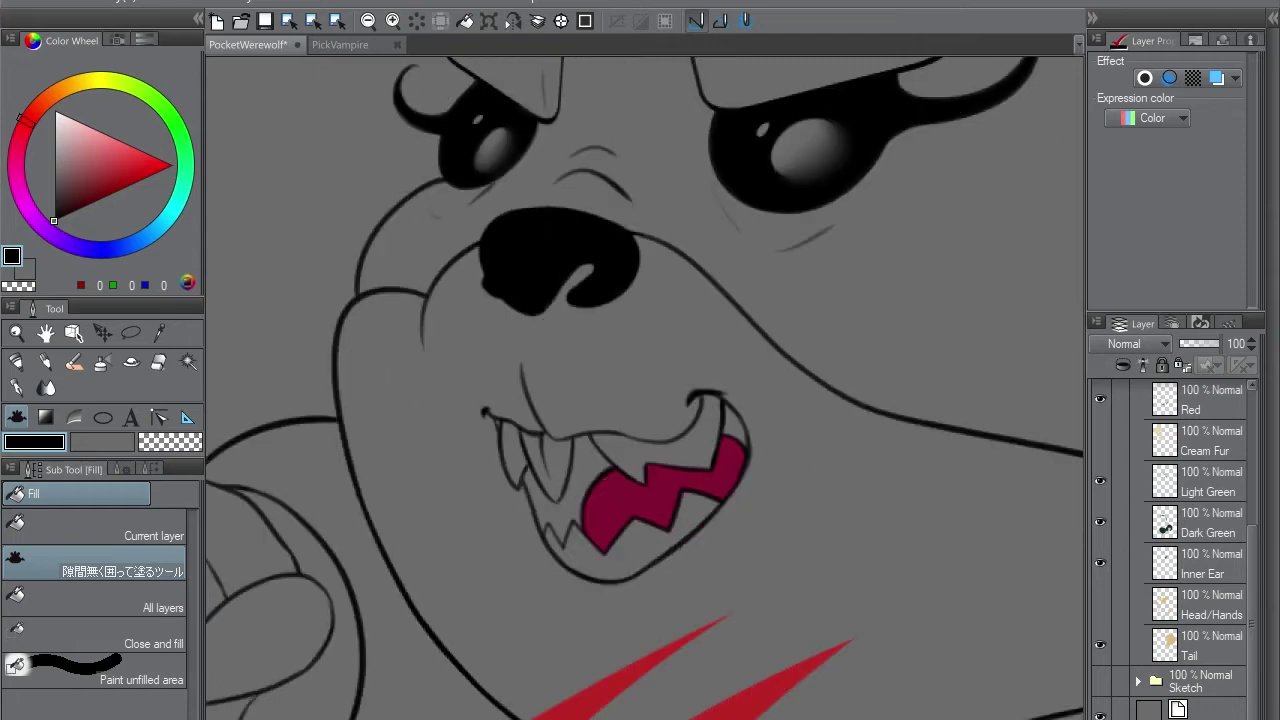
- Hide the Red layer to fill the gap behind the front teeth with black, show all the colour layers again and save the file
left_click(1100, 398)
left_click_drag(612, 452, 522, 440)
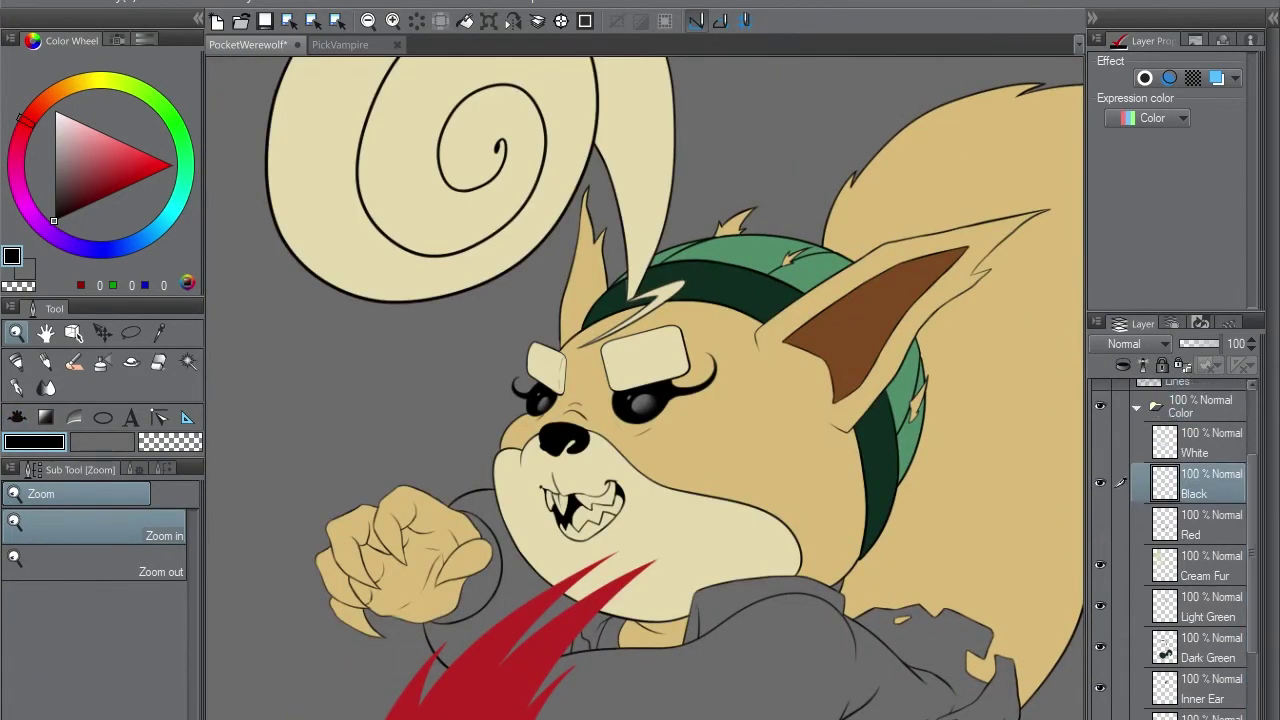
key("ctrl+s")
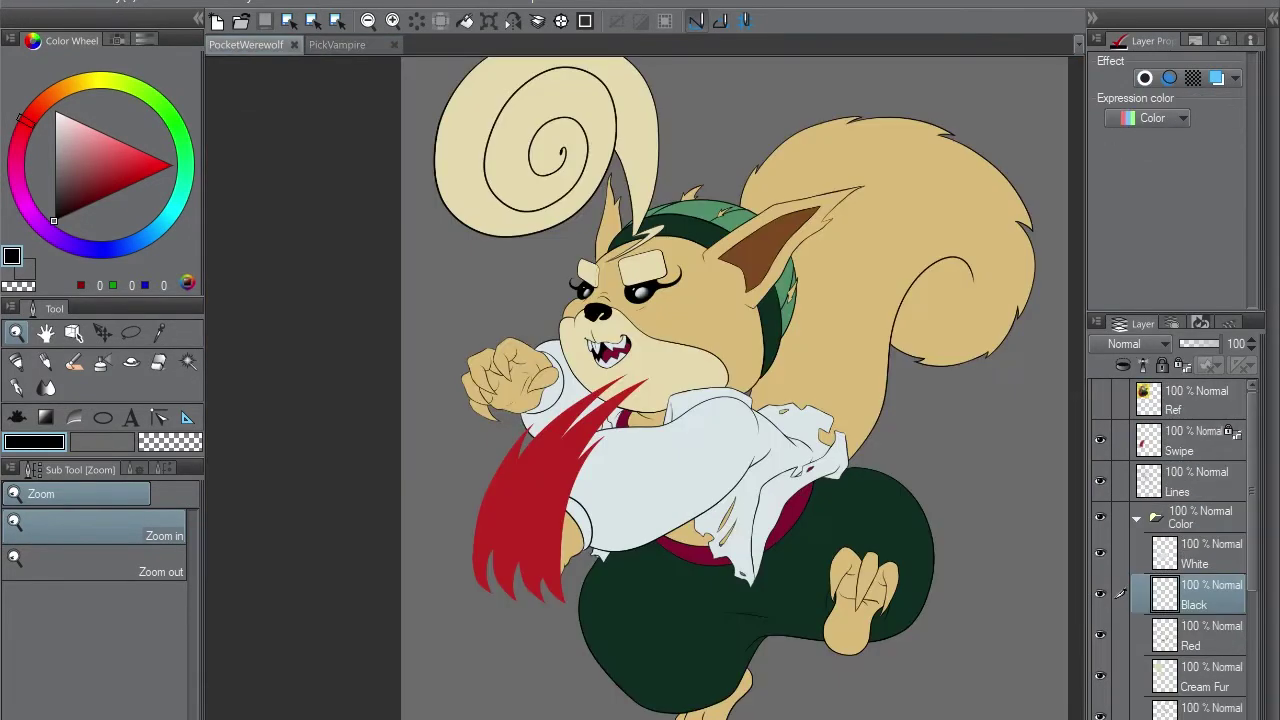
- Sample the orange background (RGB 224, 107, 26) from PickVampire, fill a BG layer with it behind the werewolf and save
key("ctrl+Tab")
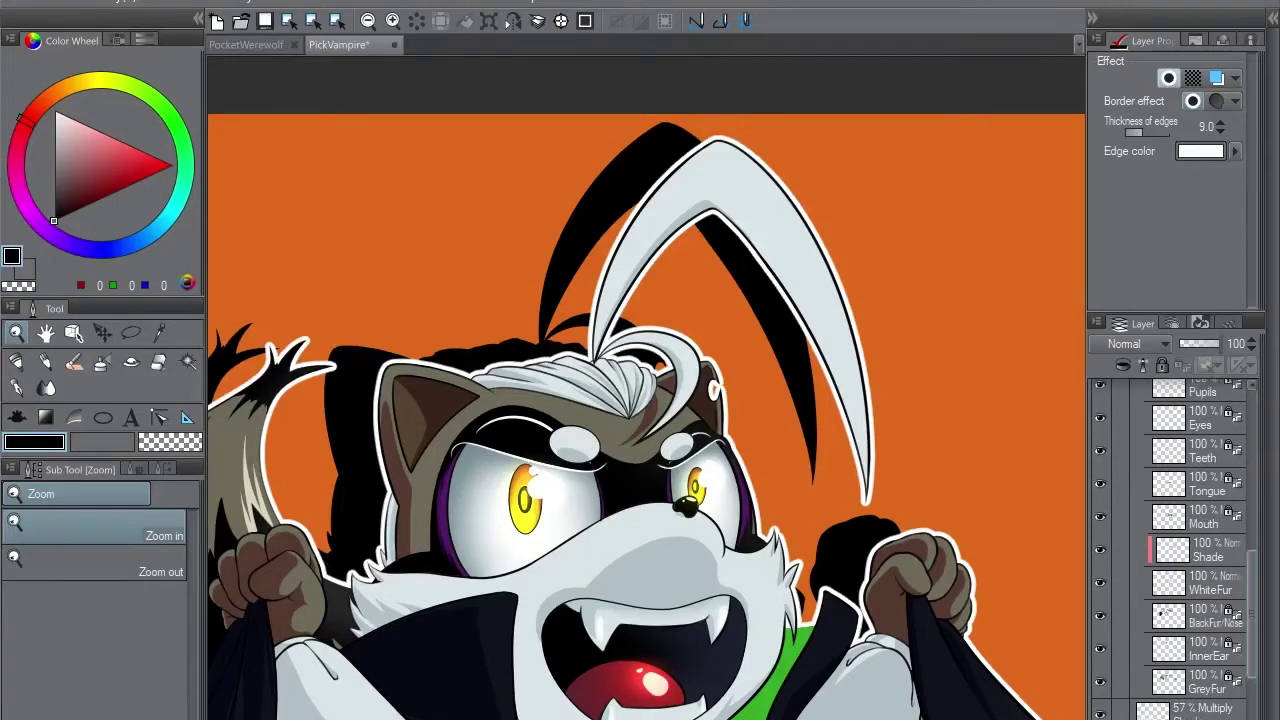
left_click(1200, 553)
key("p")
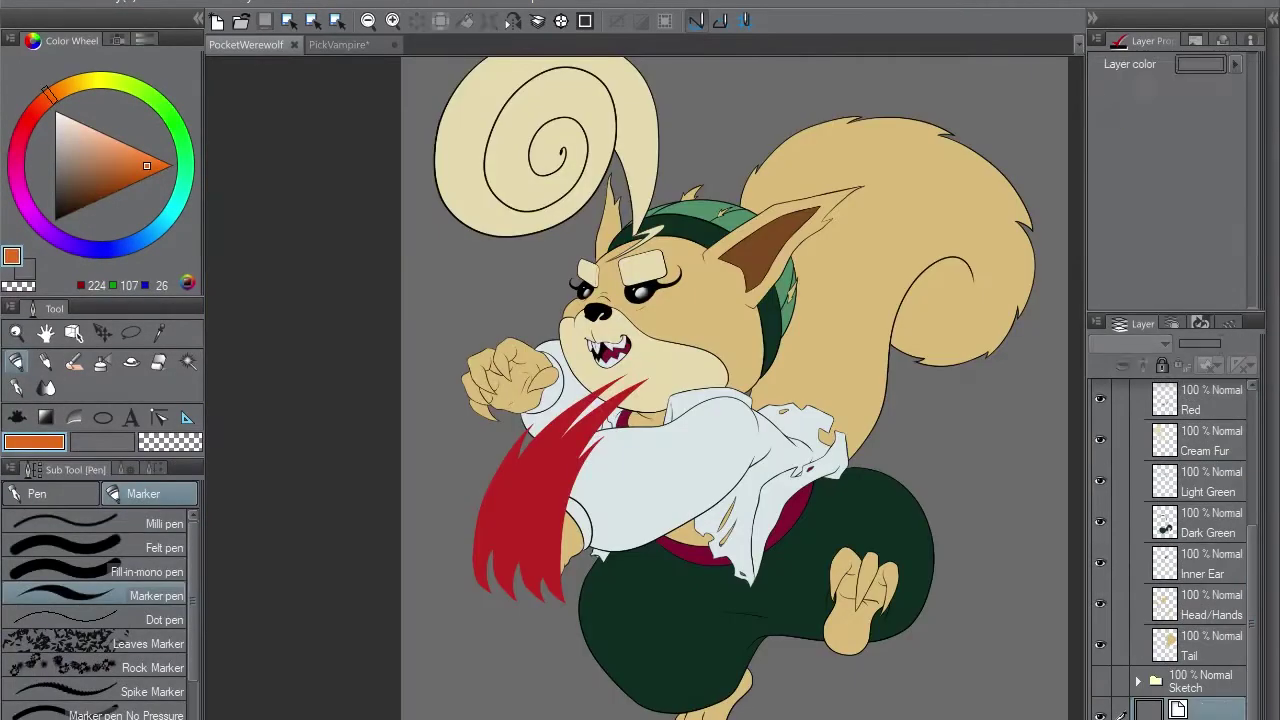
key("g")
left_click(1000, 620)
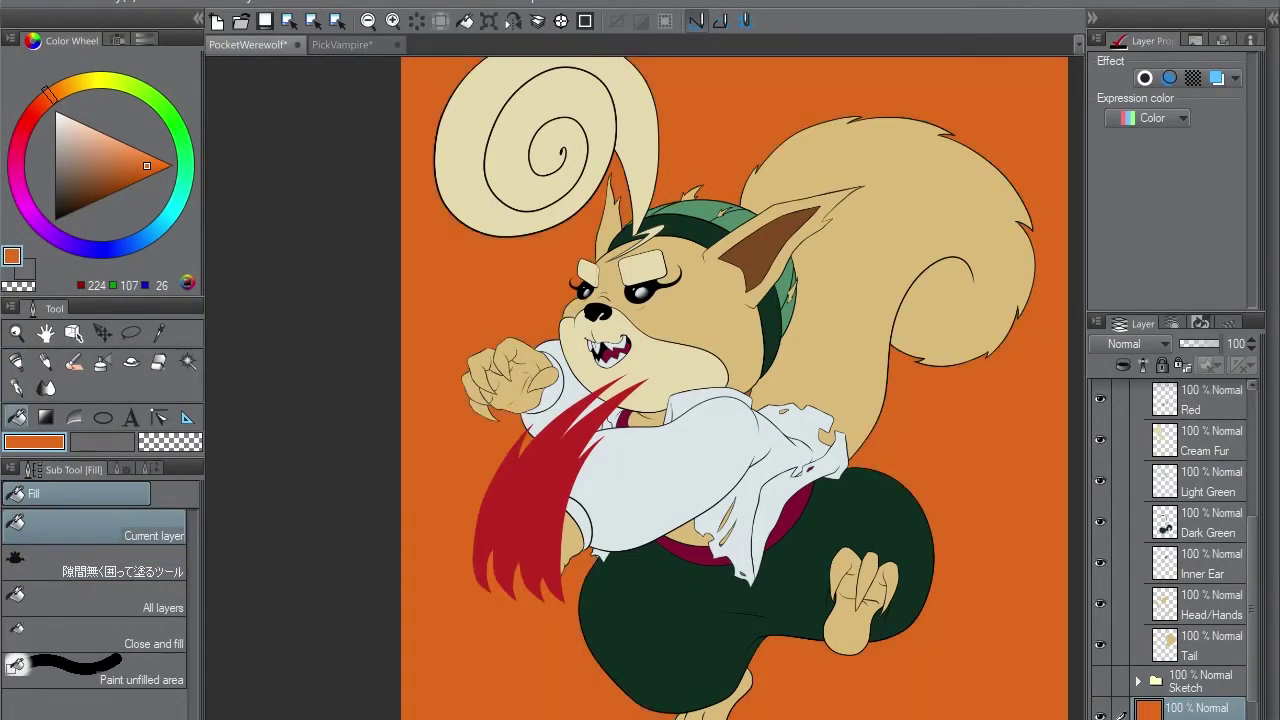
left_click_drag(700, 400, 650, 507)
key("ctrl+s")
- Lock the transparent pixels of the Tail and Head/Hands layers, sample the tan fur (RGB 217, 187, 120) and check PickVampire for reference
key("p")
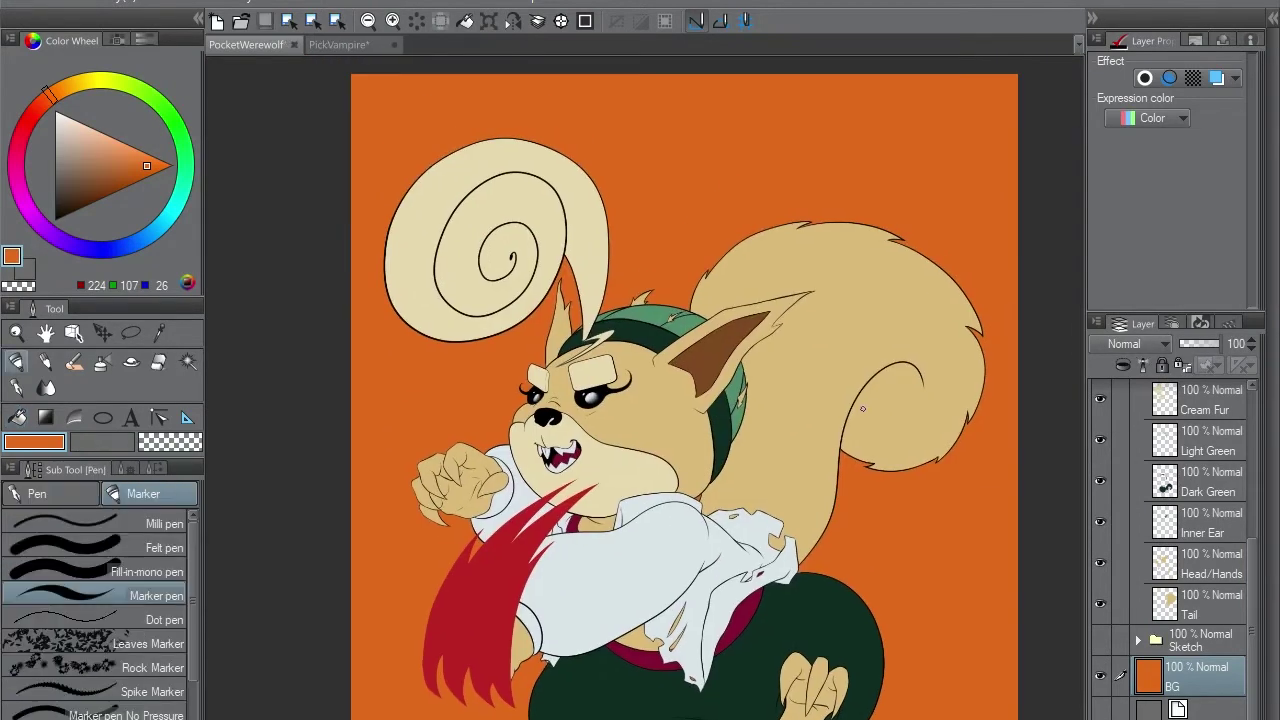
left_click(648, 378, "alt")
left_click(979, 426, "ctrl+shift")
left_click(979, 426)
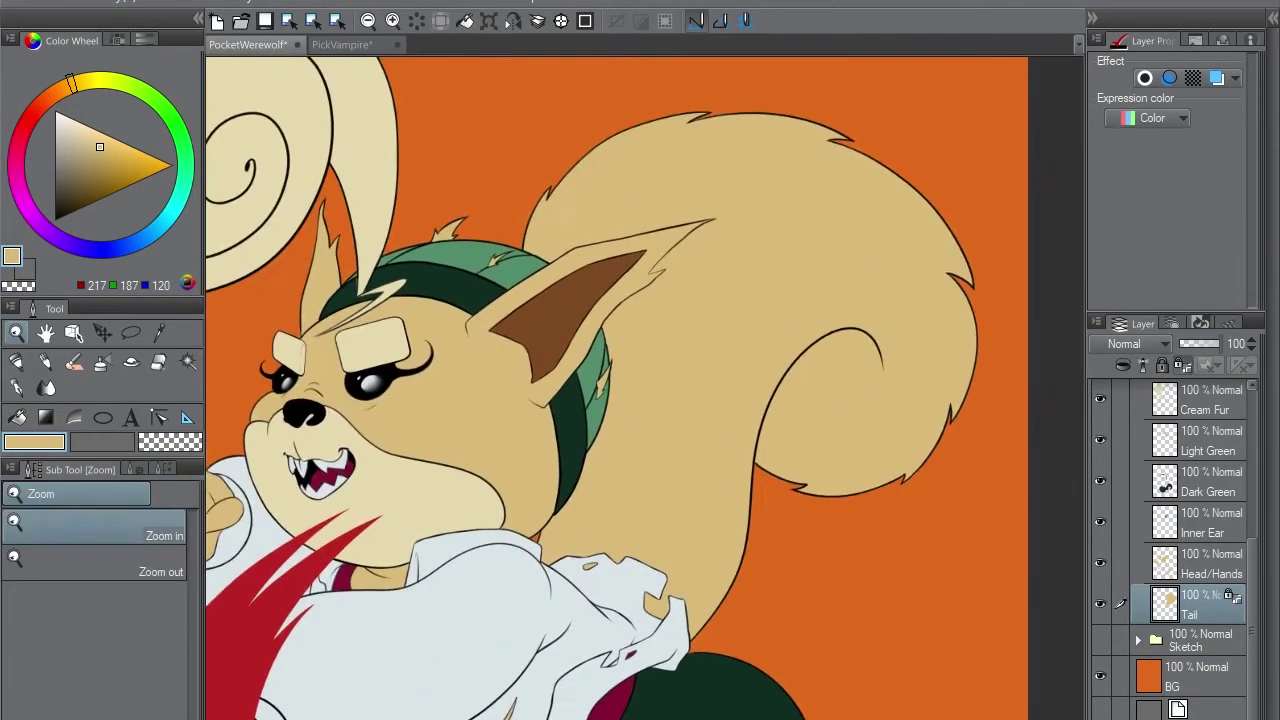
key("p")
left_click(380, 44)
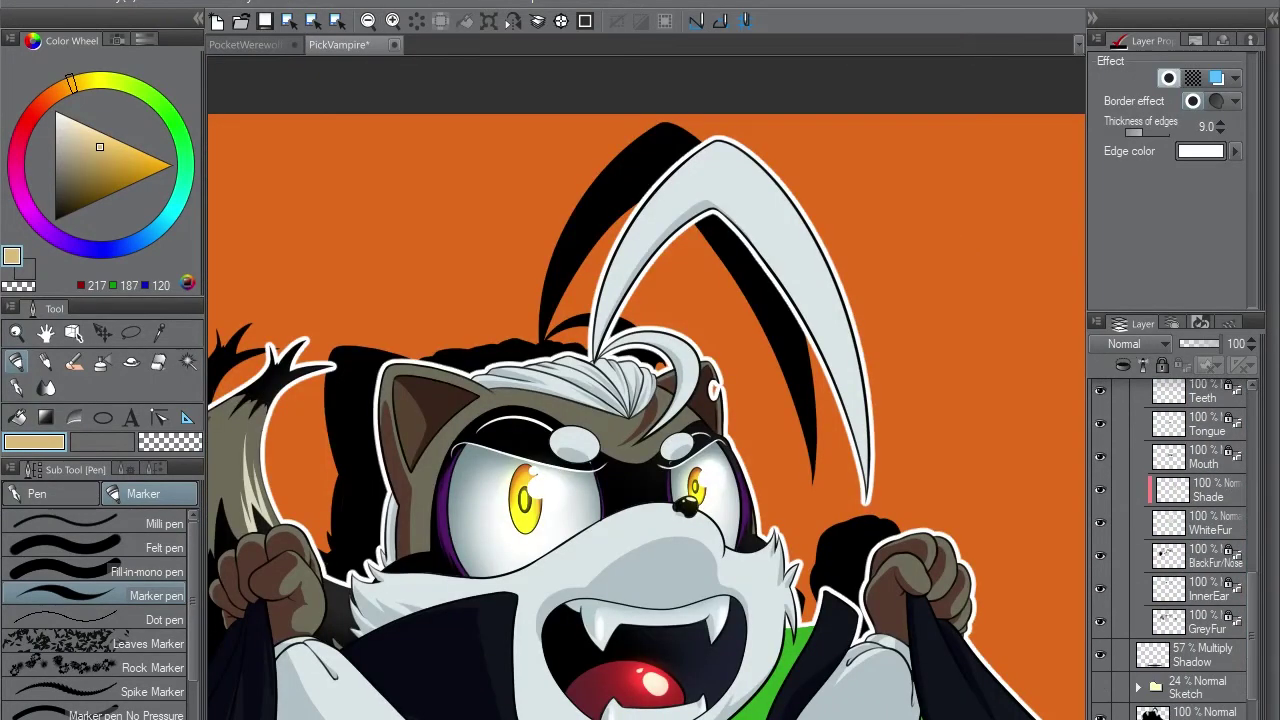
key("ctrl+Tab")
left_click(667, 327, "alt")
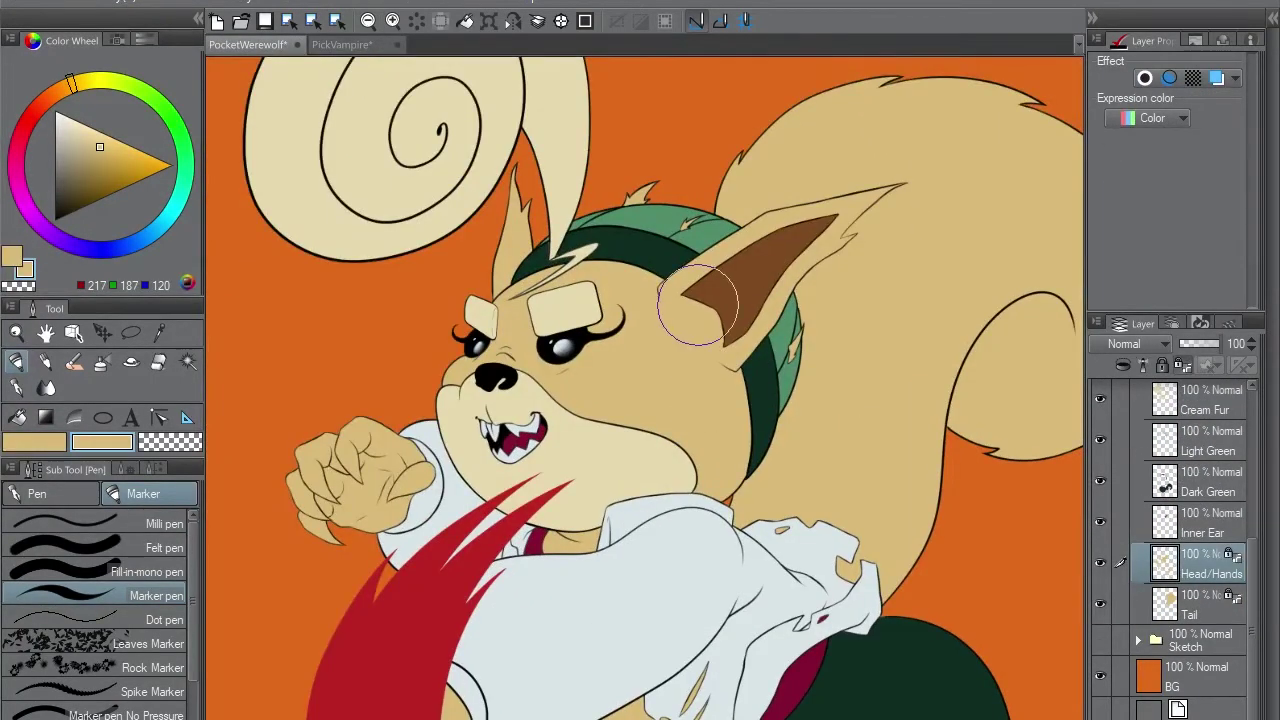
- Paint a reddish-brown (RGB 156, 95, 67) shadow on the cheek beside the headband and trim its edge with the tan fur colour
left_click(740, 310, "alt")
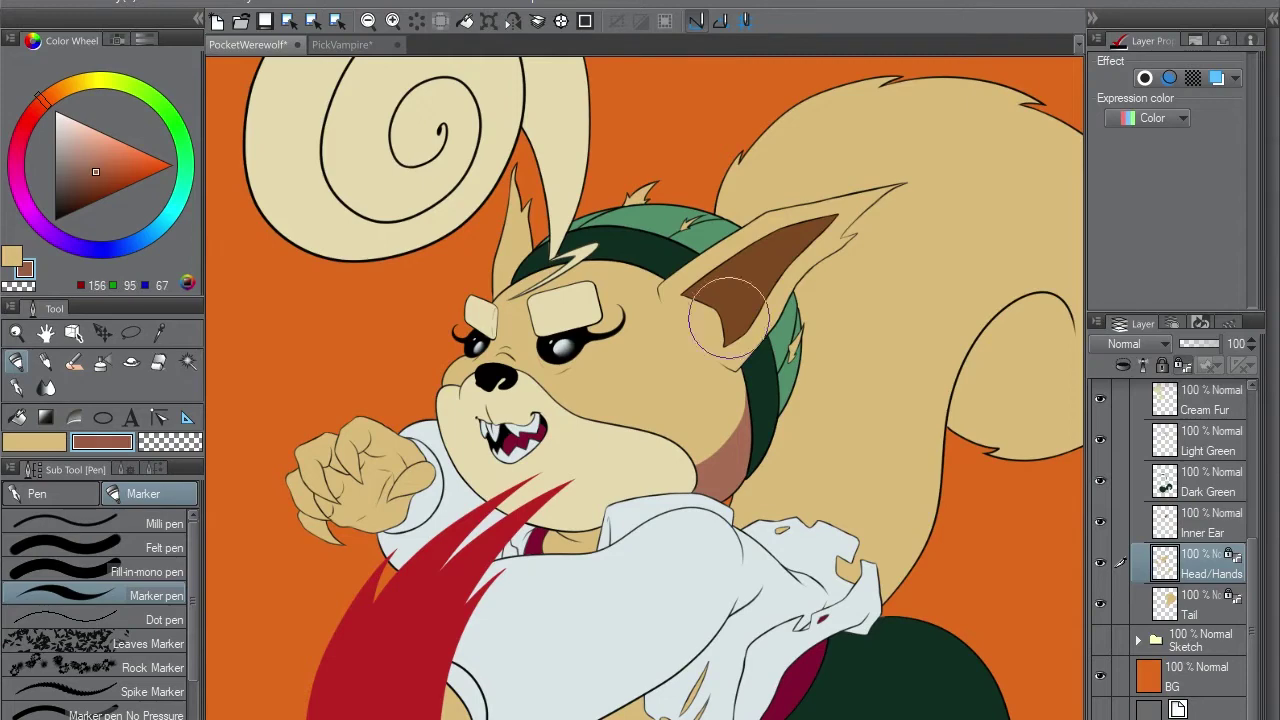
left_click_drag(742, 380, 730, 490)
left_click(725, 400, "alt")
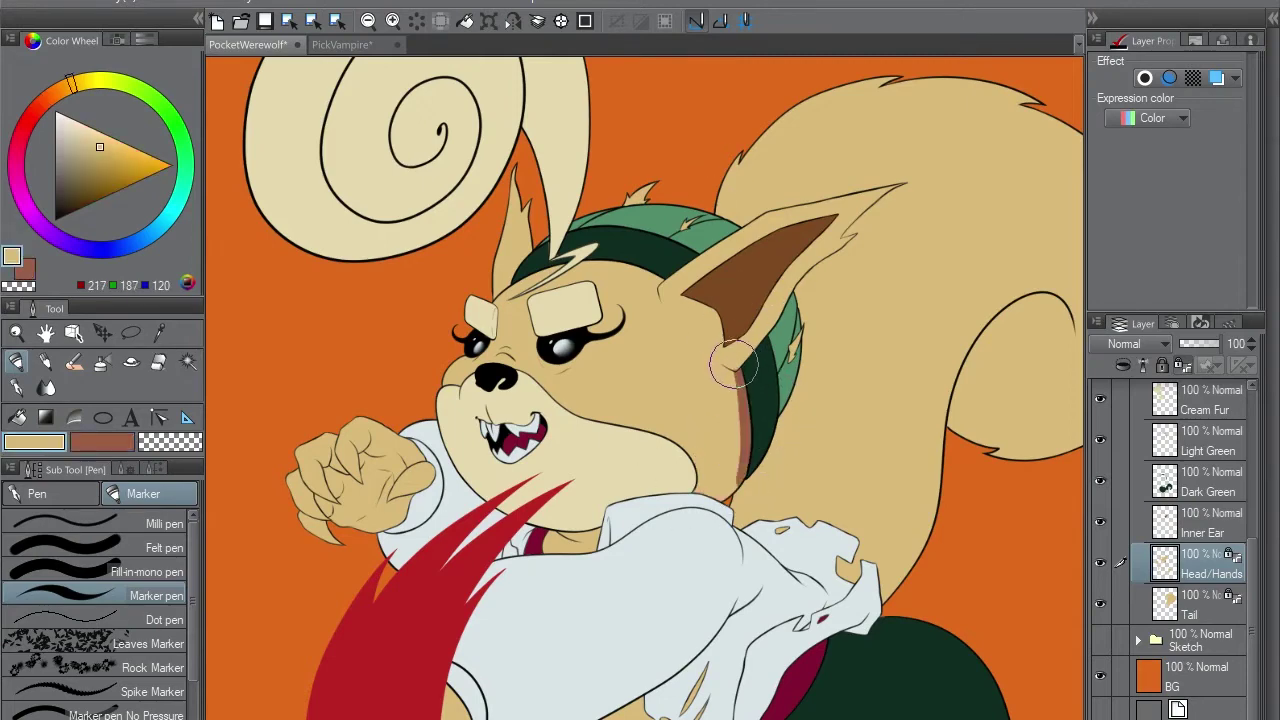
left_click(738, 420, "alt")
left_click_drag(738, 390, 738, 449)
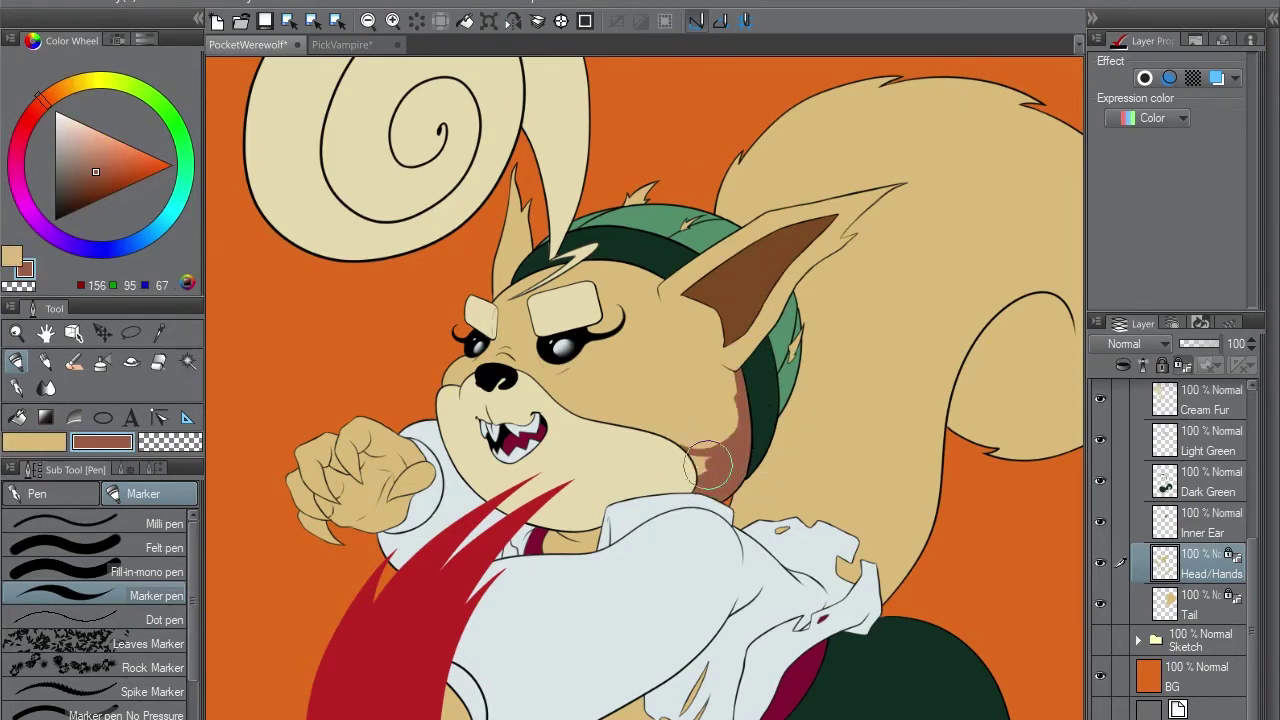
scroll(745, 428, "up", 2)
left_click(722, 428, "alt")
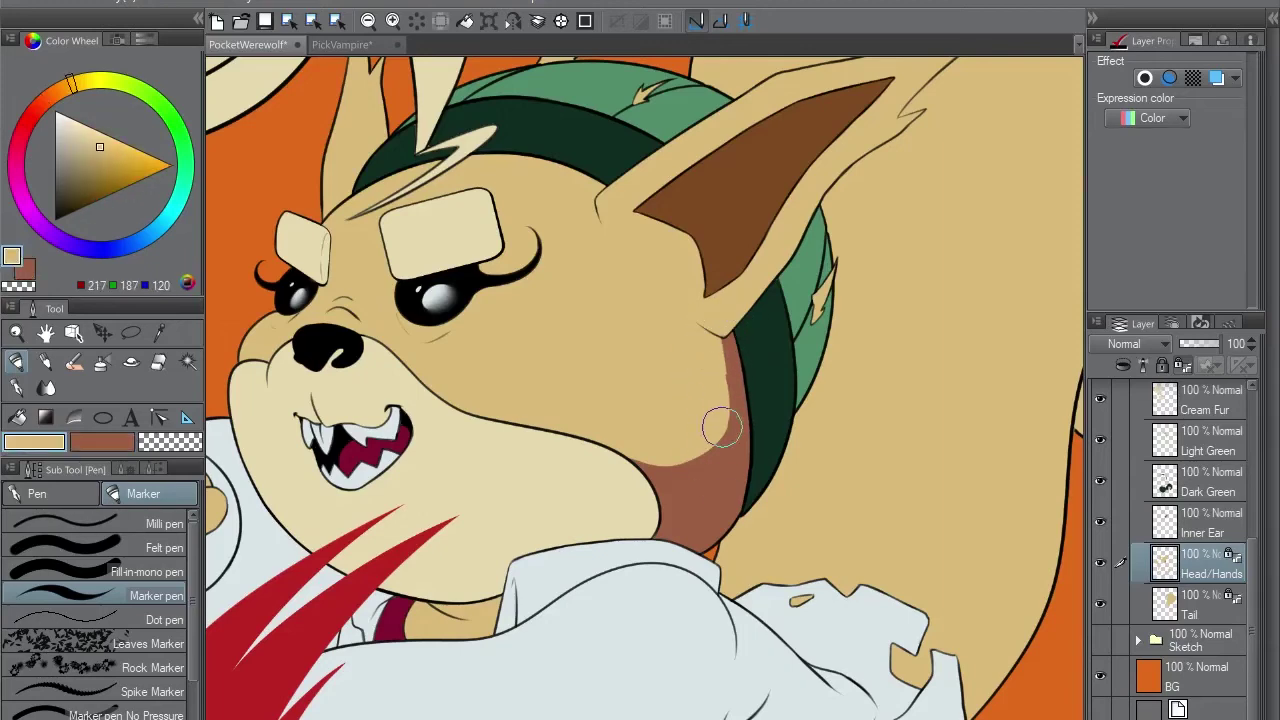
mouse_move(722, 378)
left_mouse_down()
mouse_move(716, 300)
mouse_move(790, 420)
left_mouse_up()
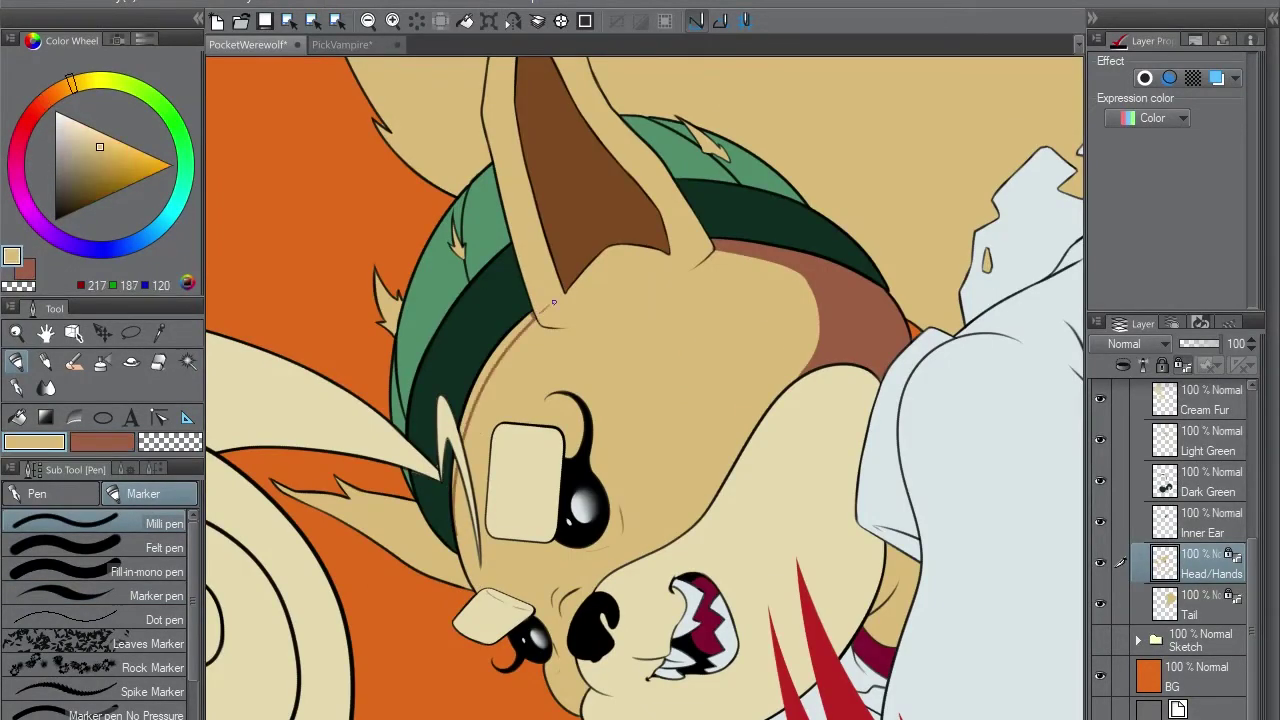
- Outline and fill reddish-brown shadows on the forehead beneath the headband and the hair strand
key("ctrl+at")
key("x")
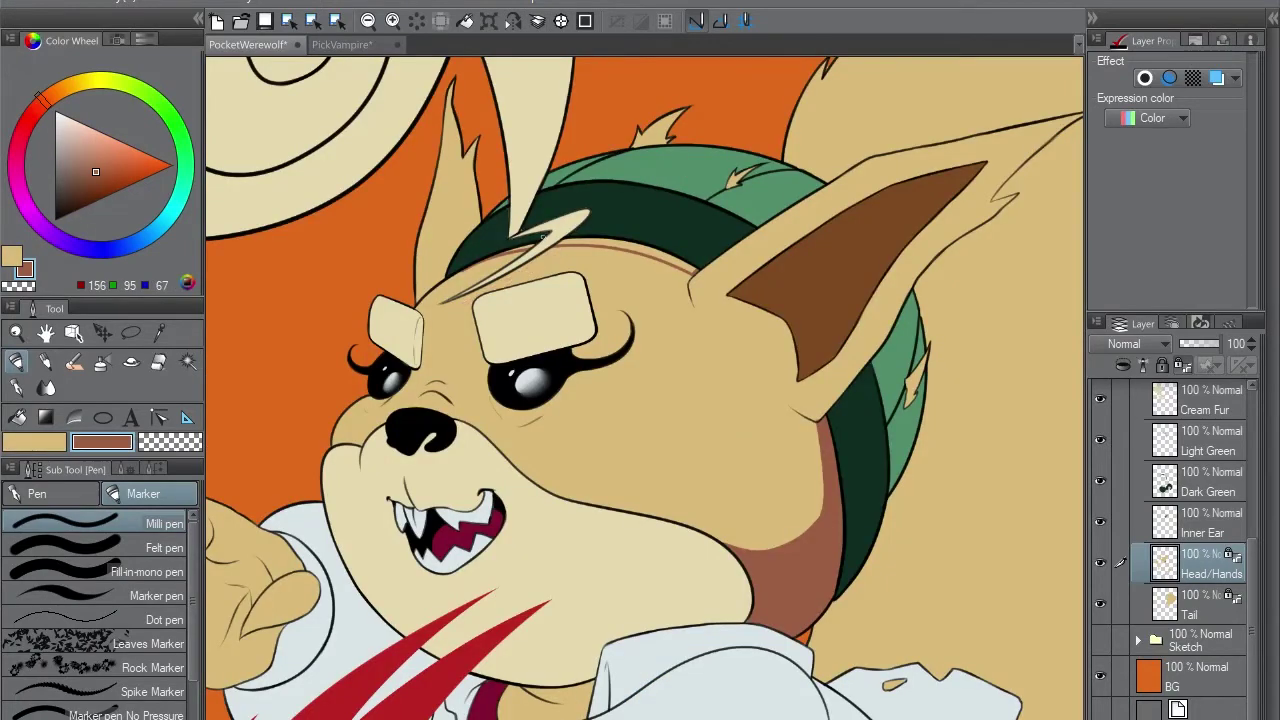
key("g")
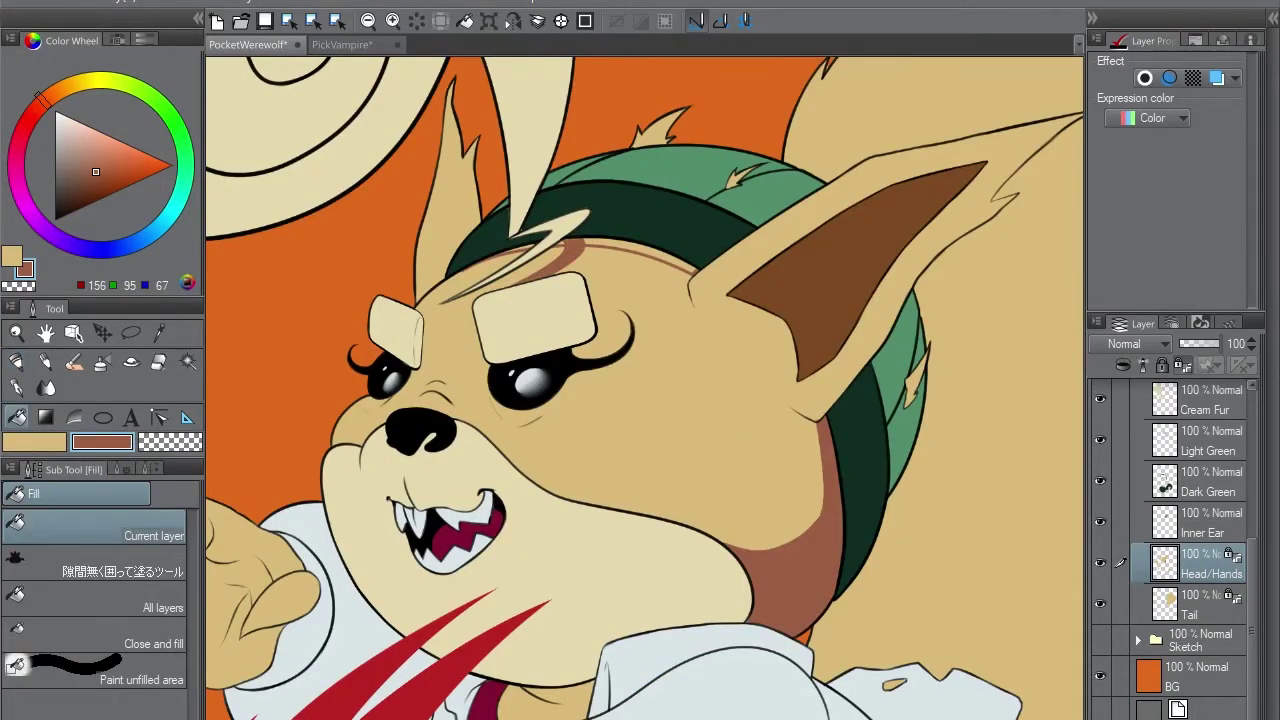
left_click(567, 266)
- Touch up the Cream Fur, Dark Green and Light Green layers where the hair strand crosses the headband
scroll(563, 320, "up", 3)
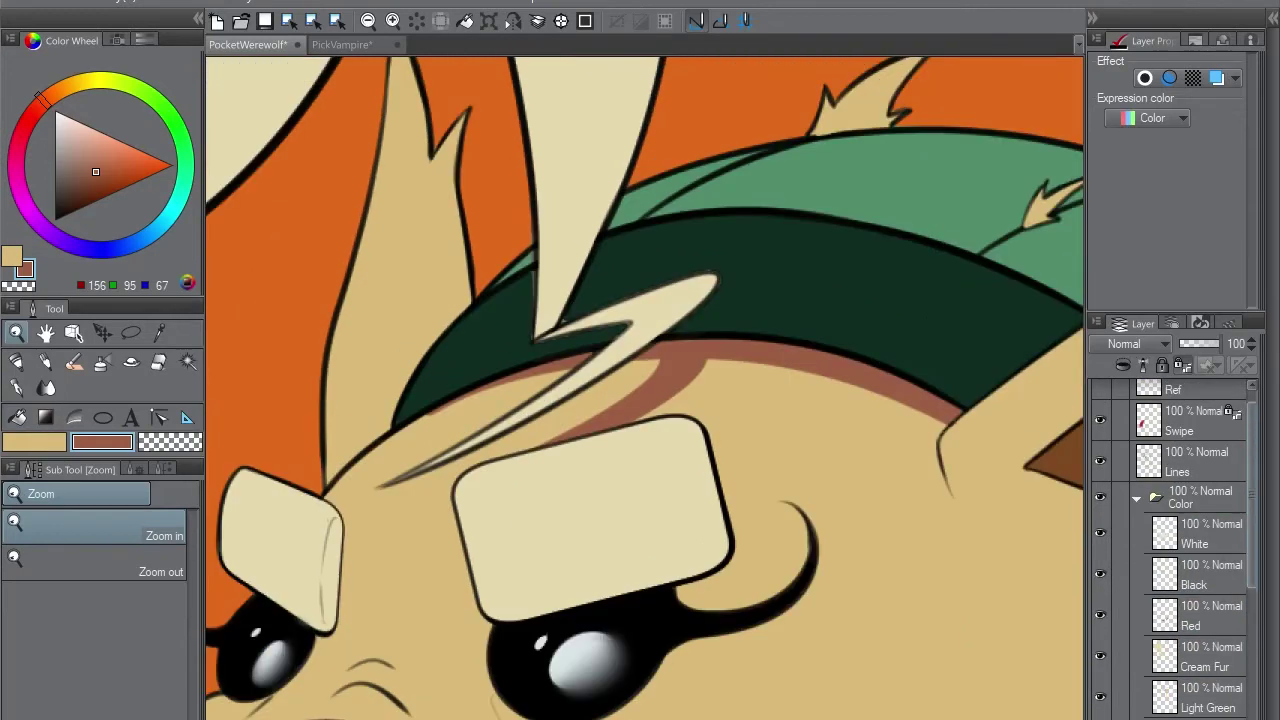
left_click(563, 320, "ctrl+shift")
key("e")
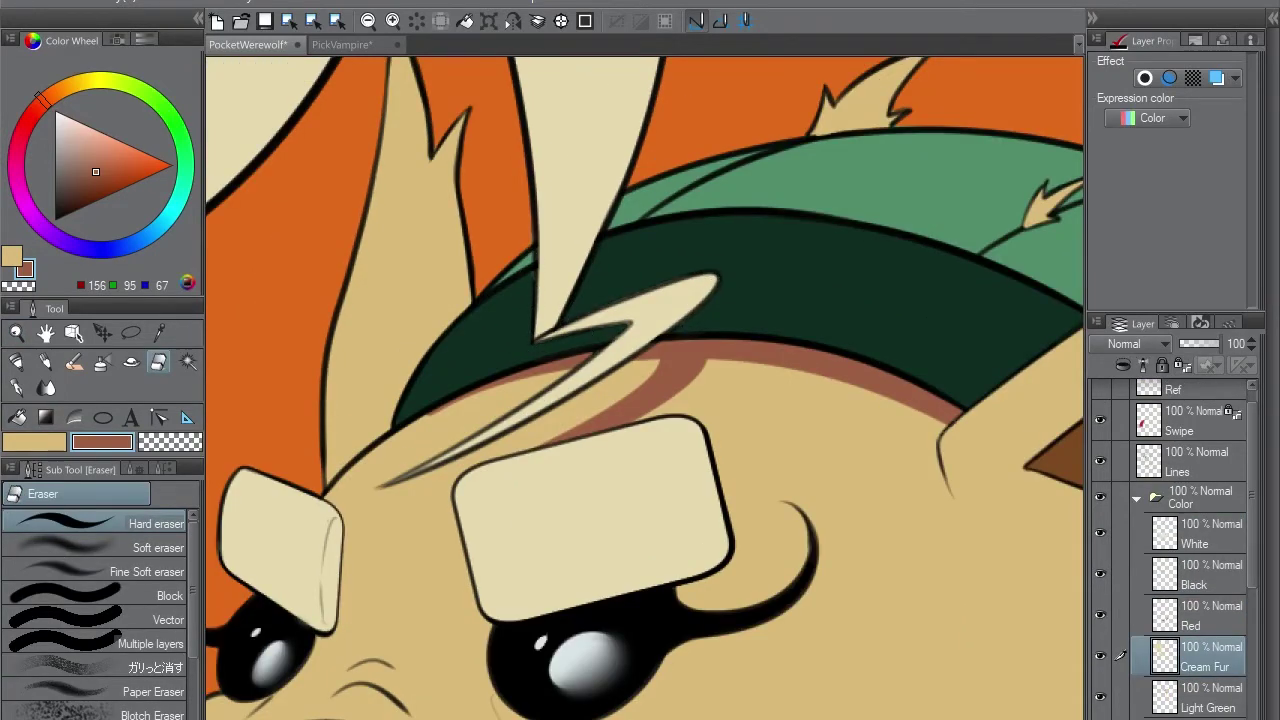
left_click(530, 272, "ctrl+shift")
left_click(530, 272, "alt")
key("p")
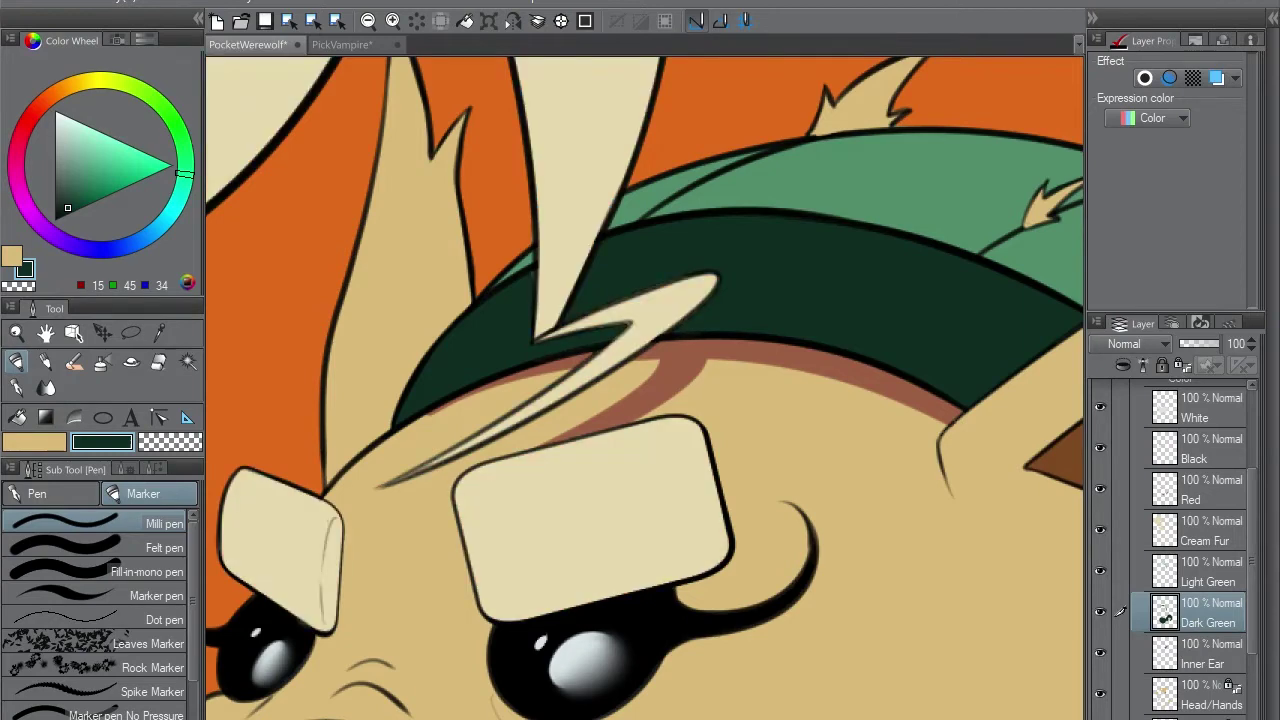
left_click(535, 287, "ctrl+shift")
key("e")
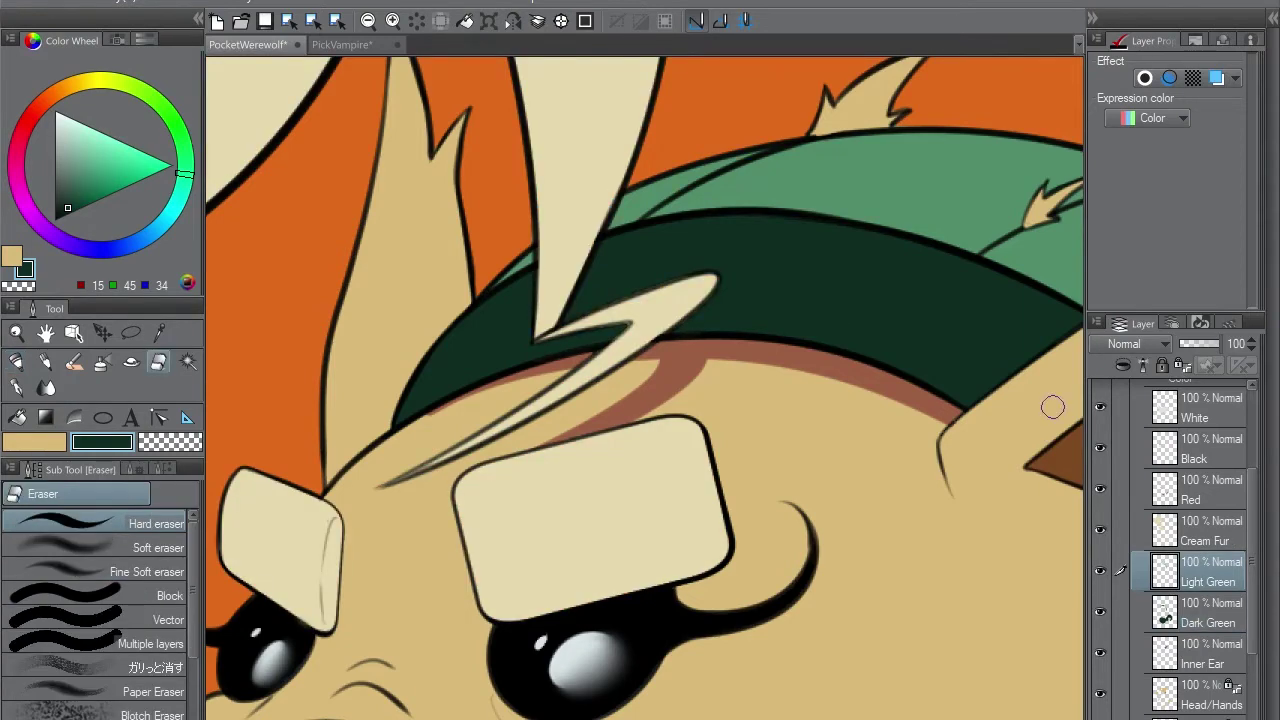
- Paint a reddish-brown shadow with the Marker pen along the base and lower edge of the near ear on the Head/Hands layer
left_click(680, 360, "ctrl+shift")
key("p")
left_click(680, 360, "alt")
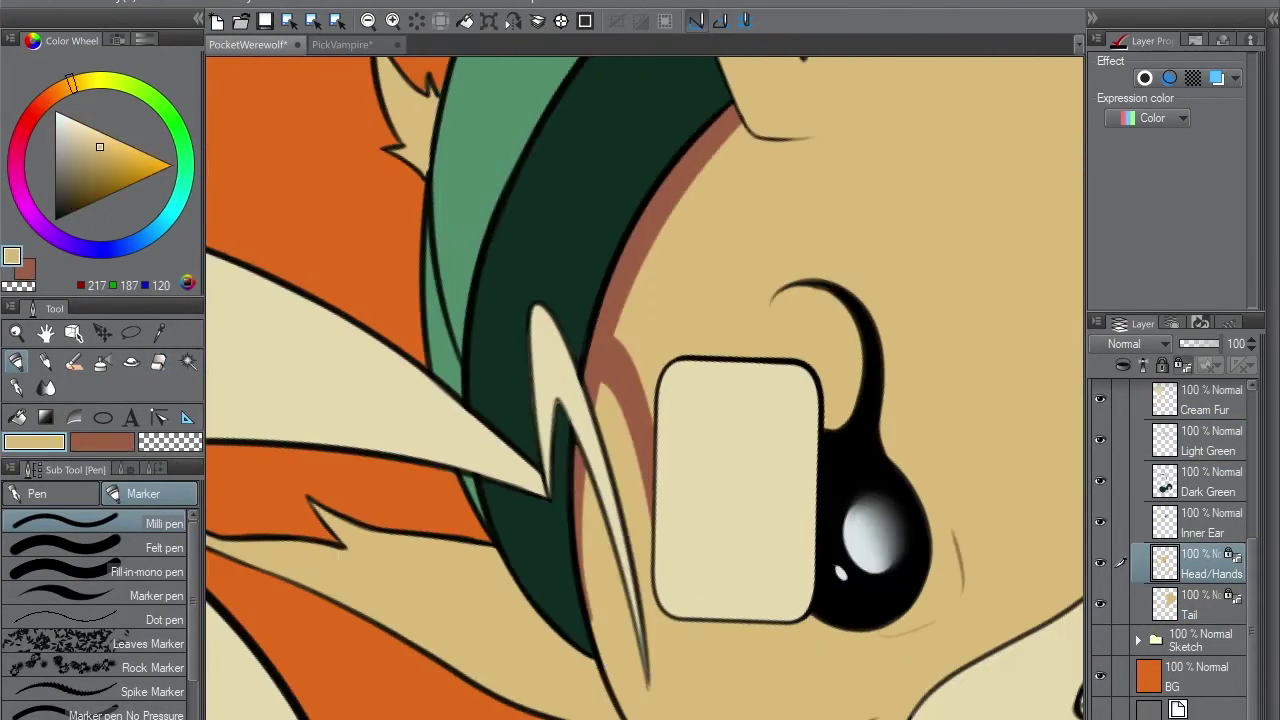
key("x")
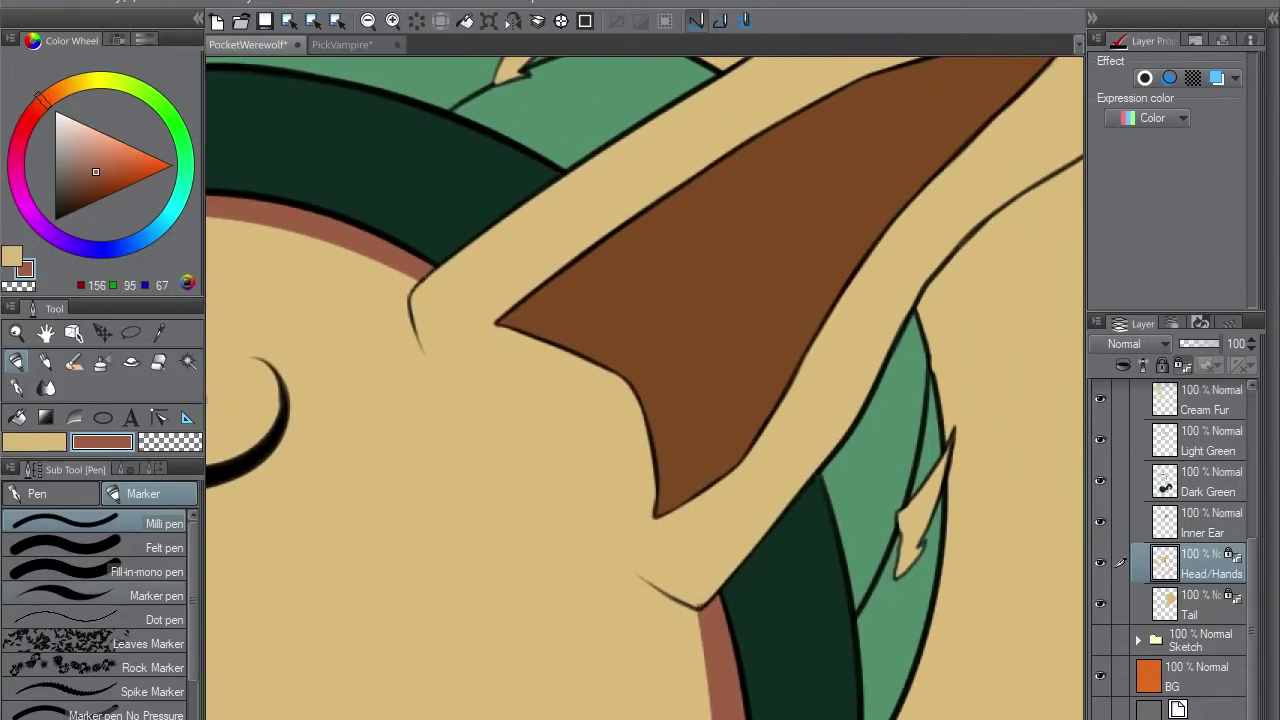
key("m")
mouse_move(624, 559)
left_mouse_down()
mouse_move(714, 557)
mouse_move(700, 580)
left_mouse_up()
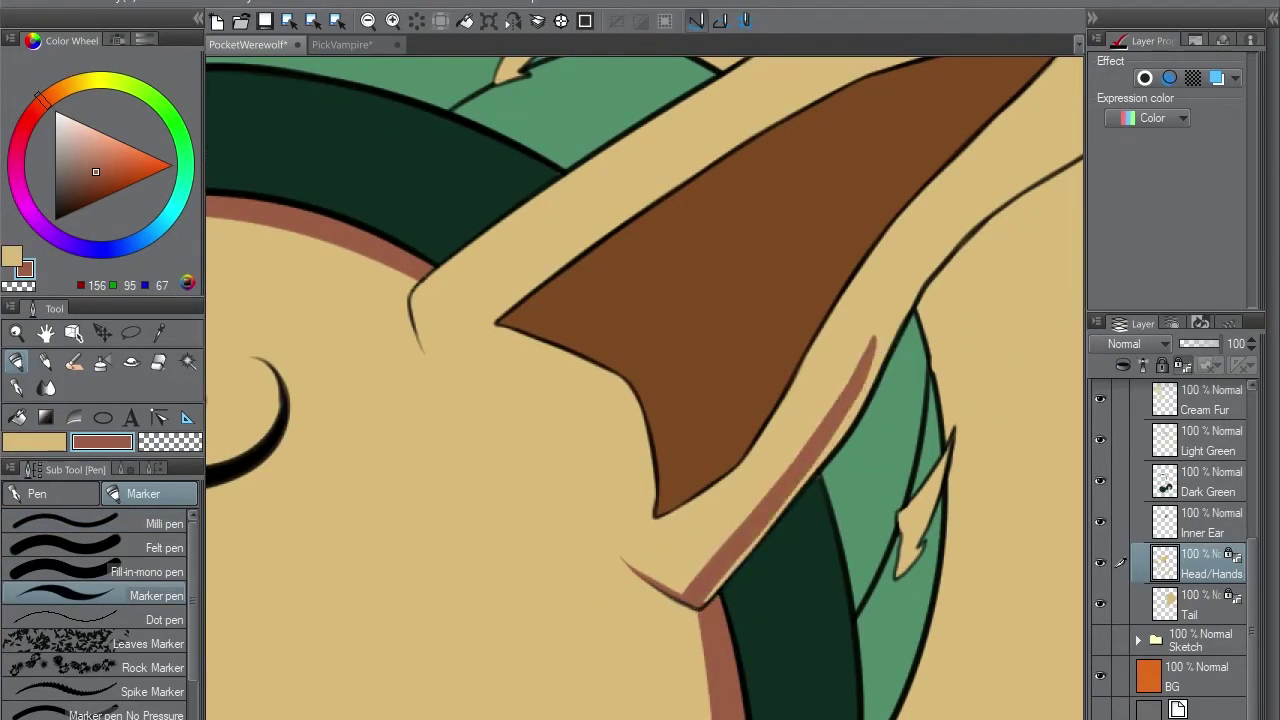
- Extend the near ear's reddish-brown shadow along its outer edge, past the fur notch and up to the tip
scroll(623, 423, "down", 3)
key("-")
scroll(666, 82, "up", 2)
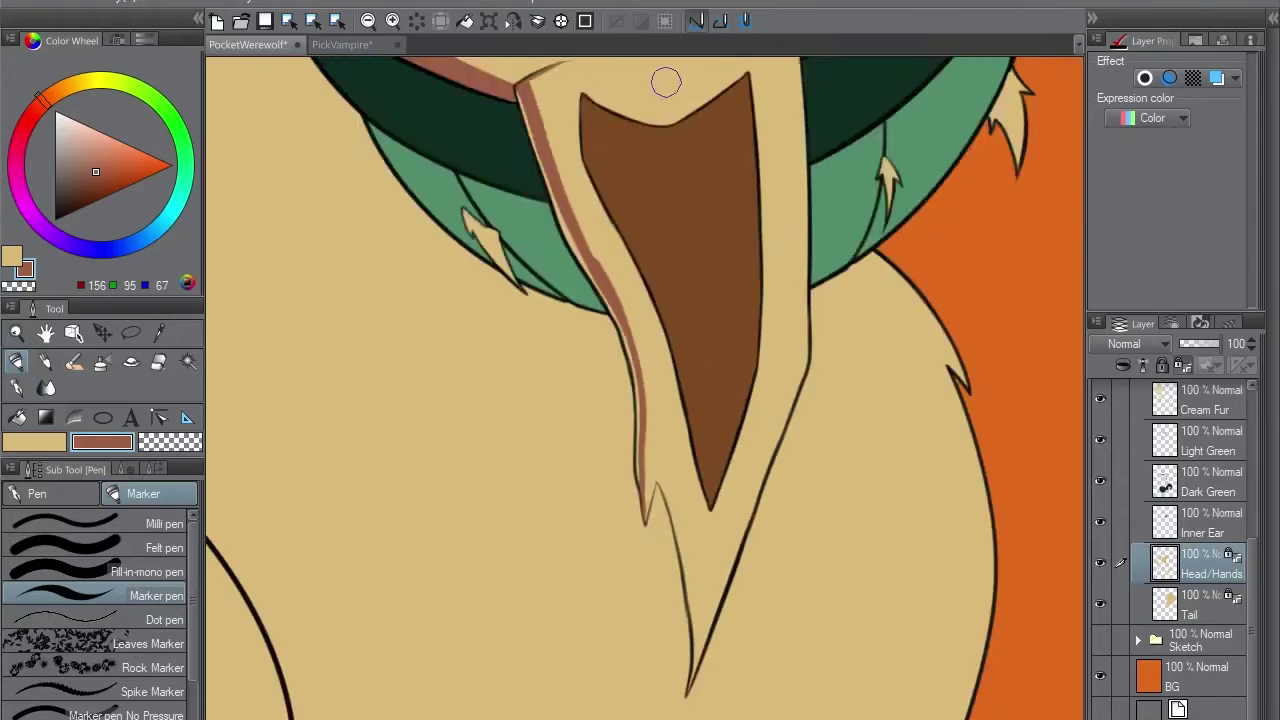
key("^")
mouse_move(640, 452)
left_mouse_down()
mouse_move(742, 318)
mouse_move(820, 262)
left_mouse_up()
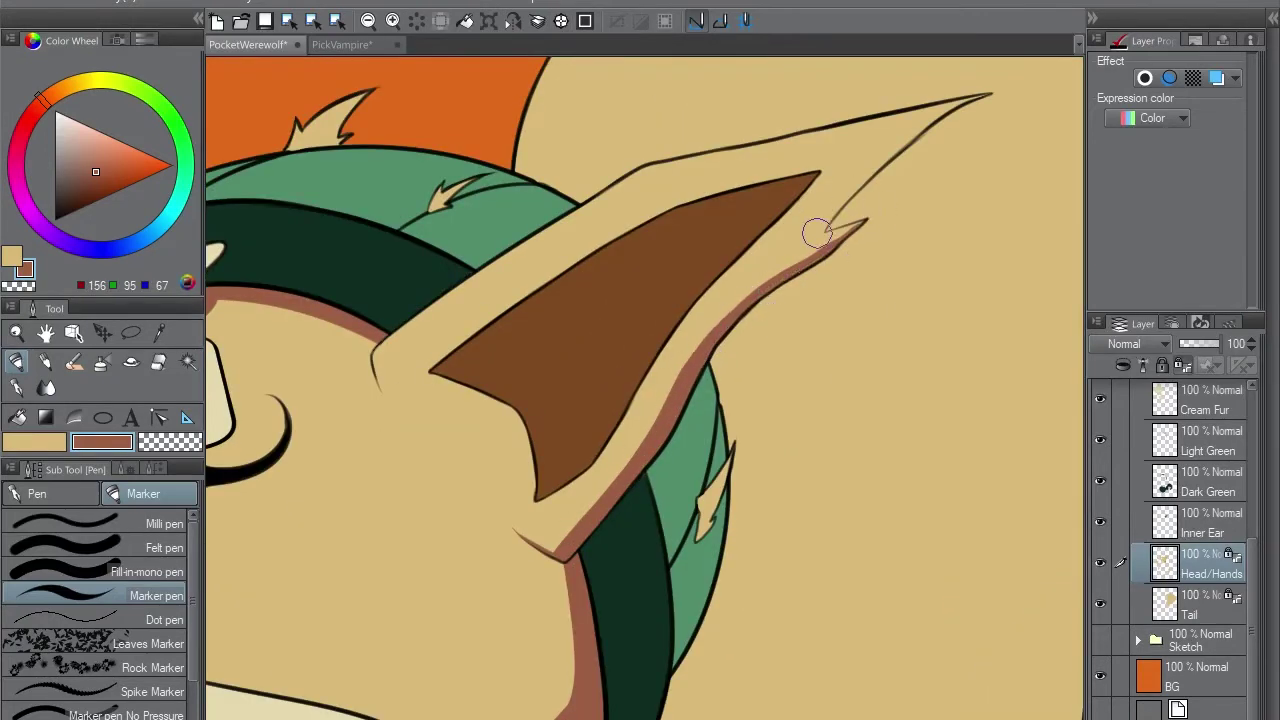
left_click_drag(972, 99, 833, 210)
left_click_drag(994, 86, 906, 149)
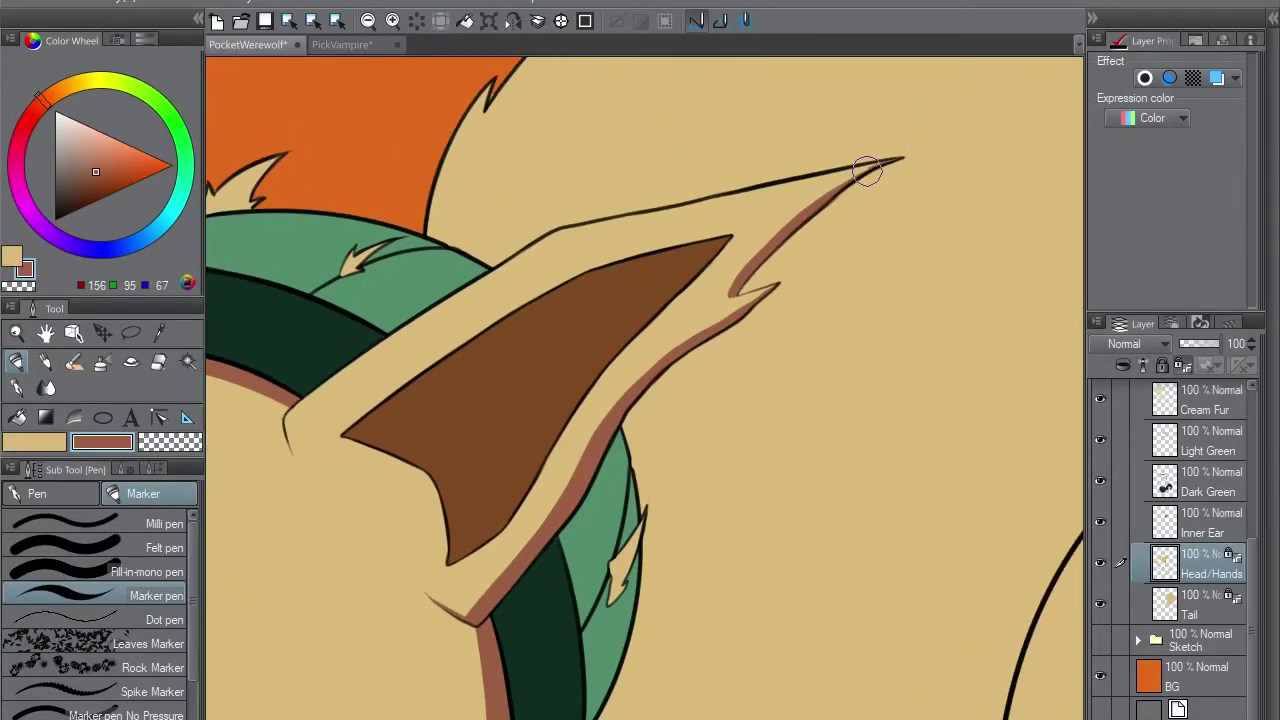
- Shade the fur tufts poking through the green hat with reddish brown
left_click_drag(205, 205, 635, 240)
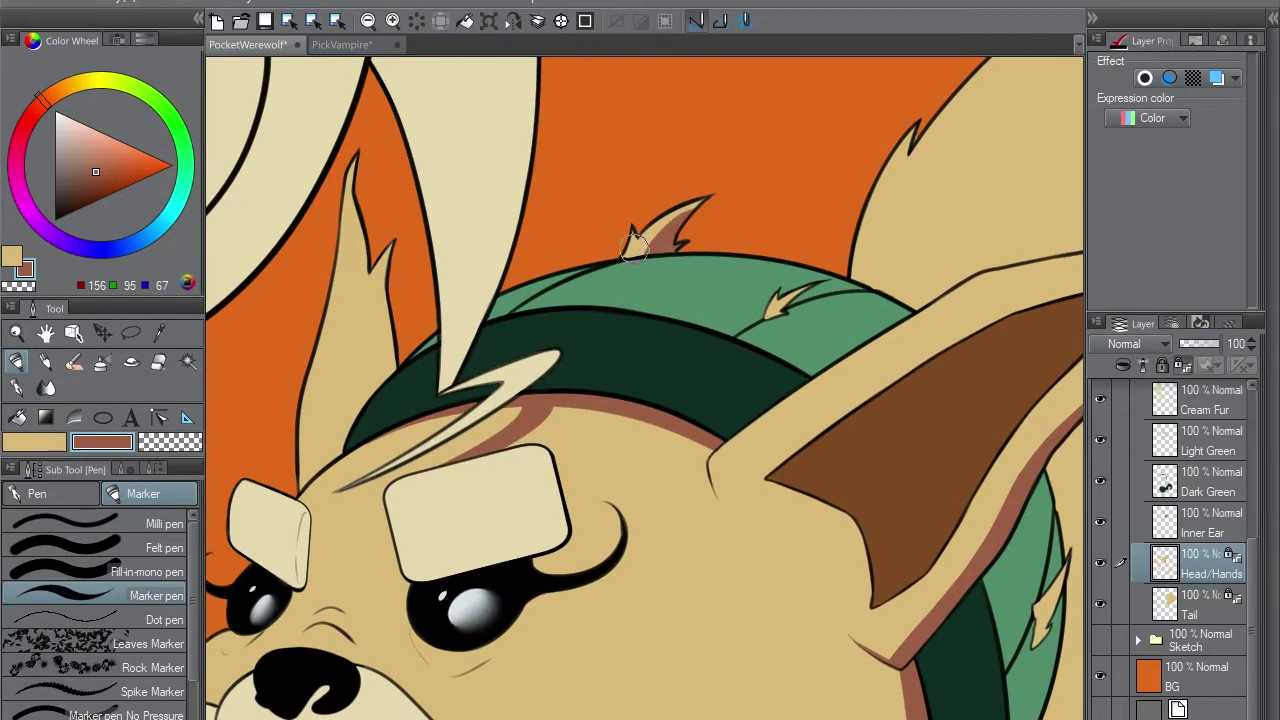
left_click_drag(1035, 632, 825, 425)
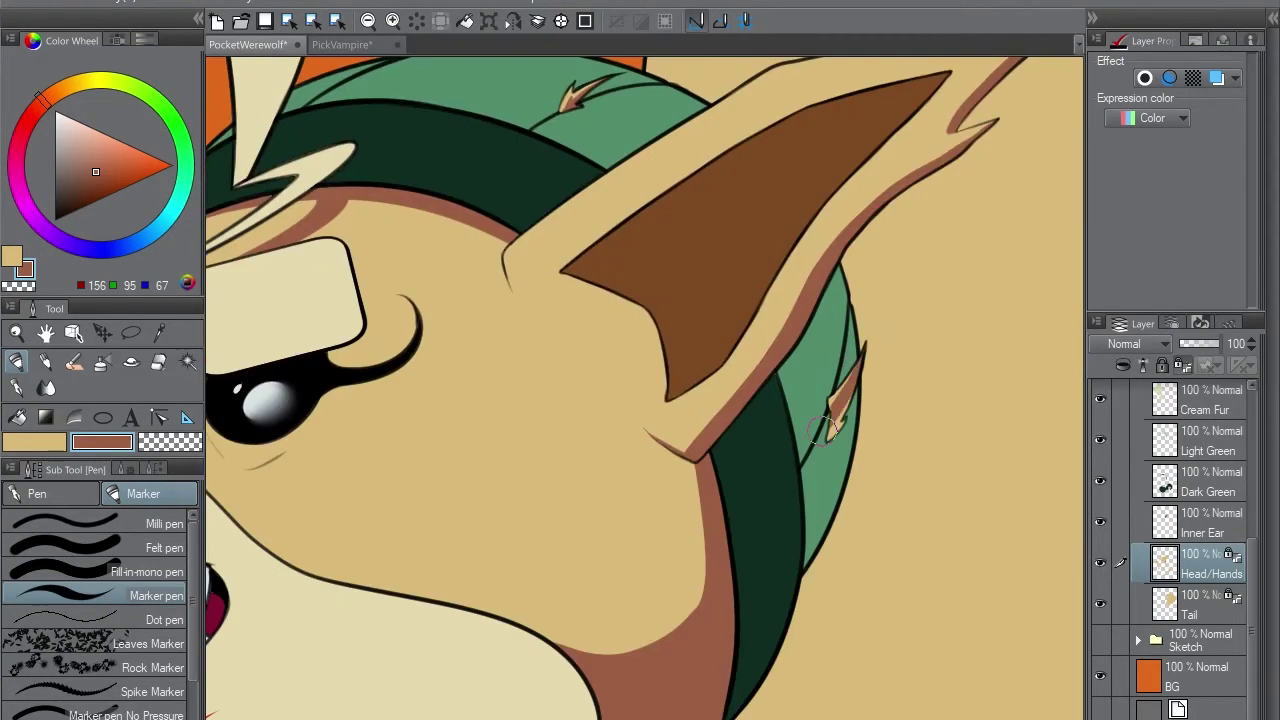
- Outline the inner area of the far ear with the Milli pen and fill it with the reddish-brown shadow colour
left_click_drag(400, 250, 850, 485)
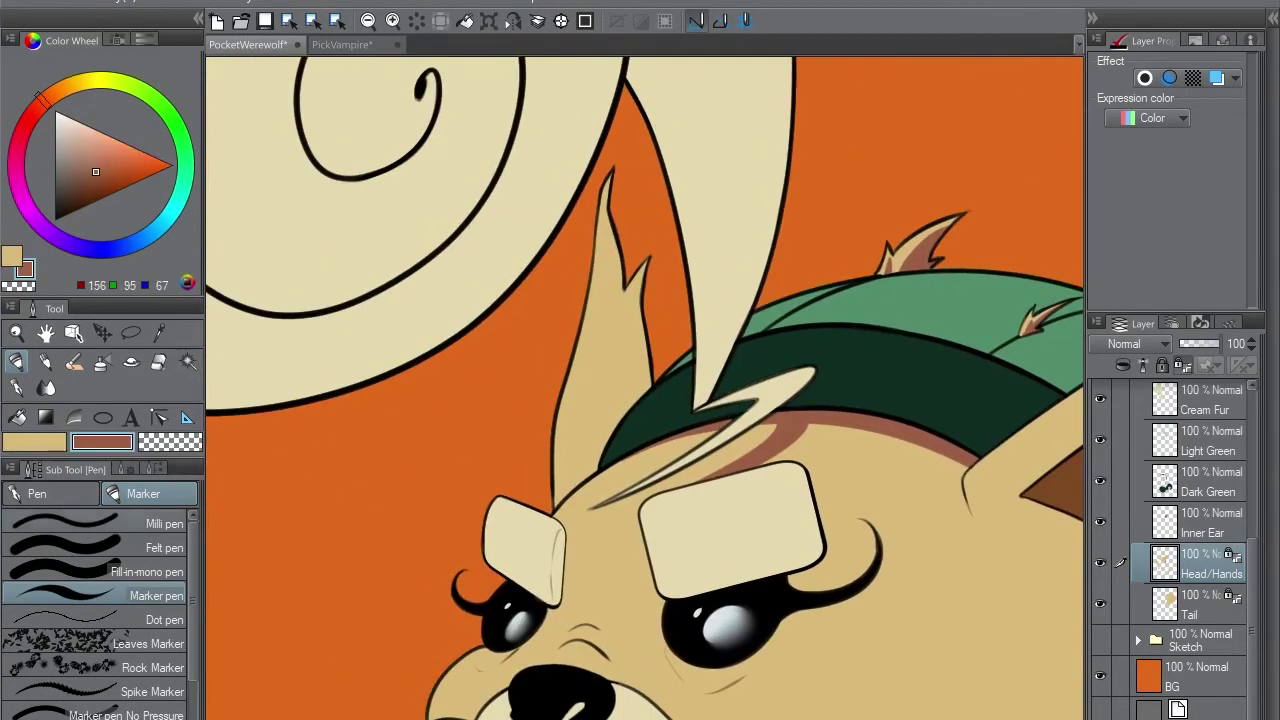
left_click(150, 523)
left_click_drag(566, 495, 607, 268)
key("g")
left_click(625, 335)
key("p")
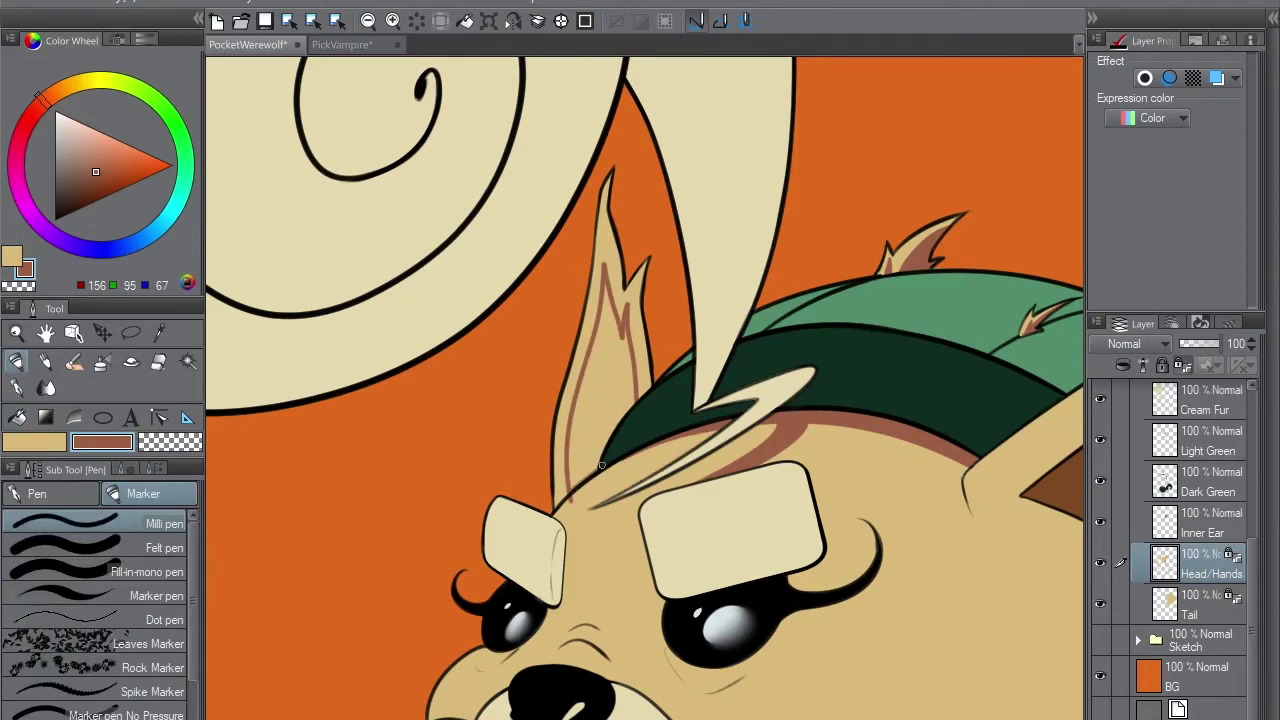
key("e")
key("p")
key("x")
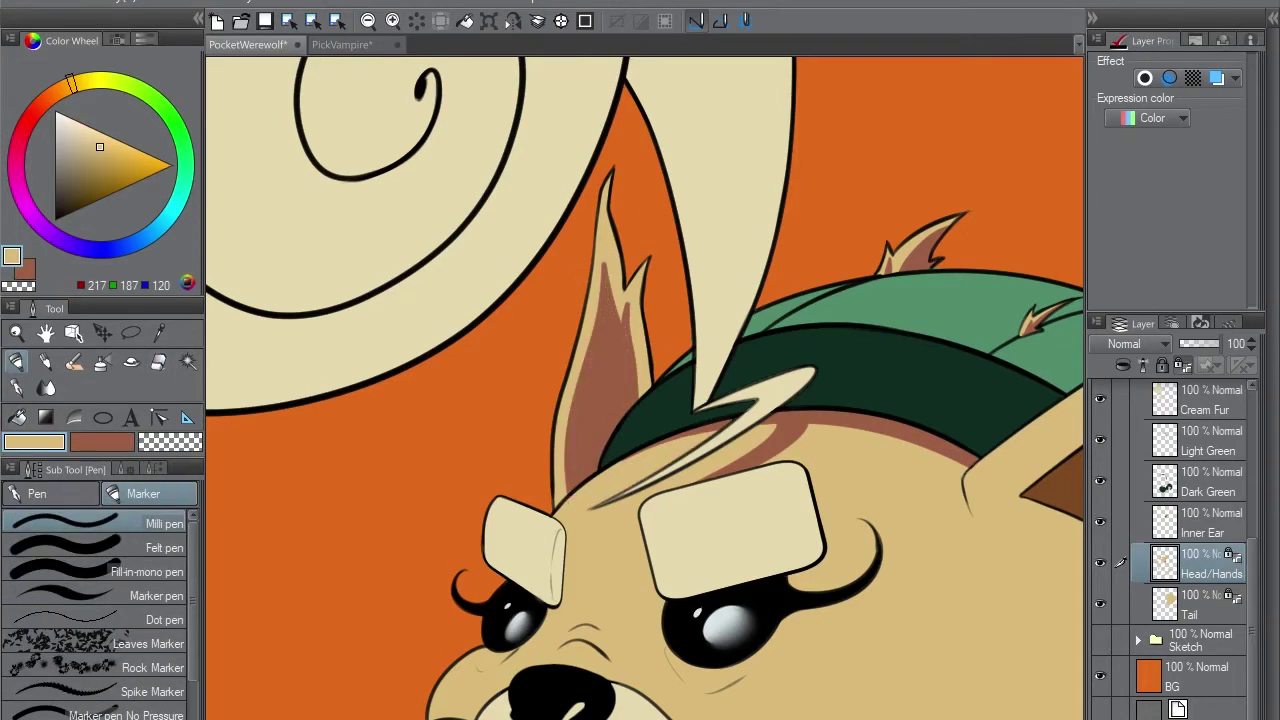
- Refine the far ear's inner shadow around the fur notch with the Marker pen, alternating the reddish brown and tan colours
left_click(150, 595)
key("x")
key("x")
left_click_drag(608, 240, 637, 376)
key("x")
key("x")
key("x")
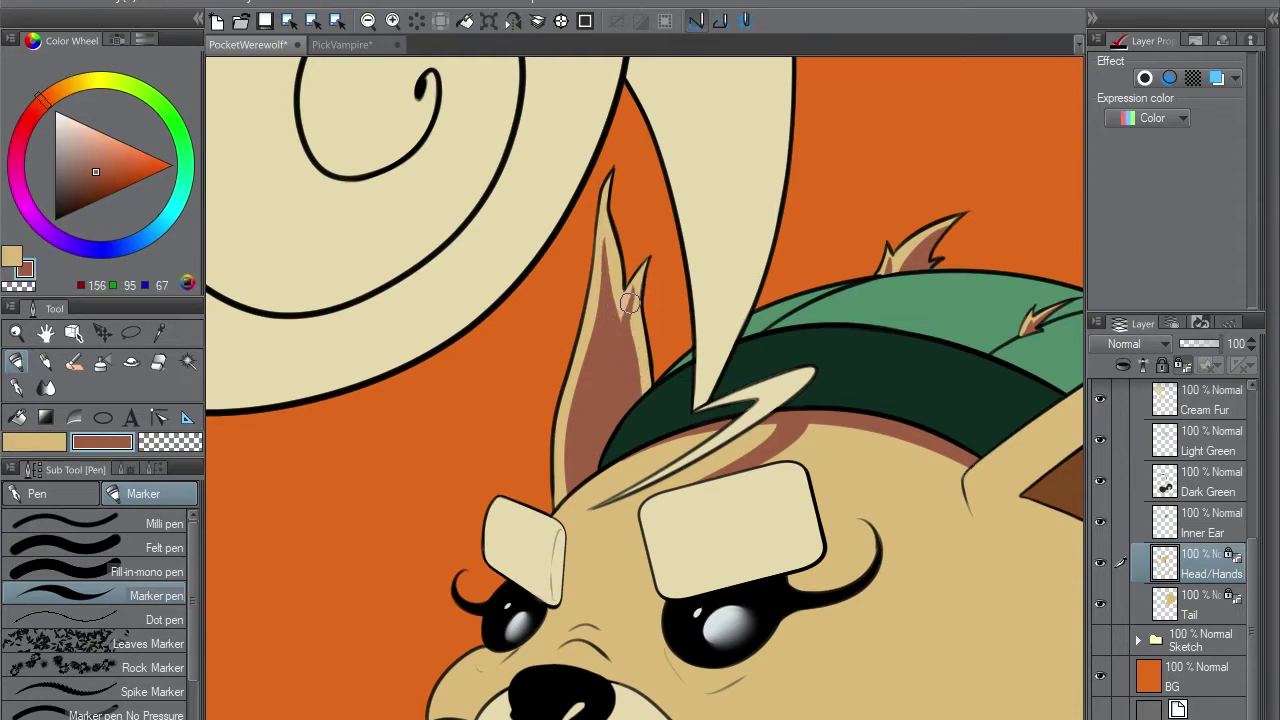
key("x")
key("x")
left_click_drag(640, 258, 643, 380)
key("x")
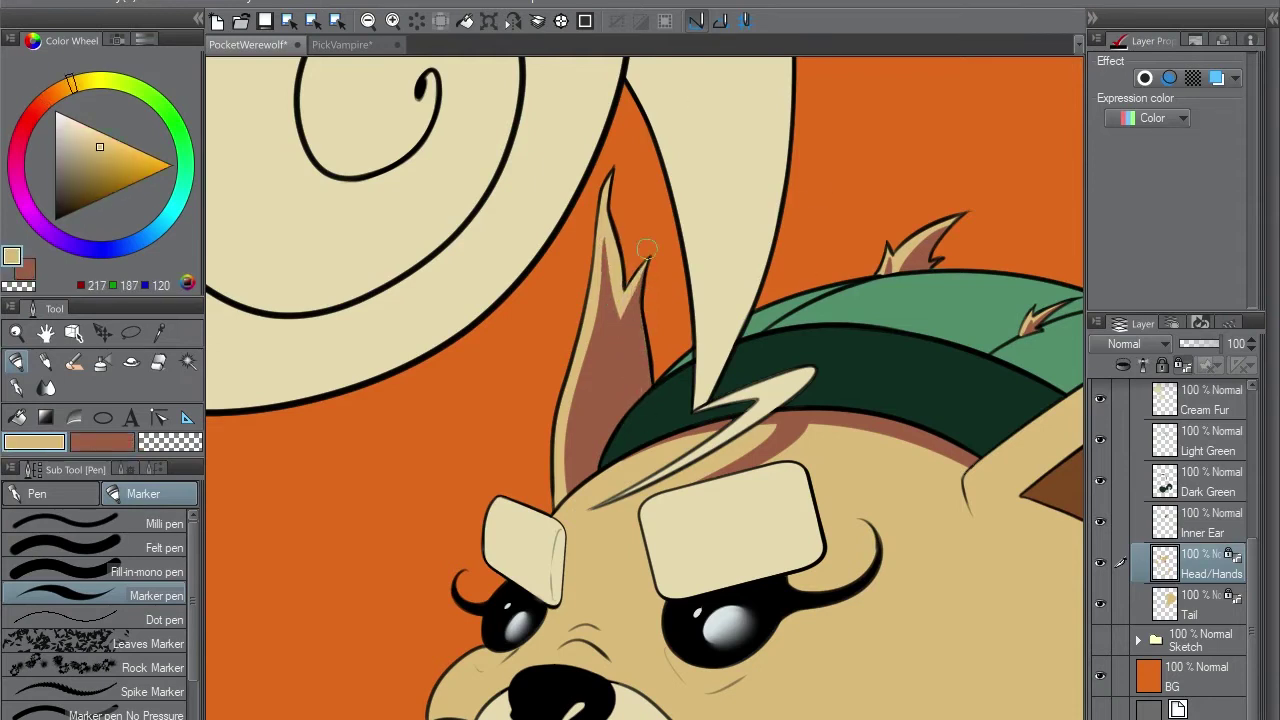
key("x")
- Extend the far ear's reddish-brown shadow up to its tip, leaving a thin tan rim along the outer edge
left_click_drag(610, 182, 612, 316)
mouse_move(610, 214)
left_mouse_down()
mouse_move(610, 178)
mouse_move(596, 278)
left_mouse_up()
key("x")
key("x")
left_click_drag(608, 180, 607, 256)
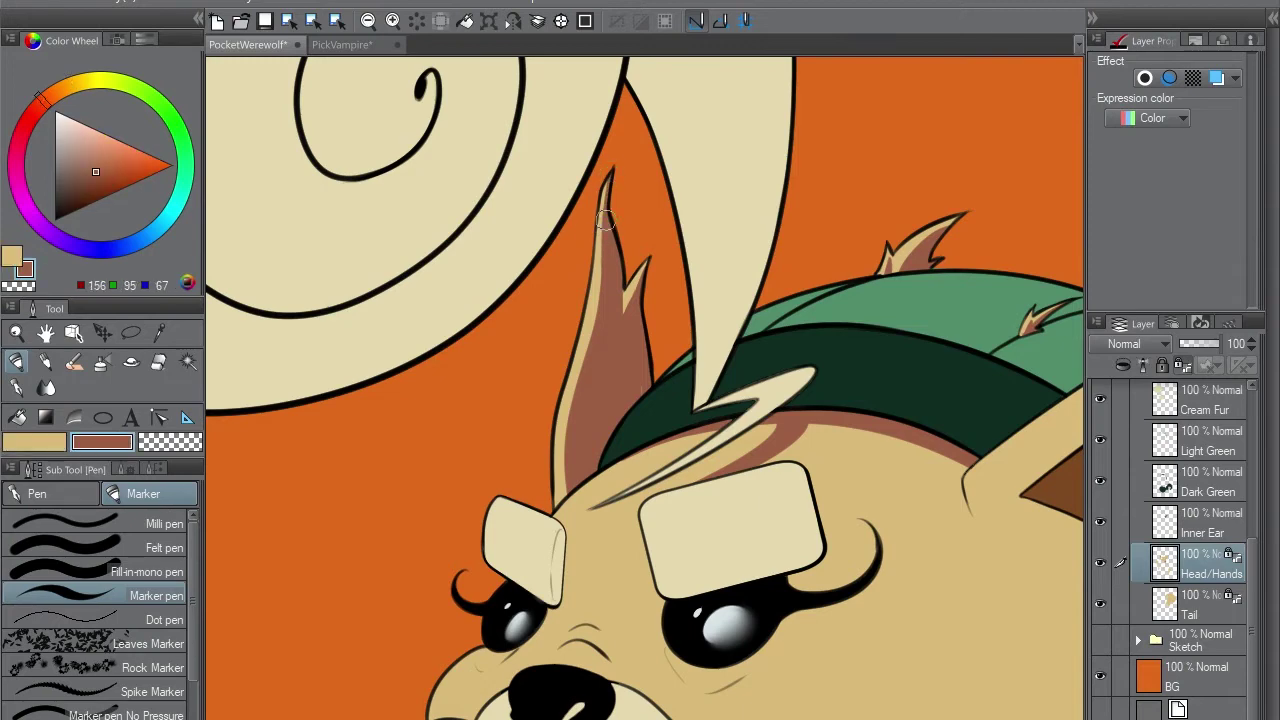
key("x")
- Paint a reddish-brown shadow on the near ear's fur along the upper edge of the brown inner ear
left_click_drag(888, 282, 637, 270)
key("x")
key("x")
left_click_drag(939, 311, 719, 235)
key("x")
left_click_drag(538, 358, 781, 197)
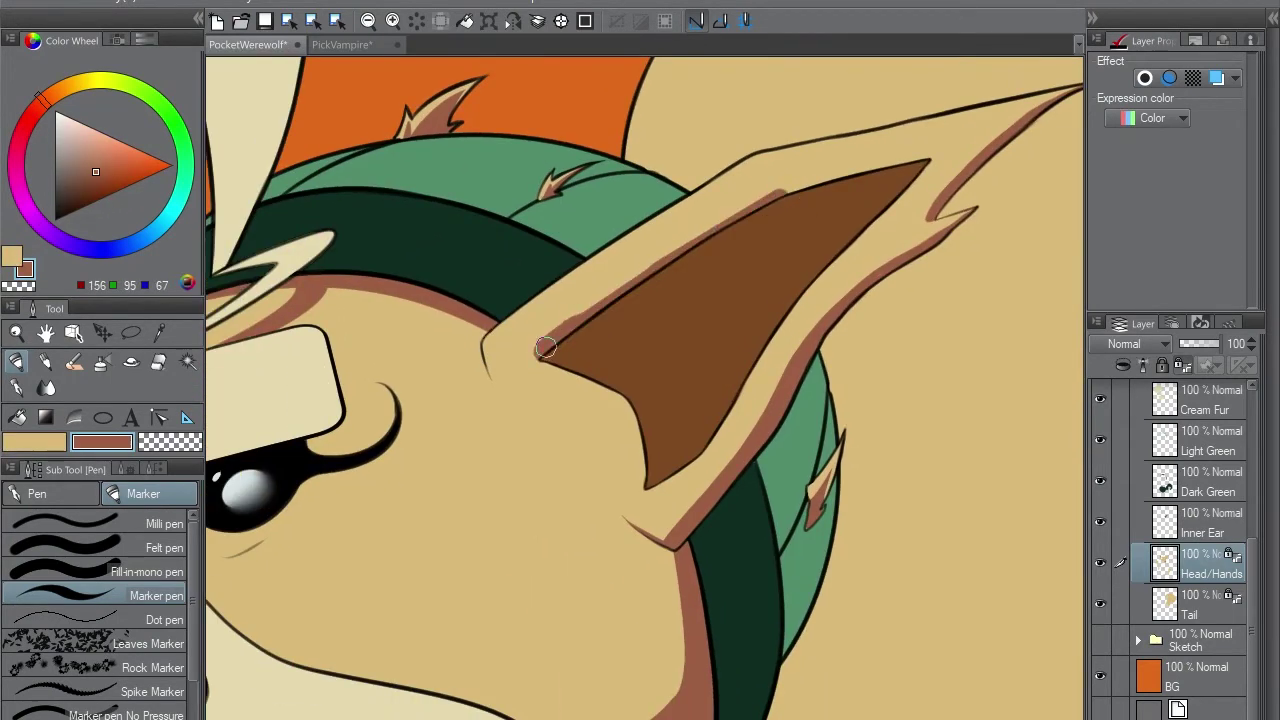
left_click_drag(545, 347, 705, 232)
- Even out the near ear's rim shadow beside the inner ear, carrying it up to the inner ear's point
key("minus")
key("minus")
key("minus")
key("minus")
left_click_drag(730, 80, 665, 260)
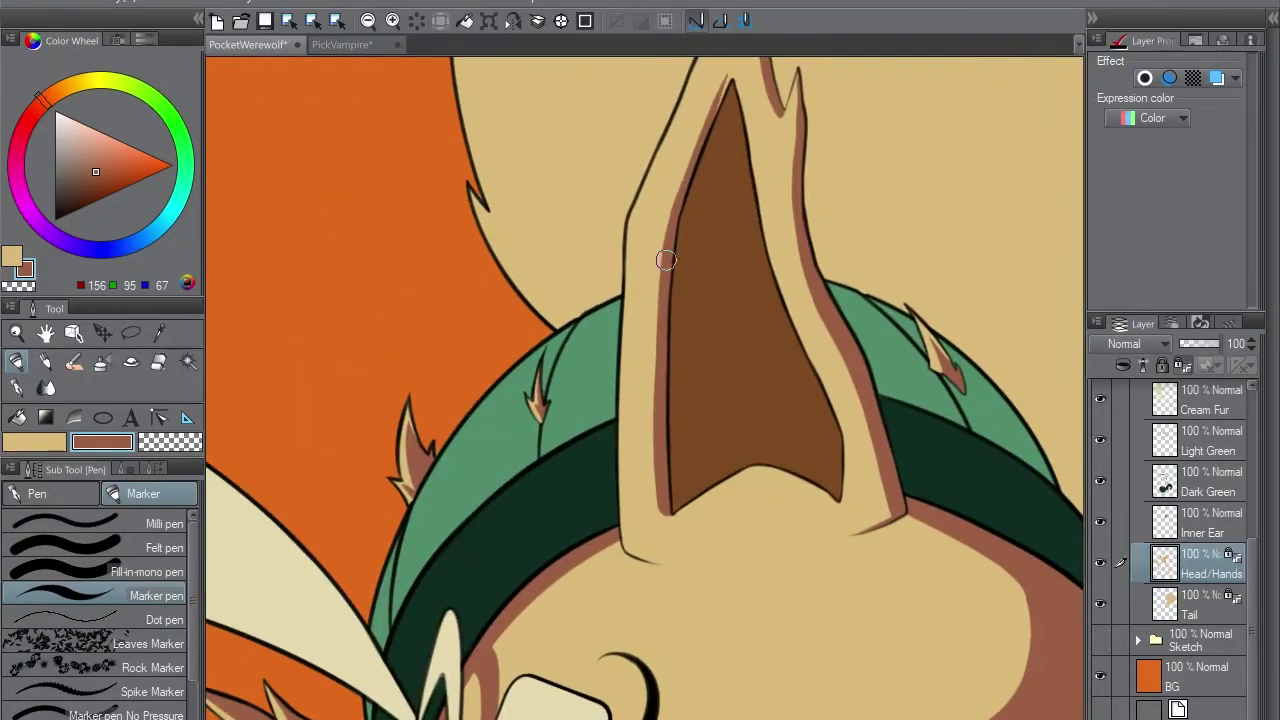
scroll(665, 260, "up", 3)
key("x")
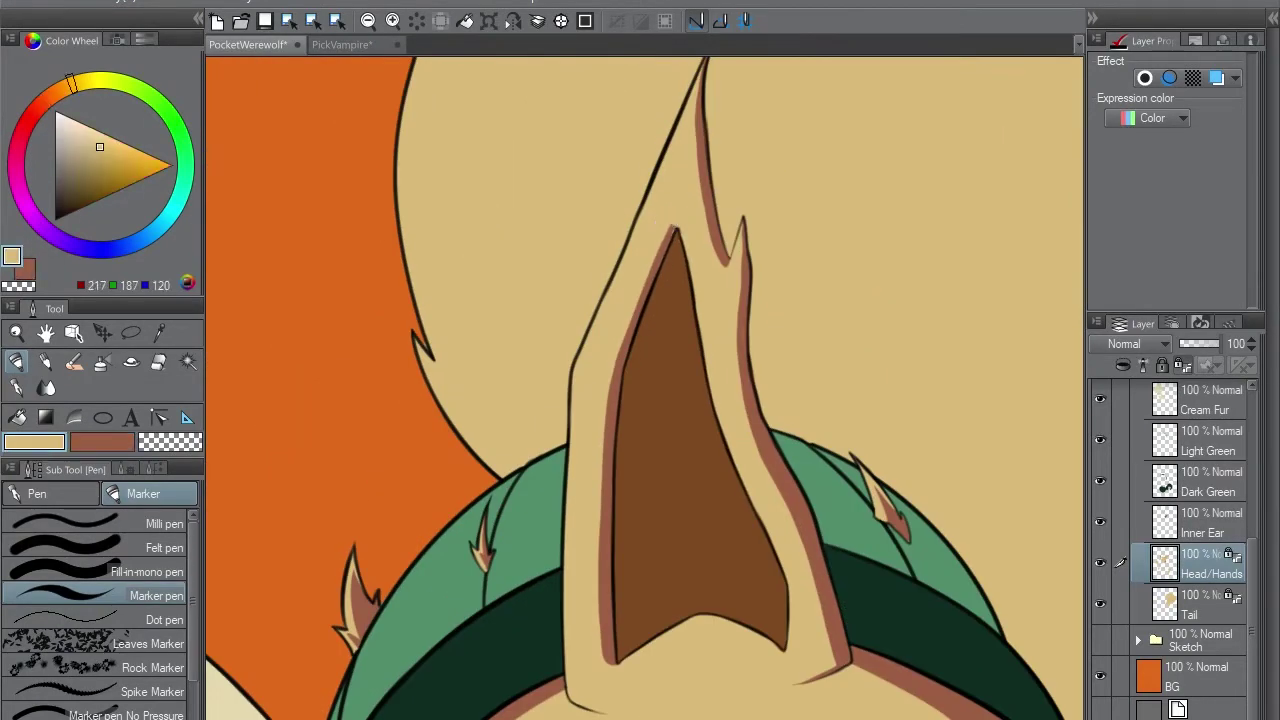
key("x")
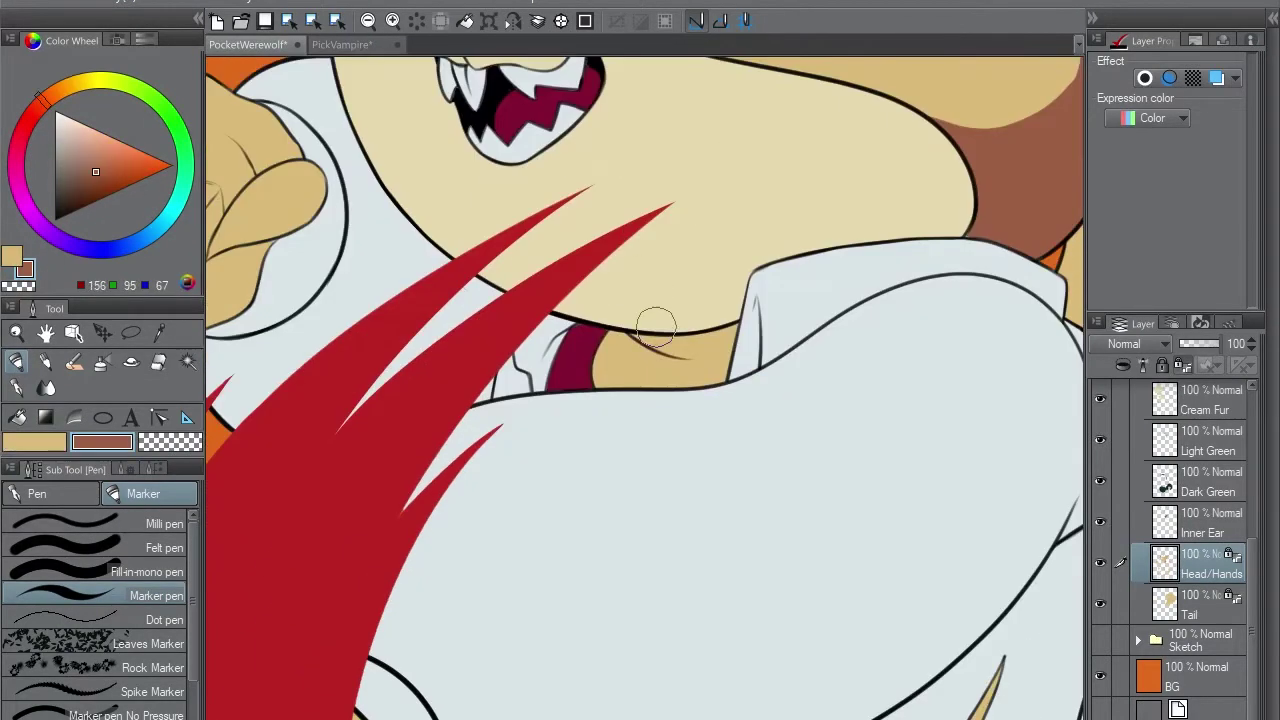
- Shade the neck fur under the chin with reddish brown and soften the shadow's edge with the Blur tool
left_click_drag(738, 315, 640, 360)
left_click_drag(730, 350, 625, 385)
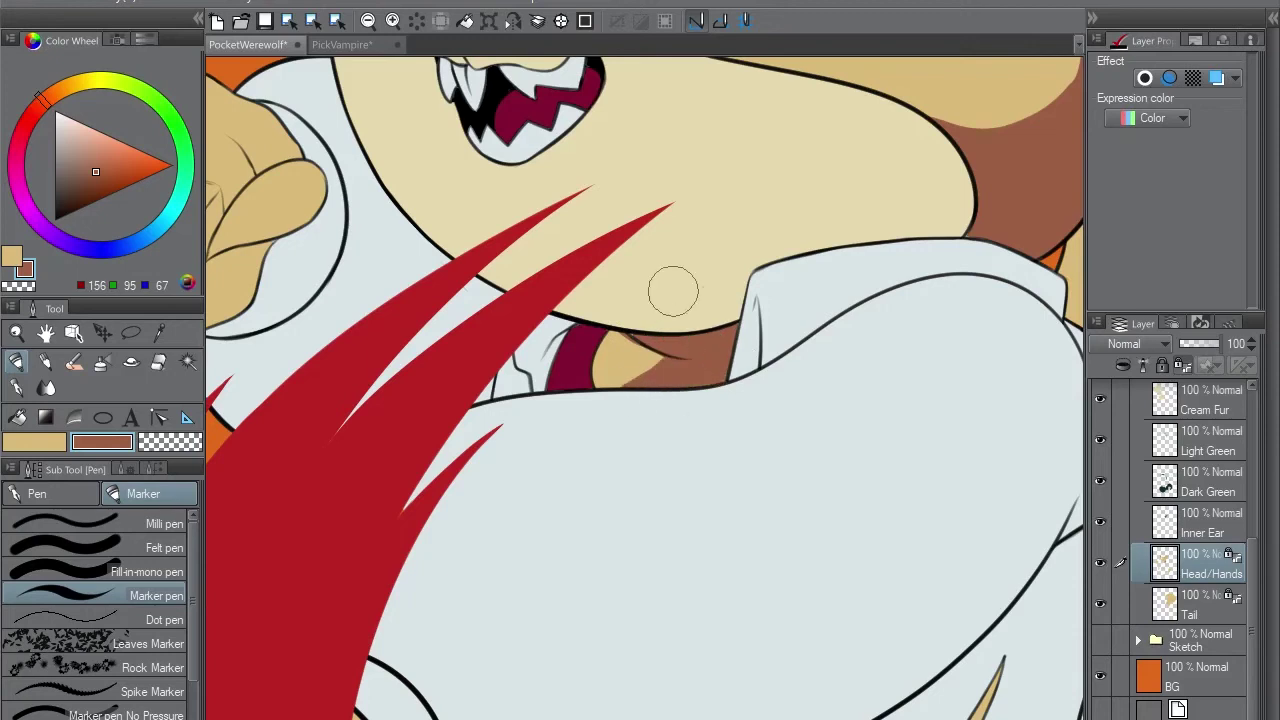
left_click_drag(690, 355, 612, 350)
key("e")
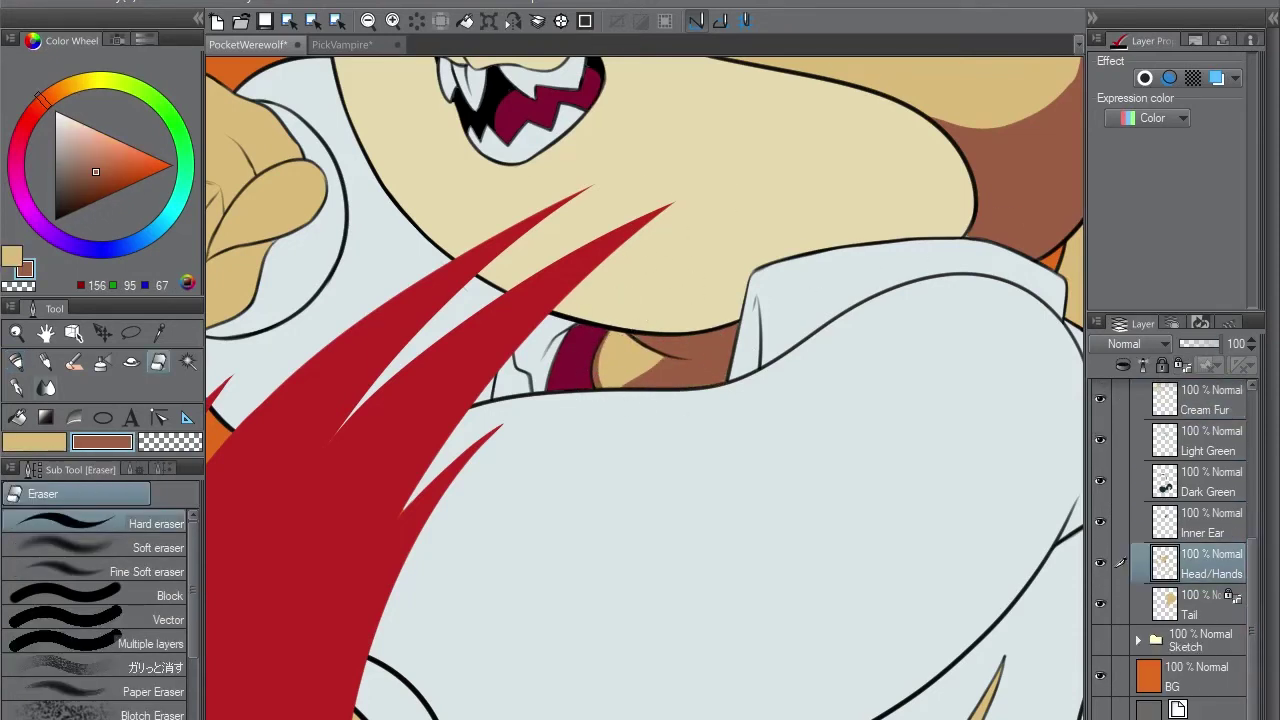
key("j")
scroll(690, 272, "down", 3)
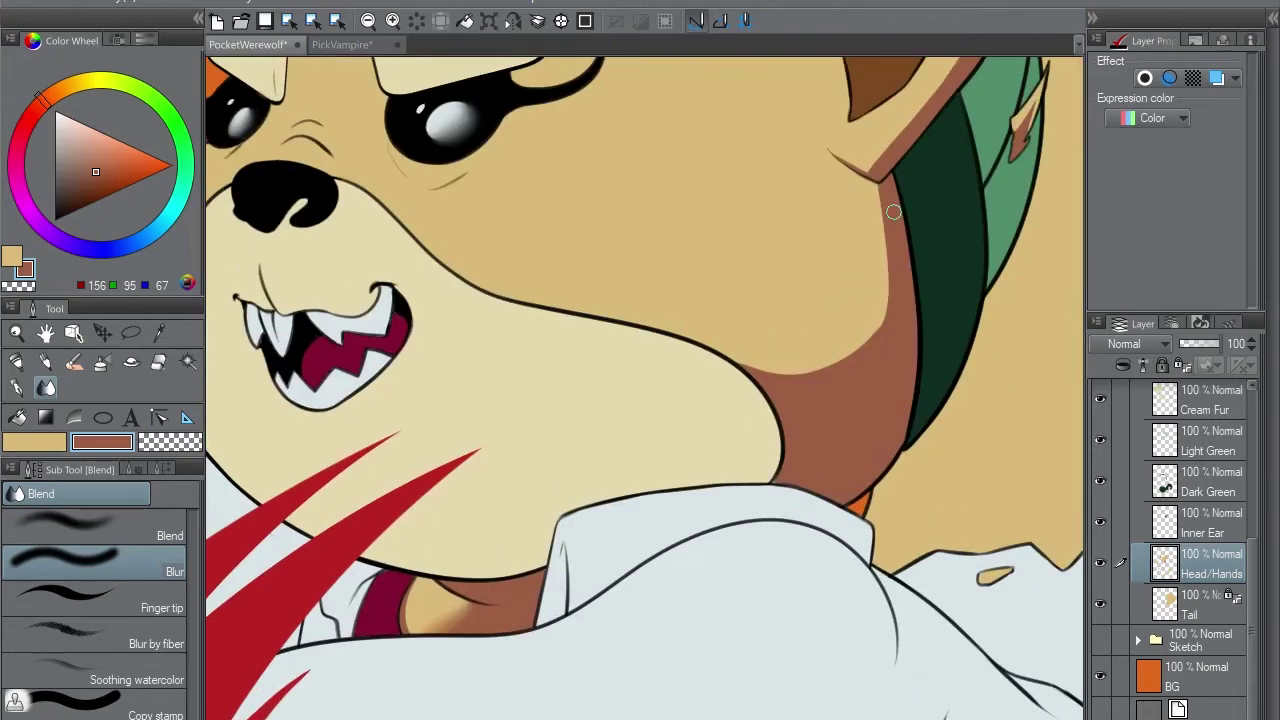
- Consult the PickVampire drawing, and shade PocketWerewolf's exposed belly with a soft reddish-brown gradient and the shirt-tear fur with solid reddish brown
key("e")
left_click(340, 44)
scroll(645, 400, "up", 3)
left_click_drag(640, 360, 485, 704)
left_click(248, 44)
key("p")
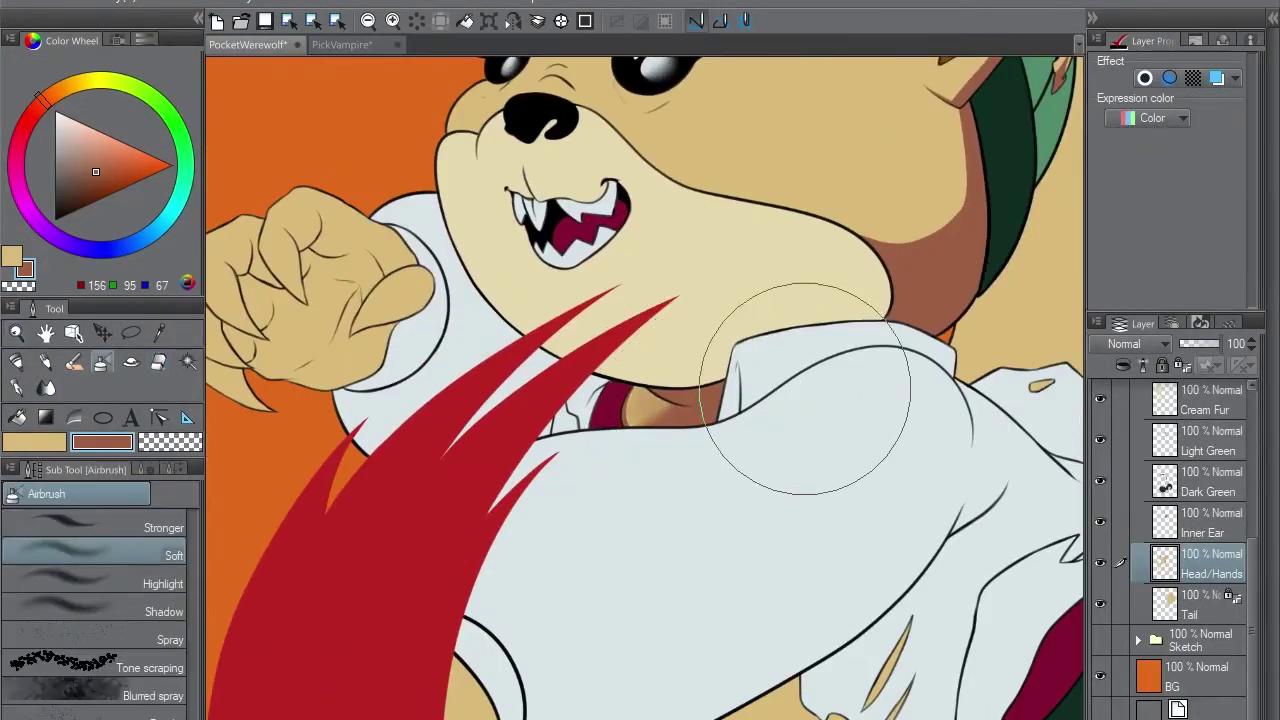
mouse_move(700, 471)
left_mouse_down()
mouse_move(640, 300)
mouse_move(782, 281)
left_mouse_up()
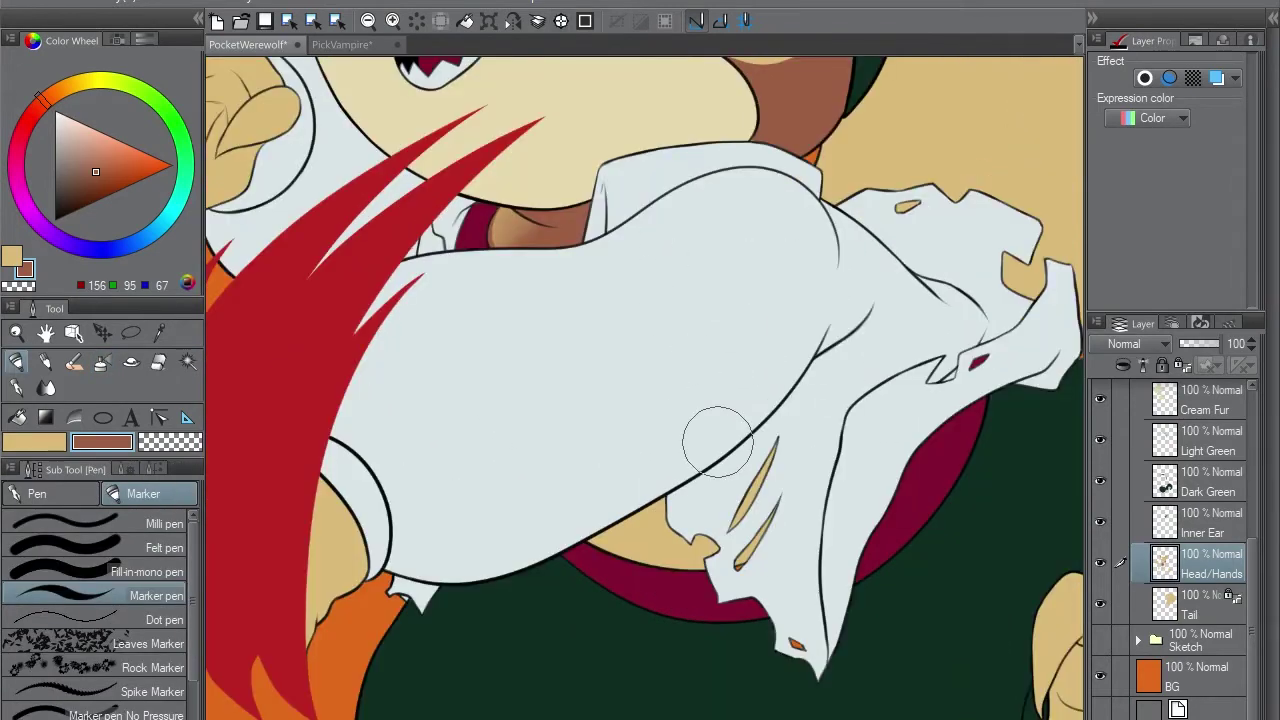
key("ctrl+z")
key("b")
key("p")
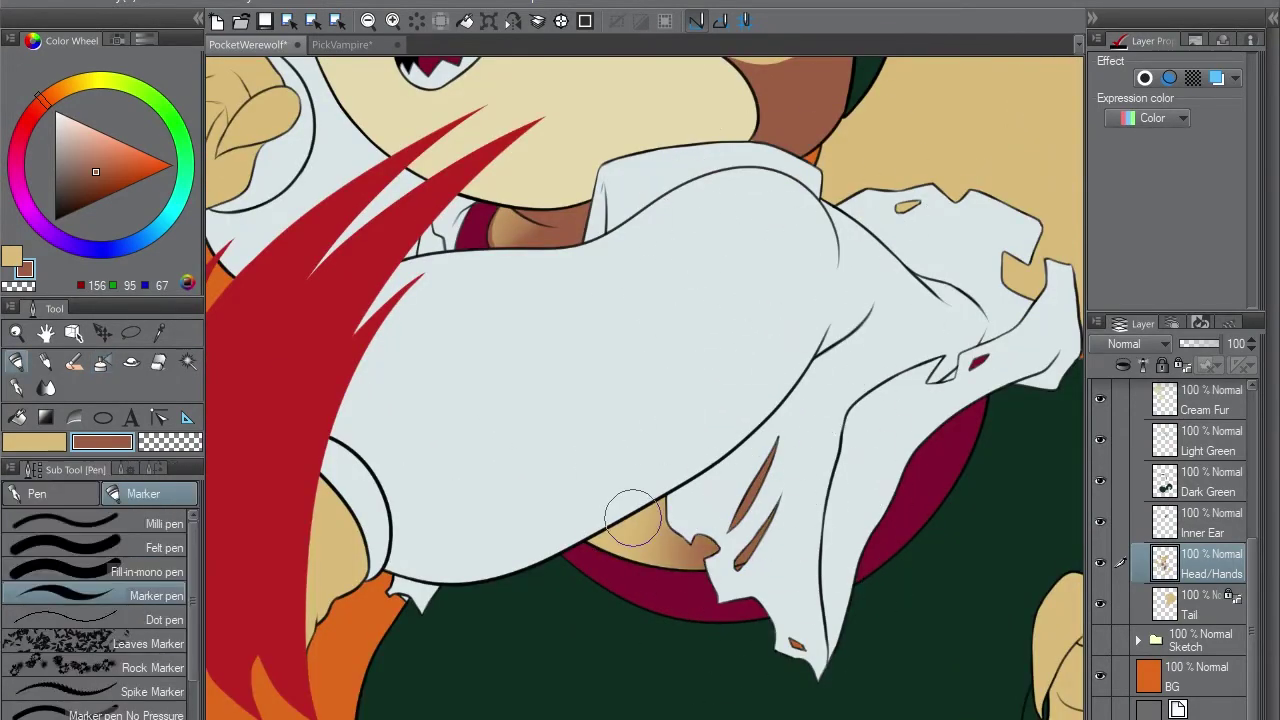
- Add jagged fur strokes to the shadows on the near ear and cheek, and save the drawing
mouse_move(985, 185)
left_mouse_down()
mouse_move(527, 255)
mouse_move(760, 382)
mouse_move(686, 157)
left_mouse_up()
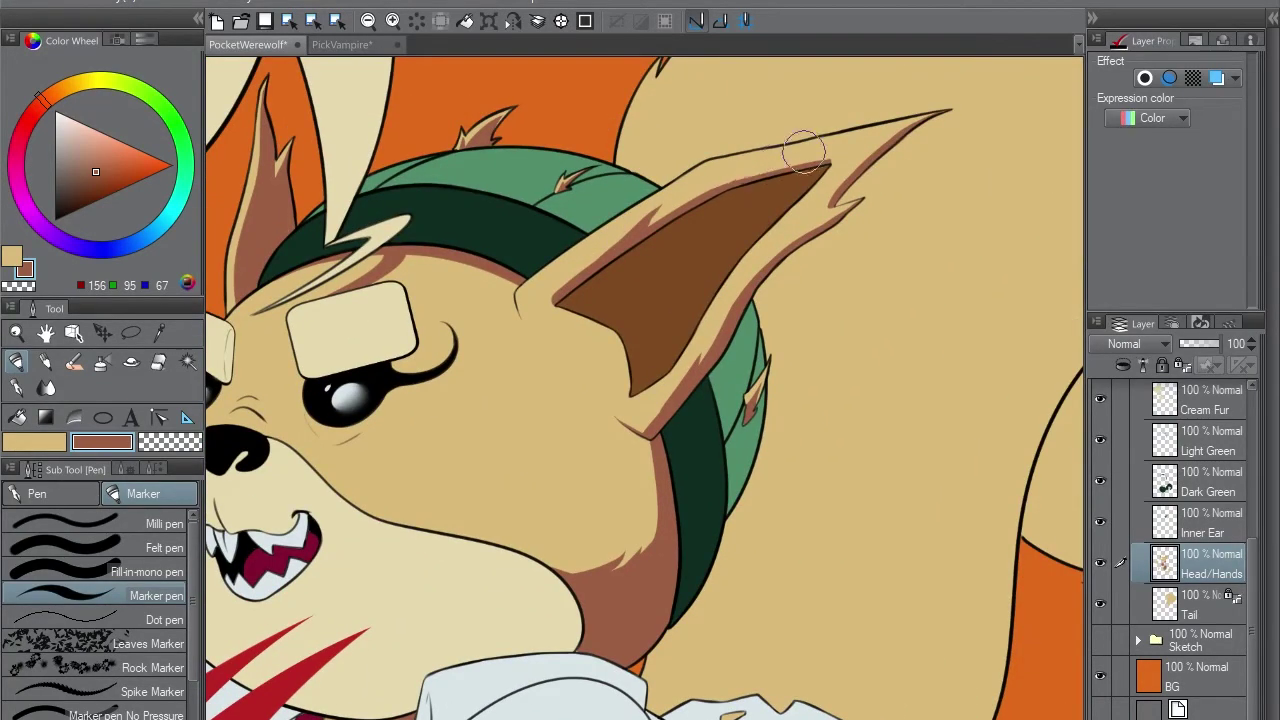
key("x")
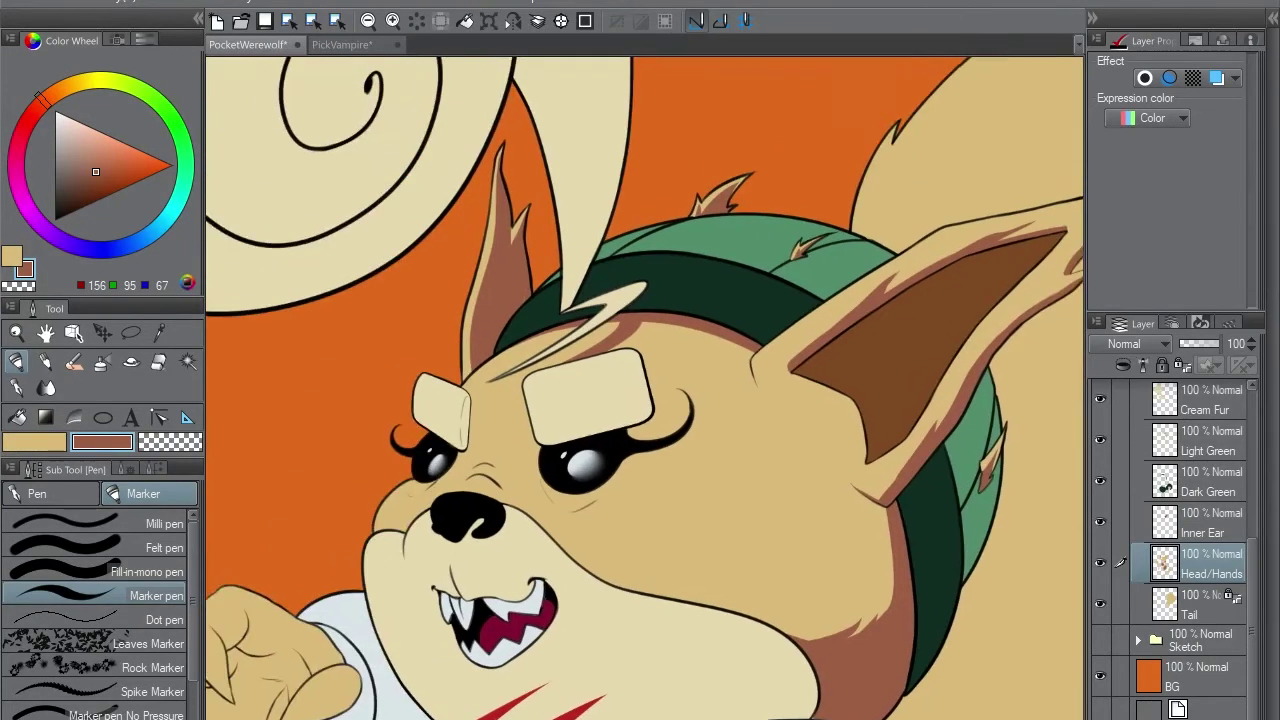
left_click_drag(247, 235, 505, 295)
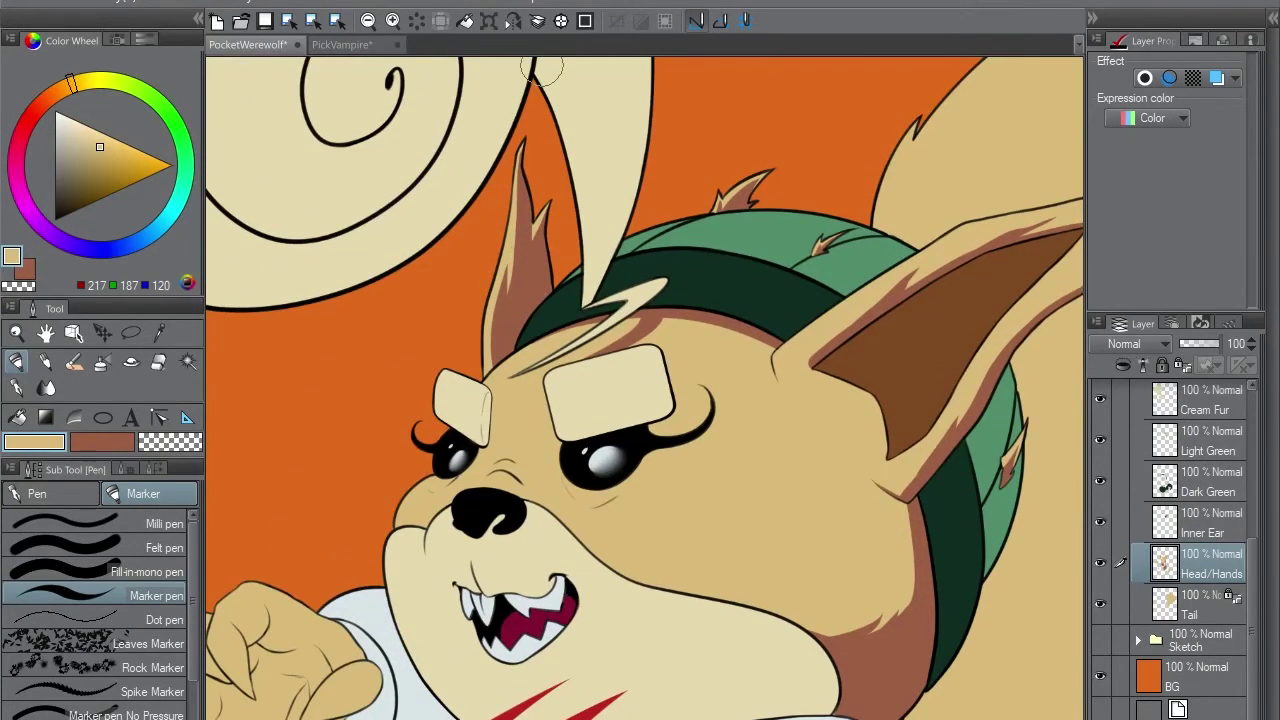
key("x")
scroll(541, 68, "down", 10)
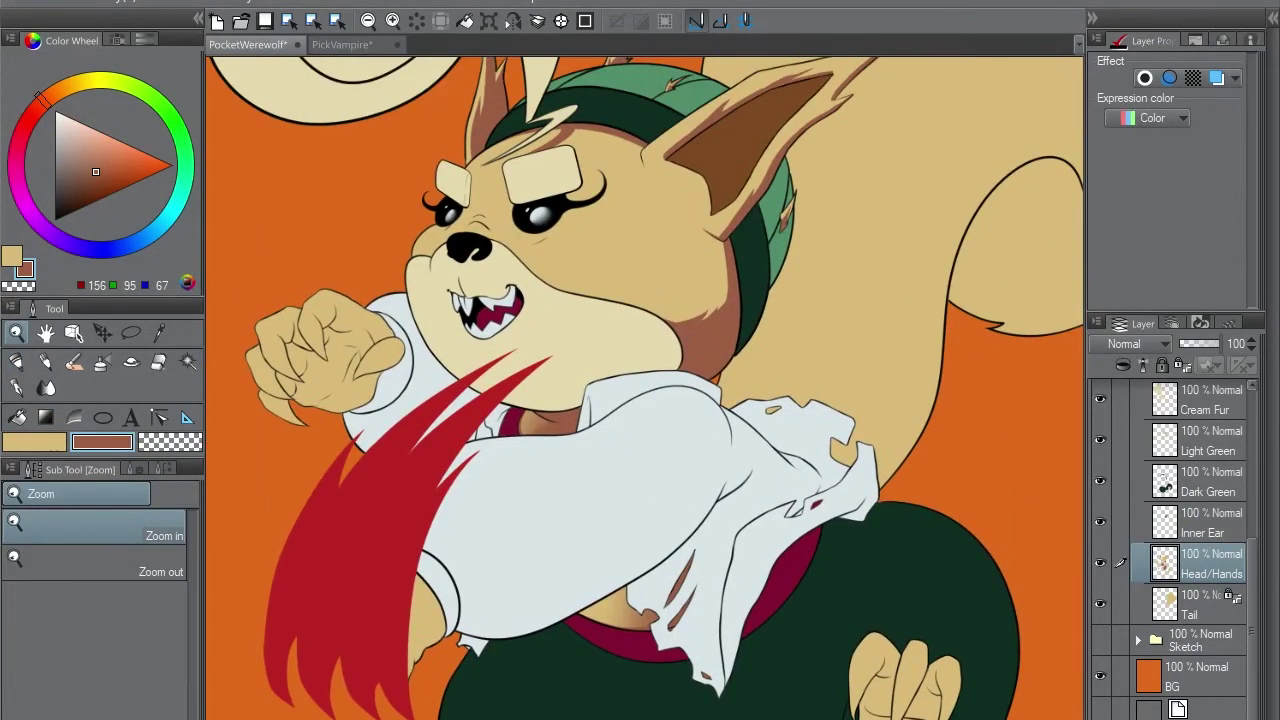
key("ctrl+s")
- Shade the first two clawed toes of the raised foot with reddish brown using the Marker pen on the Head/Hands layer
scroll(1175, 550, "up", 2)
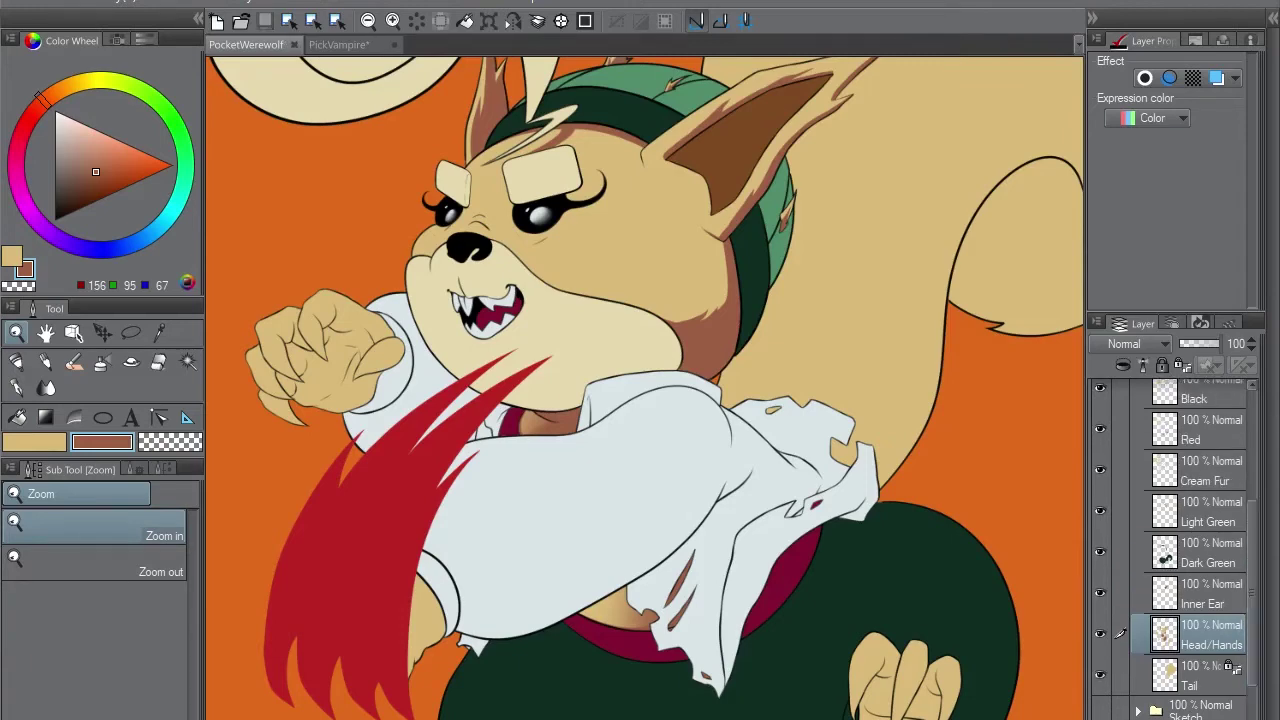
scroll(1175, 550, "up", 1)
scroll(850, 420, "up", 3)
key("p")
mouse_move(878, 305)
left_mouse_down()
mouse_move(830, 447)
mouse_move(808, 305)
mouse_move(828, 355)
left_mouse_up()
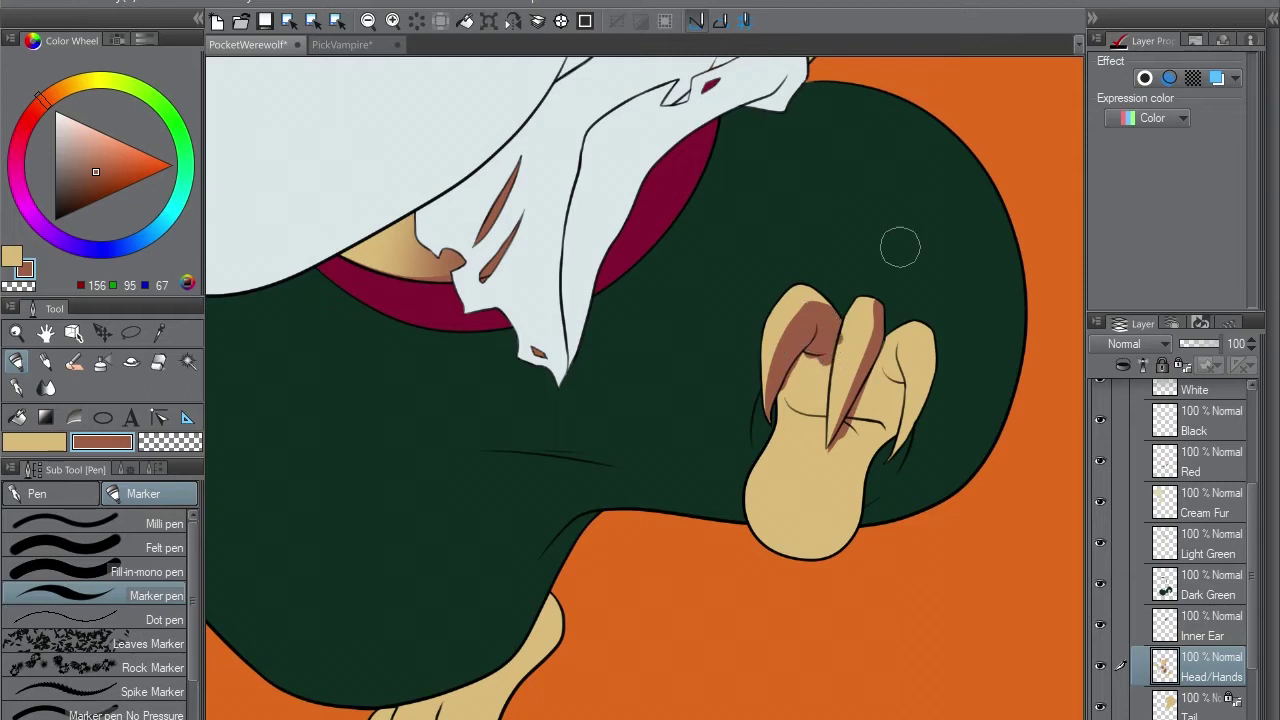
mouse_move(875, 428)
left_mouse_down()
mouse_move(920, 336)
mouse_move(920, 382)
mouse_move(886, 368)
mouse_move(892, 382)
mouse_move(900, 364)
mouse_move(900, 389)
mouse_move(880, 435)
left_mouse_up()
- Shade the raised foot's third toe and the far side of its sole with reddish brown, trimming the edges in tan
key("x")
key("x")
mouse_move(795, 541)
left_mouse_down()
mouse_move(834, 452)
mouse_move(820, 545)
left_mouse_up()
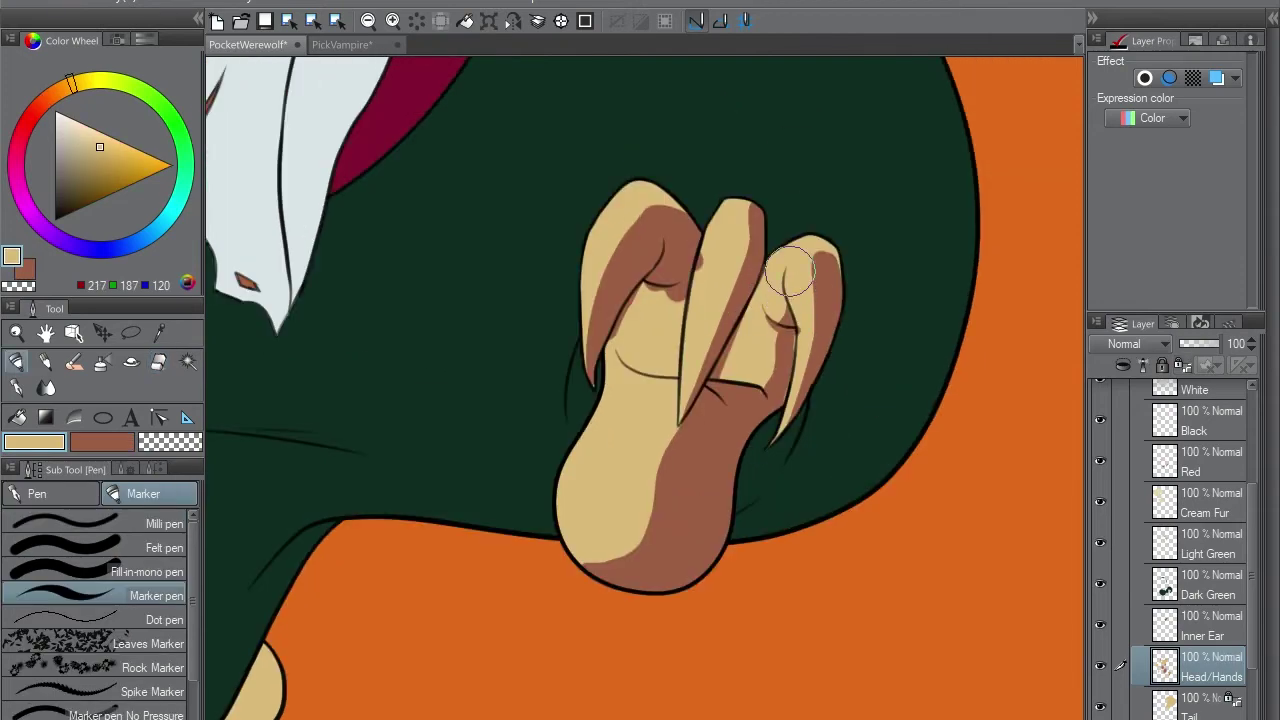
key("x")
key("x")
key("x")
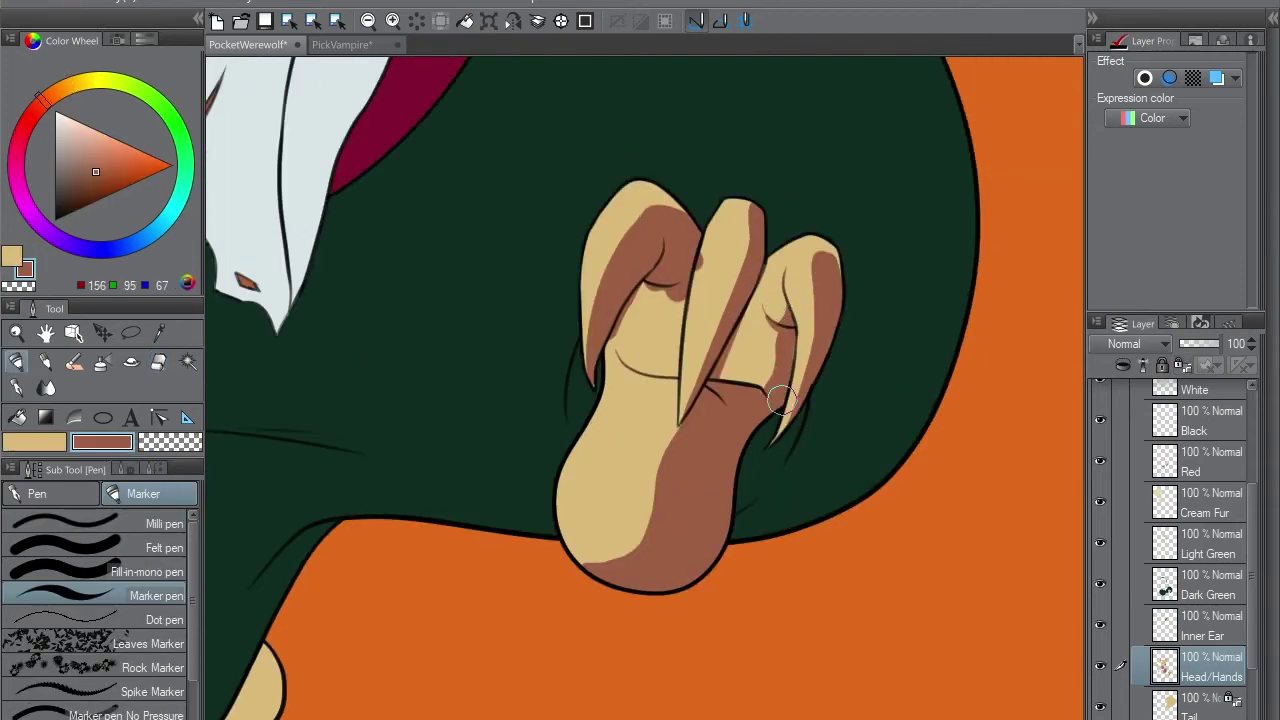
key("x")
key("x")
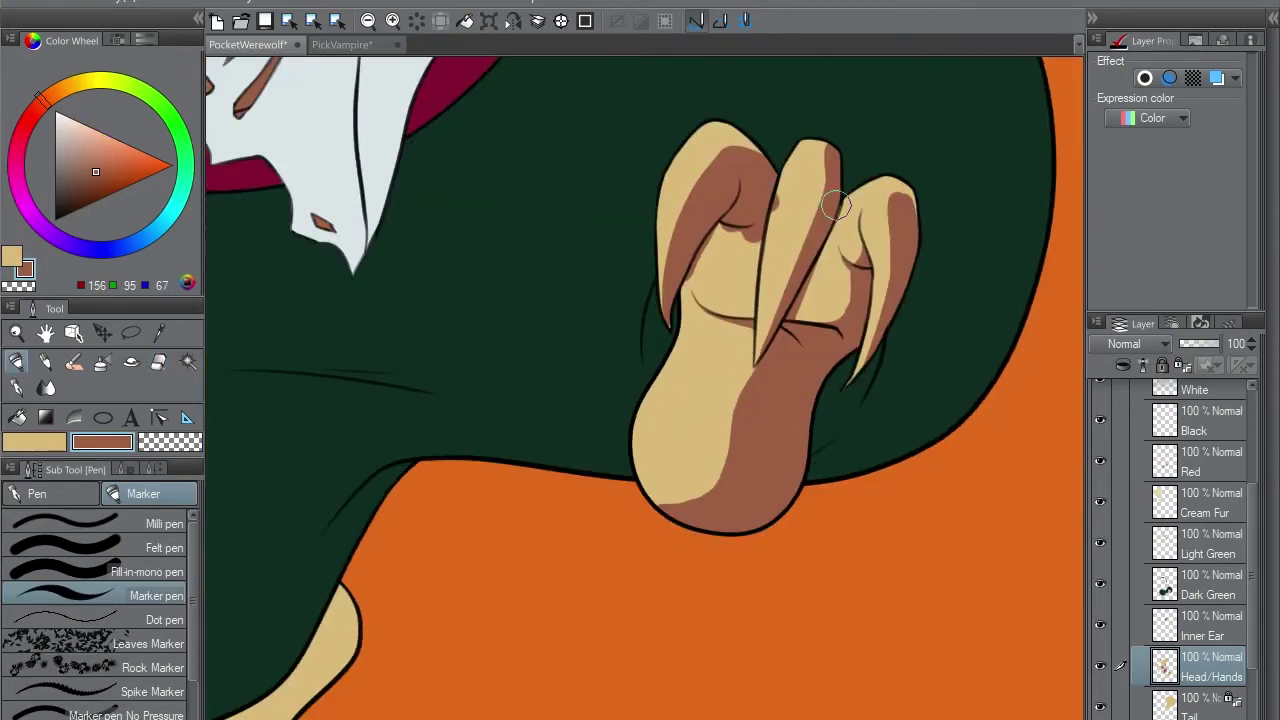
- Rotate the canvas to smooth the curved shadow edge along the raised foot's sole and heel
left_click_drag(754, 330, 749, 377)
left_click_drag(714, 486, 726, 450)
key("r")
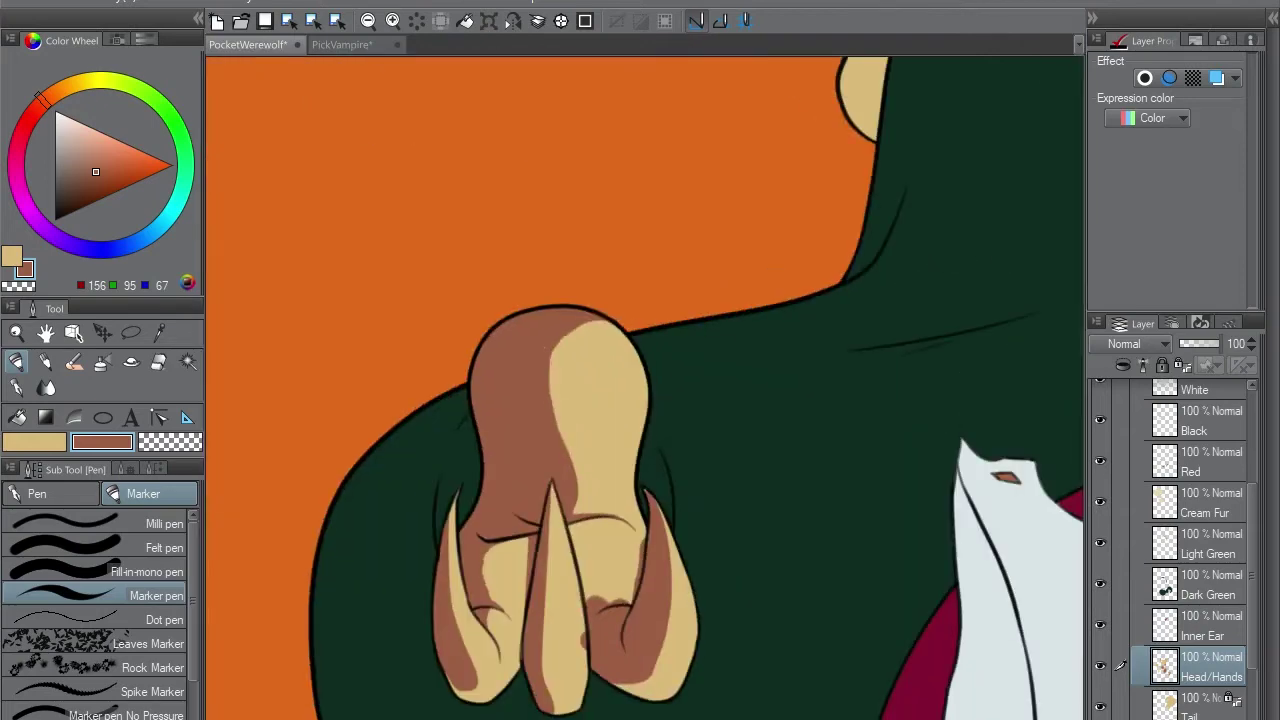
left_click_drag(562, 450, 538, 348)
left_click_drag(572, 500, 562, 412)
key("r")
key("x")
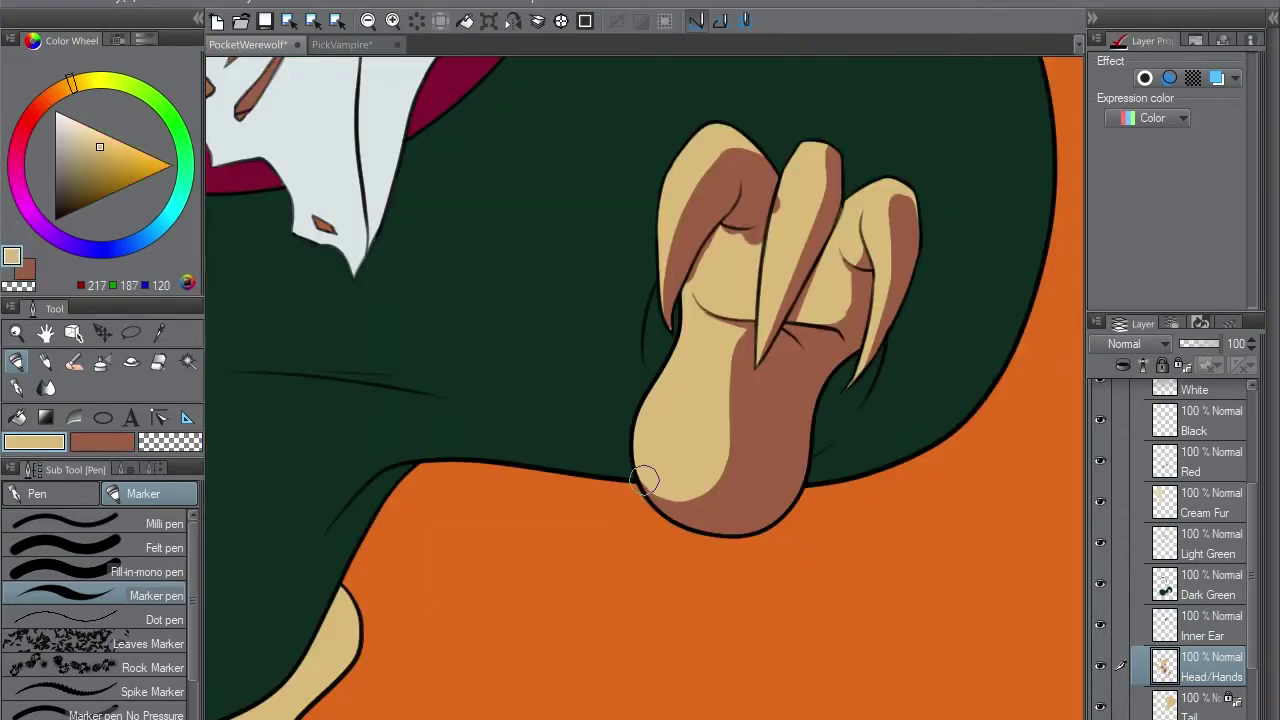
- Outline the shadow area on the lower foot's largest toe and fill it with reddish brown up to the heel
scroll(643, 481, "down", 5)
scroll(643, 481, "left", 6)
key("x")
left_click_drag(546, 500, 588, 632)
left_click_drag(538, 525, 580, 630)
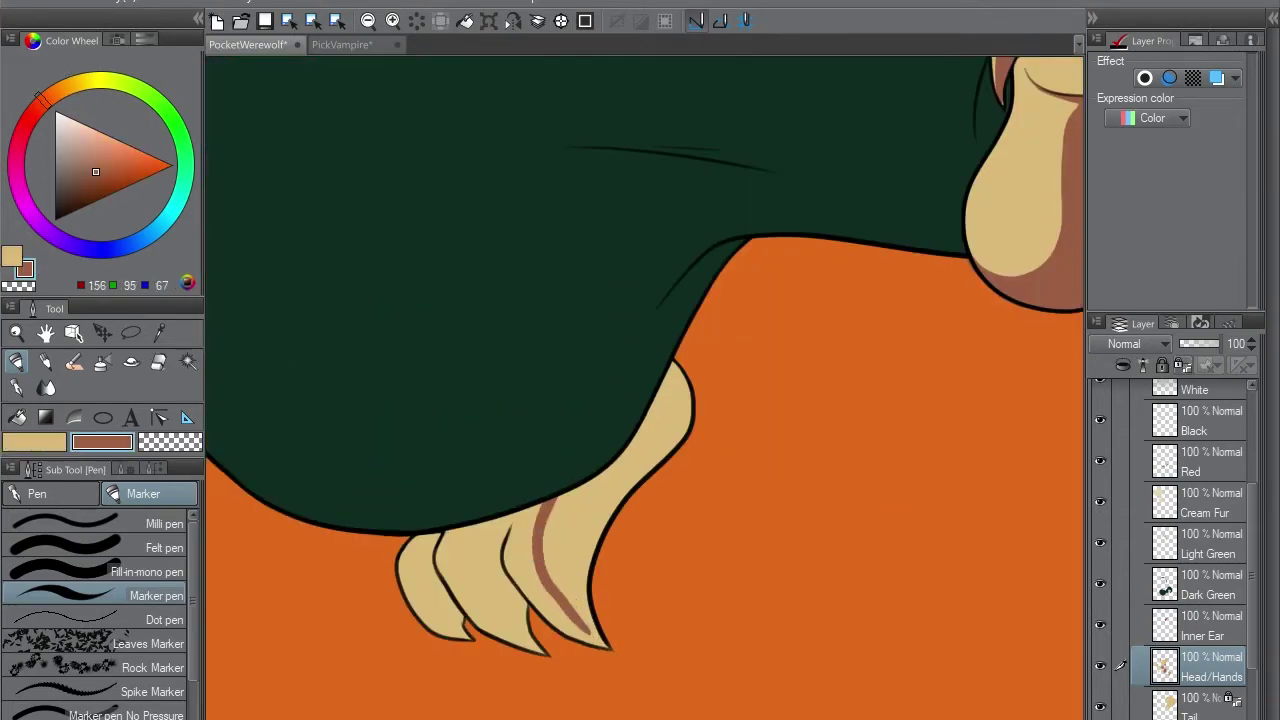
scroll(643, 400, "up", 4)
mouse_move(455, 552)
left_mouse_down()
mouse_move(462, 442)
mouse_move(407, 430)
mouse_move(465, 400)
left_mouse_up()
key("g")
left_click(560, 430)
- Shade the lower foot's middle and smallest toes with reddish brown, keeping a tan highlight along their front edges
key("p")
key("x")
key("x")
scroll(657, 251, "left", 4)
key("x")
key("x")
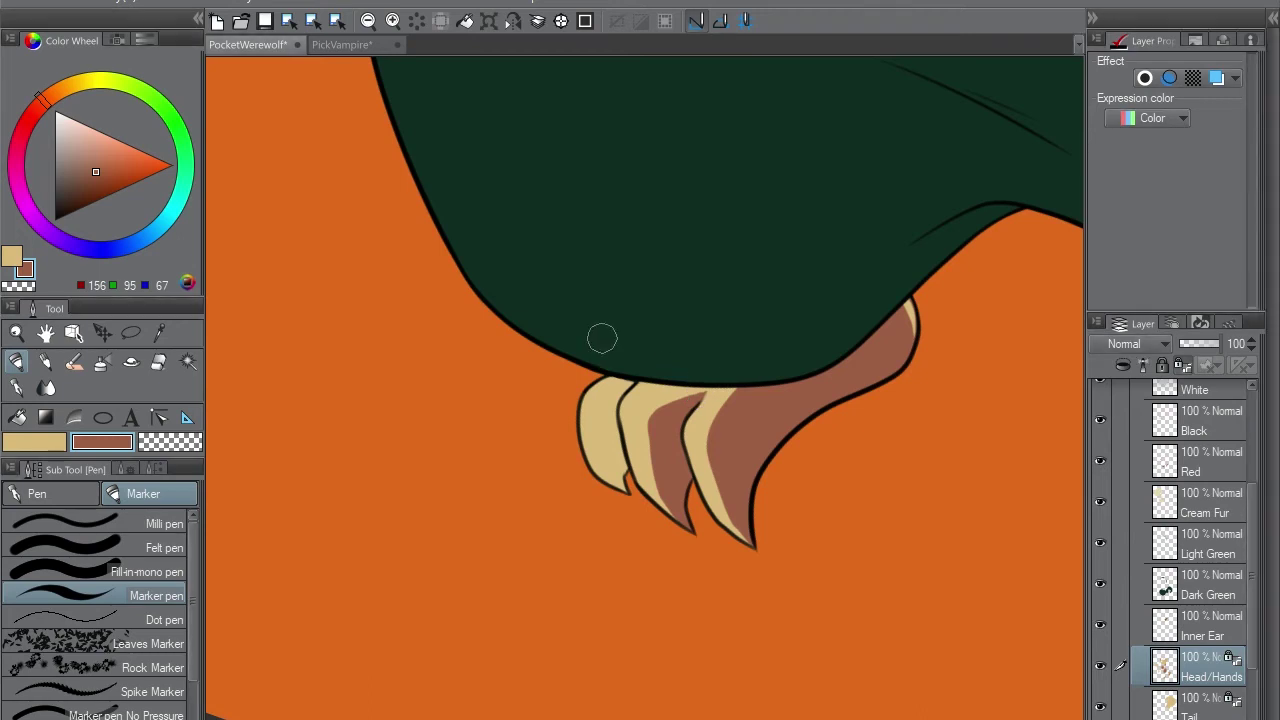
mouse_move(630, 385)
left_mouse_down()
mouse_move(607, 451)
mouse_move(613, 411)
left_mouse_up()
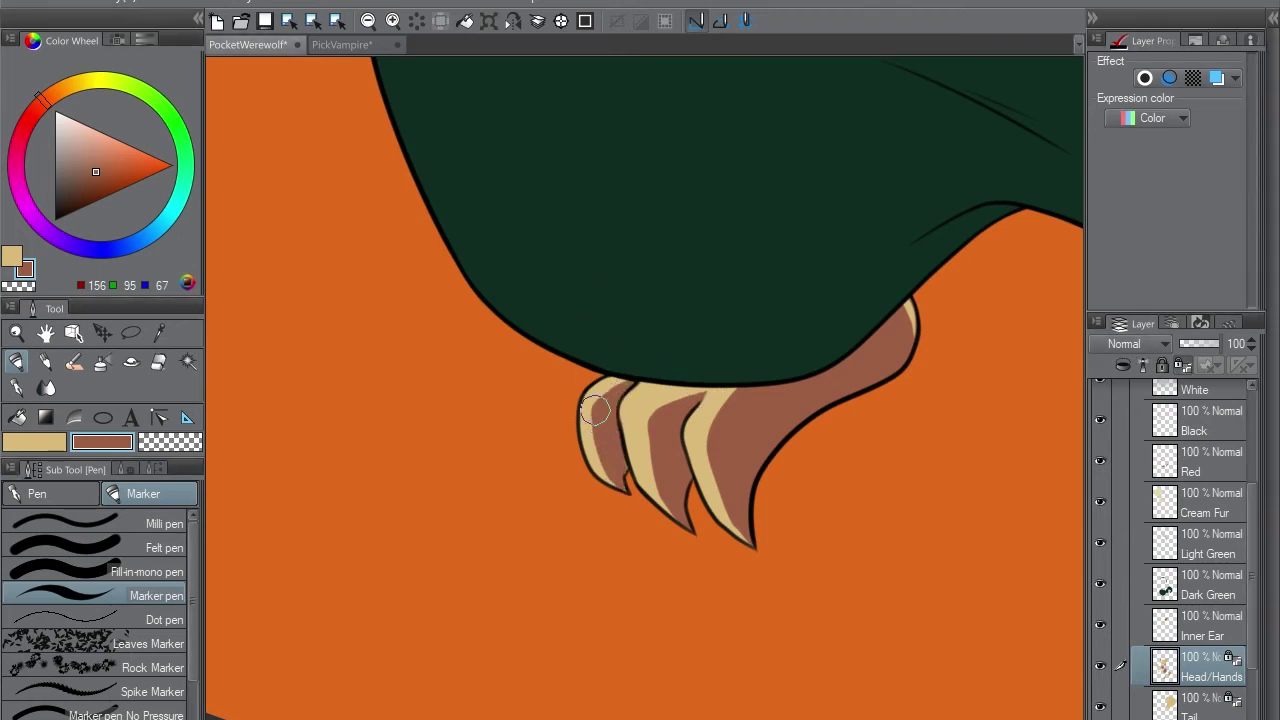
- Extend the reddish-brown shadow across the raised foot's third toe and paint over the stray spot on the middle claw in tan
key("x")
scroll(698, 318, "right", 6)
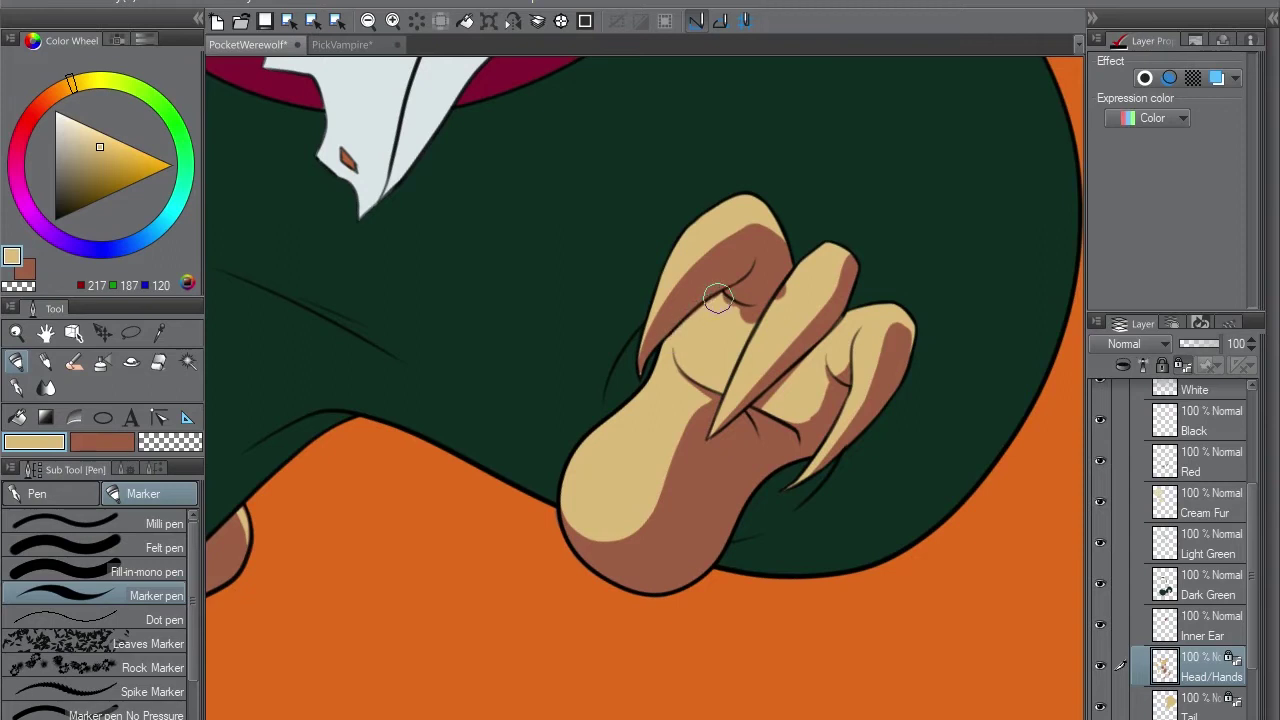
key("x")
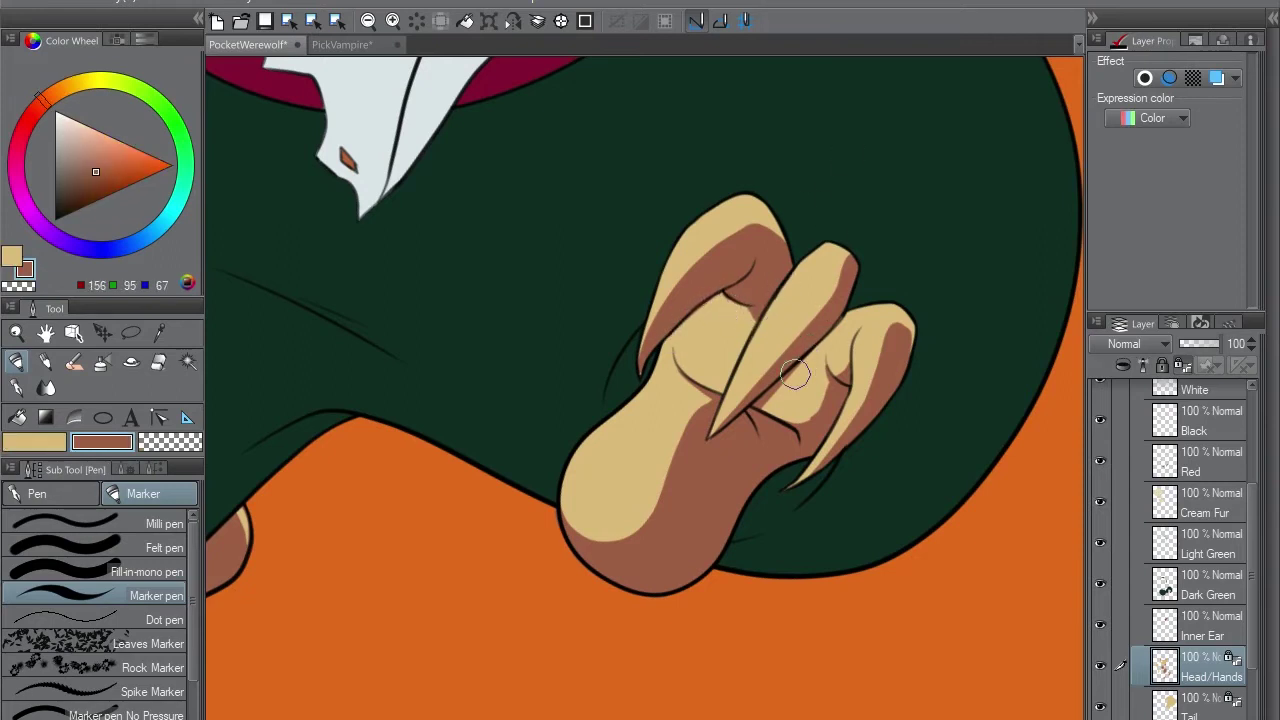
mouse_move(797, 424)
left_mouse_down()
mouse_move(809, 385)
mouse_move(785, 445)
mouse_move(859, 313)
left_mouse_up()
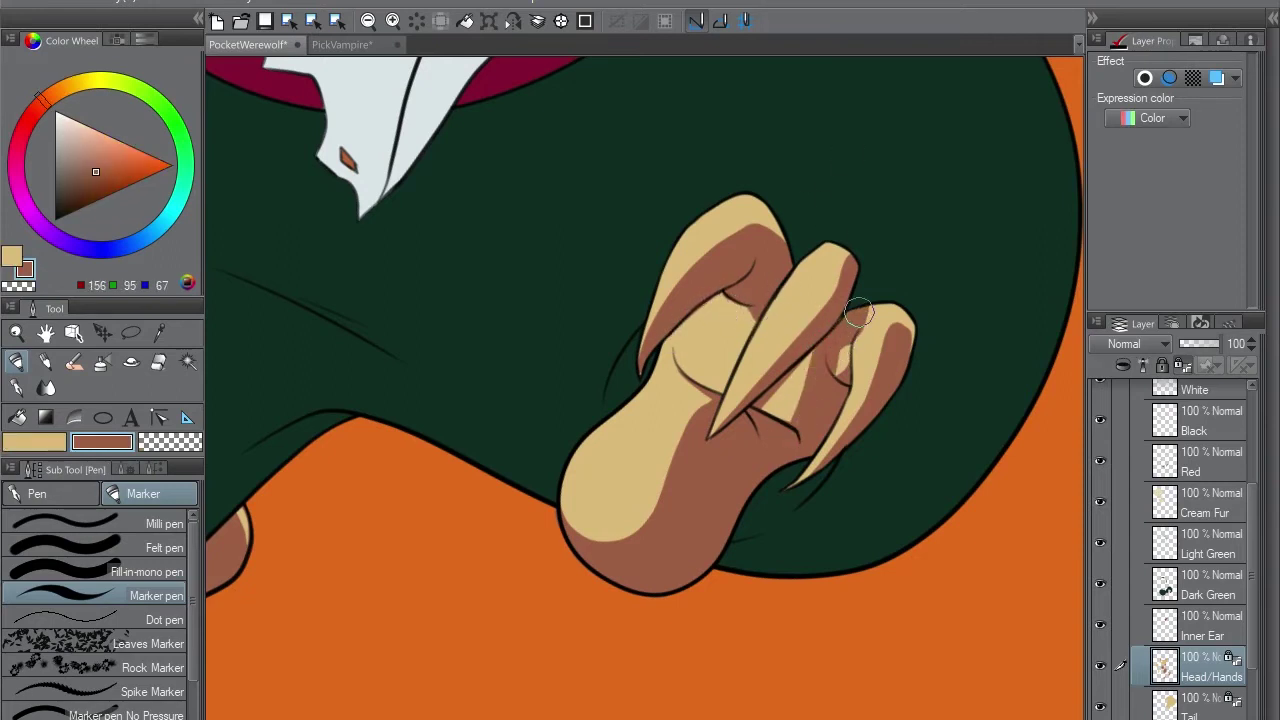
key("x")
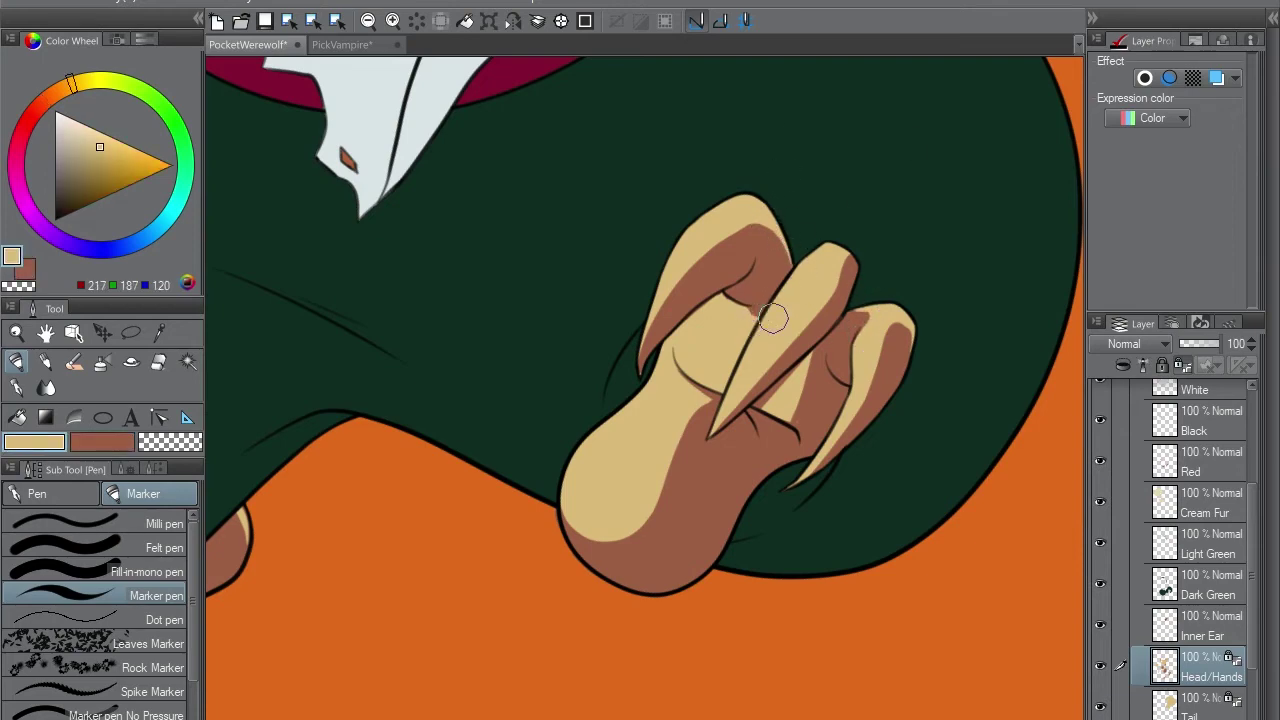
- Go over the shading on both feet for missed spots, and save the drawing
scroll(773, 318, "down", 5)
scroll(752, 455, "up", 5)
key("x")
key("e")
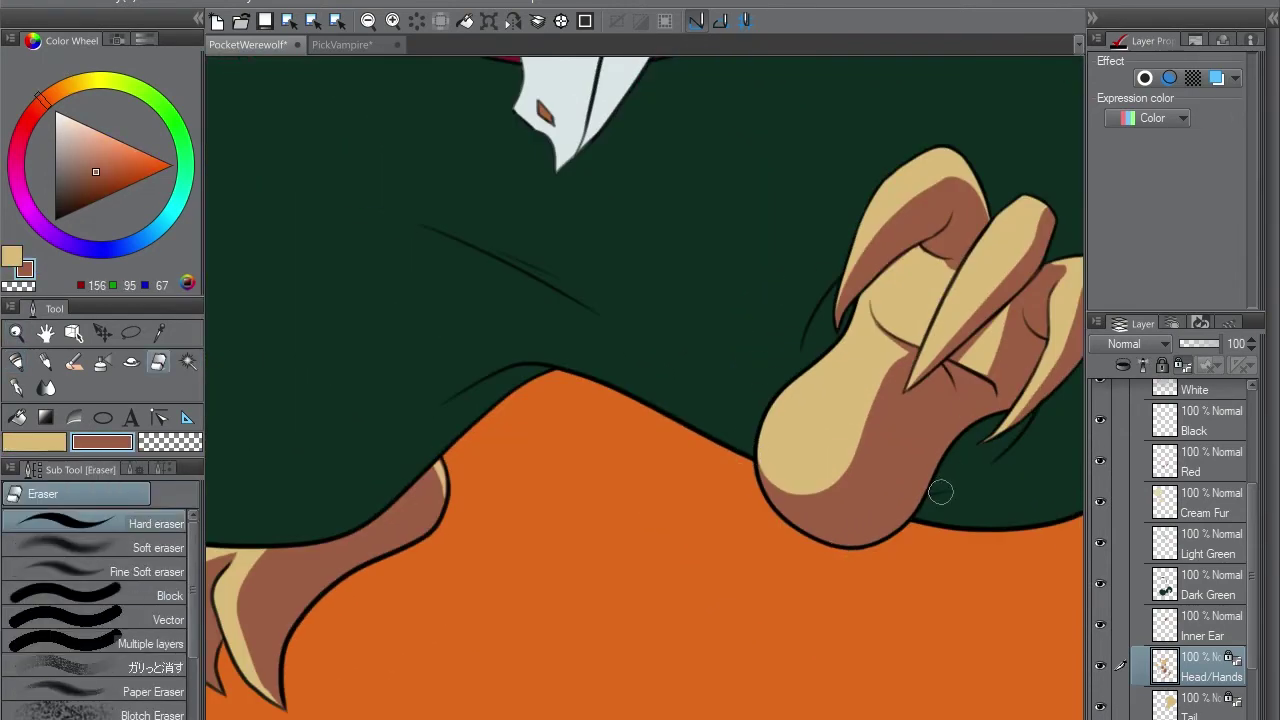
scroll(940, 492, "down", 4)
scroll(600, 300, "up", 6)
key("p")
mouse_move(565, 600)
left_mouse_down()
mouse_move(607, 518)
mouse_move(598, 474)
mouse_move(536, 677)
left_mouse_up()
key("ctrl+s")
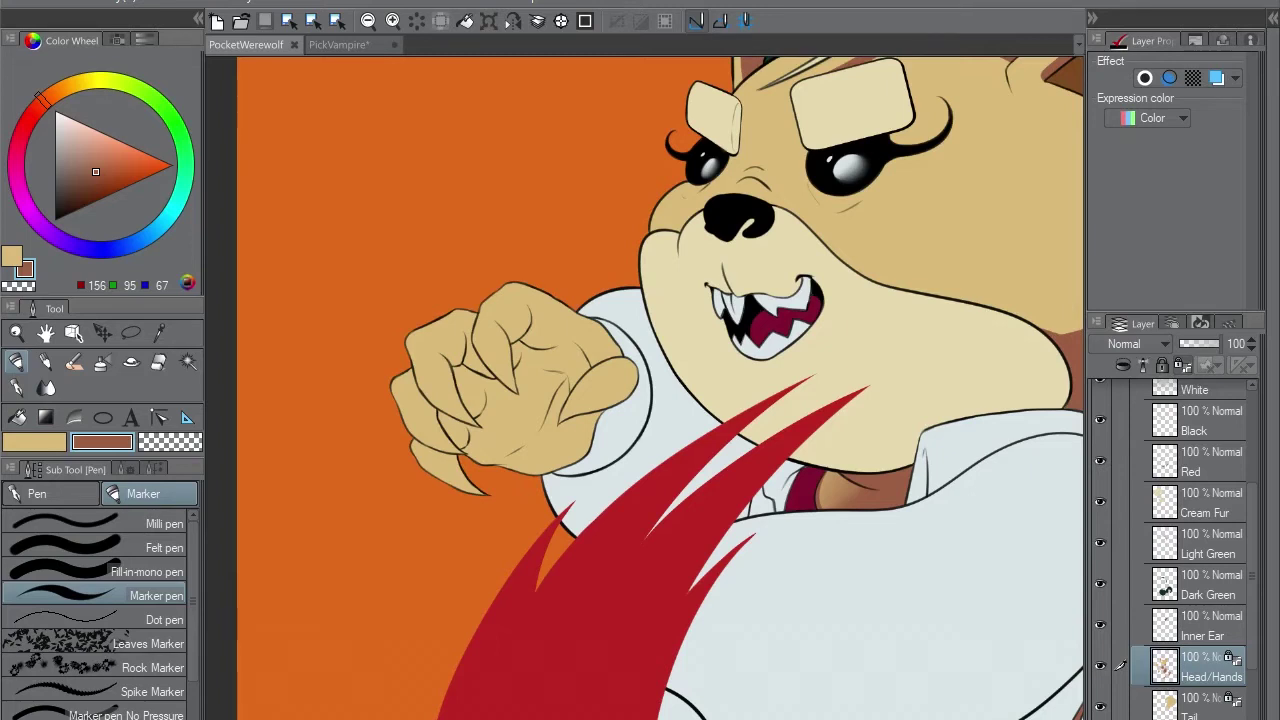
- Shade the underside of the raised hand's thumb and begin the index finger's inner shadow in reddish brown
scroll(640, 390, "down", 2)
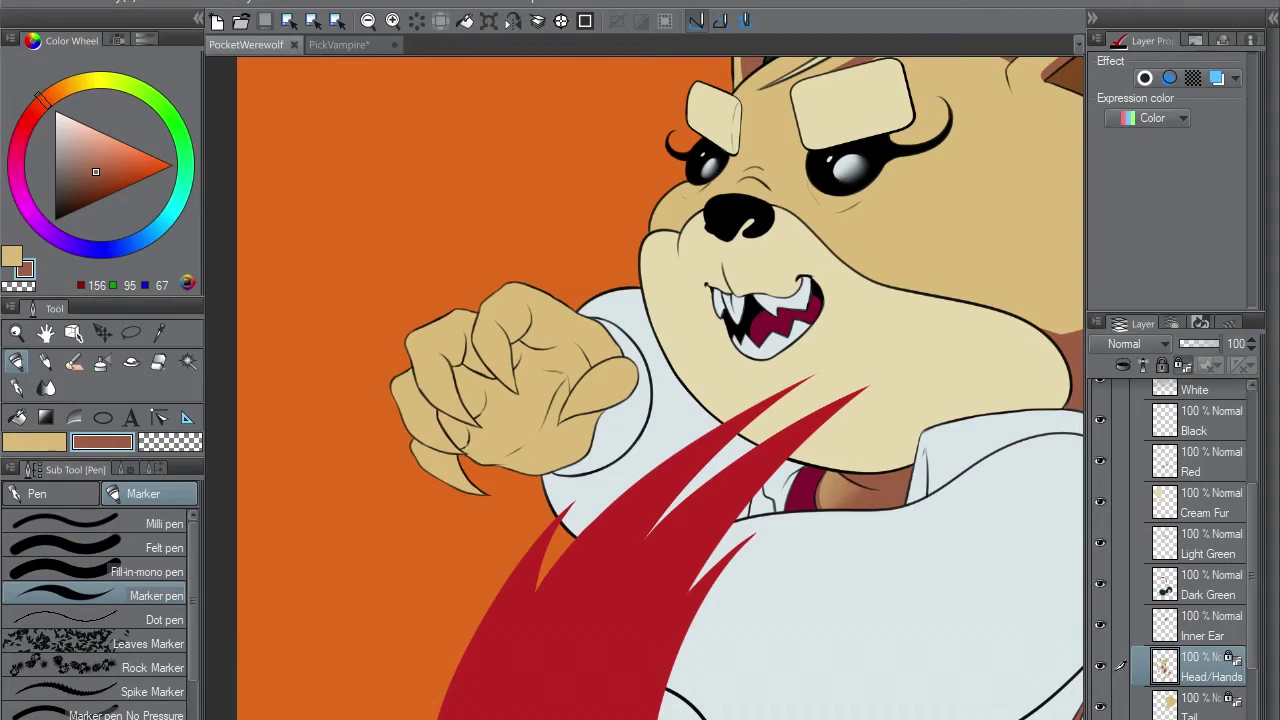
left_click_drag(620, 402, 728, 346)
scroll(657, 378, "up", 2)
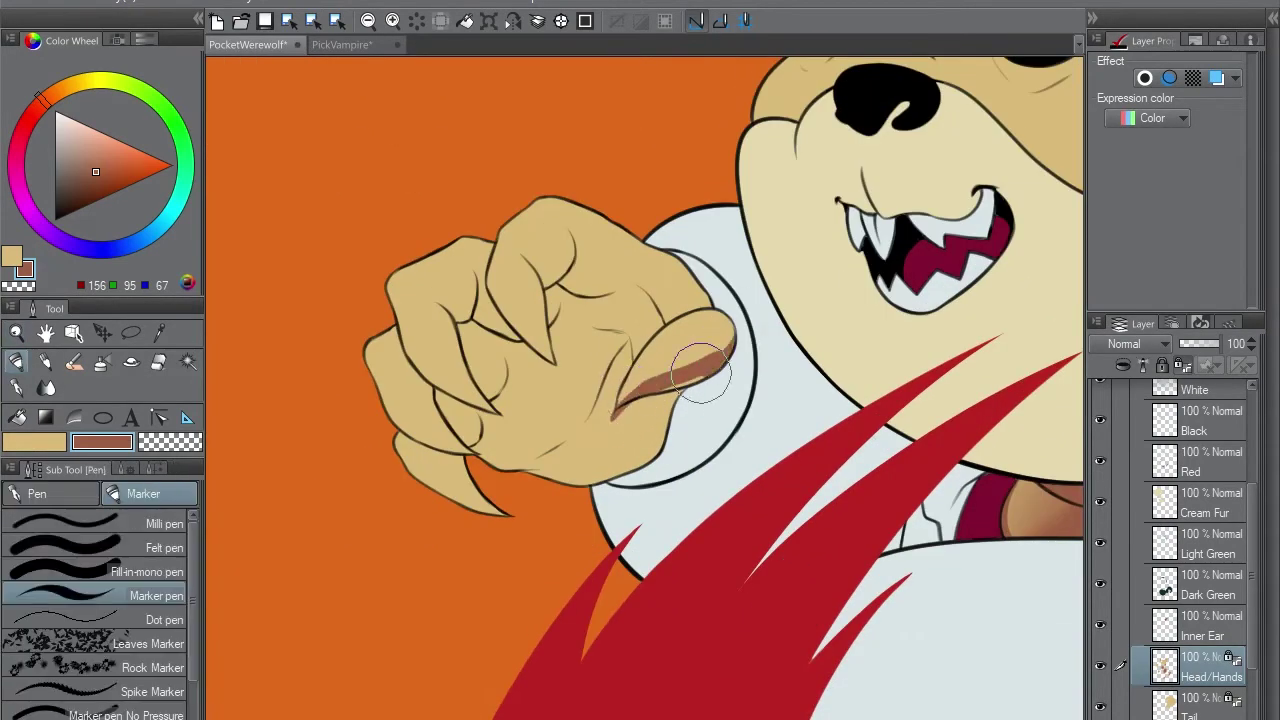
mouse_move(522, 262)
left_mouse_down()
mouse_move(558, 366)
mouse_move(566, 242)
mouse_move(536, 340)
mouse_move(538, 318)
mouse_move(556, 340)
left_mouse_up()
key("x")
key("x")
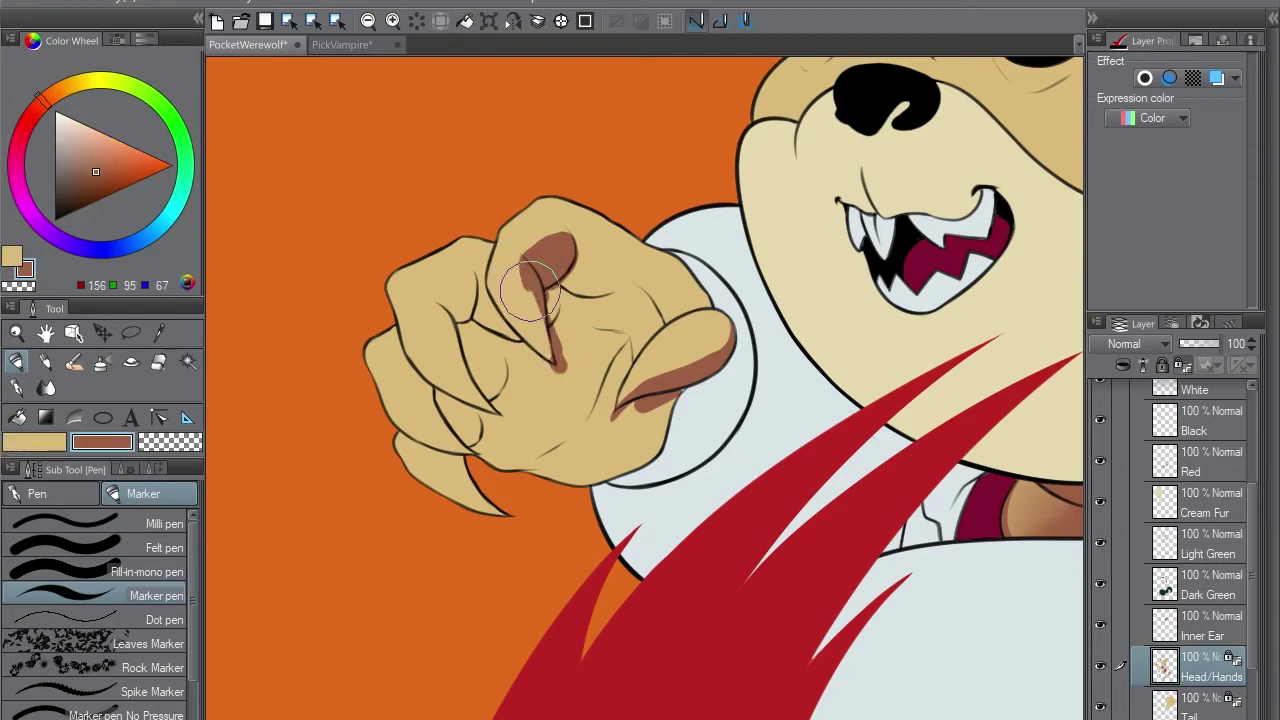
- Fill the palm and the inner sides of the index and middle fingers with reddish brown, leaving their outer edges tan
left_click_drag(430, 300, 500, 412)
left_click_drag(526, 258, 556, 345)
left_click_drag(540, 285, 570, 235)
key("x")
mouse_move(530, 280)
left_mouse_down()
mouse_move(565, 215)
mouse_move(608, 274)
mouse_move(700, 300)
mouse_move(600, 330)
mouse_move(620, 420)
mouse_move(677, 386)
mouse_move(465, 333)
mouse_move(440, 290)
mouse_move(536, 362)
mouse_move(580, 428)
left_mouse_up()
key("x")
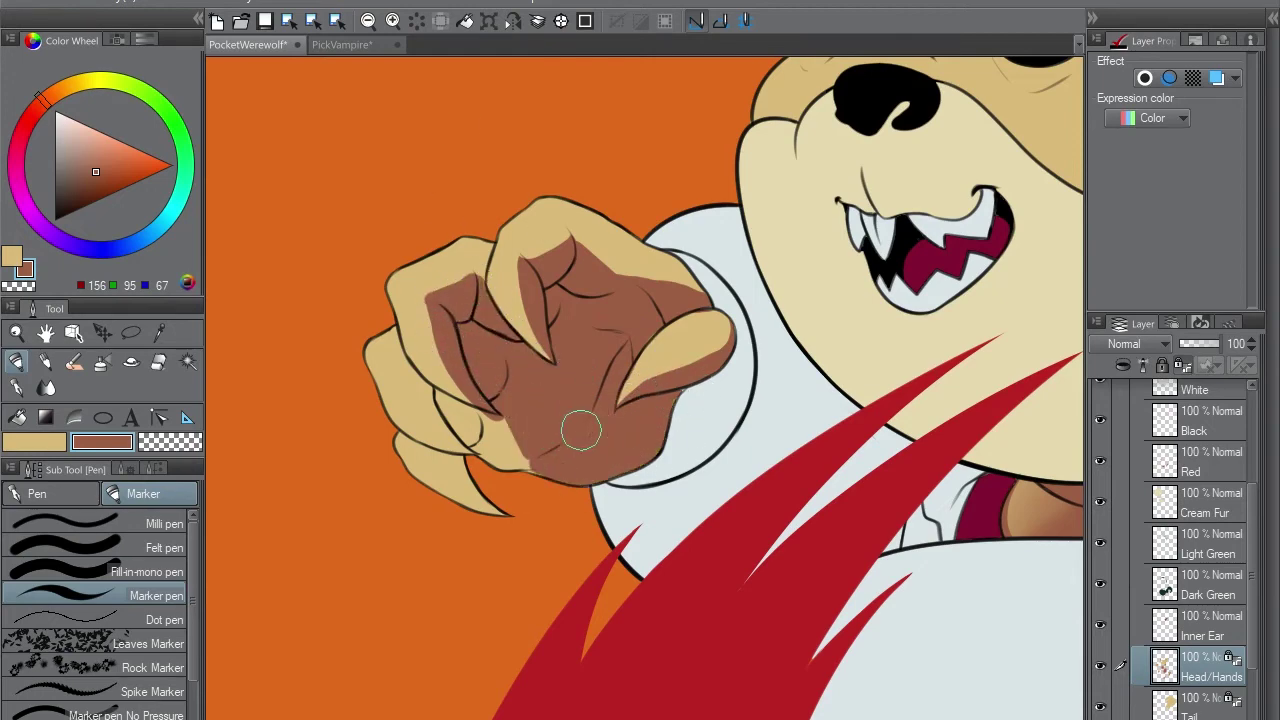
- Shade the inside of the raised hand's third finger and the area beneath its claw in reddish brown
key("asciicircum")
left_click_drag(610, 310, 640, 255)
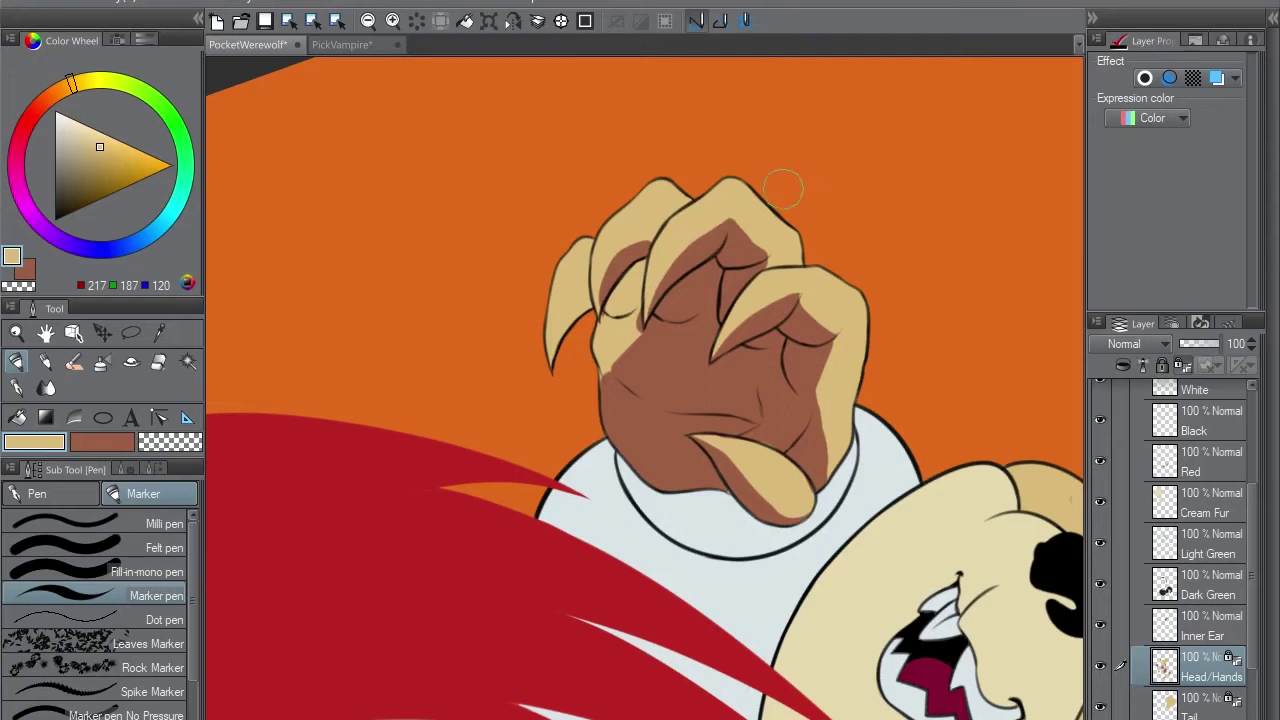
key("h")
key("x")
key("x")
key("x")
left_click_drag(700, 314, 703, 320)
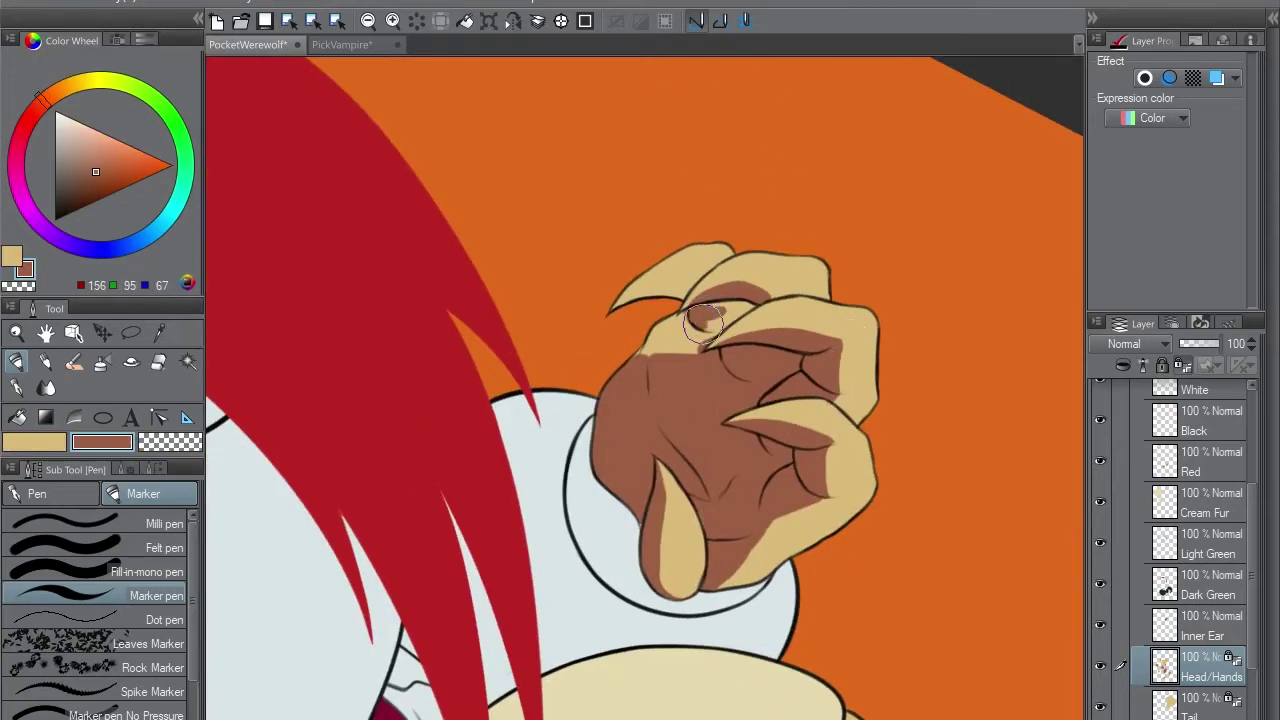
key("h")
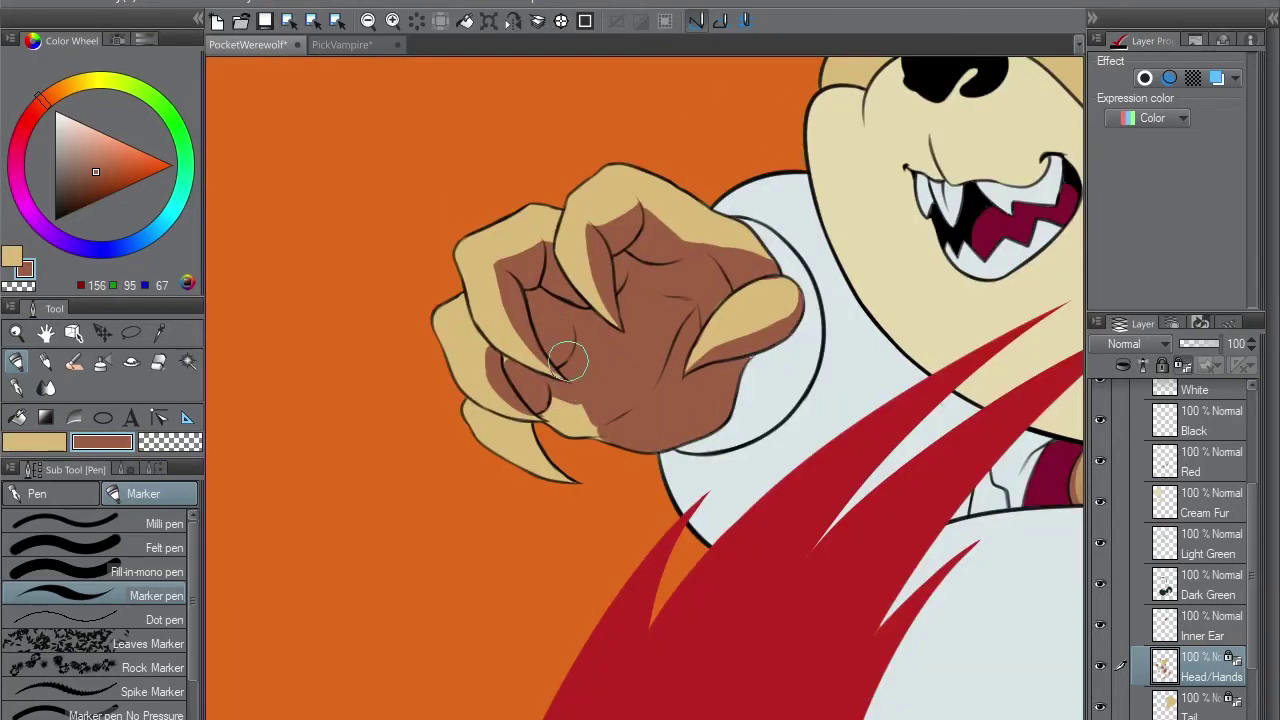
- Extend the palm's reddish-brown shadow towards the outer edge of the hand, keeping a thin tan rim
key("x")
key("h")
mouse_move(545, 405)
left_mouse_down()
mouse_move(560, 425)
mouse_move(612, 432)
left_mouse_up()
key("x")
key("x")
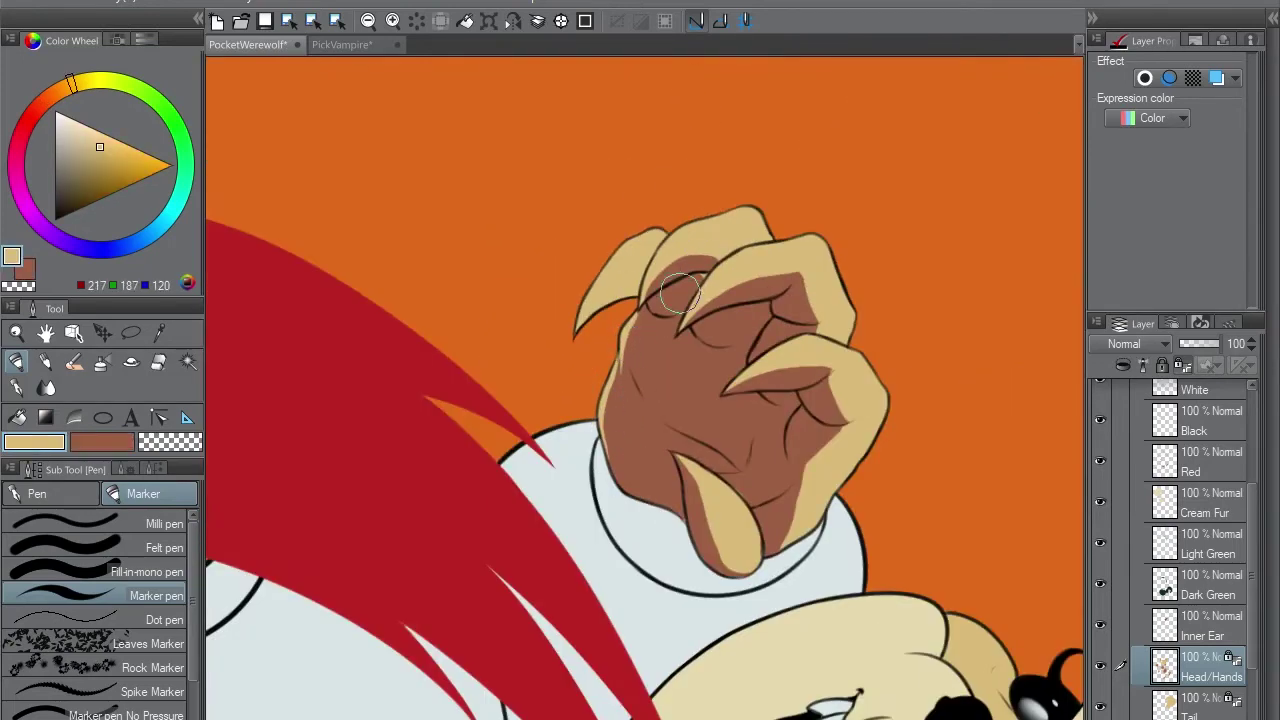
- Shade the inner side of the smallest finger down to its claw in reddish brown
key("x")
key("x")
mouse_move(617, 279)
left_mouse_down()
mouse_move(638, 264)
mouse_move(737, 258)
left_mouse_up()
key("x")
key("x")
key("x")
key("x")
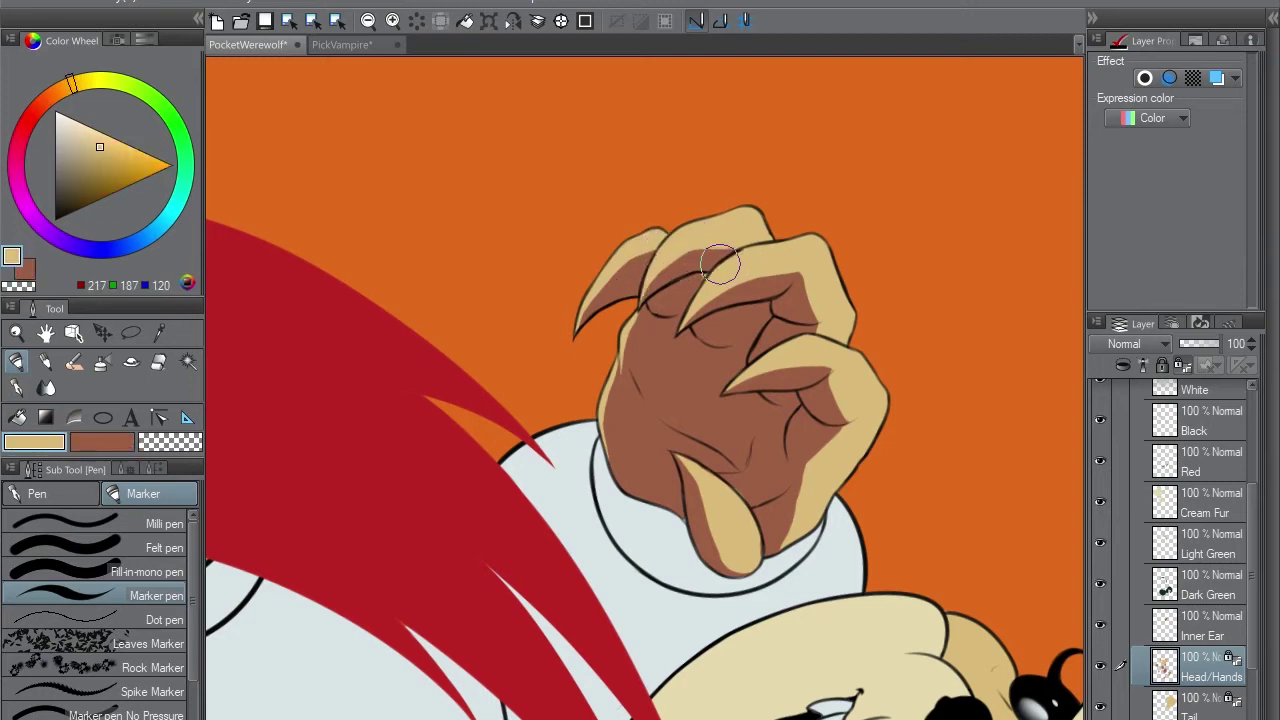
key("ctrl+@")
key("x")
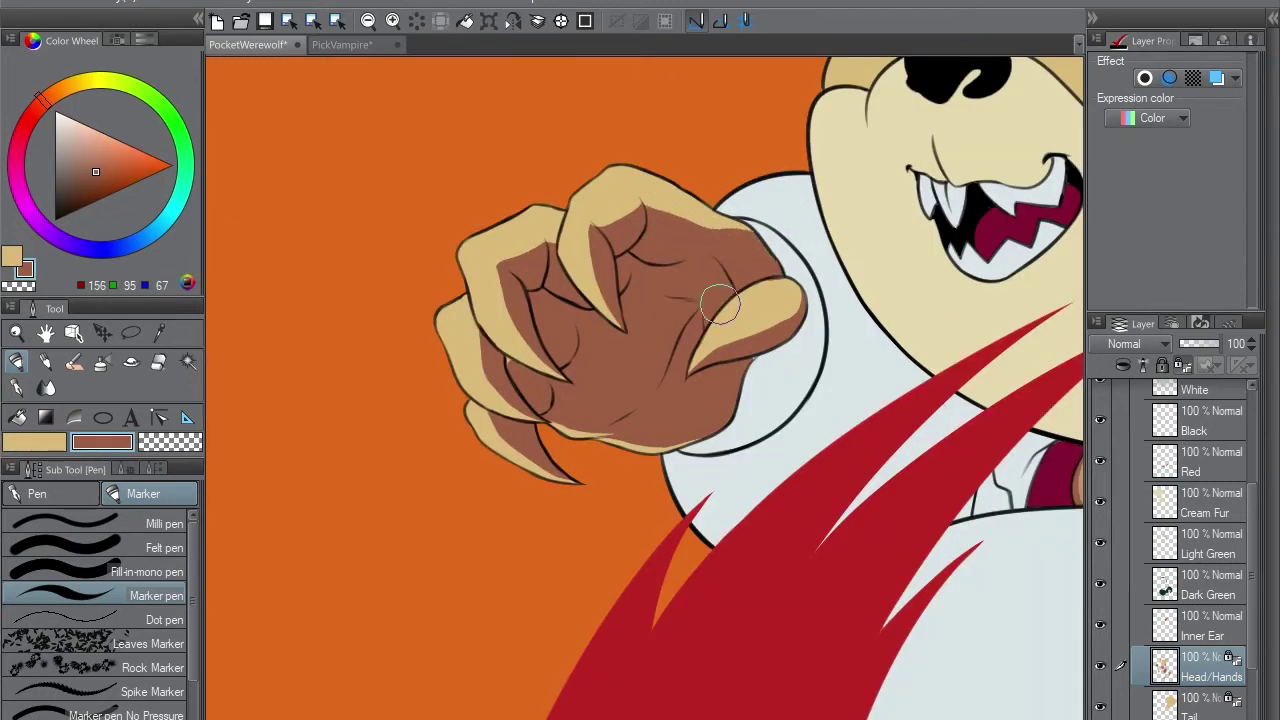
- Shade the wrinkles on the nose bridge, just above the nose, in reddish brown on the Head/Hands layer
key("x")
key("x")
left_click(759, 354, "ctrl+shift")
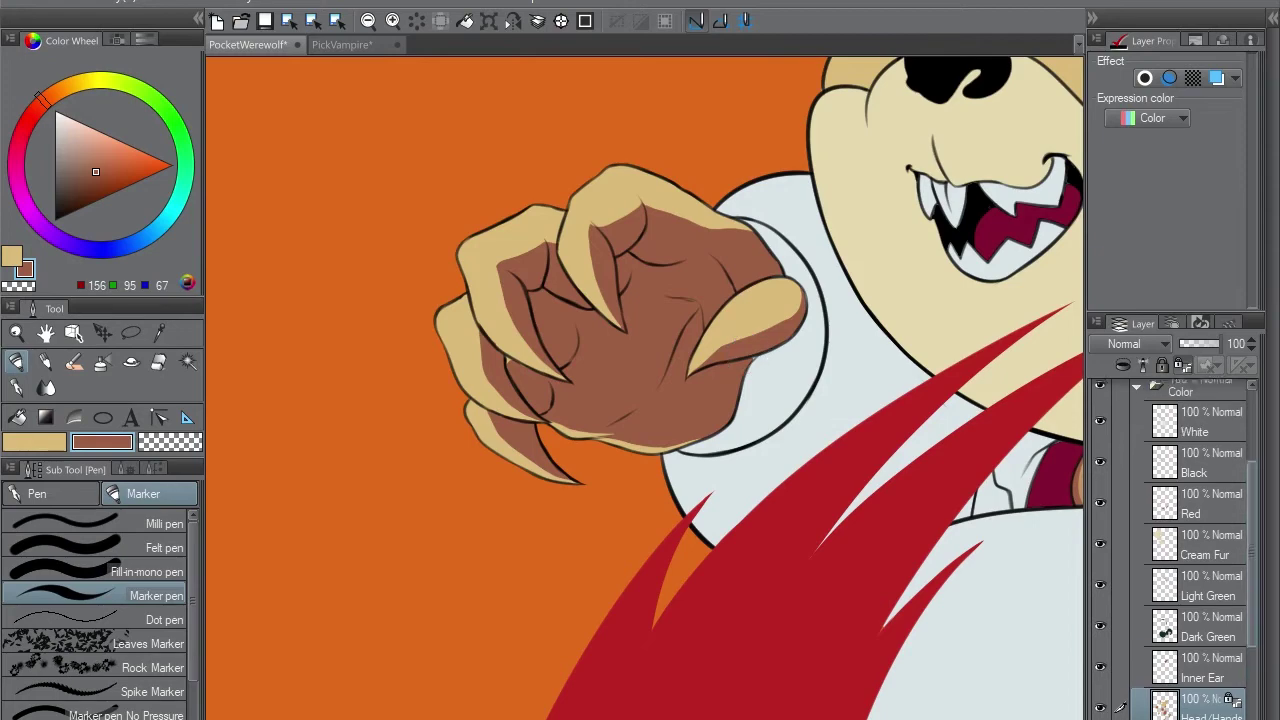
key("e")
left_click(770, 362, "ctrl+shift")
scroll(783, 367, "up", 5)
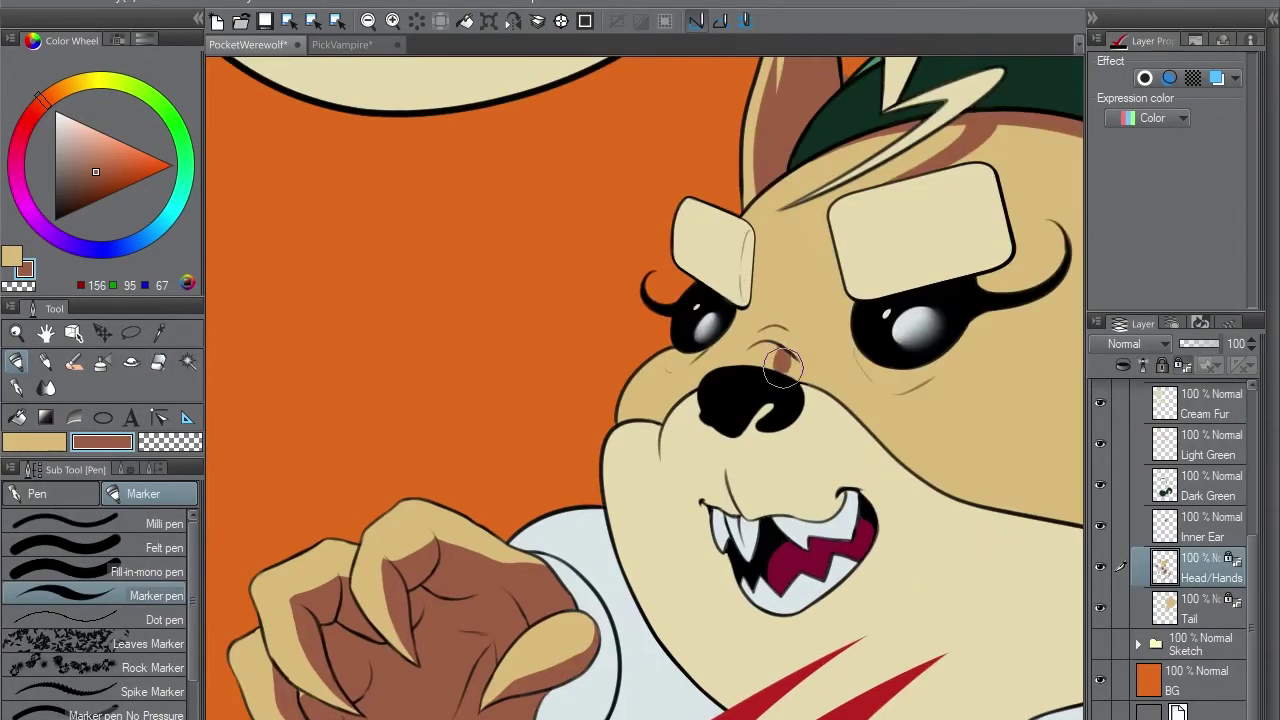
key("minus")
key("minus")
key("minus")
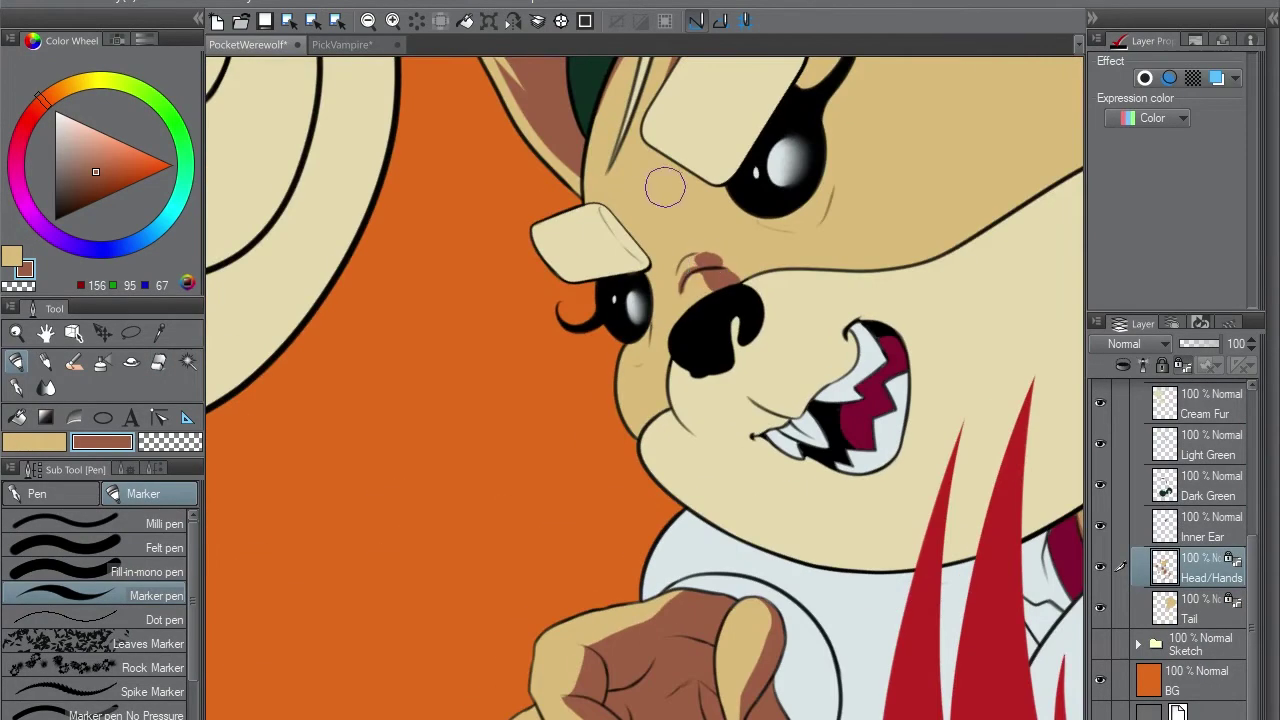
key("at")
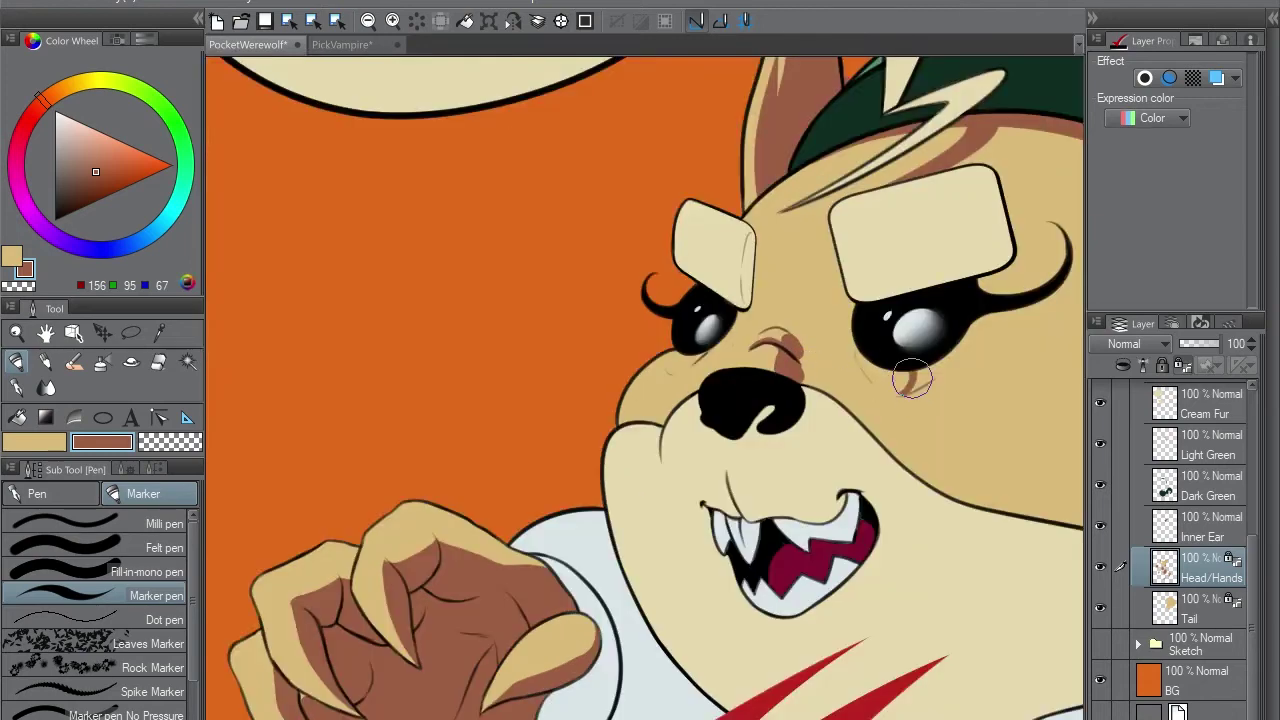
- Paint a reddish-brown shadow under the larger eye and trim its edge with tan
left_click_drag(933, 374, 600, 366)
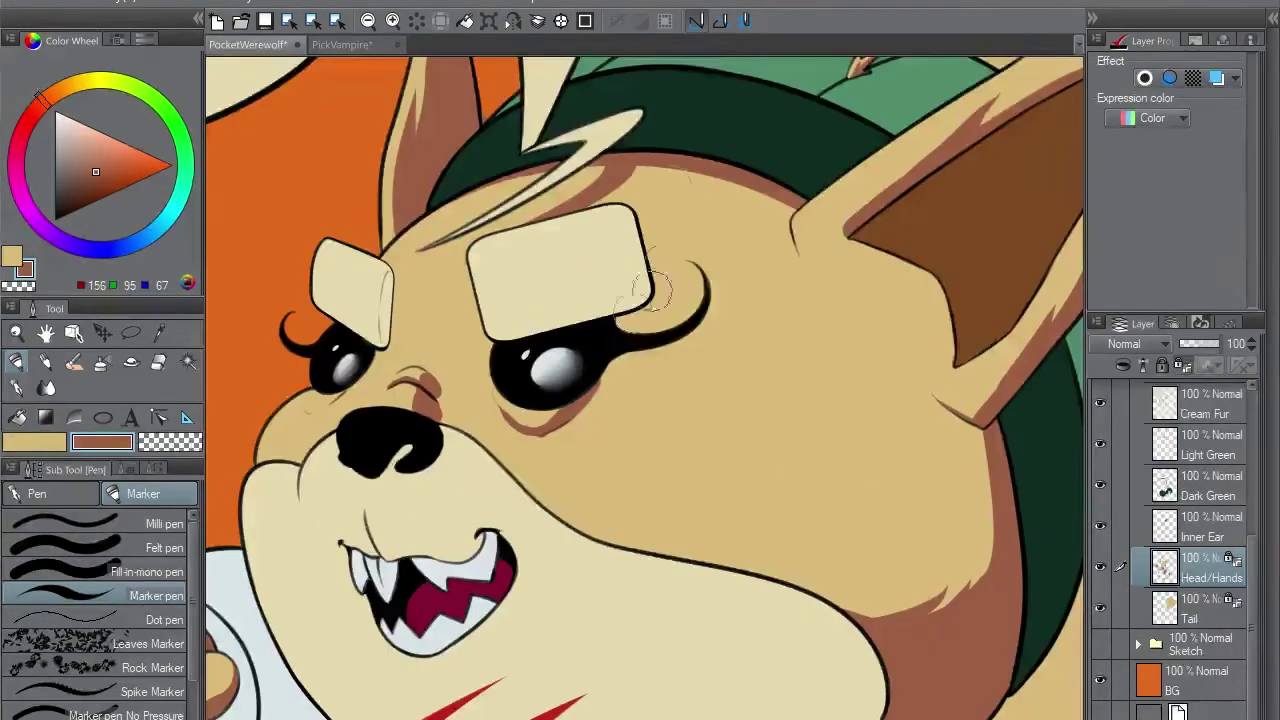
left_click(600, 366, "alt")
left_click(540, 420, "alt")
left_click(505, 410, "alt")
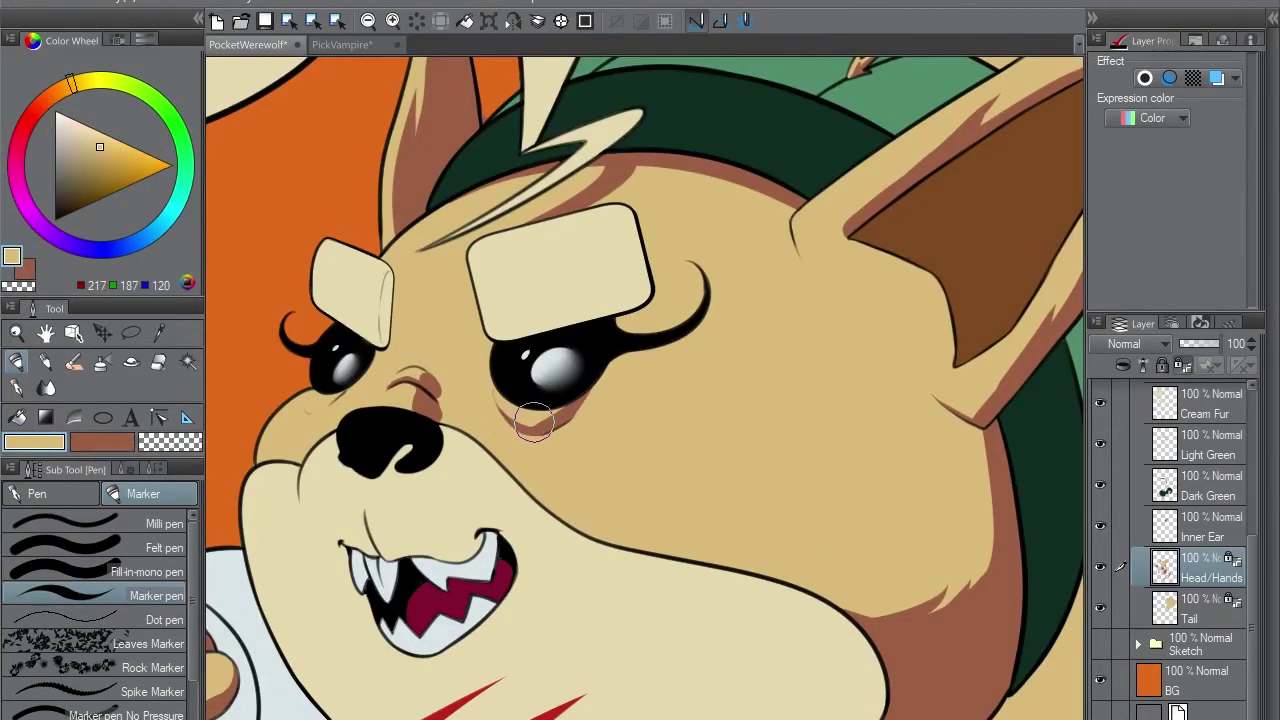
left_click(540, 420, "alt")
- Shade the crease beneath the smaller eye and the corner between the larger eye's eyebrow and lashes in reddish brown
mouse_move(353, 372)
left_mouse_down()
mouse_move(443, 340)
mouse_move(774, 484)
mouse_move(574, 184)
mouse_move(620, 185)
mouse_move(820, 550)
mouse_move(781, 429)
left_mouse_up()
left_click(407, 372, "alt")
left_click(502, 348, "alt")
left_click(620, 185, "alt")
left_click(625, 188, "alt")
left_click(648, 172, "alt")
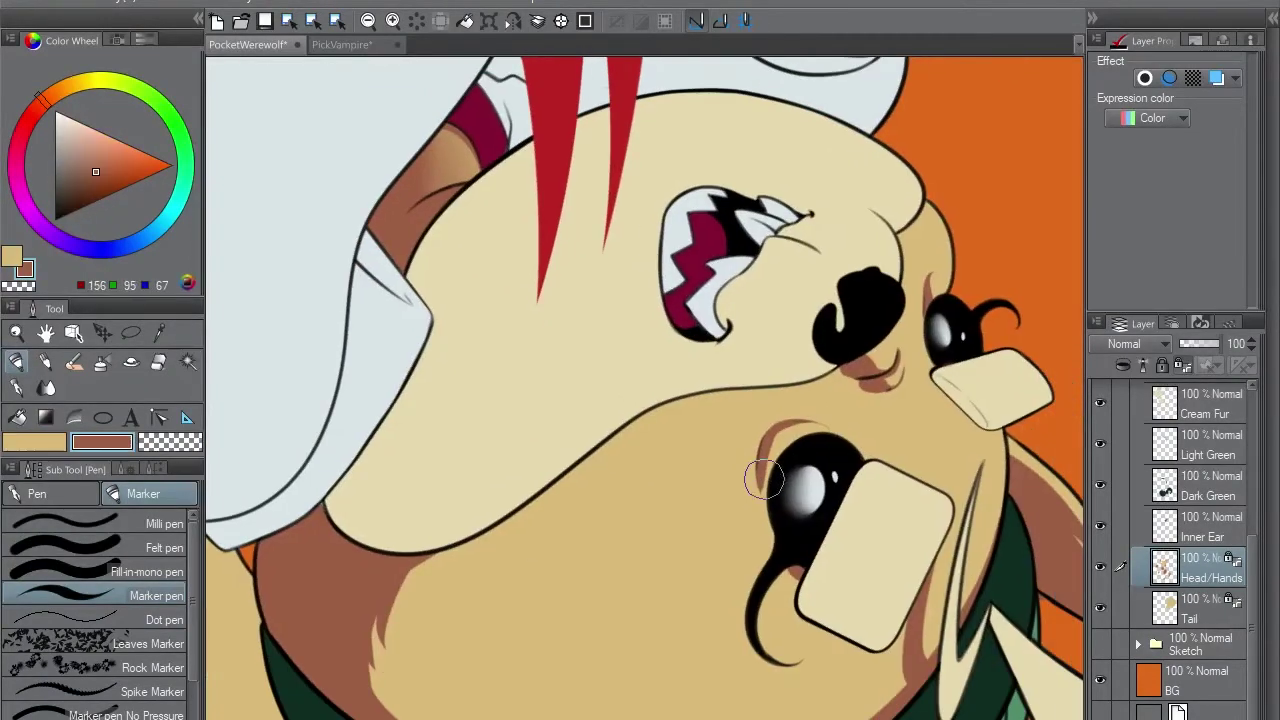
left_click(770, 470, "alt")
left_click(820, 434, "alt")
left_click(935, 238, "alt")
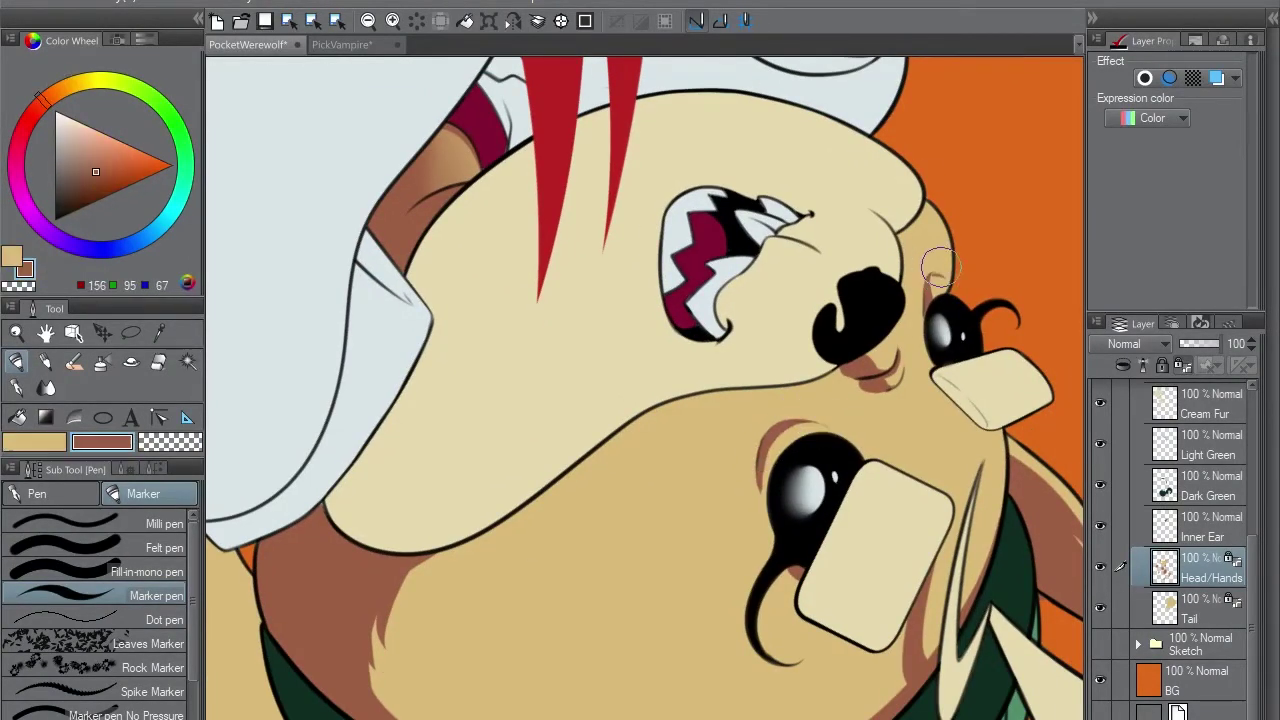
left_click_drag(935, 238, 569, 81)
left_click(357, 273, "alt")
left_click(360, 262, "alt")
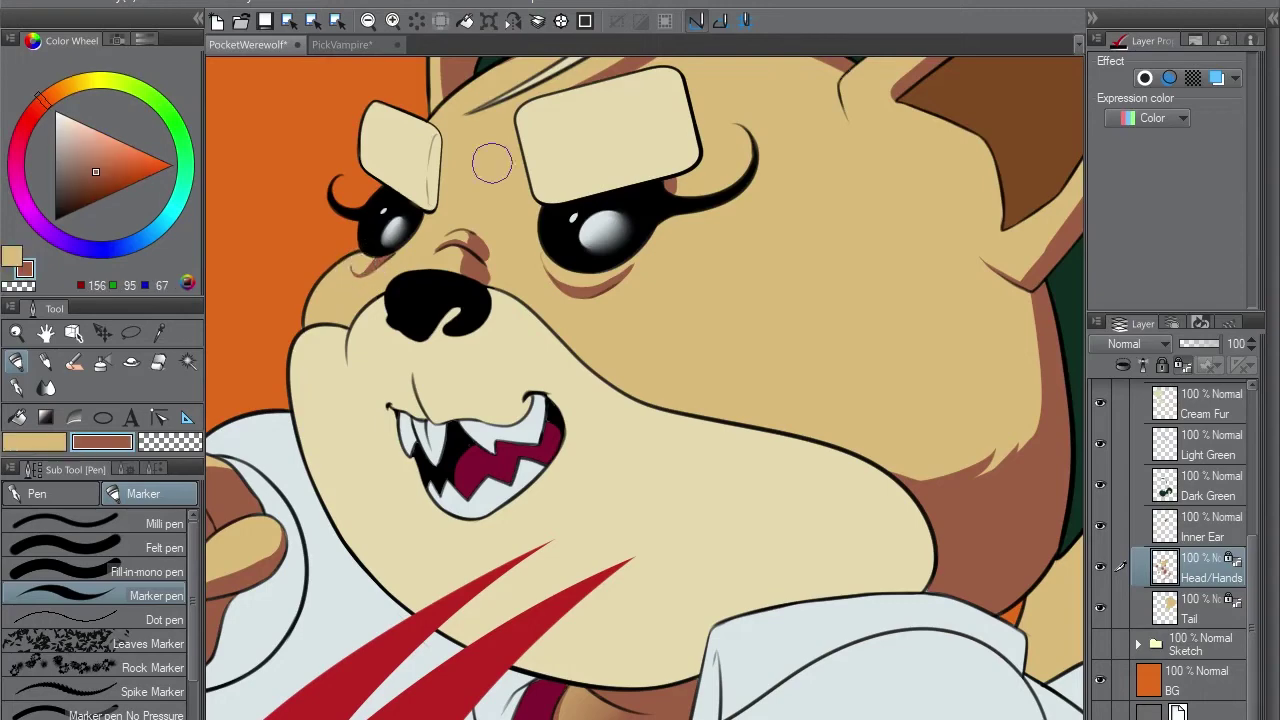
- Refine the nose-bridge wrinkle shading, alternating between tan and reddish brown to clean its edges
left_click(470, 240, "alt")
left_click(455, 245, "alt")
left_click_drag(491, 170, 691, 190)
key("x")
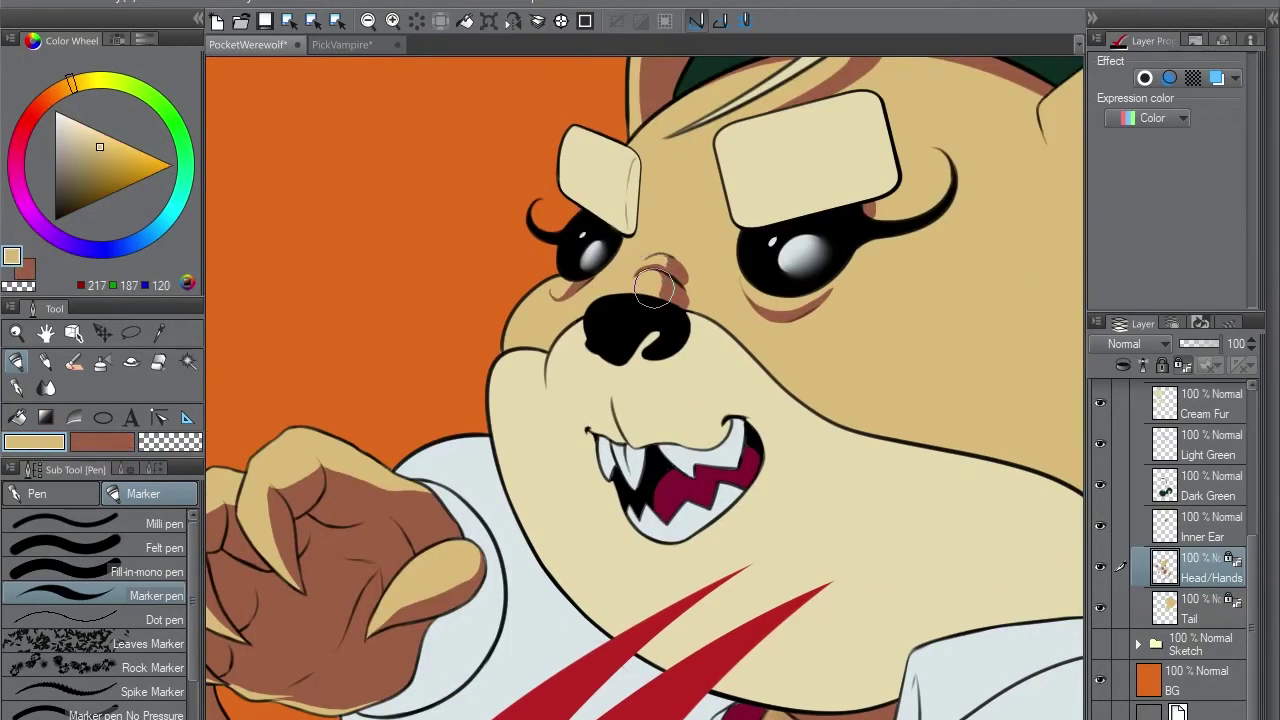
key("x")
key("x")
key("x")
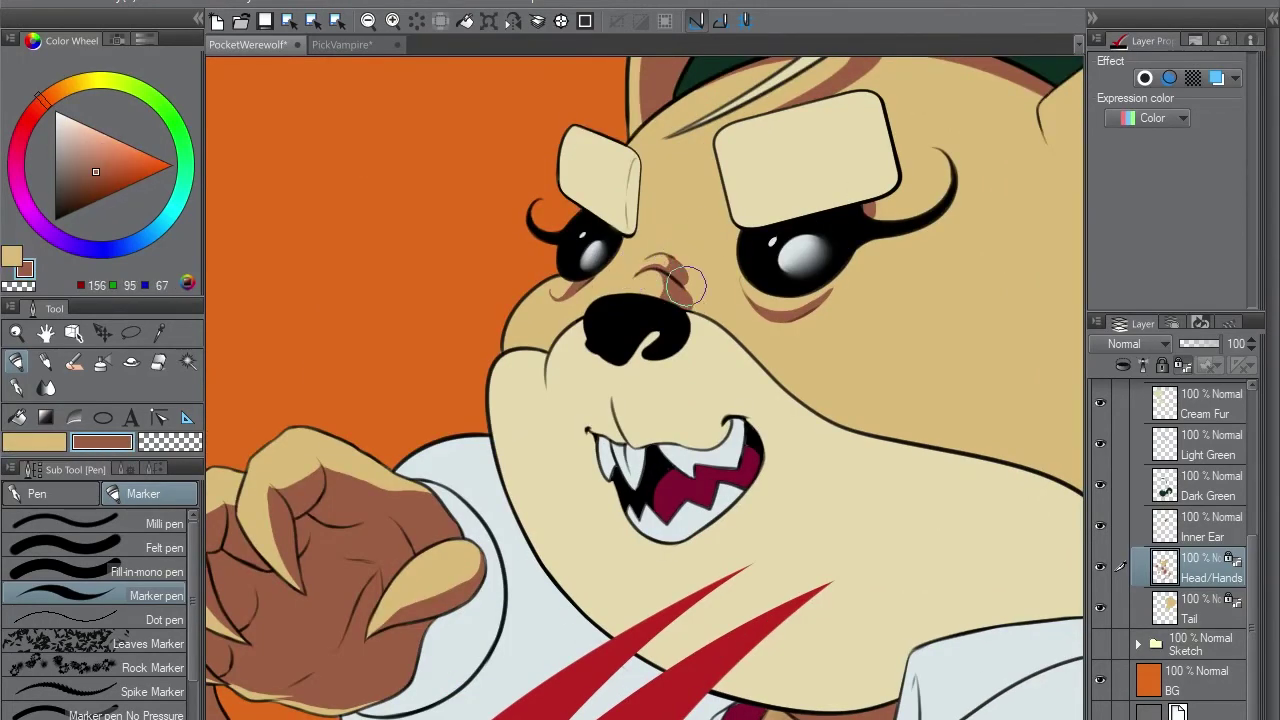
left_click_drag(660, 272, 395, 225)
key("x")
key("x")
- Check the reference picture, and shade the upper part of the large ear's interior in dark reddish brown (RGB 92, 37, 15)
scroll(760, 210, "down", 5)
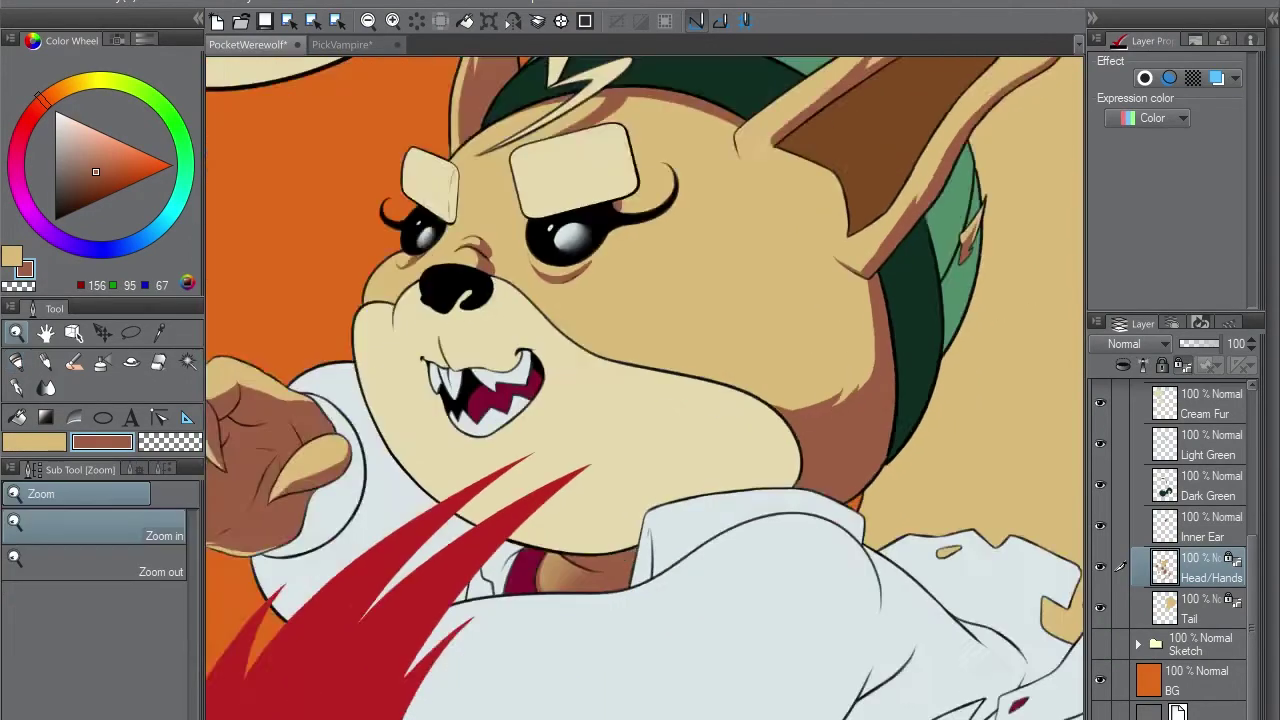
key("alt+bracketright")
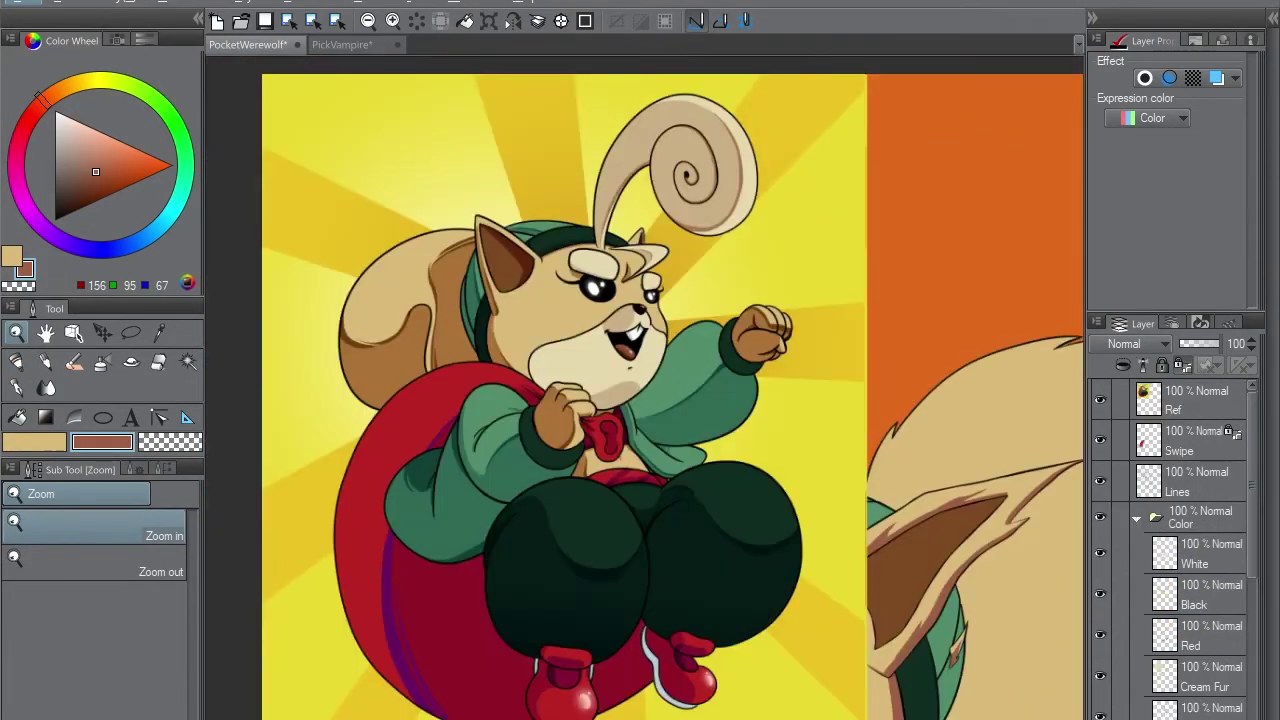
key("p")
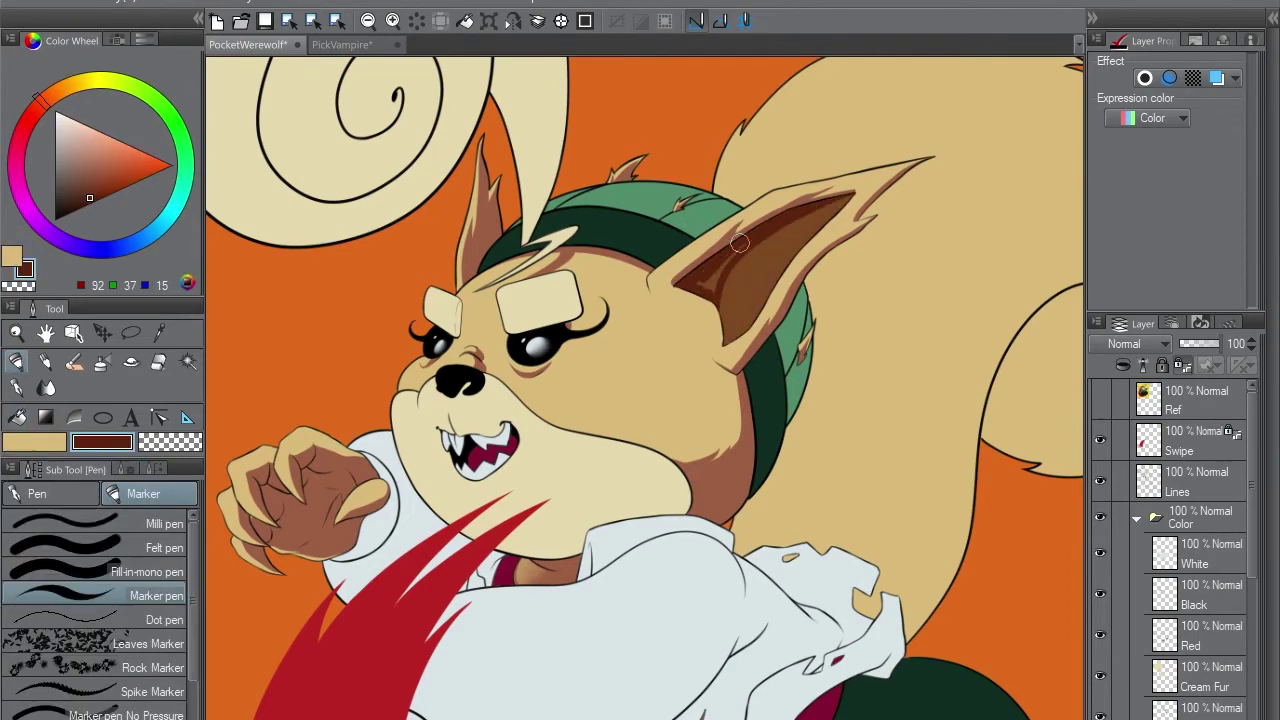
scroll(651, 350, "up", 2)
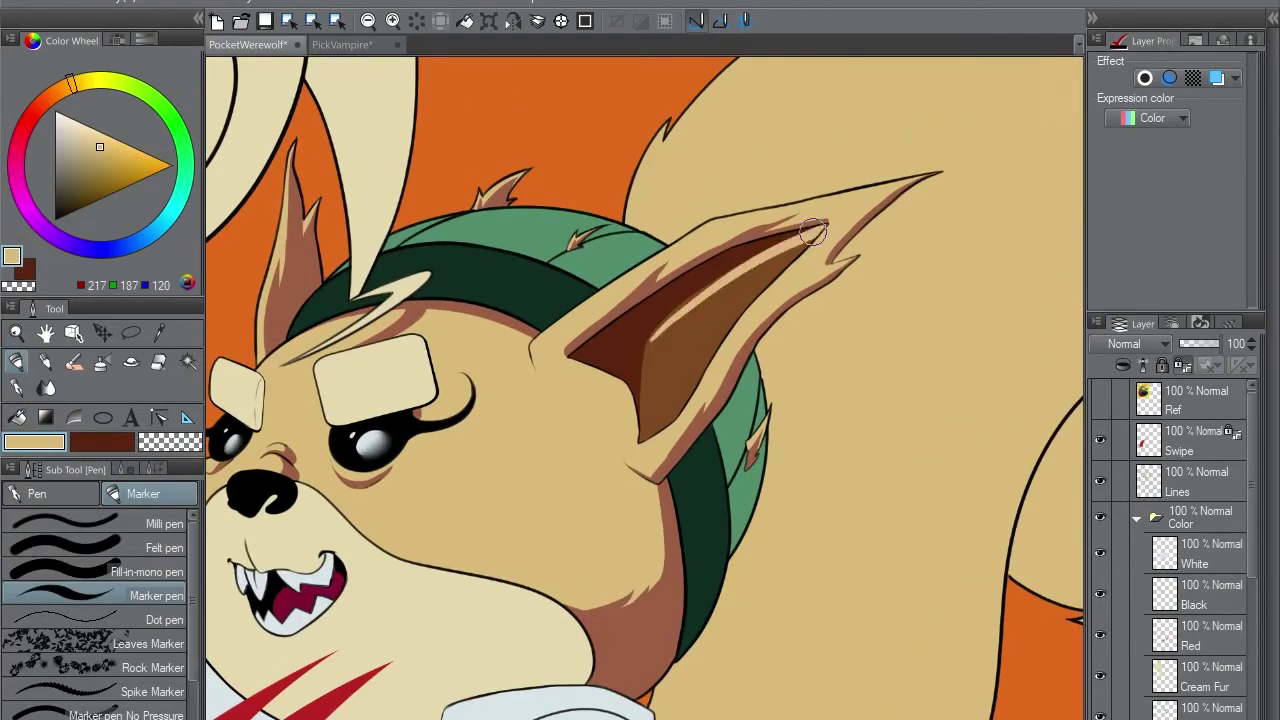
left_click(669, 312, "alt")
left_click_drag(742, 254, 892, 159)
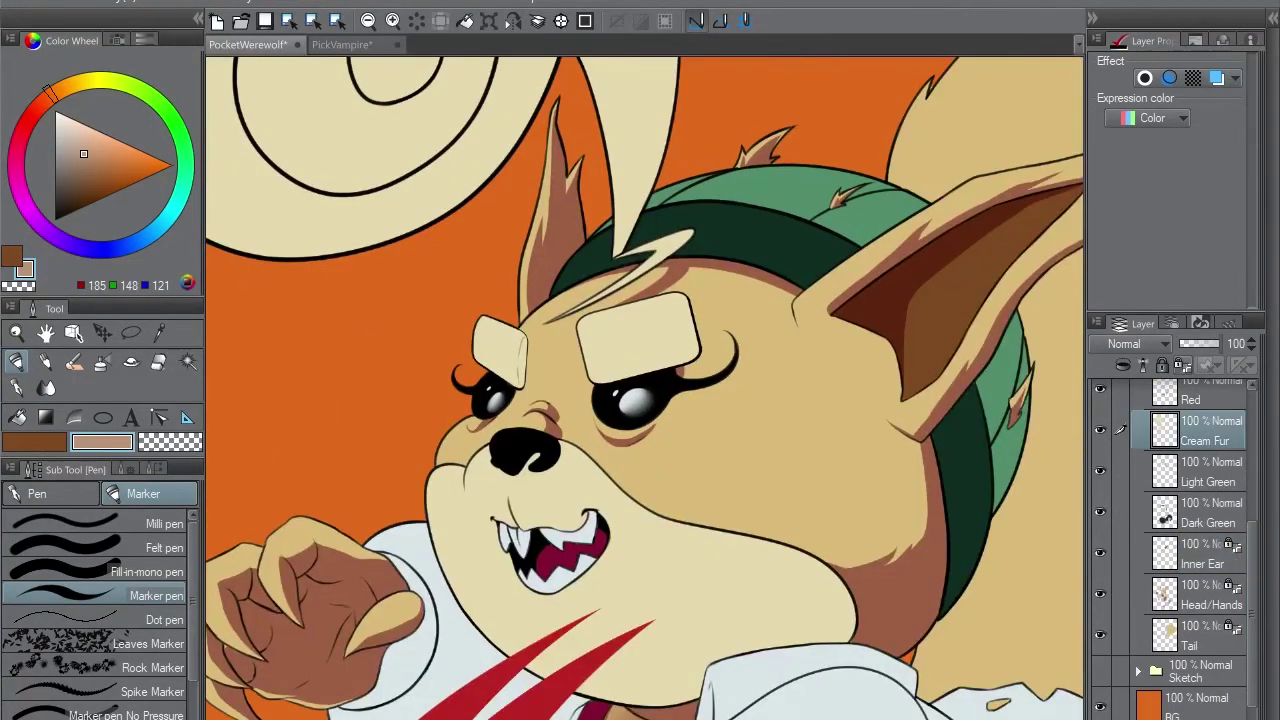
- Lock the Cream Fur layer's transparent pixels and shade the cheek's back edge and jaw underside in RGB 185, 148, 121
mouse_move(760, 250)
left_mouse_down()
mouse_move(690, 230)
mouse_move(620, 240)
left_mouse_up()
left_click_drag(705, 558, 808, 436)
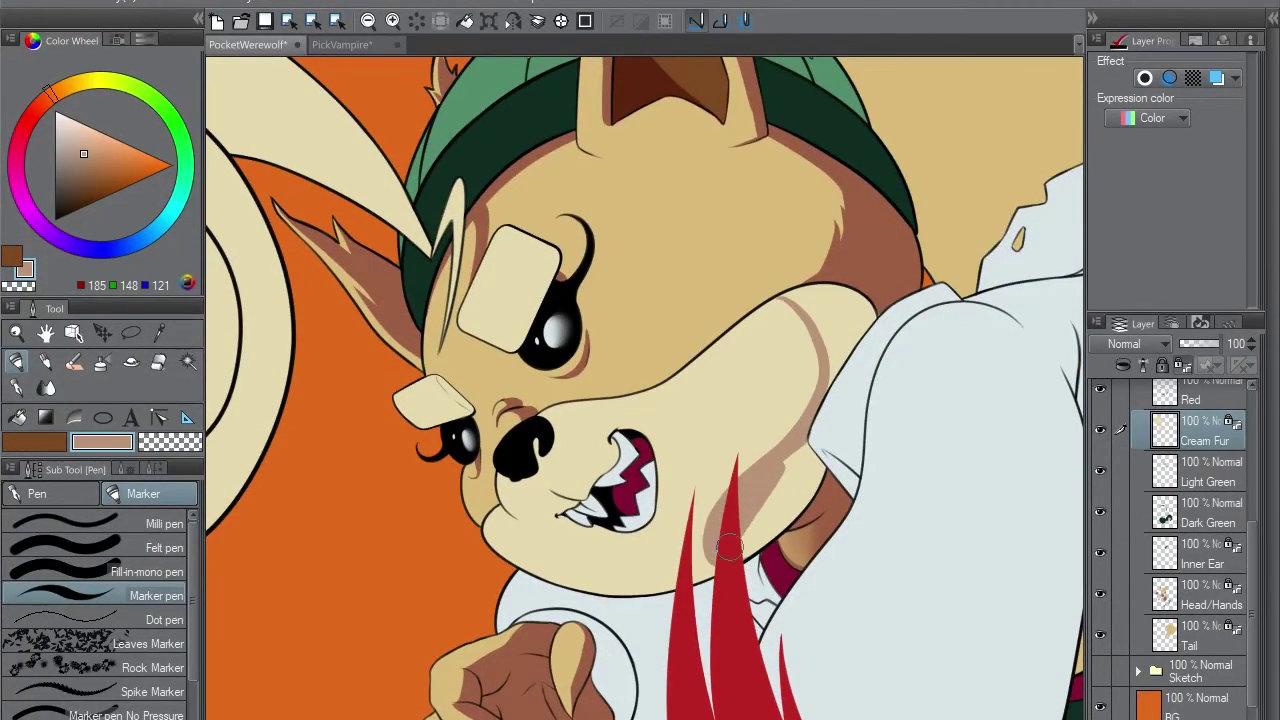
left_click_drag(729, 546, 816, 490)
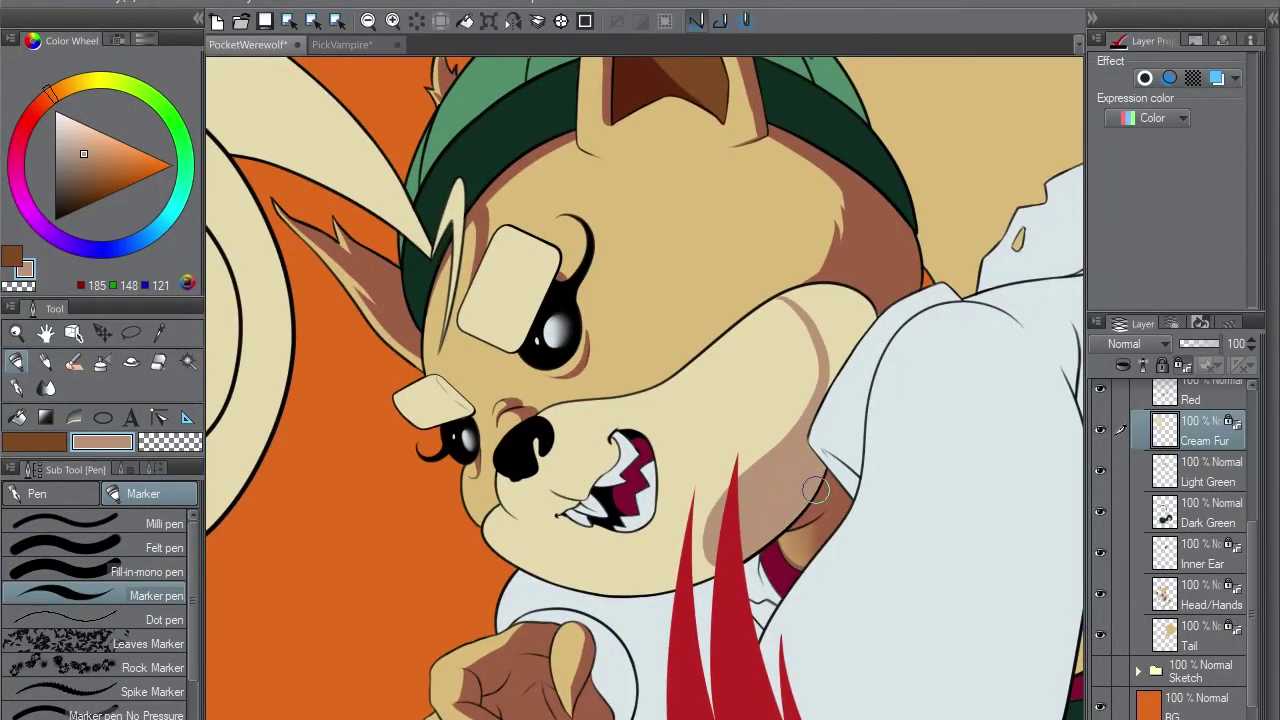
left_click(788, 321, "alt")
mouse_move(788, 321)
left_mouse_down()
mouse_move(573, 456)
mouse_move(715, 463)
left_mouse_up()
- Shade the cream muzzle between nose and mouth, its side by the cheek, and the crease below the lower lip
left_click(573, 456, "alt")
scroll(783, 270, "up", 3)
left_click_drag(600, 355, 518, 335)
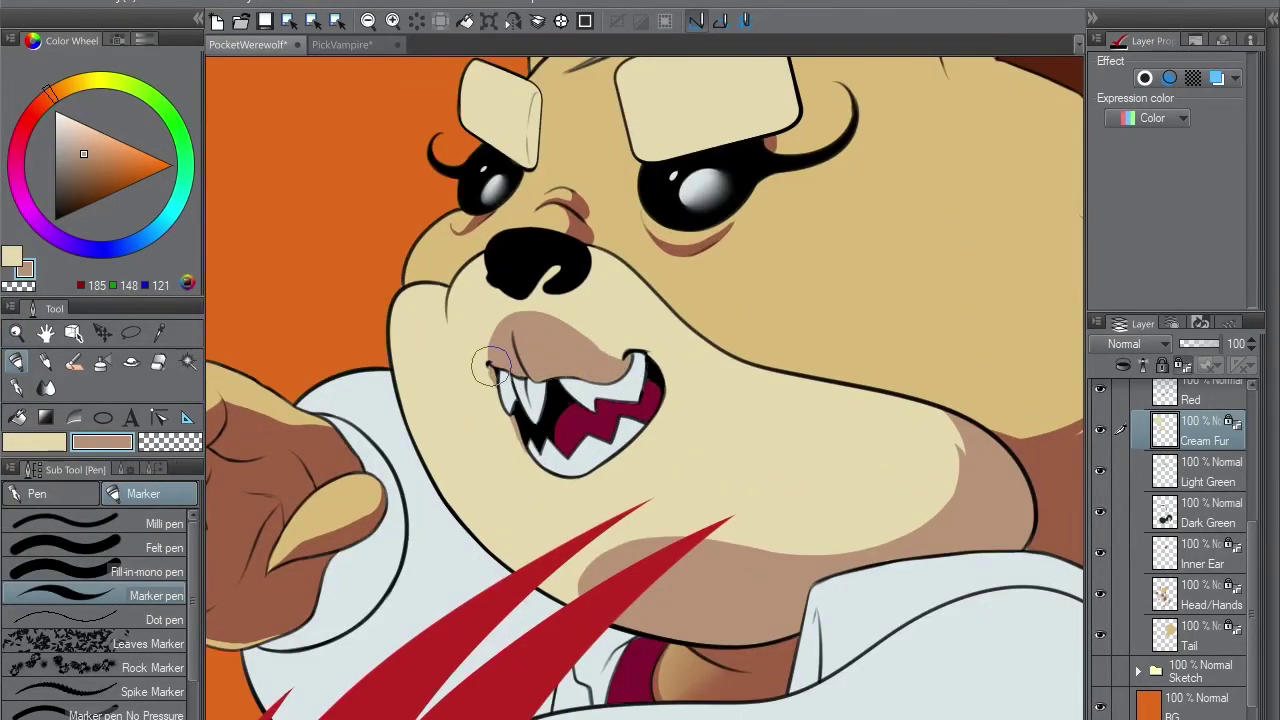
mouse_move(546, 482)
left_mouse_down()
mouse_move(620, 300)
mouse_move(612, 325)
left_mouse_up()
left_click_drag(612, 325, 546, 482)
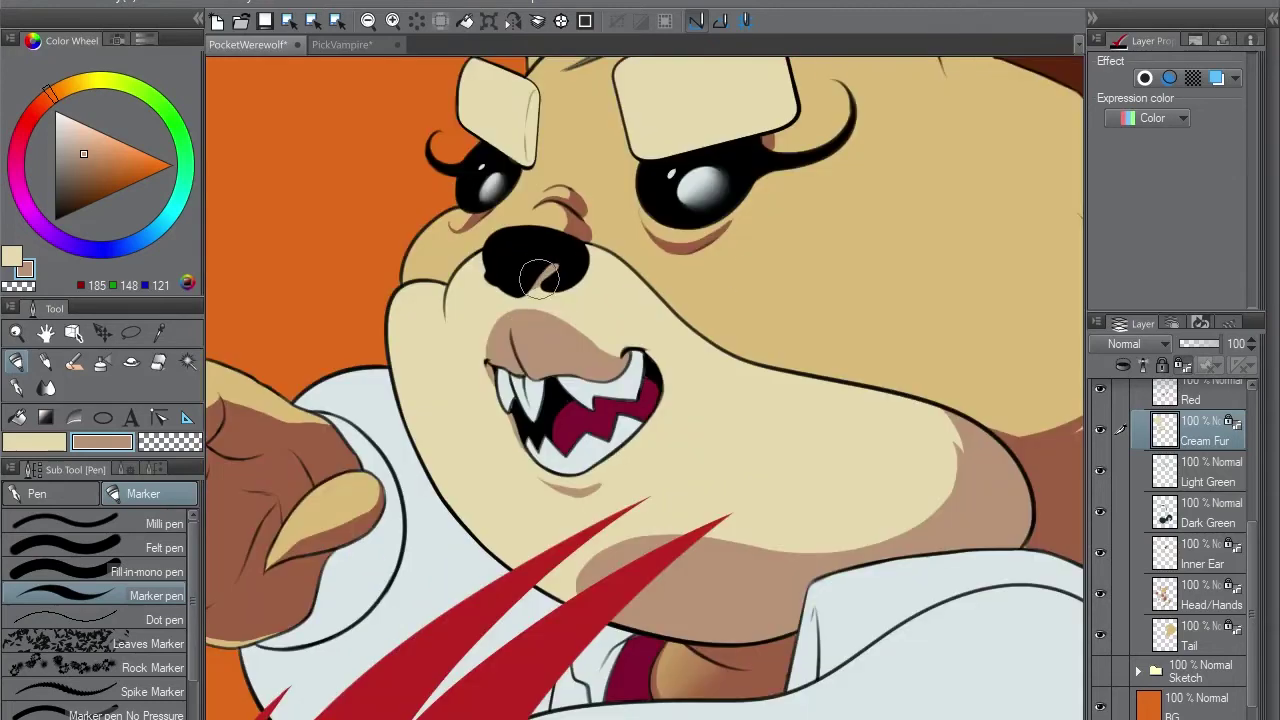
mouse_move(625, 268)
left_mouse_down()
mouse_move(651, 296)
mouse_move(588, 270)
mouse_move(643, 308)
mouse_move(627, 282)
left_mouse_up()
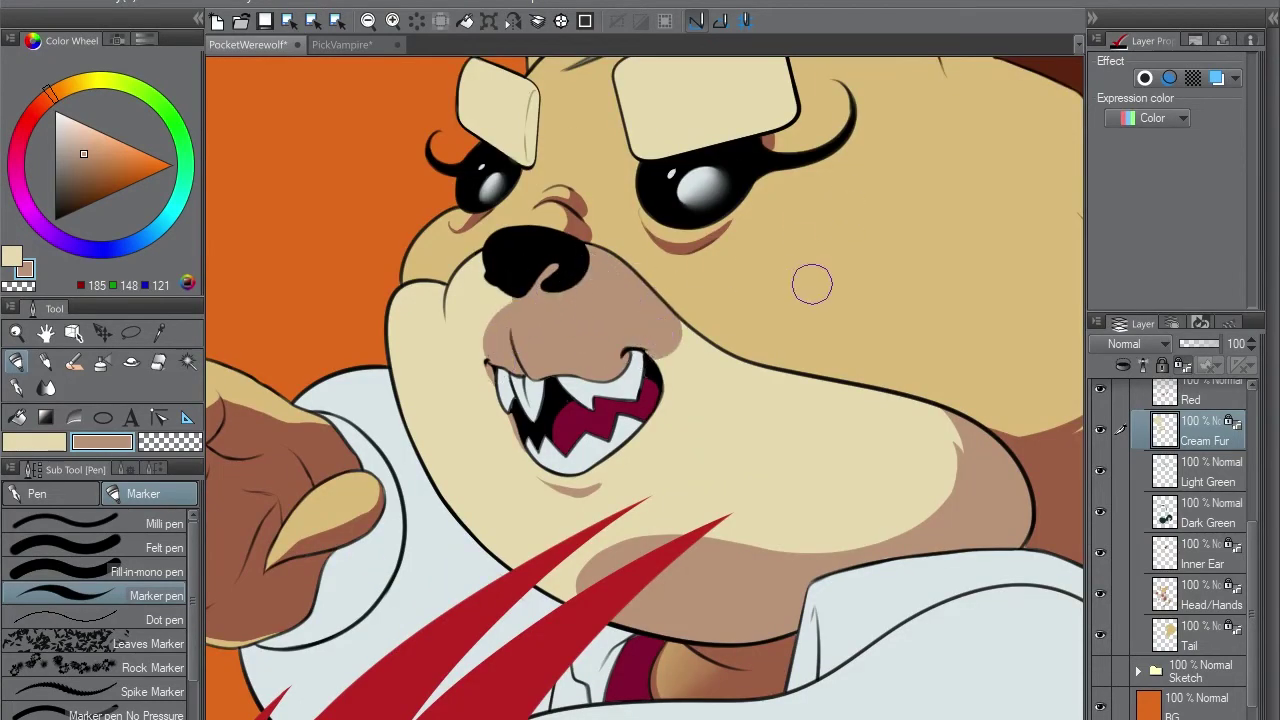
- Add muted brown shadows along the side and lower edges of both cream eyebrows
left_click_drag(850, 103, 850, 315)
left_click_drag(554, 326, 740, 330)
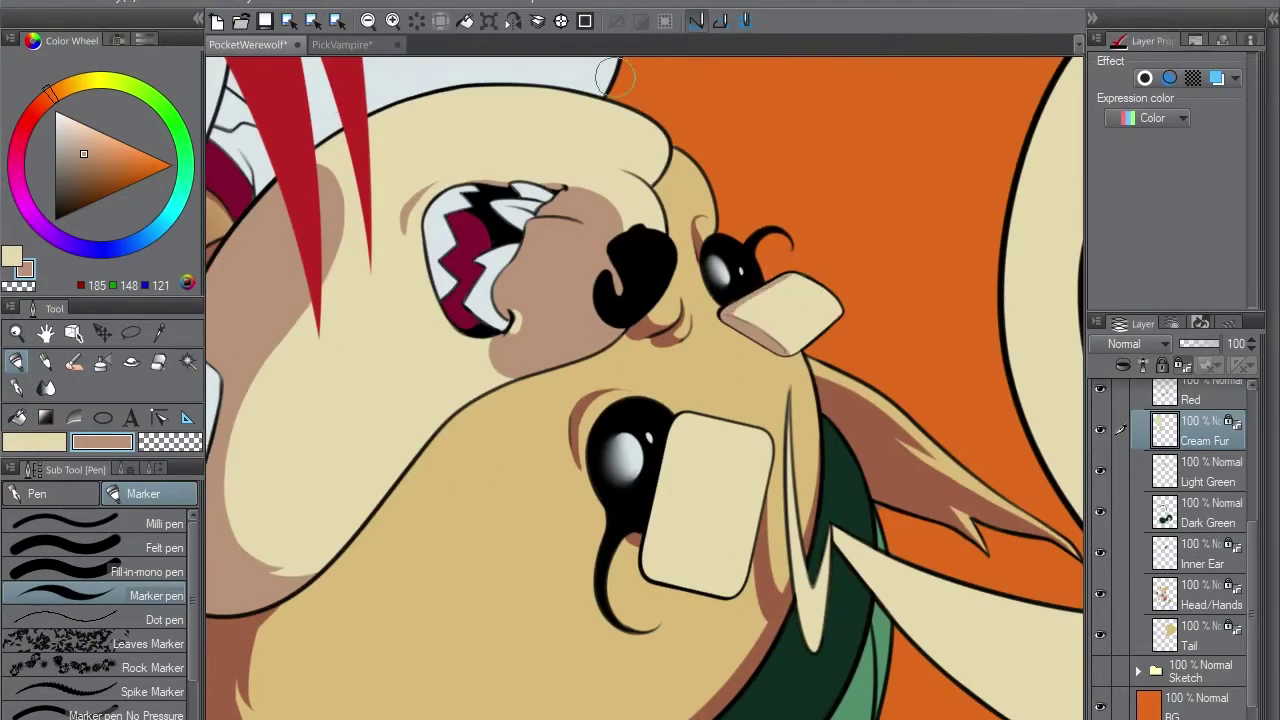
key("ctrl+@")
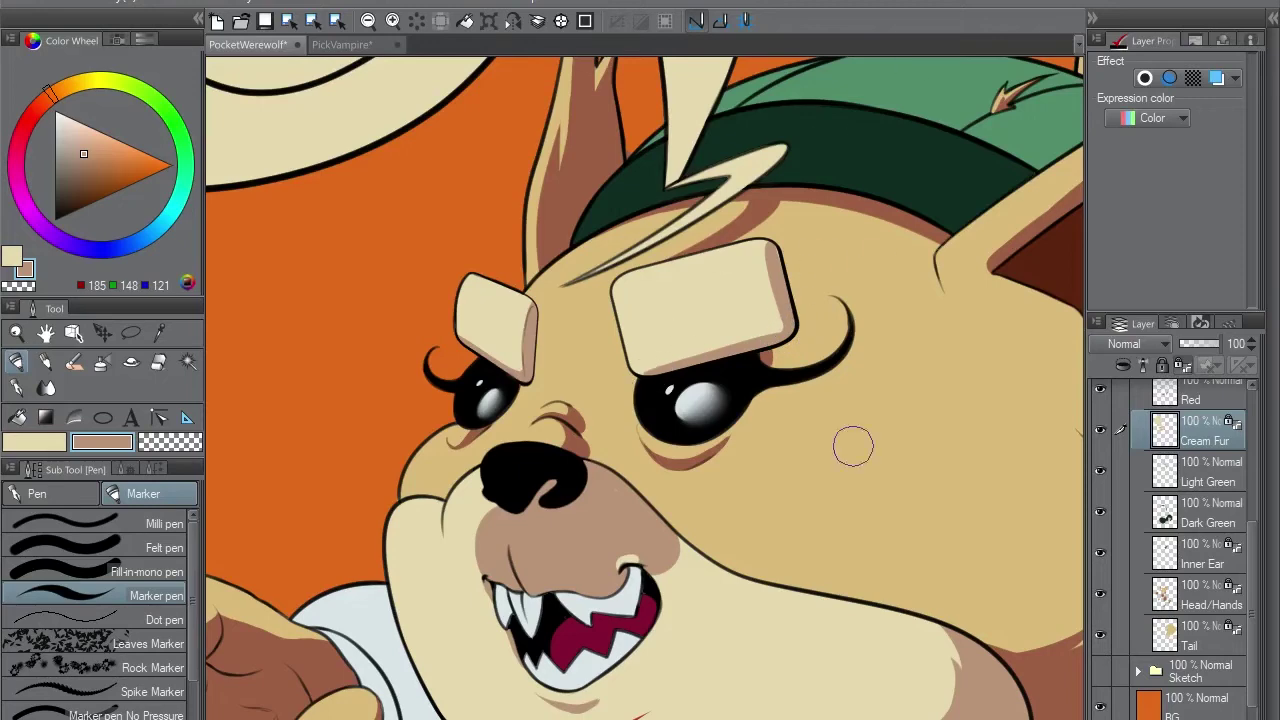
- On the Head/Hands layer, repaint the neck and the fur showing through the shirt's tears in flat tan (RGB 217, 187, 120)
left_click(549, 111, "alt")
left_click_drag(600, 600, 730, 166)
mouse_move(730, 500)
left_mouse_down()
mouse_move(730, 371)
mouse_move(580, 320)
left_mouse_up()
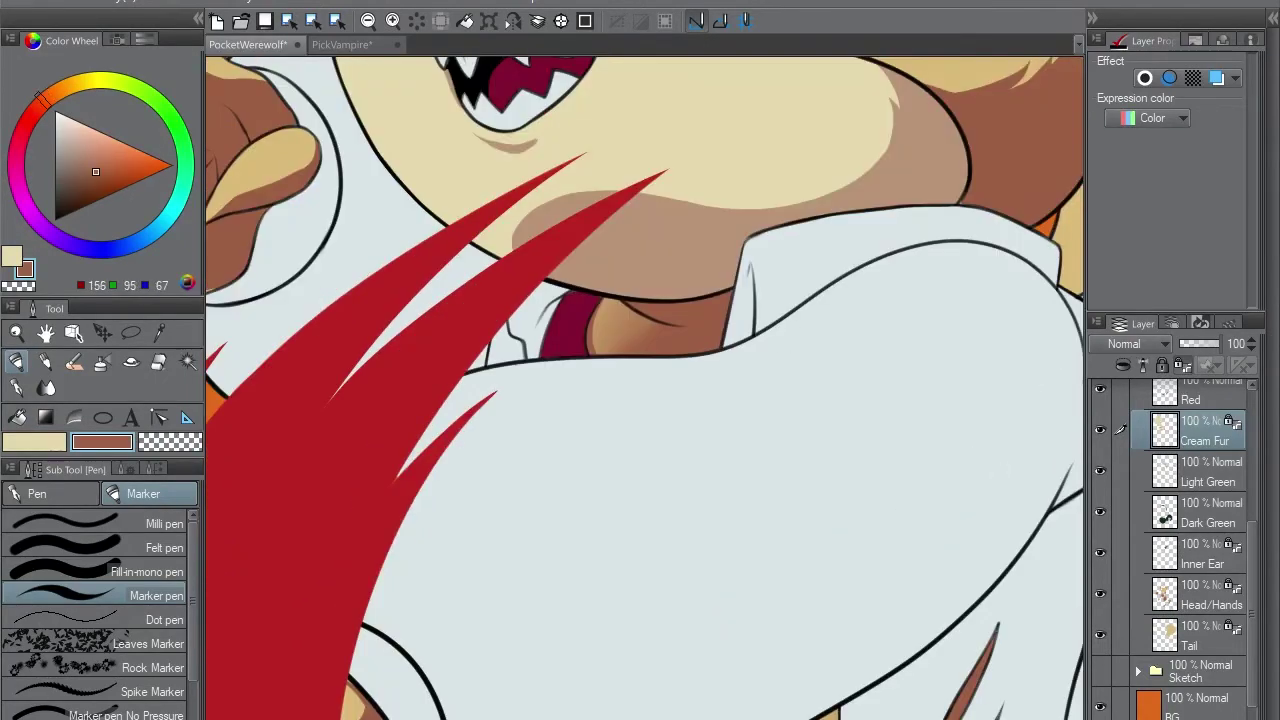
left_click(963, 201, "ctrl")
key("e")
left_click(1034, 346, "ctrl")
key("p")
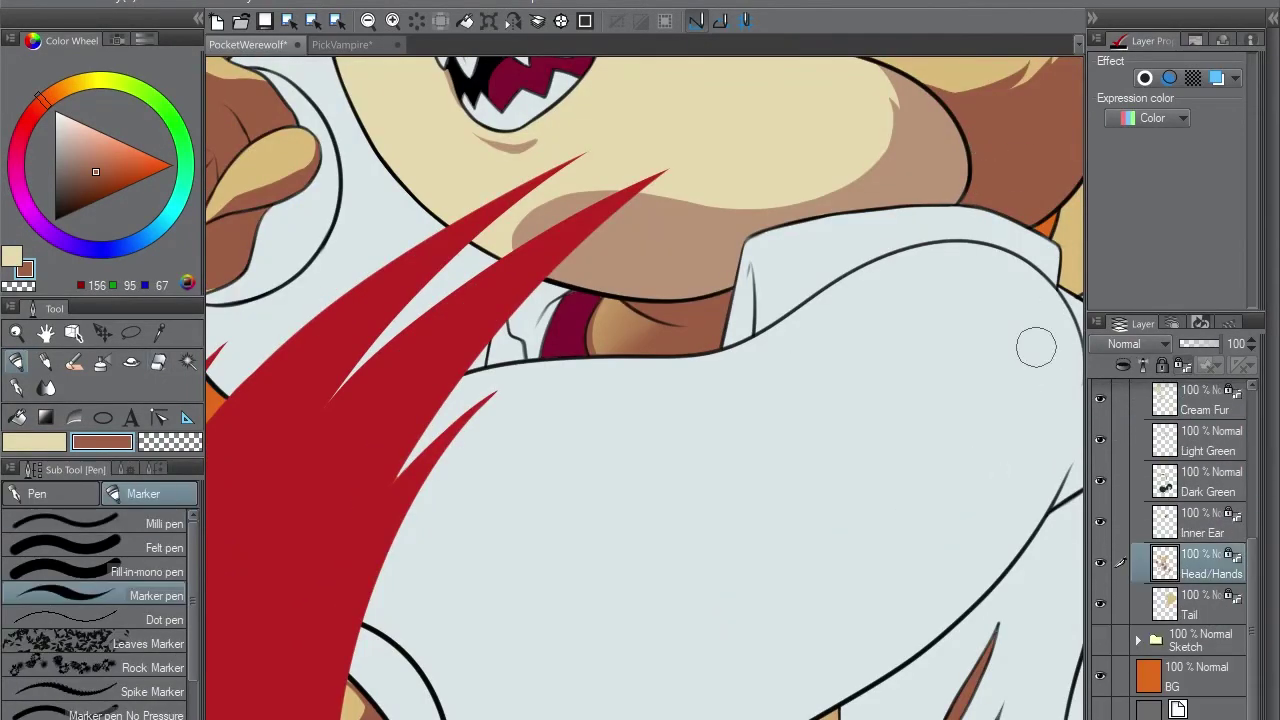
key("x")
scroll(661, 397, "up", 3)
scroll(634, 301, "down", 10)
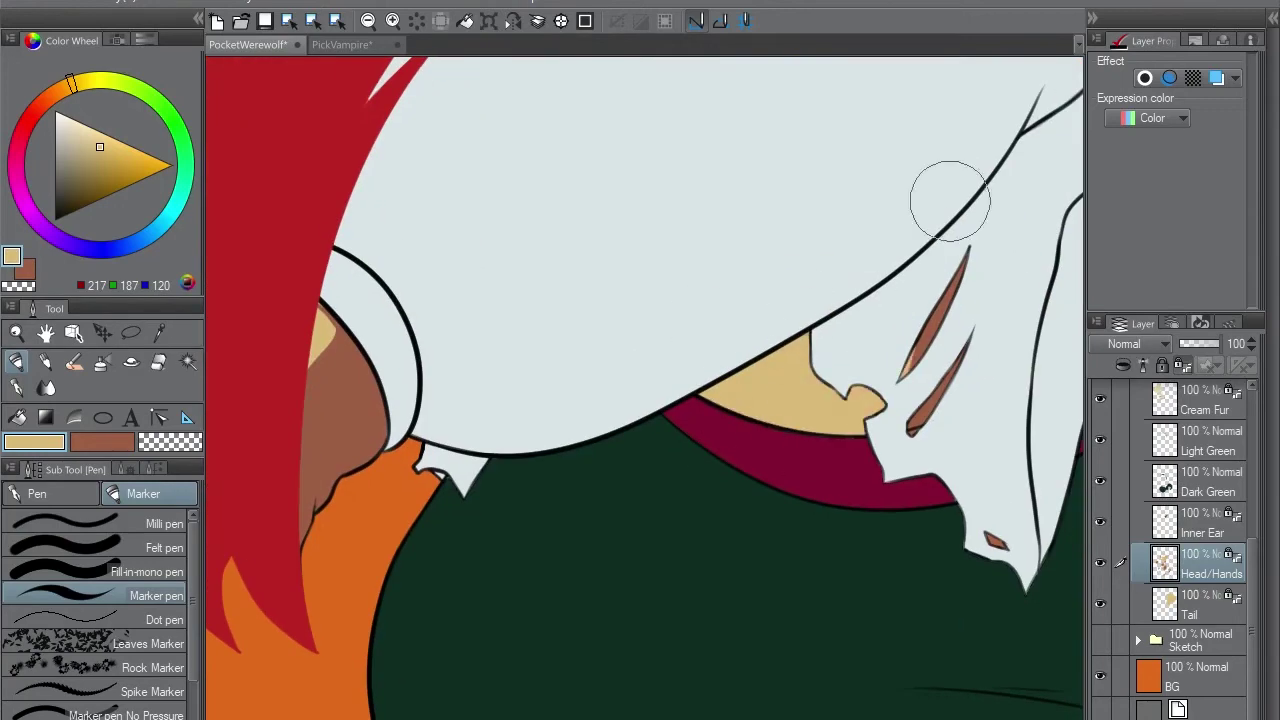
scroll(1170, 550, "up", 1)
- Paint the fur inside the shirt's narrow tears reddish brown (RGB 156, 95, 67) on the Head/Hands layer
left_click(706, 470, "ctrl")
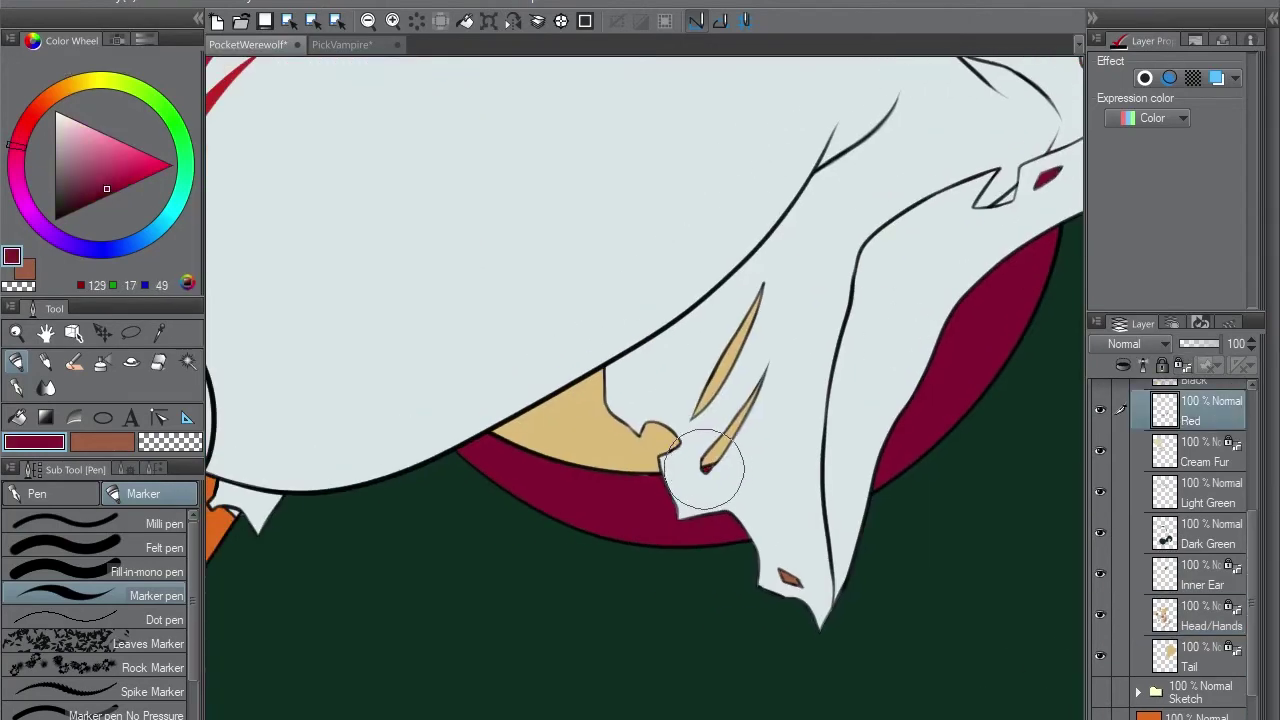
left_click(706, 467, "ctrl")
scroll(706, 467, "up", 4)
scroll(728, 600, "down", 2)
left_click_drag(815, 400, 770, 570)
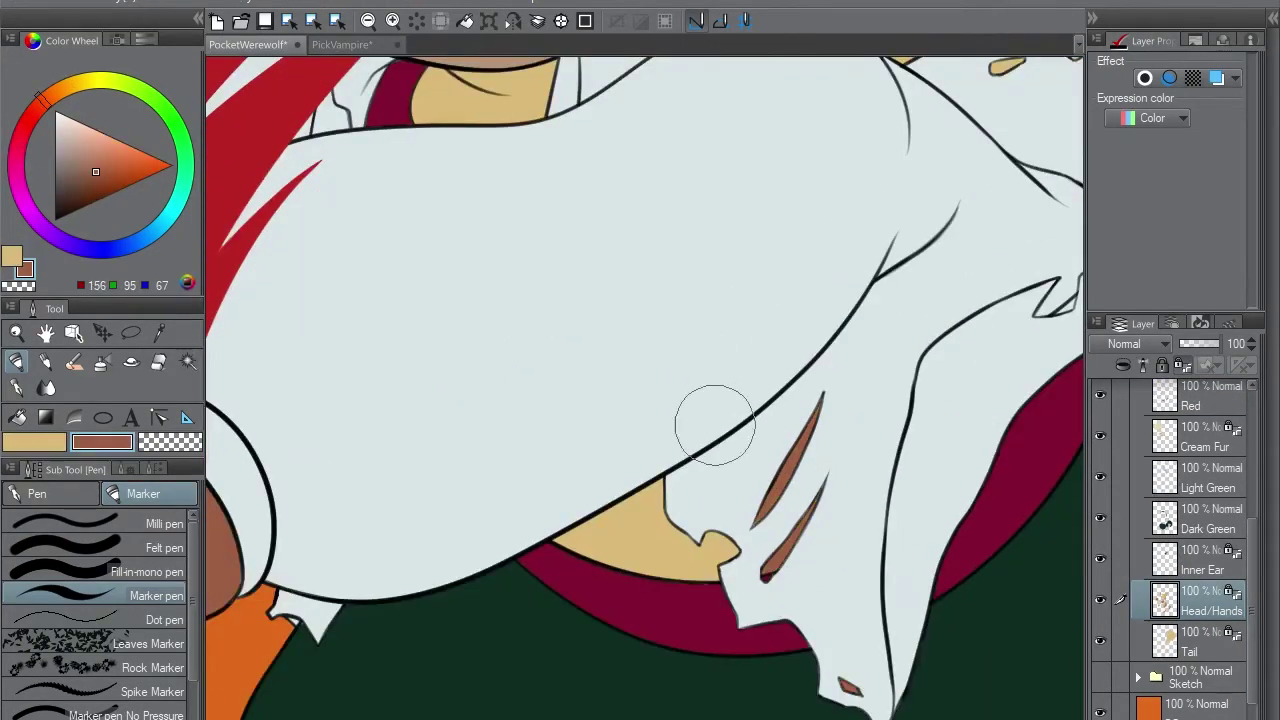
- Shade the neck beneath the jaw in reddish brown, leaving a lit tan patch beside the red collar
scroll(714, 425, "up", 5)
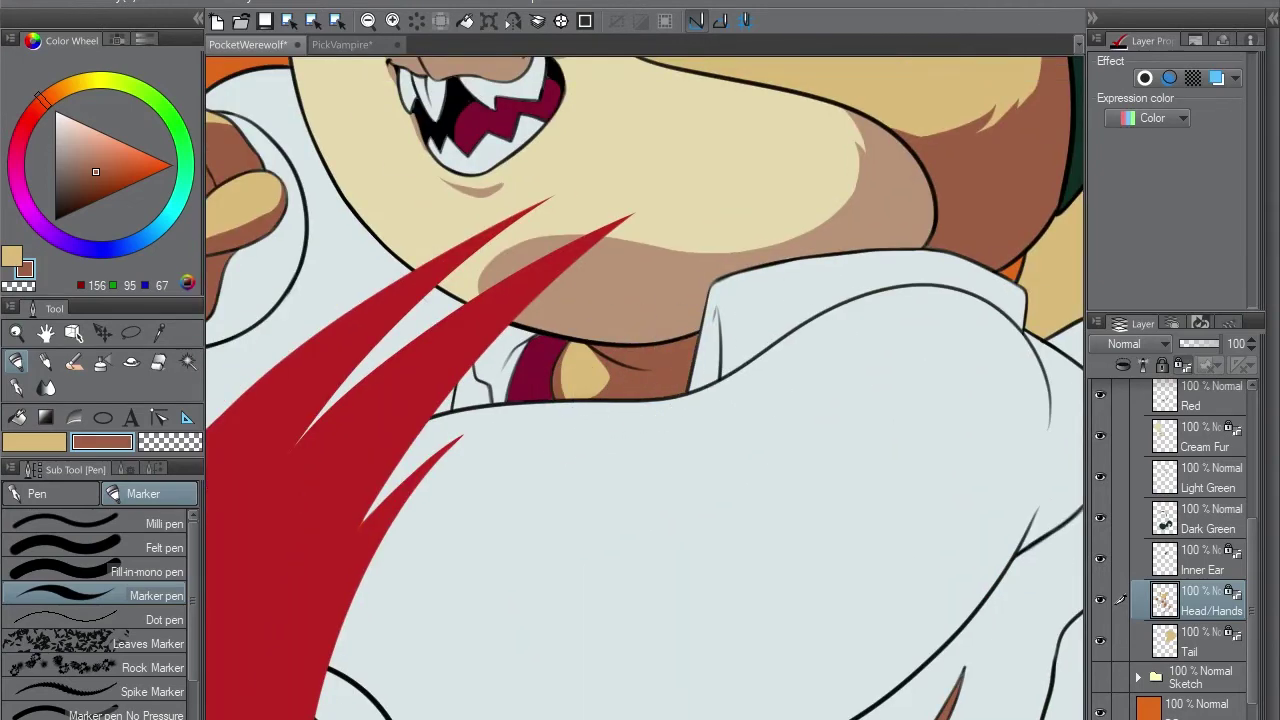
scroll(820, 420, "down", 5)
key("slash")
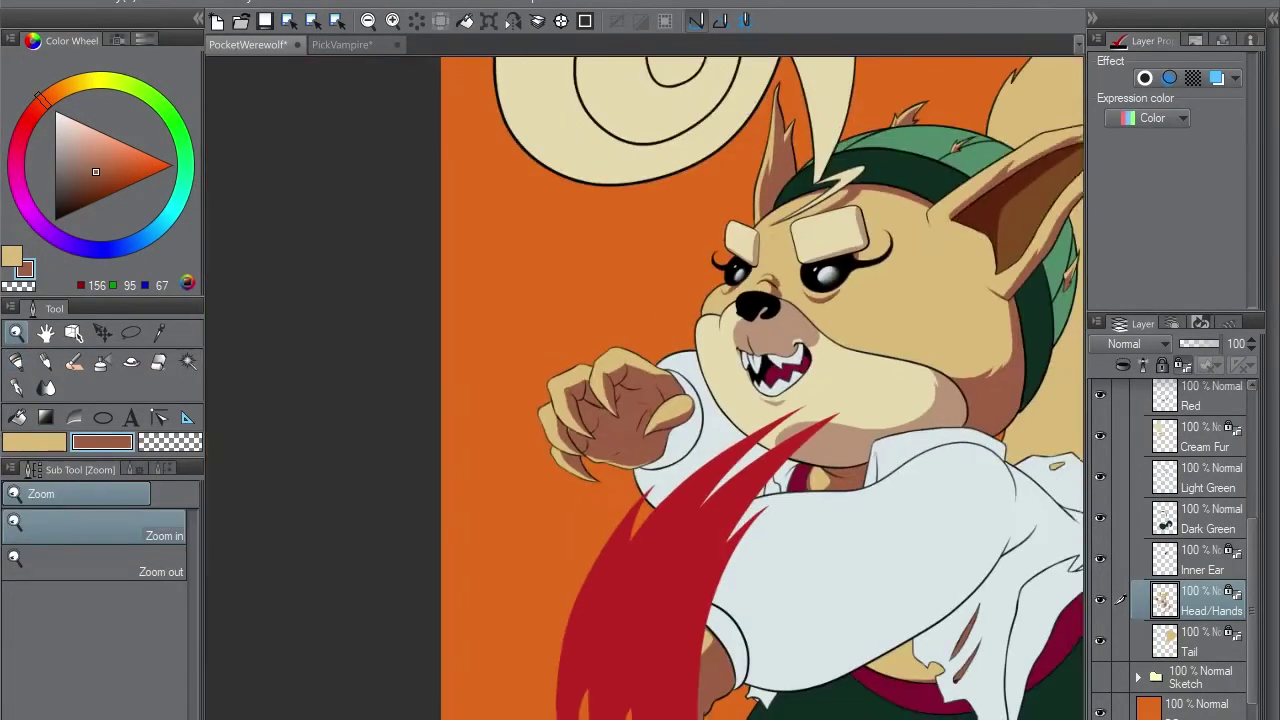
- On the Cream Fur layer, extend the shadow under the jaw toward the chin in RGB 185, 148, 120
scroll(704, 388, "right", 3)
key("p")
left_click(660, 462, "ctrl+shift")
left_click(660, 462, "alt")
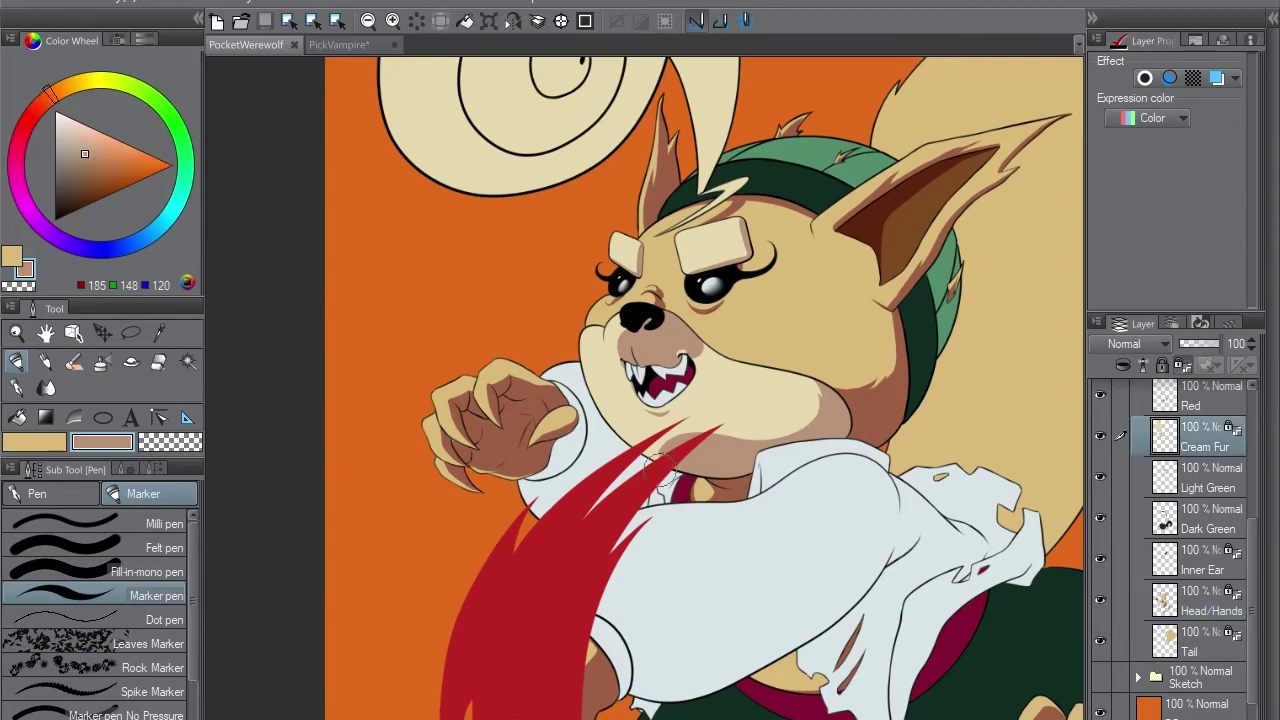
scroll(660, 380, "up", 3)
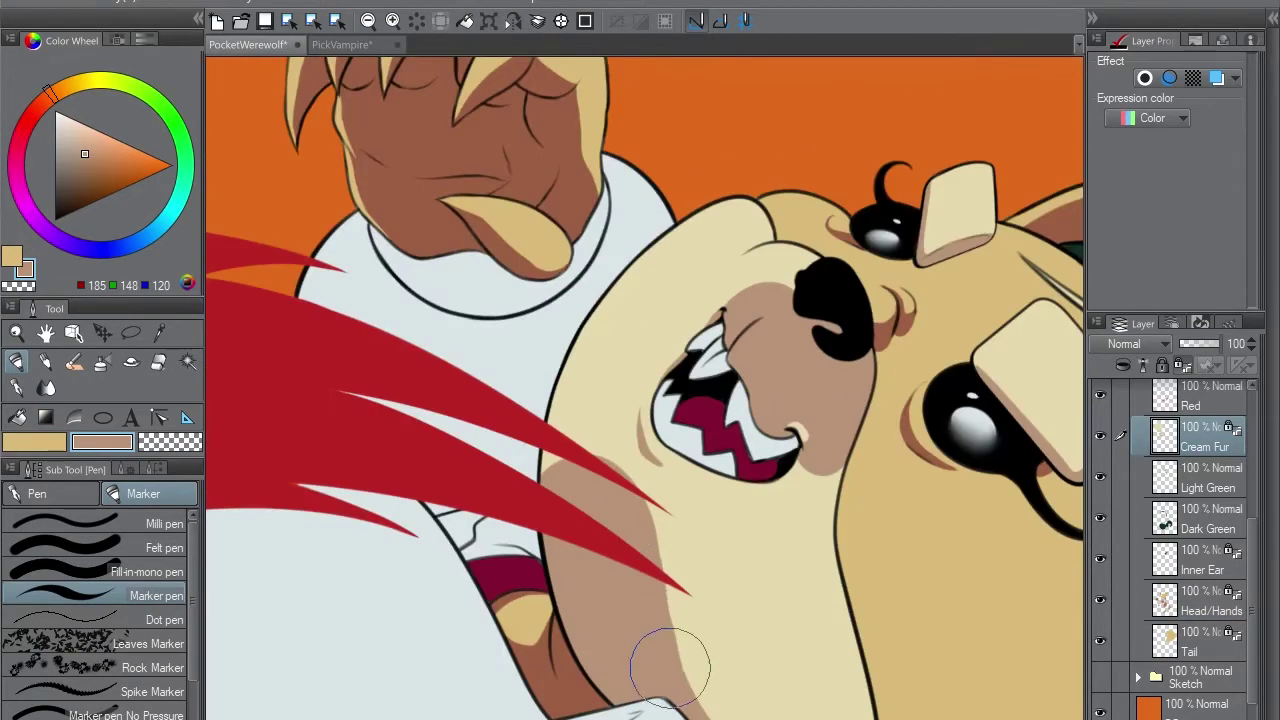
key("ctrl+0")
left_click_drag(607, 503, 714, 425)
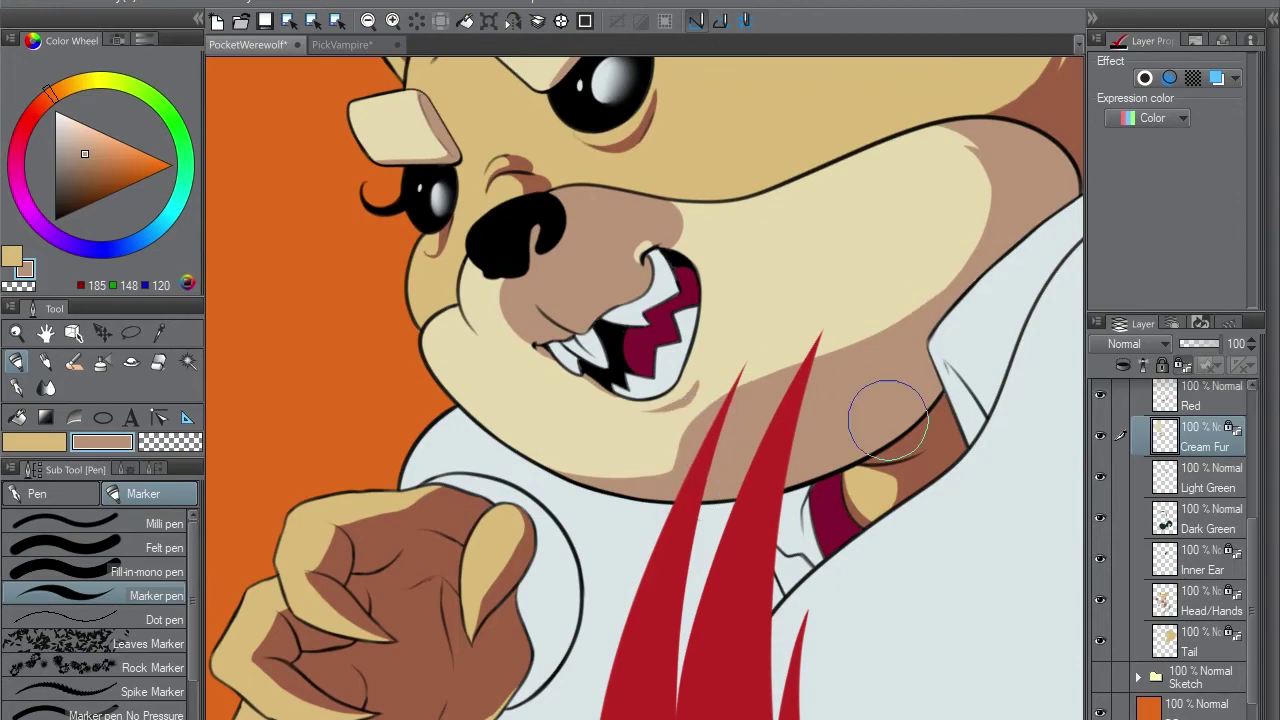
- Return to the Head/Hands layer and add a pointed fur tuft to the reddish-brown shadow behind the cheek
left_click_drag(888, 420, 731, 380)
left_click(731, 380, "ctrl+shift")
left_click(731, 380, "alt")
scroll(731, 380, "up", 2)
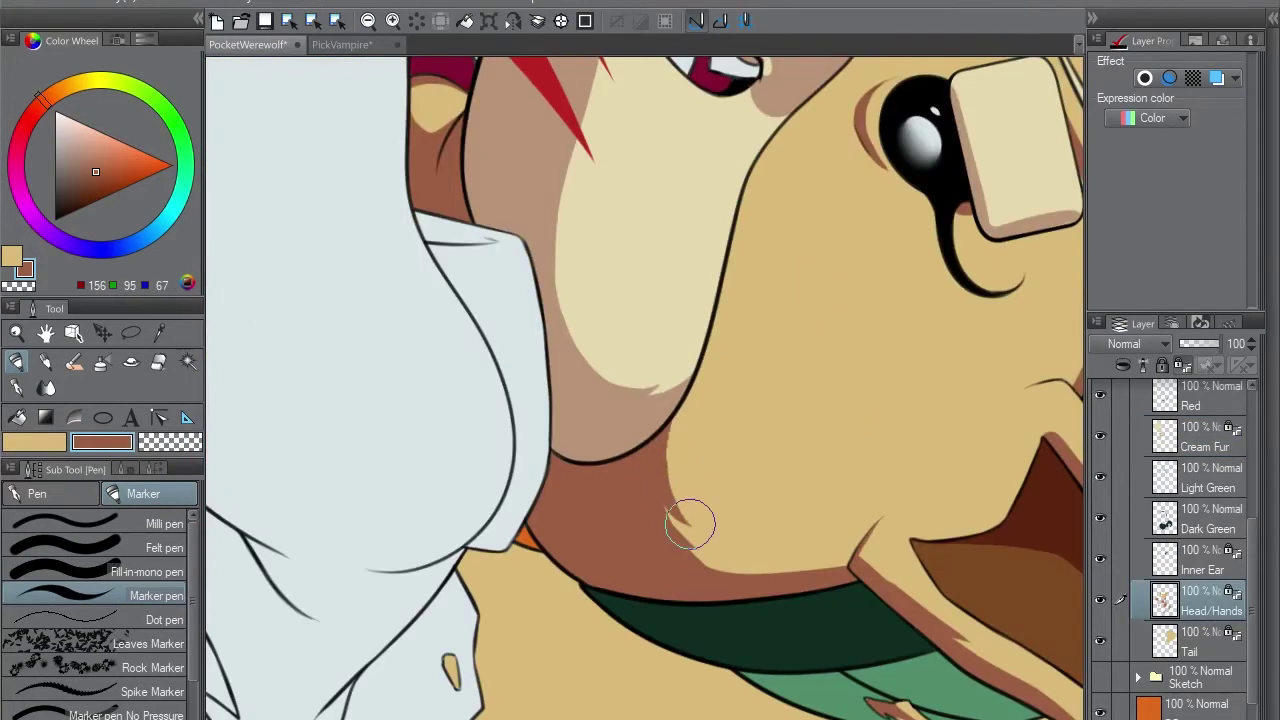
mouse_move(690, 523)
left_mouse_down()
mouse_move(707, 330)
mouse_move(800, 285)
left_mouse_up()
- On the Cream Fur layer, shade the thin hair strand crossing the hat brim with muted brown, keeping its edges cream
left_click(705, 380, "alt")
left_click(707, 330, "ctrl+shift")
scroll(707, 300, "up", 2)
key("x")
key("x")
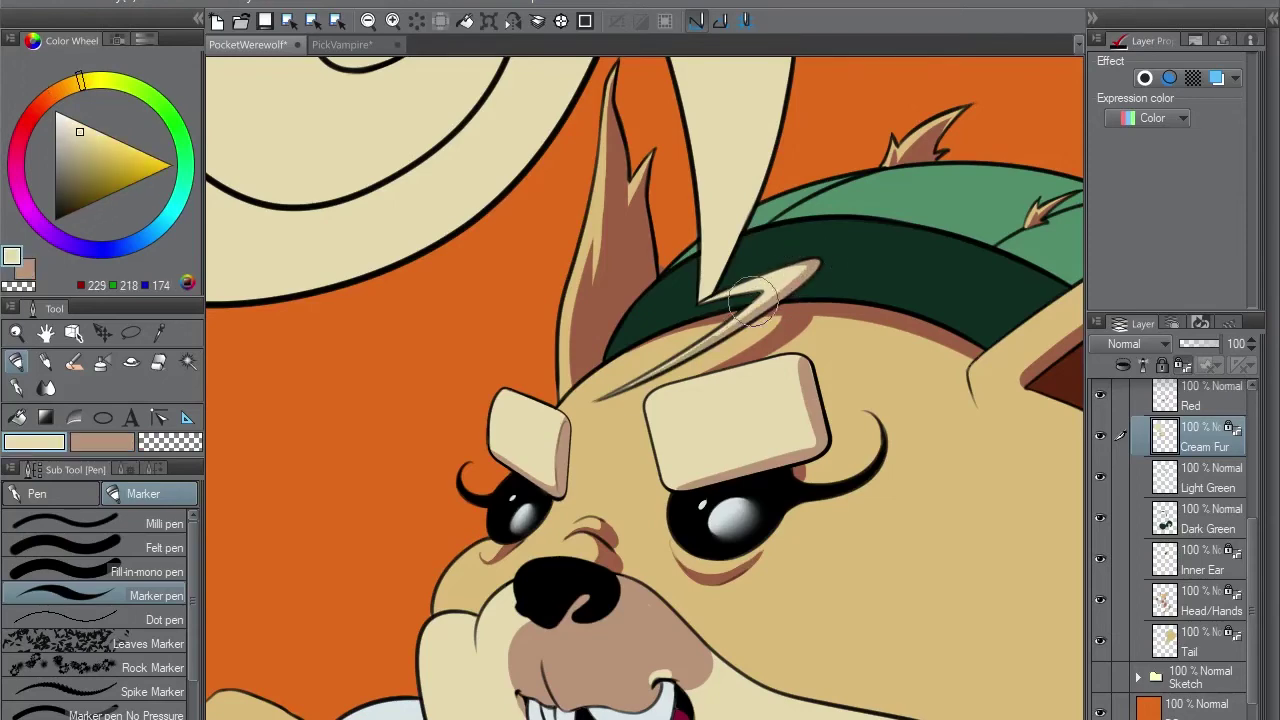
key("x")
scroll(800, 268, "down", 2)
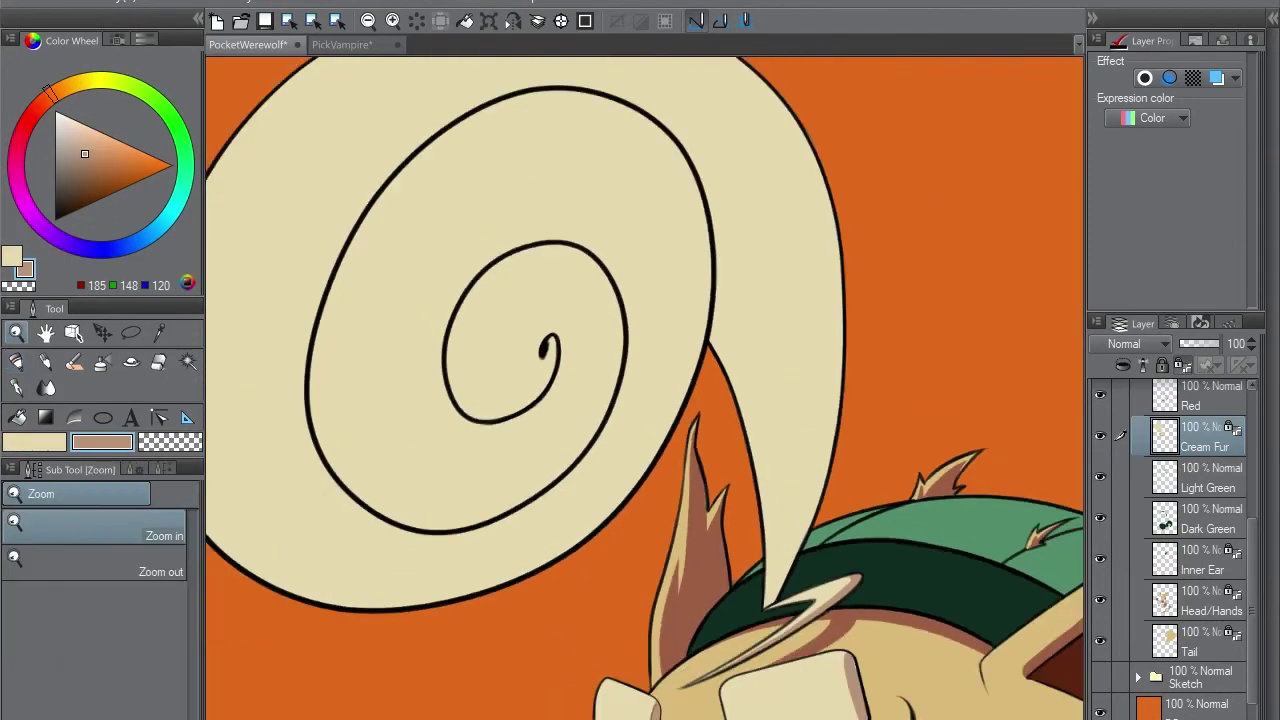
- Lasso-select the whole spiral hair curl, including its stem down to the tip at the hat brim
key("m")
left_click_drag(331, 659, 967, 351)
key("ctrl+minus")
key("ctrl+minus")
key("ctrl+minus")
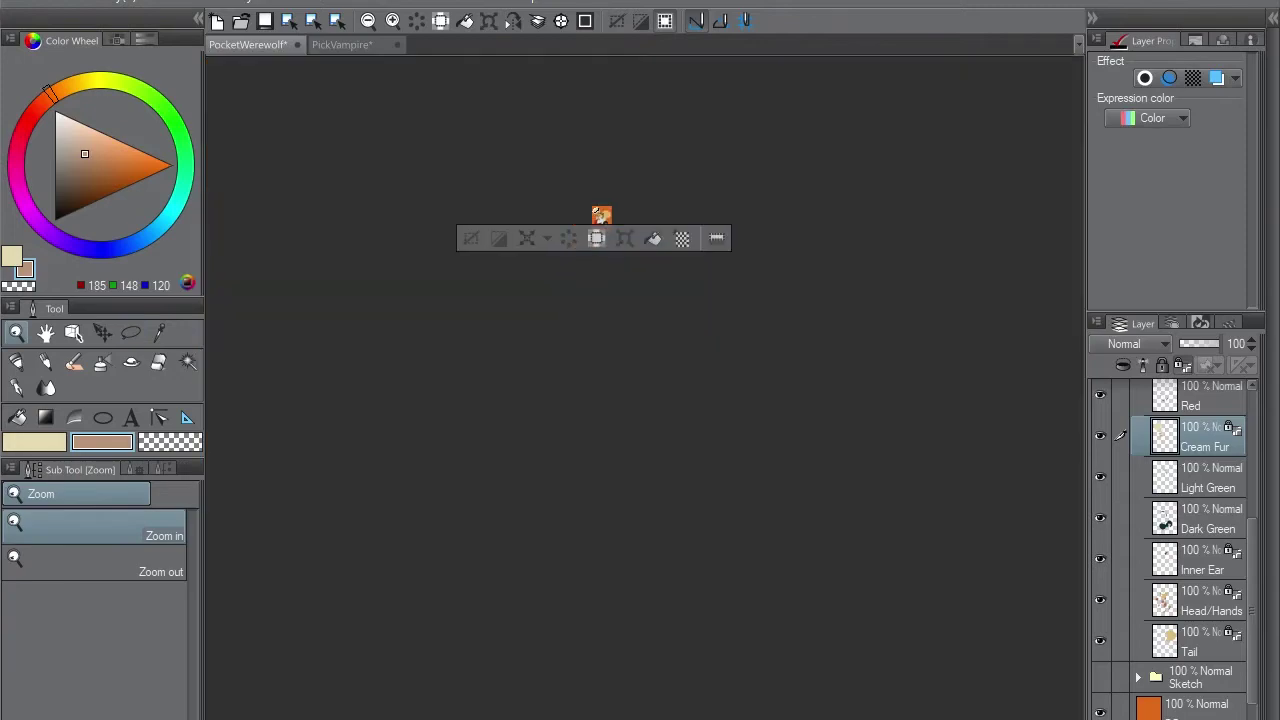
key("ctrl+plus")
key("ctrl+plus")
key("ctrl+plus")
key("m")
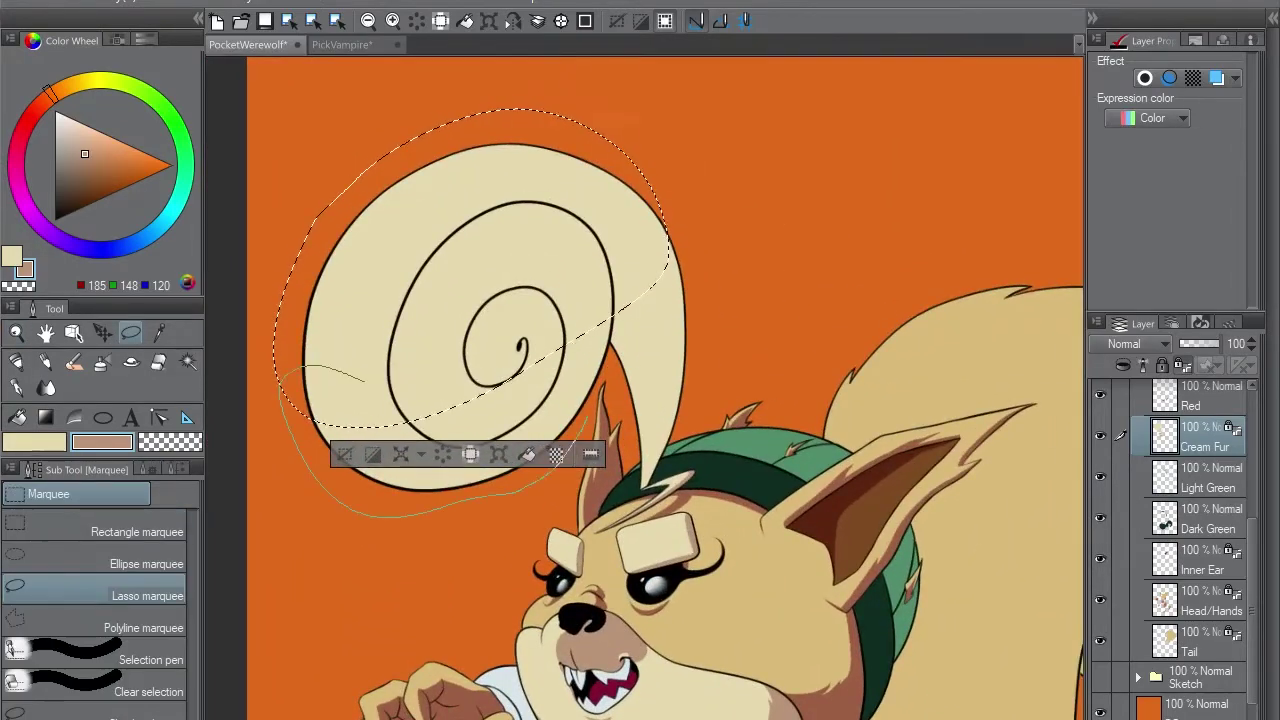
mouse_move(590, 420)
left_mouse_down()
mouse_move(608, 378)
mouse_move(700, 360)
mouse_move(725, 385)
mouse_move(645, 432)
left_mouse_up()
key("ctrl+plus")
key("ctrl+plus")
key("ctrl+plus")
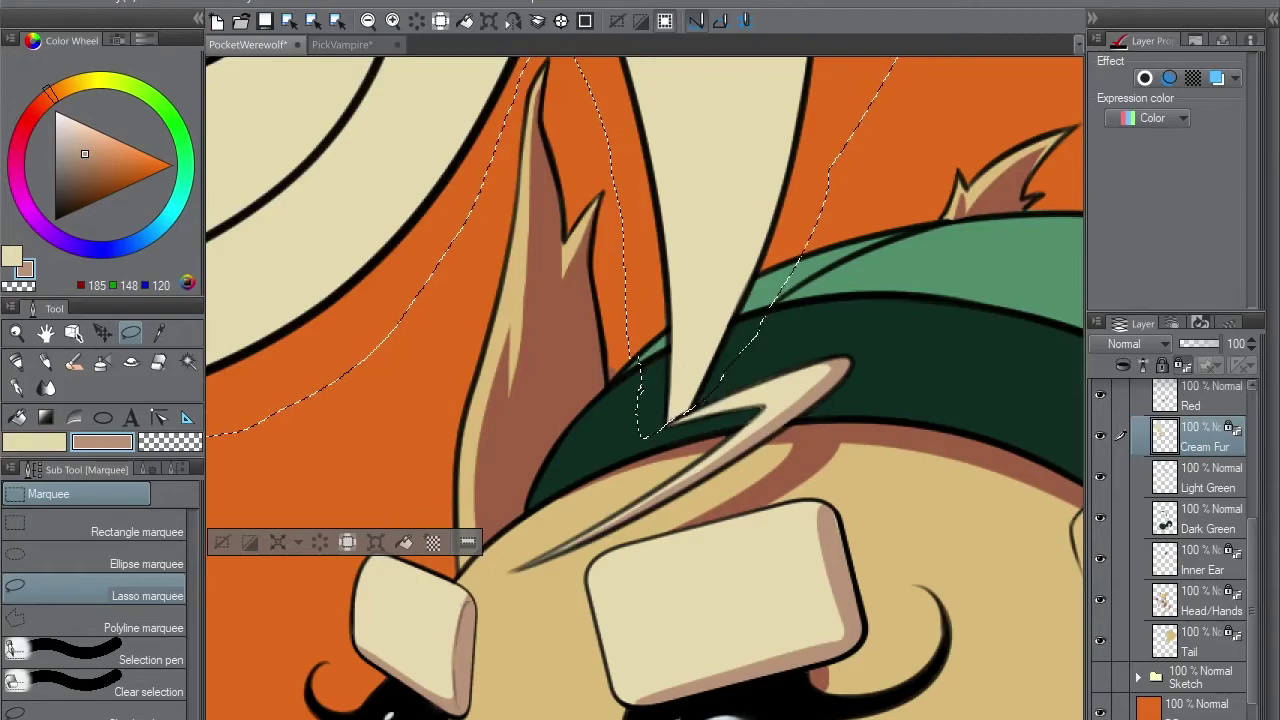
key("ctrl+minus")
key("ctrl+minus")
- Cover the curl with shadow (RGB 185, 148, 120) using the Fill-in-mono pen, leaving a cream band along the outer edge
key("p")
mouse_move(640, 320)
left_mouse_down()
mouse_move(577, 357)
mouse_move(614, 271)
mouse_move(445, 470)
mouse_move(520, 400)
mouse_move(614, 271)
mouse_move(557, 357)
mouse_move(960, 260)
mouse_move(740, 150)
left_mouse_up()
key("comma")
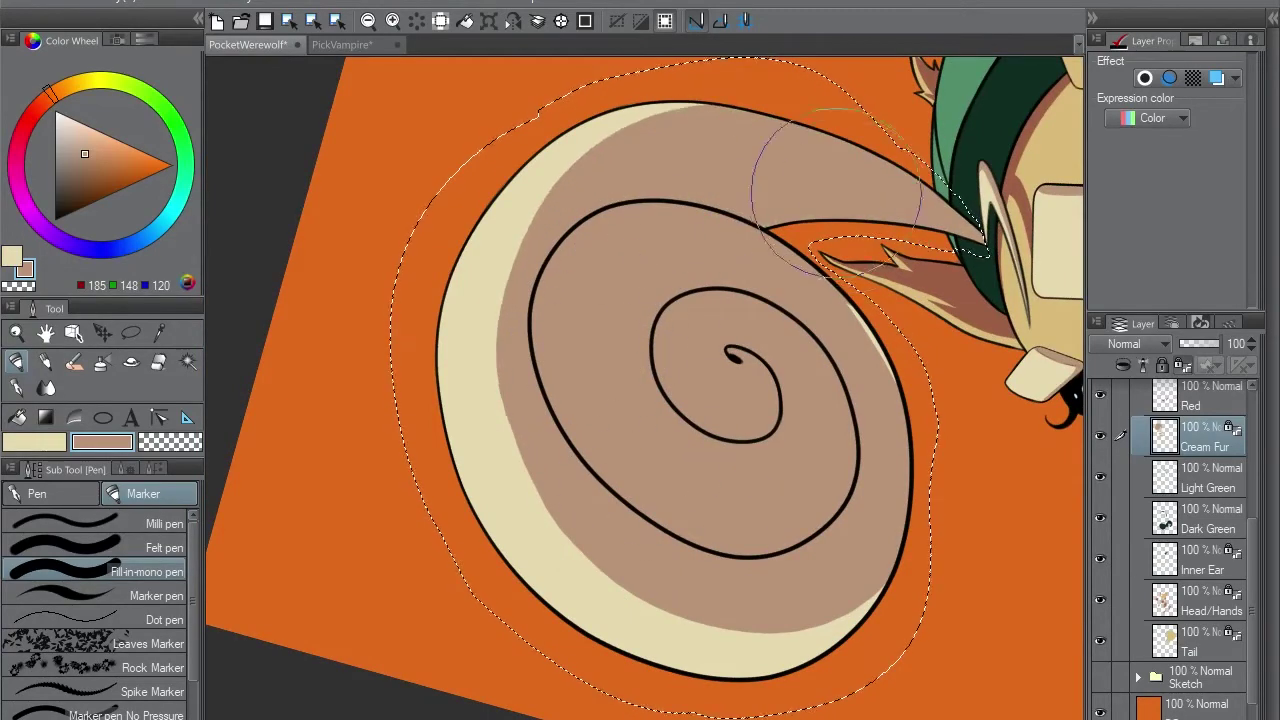
- Refine the shadow edge on the curl's stem and upper rim with the Marker pen, adding pointed fur tufts
key("period")
key("x")
mouse_move(770, 68)
left_mouse_down()
mouse_move(480, 286)
mouse_move(586, 200)
mouse_move(683, 165)
left_mouse_up()
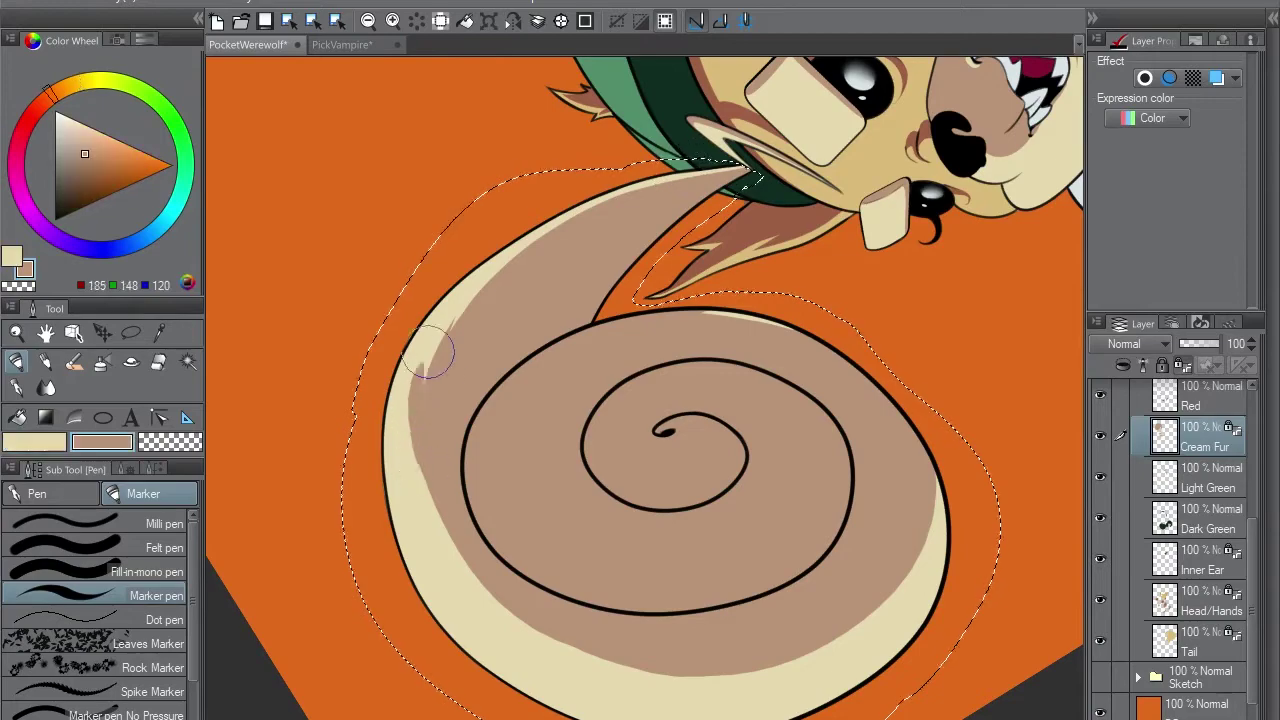
left_click_drag(428, 351, 614, 263)
scroll(603, 443, "up", 2)
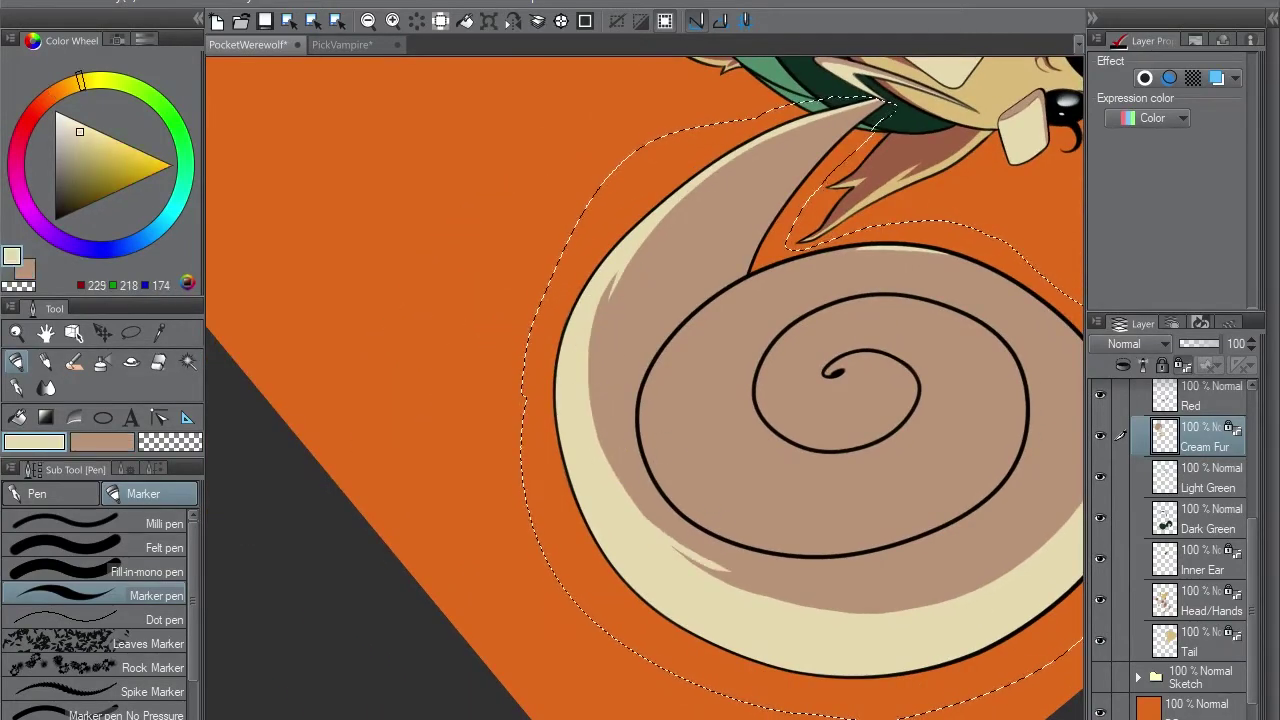
key("x")
left_click_drag(603, 443, 579, 370)
left_click_drag(528, 288, 518, 428)
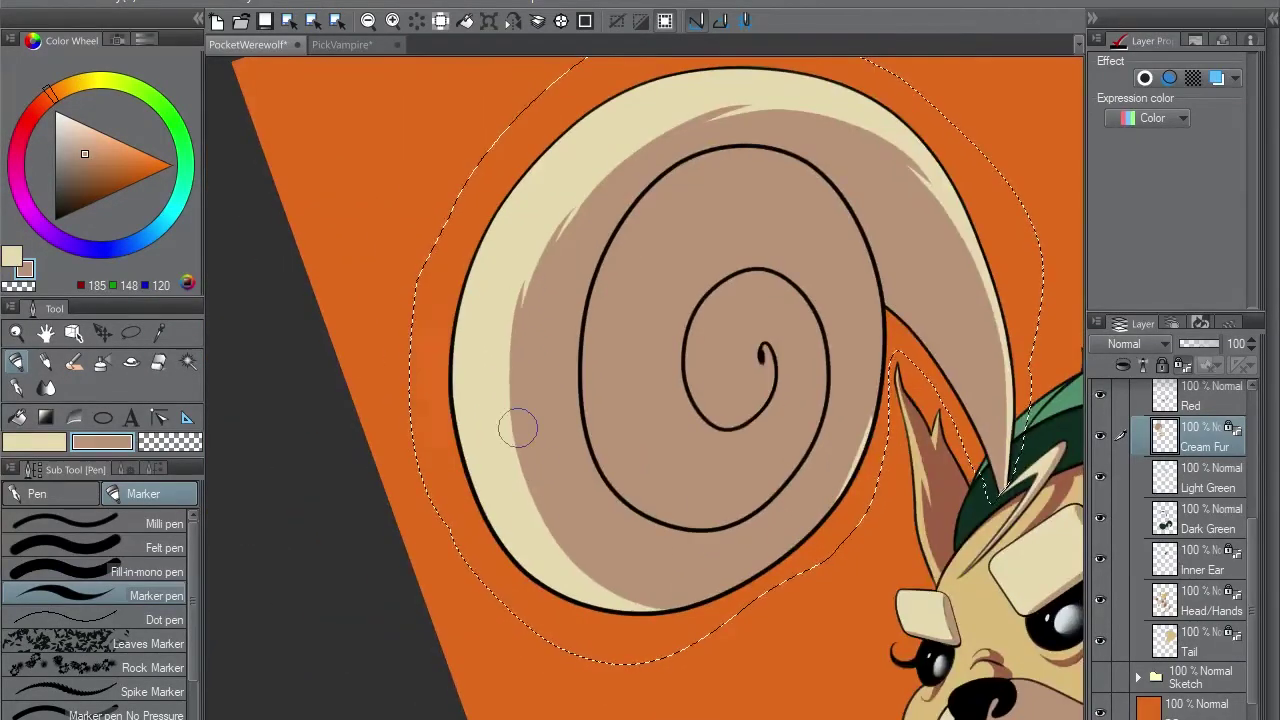
- Add pointed shadow tufts along the side and lower part of the curl's outer cream band
mouse_move(507, 376)
left_mouse_down()
mouse_move(509, 428)
mouse_move(609, 591)
left_mouse_up()
key("ctrl+z")
left_click_drag(514, 414, 494, 366)
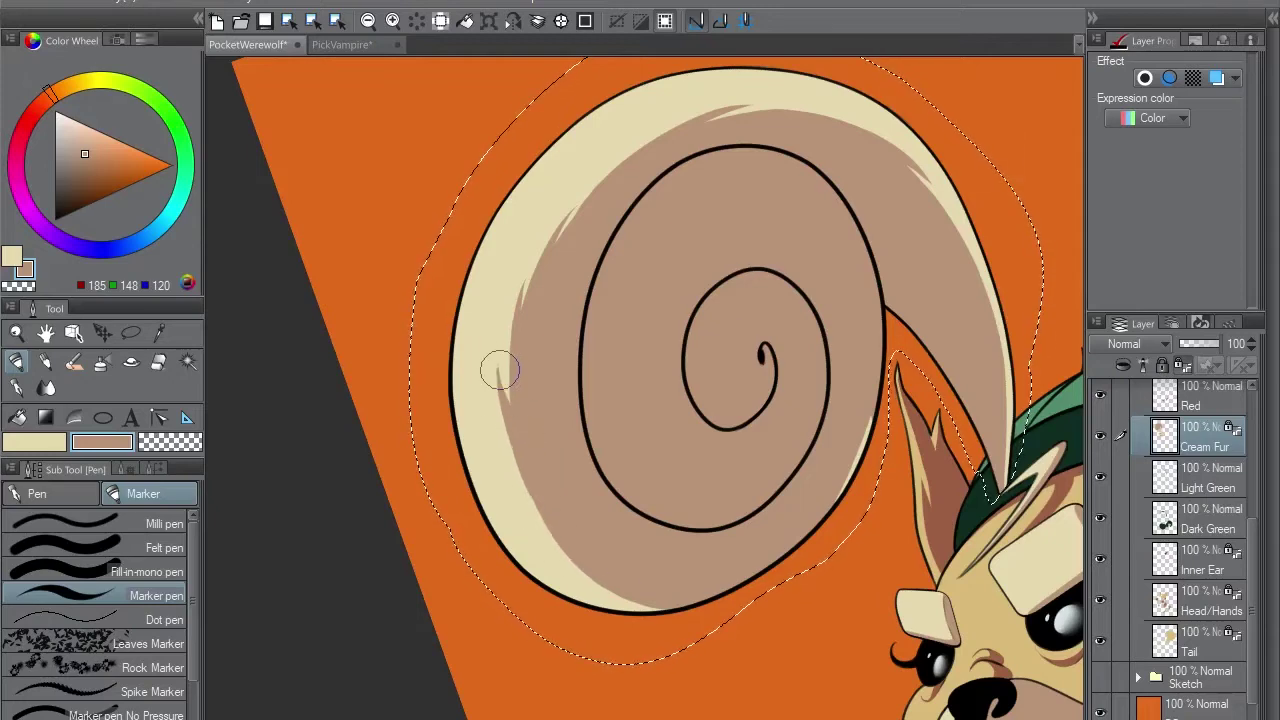
left_click_drag(600, 585, 528, 487)
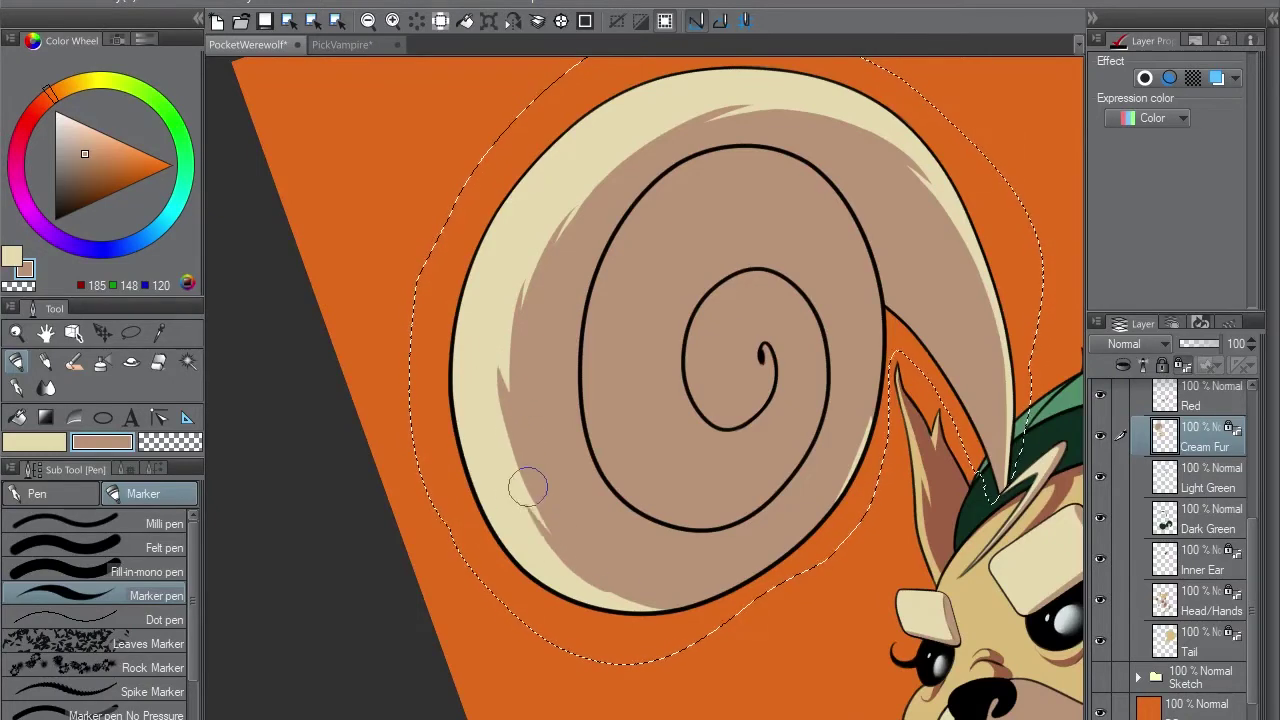
- Reshape the fur spikes between the cream band and the shadow on the curl's upper outer side, using both colours
key("x")
key("ctrl+space")
left_click(514, 277)
scroll(451, 477, "up", 1)
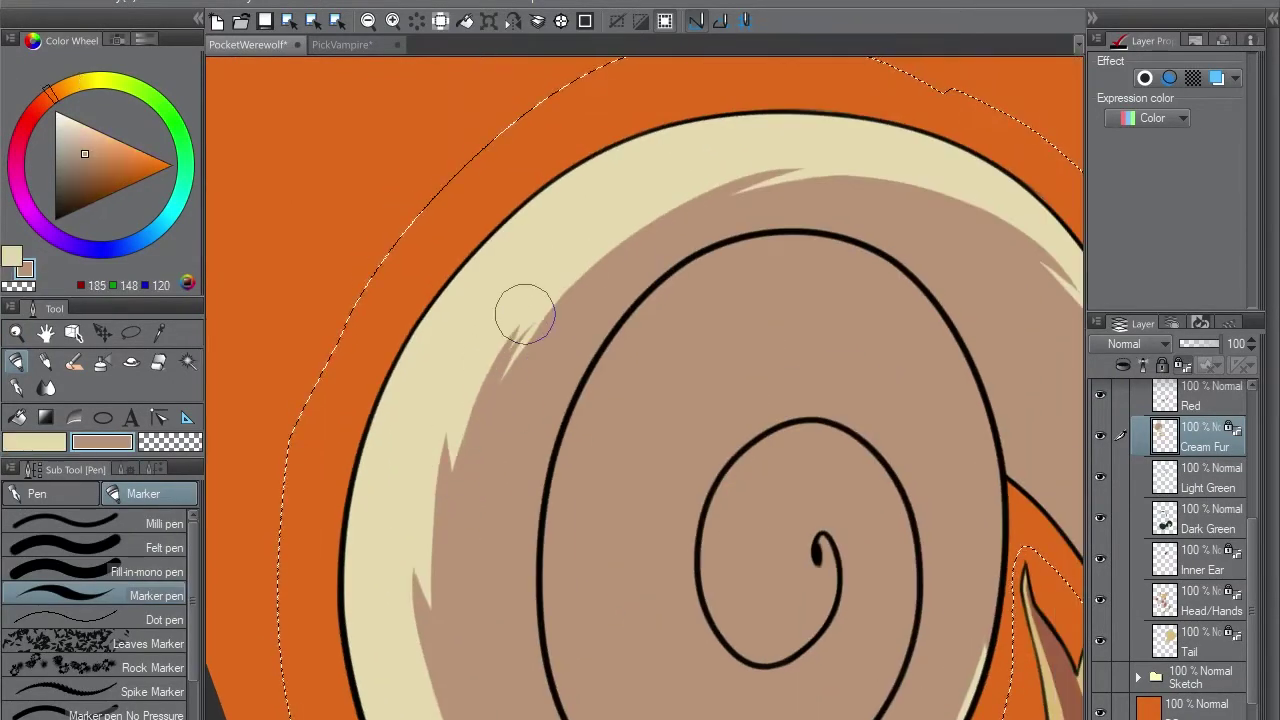
key("x")
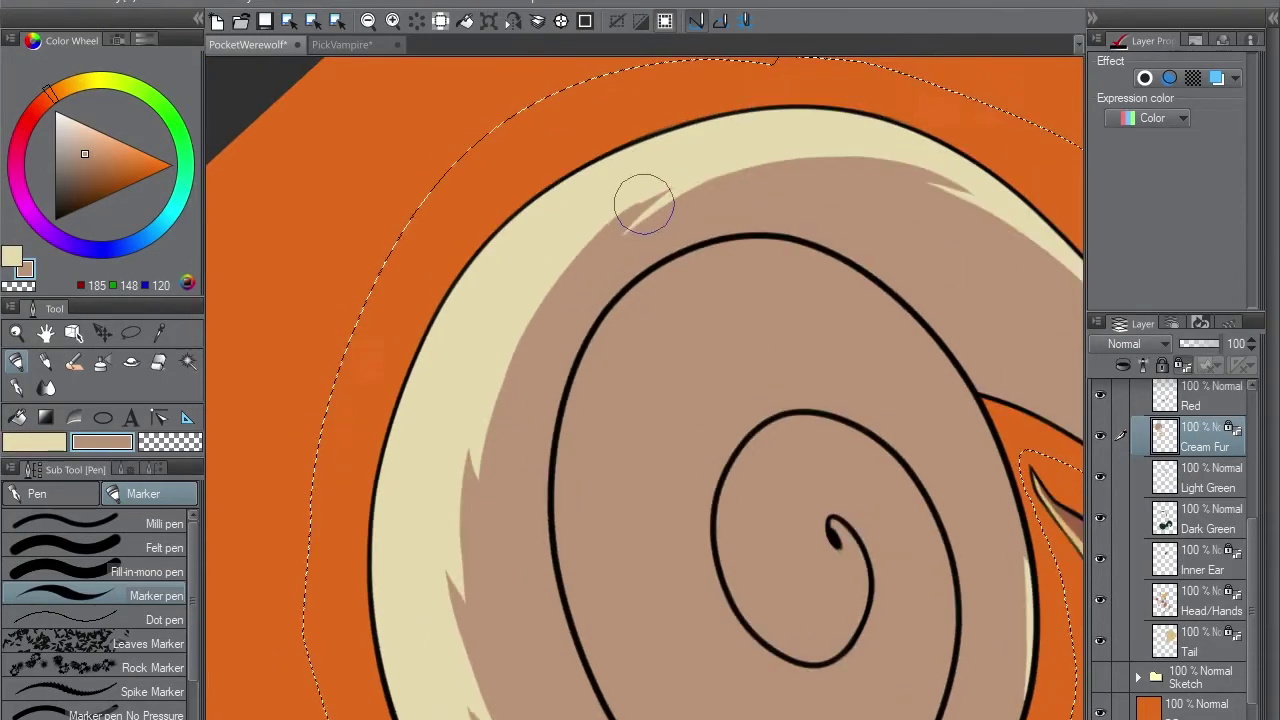
left_click_drag(623, 206, 489, 400)
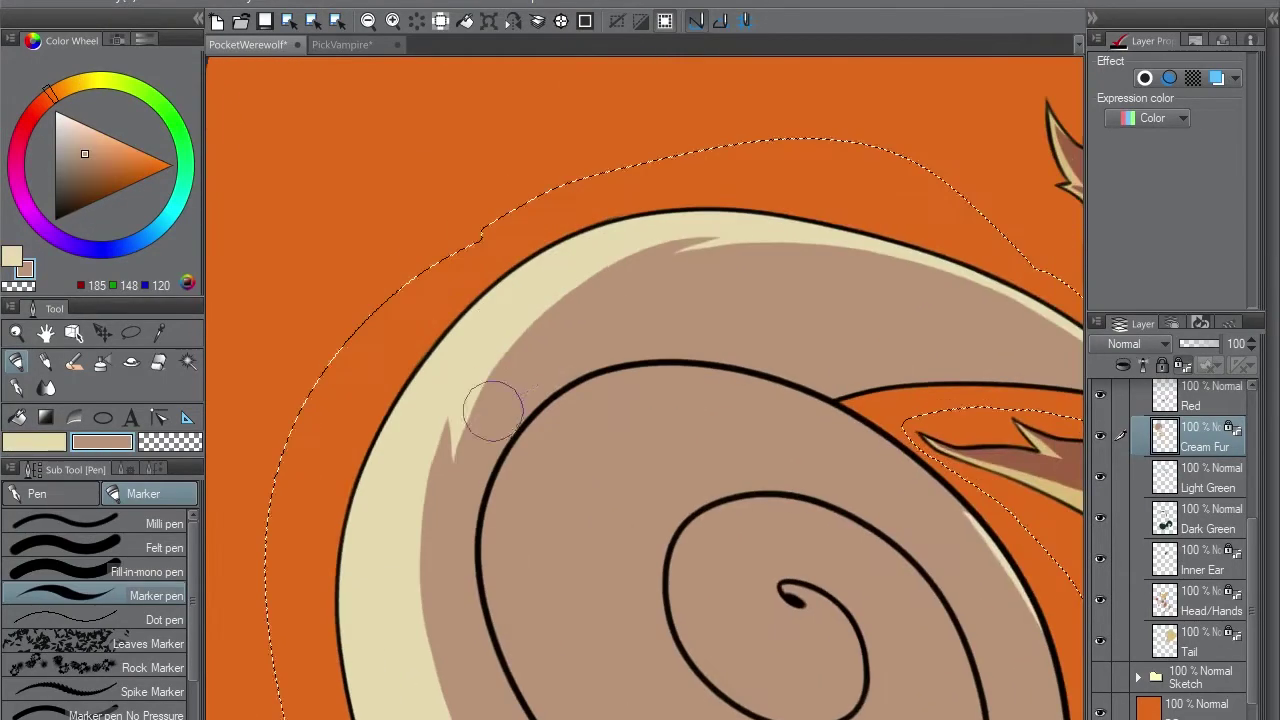
left_click_drag(432, 498, 580, 420)
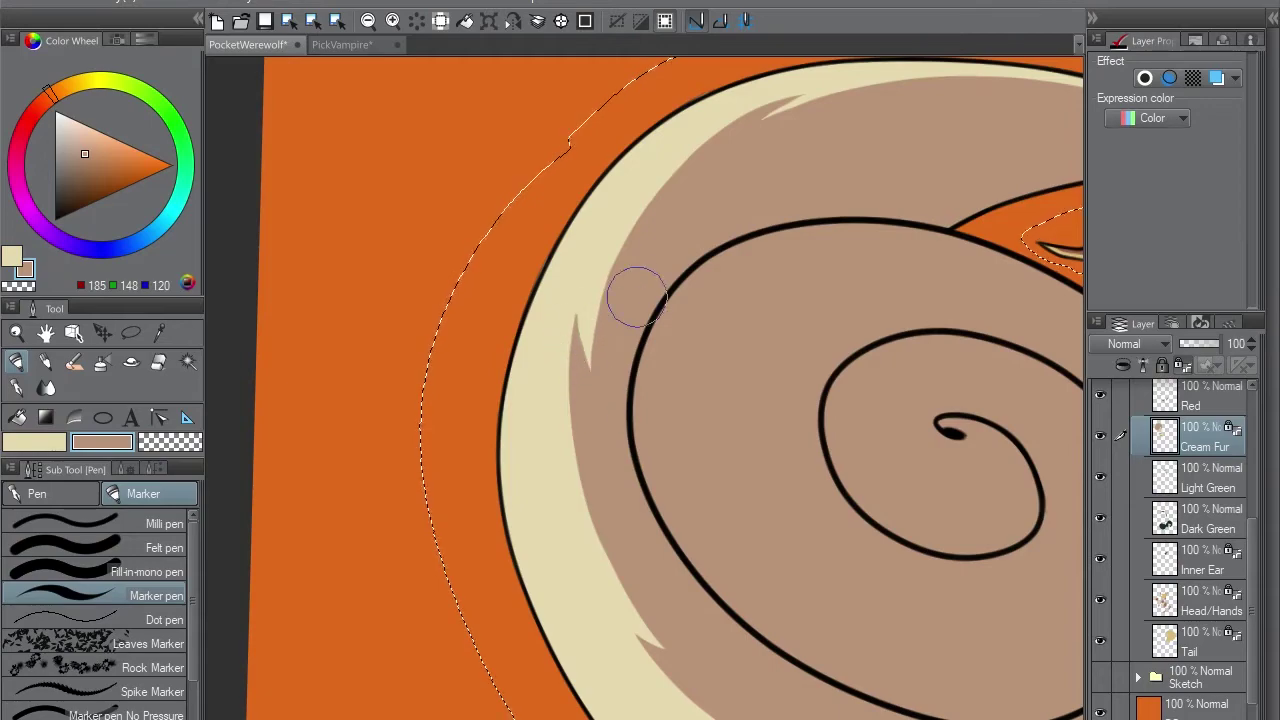
left_click_drag(637, 297, 654, 331)
- Paint a thin cream rim (RGB 229, 218, 174) along the curl's edge facing the ear, and clear the selection
key("x")
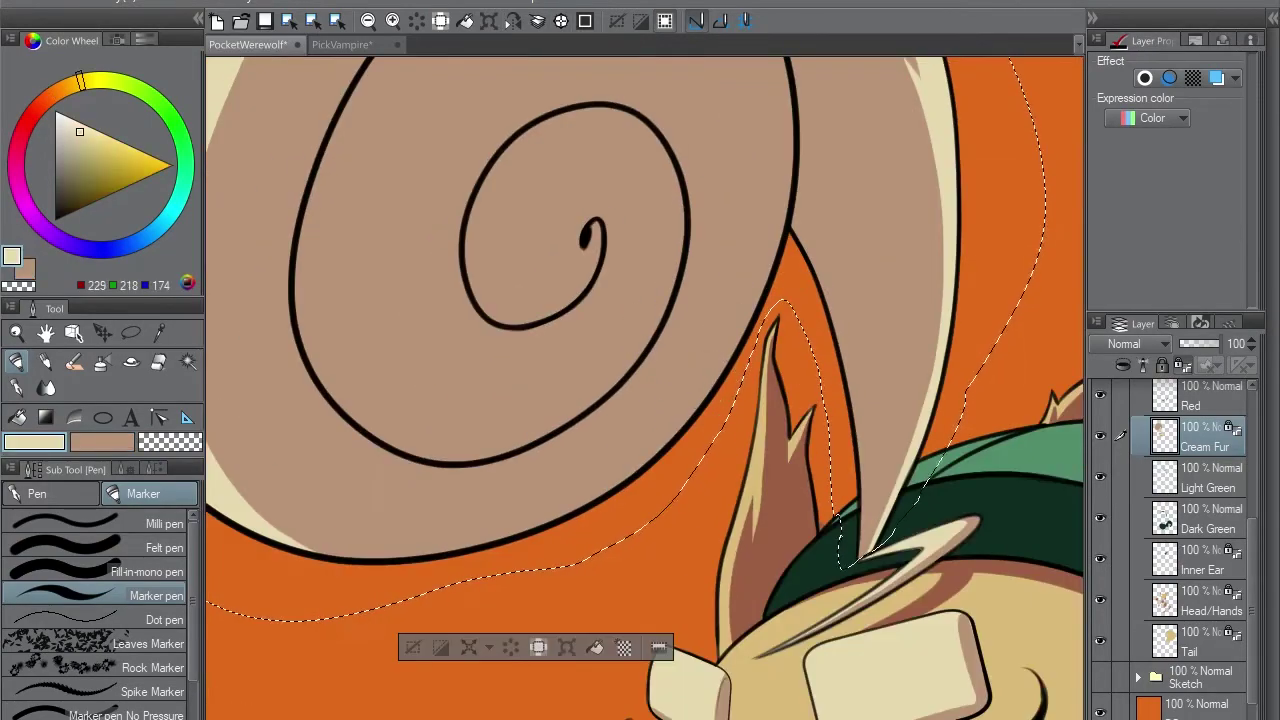
key("h")
key("h")
key("h")
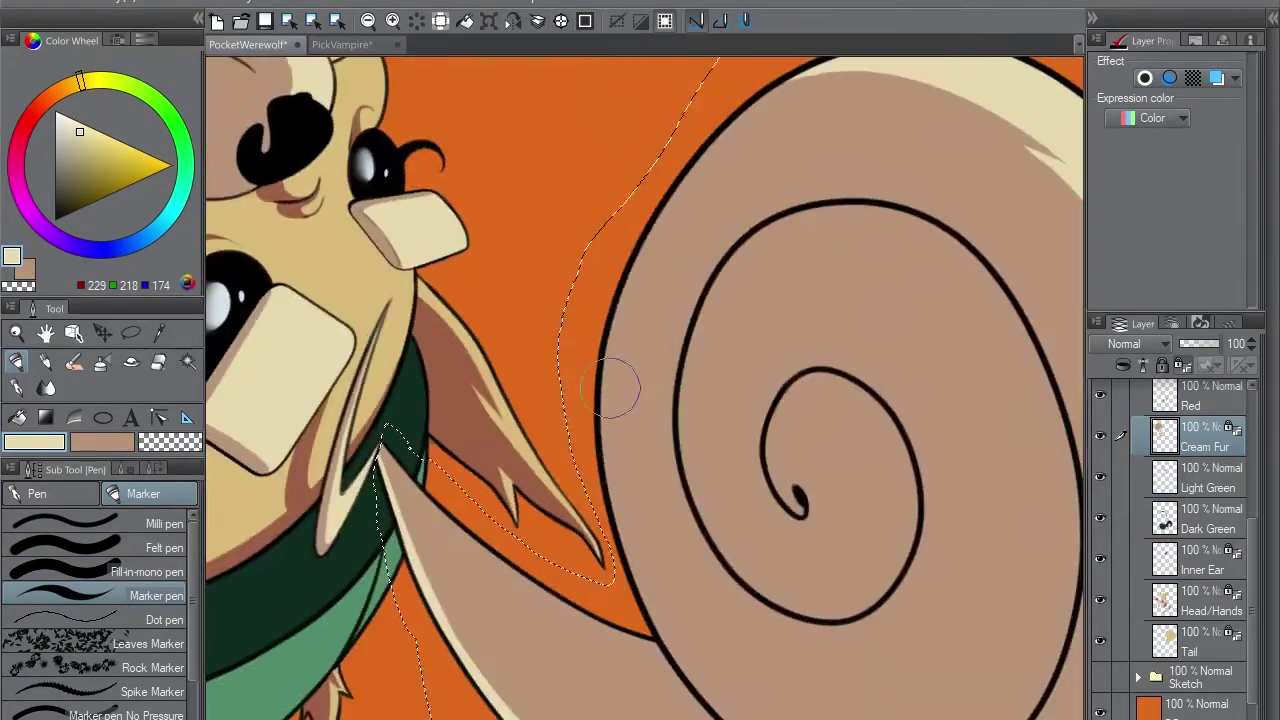
left_click_drag(612, 388, 650, 300)
mouse_move(680, 163)
left_mouse_down()
mouse_move(591, 414)
mouse_move(628, 578)
mouse_move(630, 522)
left_mouse_up()
key("ctrl+z")
left_click_drag(590, 437, 571, 266)
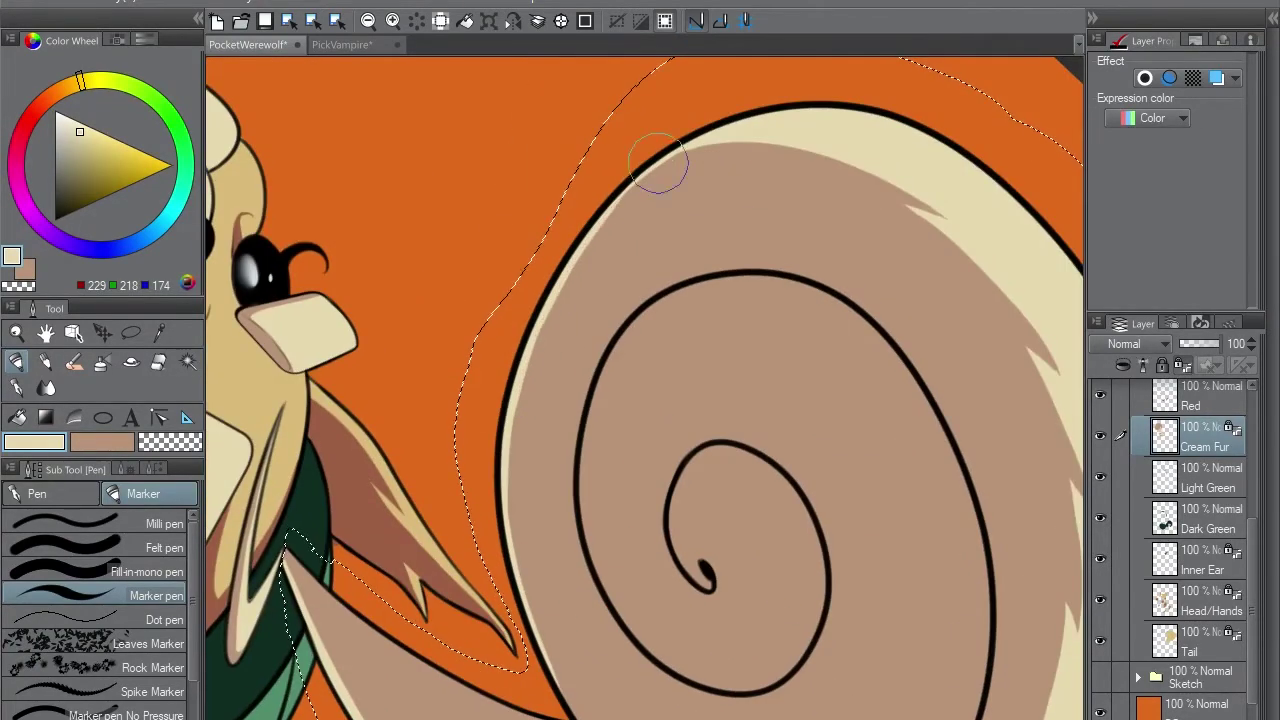
left_click_drag(674, 147, 651, 524)
key("ctrl+d")
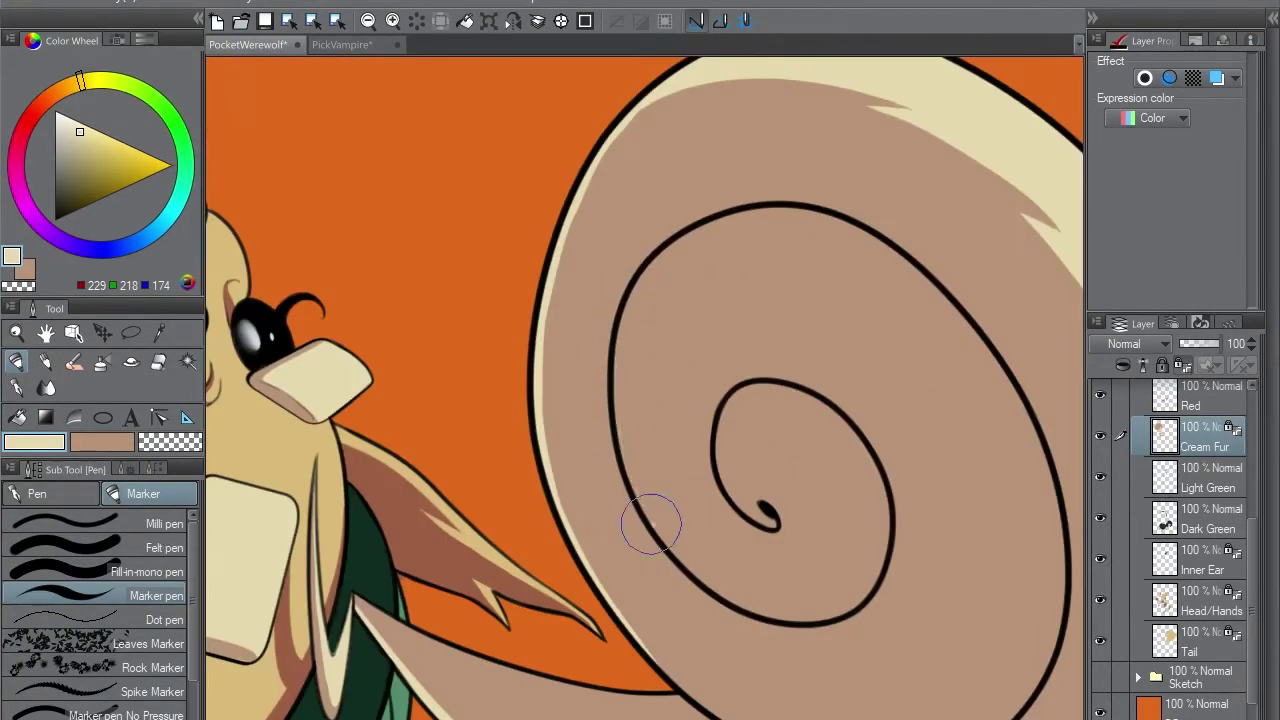
- Add thin cream highlights along the curl's inner spiral lines and the inner edge of its stem
left_click_drag(729, 477, 943, 263)
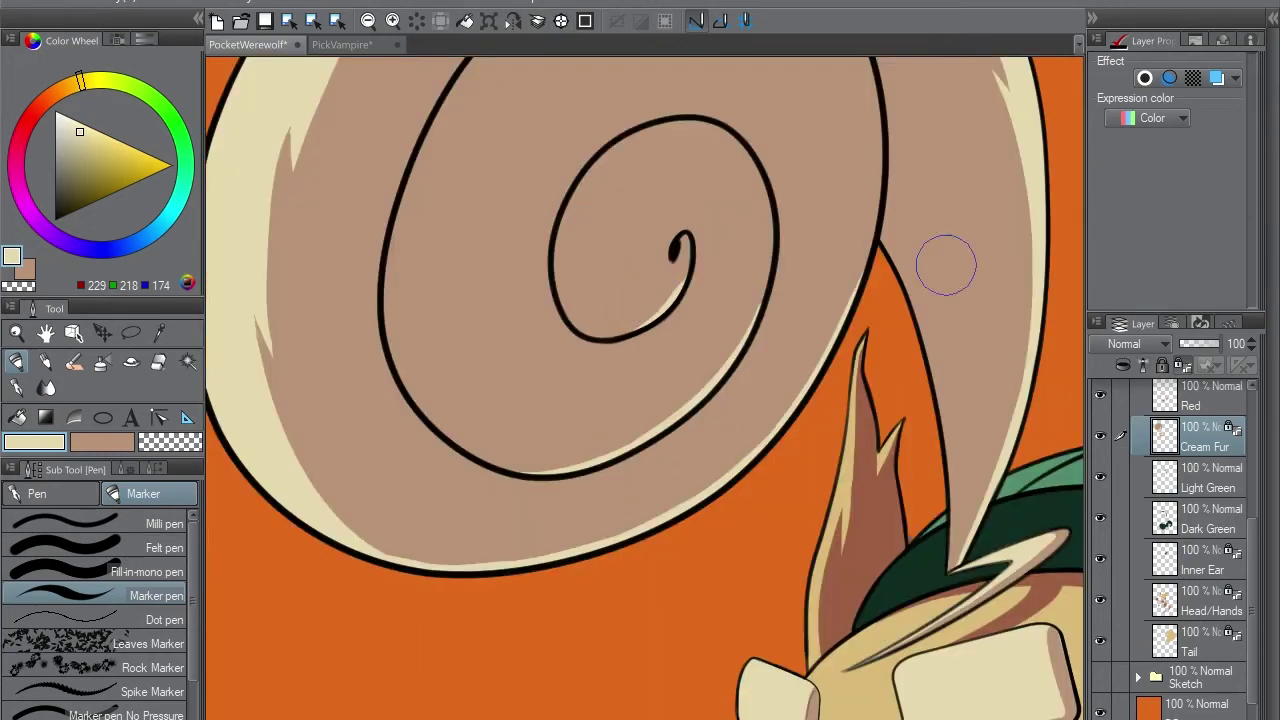
left_click_drag(840, 398, 450, 378)
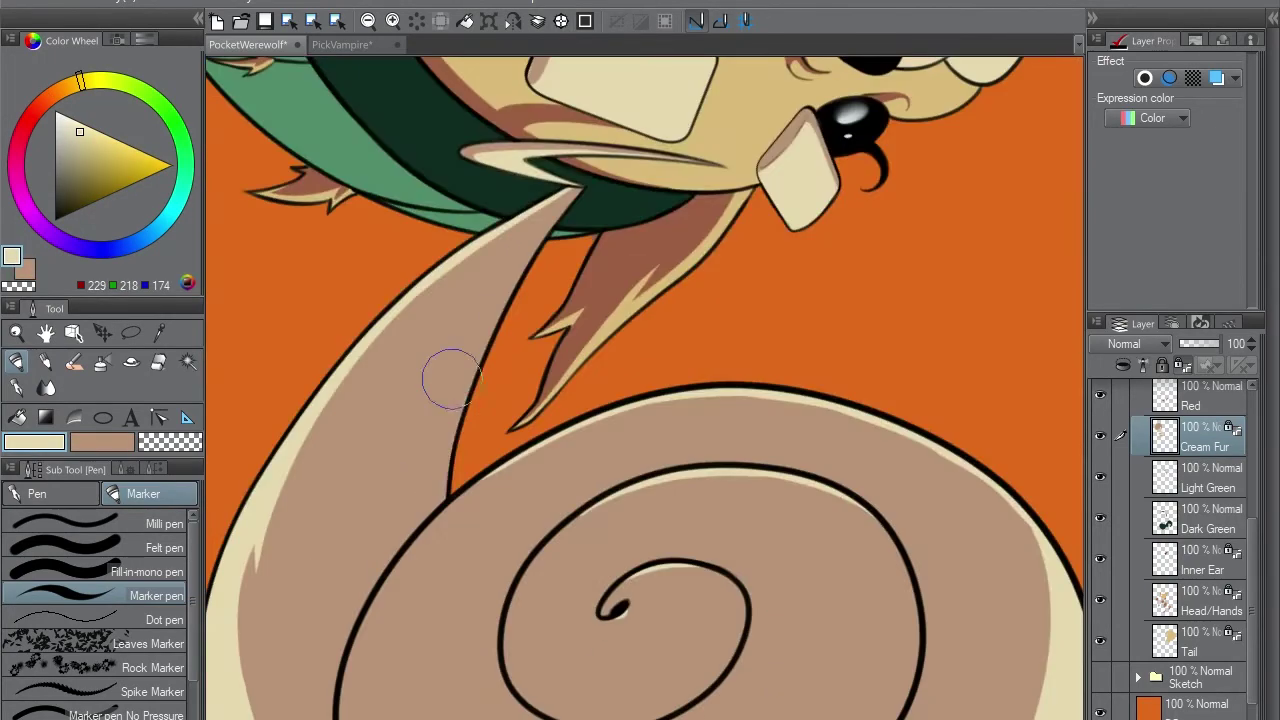
mouse_move(555, 225)
left_mouse_down()
mouse_move(497, 385)
mouse_move(505, 176)
mouse_move(780, 163)
mouse_move(422, 480)
left_mouse_up()
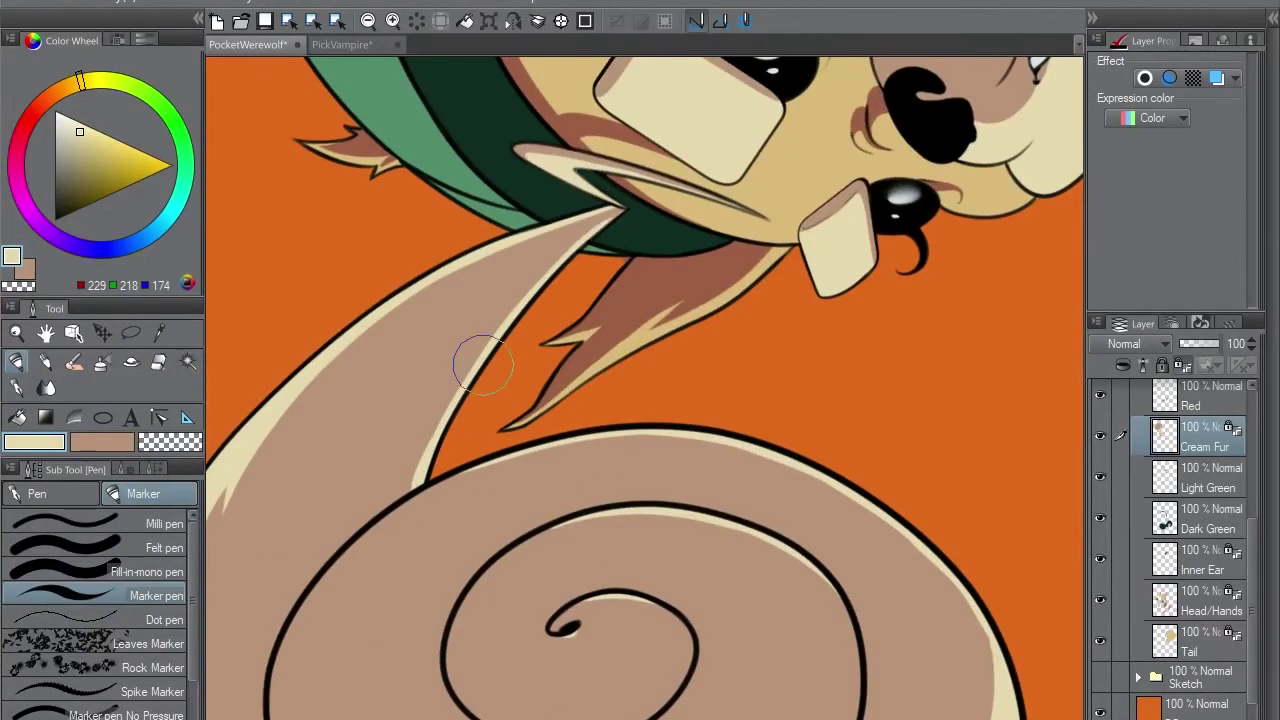
key("x")
key("ctrl+0")
scroll(660, 388, "up", 2)
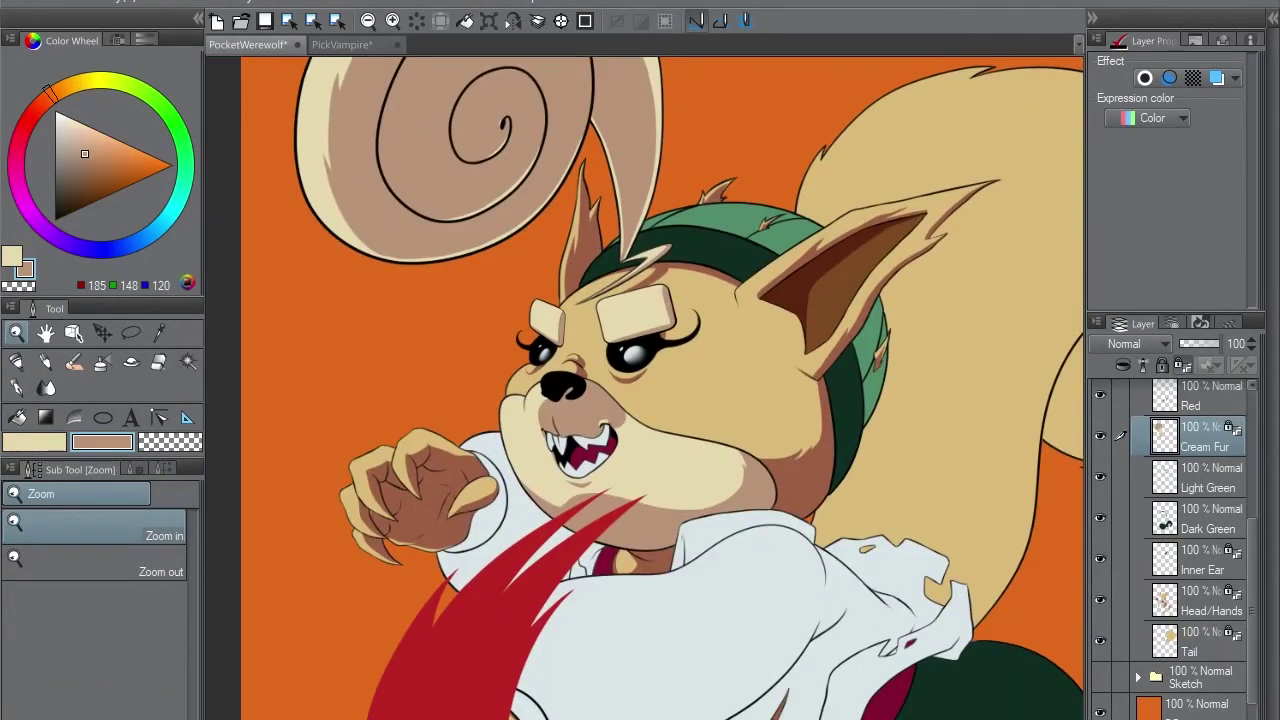
key("p")
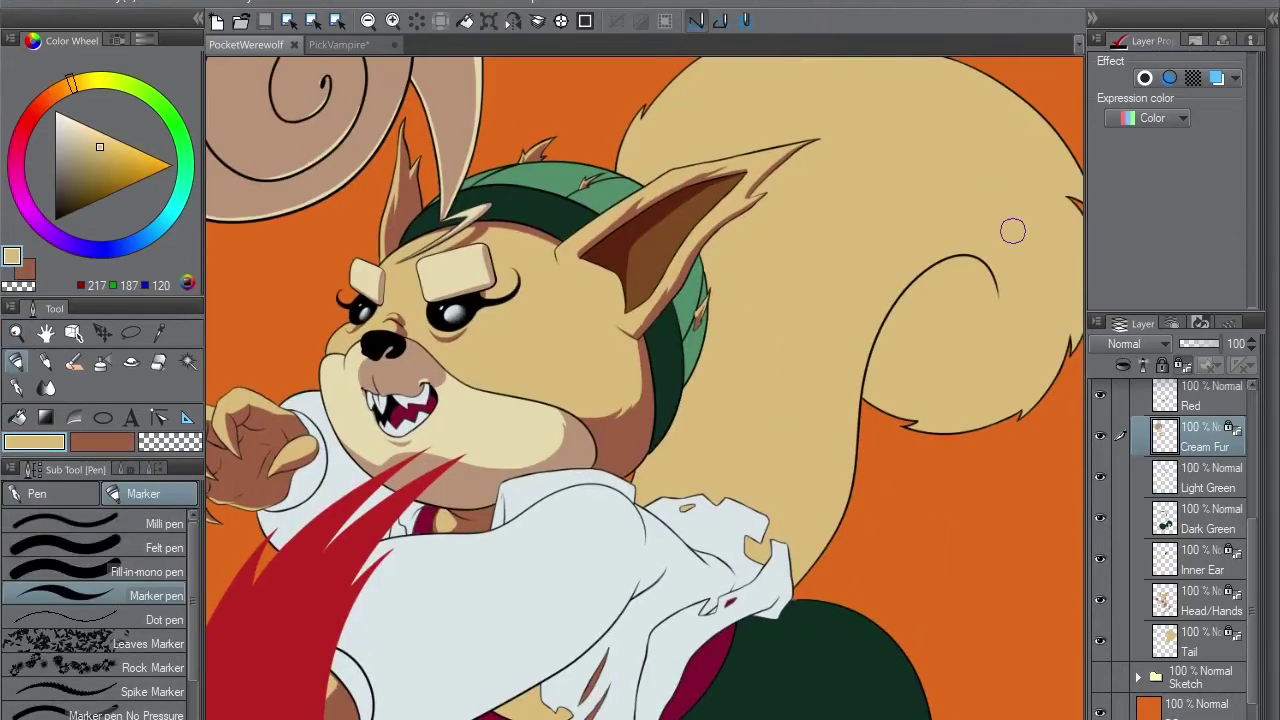
- On the Tail layer, lasso the curled tip's underside and fill it with the brown shadow colour (RGB 156, 95, 67)
left_click(1011, 229, "ctrl+shift")
left_click_drag(1011, 229, 826, 285)
key("m")
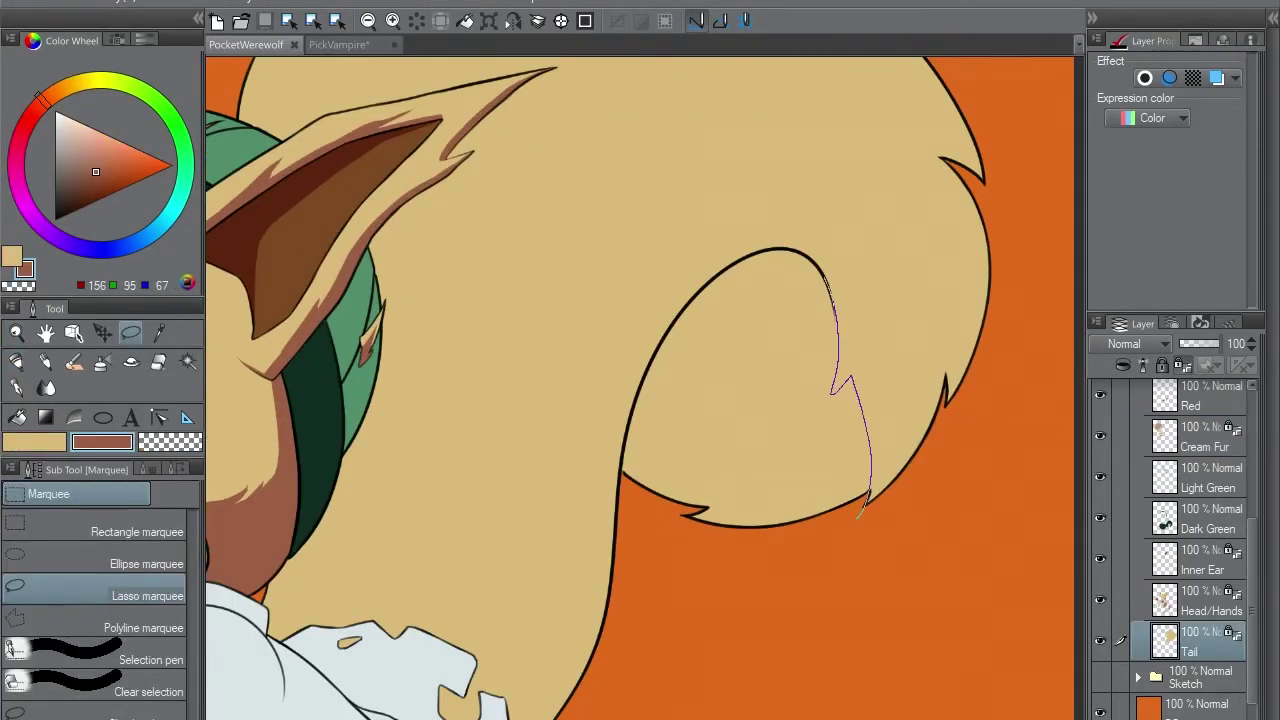
left_click_drag(868, 492, 866, 500)
key("p")
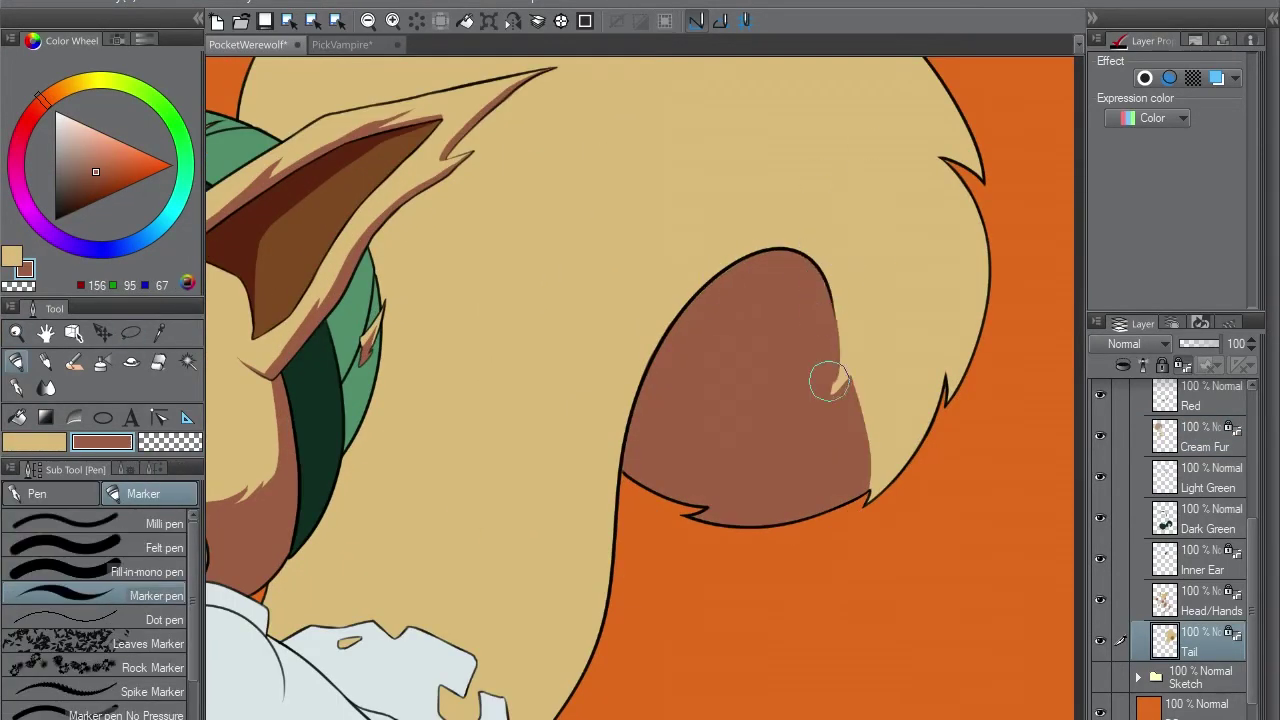
- Reshape the side of the curled tip's shadow into pointed fur tufts, using both the cream and brown colours
key("x")
left_click_drag(829, 381, 849, 274)
key("x")
key("h")
key("ctrl+z")
key("h")
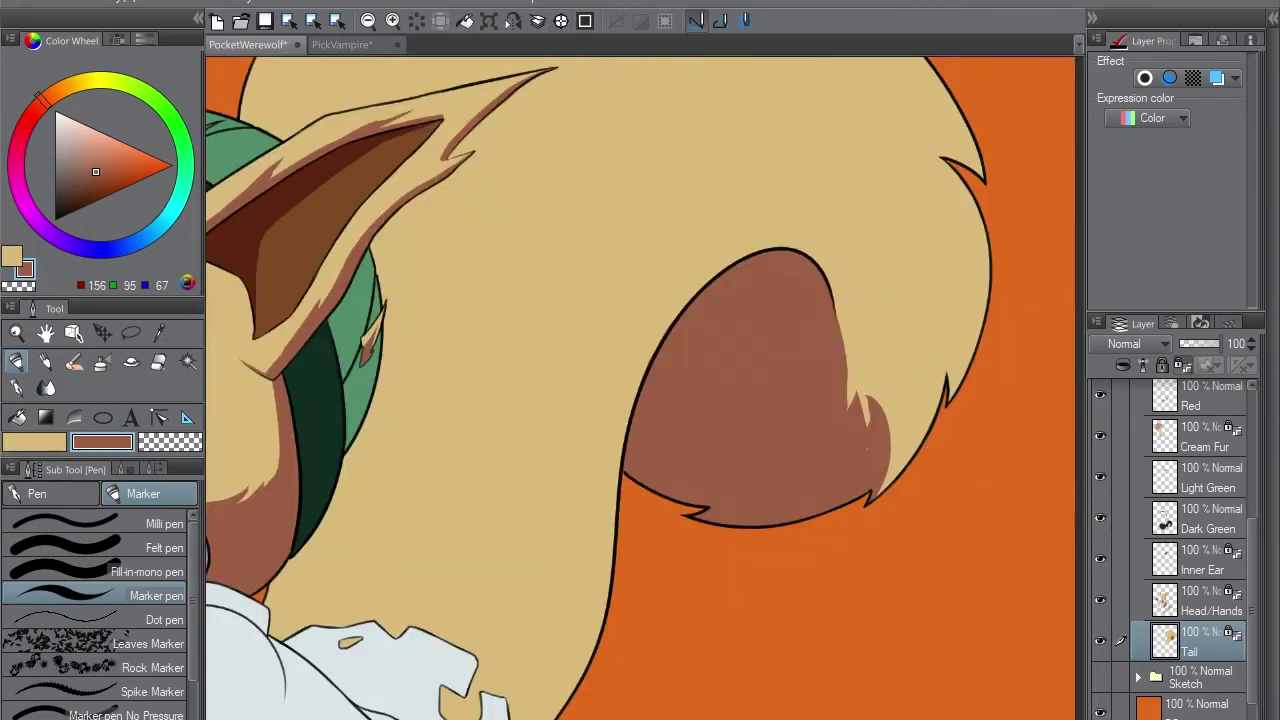
key("x")
mouse_move(852, 382)
left_mouse_down()
mouse_move(866, 438)
mouse_move(846, 444)
left_mouse_up()
key("x")
key("x")
key("x")
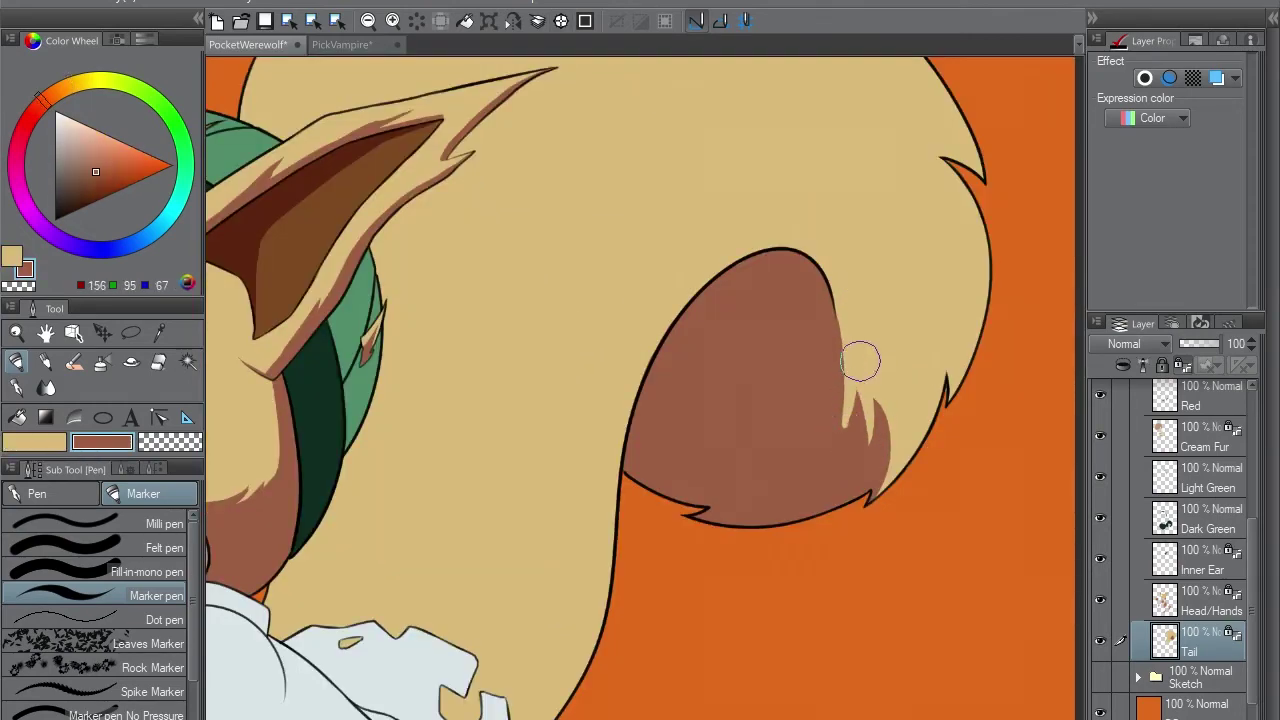
- Sharpen the spikes in the tip's shadow and add small brown tufts at the notches on the tail's outer edge
key("x")
left_click_drag(872, 389, 868, 440)
key("x")
key("minus")
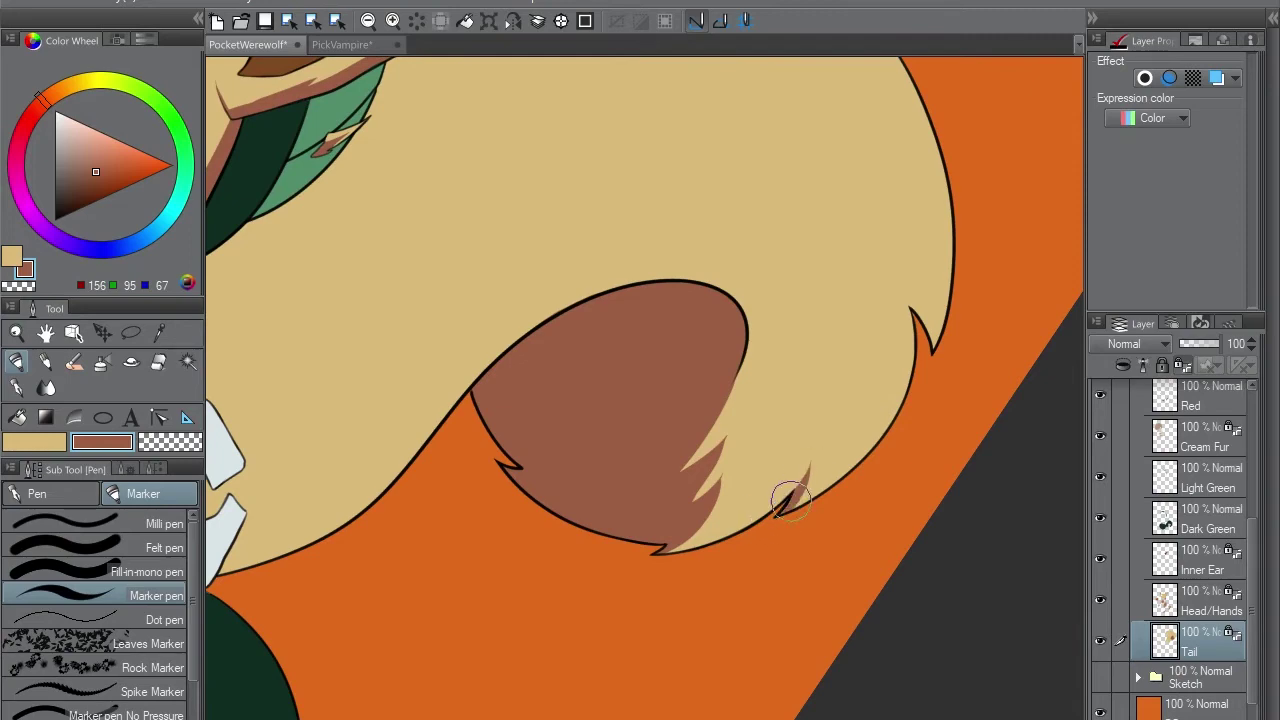
key("equal")
key("equal")
- Lasso the tail's whole inner side, from the shirt around the curled tip, fill it with brown shadow and clear the selection
key("ctrl+minus")
key("m")
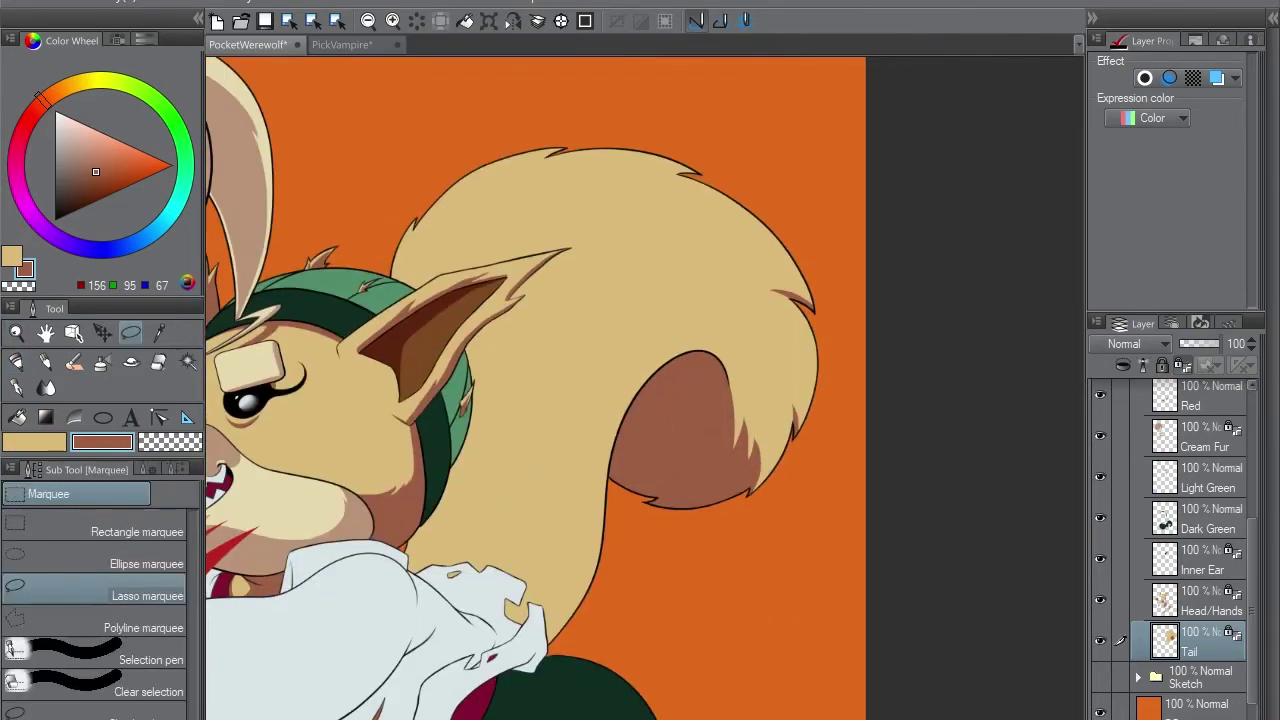
left_click_drag(815, 312, 843, 455)
key("alt+BackSpace")
key("ctrl+d")
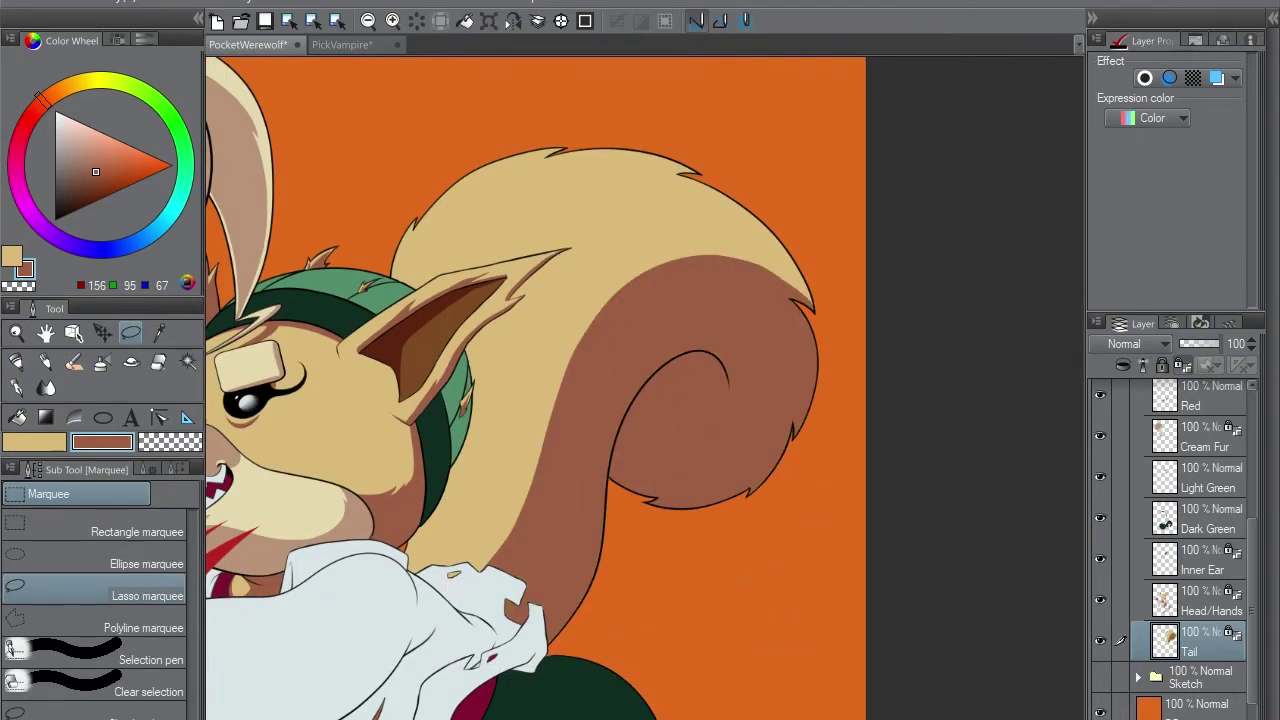
- Paint pointed fur spikes along the shadow's edge on the tail's stem with the Marker pen
left_click(694, 471, "ctrl")
key("p")
key("ctrl+minus")
key("minus")
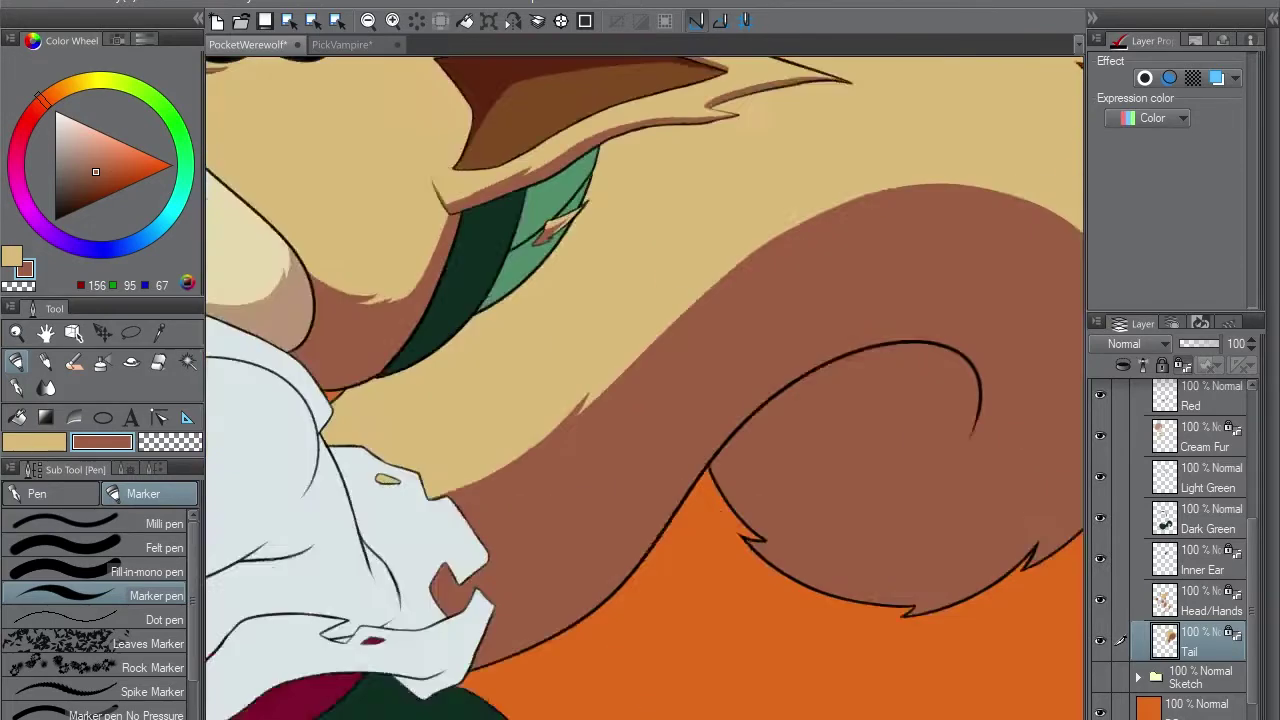
key("equal")
left_click_drag(690, 282, 634, 334)
key("x")
key("x")
key("minus")
key("minus")
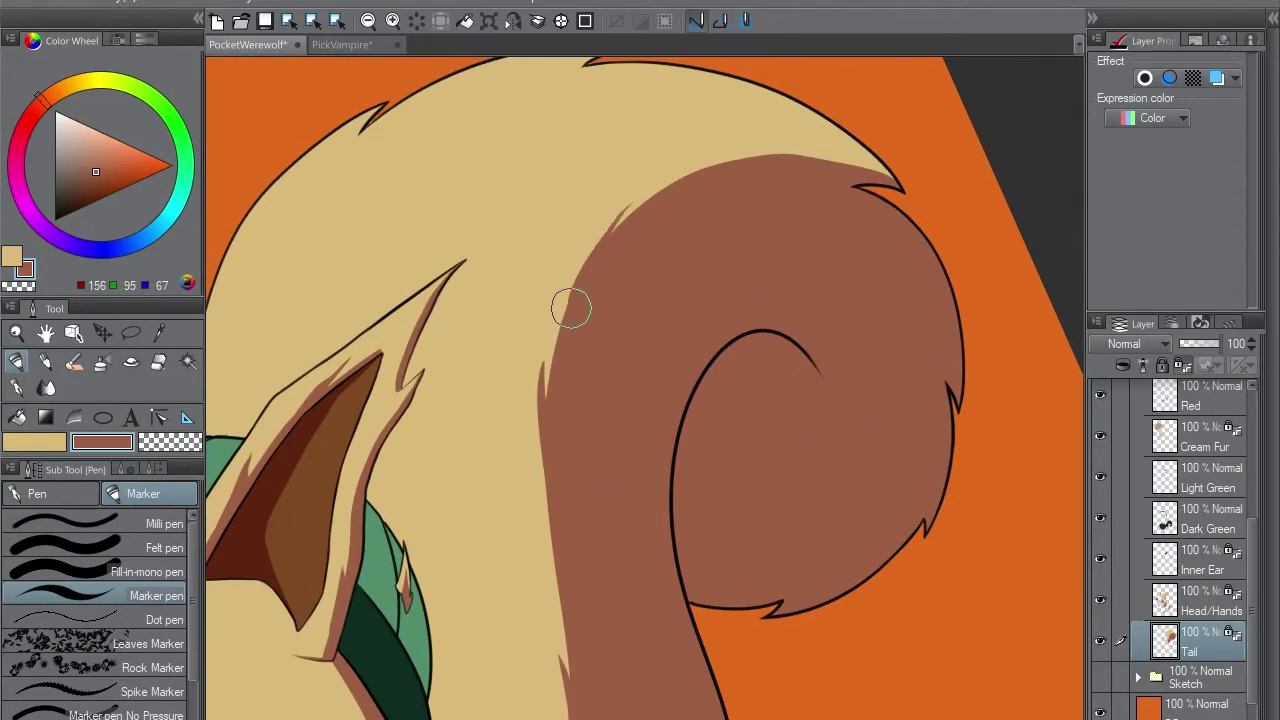
- Add tapered fur spikes along the shadow's edge over the tail's upper bend, using both fur colours
key("equal")
key("equal")
mouse_move(616, 420)
left_mouse_down()
mouse_move(639, 203)
mouse_move(740, 103)
left_mouse_up()
key("x")
key("x")
key("x")
key("equal")
key("equal")
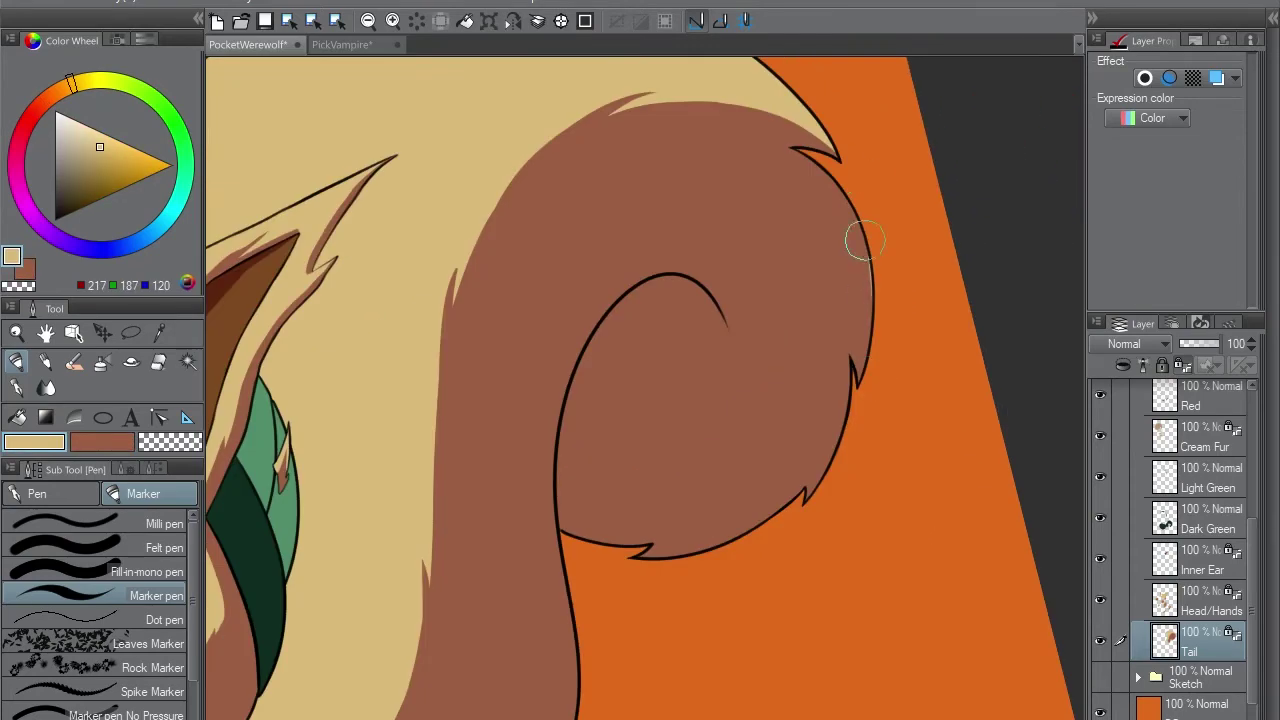
- Paint a thin cream rim (RGB 217, 187, 120) inside the curled tip's outer edge, following its notches
left_click_drag(865, 240, 868, 375)
key("x")
key("equal")
key("equal")
key("x")
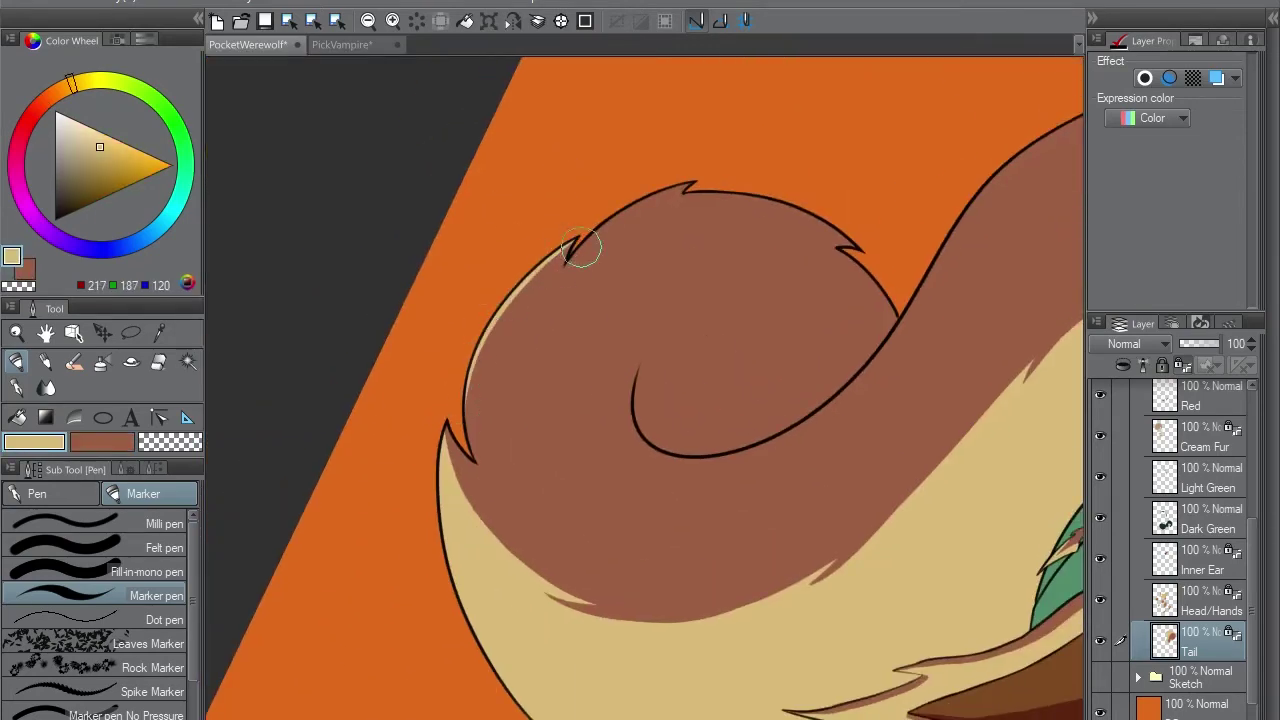
key("equal")
key("equal")
key("equal")
key("equal")
left_click_drag(542, 455, 579, 392)
key("x")
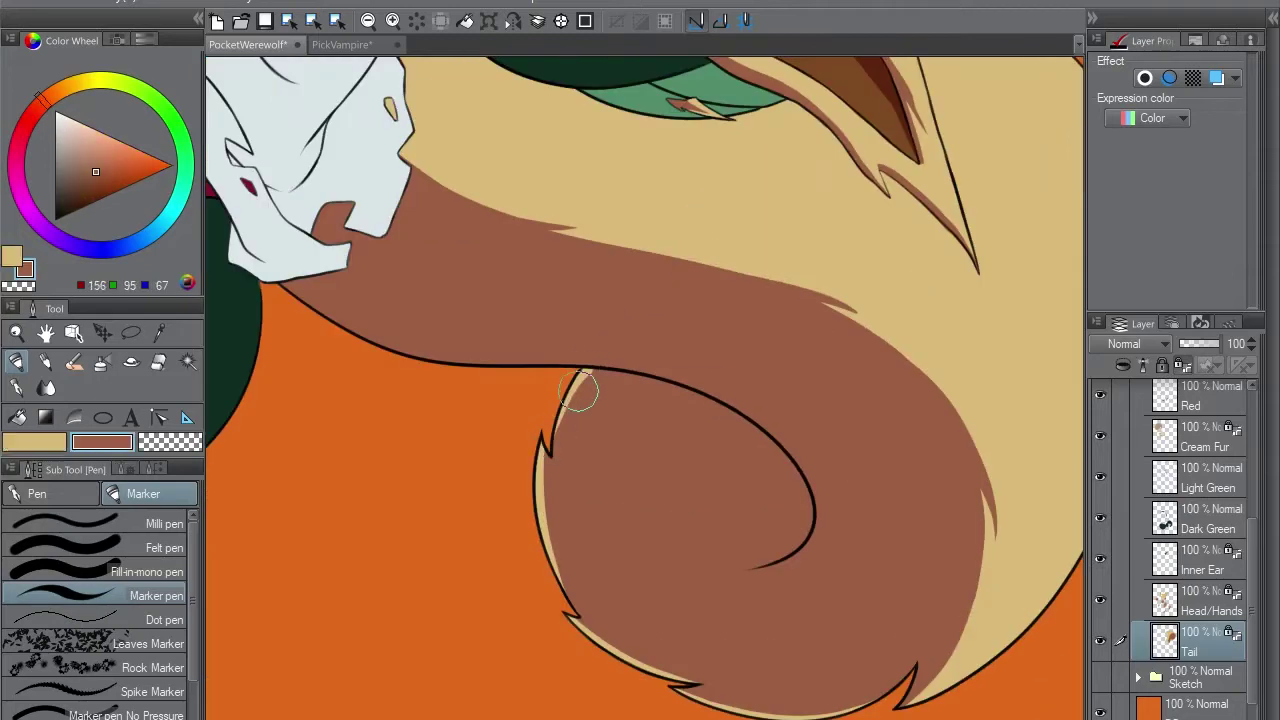
- Refine the fur spikes along the middle of the tail shadow's edge with both colours
key("x")
key("x")
key("x")
key("x")
key("equal")
key("equal")
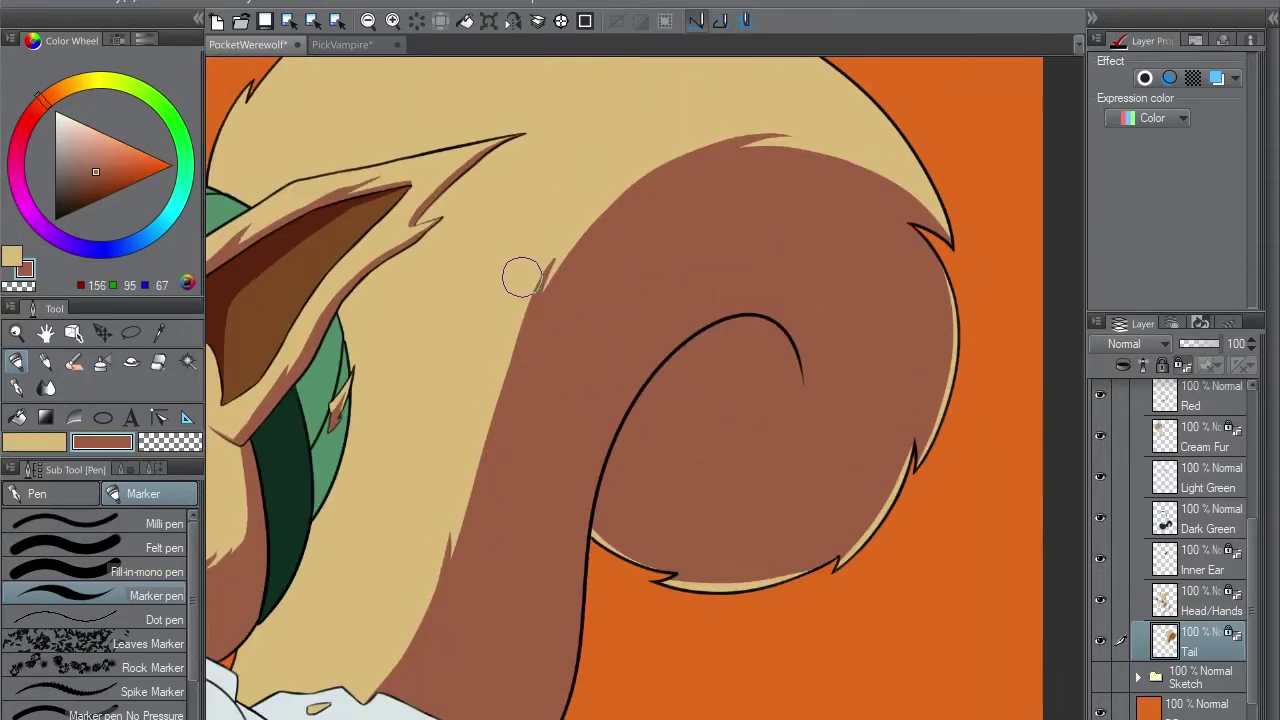
- Shape further shadow spikes along the tail's lower stem, just above the torn shirt
key("x")
key("x")
key("x")
key("equal")
key("equal")
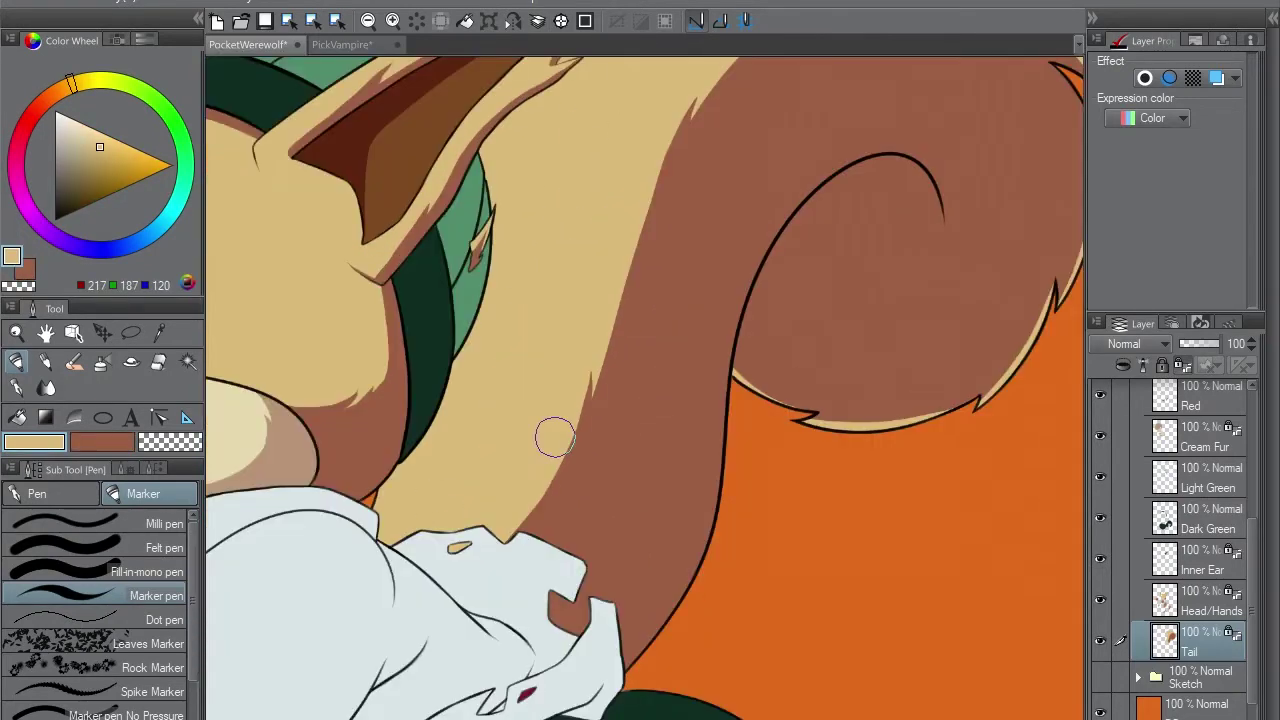
key("x")
- Try adding small lassoed flecks of shadow fur in the cream area beside the tail shadow's edge
key("m")
left_click_drag(612, 262, 598, 320)
key("equal")
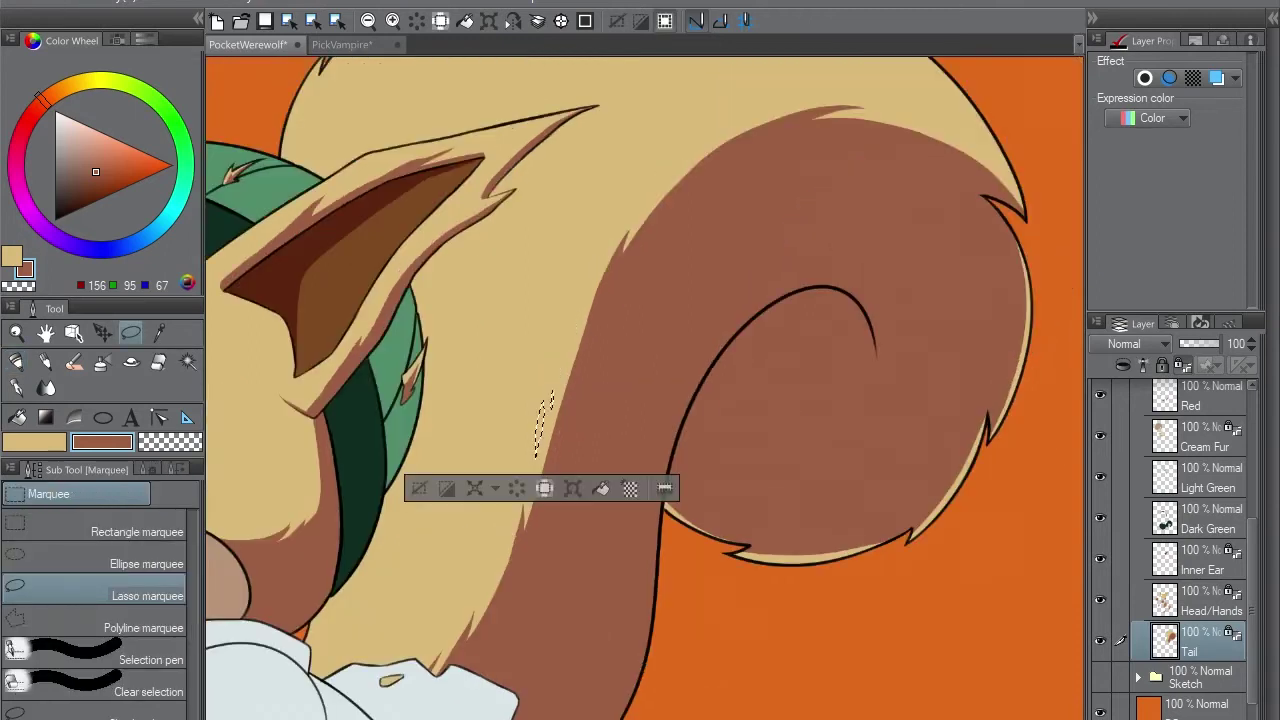
left_click_drag(630, 200, 598, 262)
left_click_drag(798, 95, 742, 125)
left_click_drag(640, 300, 600, 353)
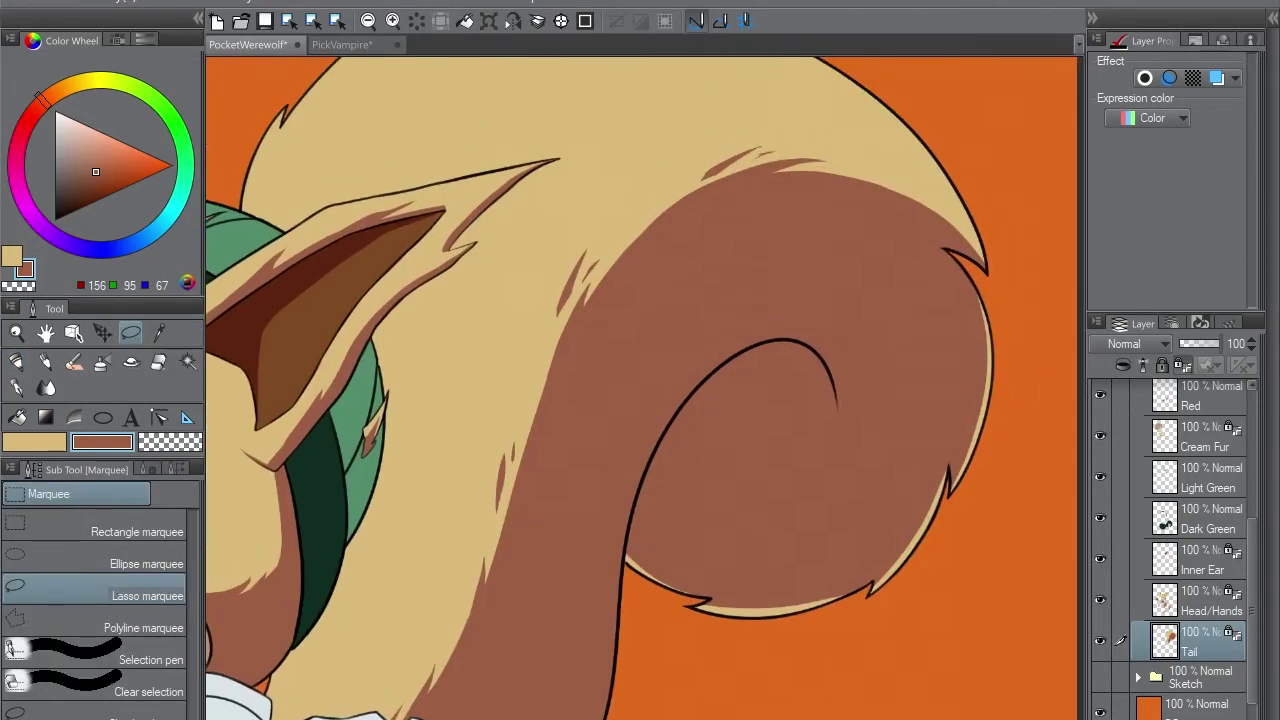
- Try lassoing and filling slim brown fur slivers along the shadow's edge, from the upper bend down to the stem
left_click_drag(663, 200, 598, 290)
left_click_drag(548, 352, 512, 458)
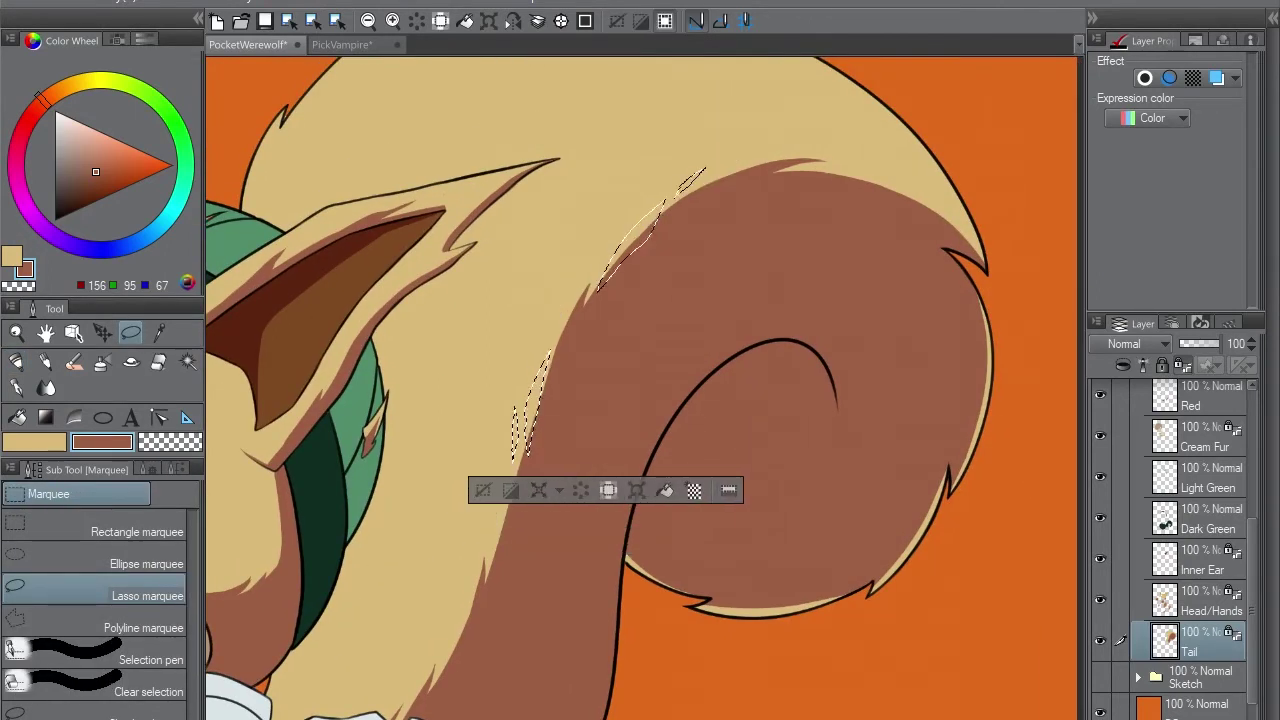
key("alt+Delete")
key("ctrl+d")
left_click_drag(483, 546, 477, 548)
mouse_move(452, 610)
left_mouse_down()
mouse_move(440, 662)
mouse_move(421, 668)
left_mouse_up()
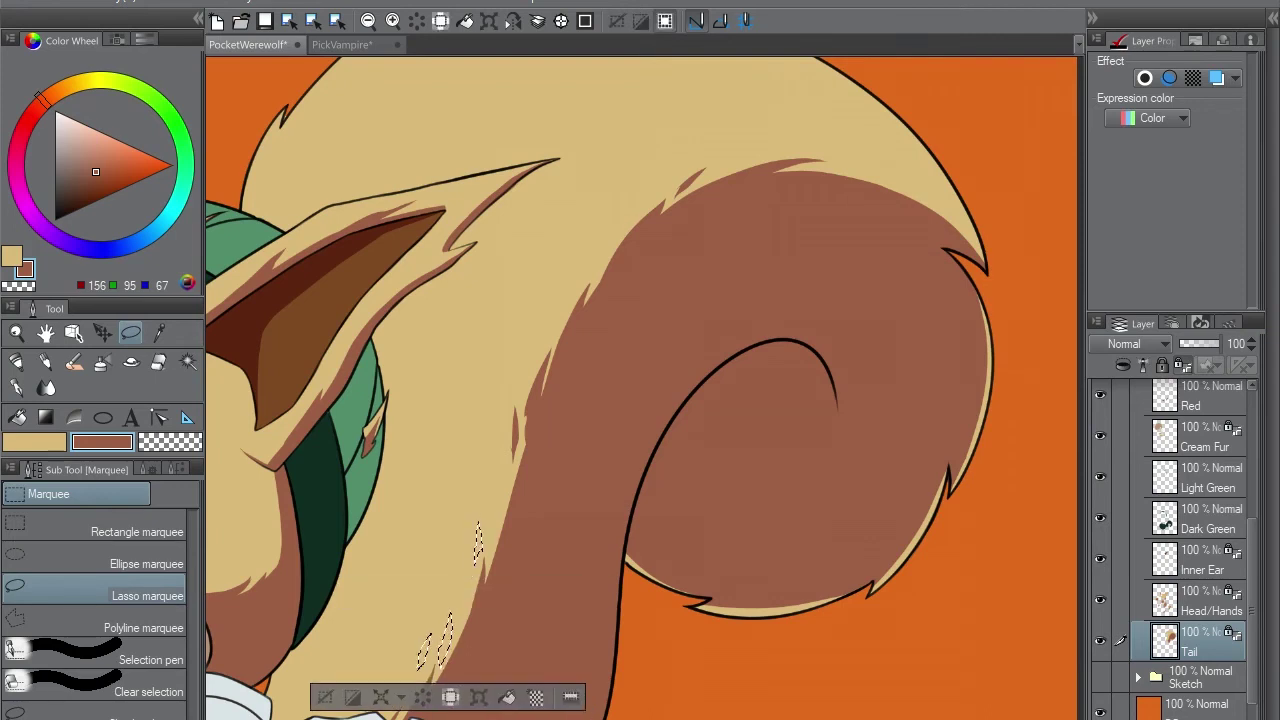
key("alt+Delete")
key("ctrl+d")
- Try filling more brown fur flecks beside the middle and upper bend of the tail's shadow
left_click_drag(504, 492, 498, 555)
mouse_move(616, 230)
left_mouse_down()
mouse_move(588, 300)
mouse_move(556, 325)
left_mouse_up()
left_click_drag(795, 143, 738, 166)
key("alt+Delete")
left_click_drag(700, 400, 688, 308)
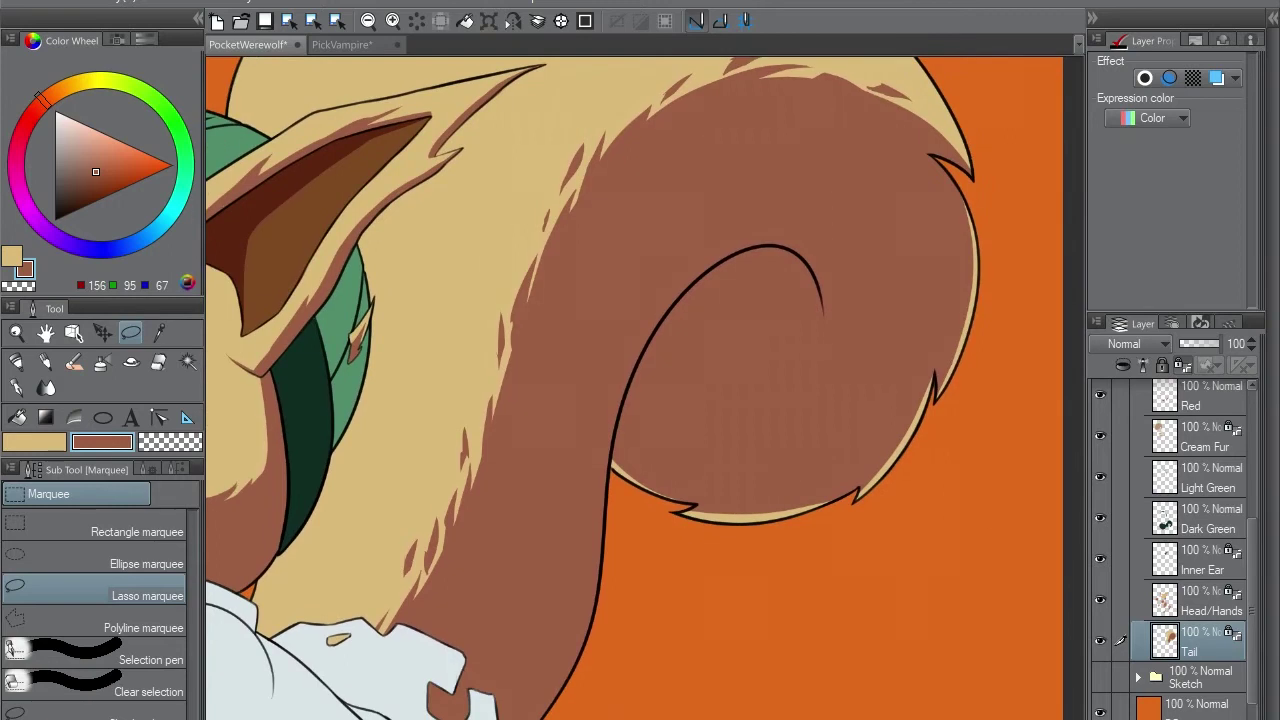
key("ctrl+d")
- Try filling a further group of brown fur flecks beside the shadow on the tail's lower stem
left_click_drag(465, 428, 460, 470)
left_click_drag(455, 490, 435, 545)
left_click_drag(418, 540, 405, 575)
key("alt+Delete")
key("ctrl+d")
left_click_drag(498, 425, 613, 390)
- Sharpen the fur spikes along the shadow's edge on the tail's upper bend with the Marker pen
key("p")
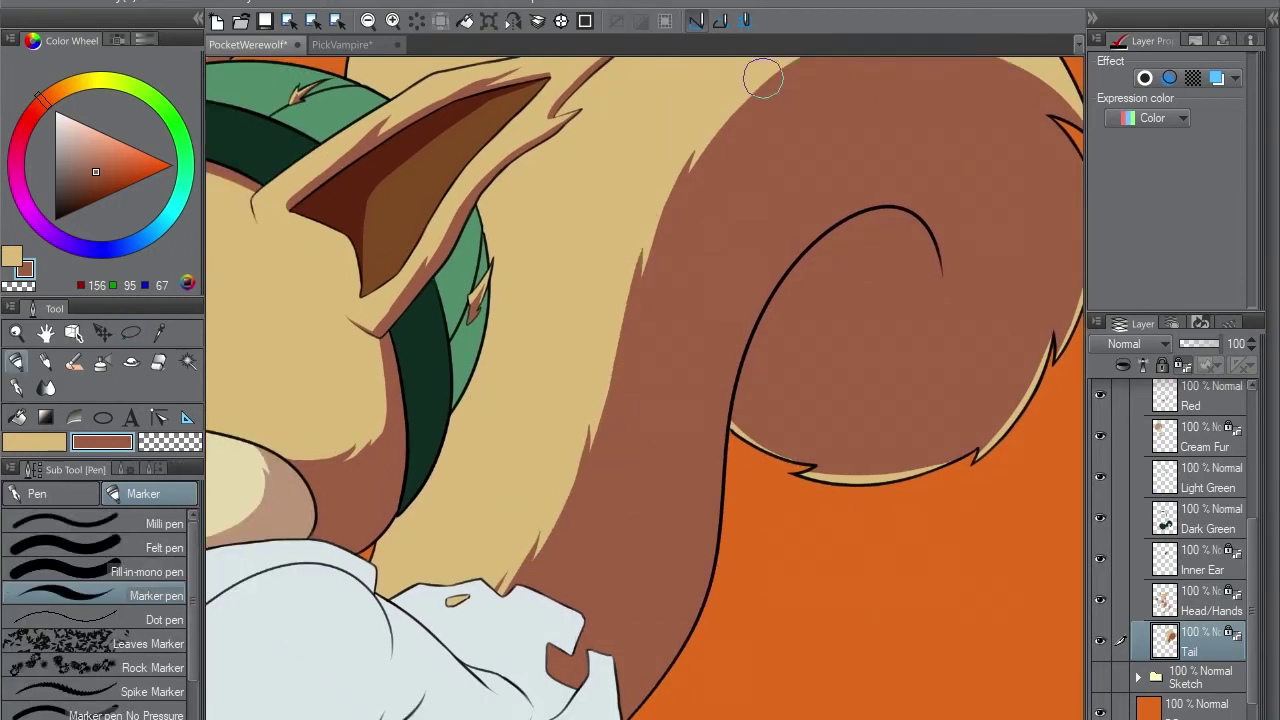
left_click(762, 79, "alt")
left_click_drag(714, 126, 634, 246)
key("x")
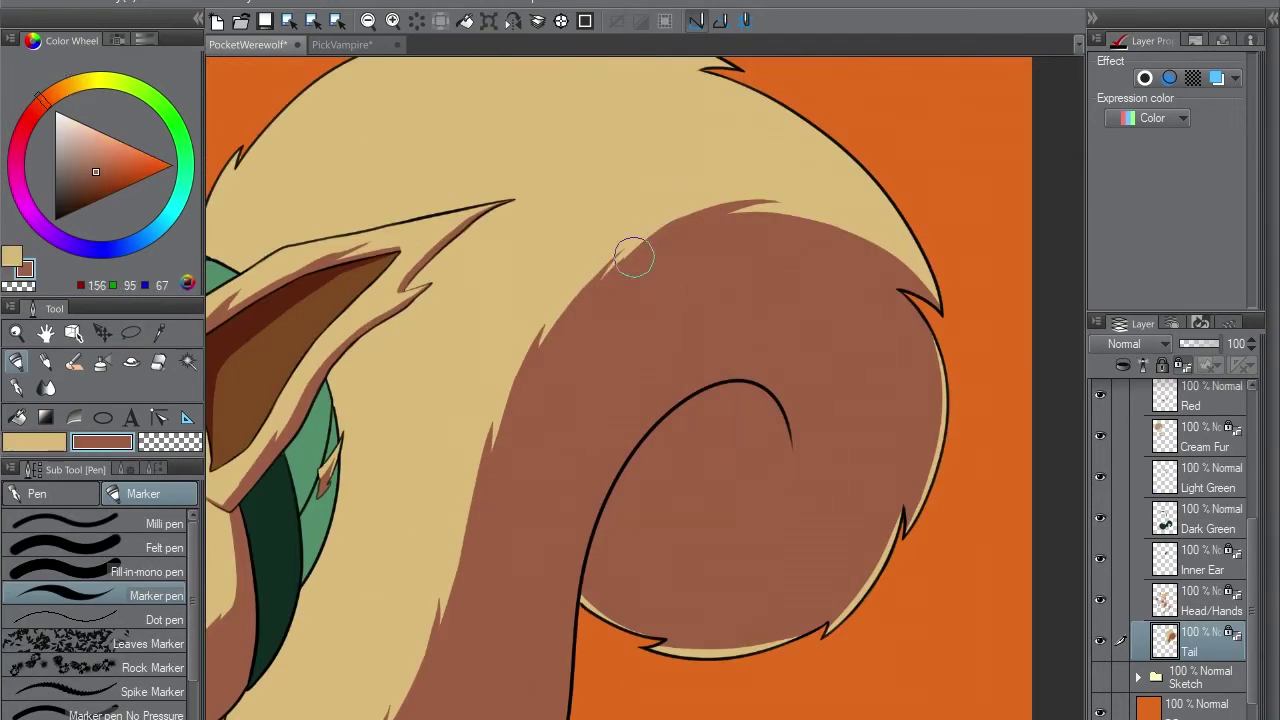
key("x")
- Paint small brown shadow tufts beneath the notches along the tail's outer cream outline
left_click_drag(805, 189, 517, 234)
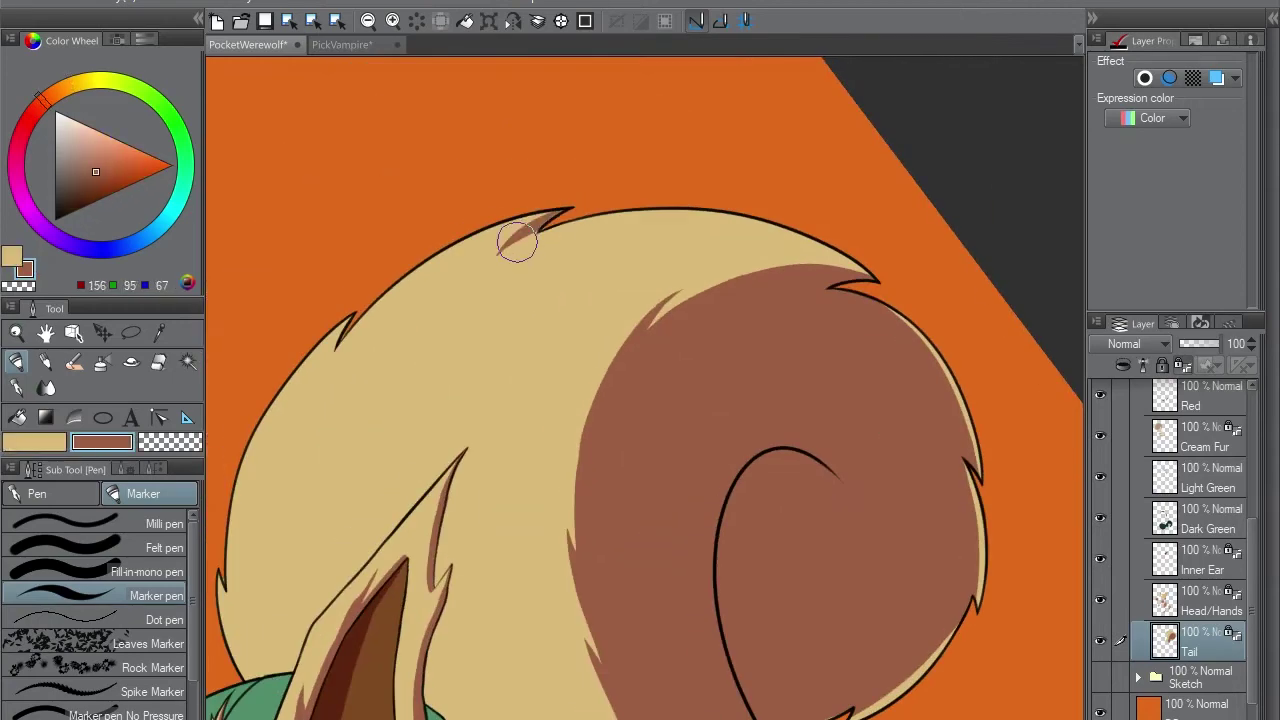
left_click_drag(591, 203, 529, 498)
key("x")
key("x")
key("x")
key("x")
key("x")
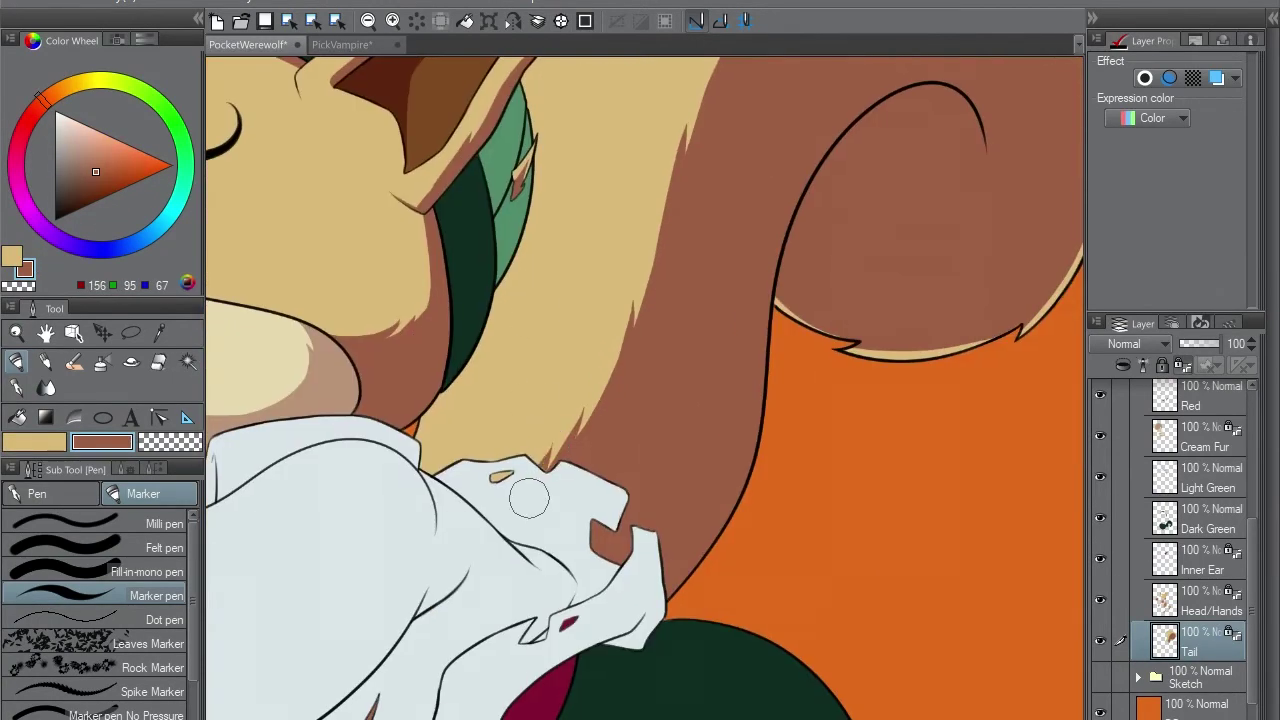
- Touch up the stem's shadow spikes and extend the curled tip's cream rim into pointed fur strands
mouse_move(684, 271)
left_mouse_down()
mouse_move(665, 575)
mouse_move(551, 455)
left_mouse_up()
key("x")
key("x")
key("x")
left_click_drag(671, 267, 547, 310)
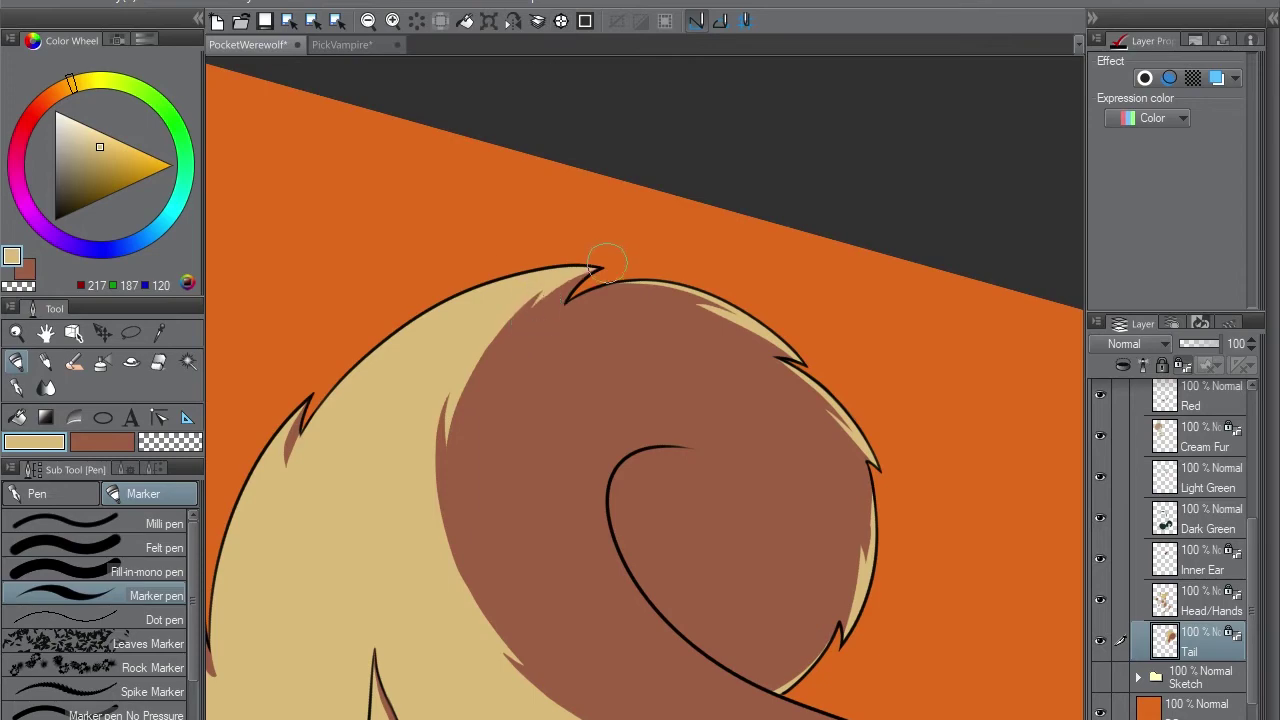
- Rework the shadow spikes around the tail's upper bend and outer notch with both fur colours
key("x")
left_click_drag(523, 320, 559, 244)
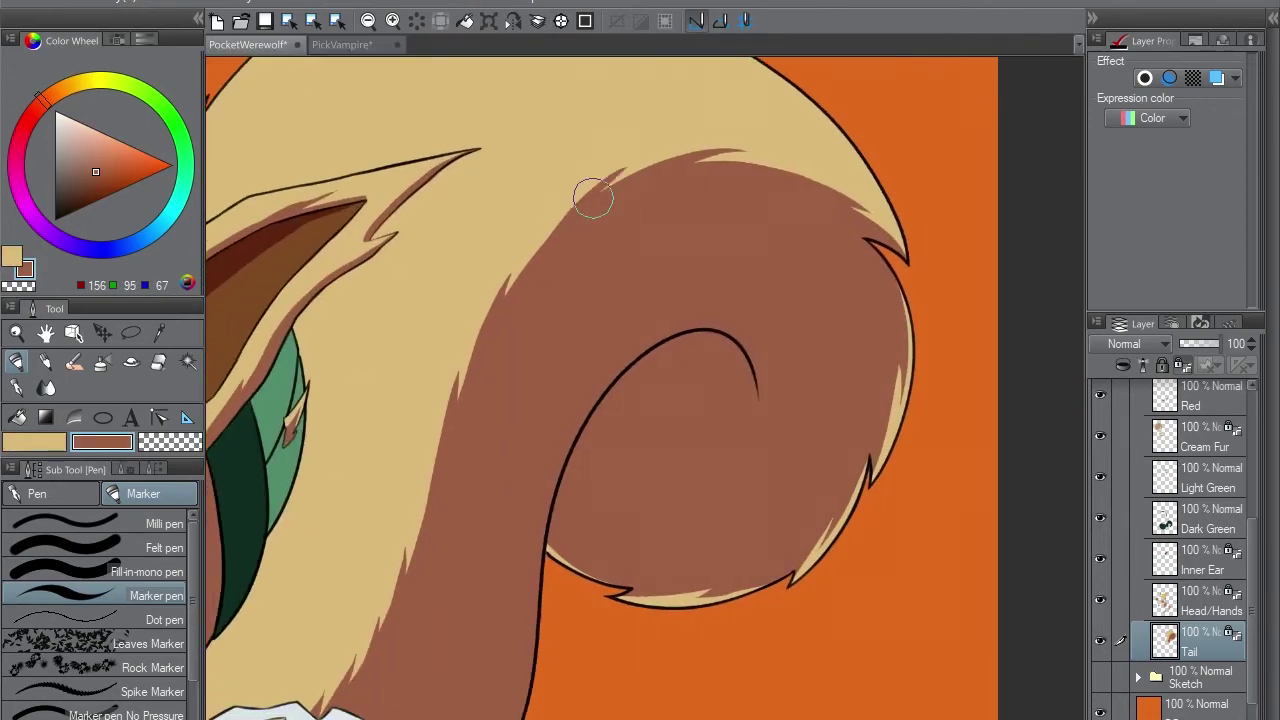
key("x")
left_click_drag(630, 165, 523, 262)
key("x")
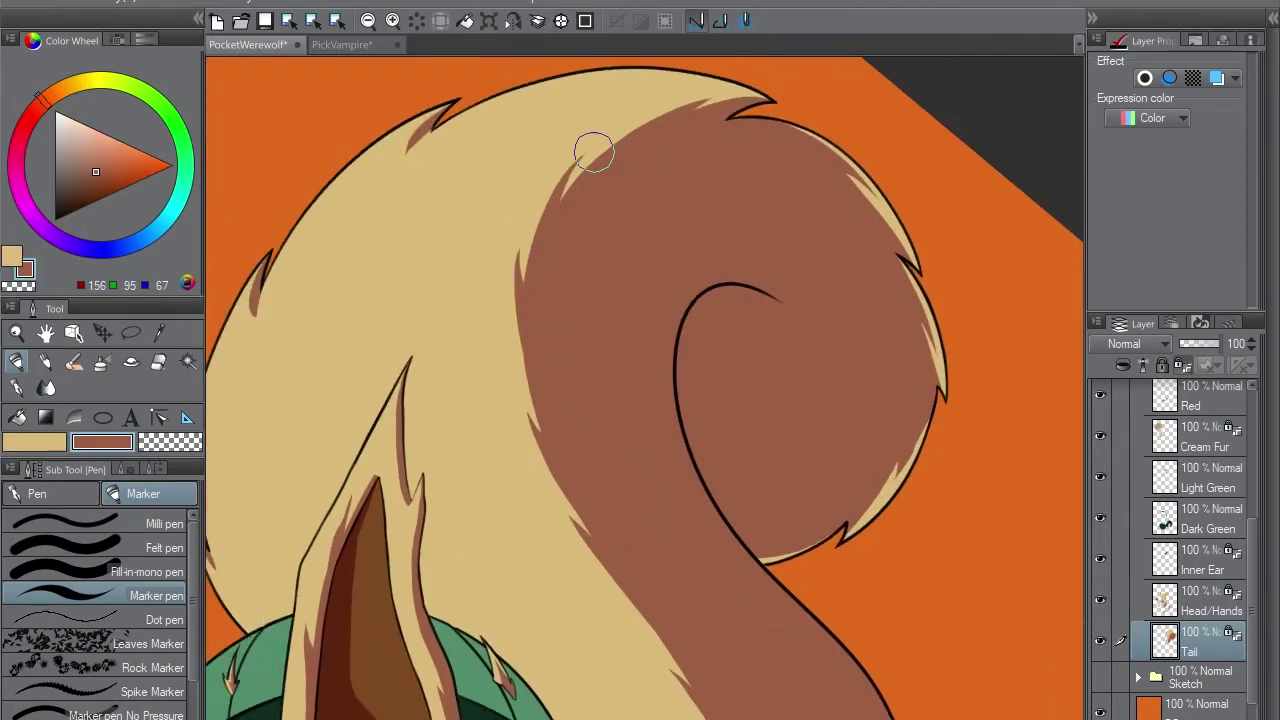
- Try painting a single detached brown fur fleck in the cream area beside the tail's stem
mouse_move(594, 150)
left_mouse_down()
mouse_move(560, 260)
mouse_move(440, 430)
mouse_move(438, 491)
left_mouse_up()
key("m")
key("p")
key("x")
key("x")
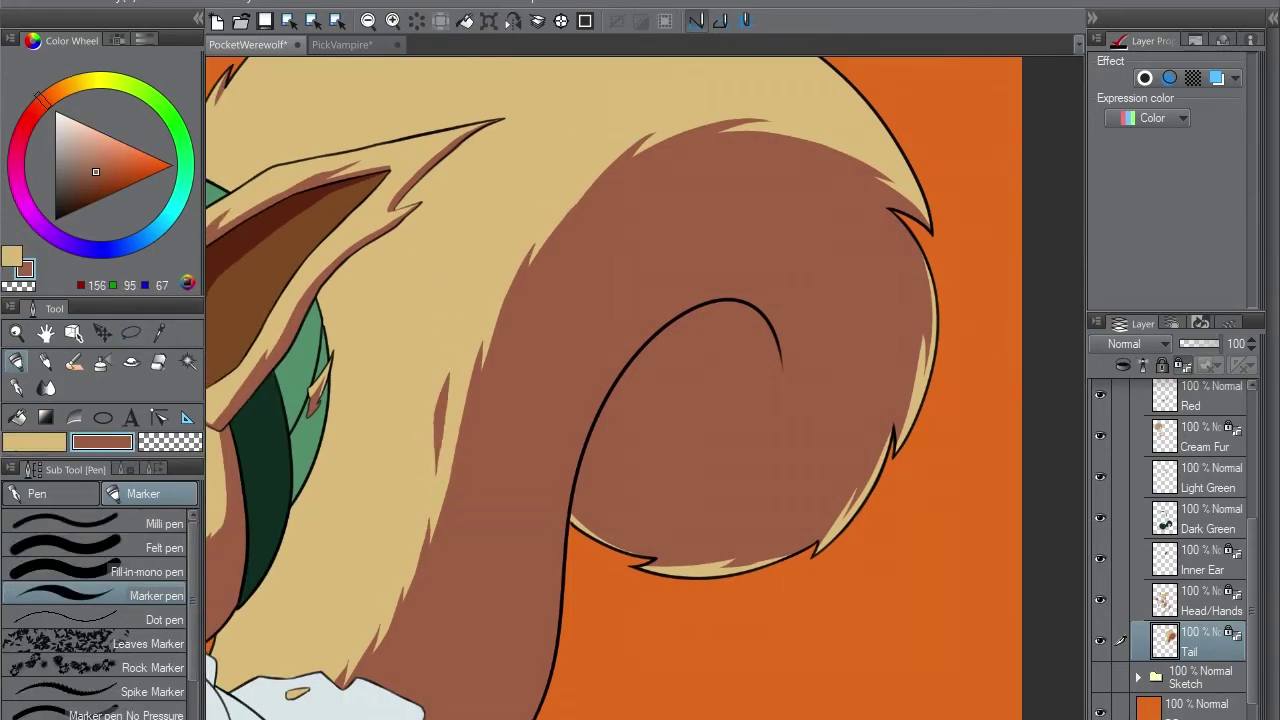
- Paint a thin cream rim along the shaded outer edge of the tail's stem, from the shirt to the curl
left_click_drag(557, 286, 620, 130)
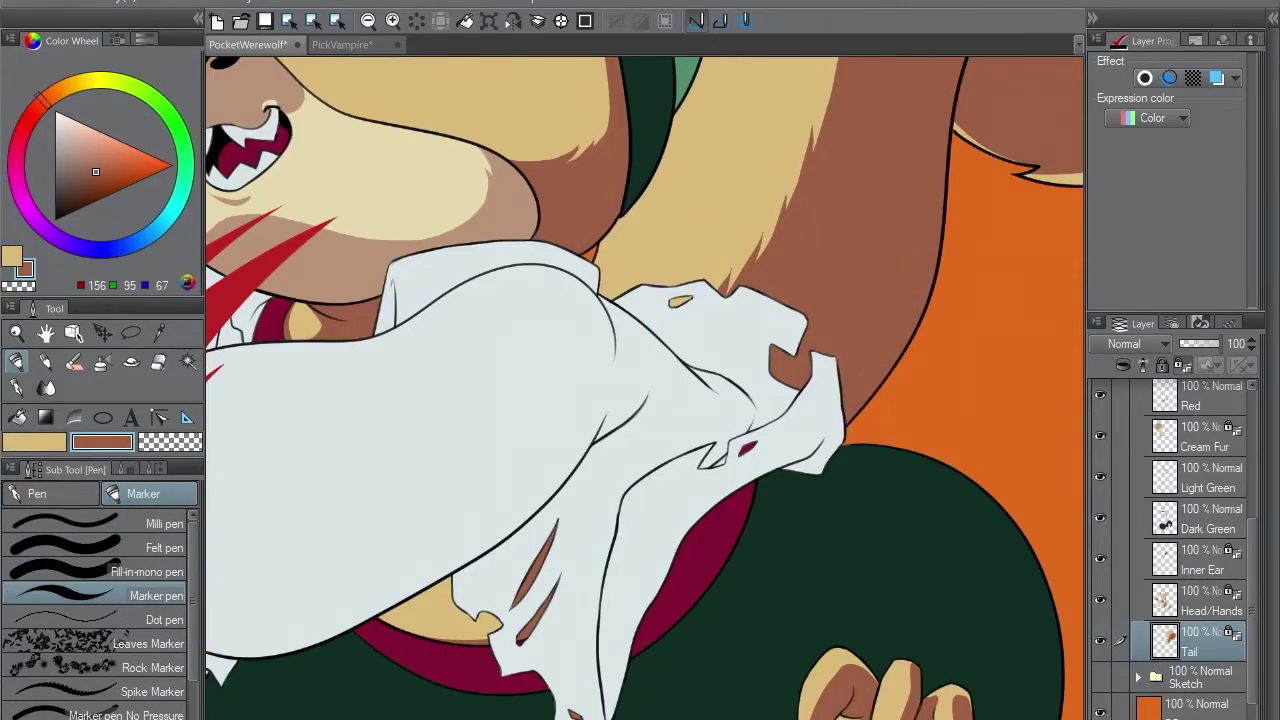
key("x")
mouse_move(700, 380)
left_mouse_down()
mouse_move(766, 337)
mouse_move(560, 480)
left_mouse_up()
left_click_drag(468, 255, 577, 512)
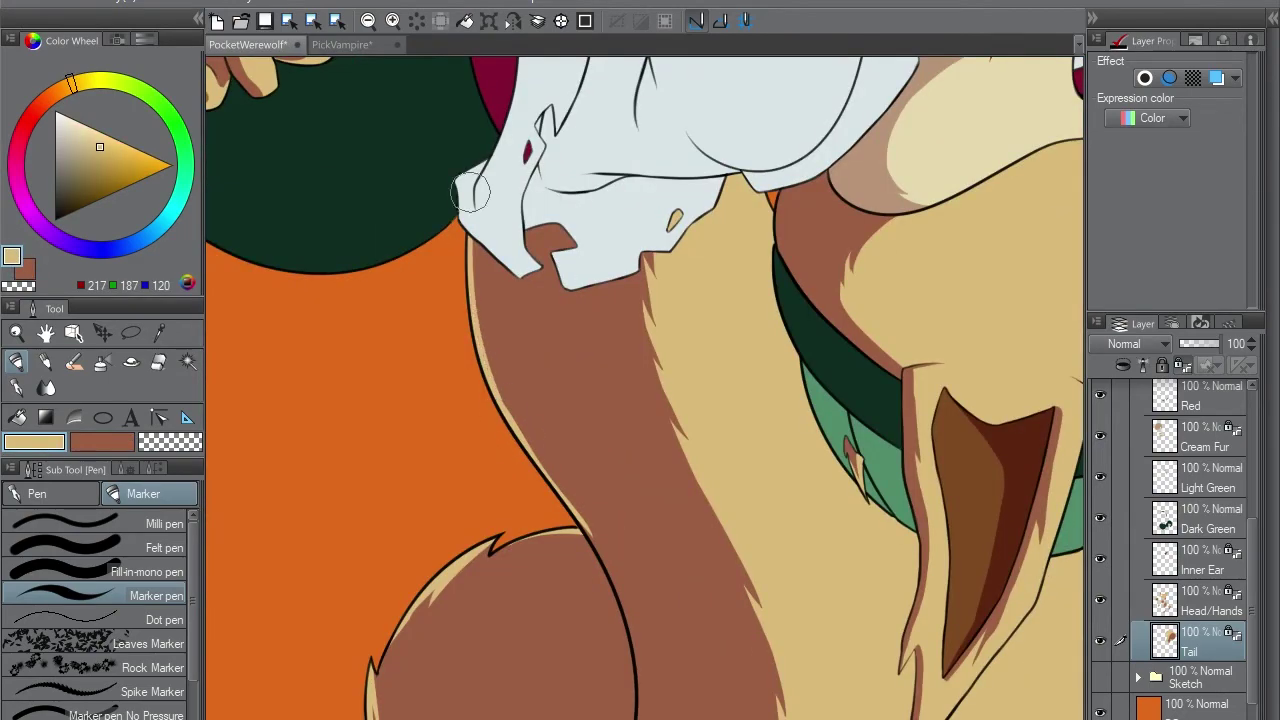
key("x")
key("x")
key("x")
- On the Dark Green layer, lasso the lower part of the trousers, fill it with RGB 12, 24, 25 and clear the selection
scroll(517, 387, "down", 5)
left_click_drag(517, 387, 640, 360)
left_click(820, 560, "ctrl+shift")
left_click(820, 560, "alt")
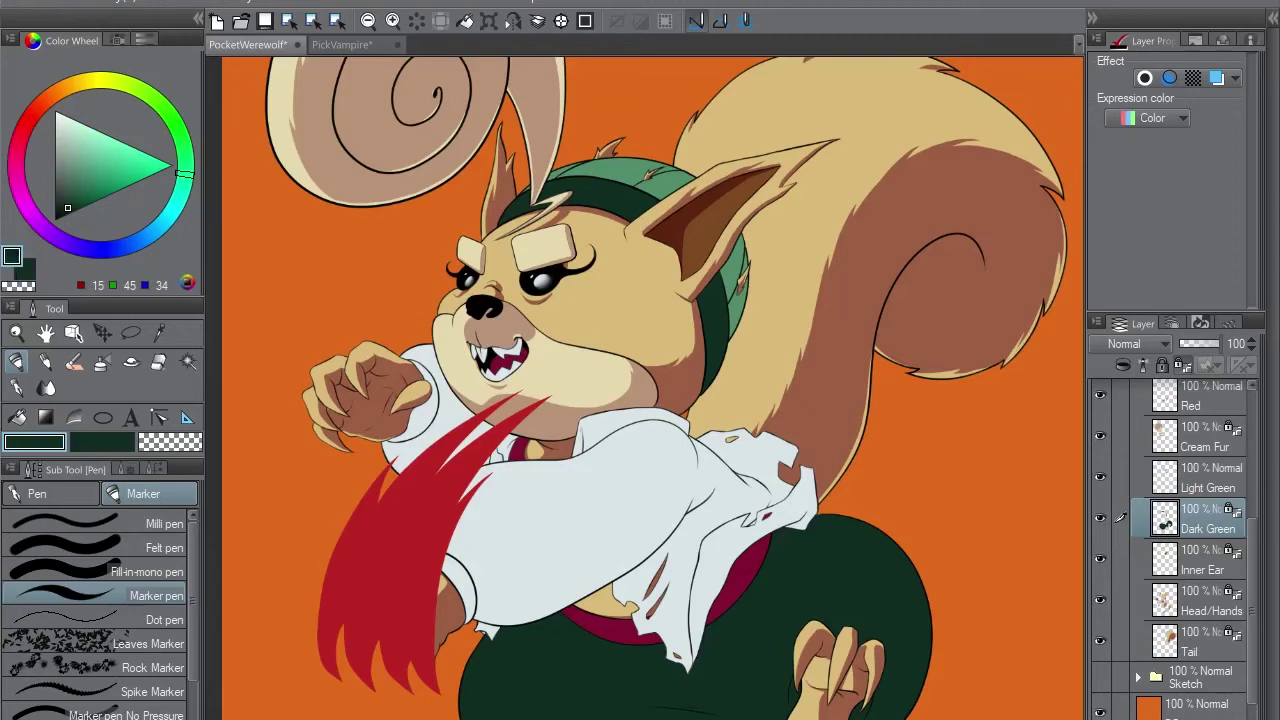
left_click_drag(808, 456, 773, 166)
key("m")
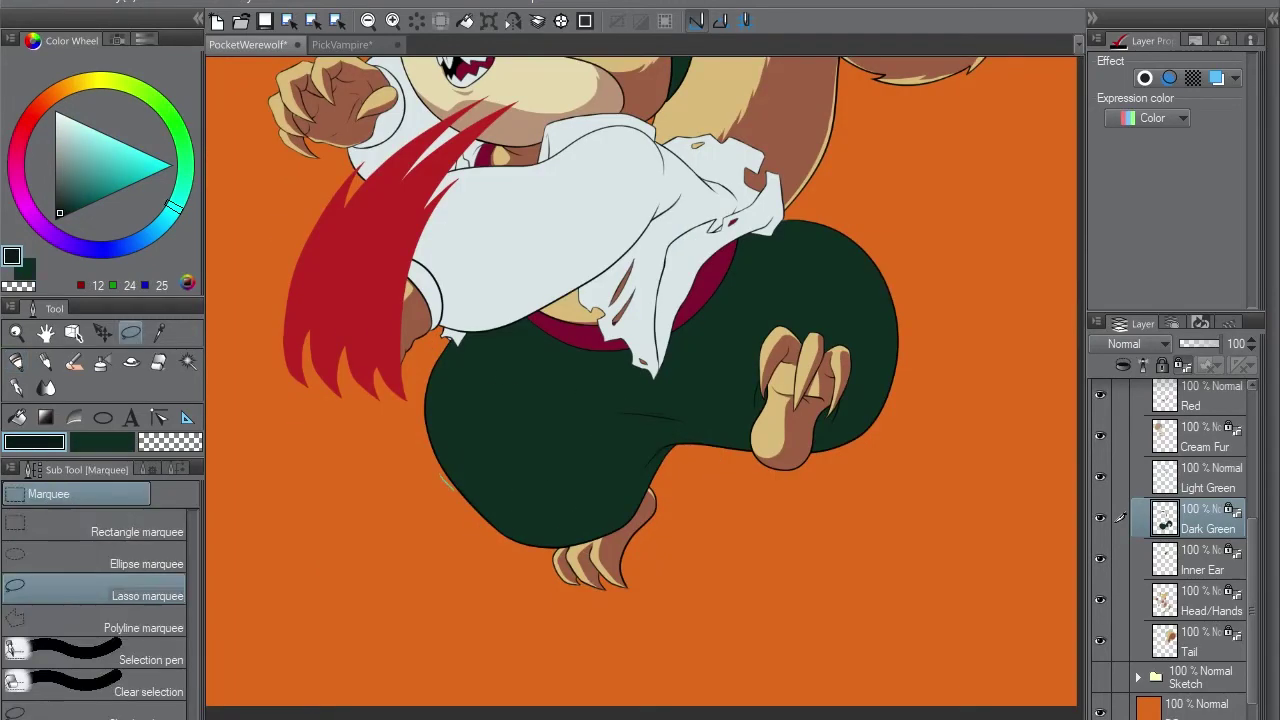
left_click_drag(448, 488, 870, 320)
key("alt+BackSpace")
key("ctrl+d")
- Reshape the trousers' shadow edge between the legs with the Marker pen, adding fold streaks in both greens
key("p")
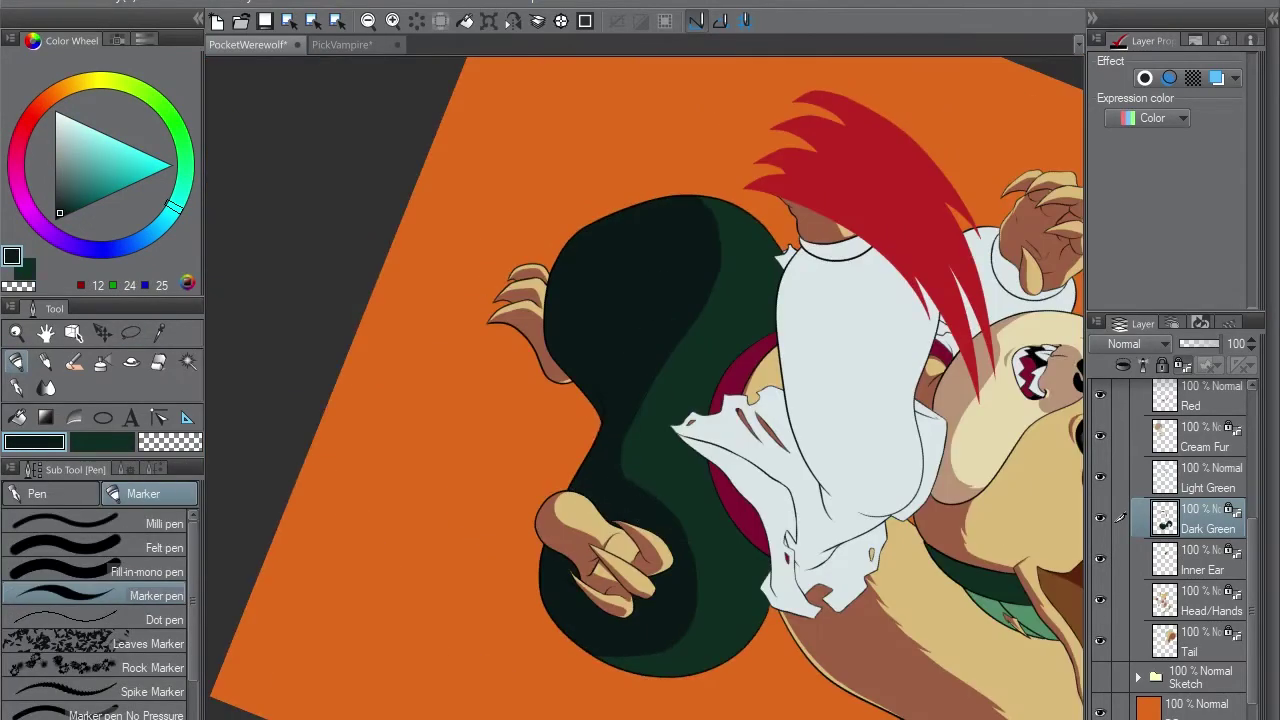
mouse_move(678, 335)
left_mouse_down()
mouse_move(437, 431)
mouse_move(526, 383)
mouse_move(683, 517)
mouse_move(686, 574)
mouse_move(709, 174)
mouse_move(648, 314)
mouse_move(663, 300)
mouse_move(619, 350)
left_mouse_up()
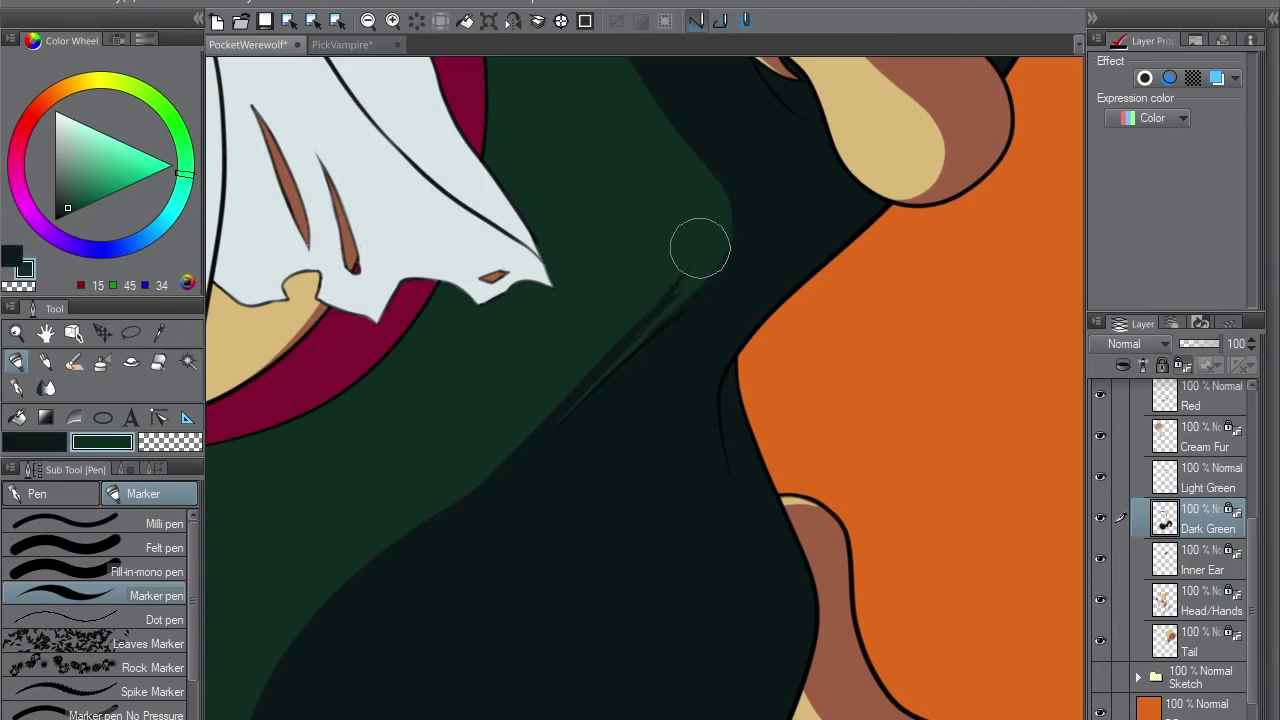
left_click_drag(711, 266, 623, 206)
left_click_drag(649, 474, 560, 374)
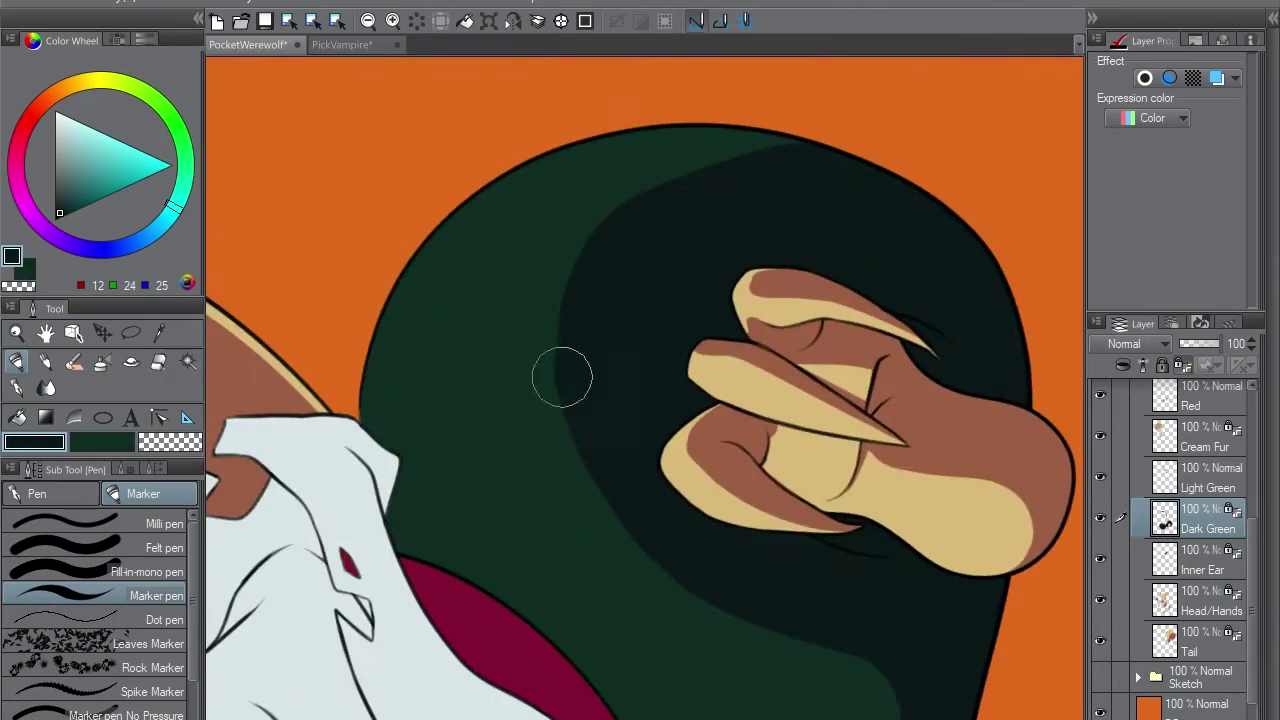
- Refine the Dark Green layer's trouser shadow around the raised leg and claws with Marker pen strokes in both greens
left_click_drag(603, 223, 634, 500)
key("x")
left_click_drag(786, 296, 640, 330)
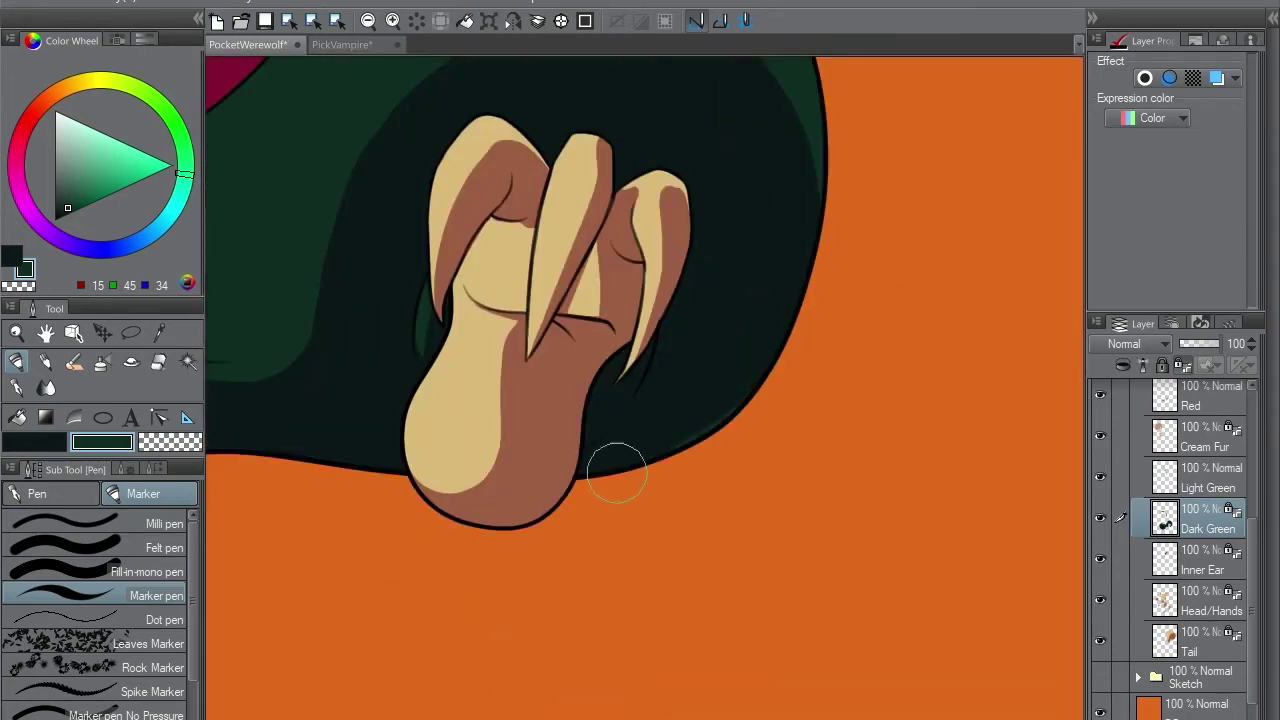
left_click_drag(617, 475, 493, 475)
left_click(493, 475, "alt")
left_click_drag(428, 445, 554, 432)
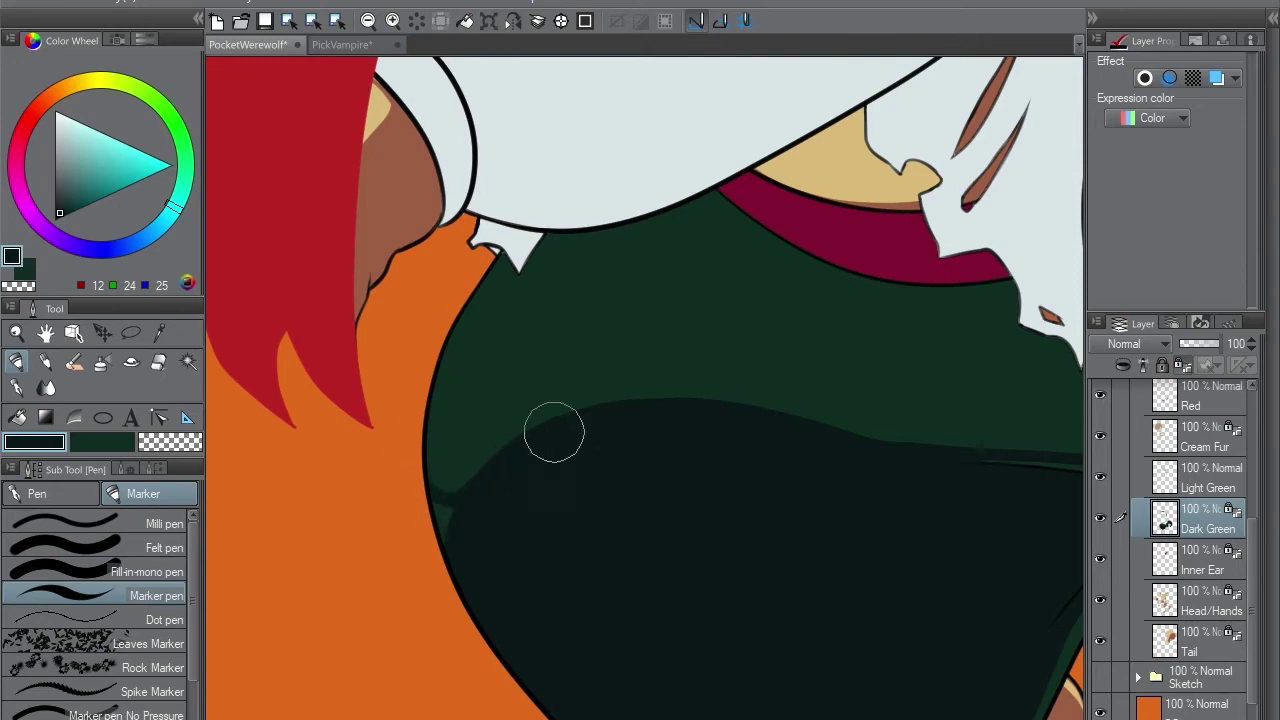
- Lasso the outer rear part of the trousers' raised leg, fill it with RGB 12, 24, 25 and clear the selection
mouse_move(968, 131)
left_mouse_down()
mouse_move(660, 311)
mouse_move(435, 290)
left_mouse_up()
key("m")
key("alt+BackSpace")
key("ctrl+d")
key("p")
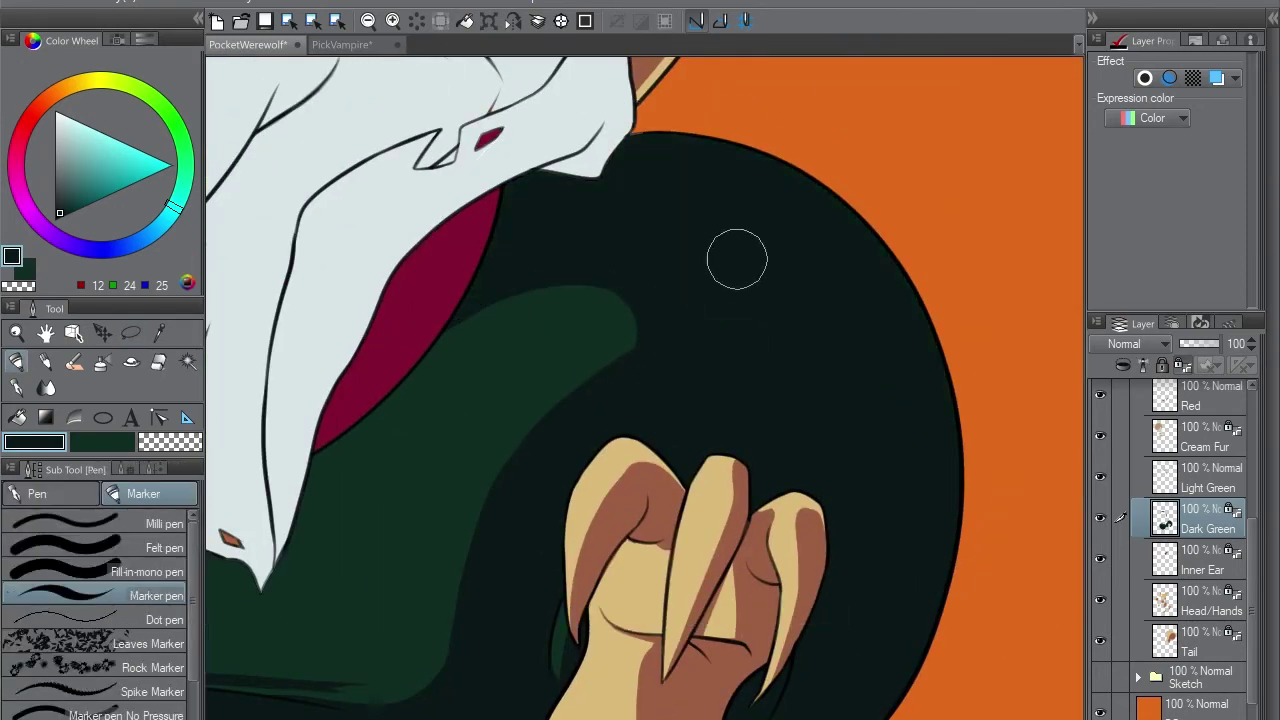
- Lasso the trouser area beside the shirt's torn hem below the waistband, fill it with the shadow green and clear the selection
left_click_drag(560, 230, 808, 214)
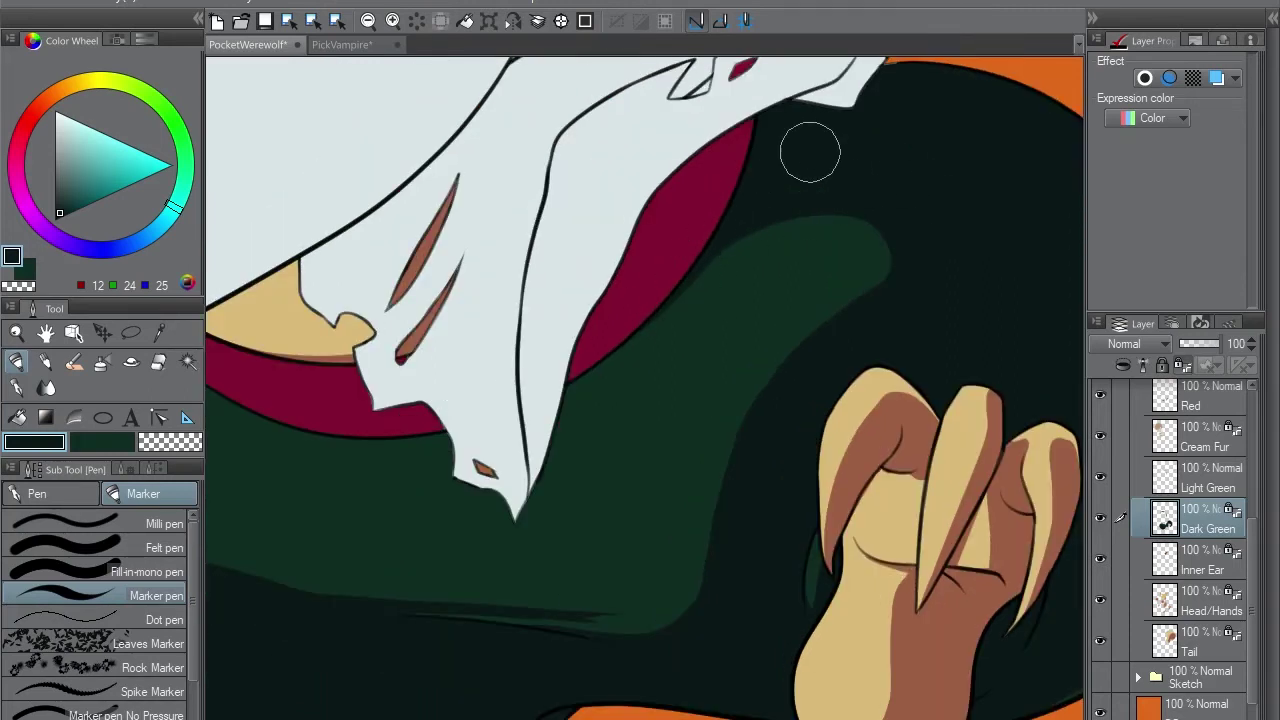
key("m")
mouse_move(540, 515)
left_mouse_down()
mouse_move(845, 355)
mouse_move(560, 412)
mouse_move(574, 384)
mouse_move(687, 389)
left_mouse_up()
key("alt+BackSpace")
key("ctrl+d")
key("ctrl+d")
- Replace the brown in the small tear near the shirt's hem tip with dark green and add a small green streak beside the hem
key("e")
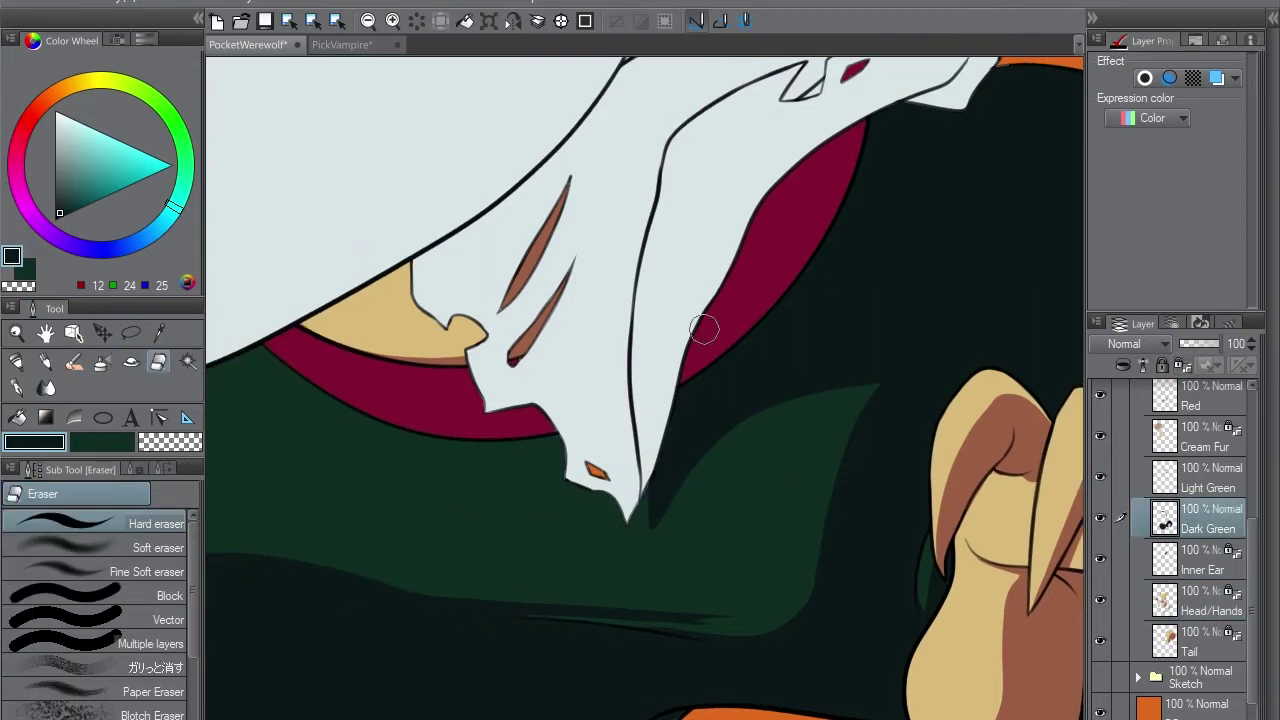
key("p")
key("x")
left_click(592, 470)
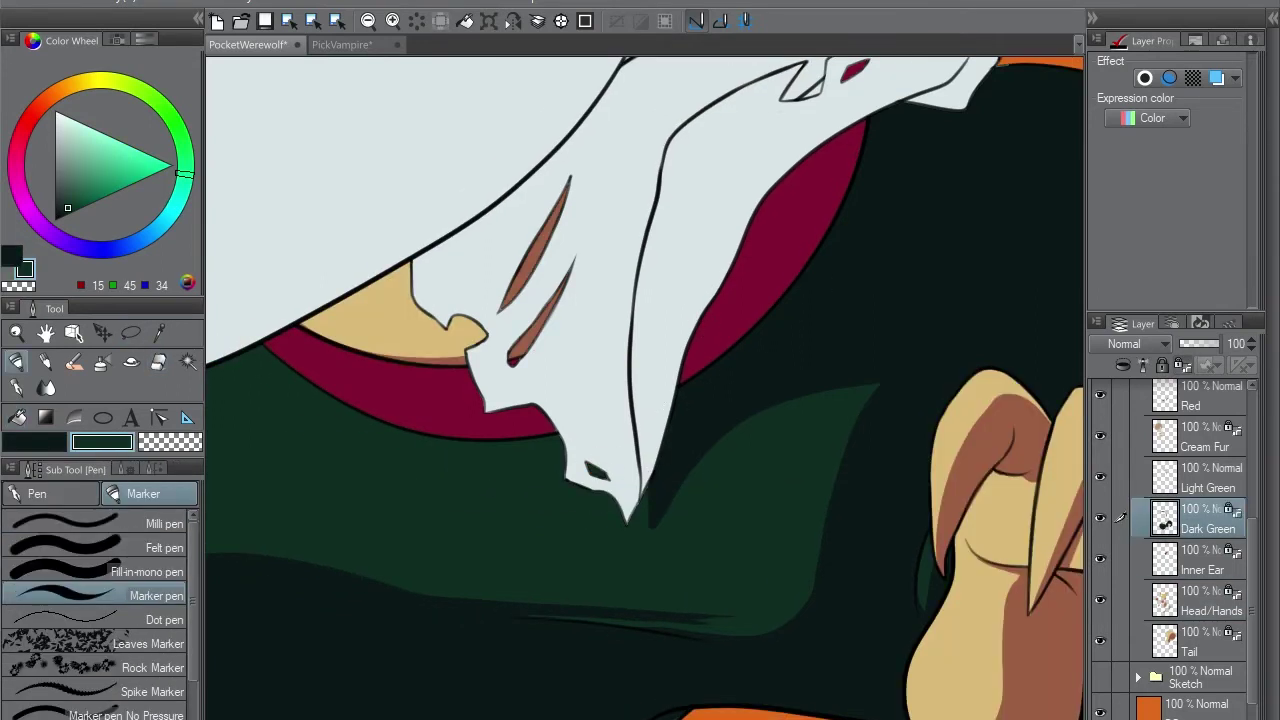
left_click_drag(684, 444, 861, 485)
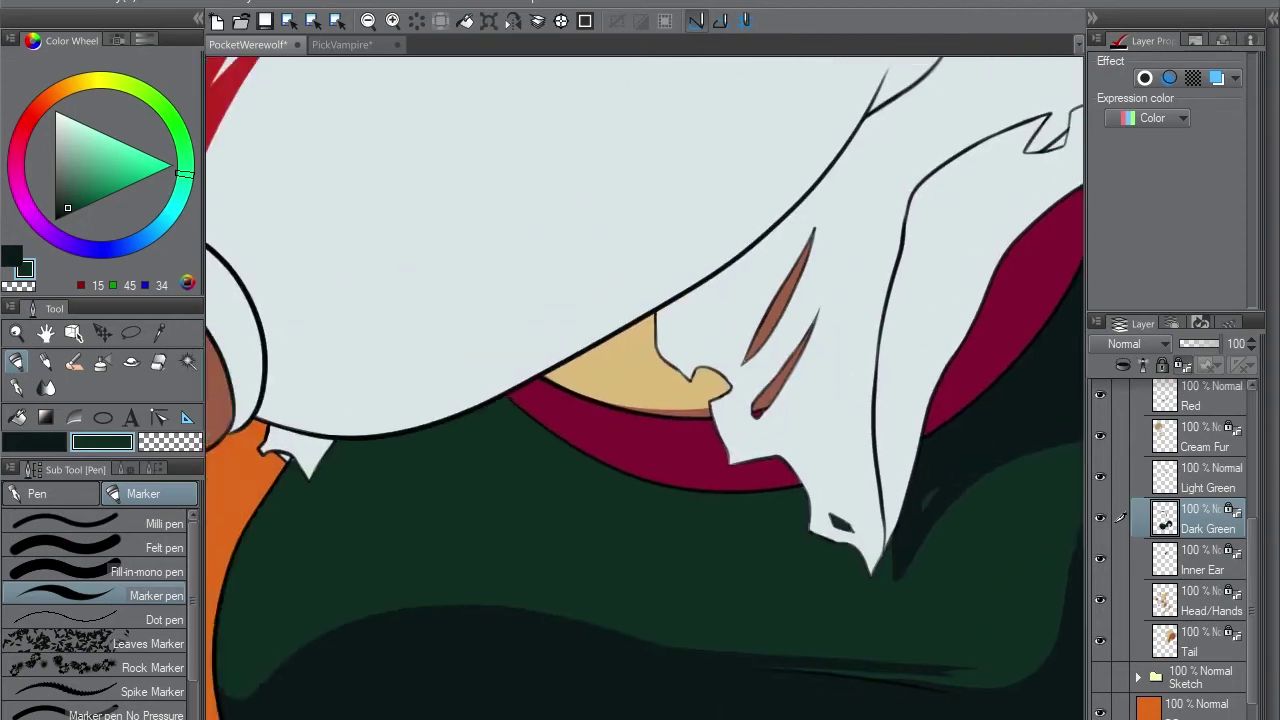
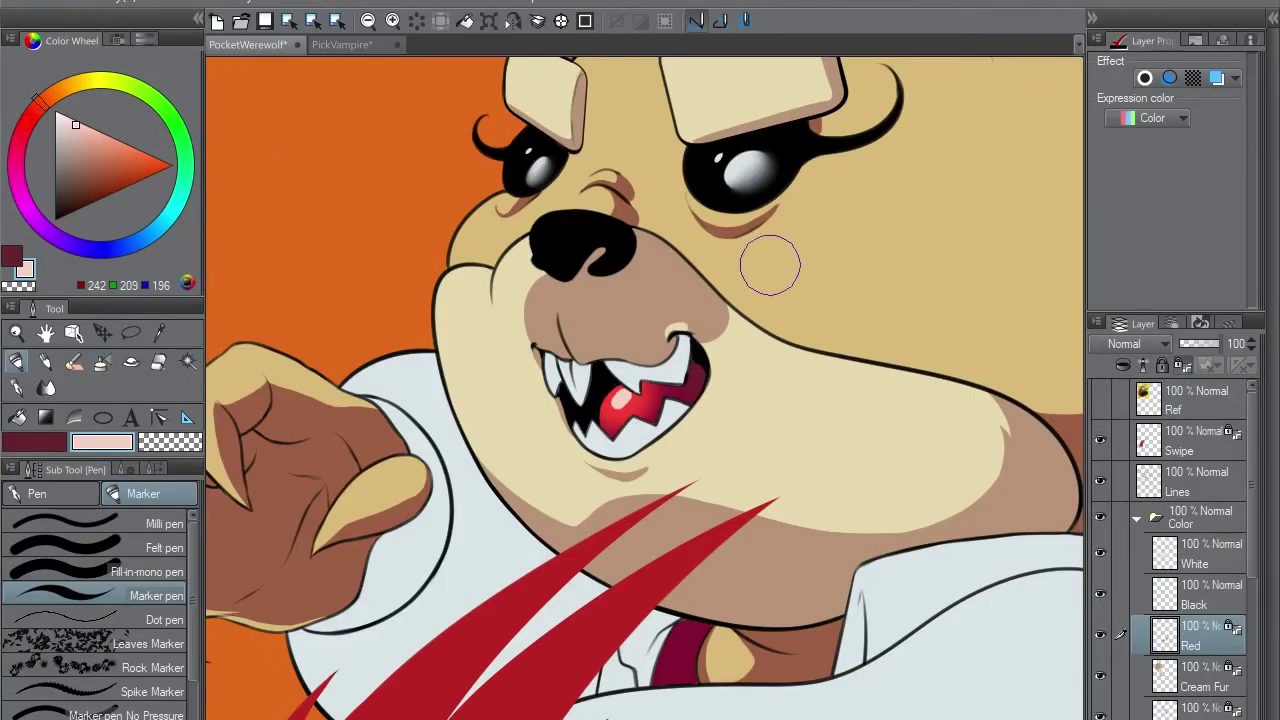
- On the Red layer, shade the waistband with bright red diagonal stripes and a purple shadow toward its rear
scroll(628, 300, "down", 5)
left_click(628, 300, "alt")
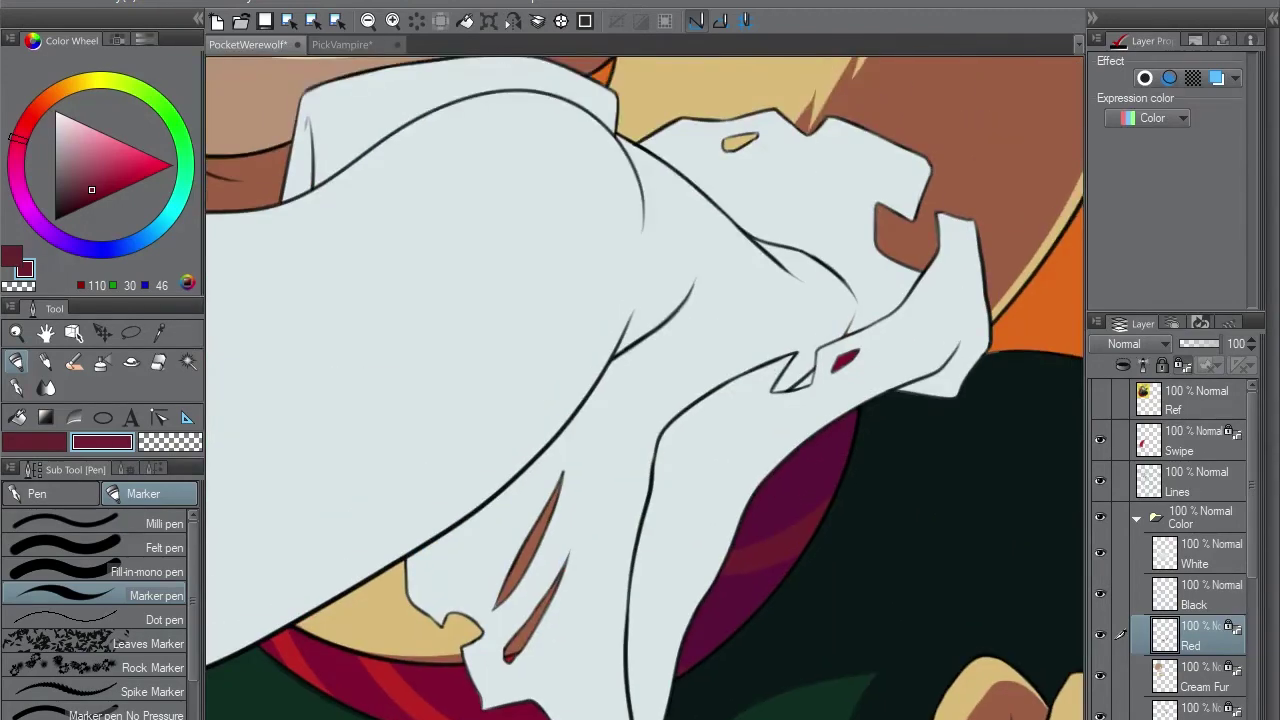
- On the White layer, touch up the edges of the two torn slits in the shirt's hem
left_click(1210, 553)
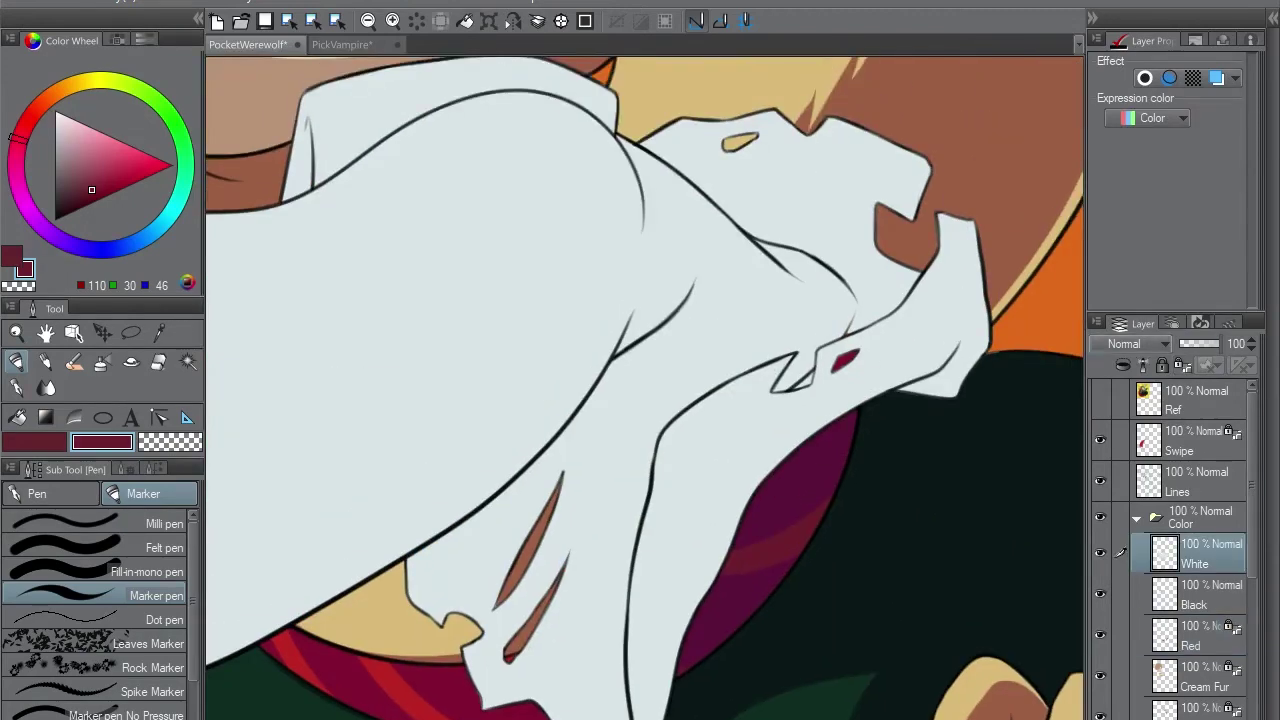
scroll(737, 386, "up", 5)
key("e")
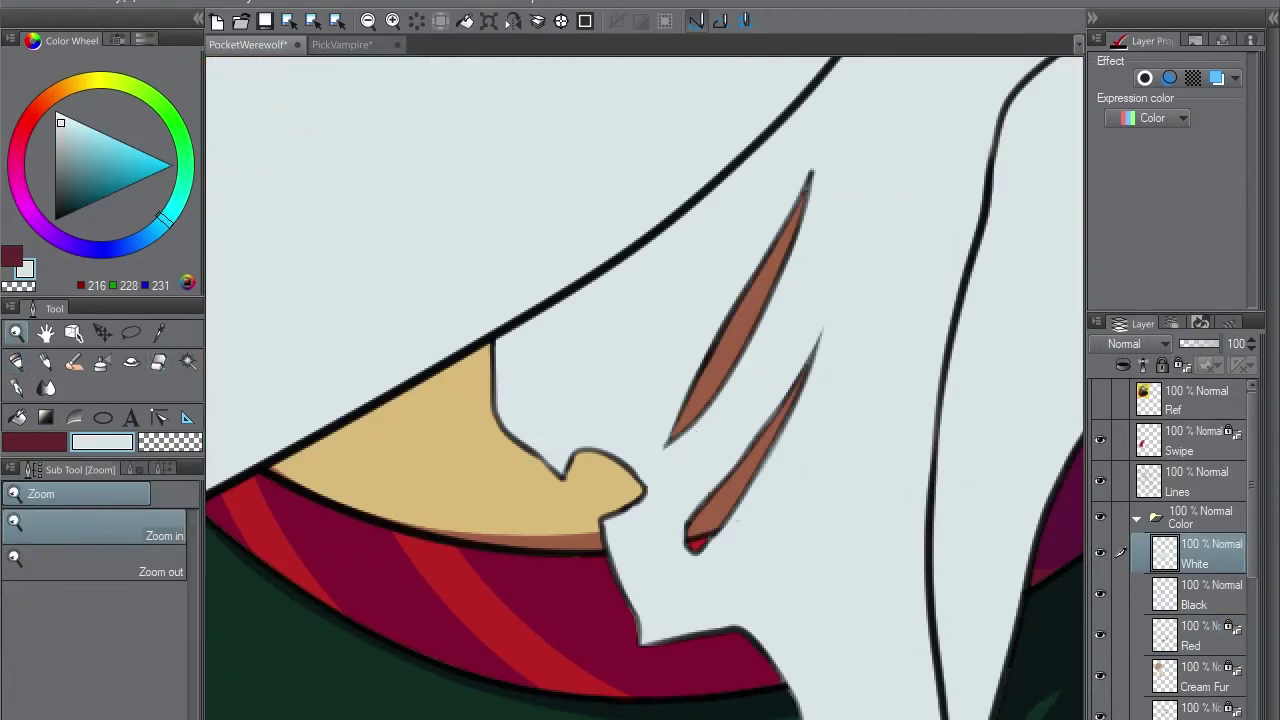
key("/")
scroll(791, 398, "down", 5)
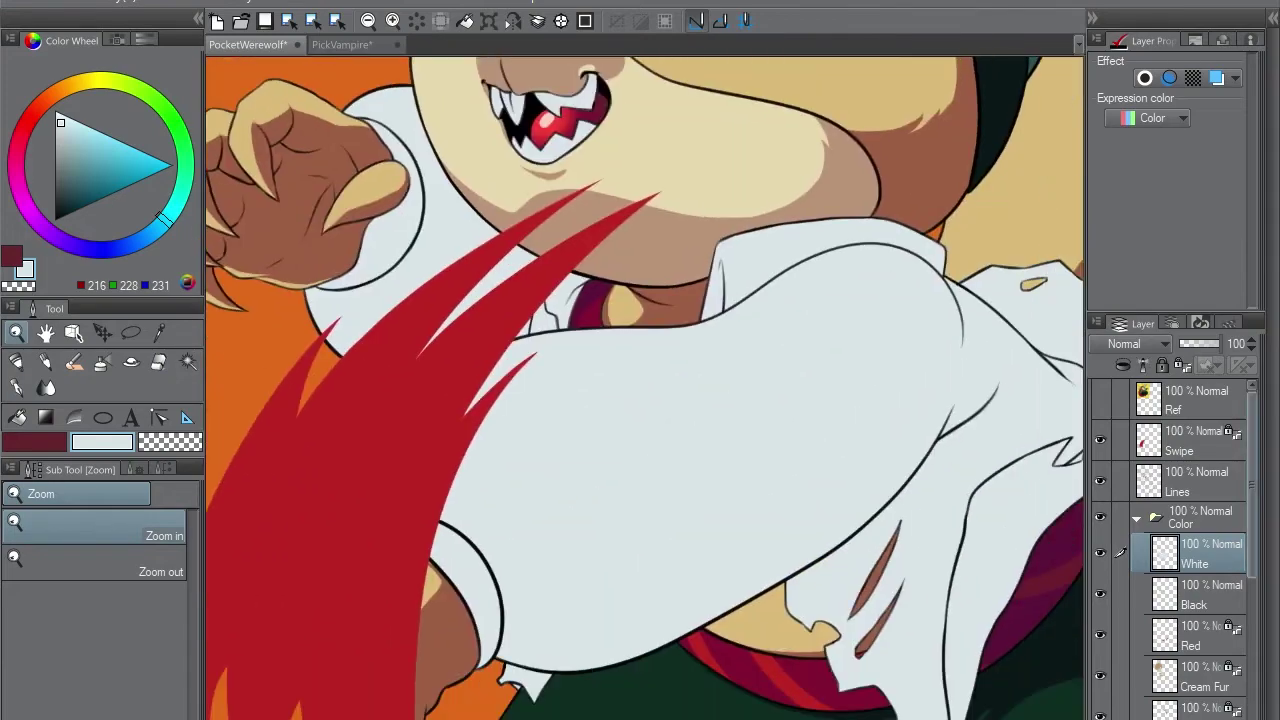
- On the Black layer, paint an oval highlight in RGB 214, 226, 229 on top of the nose and trim it with black
left_click(1210, 594)
scroll(645, 388, "down", 3)
scroll(571, 357, "up", 3)
key("p")
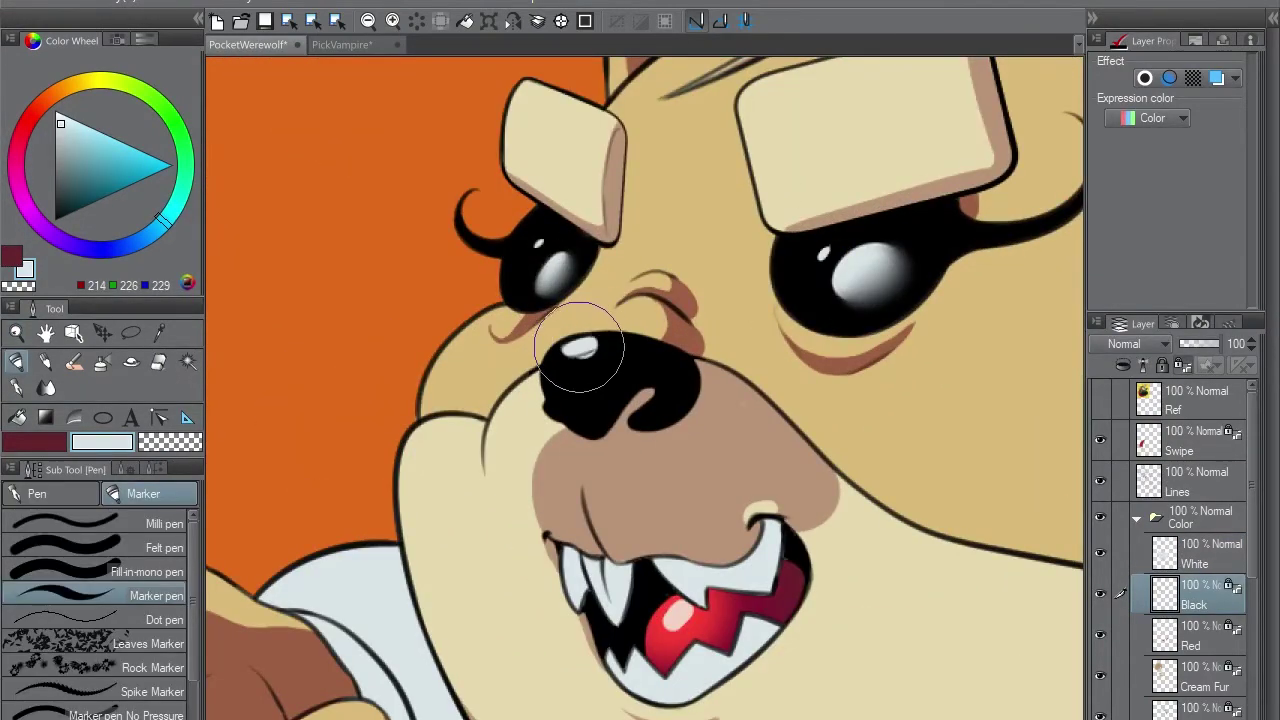
left_click(606, 344, "alt")
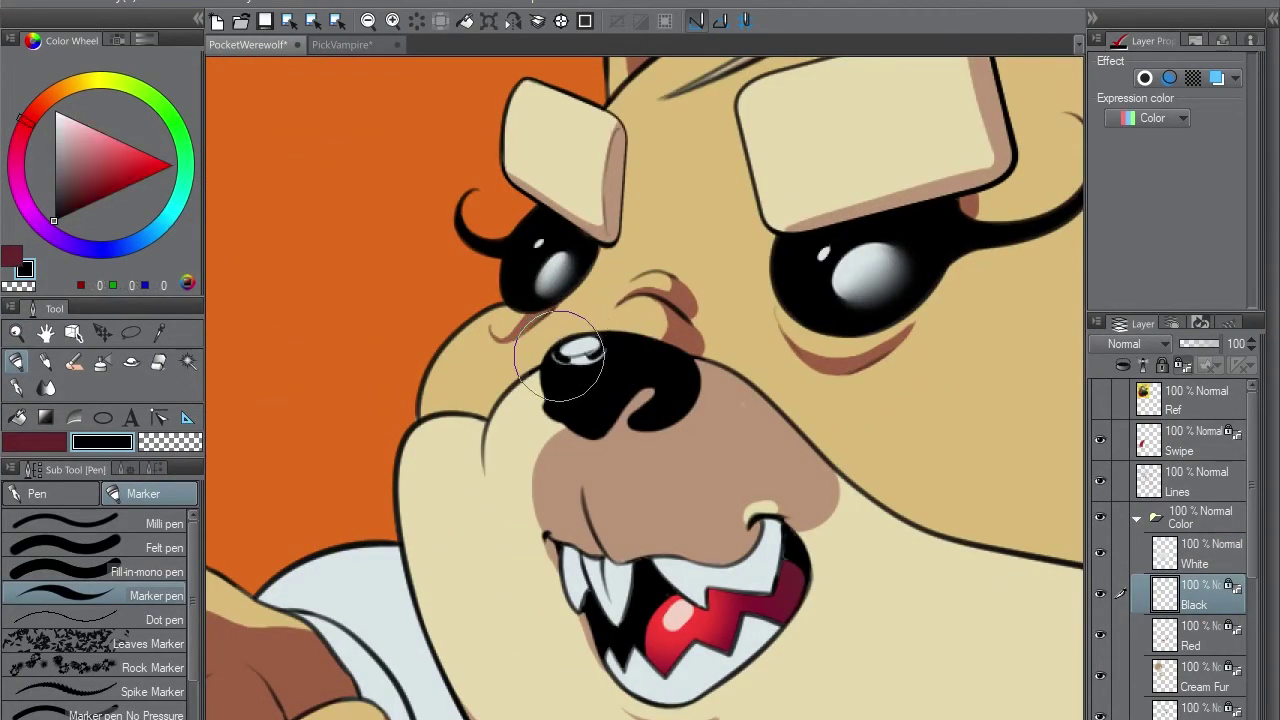
mouse_move(560, 357)
left_mouse_down()
mouse_move(709, 371)
mouse_move(720, 398)
left_mouse_up()
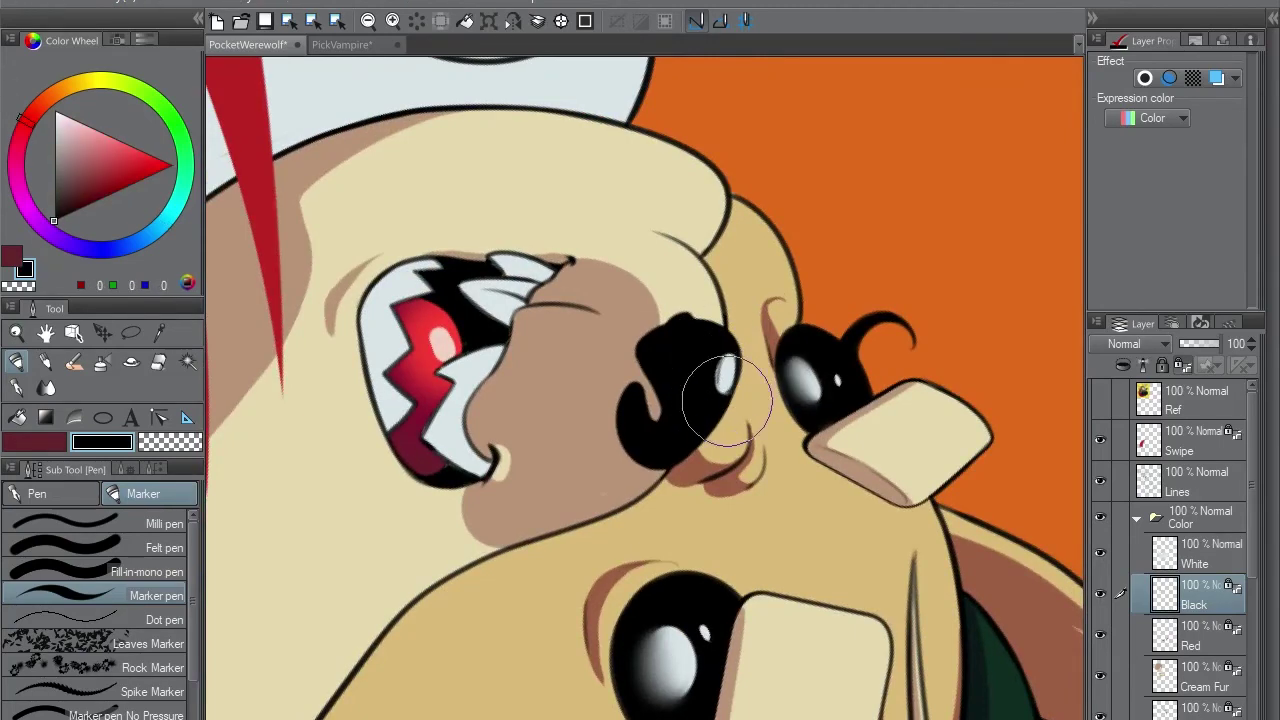
- Refine the nose highlight with alternating pale grey and black strokes, and add a tiny pale glint at the nose's outer edge
left_click(725, 378, "alt")
left_click_drag(766, 84, 571, 371)
left_click(571, 371, "alt")
left_click(562, 355, "alt")
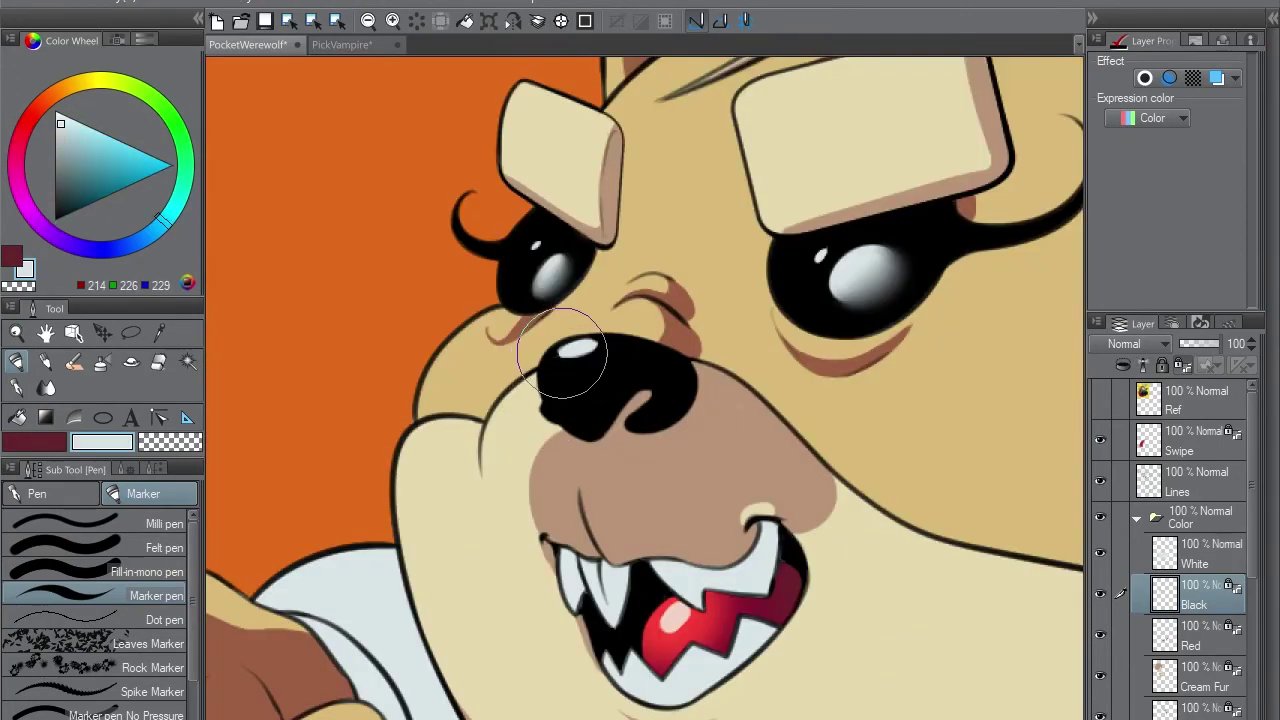
left_click(557, 384, "alt")
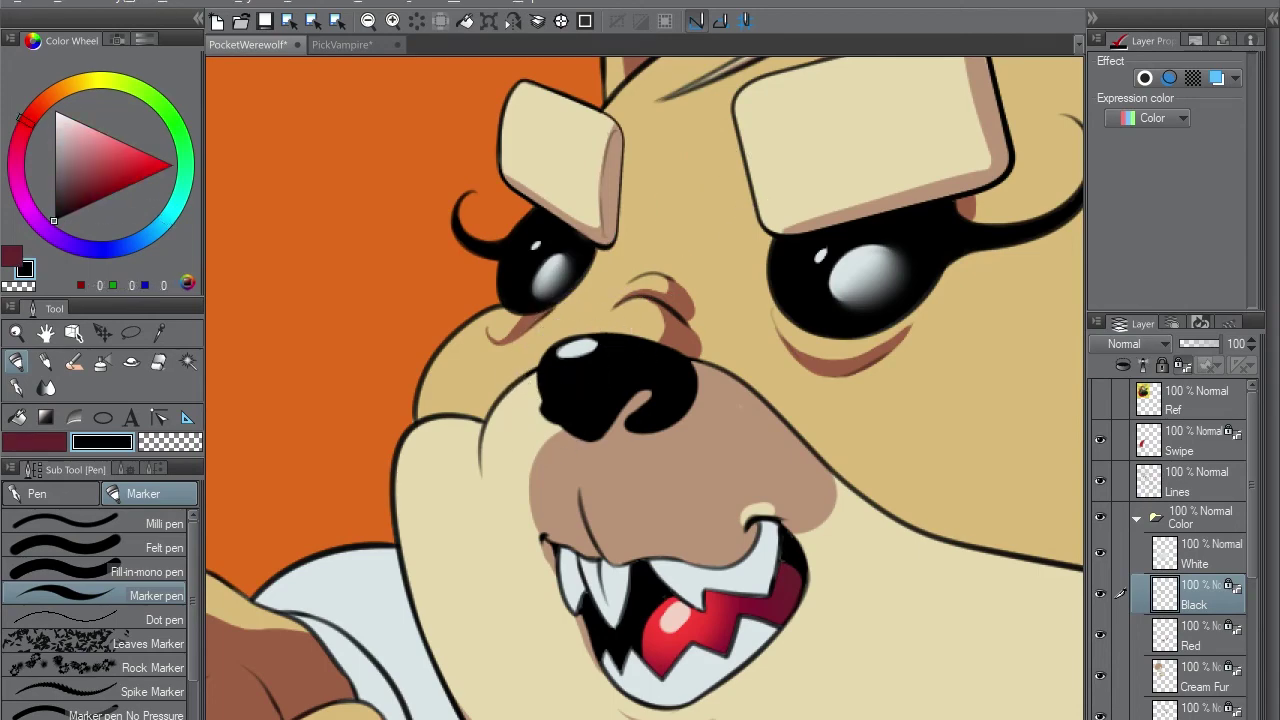
left_click(575, 352, "alt")
left_click_drag(660, 365, 668, 360)
scroll(865, 175, "down", 3)
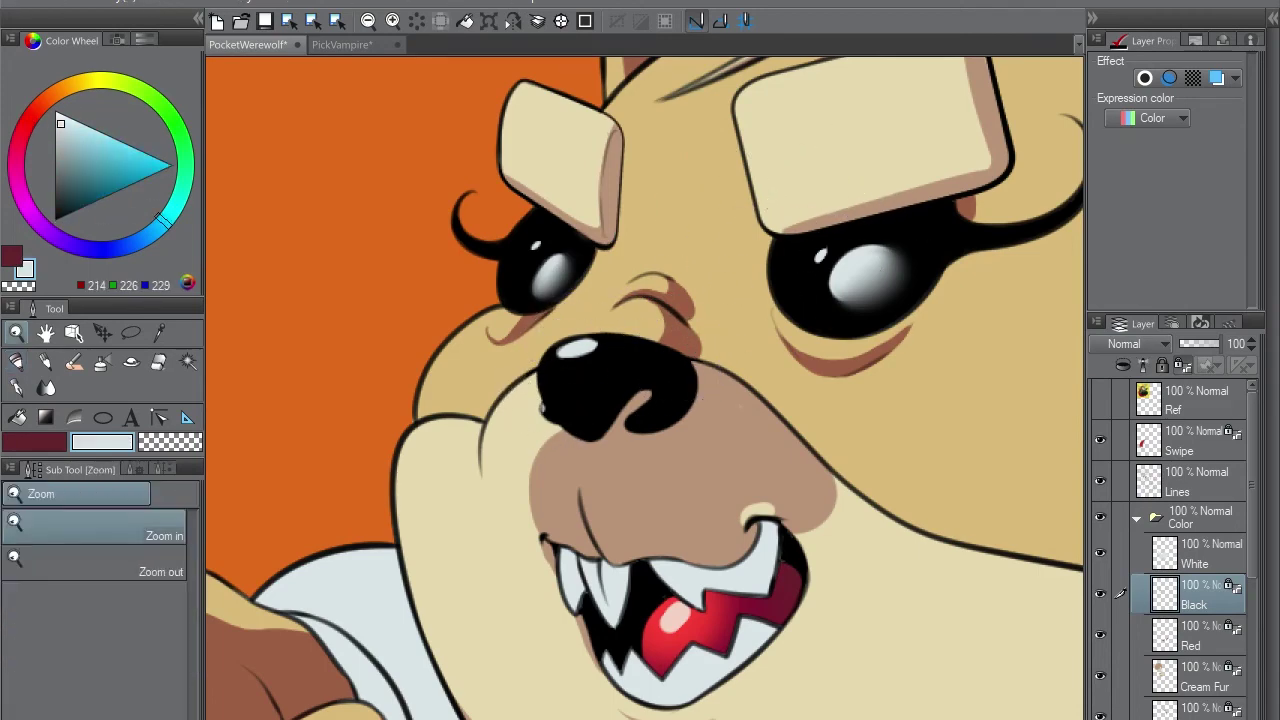
- Check the PickVampire drawing, return to PocketWerewolf and create a layer named Glow above Swipe with Add (Glow) blending
key("ctrl+Tab")
key("ctrl+Tab")
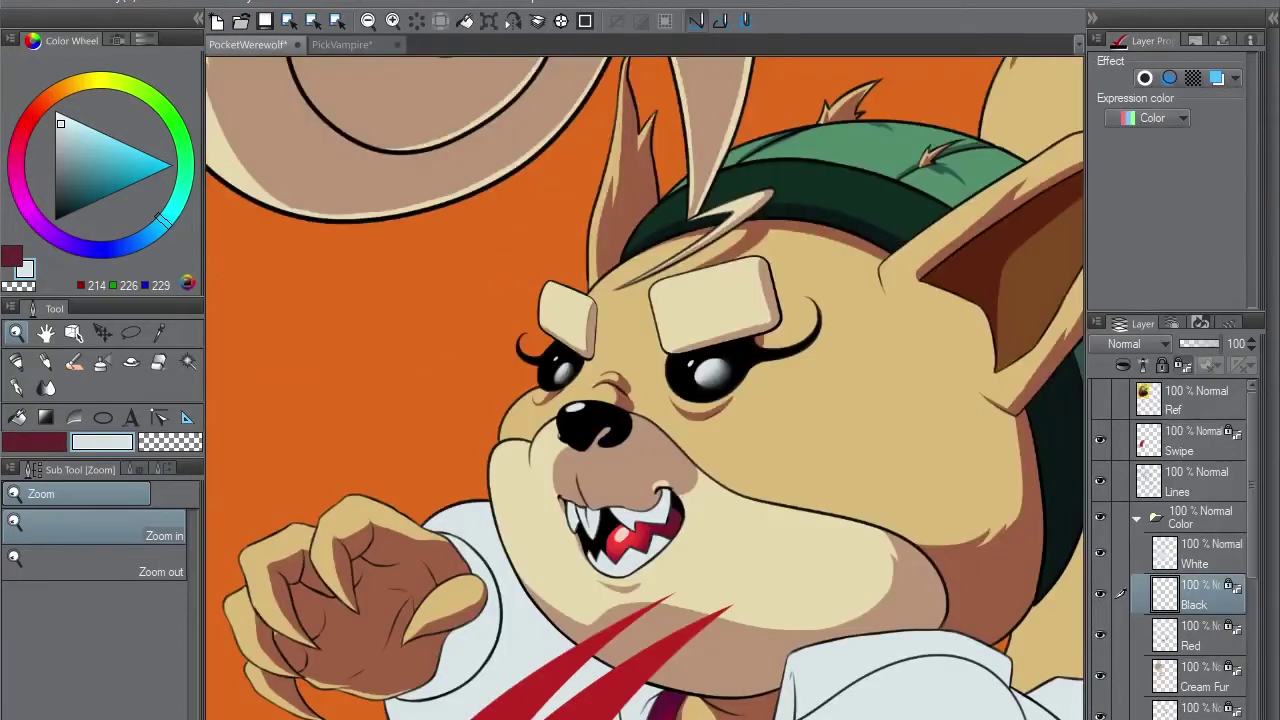
key("ctrl+shift+n")
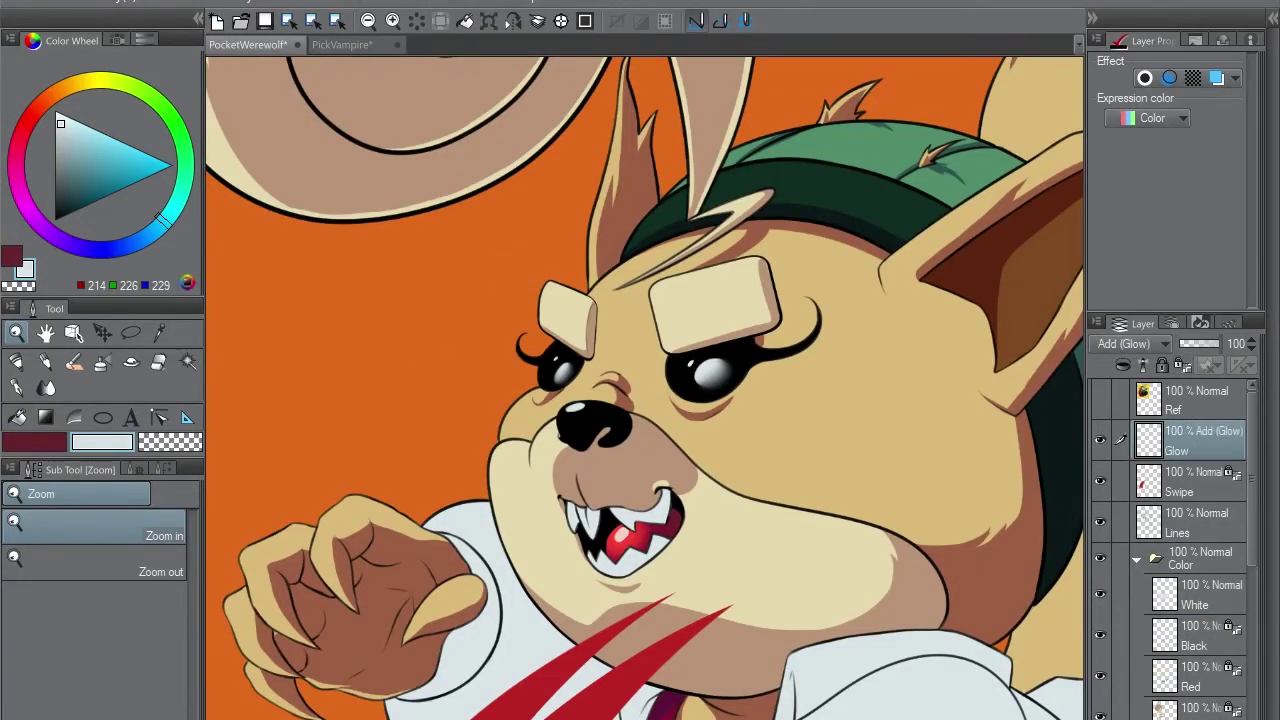
- Airbrush a soft yellow glow of RGB 251, 251, 82 over both eyes and brighten their centres with RGB 255, 255, 227
key("b")
left_click(133, 148)
left_click_drag(700, 372, 716, 370)
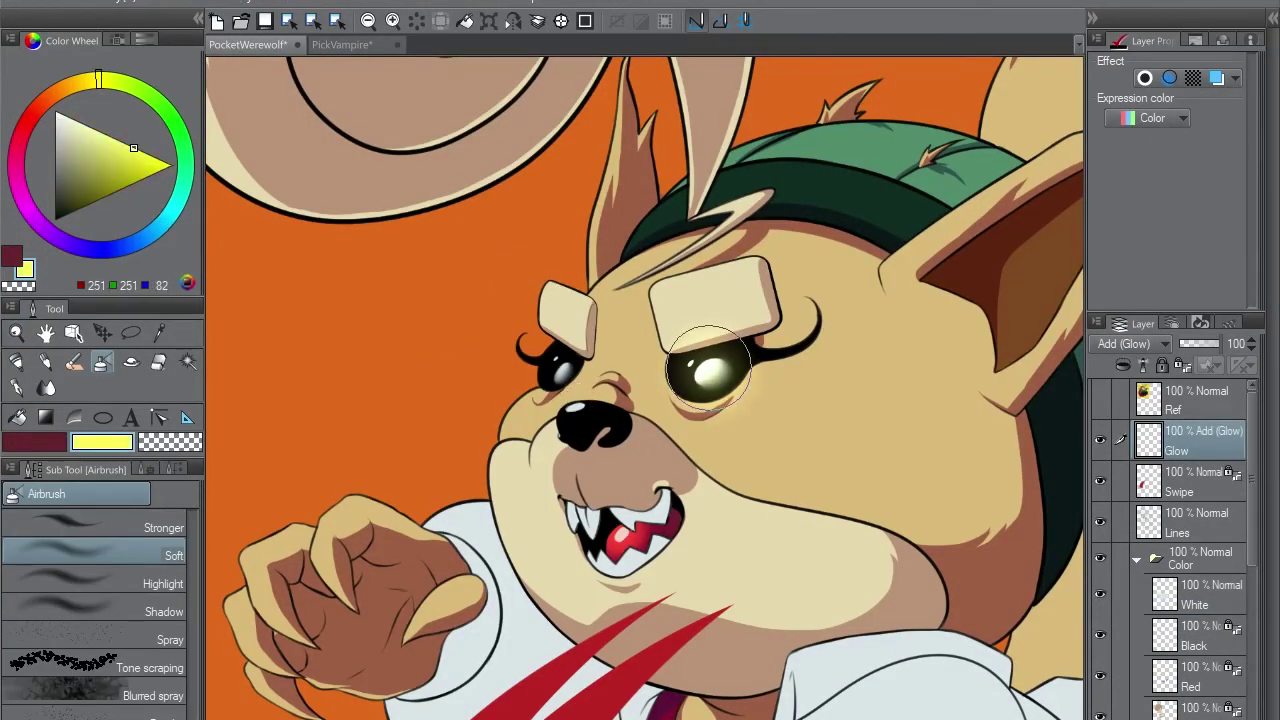
left_click_drag(556, 372, 566, 368)
left_click(66, 116)
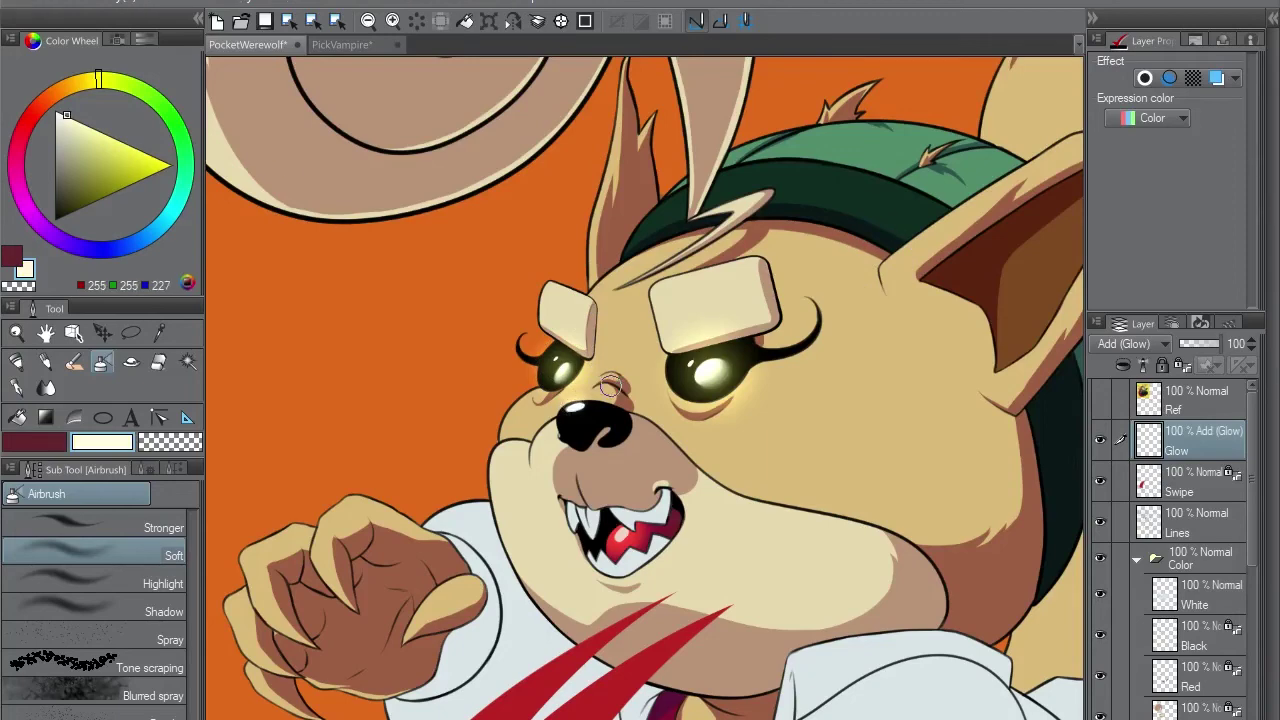
- Airbrush a soft red glow with a pale centre over the tongue and erase its spill around the teeth
left_click(20, 115)
left_click(131, 152)
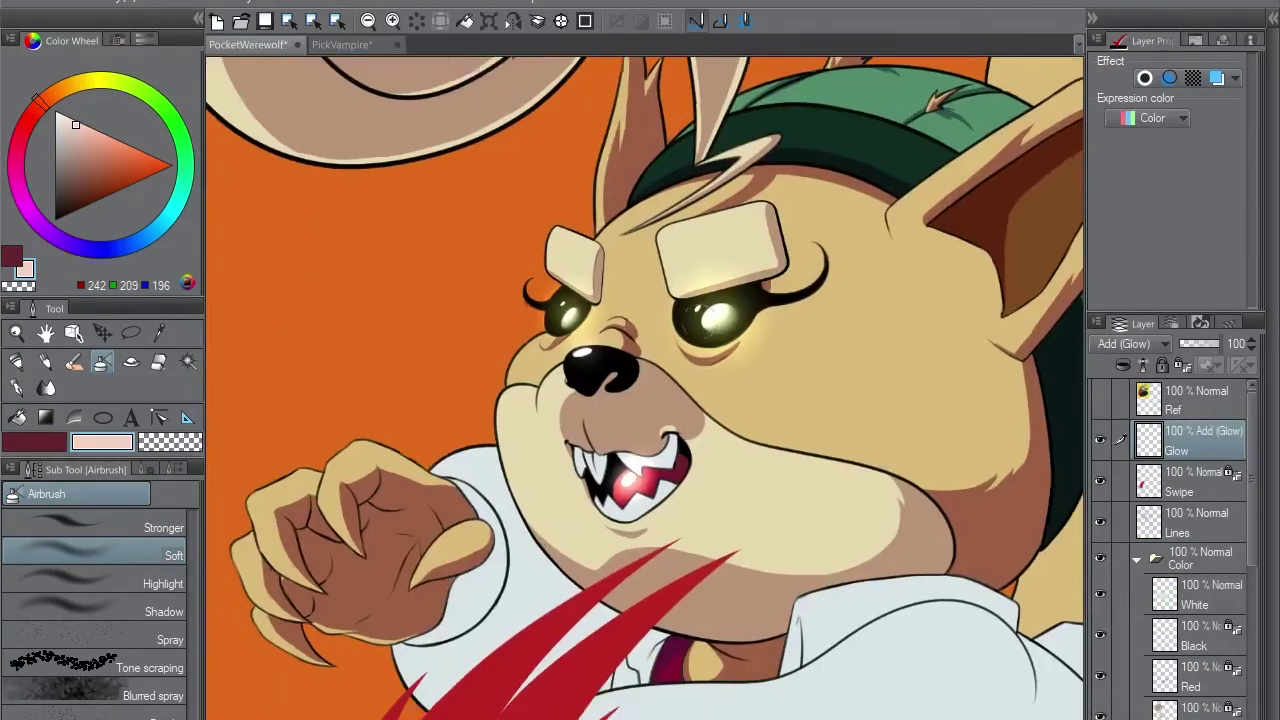
key("e")
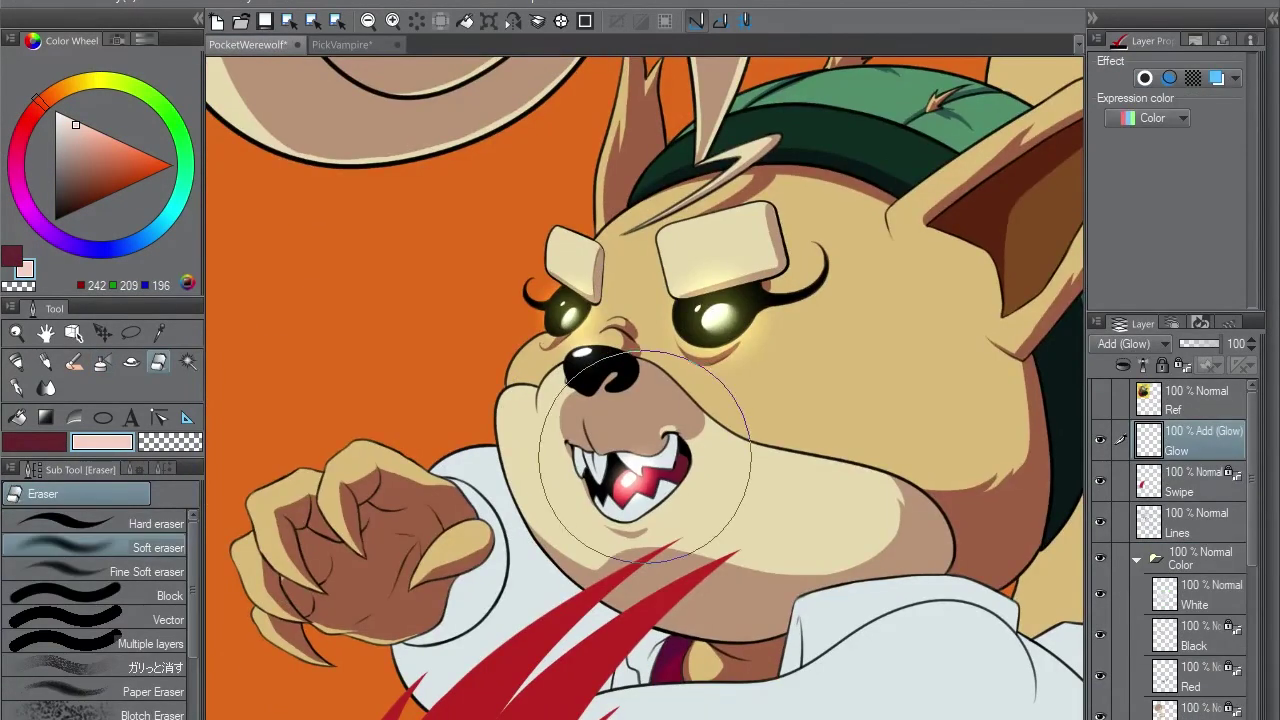
scroll(610, 480, "up", 3)
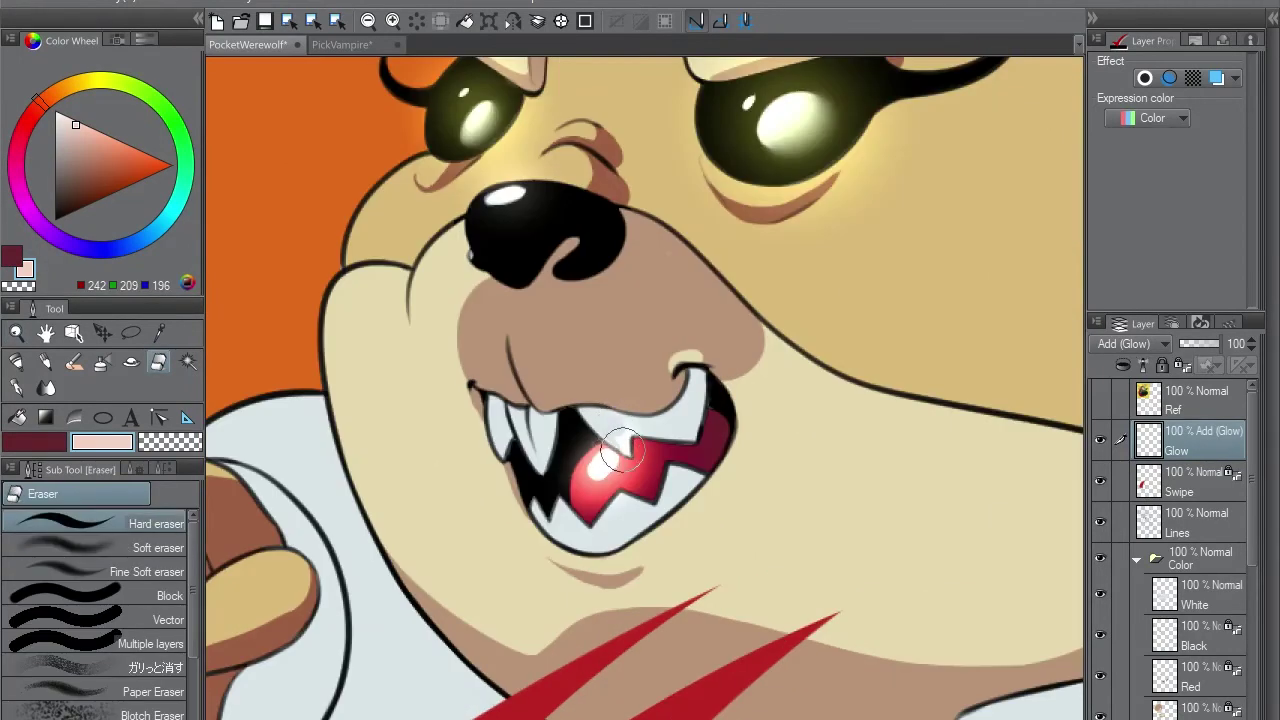
- On the Black layer, add a soft dark blue sheen of RGB 29, 33, 48 to the nose
left_click(590, 443, "ctrl+shift")
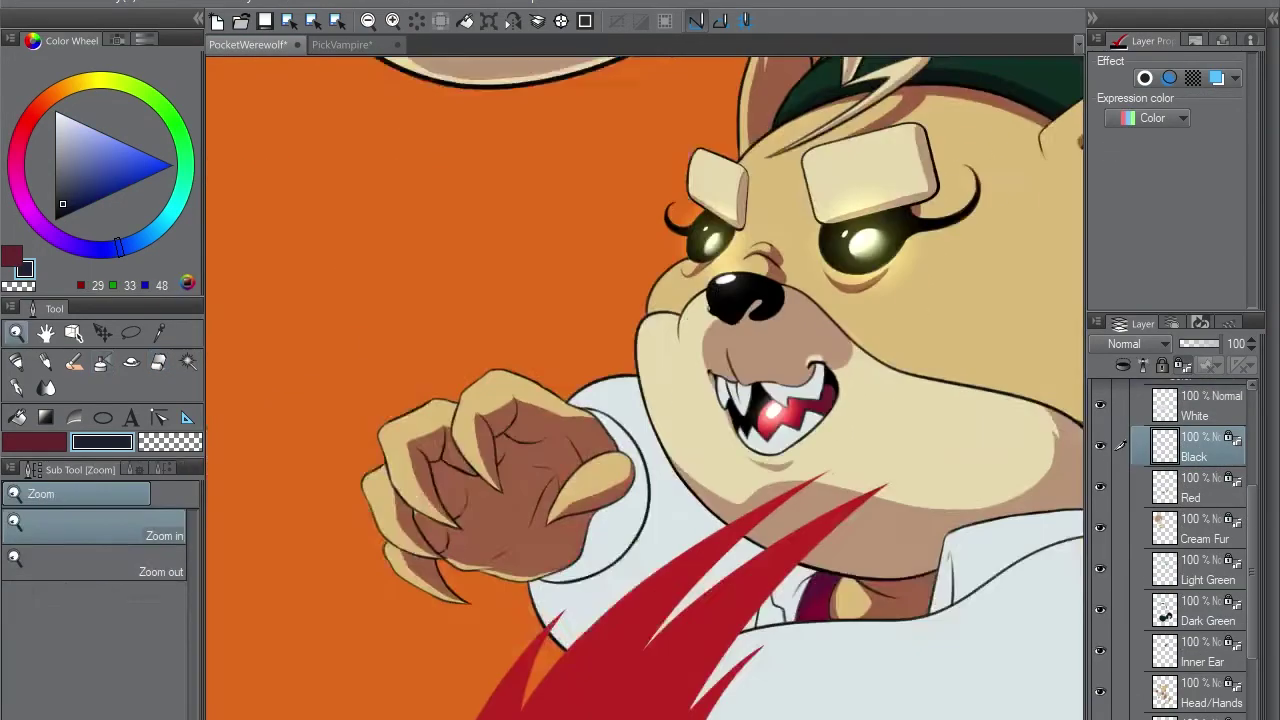
key("ctrl+minus")
key("ctrl+minus")
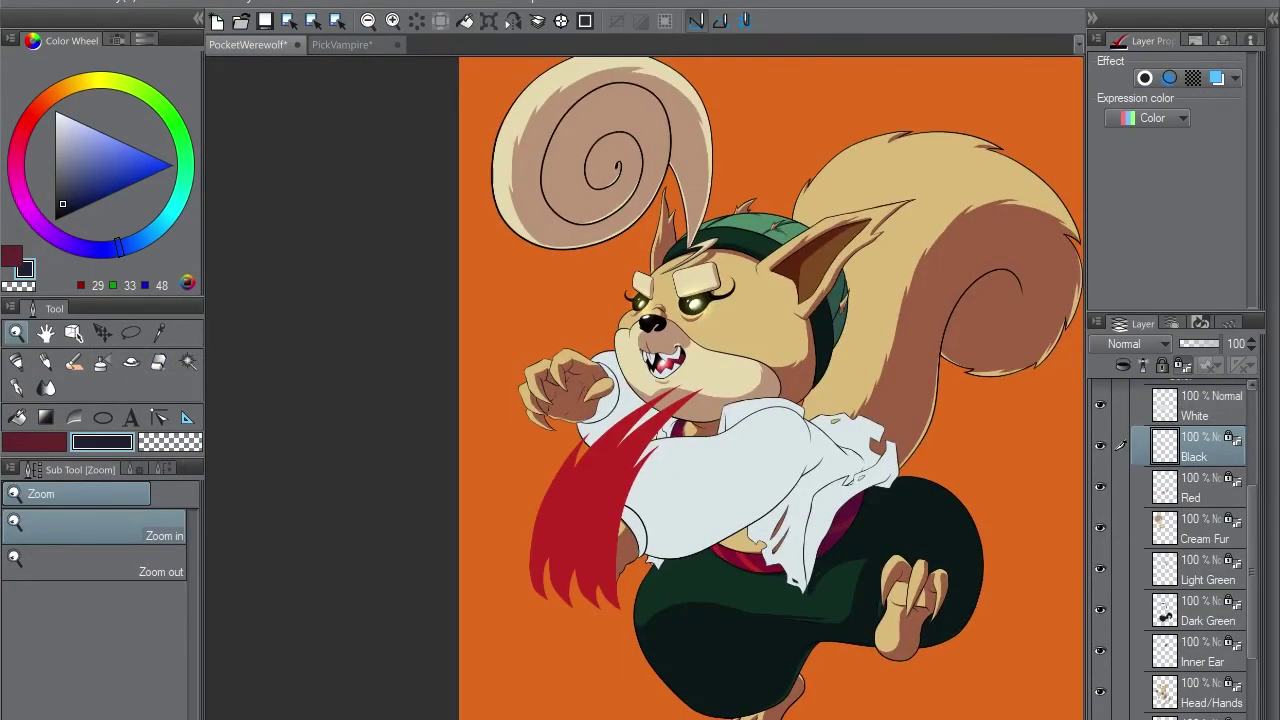
- On the Glow layer, soften the red glow spilling over the teeth and black mouth interior with the Soft eraser
key("ctrl+plus")
key("ctrl+plus")
left_click(622, 258, "ctrl+shift")
key("e")
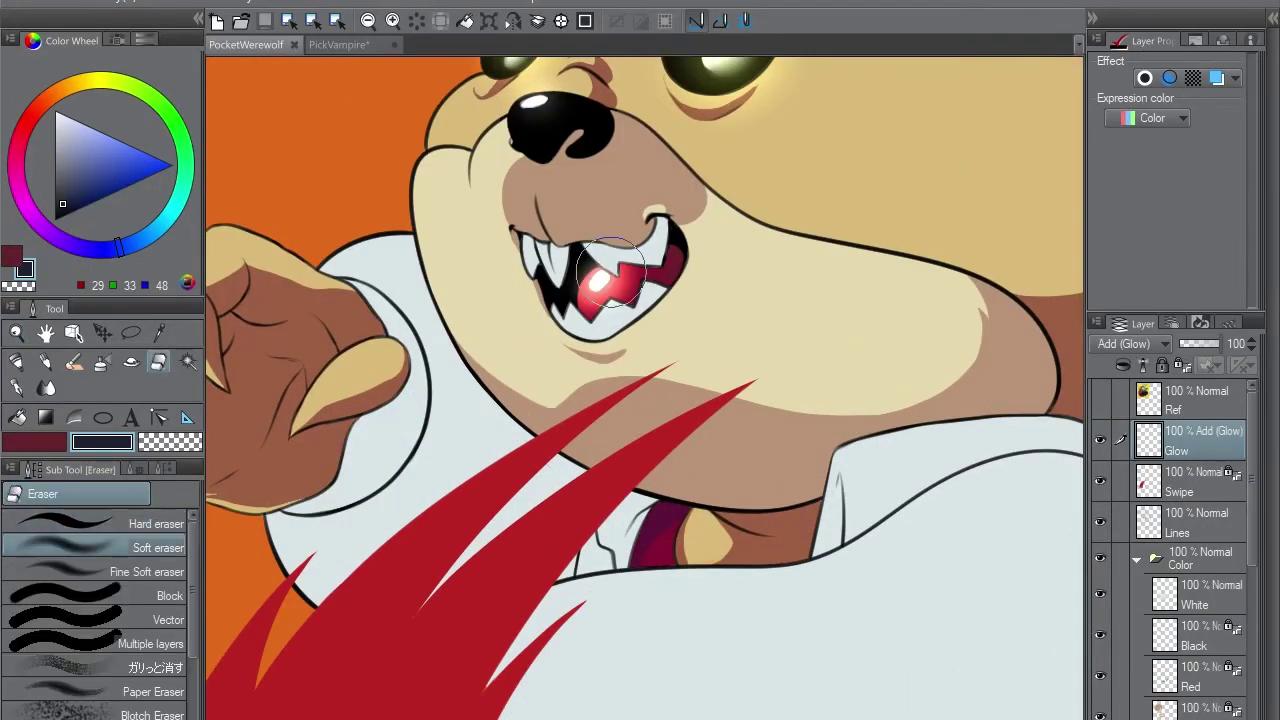
- Trim the tongue's highlight on the Red layer with RGB 250, 61, 54 and soften the glow over it on the Glow layer
left_click(612, 280, "ctrl+shift")
key("p")
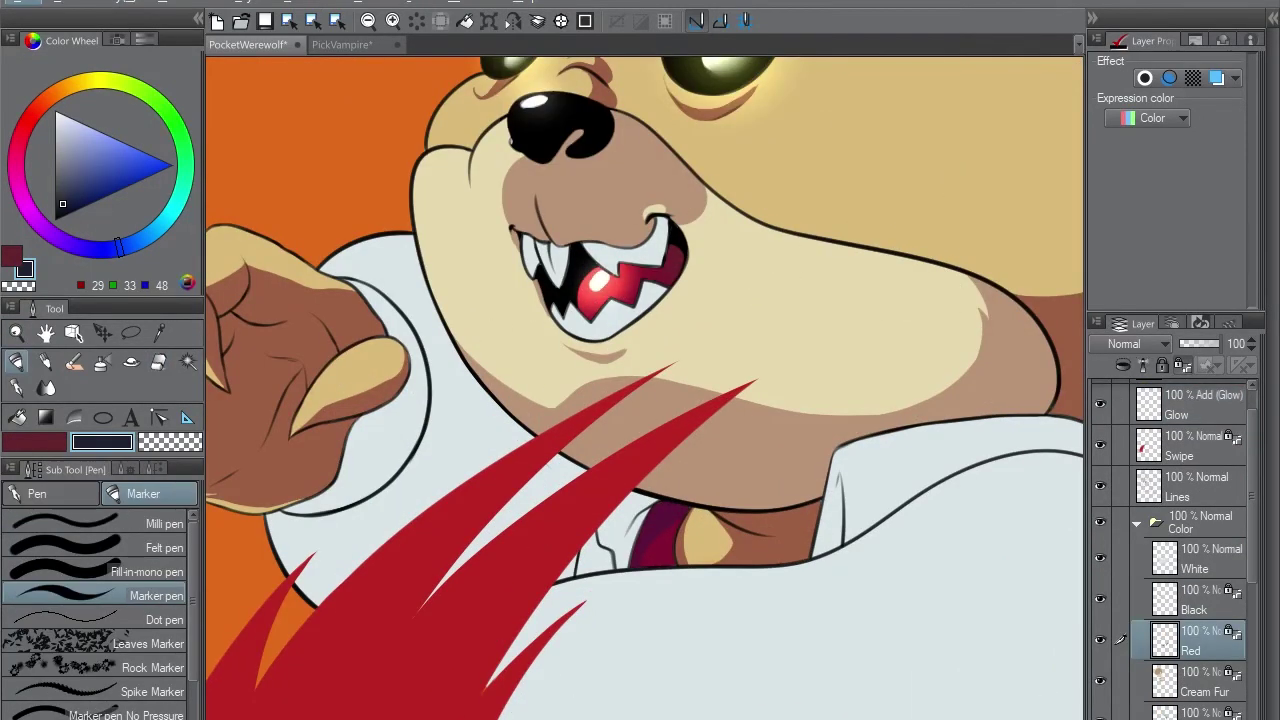
left_click(607, 290, "alt")
key("e")
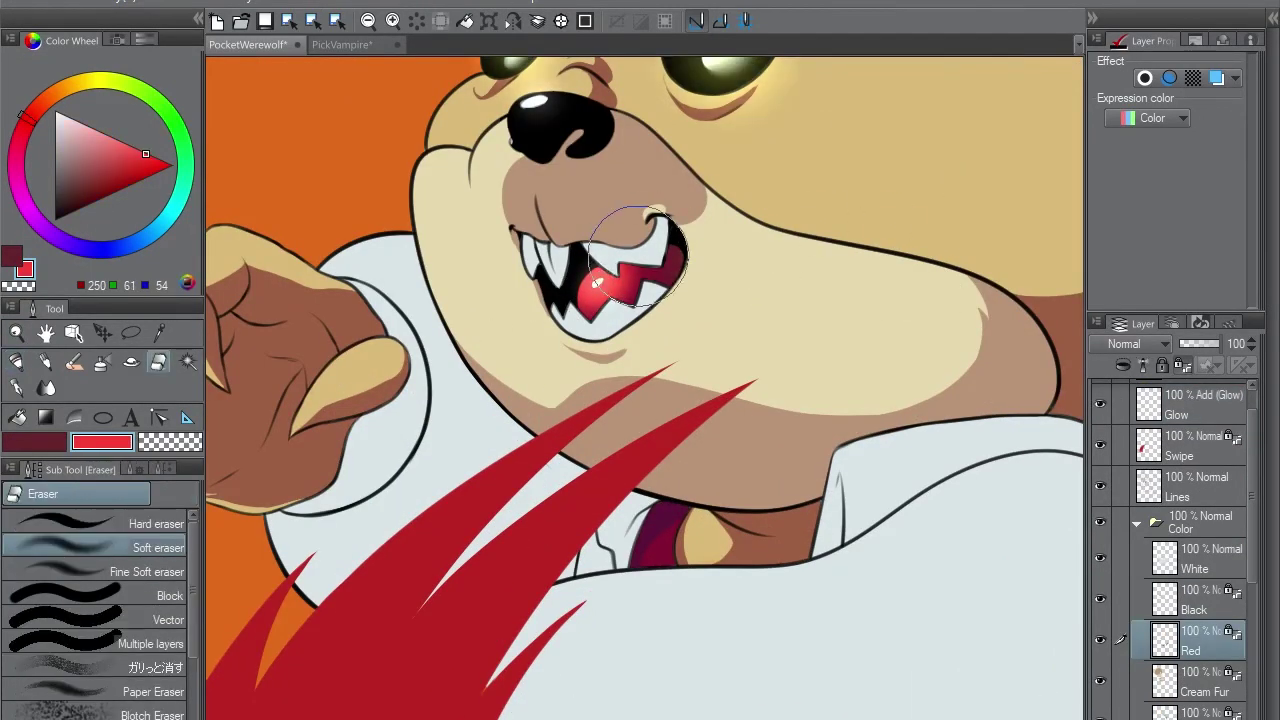
left_click(692, 213, "ctrl+shift")
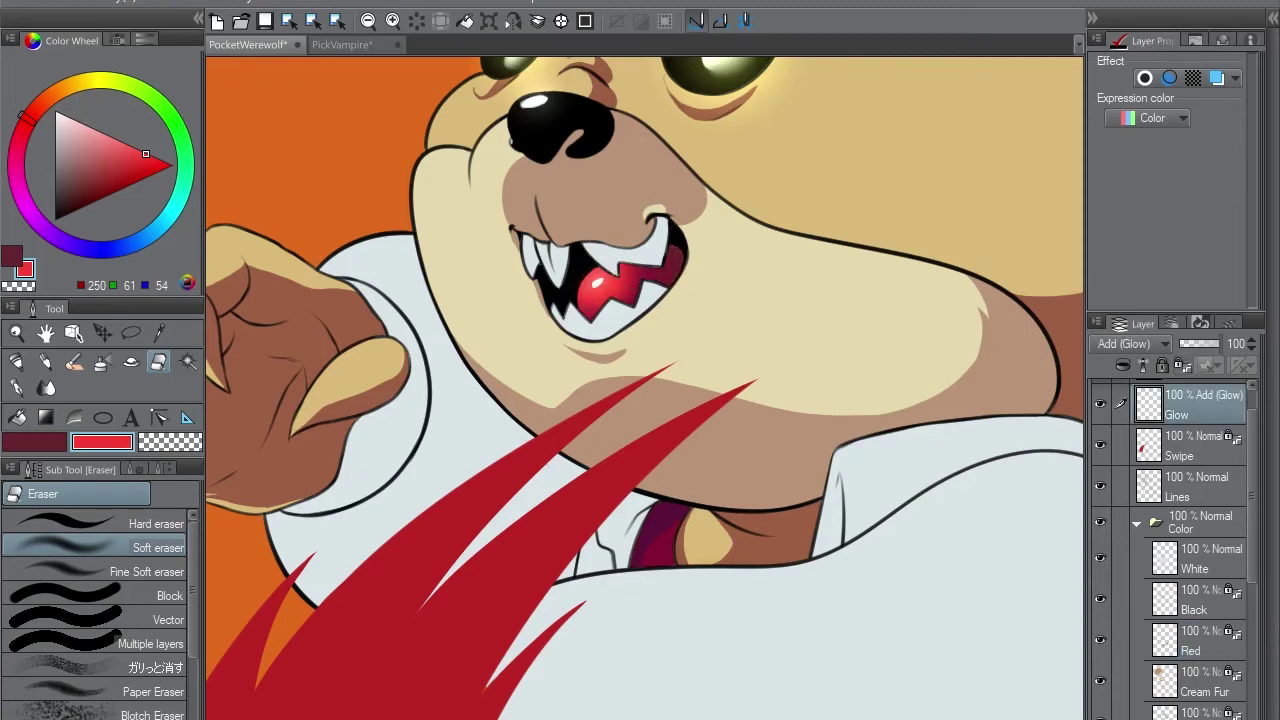
- On the White layer, shade the upper and lower teeth with RGB 132, 155, 168 using the Marker pen and save the file
left_click(838, 213, "ctrl+shift")
left_click(654, 136, "alt")
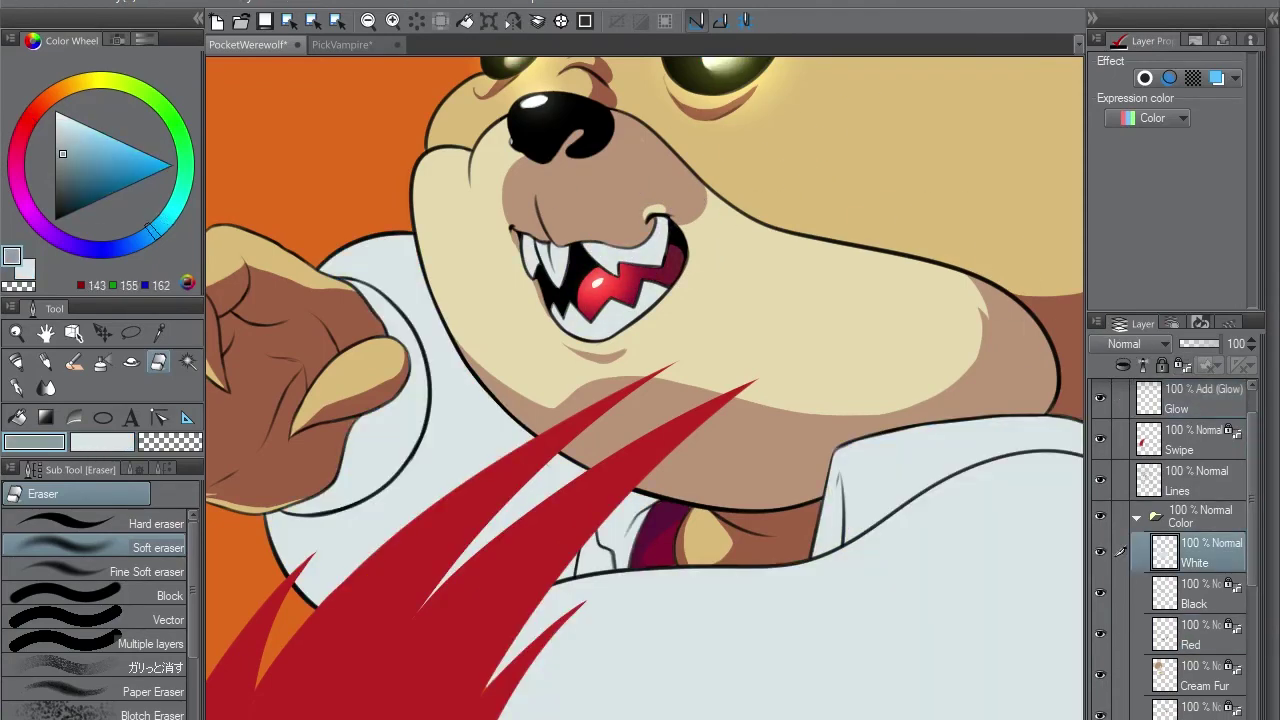
key("p")
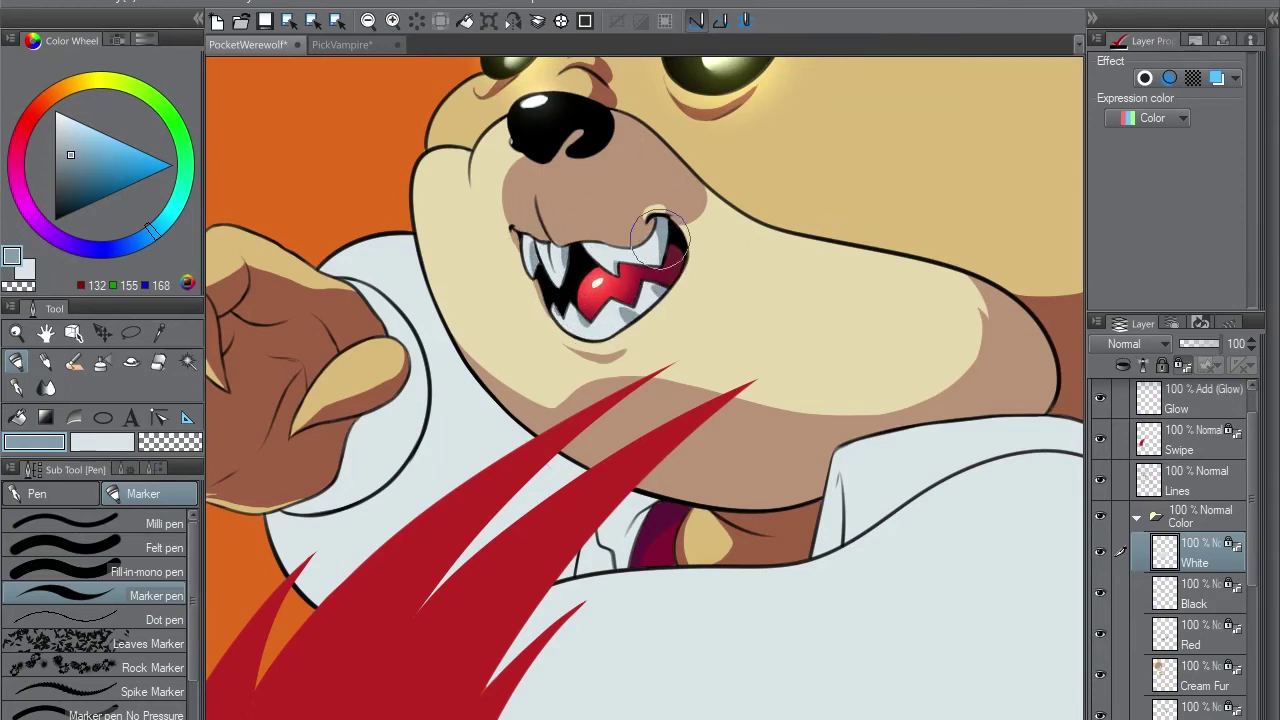
left_click(611, 248, "alt")
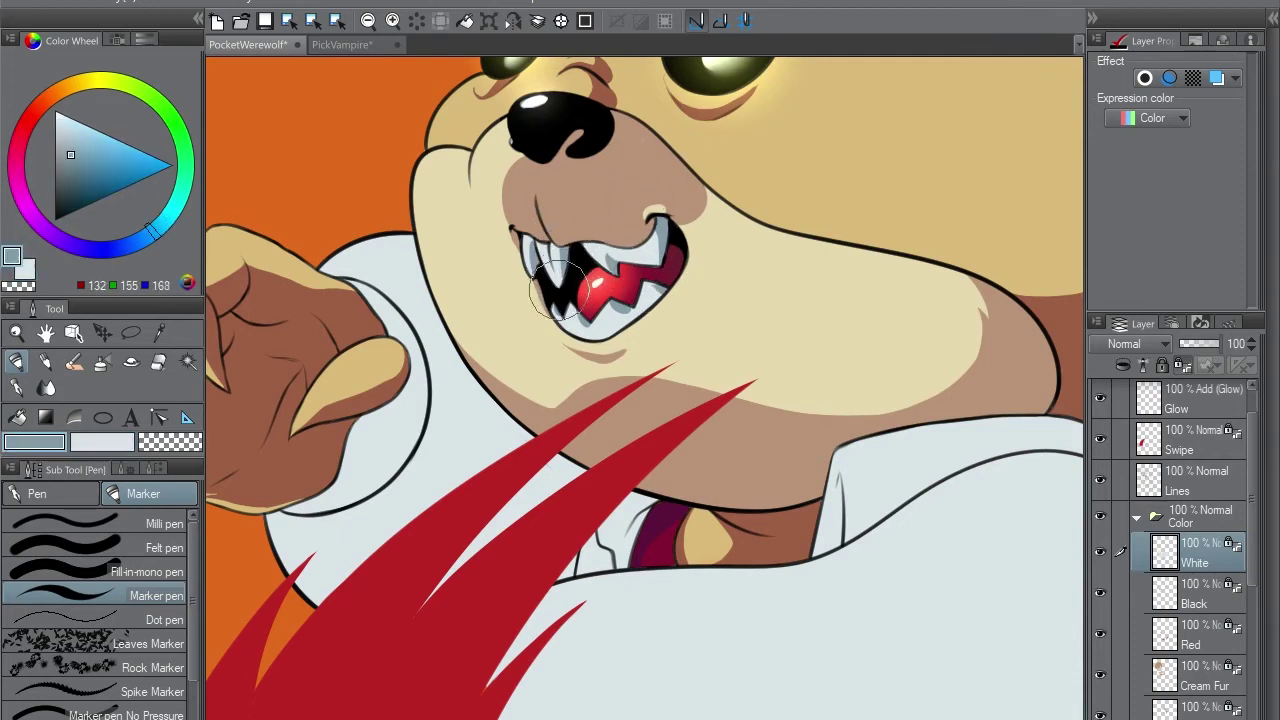
key("c")
key("ctrl+s")
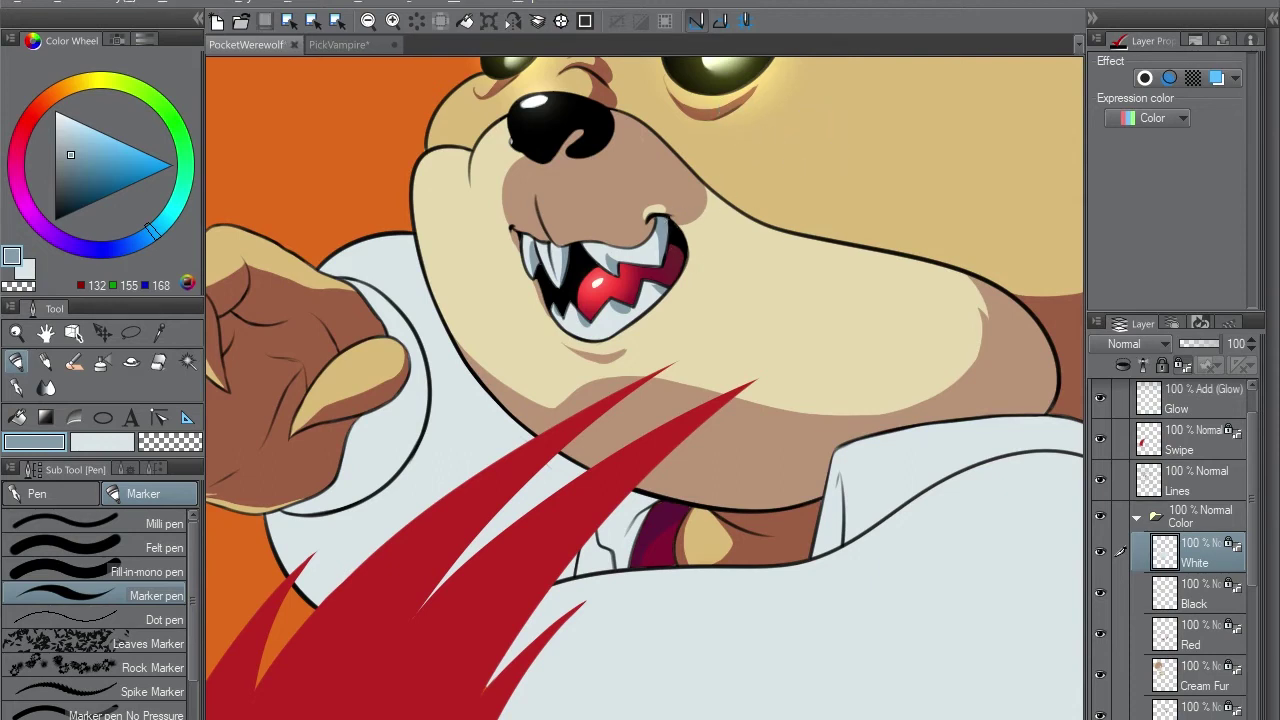
- Paint pure white RGB 255, 255, 255 highlights on the upper and lower teeth with the Pencil - Digital brush
key("c")
key("p")
left_click(553, 252)
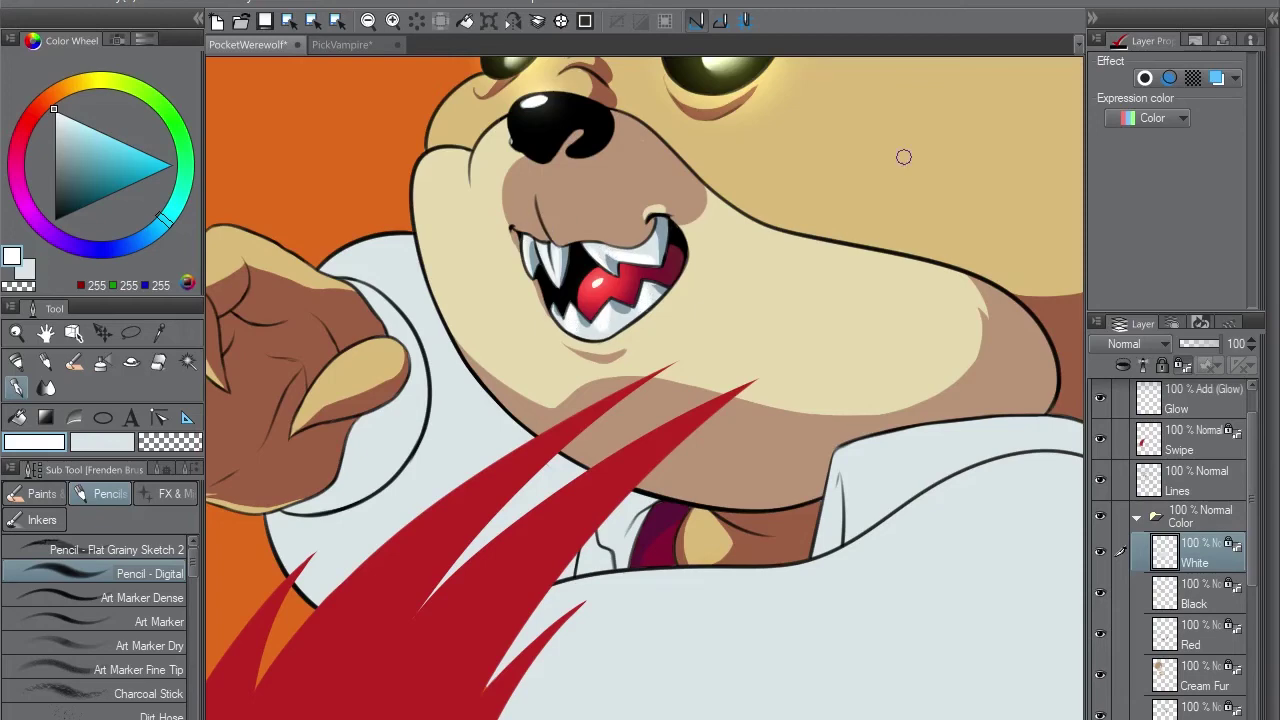
- Lasso shadow areas on the raised arm's sleeve and the shirt beneath the chin and fill them with RGB 132, 155, 169
scroll(903, 157, "down", 3)
key("p")
left_click(750, 560, "alt")
scroll(716, 205, "up", 3)
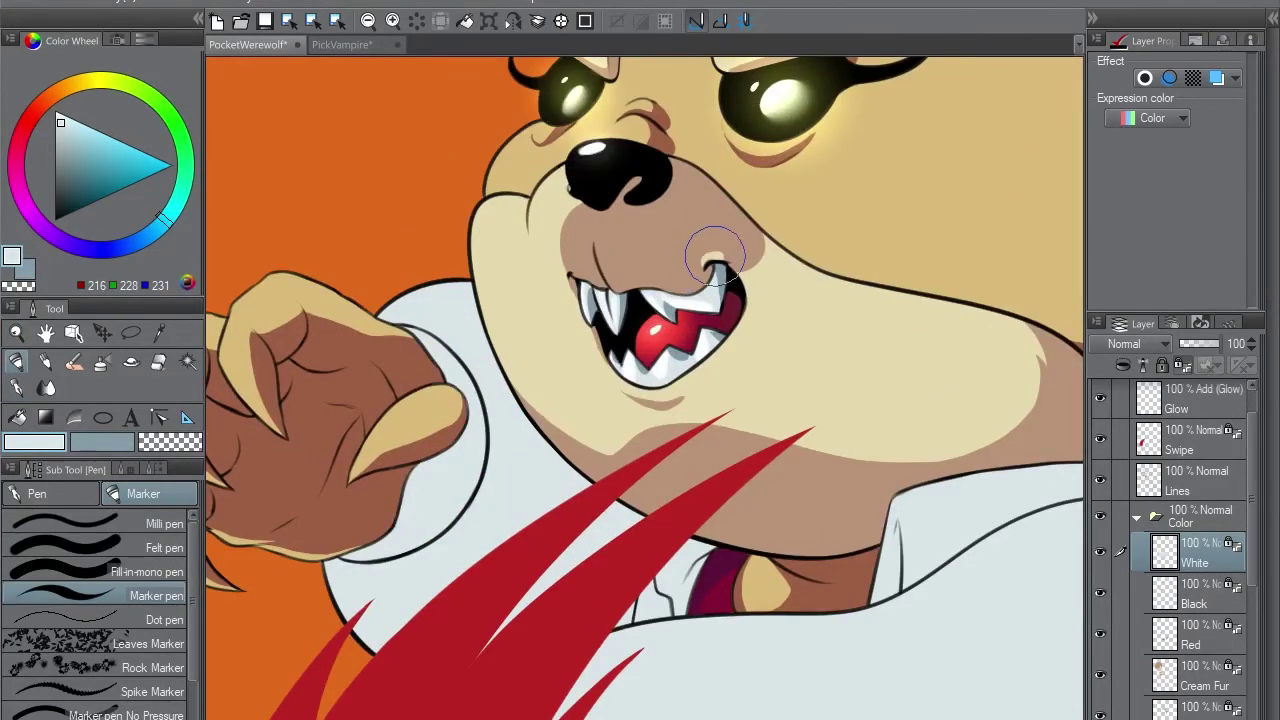
left_click(718, 296, "alt")
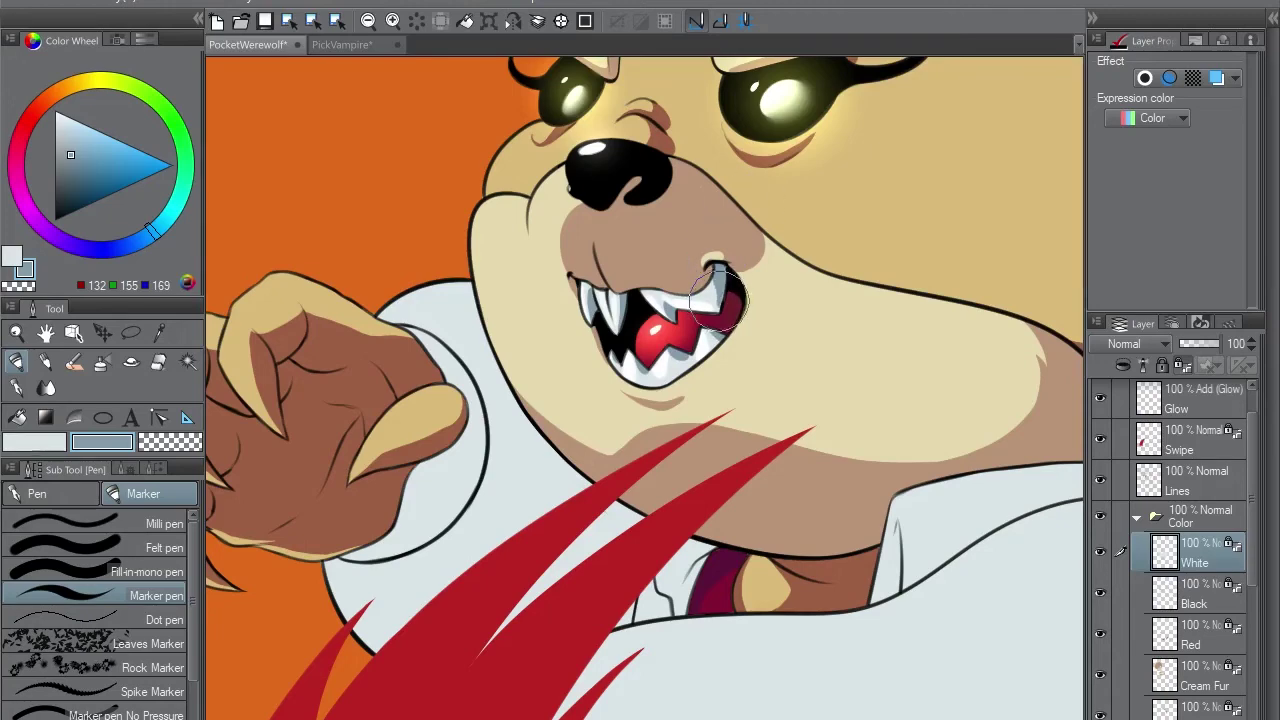
left_click_drag(718, 296, 1068, 314)
key("ctrl+at")
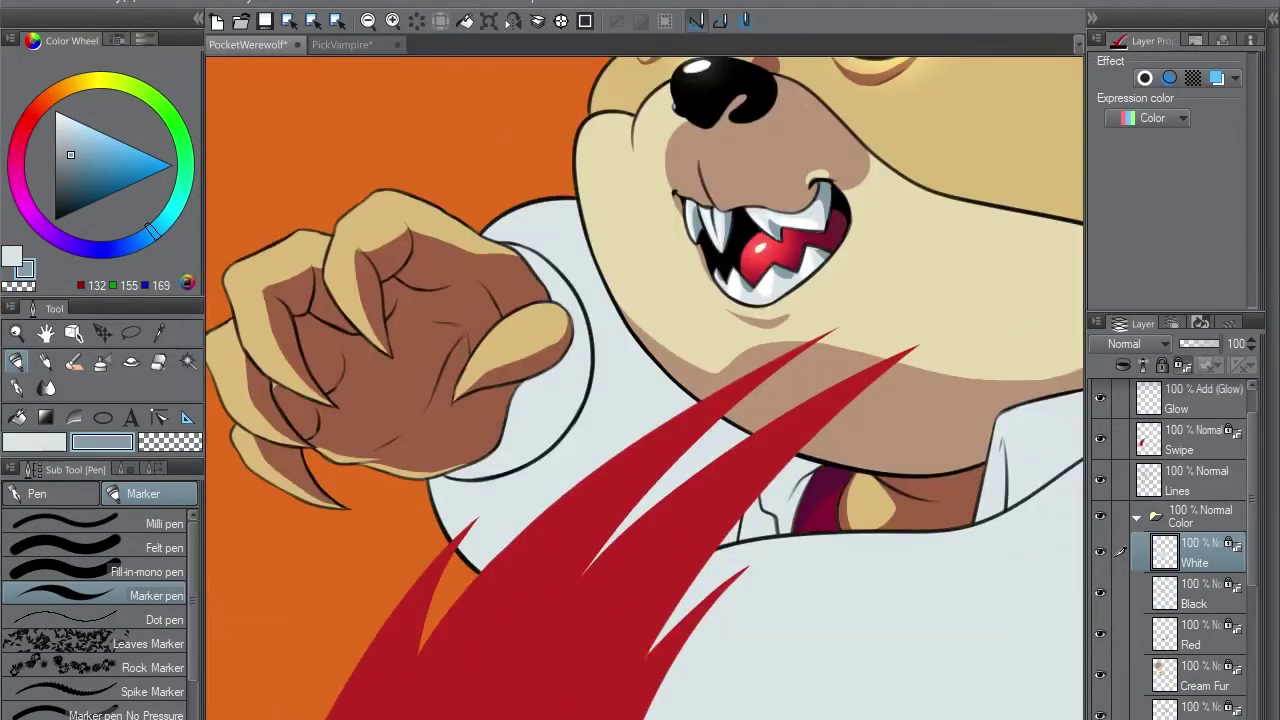
key("m")
mouse_move(460, 465)
left_mouse_down()
mouse_move(585, 230)
mouse_move(555, 180)
left_mouse_up()
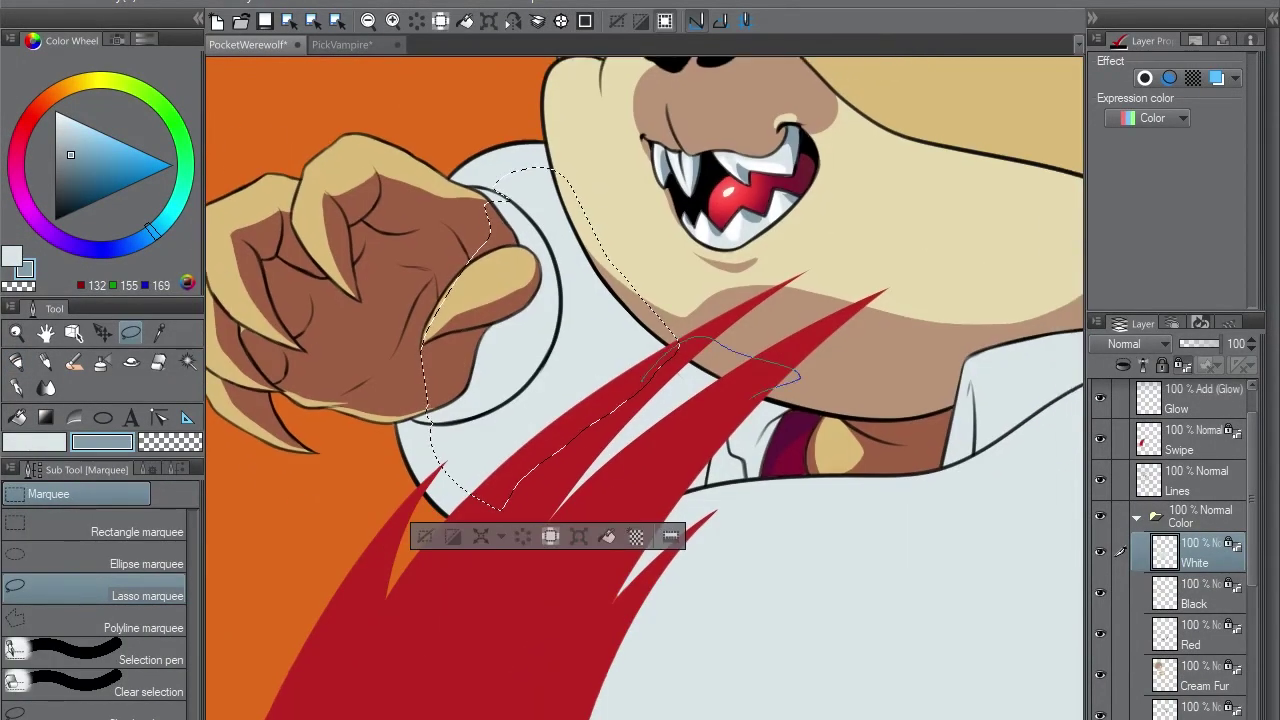
mouse_move(430, 420)
left_mouse_down()
mouse_move(800, 375)
mouse_move(499, 197)
left_mouse_up()
mouse_move(796, 392)
left_mouse_down()
mouse_move(805, 425)
mouse_move(775, 478)
mouse_move(700, 486)
mouse_move(712, 415)
left_mouse_up()
key("alt+BackSpace")
key("ctrl+d")
- Lasso the shirt collar's shadow and fill it with RGB 132, 155, 169, leaving a light rim along its upper edge
left_click_drag(970, 435, 800, 435)
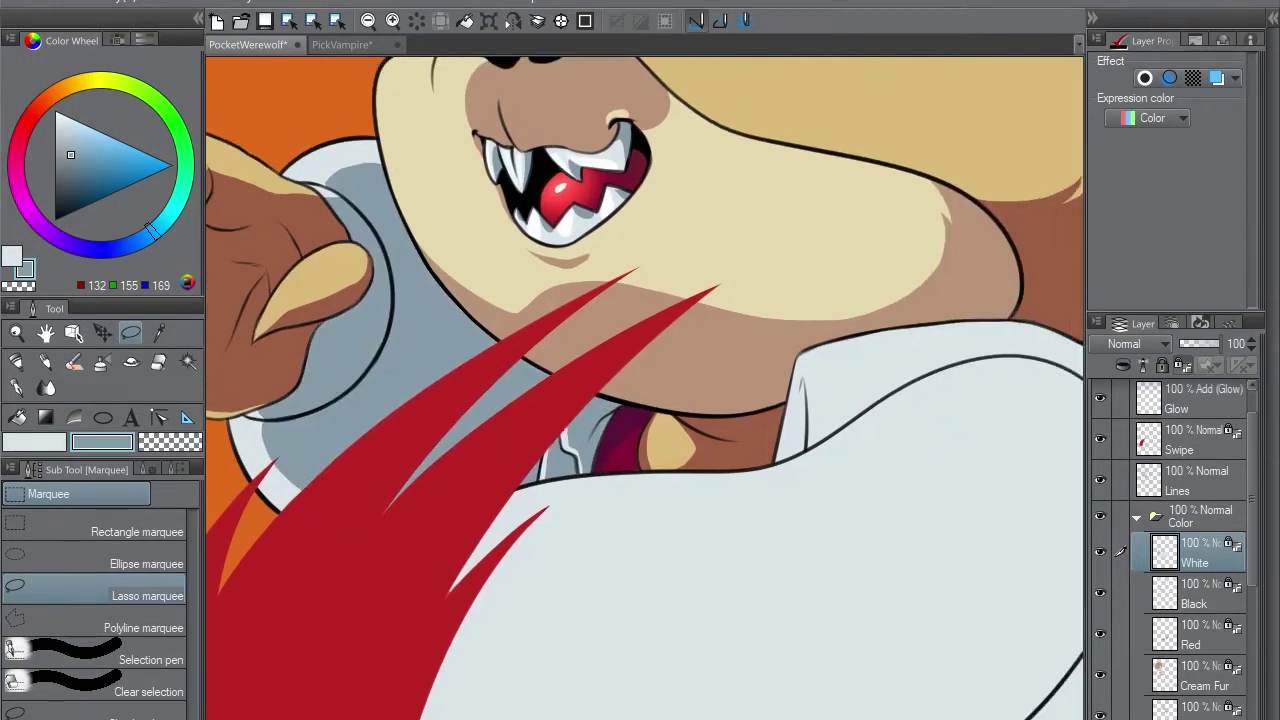
key("p")
key("m")
left_click_drag(622, 410, 828, 270)
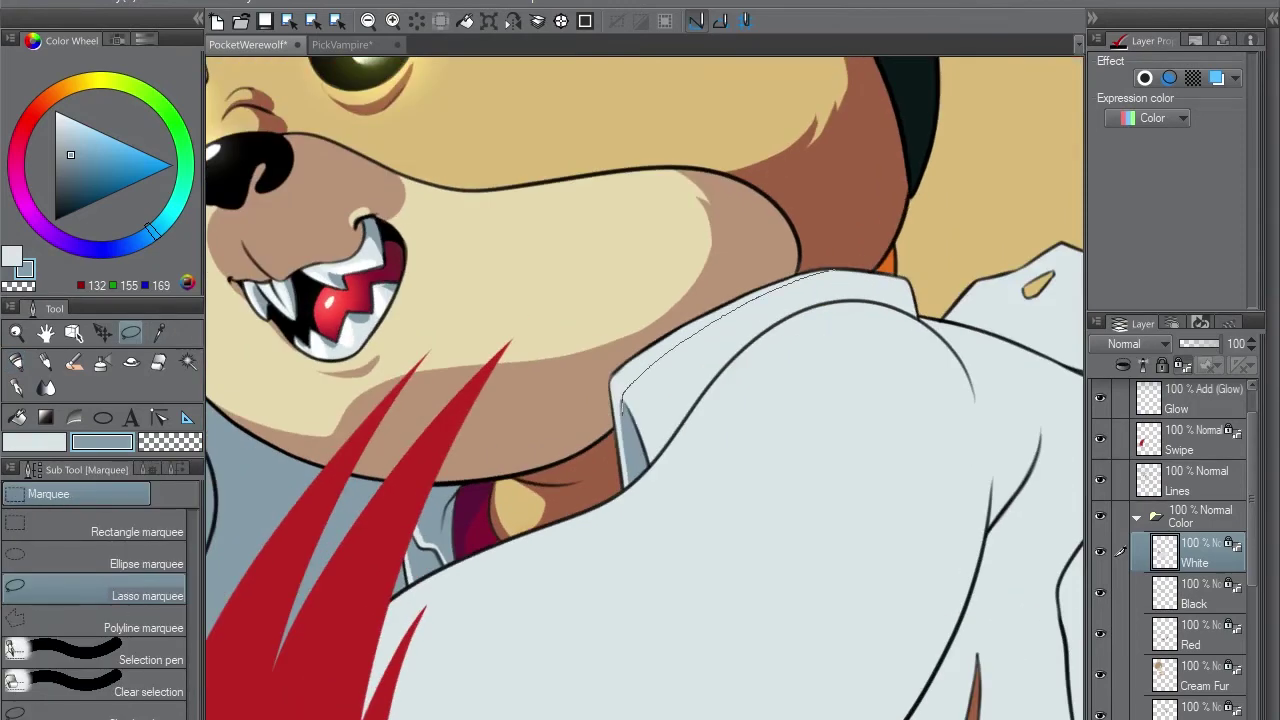
left_click_drag(650, 460, 622, 412)
key("p")
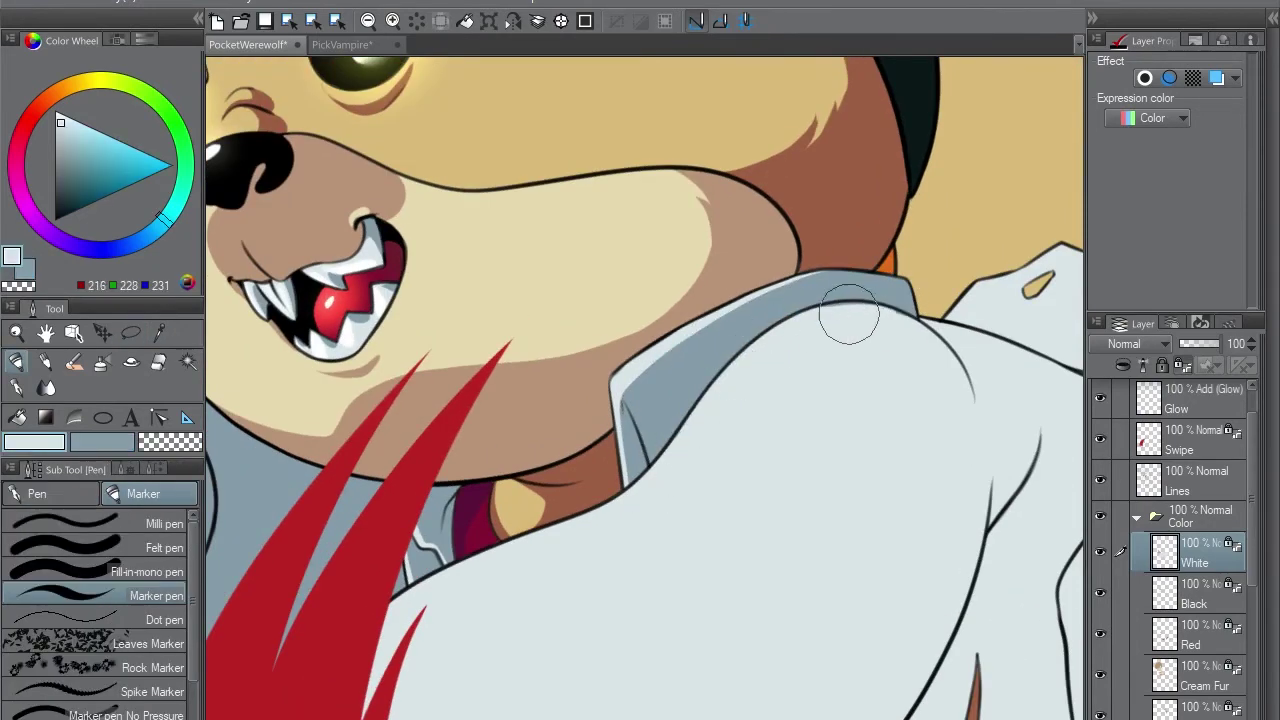
- Outline the shadow edge along the front arm's sleeve and shoulder with the Milli pen in RGB 132, 155, 169
key("ctrl+minus")
key("ctrl+minus")
left_click(484, 464, "alt")
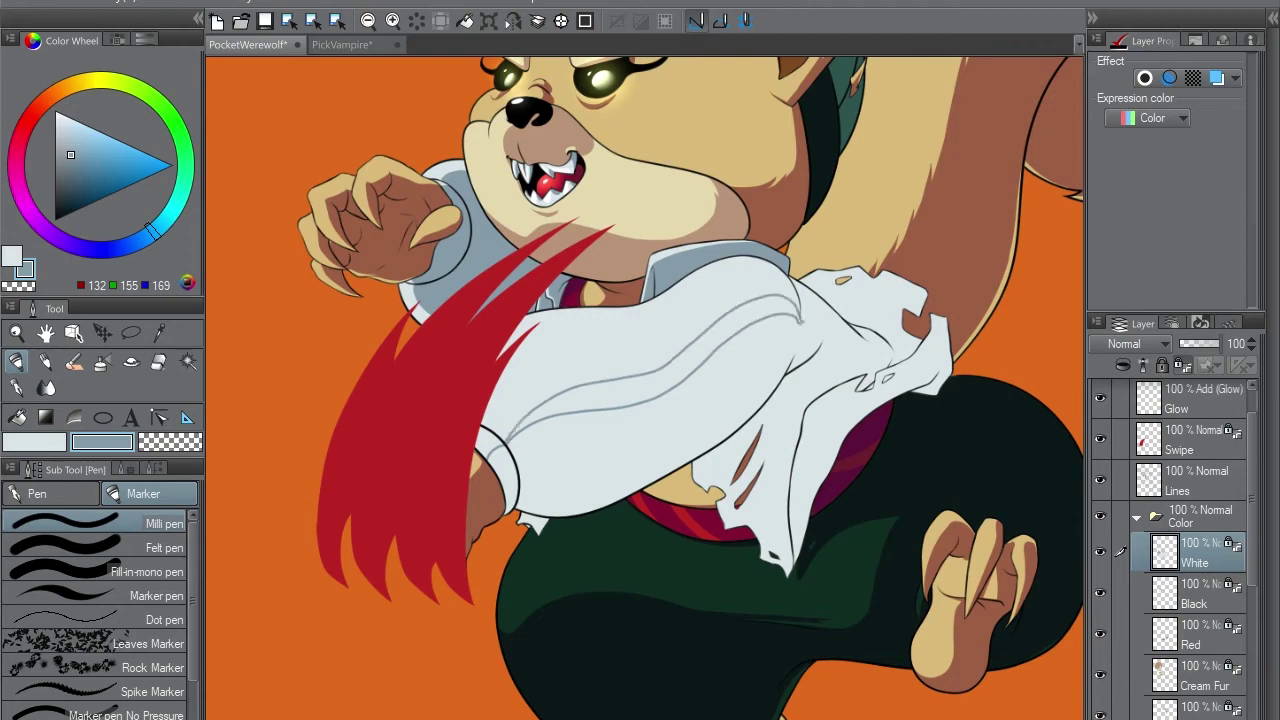
key("ctrl+z")
left_click_drag(506, 442, 604, 397)
scroll(800, 314, "up", 2)
left_click_drag(745, 225, 640, 410)
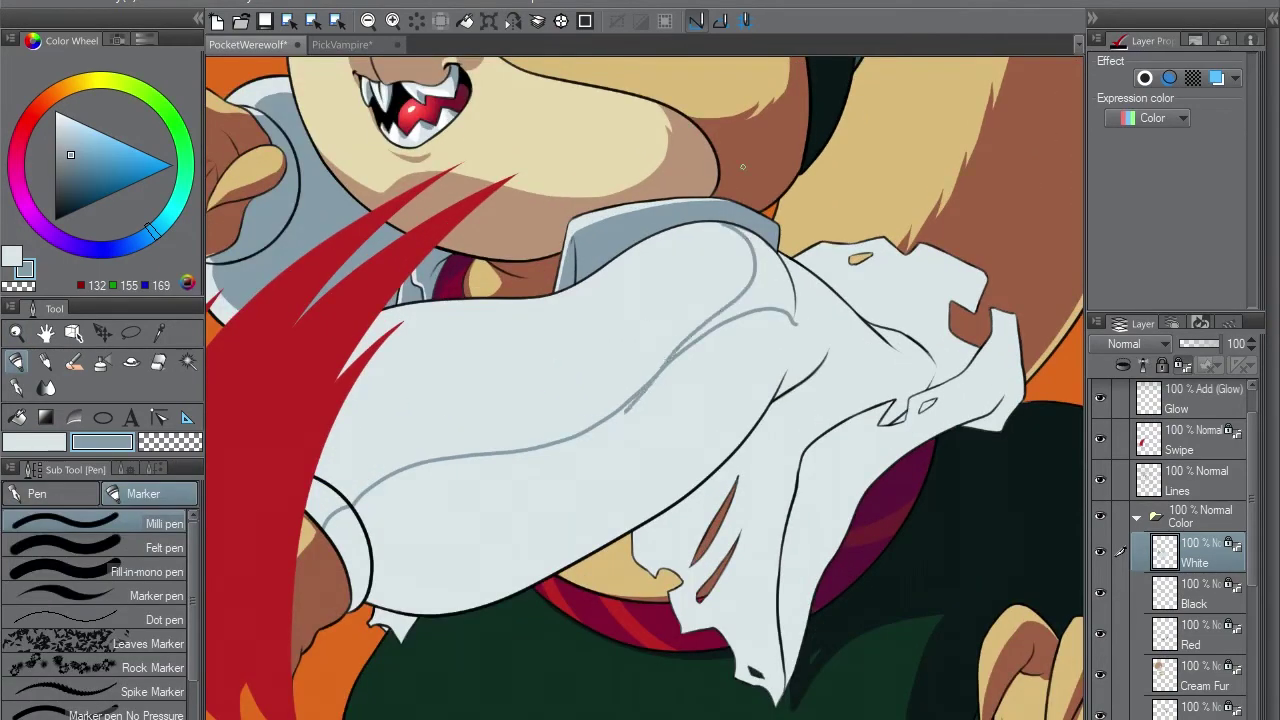
key("ctrl+z")
left_click_drag(748, 225, 640, 377)
scroll(640, 377, "down", 1)
- Outline the shadow on the cuff and the torn scrap below it, and fill the outlined sleeve areas with RGB 132, 155, 169
scroll(498, 488, "up", 4)
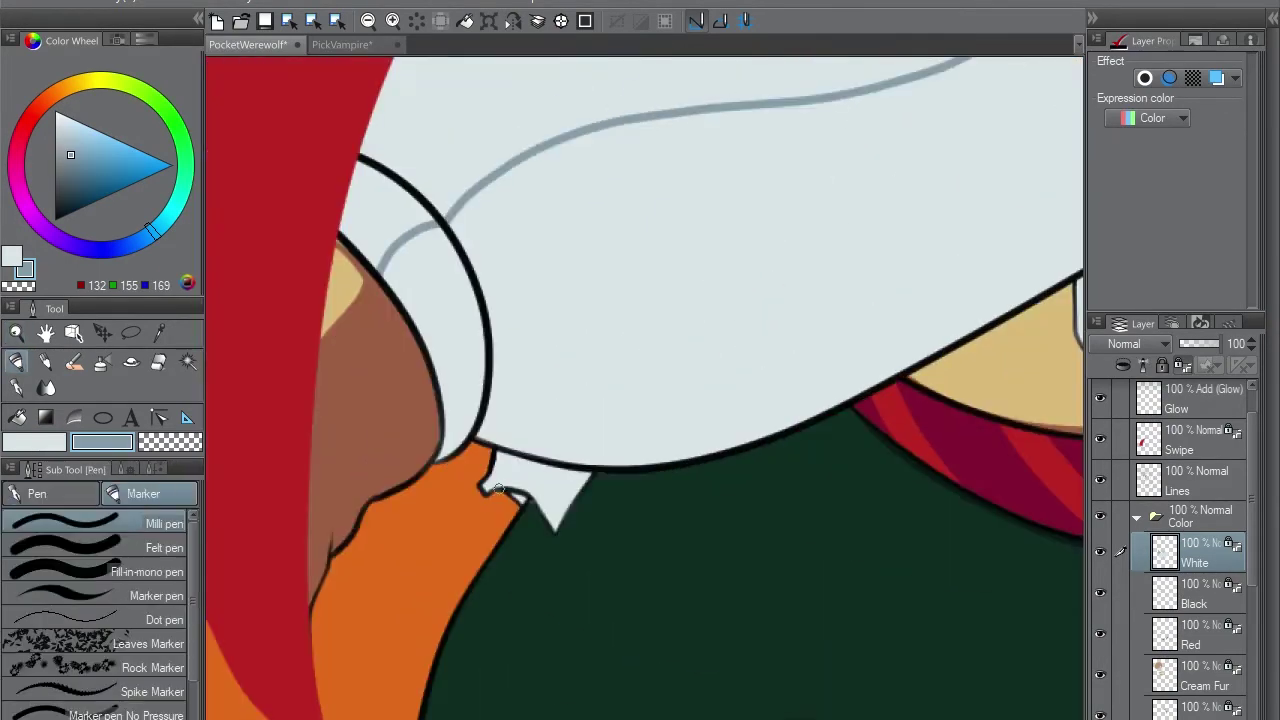
mouse_move(568, 459)
left_mouse_down()
mouse_move(479, 435)
mouse_move(450, 451)
mouse_move(387, 288)
left_mouse_up()
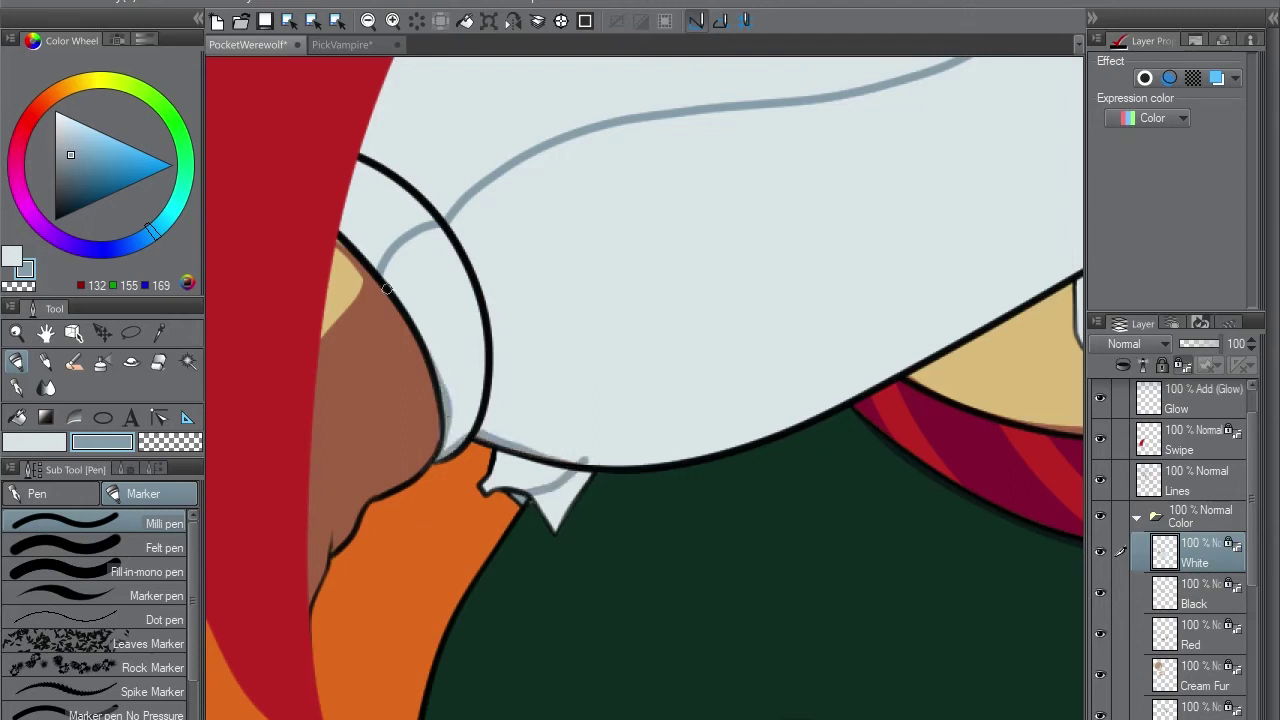
key("g")
left_click(527, 404)
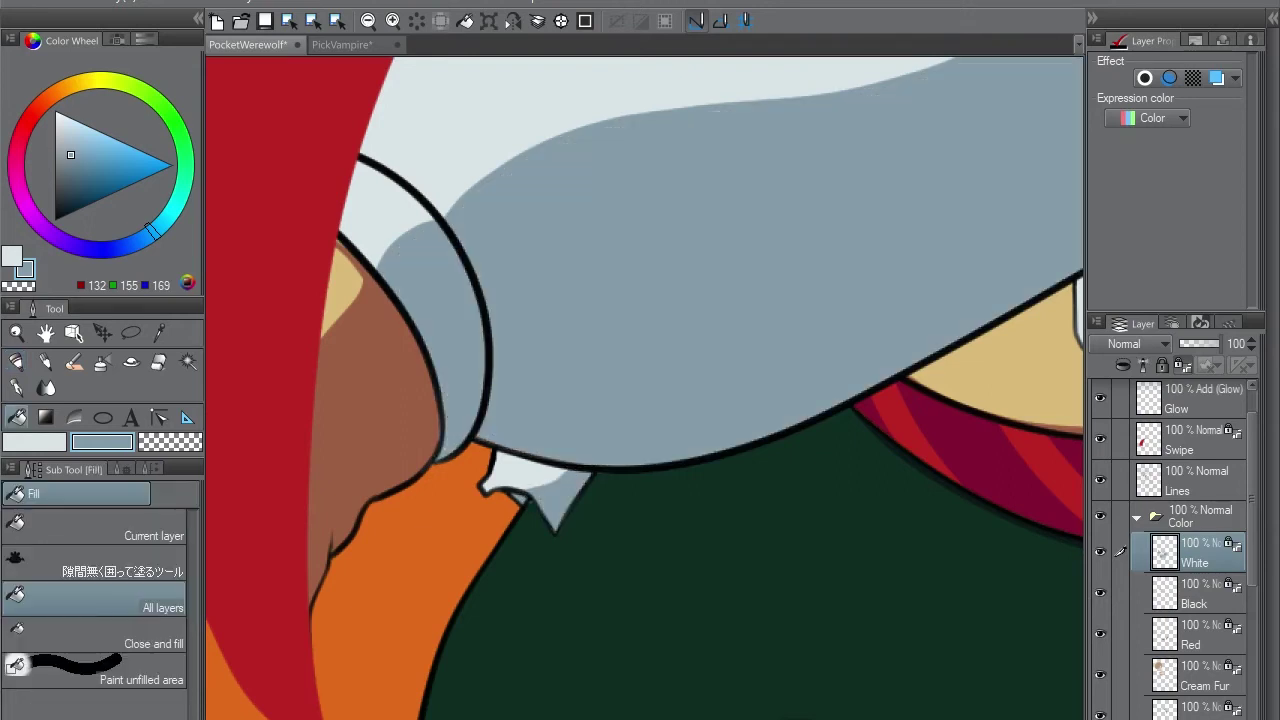
- Sketch the fold shadows around the two tears in the shirt's lower front with the Milli pen in RGB 132, 155, 169
scroll(530, 410, "right", 3)
scroll(531, 417, "up", 2)
key("p")
left_click_drag(635, 440, 736, 258)
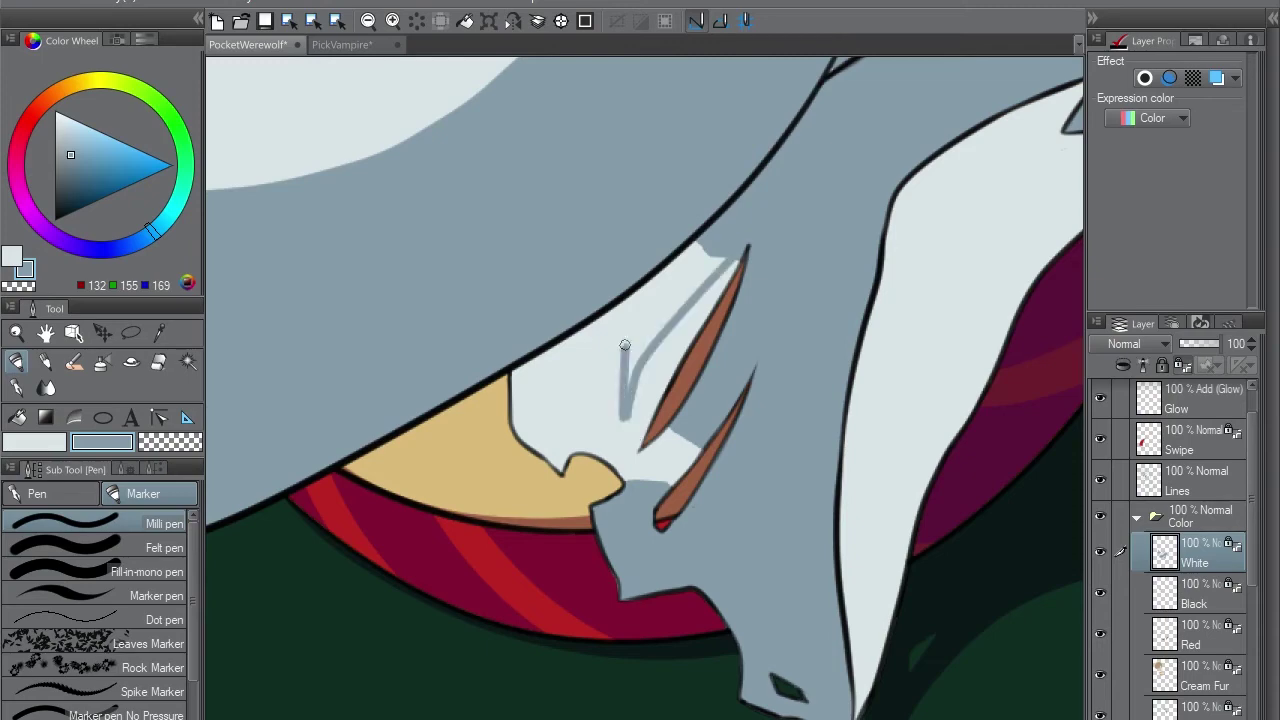
left_click_drag(595, 330, 628, 352)
left_click_drag(532, 358, 625, 368)
left_click(621, 415, "alt")
mouse_move(716, 350)
left_mouse_down()
mouse_move(652, 457)
mouse_move(750, 378)
left_mouse_up()
key("x")
key("x")
key("x")
key("h")
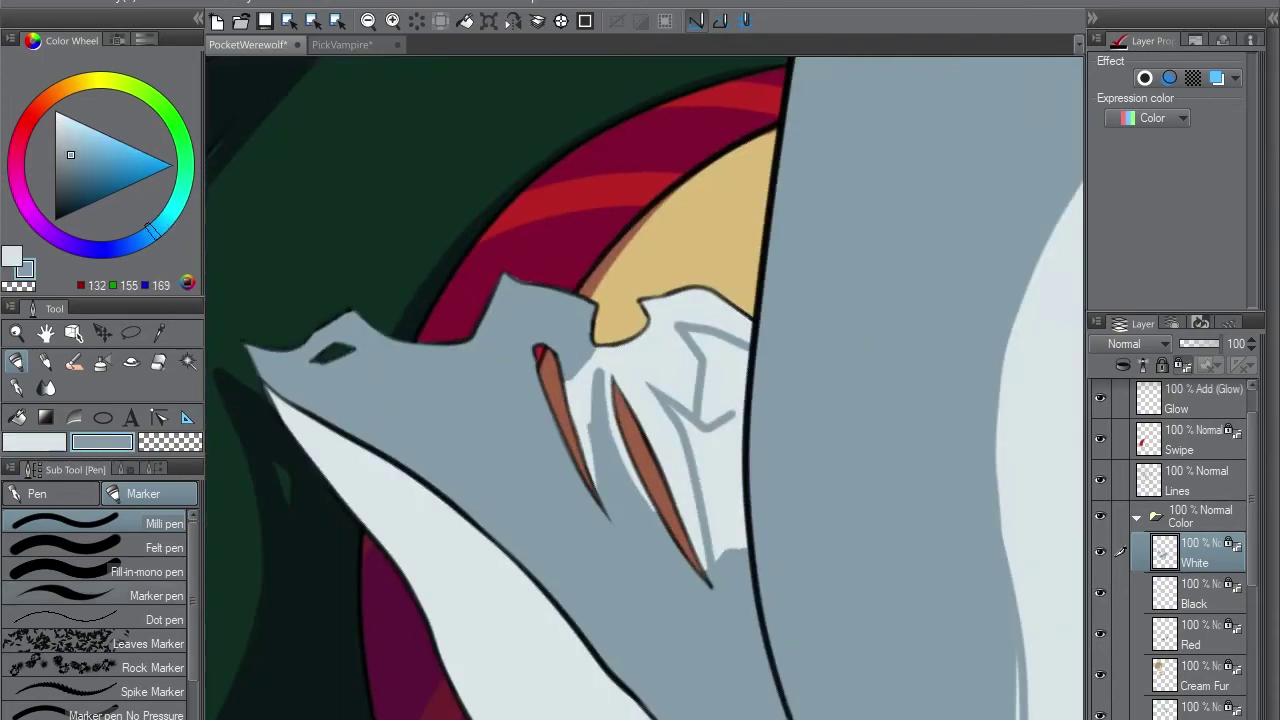
- Refine the folds with the Marker pen, adding light rims beside the two tears and extending the shadow lines near the sleeve
left_click(150, 595)
key("x")
key("x")
mouse_move(600, 385)
left_mouse_down()
mouse_move(603, 497)
mouse_move(590, 380)
left_mouse_up()
key("x")
key("h")
key("x")
left_click_drag(750, 360, 699, 424)
key("x")
key("x")
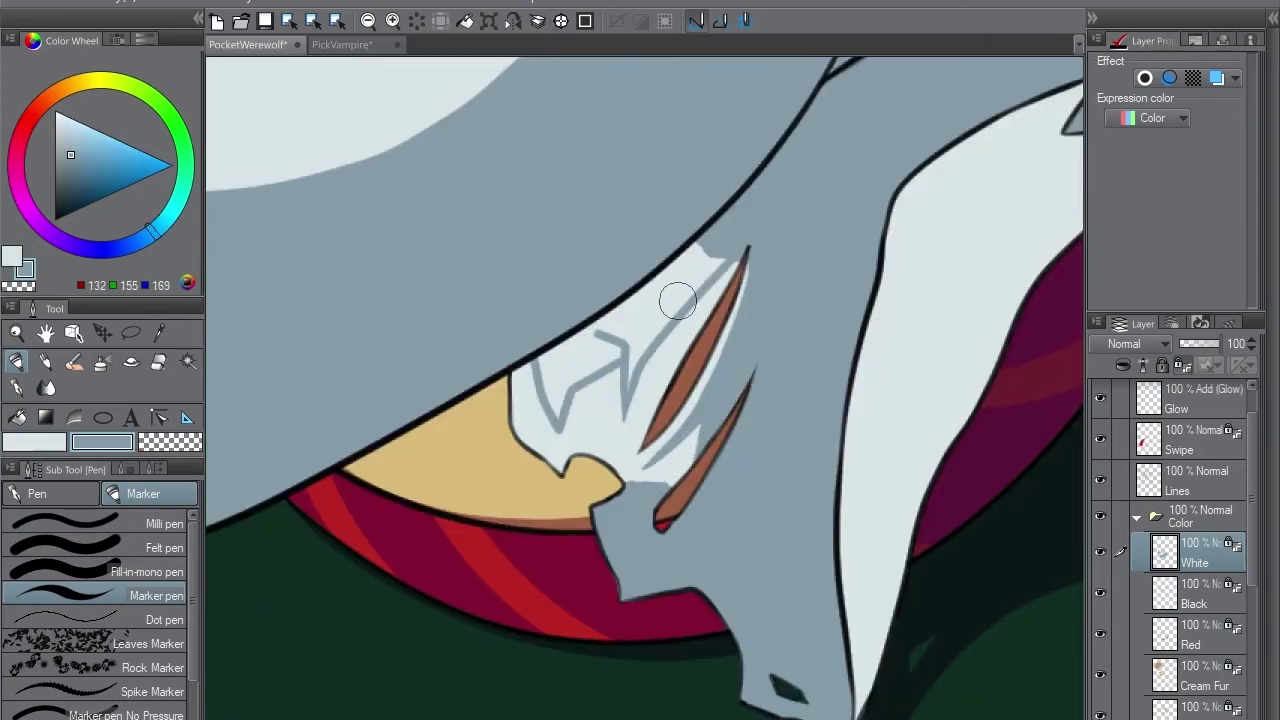
- Paint in the fold shadows beside the tears and trim them into sharp points using the light and shadow colours alternately
left_click_drag(677, 294, 623, 391)
key("x")
mouse_move(598, 484)
left_mouse_down()
mouse_move(530, 392)
mouse_move(545, 495)
mouse_move(565, 390)
mouse_move(673, 341)
left_mouse_up()
key("x")
key("x")
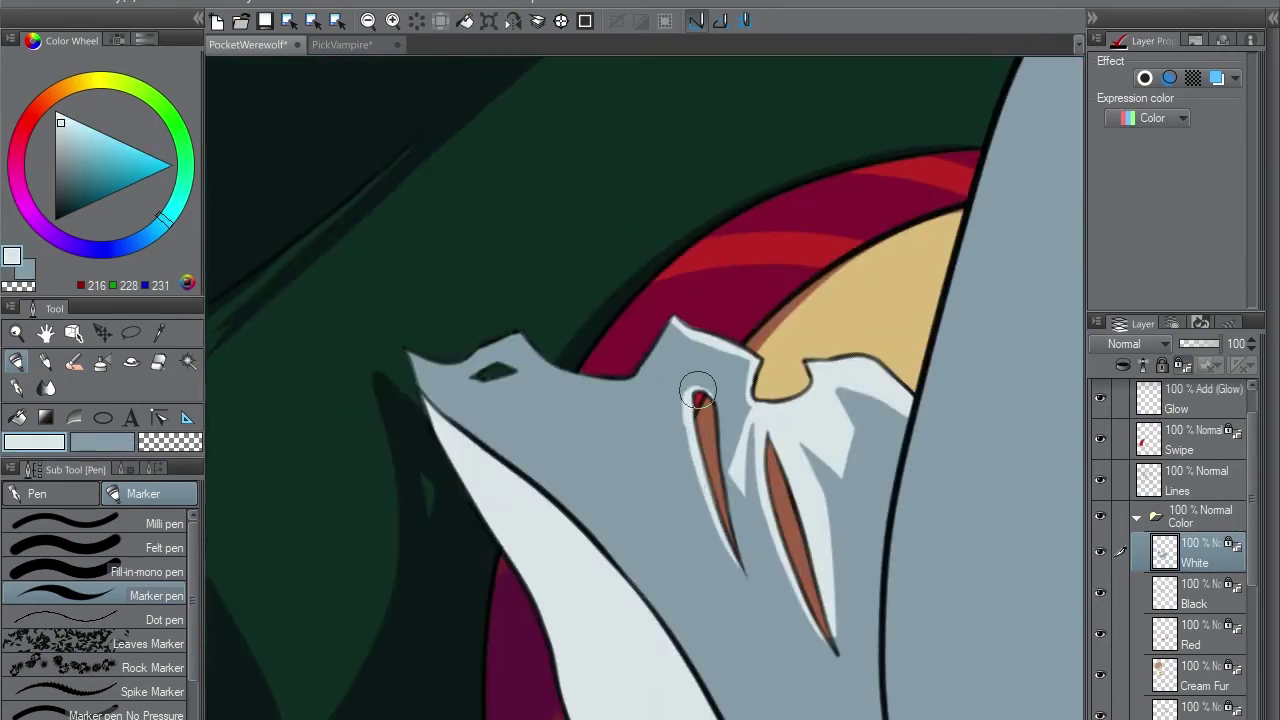
- Add RGB 216, 228, 231 edge highlights around the lower tear and along the shirt front's ragged hem
key("x")
left_click_drag(698, 393, 688, 450)
key("ctrl+z")
key("x")
left_click_drag(651, 349, 560, 320)
key("x")
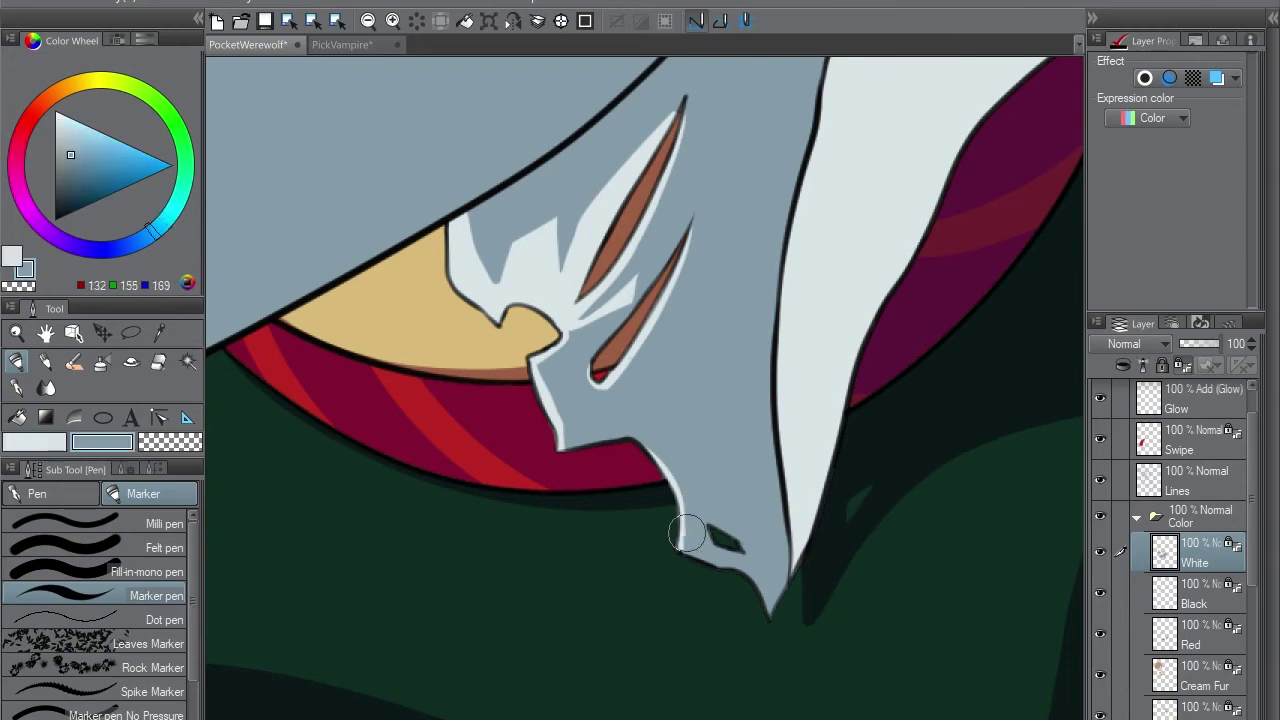
key("x")
key("x")
key("x")
- Outline a light rim along the shirt's rear flap with the Milli pen and fill the rest with RGB 132, 155, 169
mouse_move(849, 274)
left_mouse_down()
mouse_move(594, 306)
mouse_move(484, 366)
left_mouse_up()
key("x")
mouse_move(393, 668)
left_mouse_down()
mouse_move(417, 335)
mouse_move(501, 104)
mouse_move(460, 249)
left_mouse_up()
mouse_move(458, 262)
left_mouse_down()
mouse_move(581, 195)
mouse_move(648, 200)
mouse_move(545, 340)
left_mouse_up()
left_click_drag(664, 212, 606, 280)
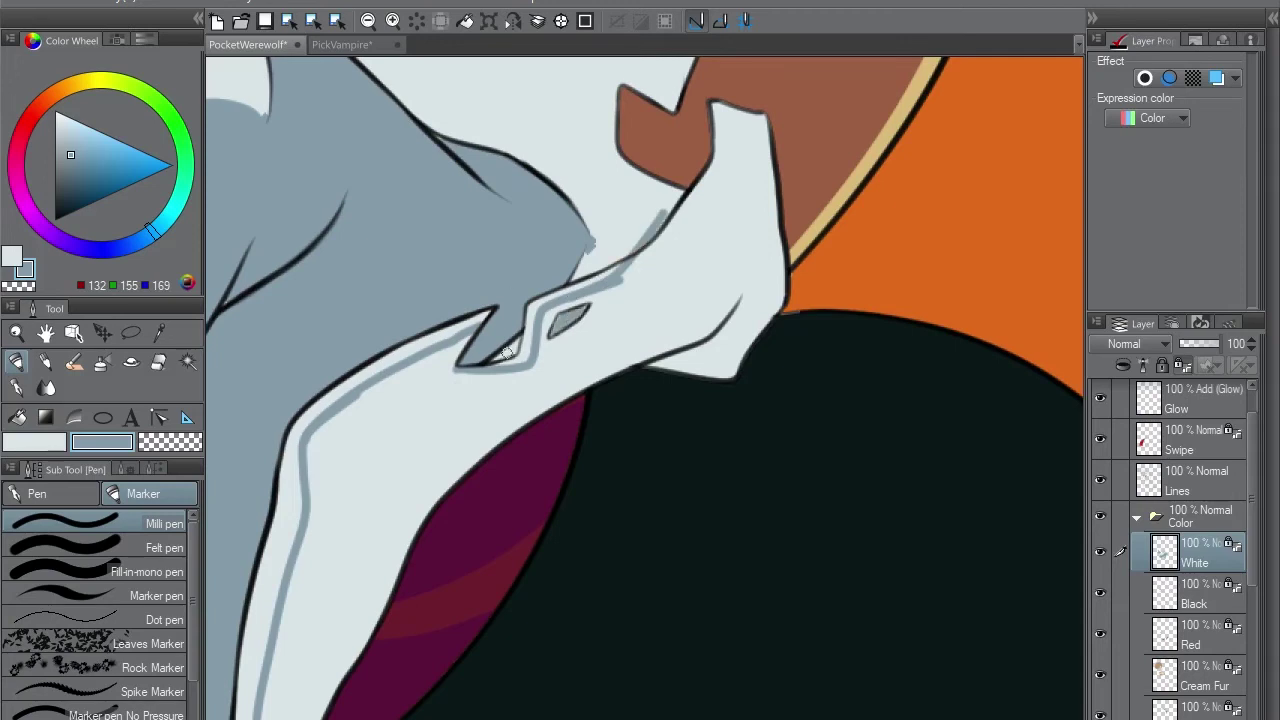
key("g")
left_click(710, 163)
- Touch up the light and shadow shapes between the two shirt tears with the Marker pen, sampling both shirt colours
mouse_move(471, 335)
left_mouse_down()
mouse_move(531, 265)
mouse_move(580, 586)
left_mouse_up()
key("p")
mouse_move(586, 517)
left_mouse_down()
mouse_move(600, 294)
mouse_move(644, 122)
mouse_move(470, 400)
mouse_move(608, 486)
left_mouse_up()
left_click(456, 418, "alt")
left_click(608, 488, "alt")
left_click(606, 493, "alt")
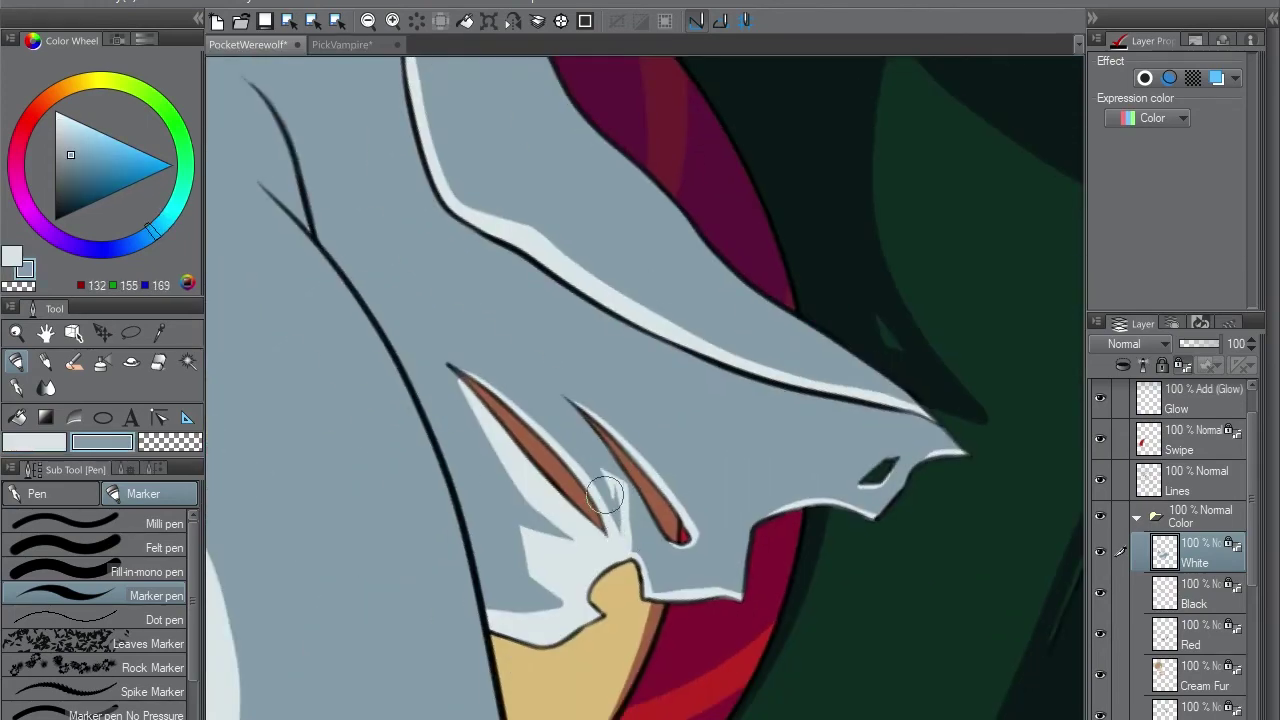
- Lasso pointed fold shapes near the tears and hem and paint them with the Marker pen
key("ctrl+at")
left_click(563, 375, "alt")
key("m")
mouse_move(470, 330)
left_mouse_down()
mouse_move(505, 380)
mouse_move(472, 335)
left_mouse_up()
left_click(560, 400, "alt")
left_click_drag(560, 400, 540, 320)
mouse_move(562, 484)
left_mouse_down()
mouse_move(607, 458)
mouse_move(562, 484)
left_mouse_up()
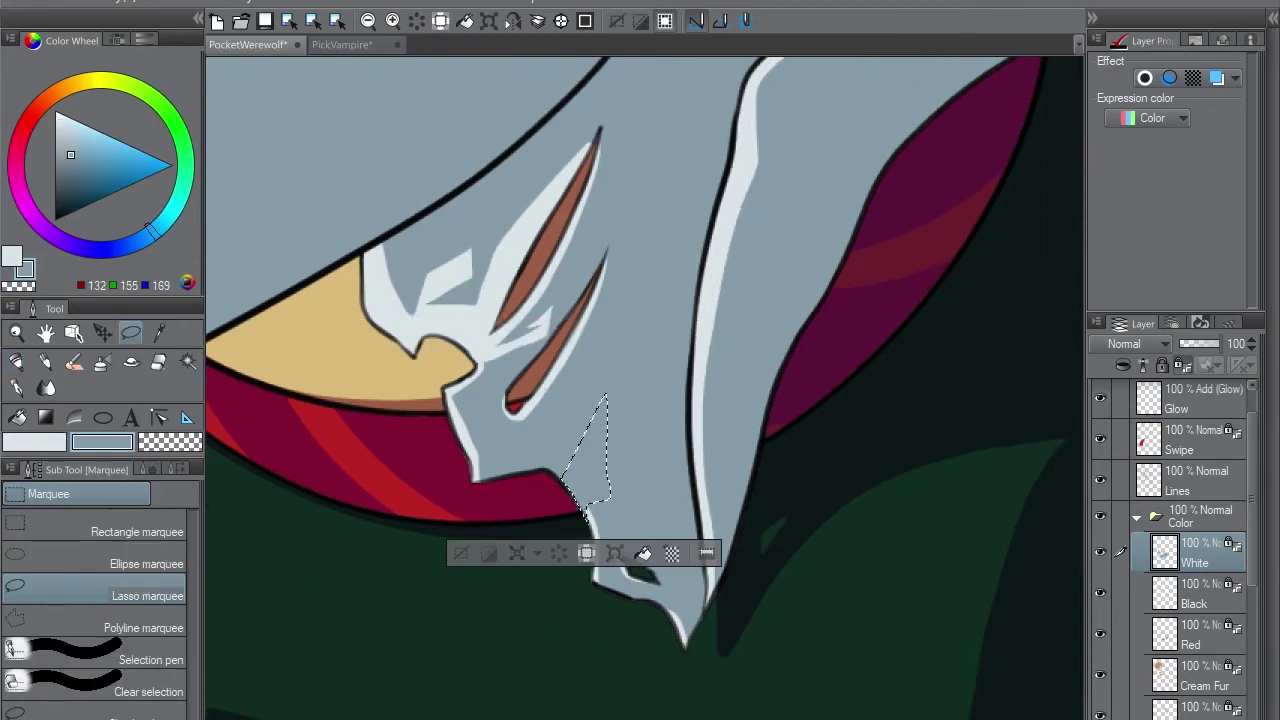
key("p")
left_click_drag(600, 420, 548, 458)
key("ctrl+d")
- Add further pointed fold highlights of RGB 216, 228, 231 to the shirt's lower front using a lasso selection and the Marker pen
key("m")
mouse_move(640, 340)
left_mouse_down()
mouse_move(630, 540)
mouse_move(645, 345)
left_mouse_up()
key("p")
left_click_drag(620, 537, 317, 326)
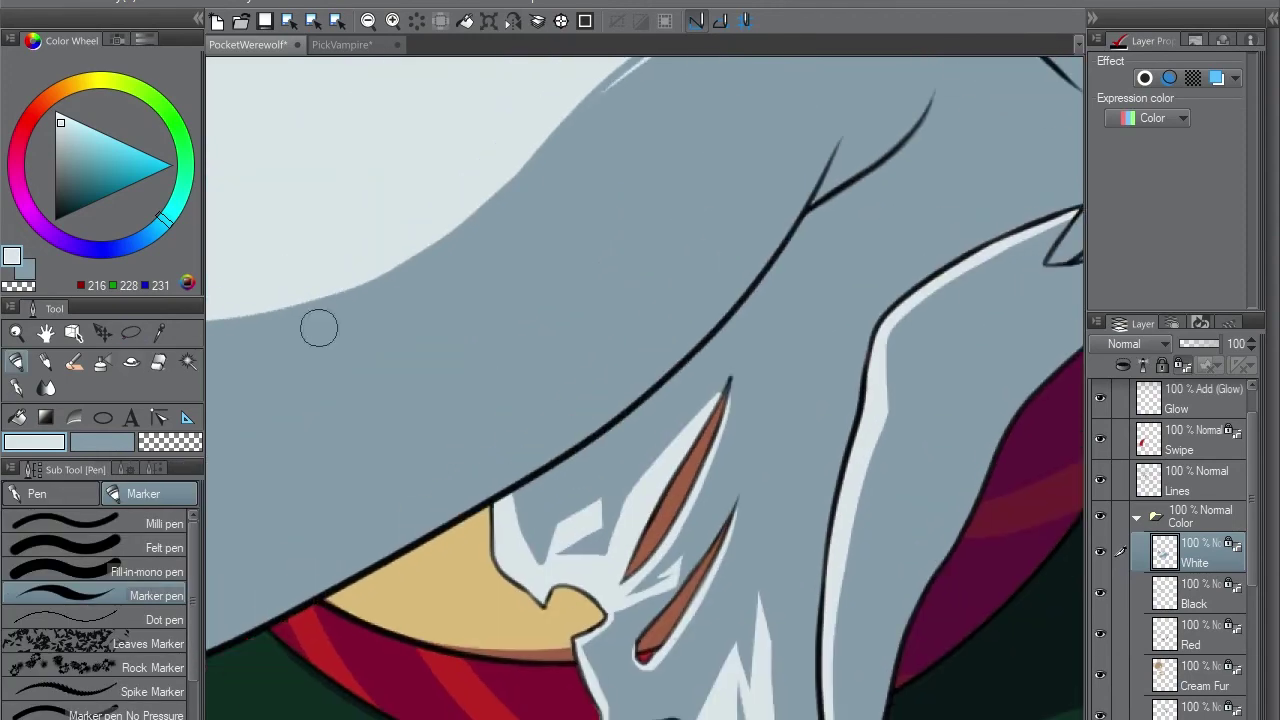
- Lasso the shadow on the torn shirt back behind the shoulder and fill it and the outlined shoulder shadow with RGB 132, 155, 169
key("m")
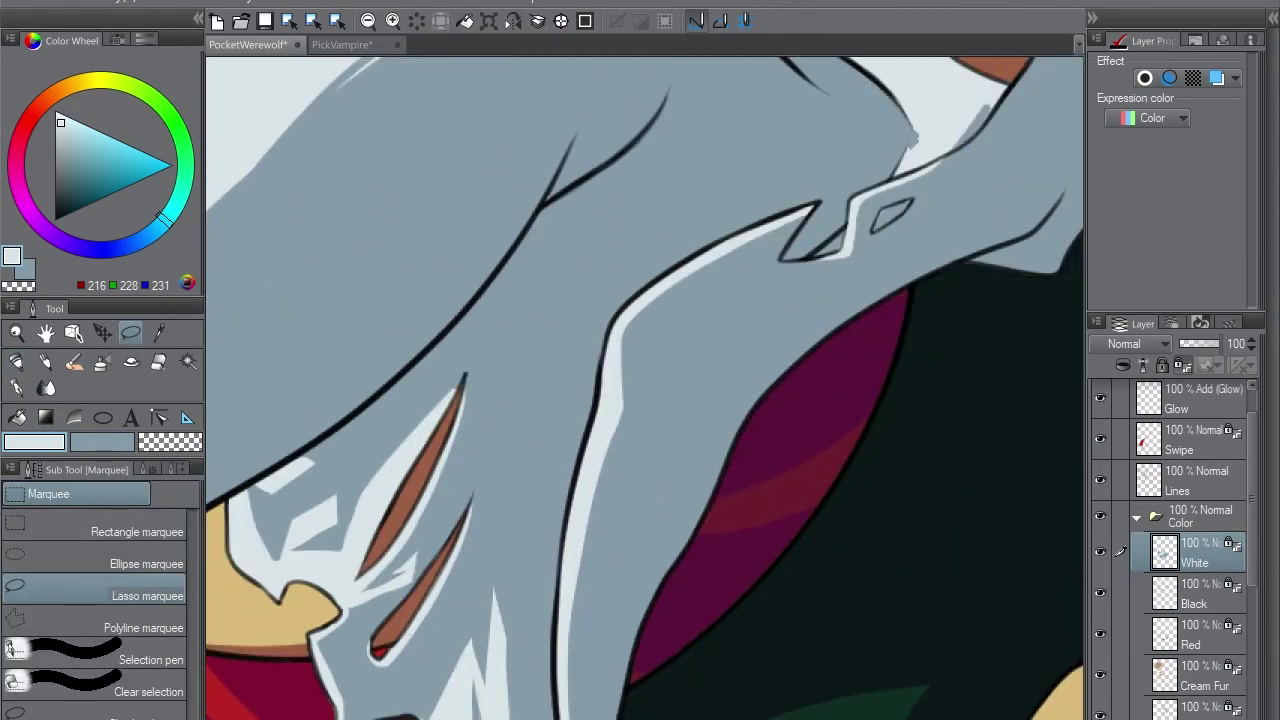
left_click_drag(820, 220, 640, 500)
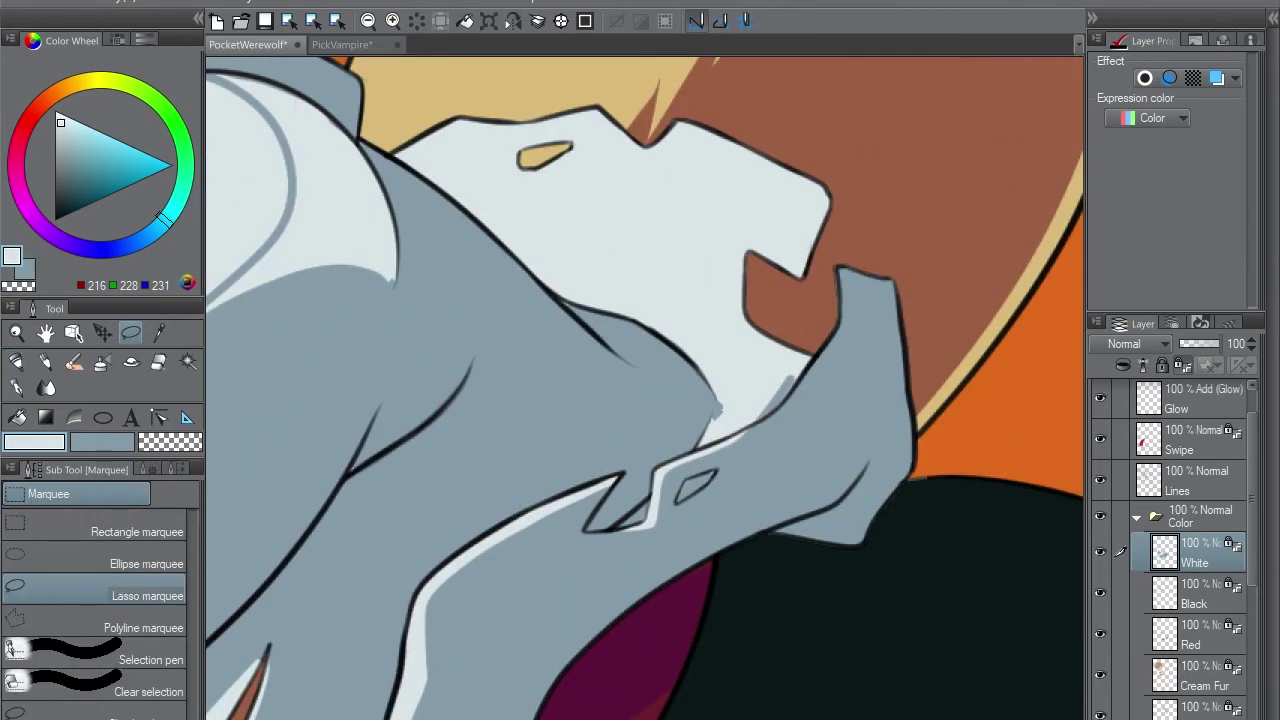
left_click_drag(704, 455, 422, 197)
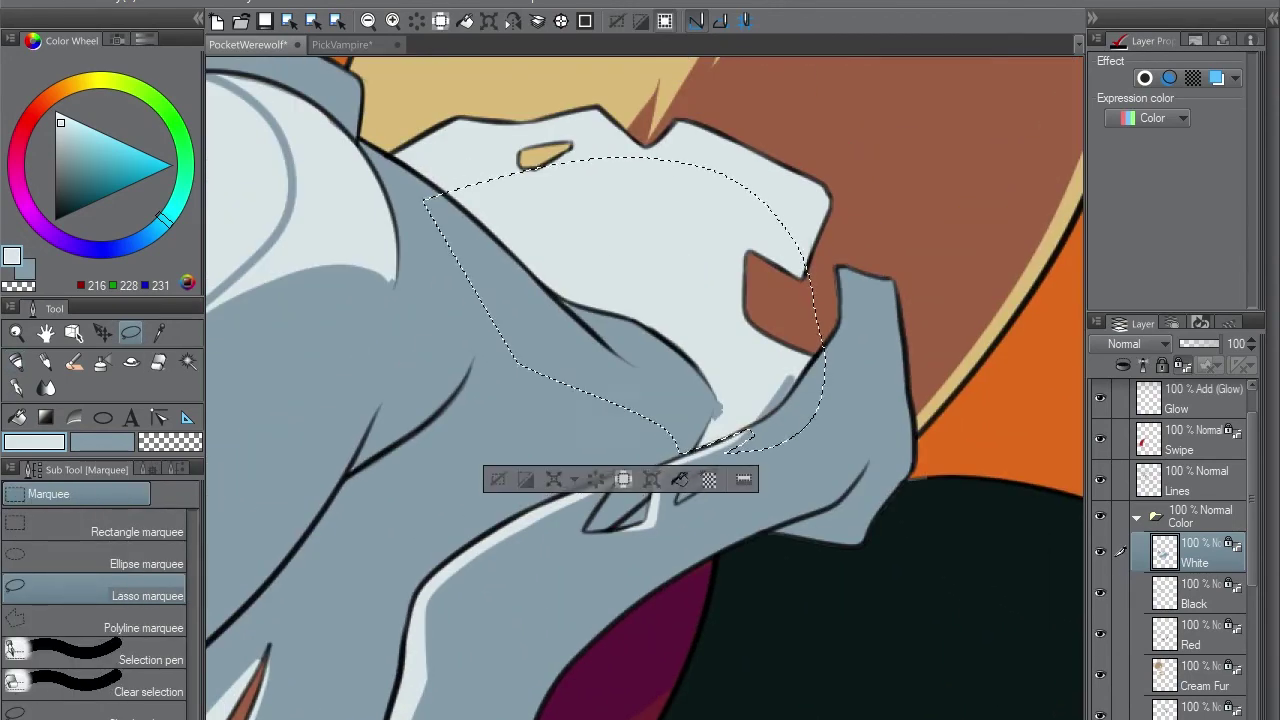
key("alt+BackSpace")
key("ctrl+d")
key("g")
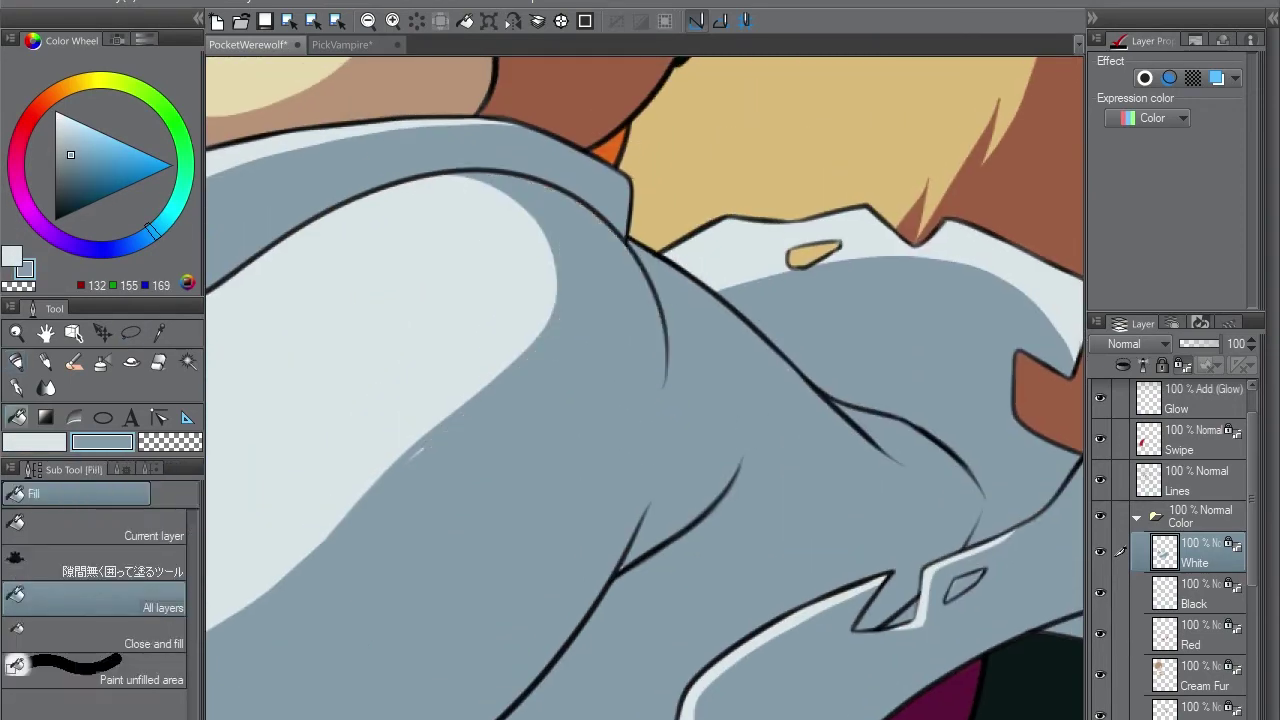
- Paint thin RGB 216, 228, 231 highlights along the collar end, the shoulder line and the back folds with the Marker pen
key("p")
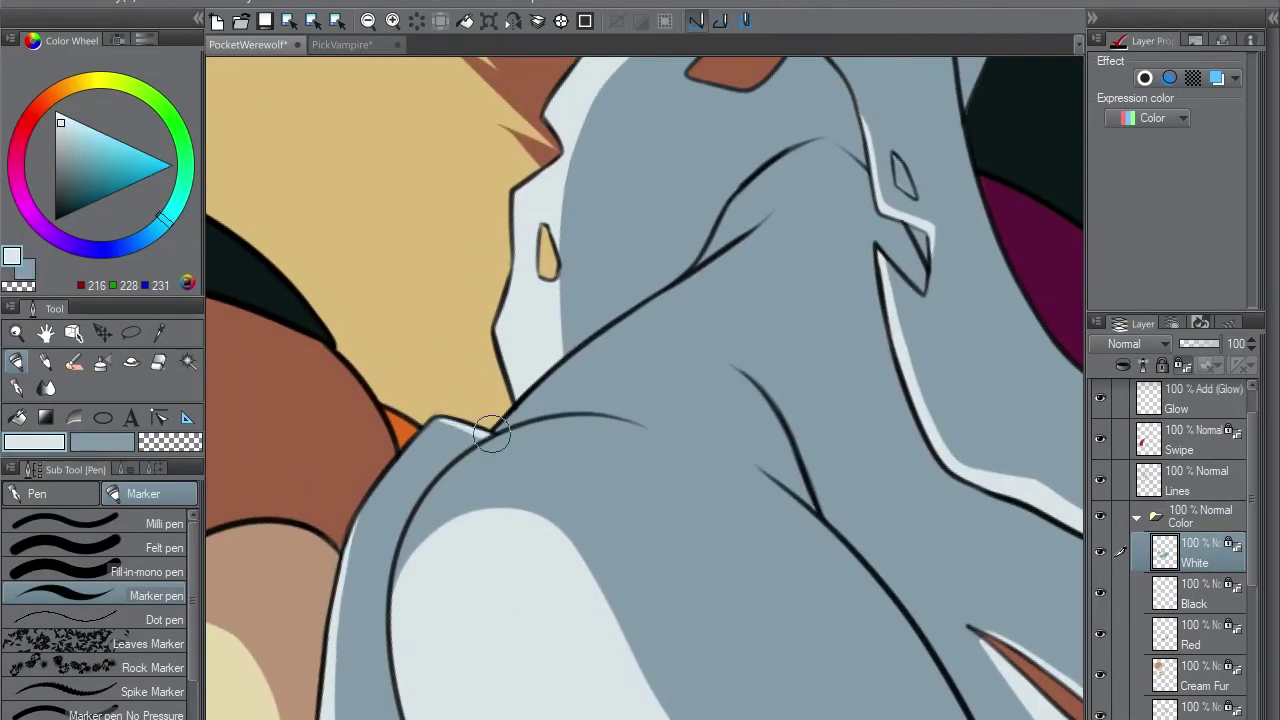
left_click(706, 233, "alt")
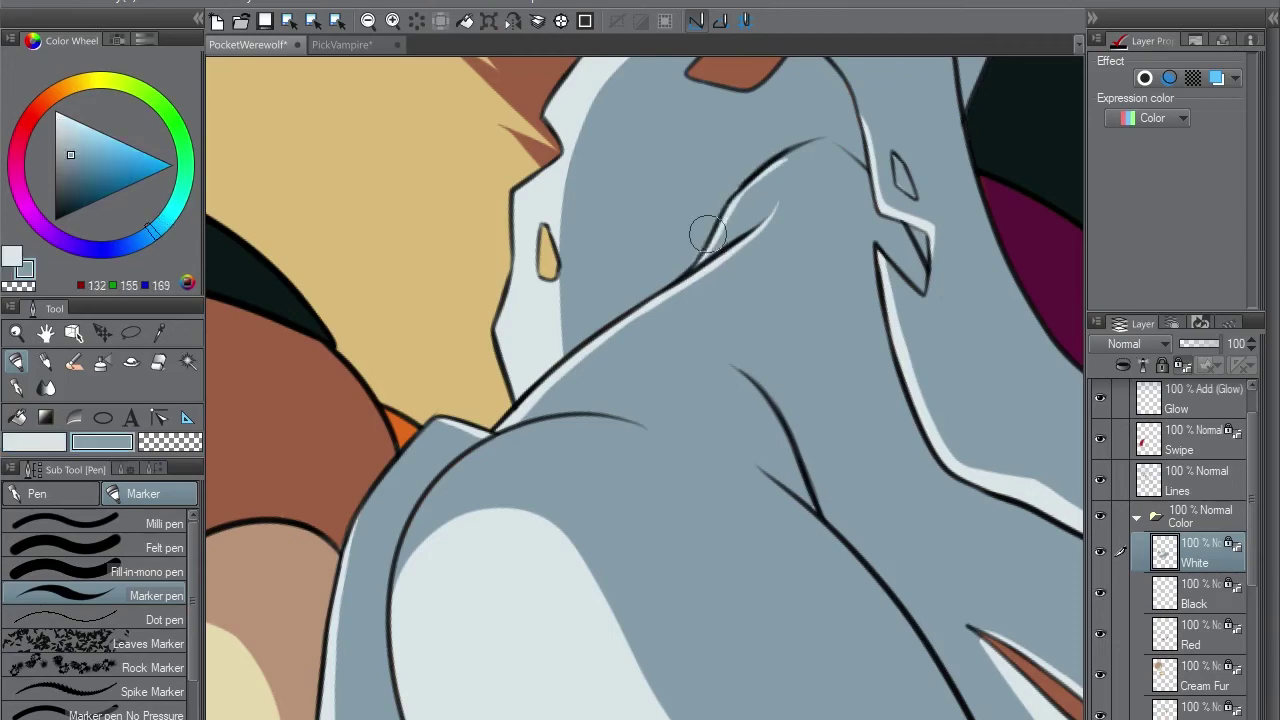
key("ctrl+Right")
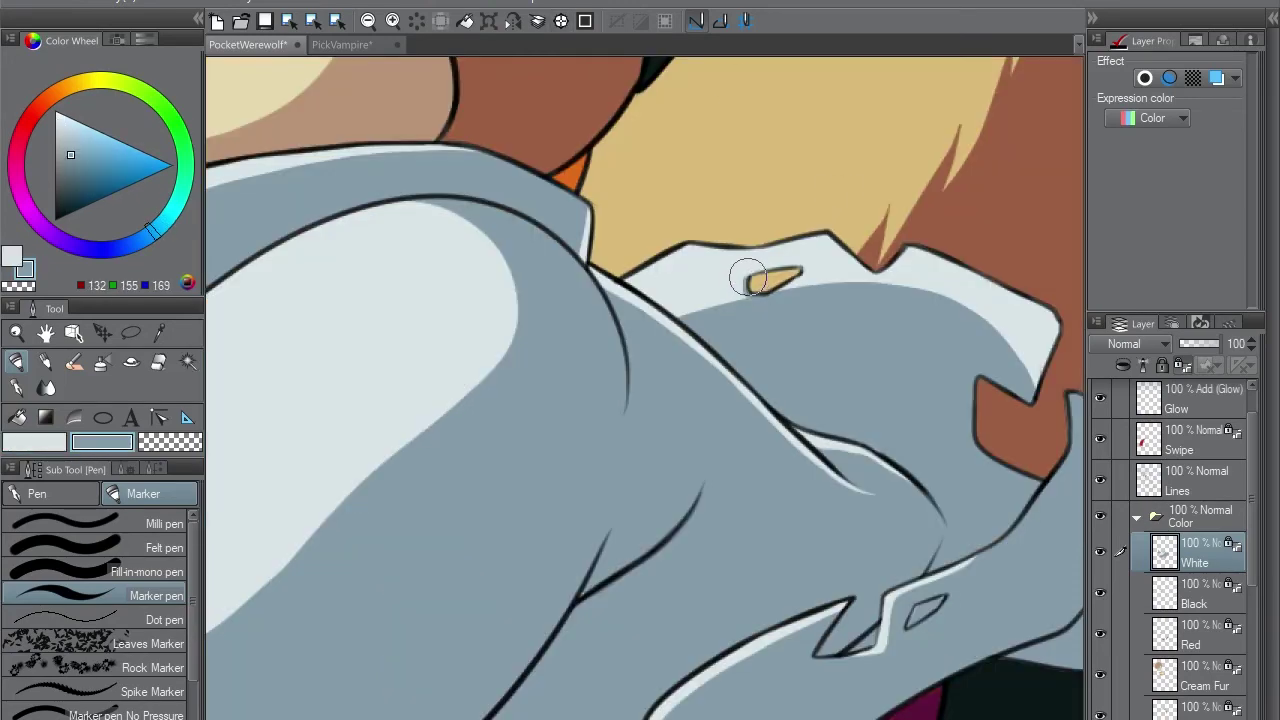
- Enlarge the light area at the torn shirt back's outer corner and taper it beside the notch
left_click_drag(960, 237, 757, 229)
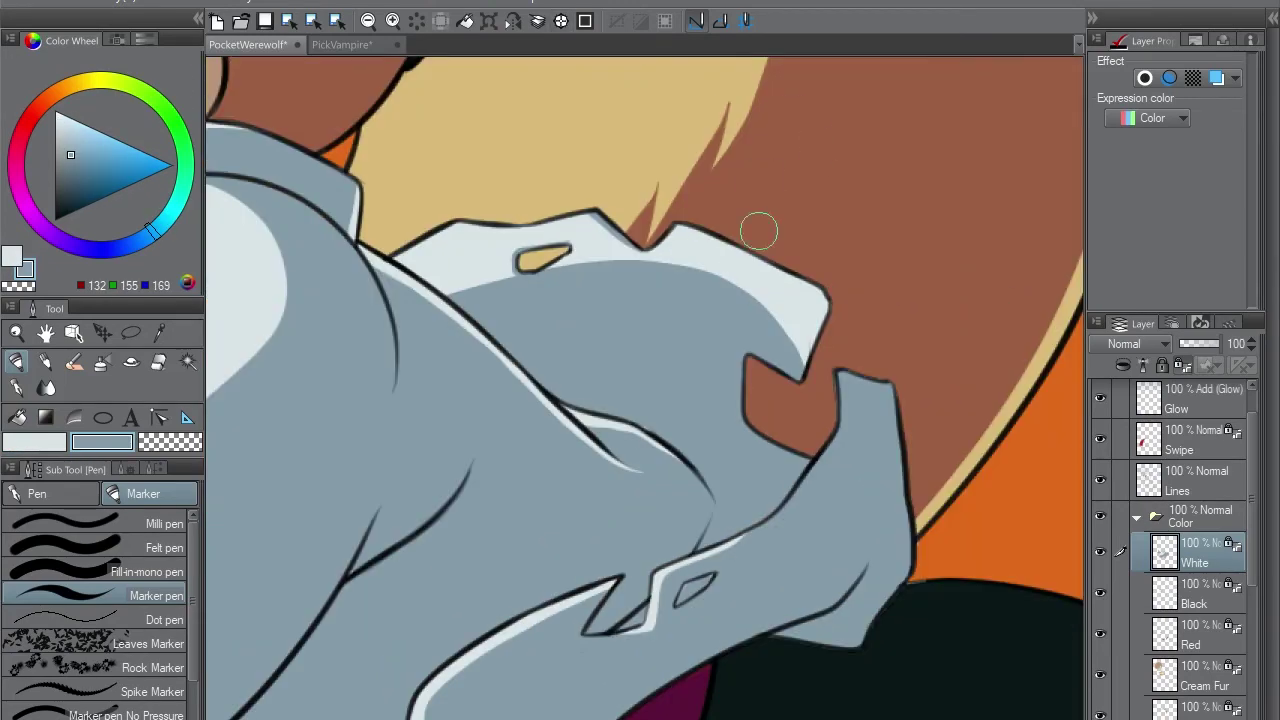
key("m")
left_click_drag(814, 396, 800, 400)
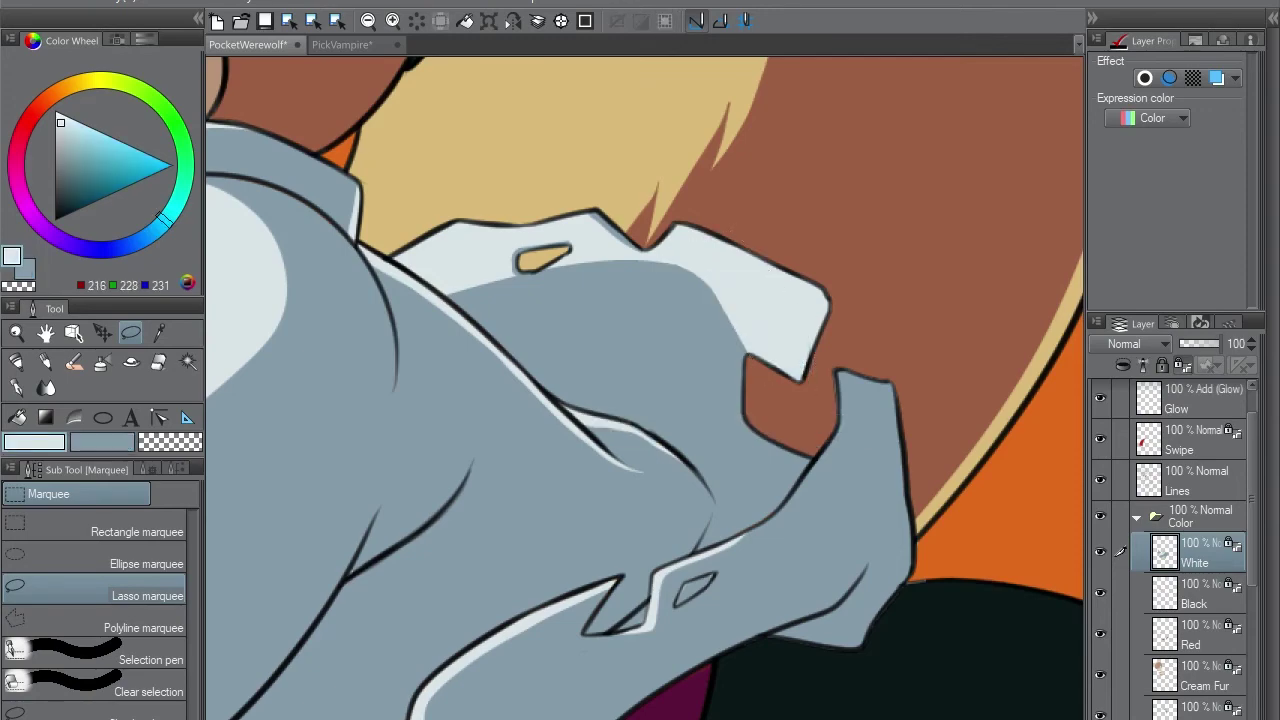
key("p")
key("ctrl+Left")
key("c")
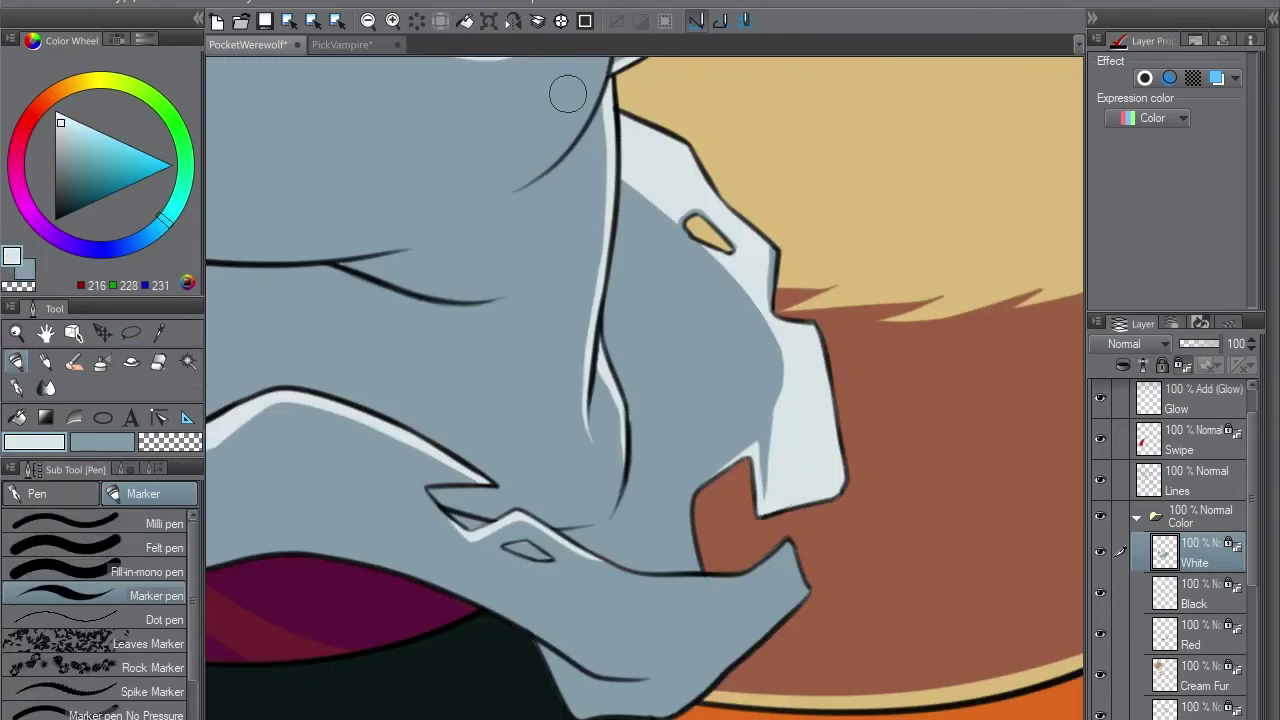
- Paint RGB 216, 228, 231 edge highlights on the upturned tip of the torn rear flap with the Marker pen
left_click_drag(776, 552, 806, 596)
key("ctrl+Right")
mouse_move(871, 380)
left_mouse_down()
mouse_move(897, 462)
mouse_move(818, 222)
left_mouse_up()
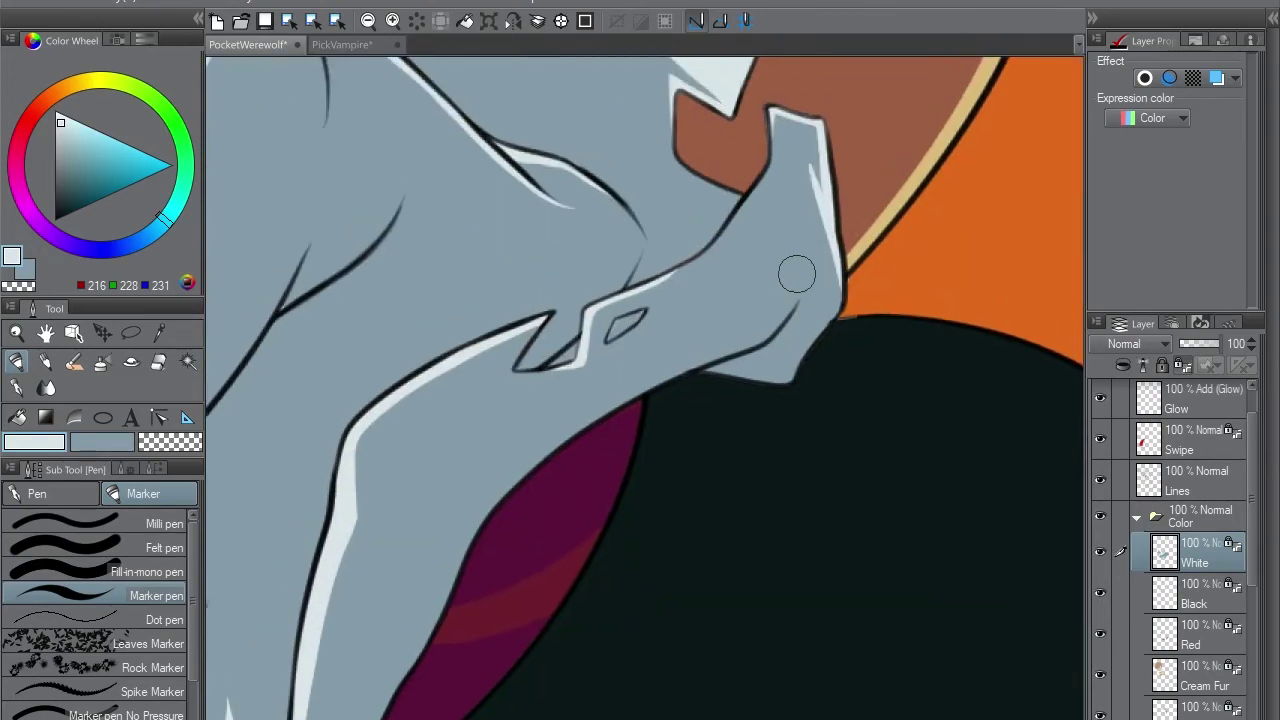
- Lasso along the front sleeve's shadow edge and extend the shadow upward with RGB 132, 155, 169
key("ctrl+Left")
key("m")
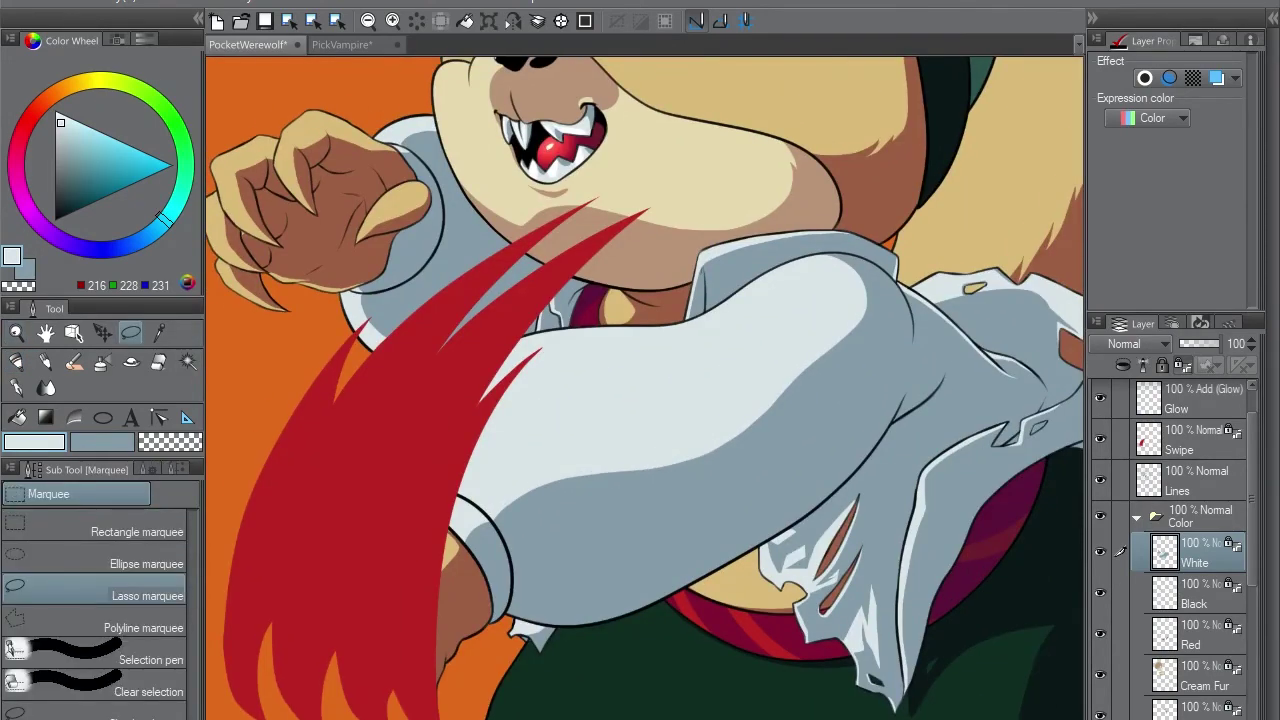
left_click_drag(866, 290, 860, 290)
key("ctrl+d")
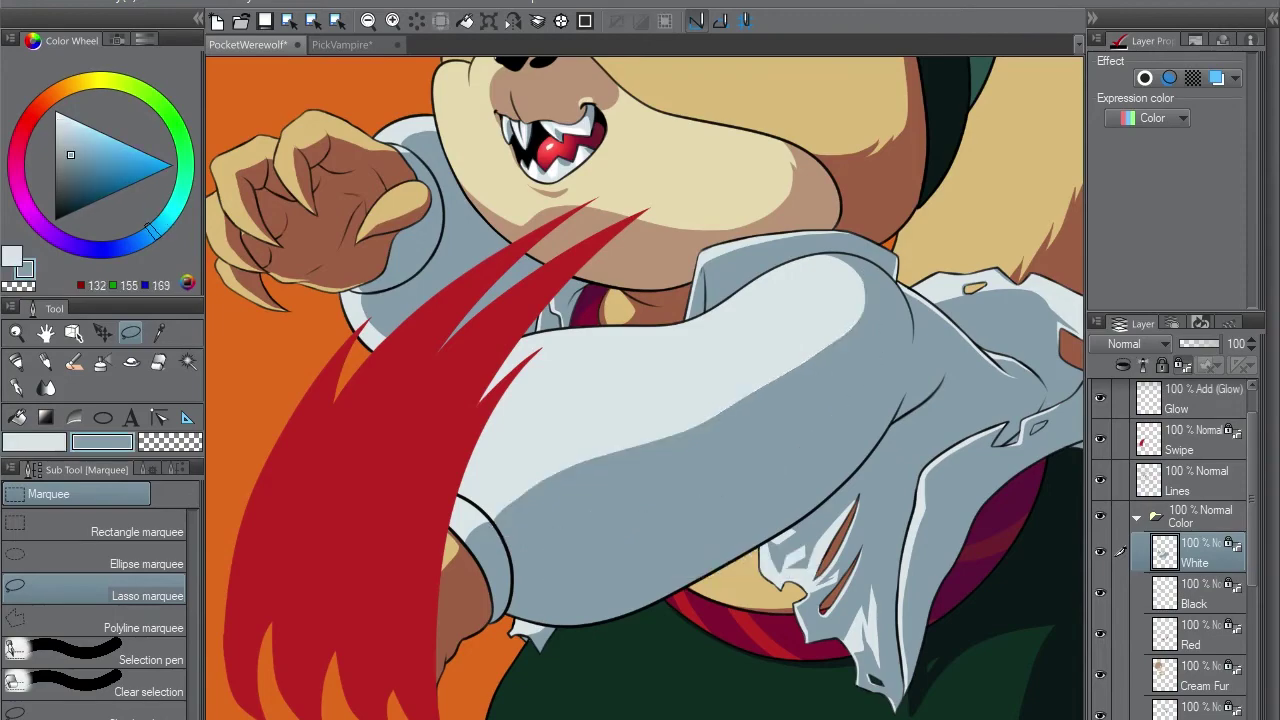
- Refine the front sleeve's light and shadow edge on the White layer with RGB 216, 228, 231 and RGB 132, 155, 169
key("ctrl+Right")
key("p")
key("ctrl+Left")
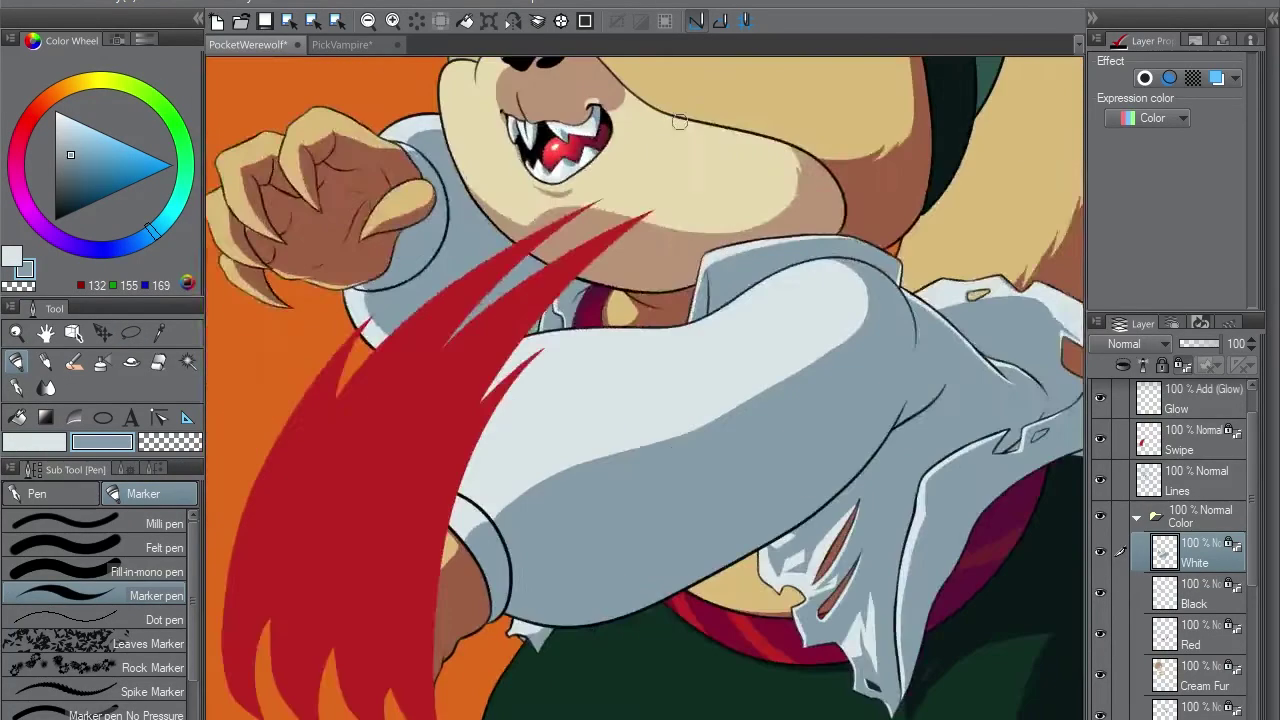
left_click(571, 476, "alt")
left_click_drag(832, 247, 615, 451)
key("ctrl+Right")
key("/")
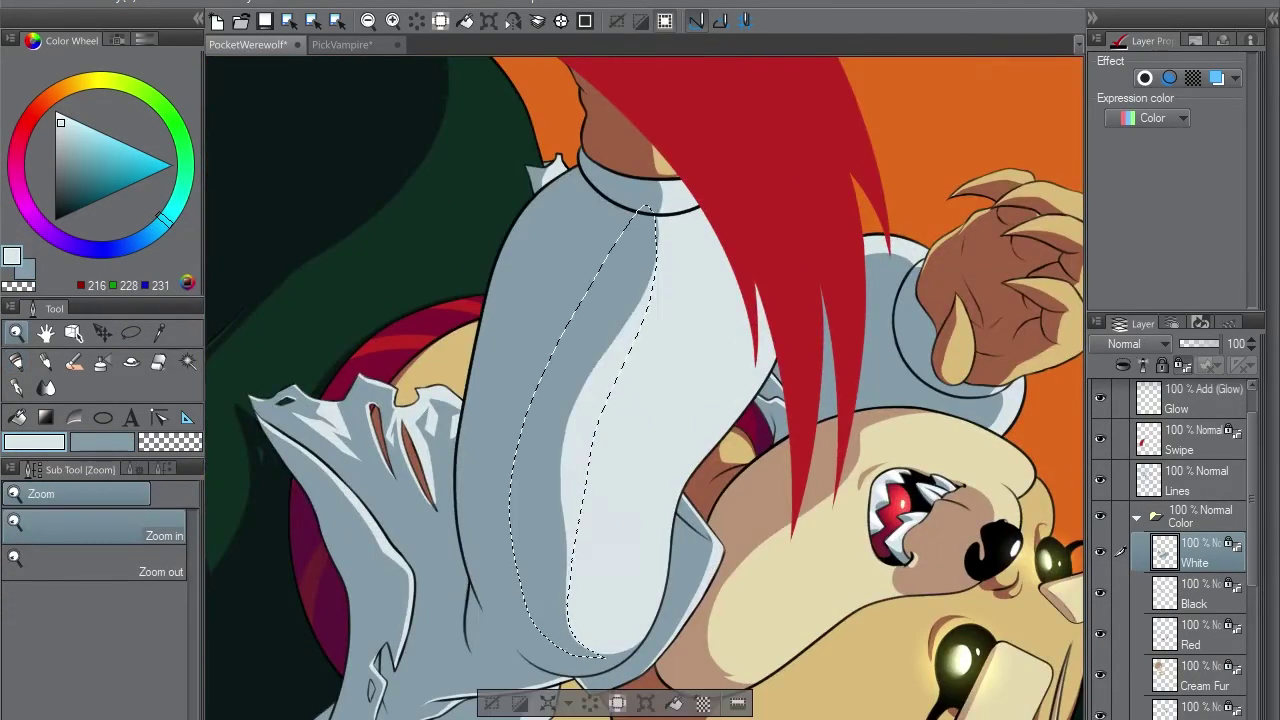
key("p")
left_click(605, 658, "alt")
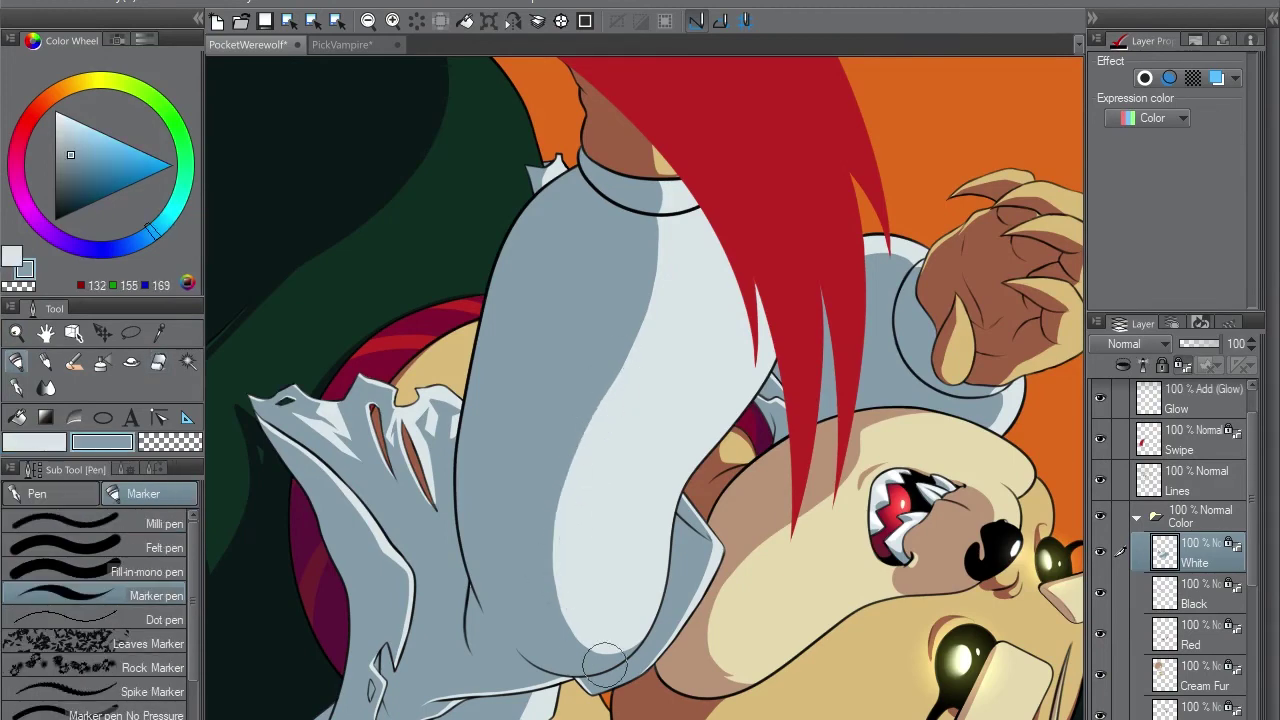
key("ctrl+Right")
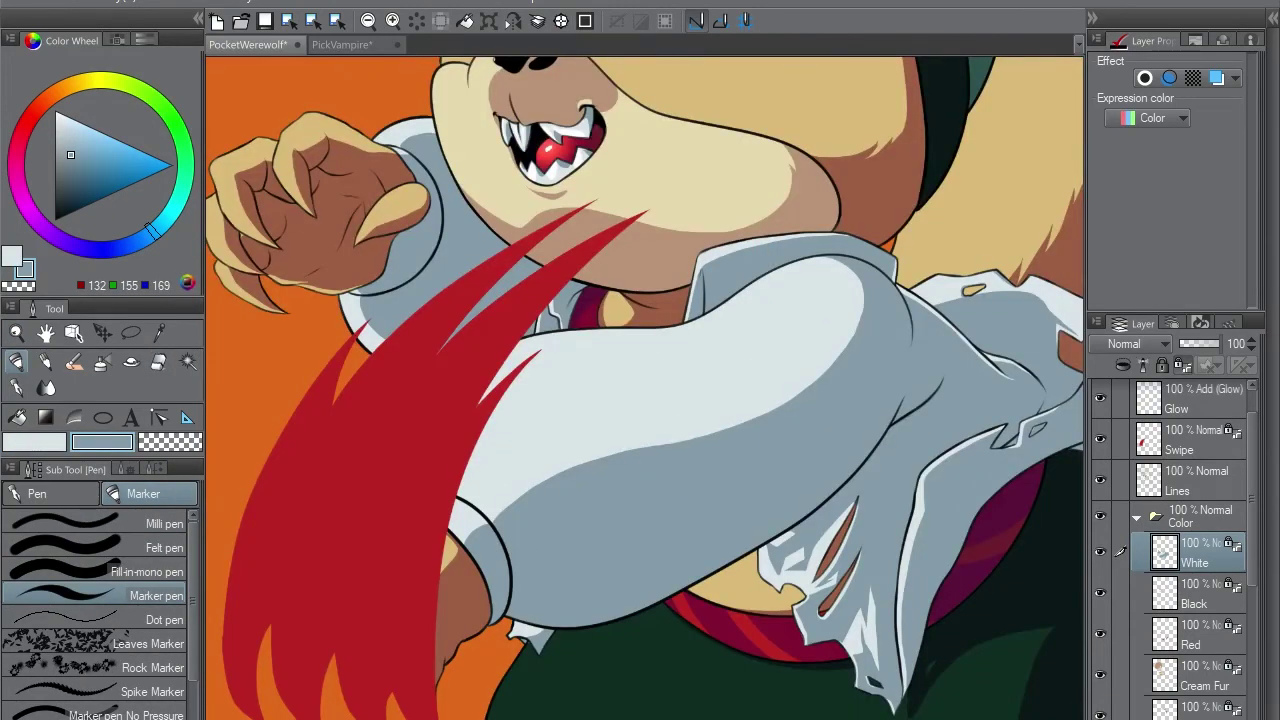
- Save the PocketWerewolf drawing and add RGB 246, 244, 59 glow around the eyes on the Glow layer
key("ctrl+Tab")
key("ctrl+Tab")
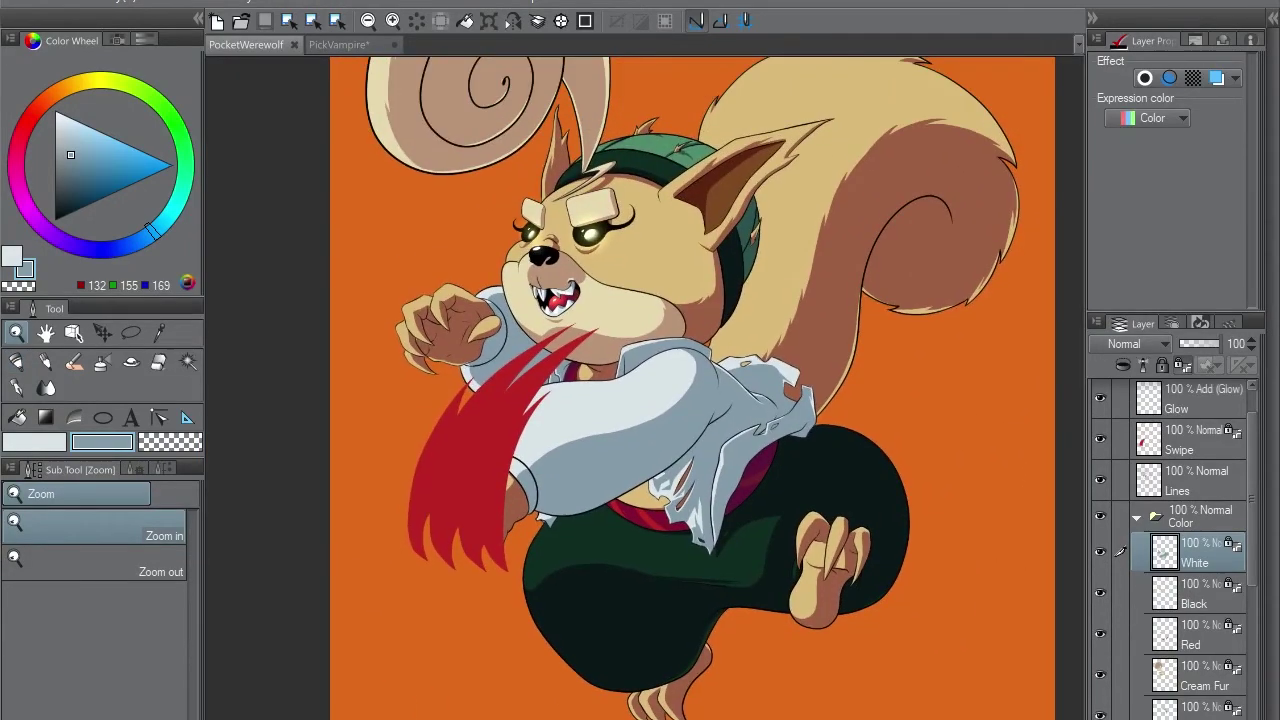
key("ctrl+Tab")
key("ctrl+Tab")
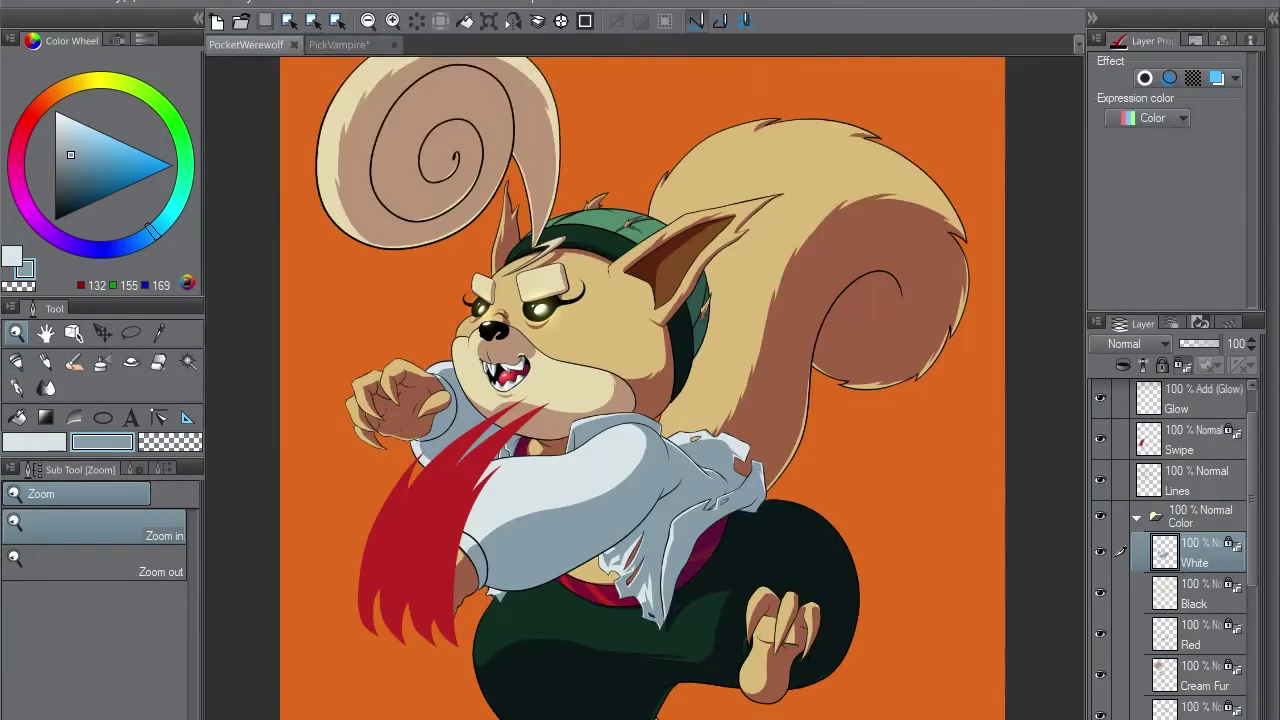
key("p")
left_click(1190, 440)
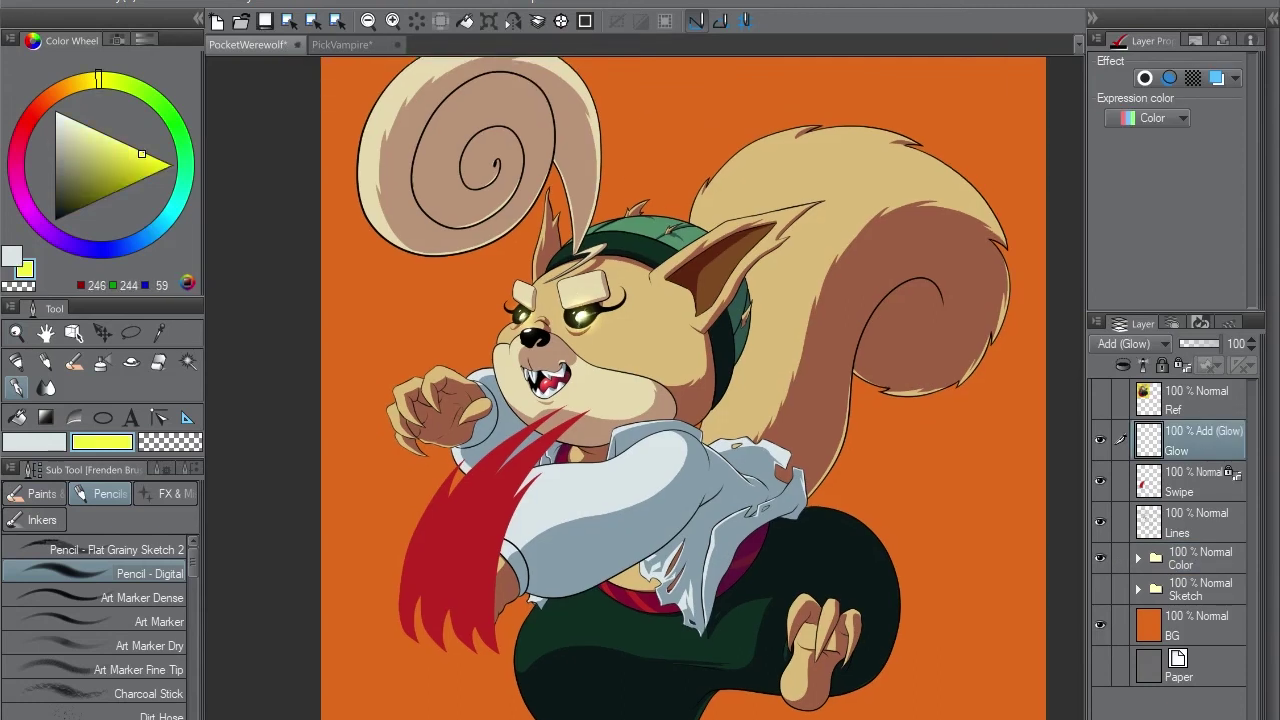
left_click_drag(940, 227, 939, 166)
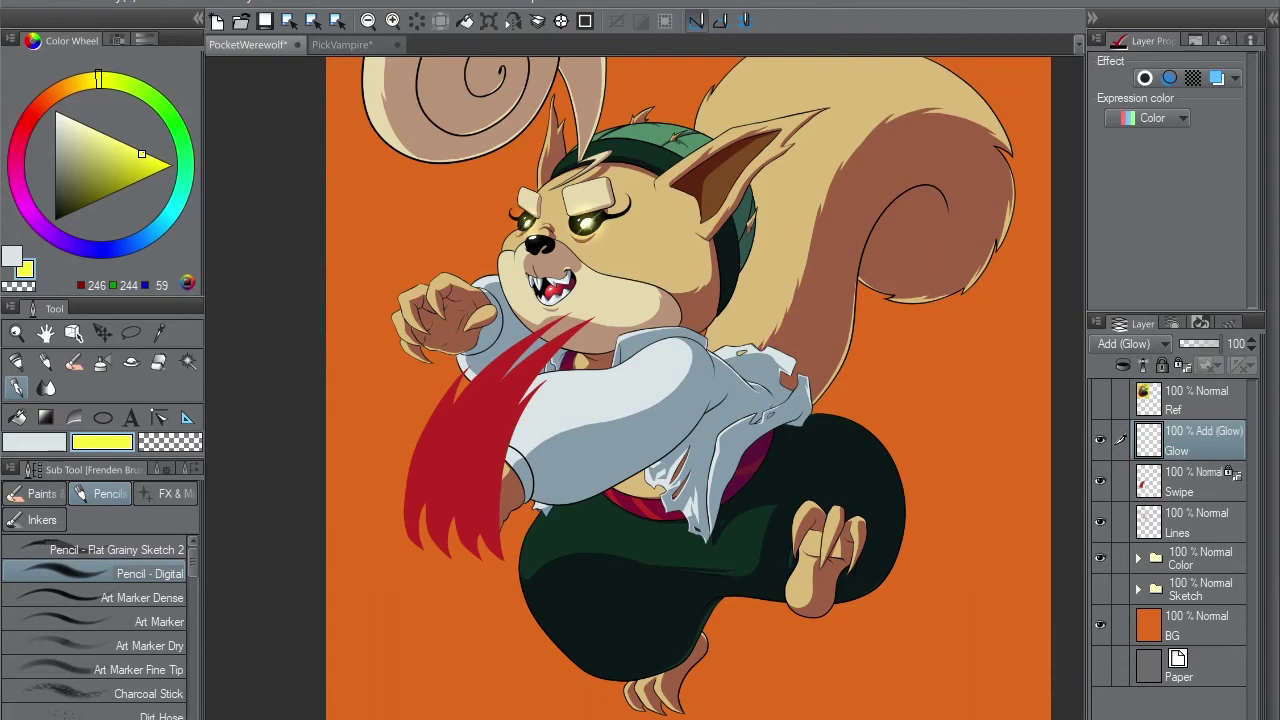
- Create a layer named Shadow above BG, fill the character's silhouette on it with black, and clear the selection
key("ctrl+shift+n")
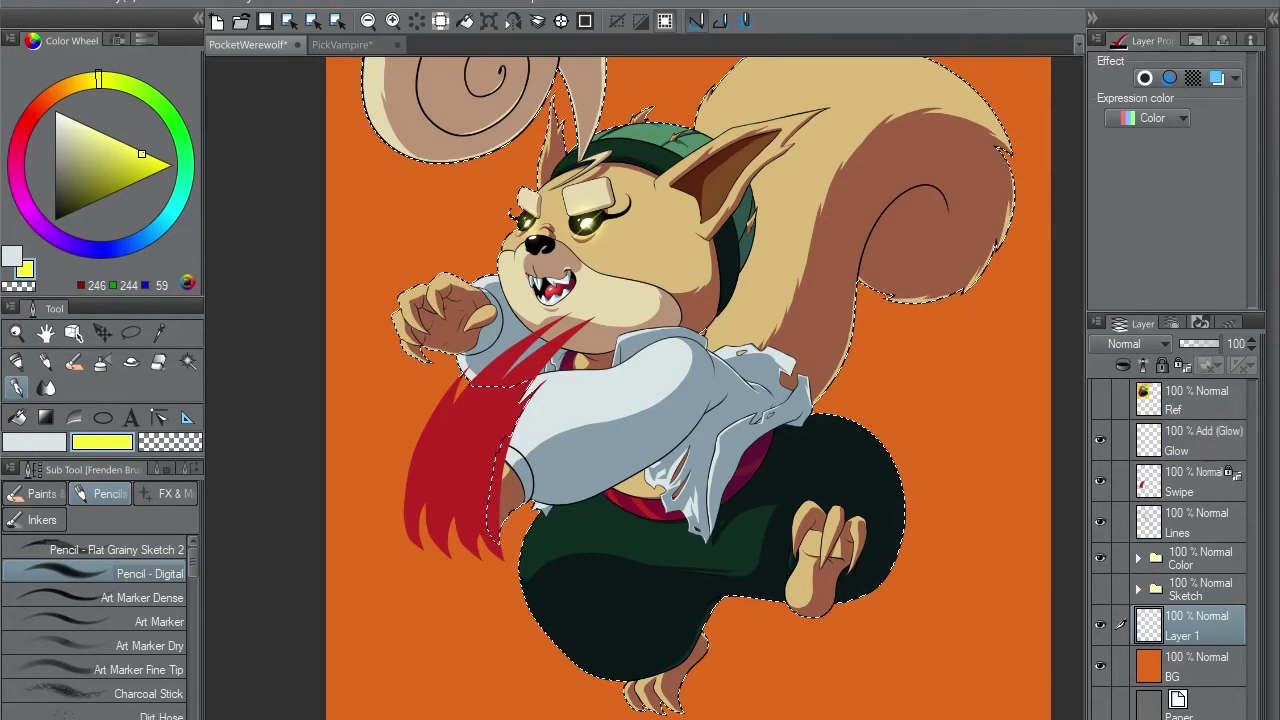
key("alt+Delete")
key("ctrl+d")
key("k")
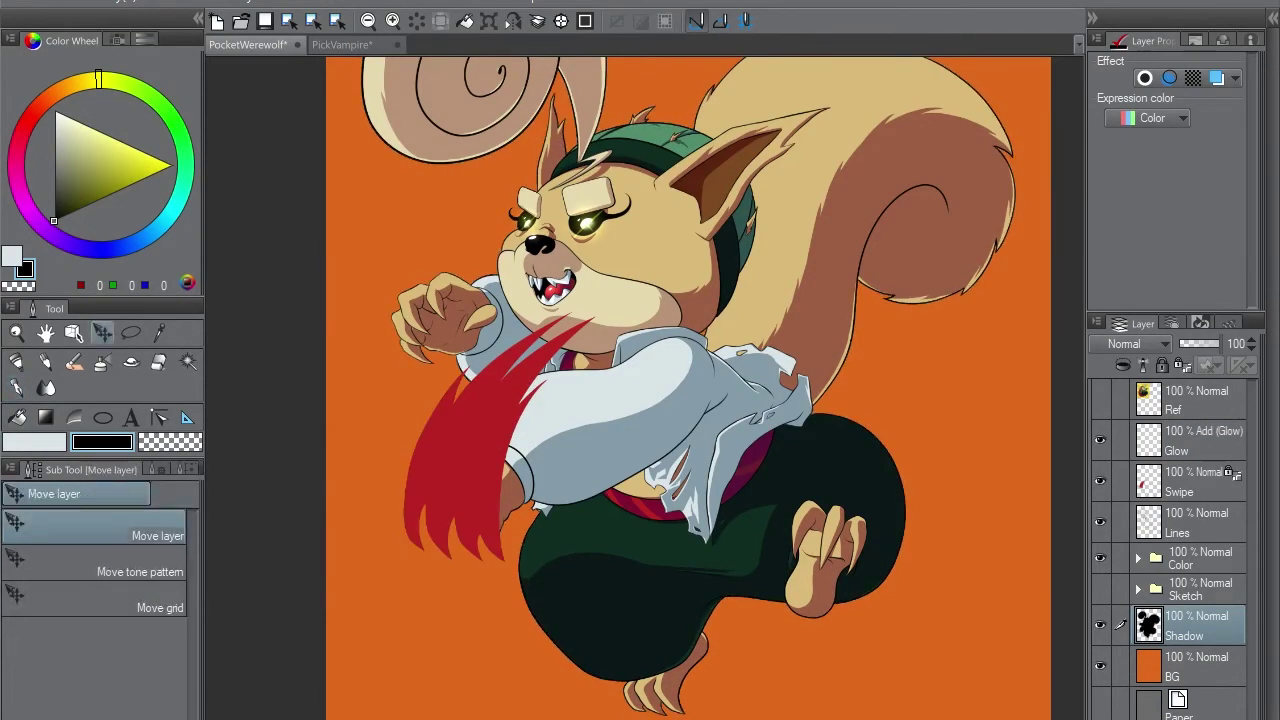
- Nudge the black silhouette on the Shadow layer right and down to form a drop shadow behind the character
key("Right")
key("Right")
key("Right")
key("Right")
key("Down")
key("Down")
key("Down")
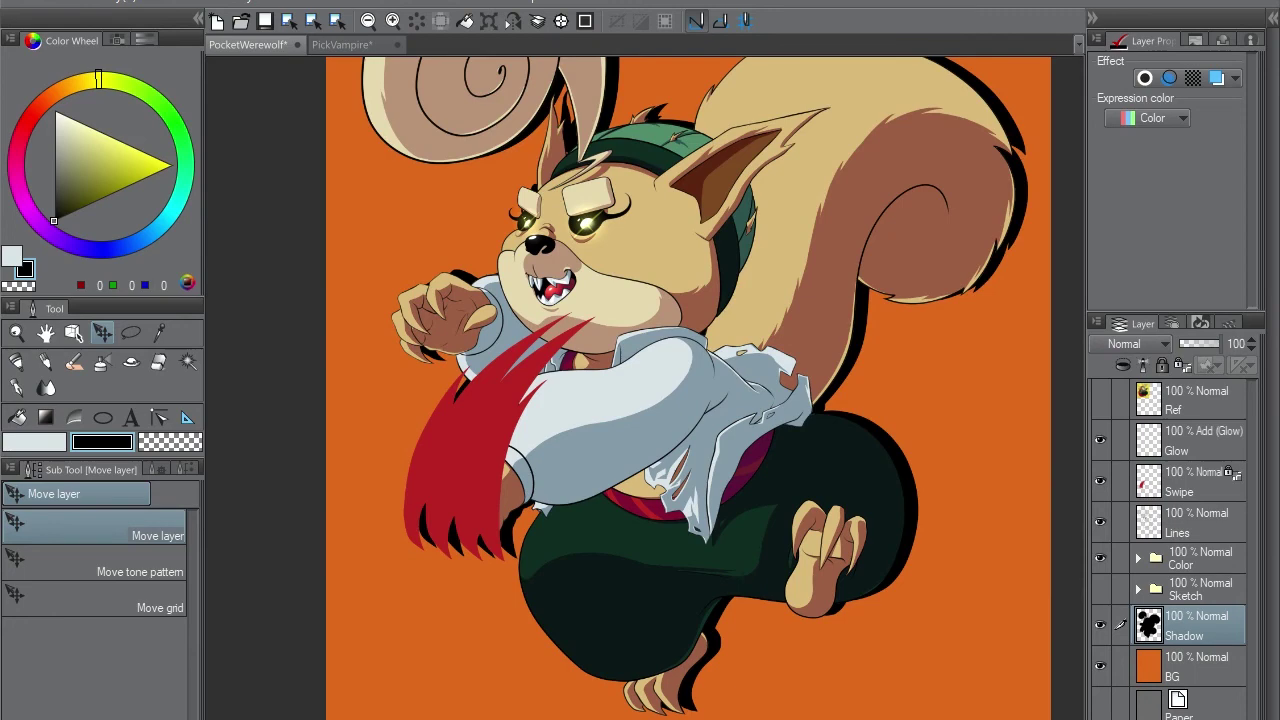
key("ctrl+Tab")
key("ctrl+Tab")
- Give the Color folder a white border effect with edge thickness 9.0 and compare it with the PickVampire drawing
key("x")
key("Up")
key("Up")
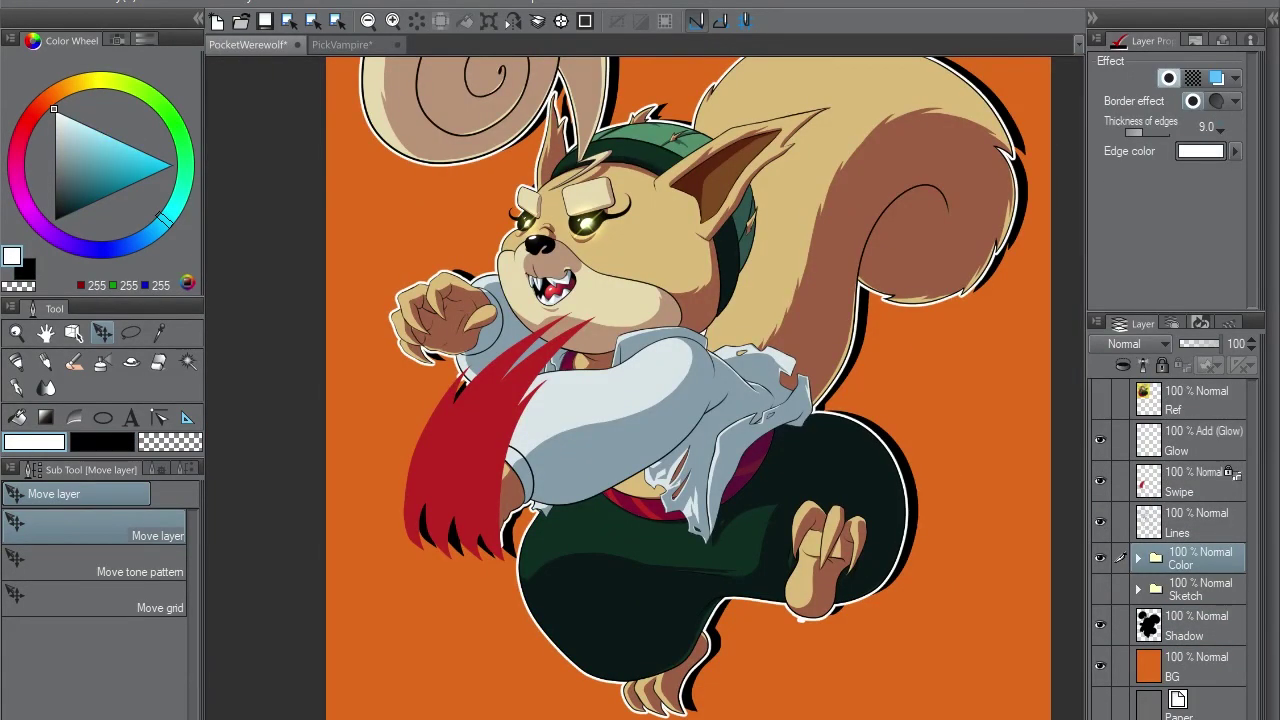
key("ctrl+Tab")
key("ctrl+Tab")
key("ctrl+Tab")
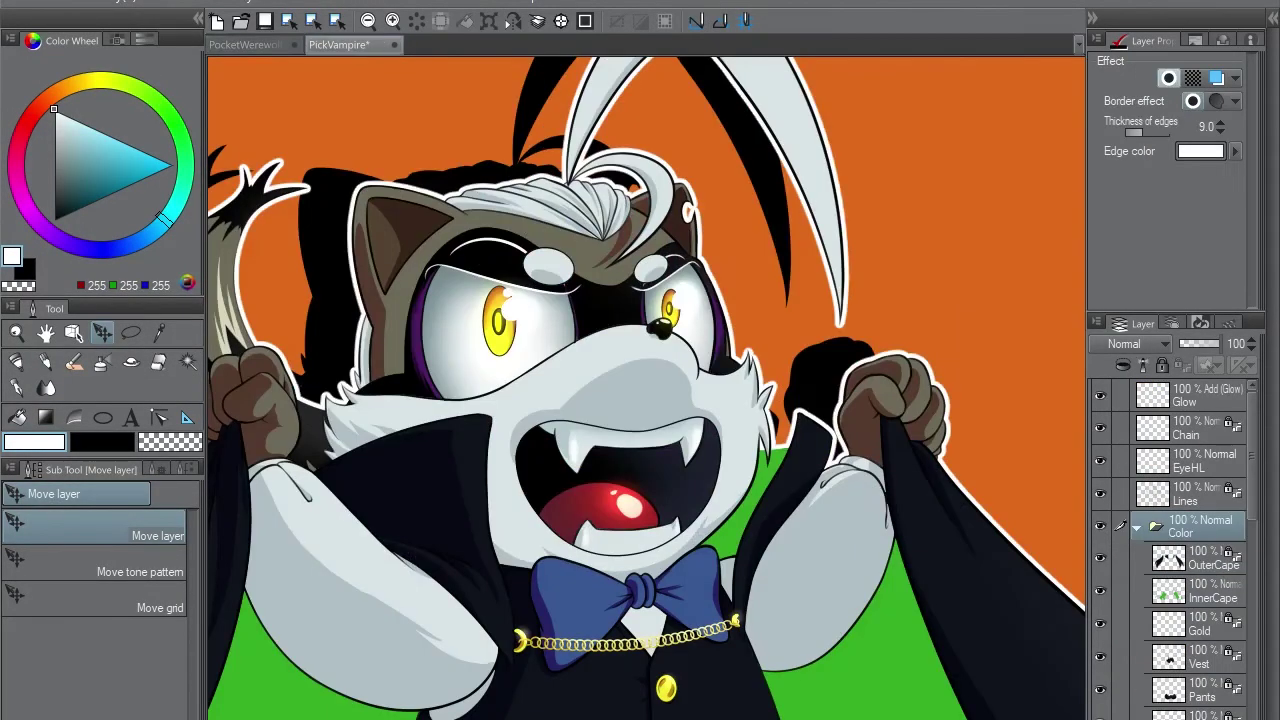
- Return to PocketWerewolf and shift the Shadow layer farther right and down to widen the drop shadow
key("ctrl+Tab")
key("ctrl+Tab")
key("ctrl+Tab")
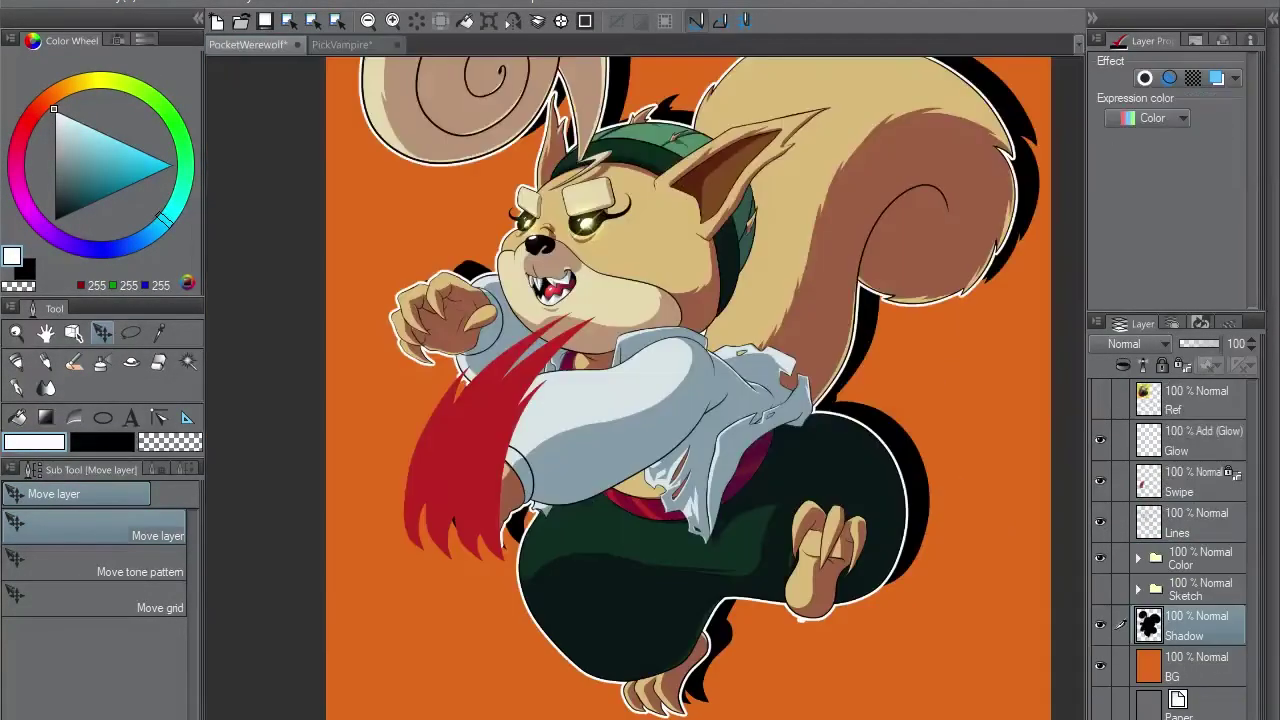
key("ctrl+Tab")
key("ctrl+Tab")
- Ink small jagged tears on the front sleeve's shoulder and lower arm on the Lines layer with the Oil paint Inking brush
key("ctrl+plus")
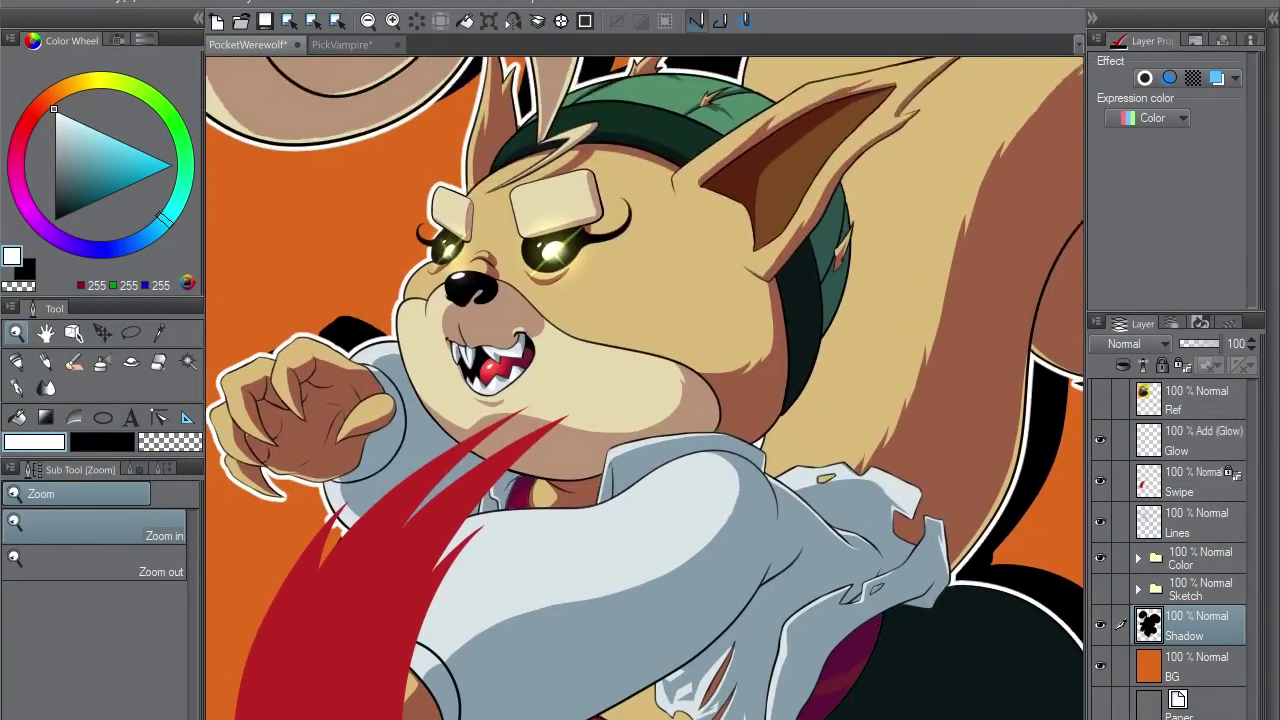
key("alt+bracketright")
key("alt+bracketright")
key("alt+bracketright")
key("ctrl+plus")
key("ctrl+plus")
key("b")
mouse_move(700, 343)
left_mouse_down()
mouse_move(695, 388)
mouse_move(804, 236)
left_mouse_up()
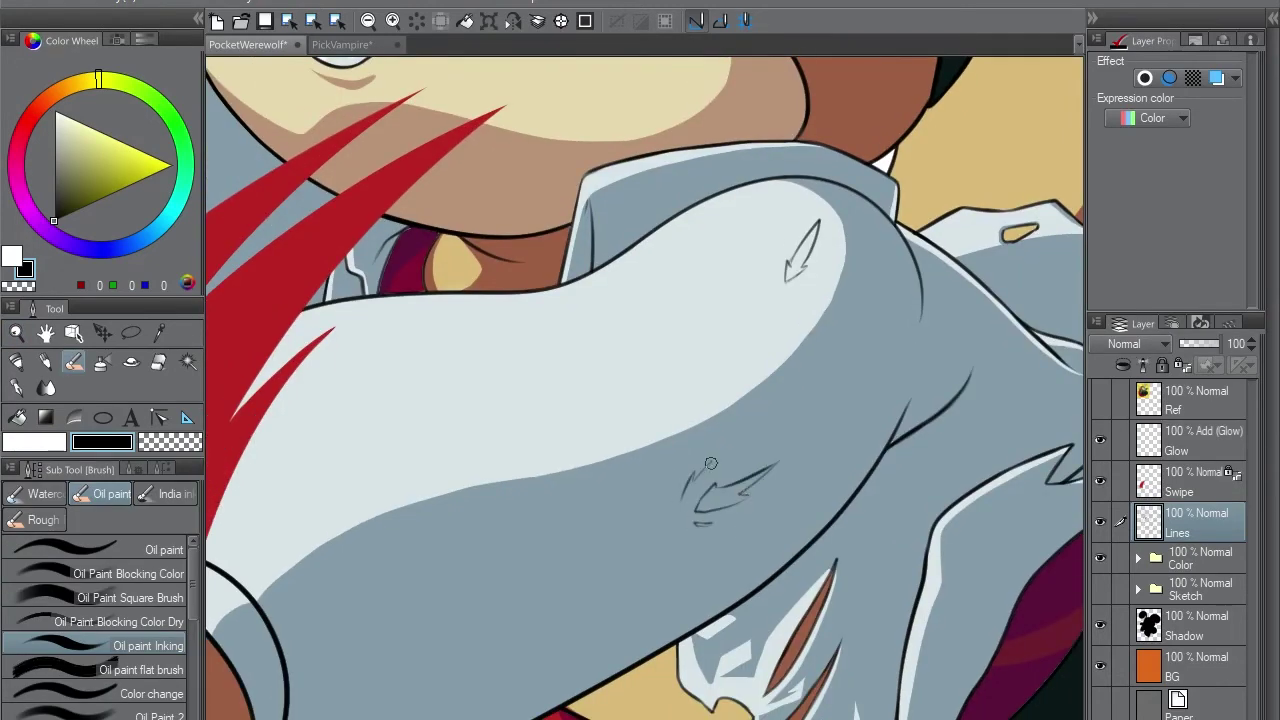
mouse_move(677, 535)
left_mouse_down()
mouse_move(782, 447)
mouse_move(781, 306)
left_mouse_up()
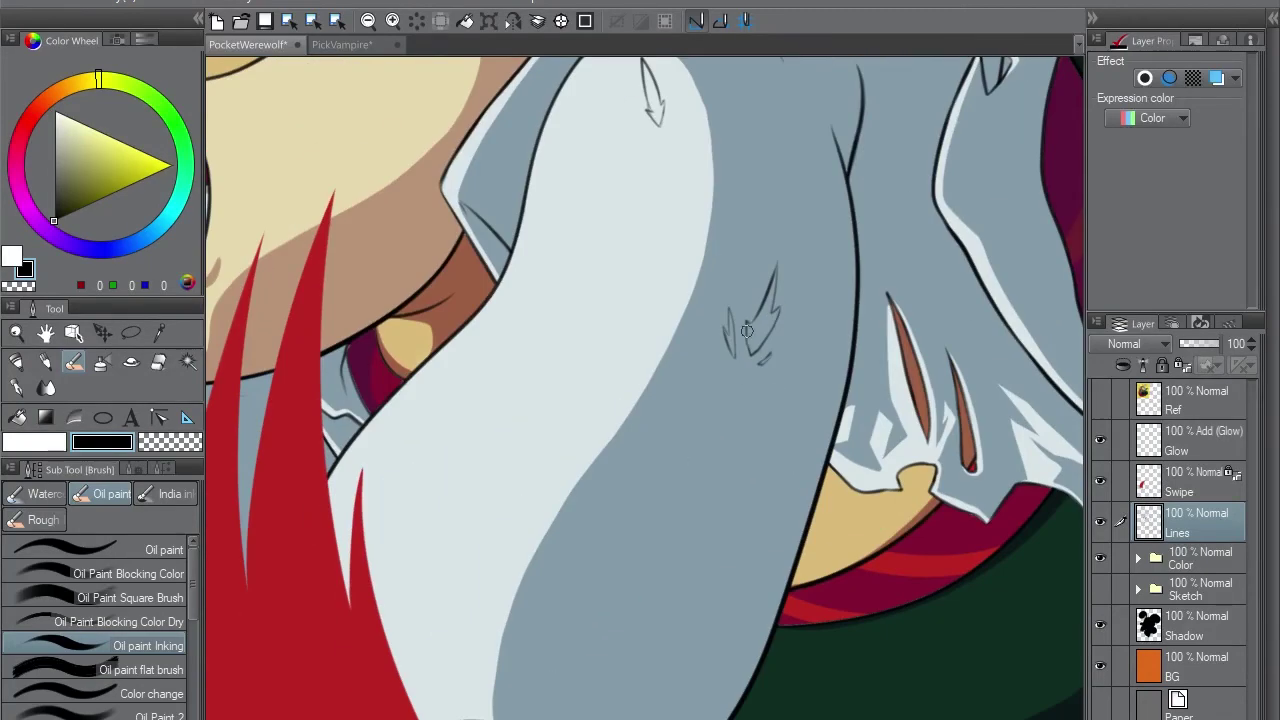
key("e")
key("b")
left_click_drag(743, 364, 700, 340)
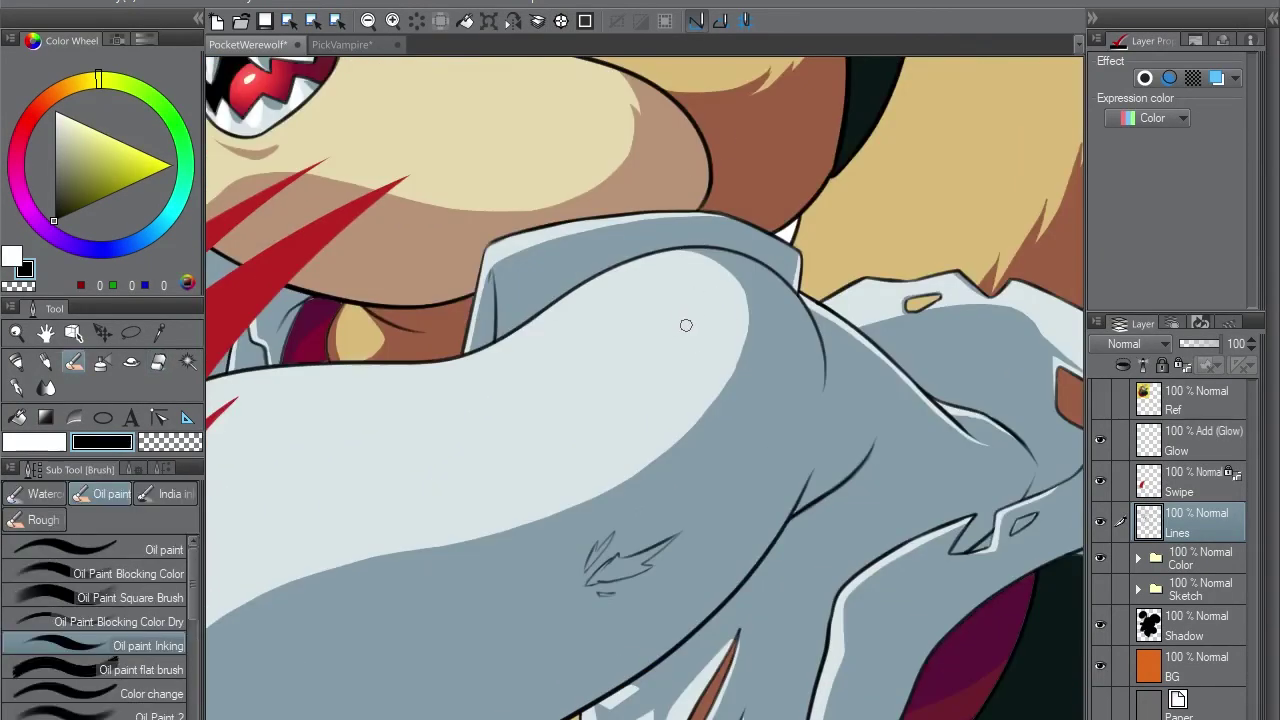
- Ink jagged tears across the shirt's rear shoulder line on the Lines layer and clean up their outlines with the eraser
scroll(707, 311, "down", 4)
scroll(707, 311, "up", 1)
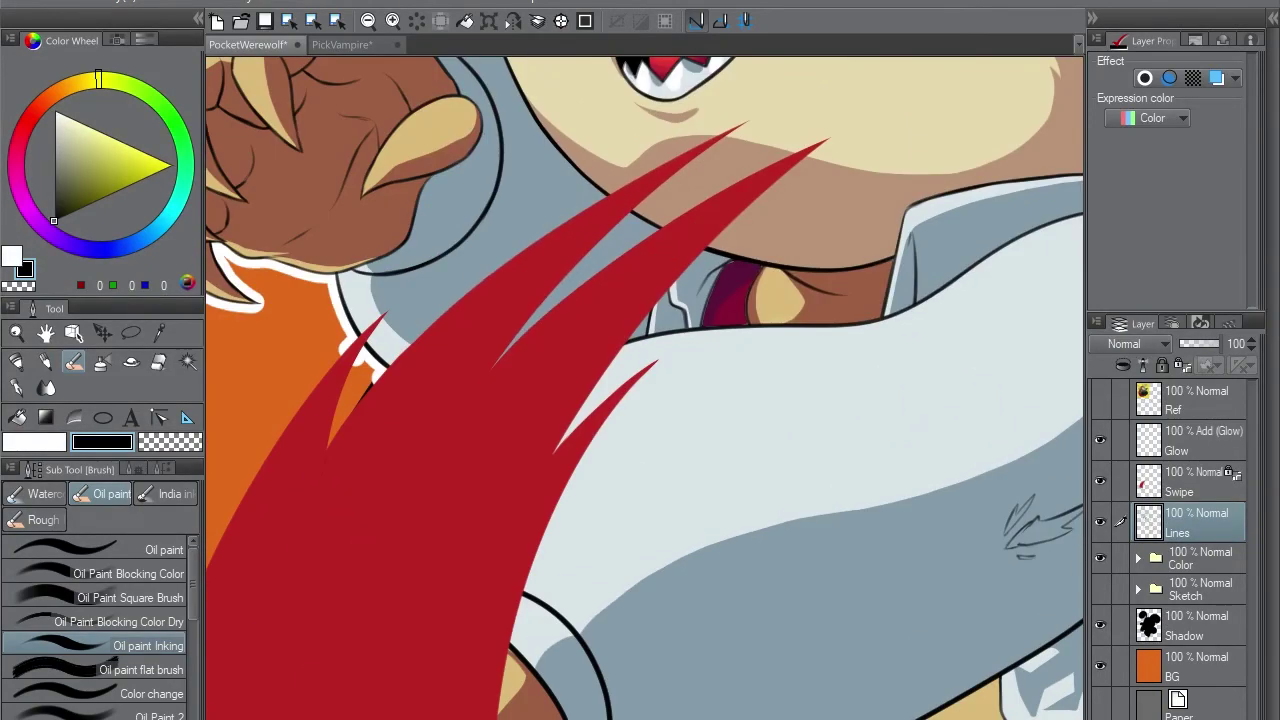
scroll(707, 311, "down", 1)
scroll(715, 305, "up", 4)
left_click_drag(715, 305, 619, 200)
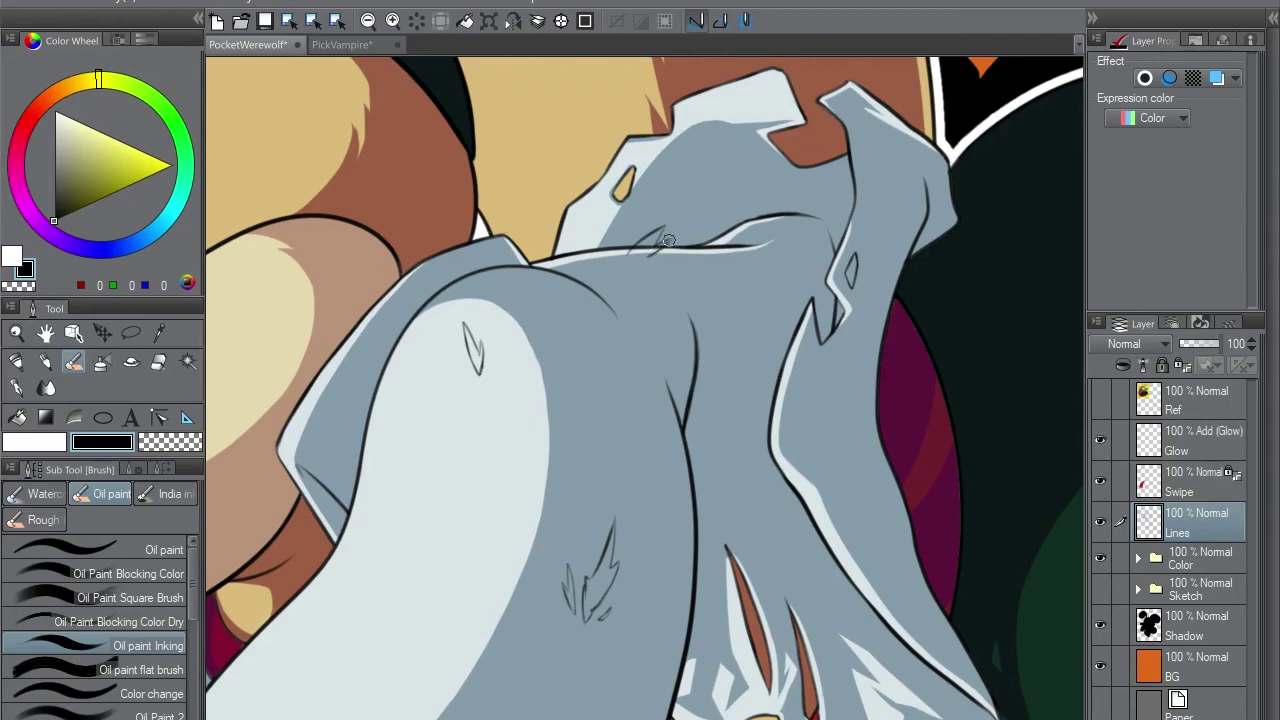
key("e")
mouse_move(668, 241)
left_mouse_down()
mouse_move(625, 262)
mouse_move(818, 387)
mouse_move(709, 393)
mouse_move(670, 198)
mouse_move(801, 105)
left_mouse_up()
key("b")
key("e")
key("b")
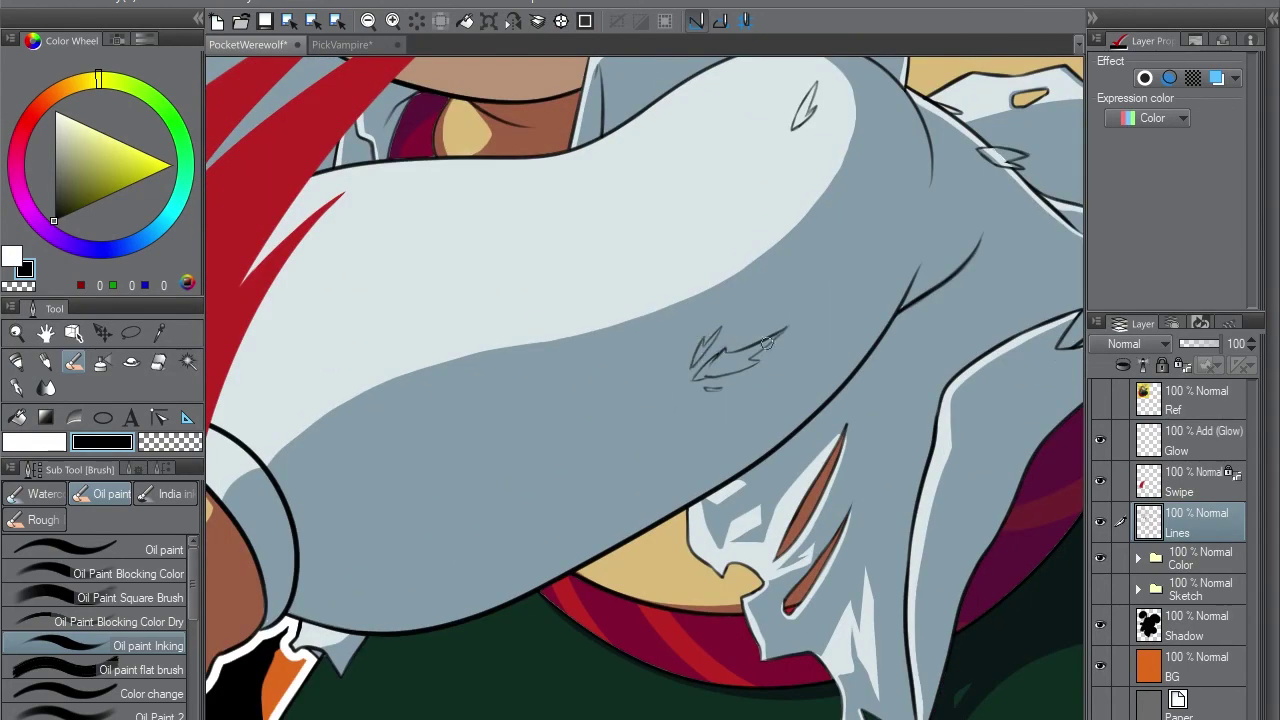
- Select the insides of the new tears with the magic wand and clear them from the White layer
mouse_move(752, 364)
left_mouse_down()
mouse_move(1029, 443)
mouse_move(529, 520)
mouse_move(945, 557)
mouse_move(836, 517)
left_mouse_up()
key("w")
left_click(580, 527)
left_click(1137, 558)
left_click(1195, 595)
scroll(848, 531, "up", 5)
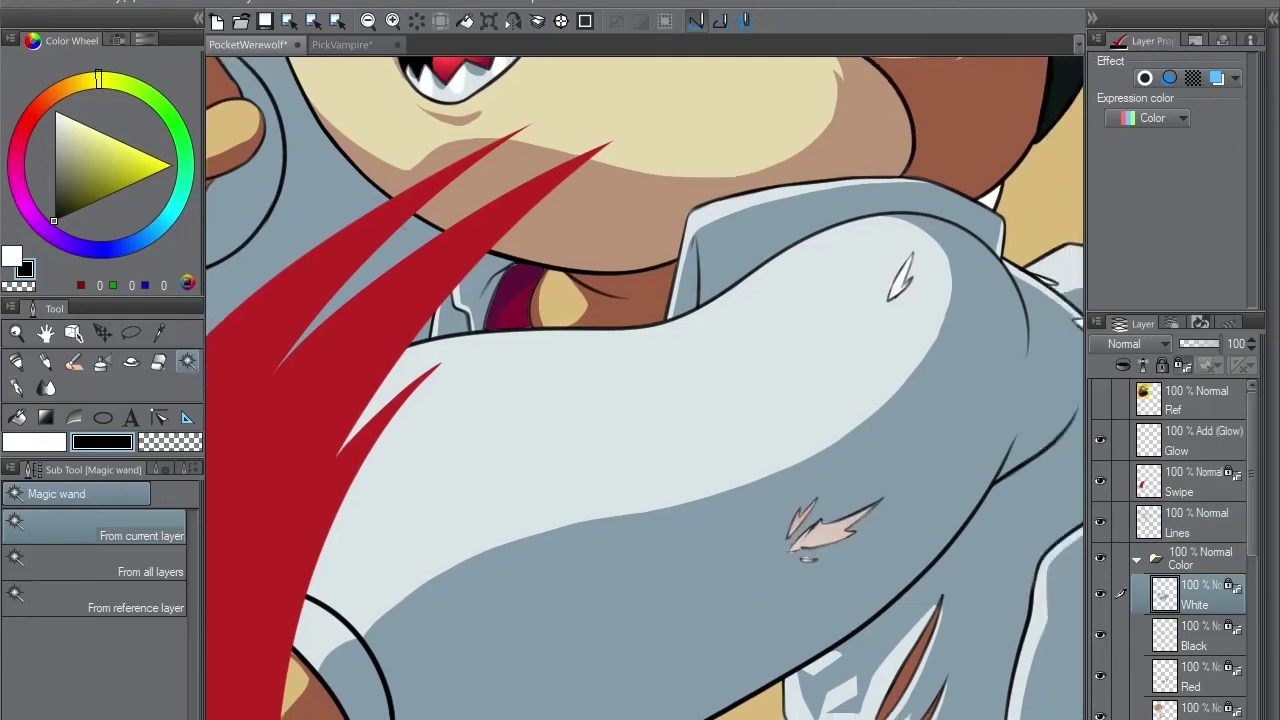
- Clean up the edges of the cleared tears on the White layer with the eraser and RGB 132, 155, 169 Marker pen
key("e")
key("p")
left_click(634, 408, "alt")
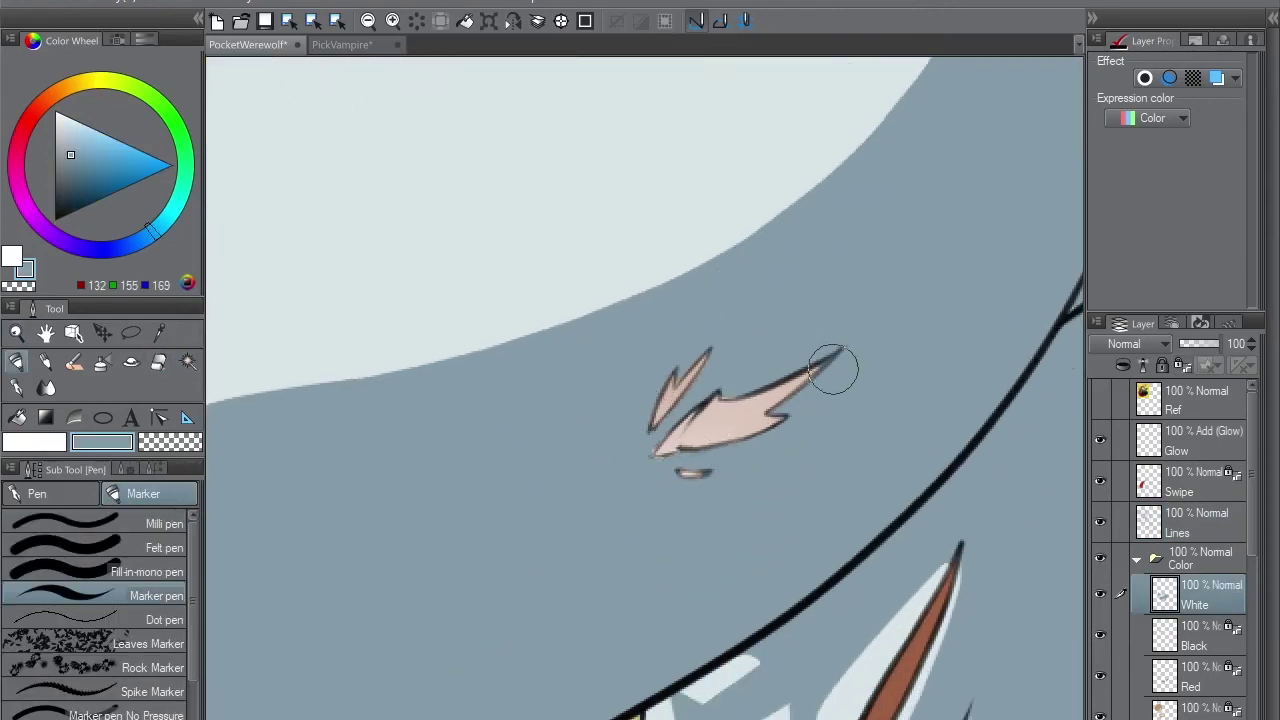
key("e")
key("p")
key("e")
key("p")
key("e")
key("p")
key("e")
key("p")
key("e")
key("p")
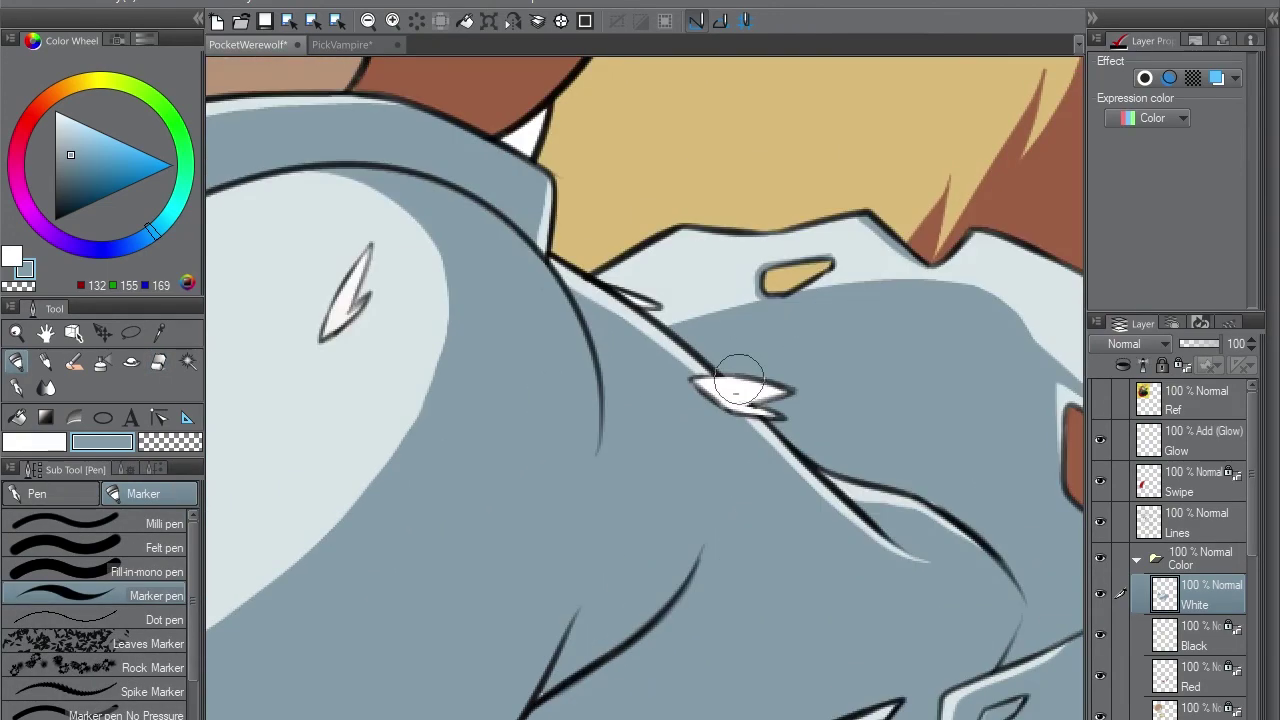
- Fill the rear shoulder tears on the Head/Hands layer with RGB 217, 187, 120 and shade them with RGB 156, 95, 67
key("e")
key("alt+bracketleft")
key("alt+bracketleft")
key("alt+bracketleft")
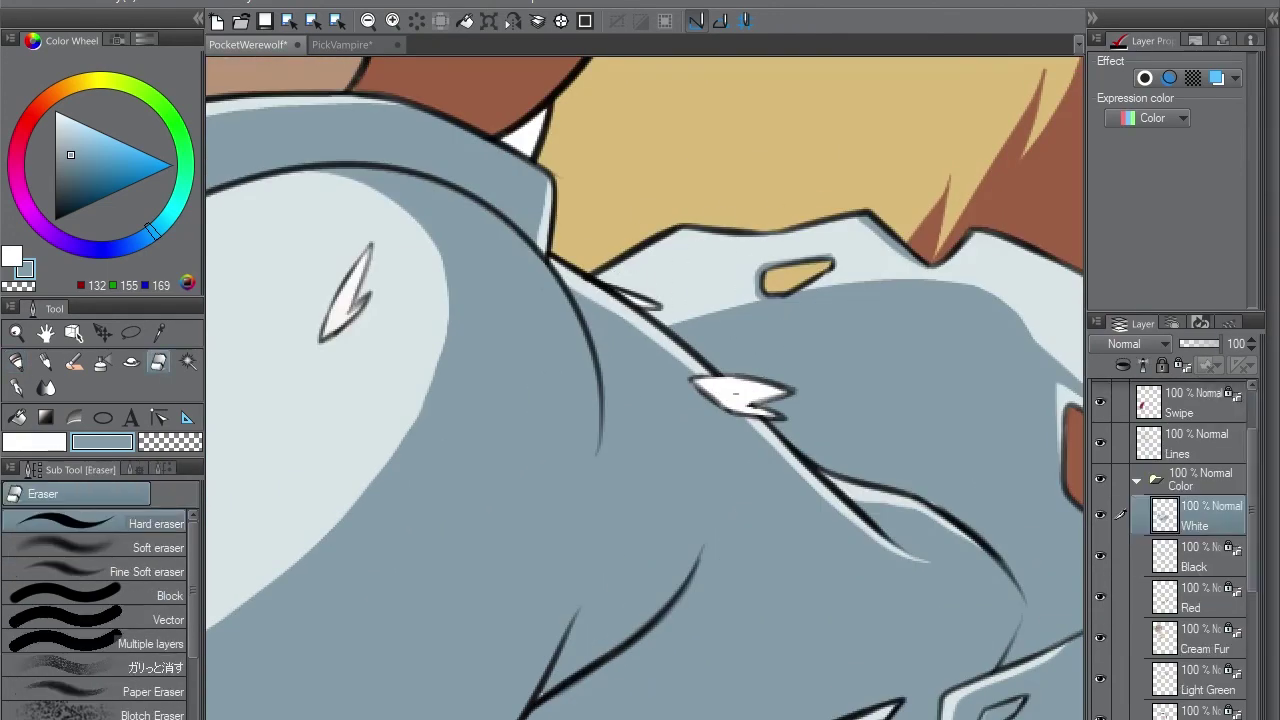
key("alt+bracketleft")
key("alt+bracketleft")
key("alt+bracketleft")
key("alt+bracketleft")
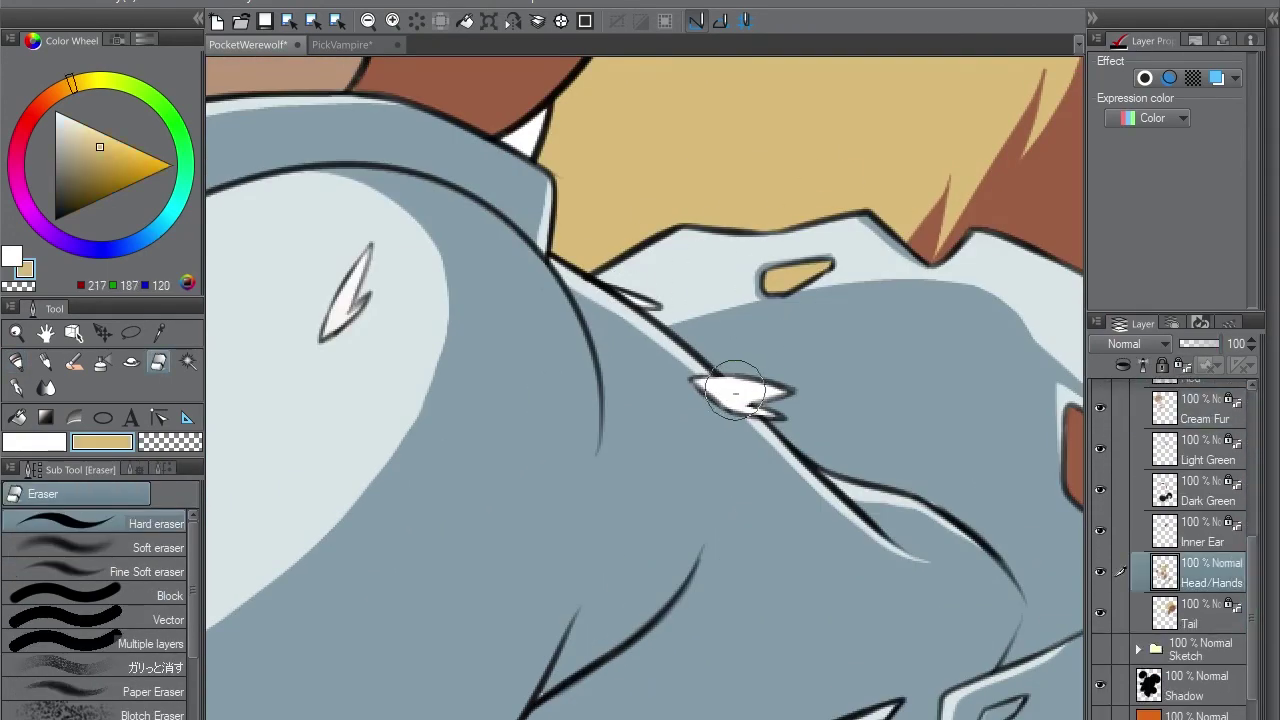
key("p")
left_click_drag(735, 395, 790, 395)
left_click_drag(700, 382, 770, 412)
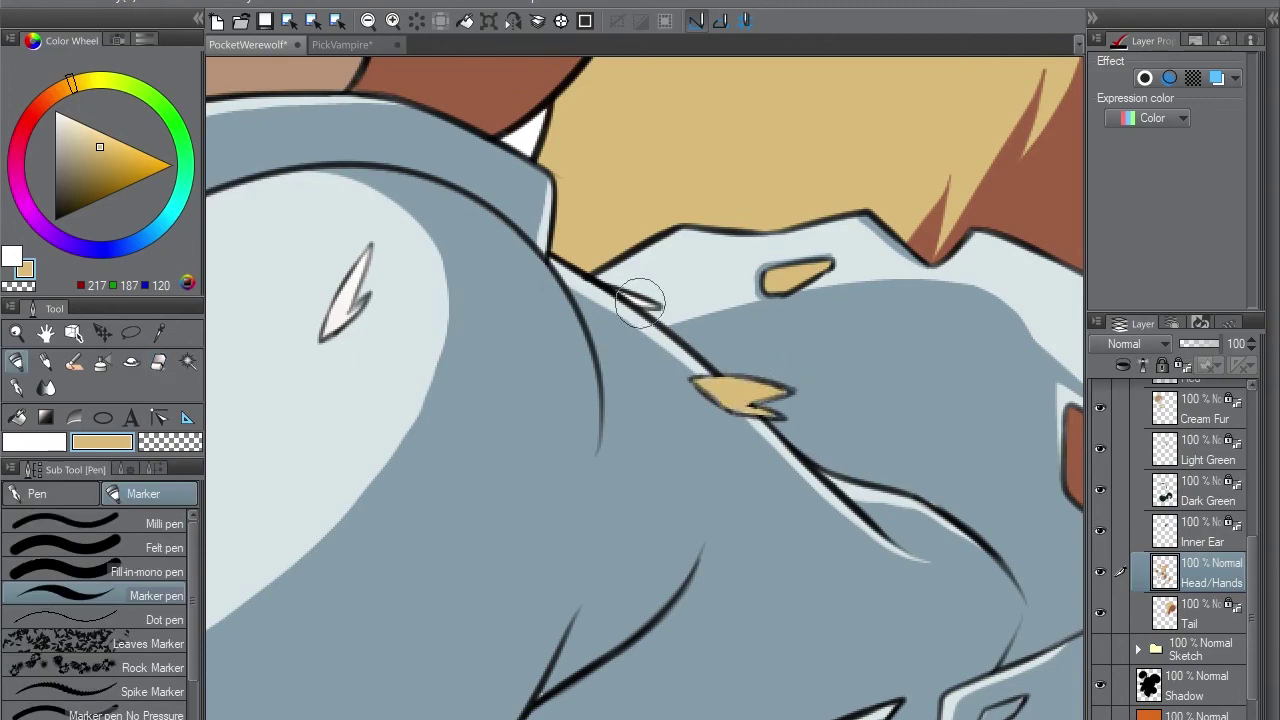
left_click_drag(632, 298, 690, 352)
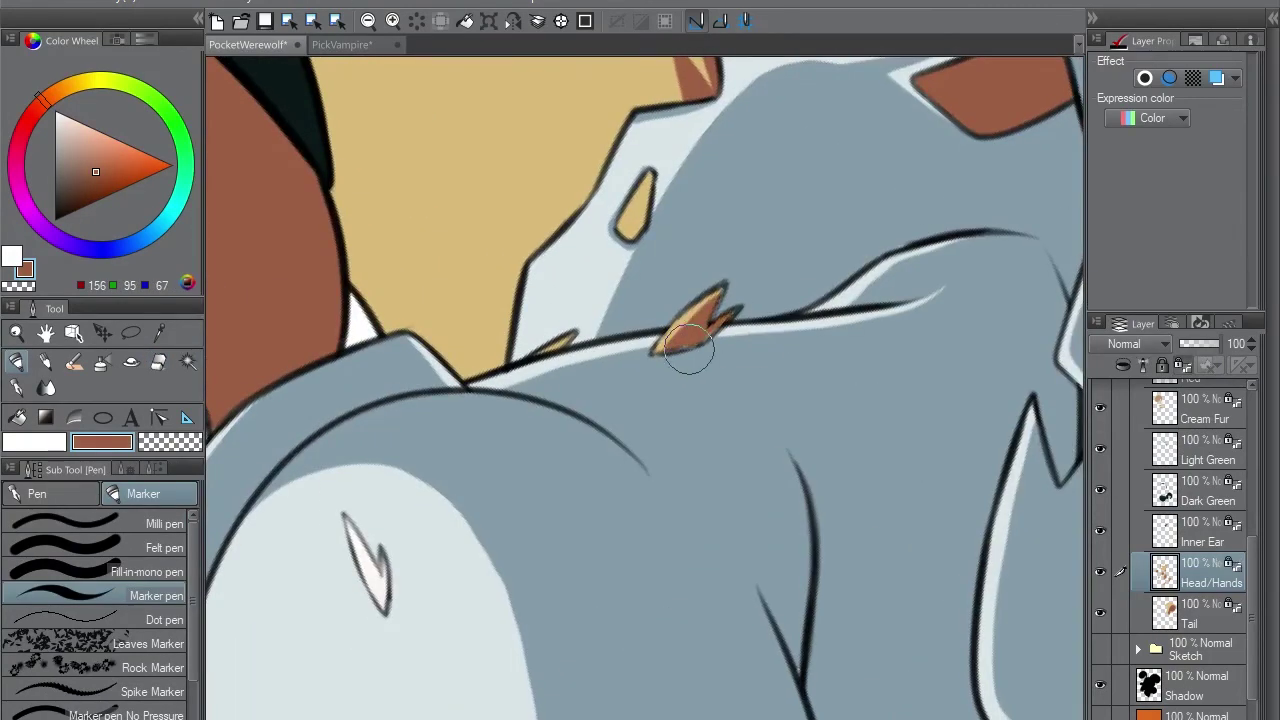
- Paint the tear on the front sleeve's shoulder with fur color RGB 217, 187, 120 and RGB 156, 95, 67 shading
key("h")
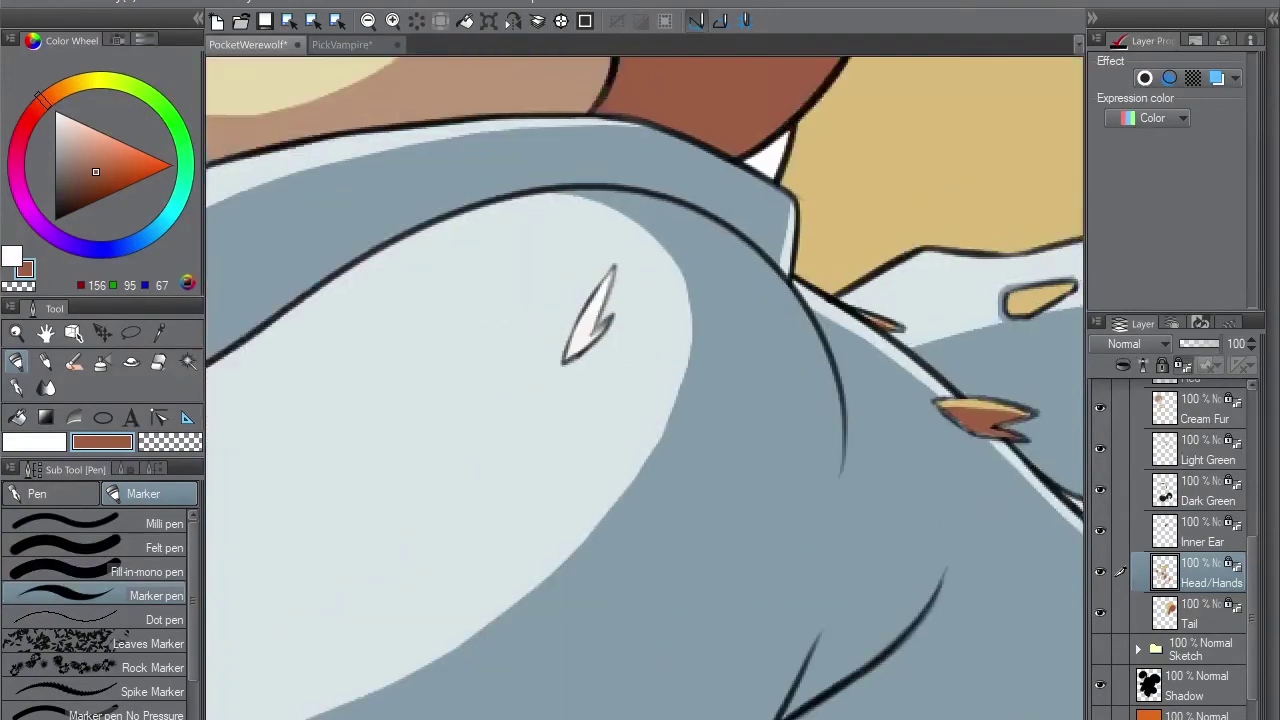
left_click(742, 296, "alt")
left_click_drag(737, 297, 725, 370)
left_click(747, 348, "alt")
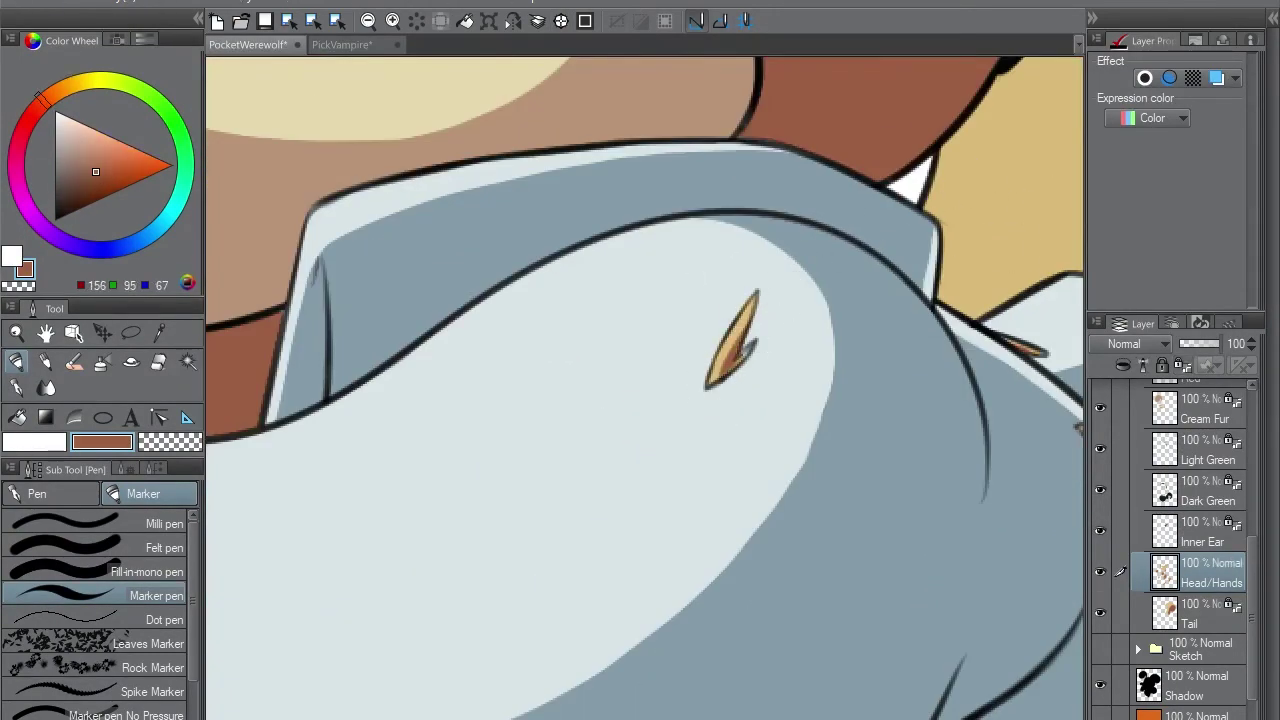
- Paint the lower sleeve's tears with RGB 156, 95, 67 and add RGB 217, 187, 120 highlights
key("h")
mouse_move(848, 348)
left_mouse_down()
mouse_move(675, 450)
mouse_move(630, 512)
left_mouse_up()
key("h")
scroll(798, 265, "up", 3)
key("h")
left_click(612, 468, "alt")
key("h")
- Clean up the White layer around the lower sleeve's tears with the Hard eraser
key("e")
left_click(670, 445, "ctrl")
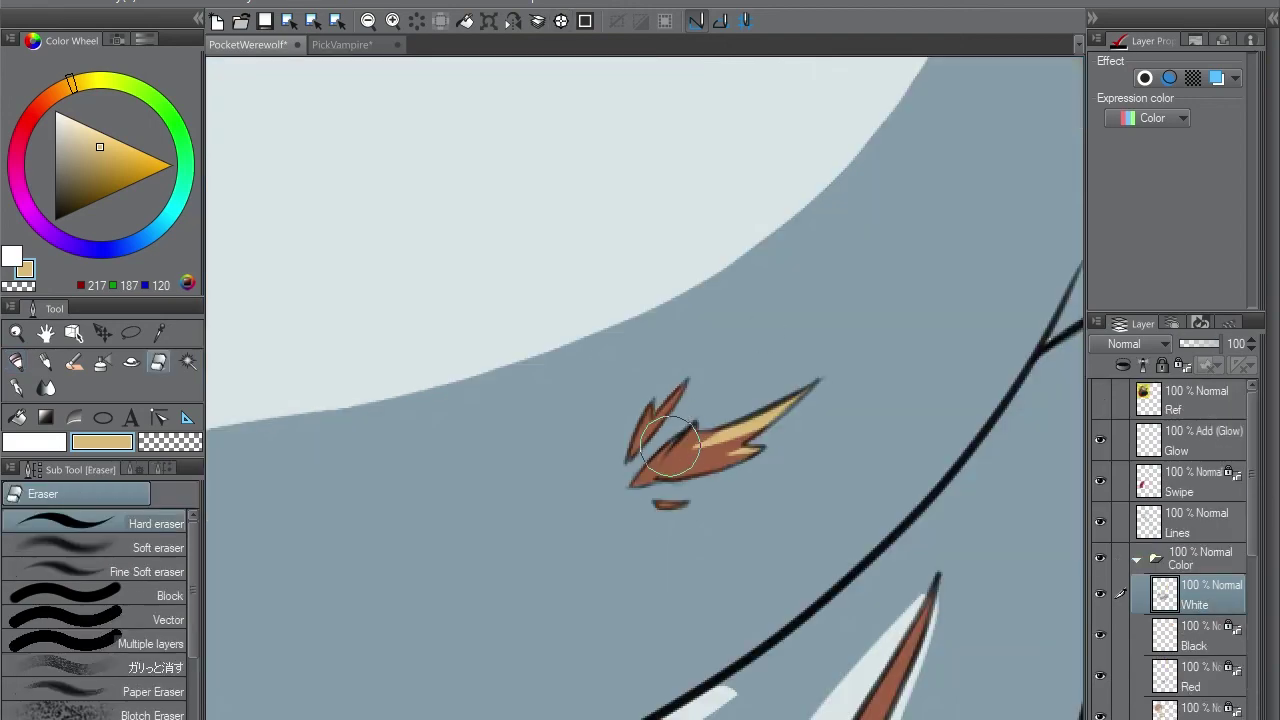
left_click(820, 377, "alt")
- Touch up the rear shoulder tear's shading on the Head/Hands layer with RGB 156, 95, 67
key("h")
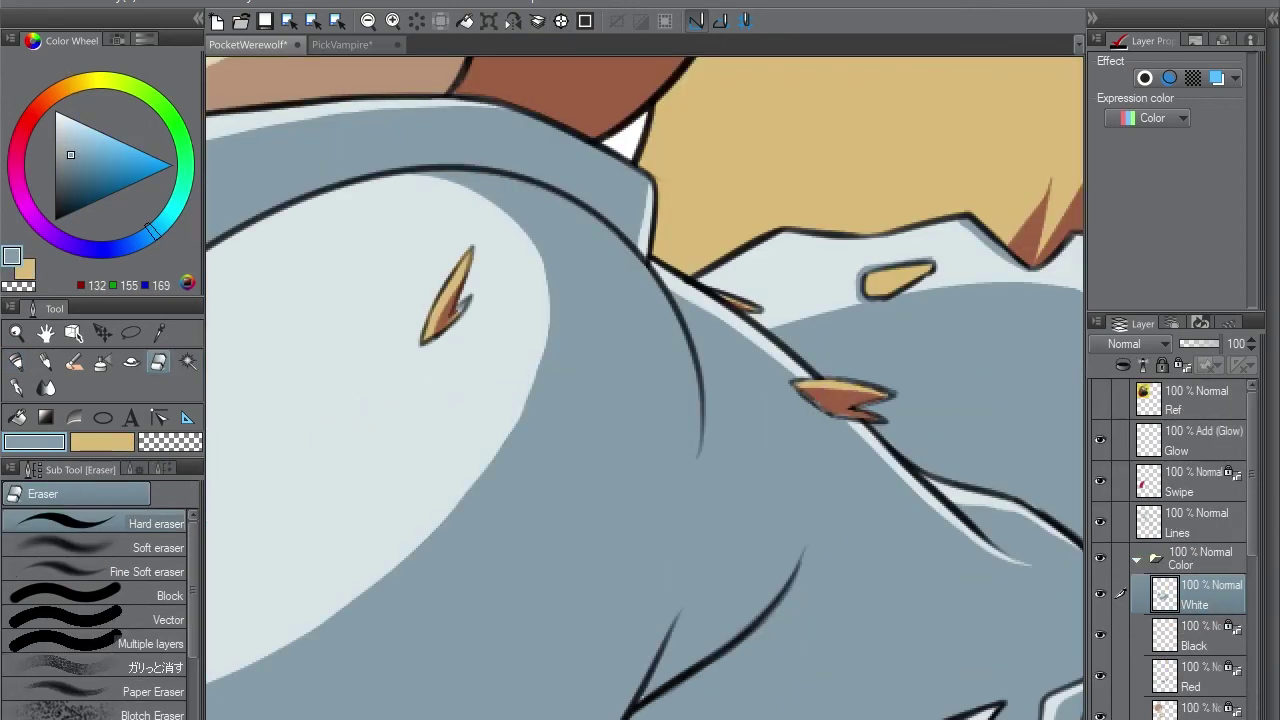
key("h")
left_click(757, 343, "ctrl")
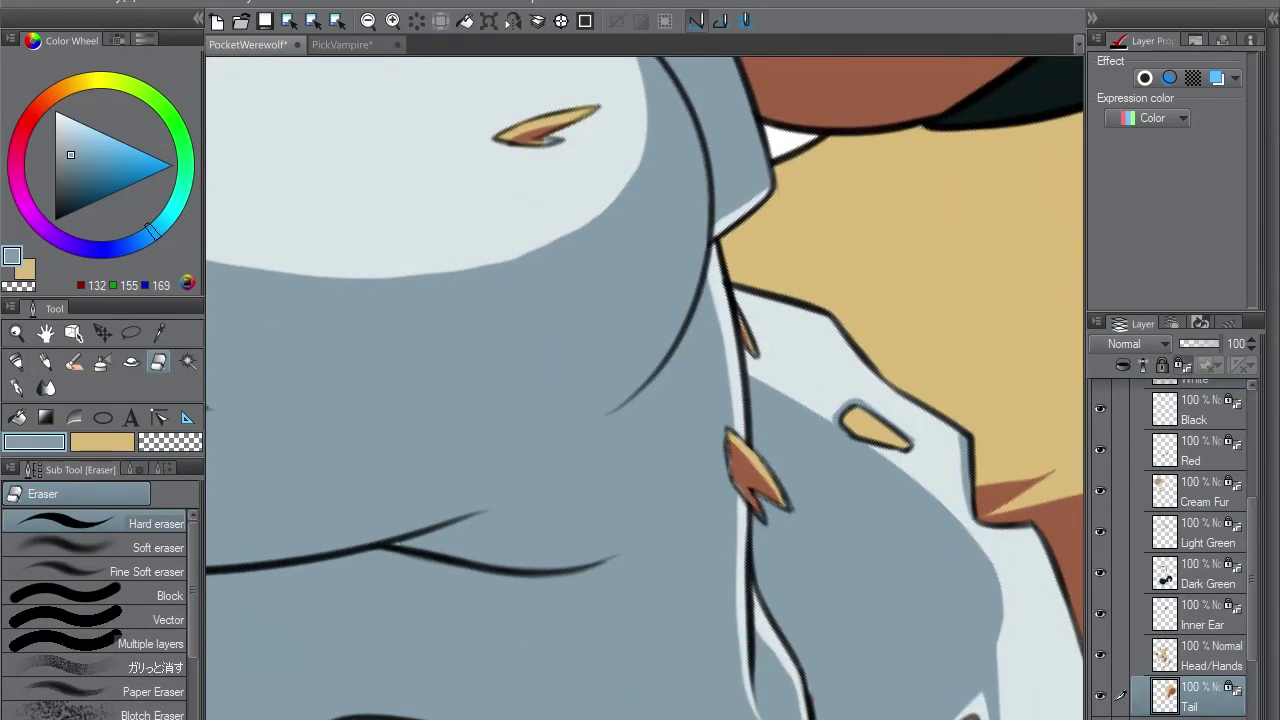
left_click(931, 277, "ctrl")
key("p")
left_click(748, 500, "alt")
key("h")
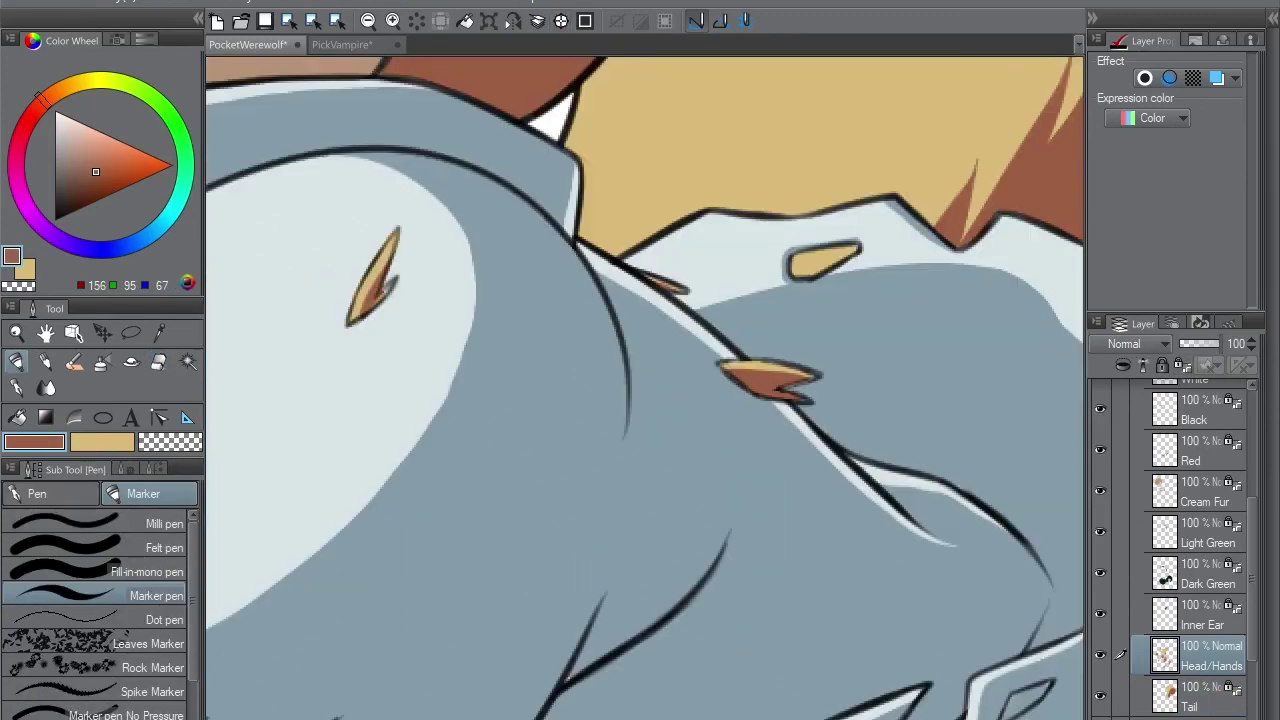
- Erase the leftover shirt color inside the front shoulder tear on the White layer
left_click(389, 286, "ctrl")
key("e")
key("ctrl+space")
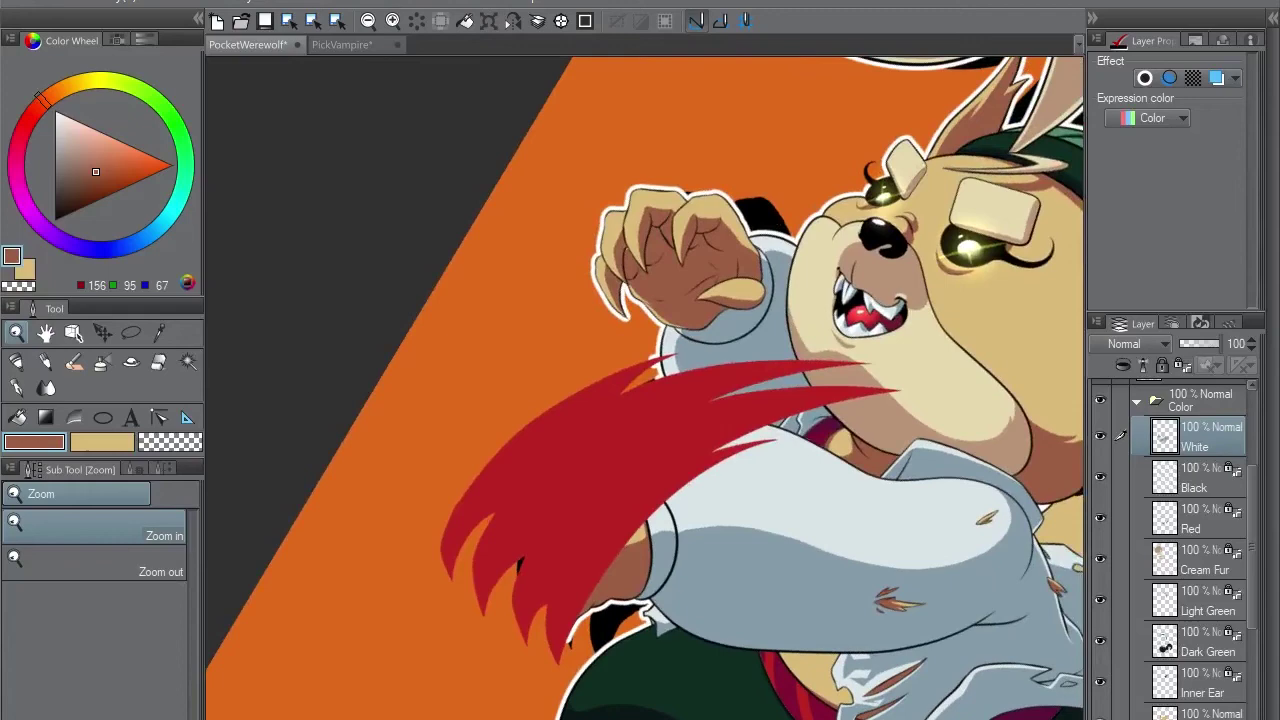
- Temporarily hide the Swipe layer and examine the Color folder's white border around the raised arm's sleeve
left_click(646, 360)
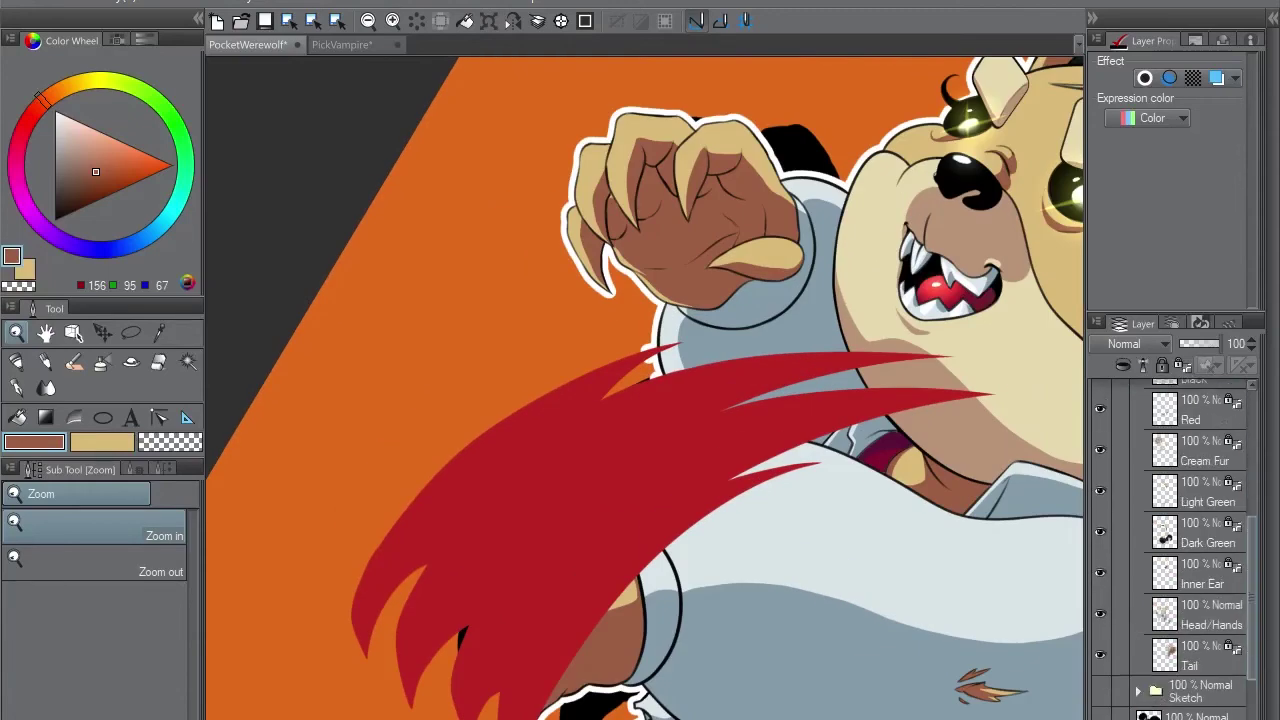
scroll(1190, 500, "up", 3)
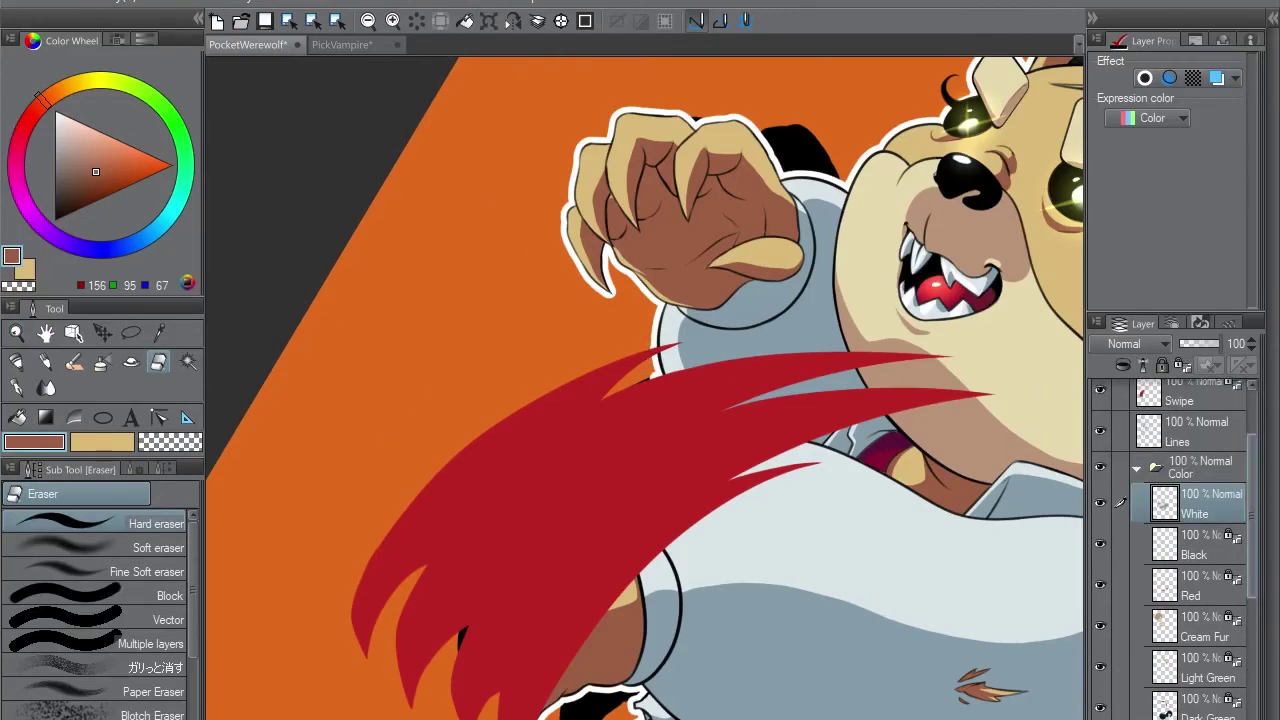
left_click(1100, 395)
scroll(664, 336, "up", 2)
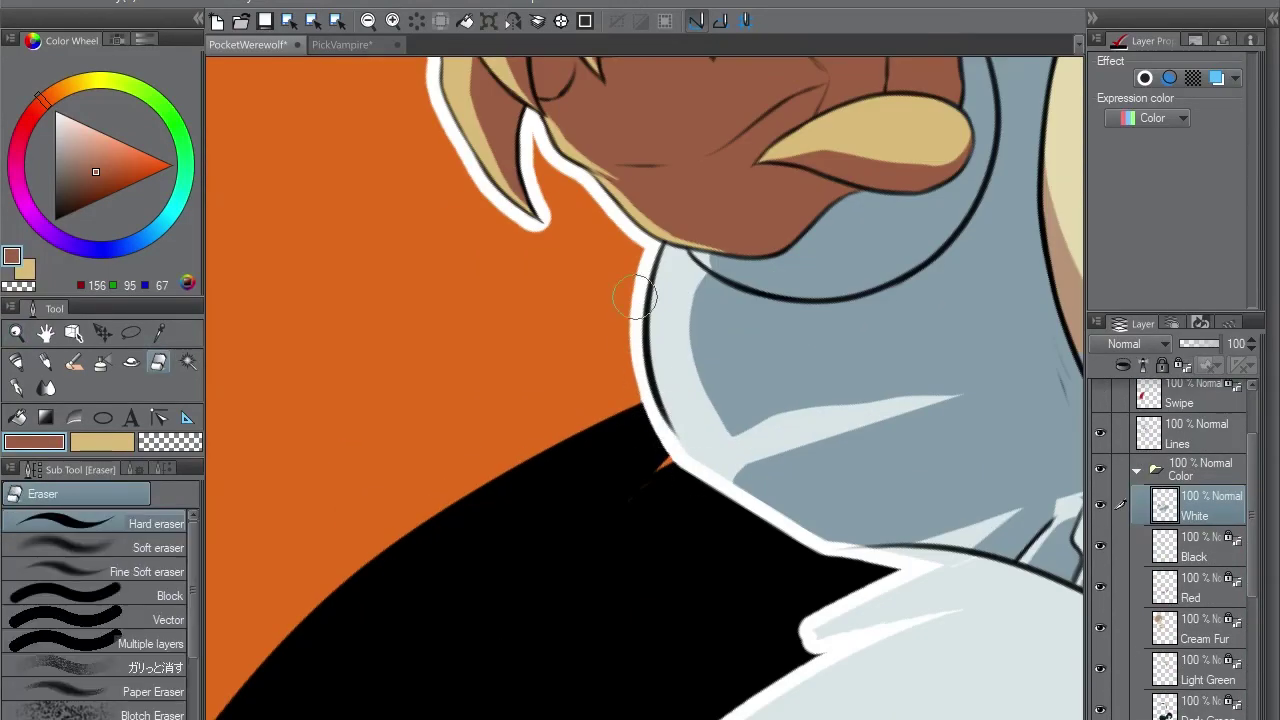
left_click(1200, 468)
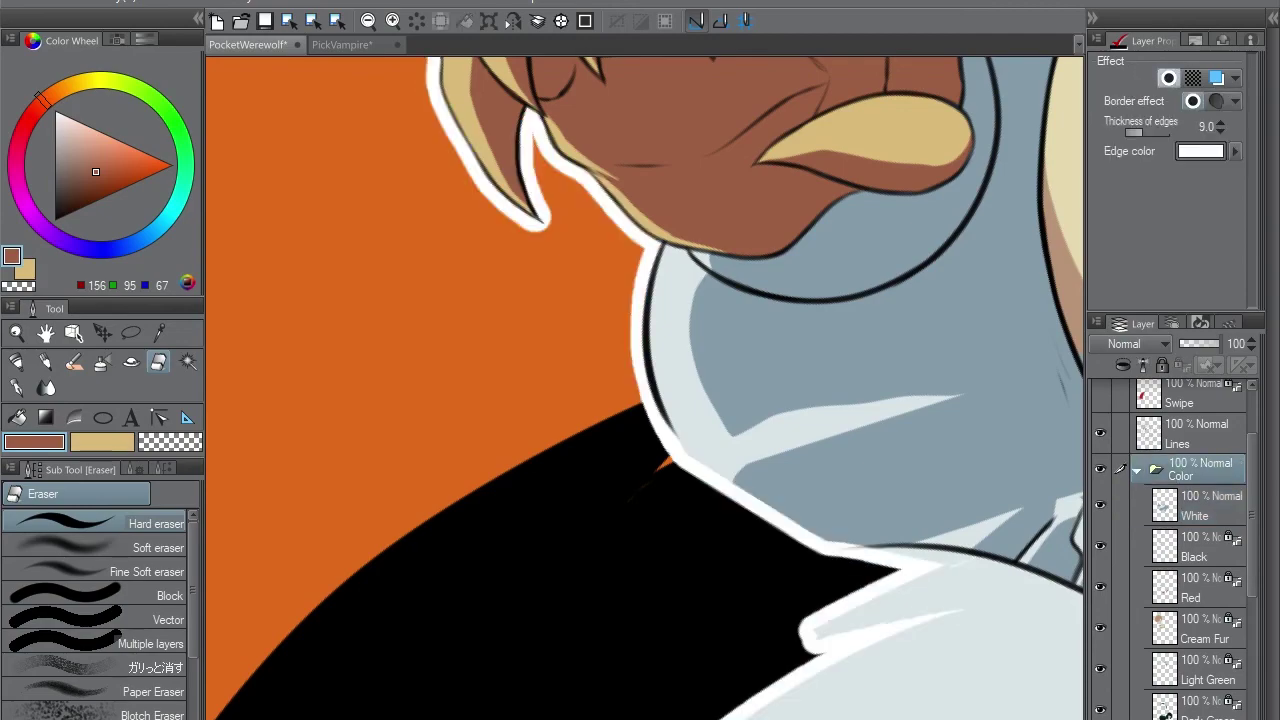
left_click(1100, 393)
scroll(636, 406, "down", 2)
key("ctrl+minus")
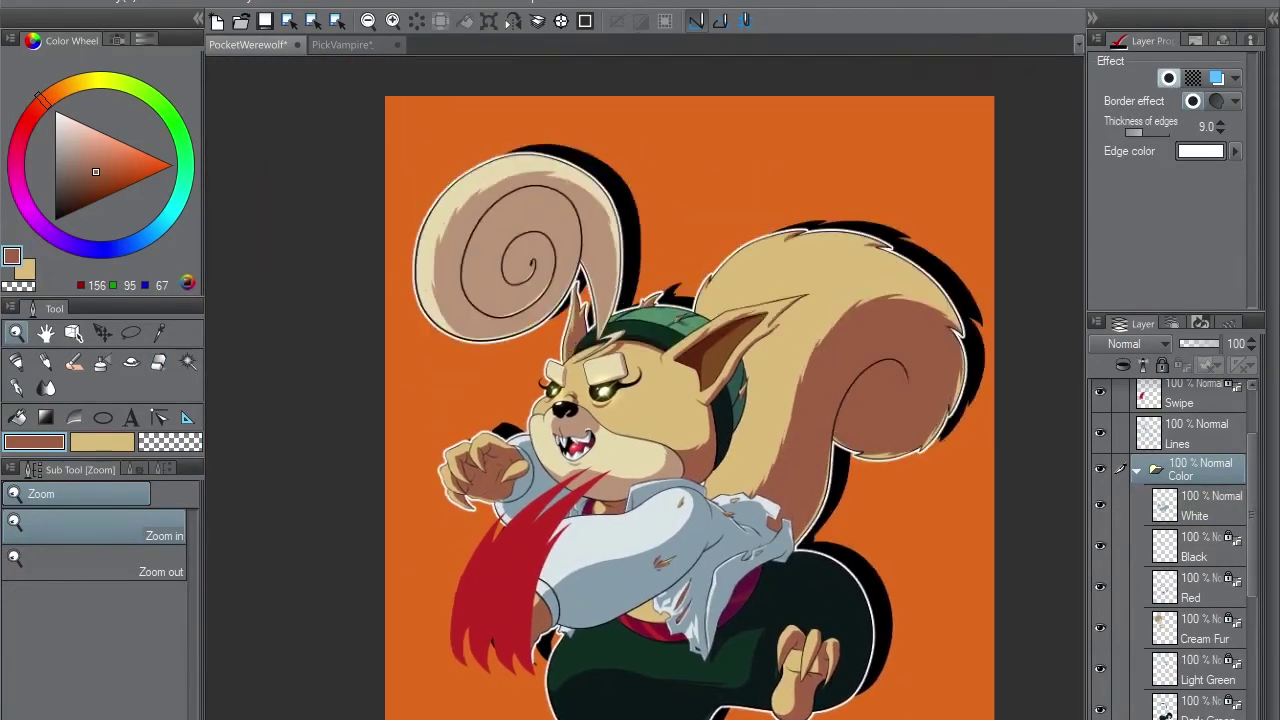
- Compare the artwork with the PickVampire document and save the PocketWerewolf file
key("ctrl+Tab")
key("ctrl+Tab")
key("ctrl+s")
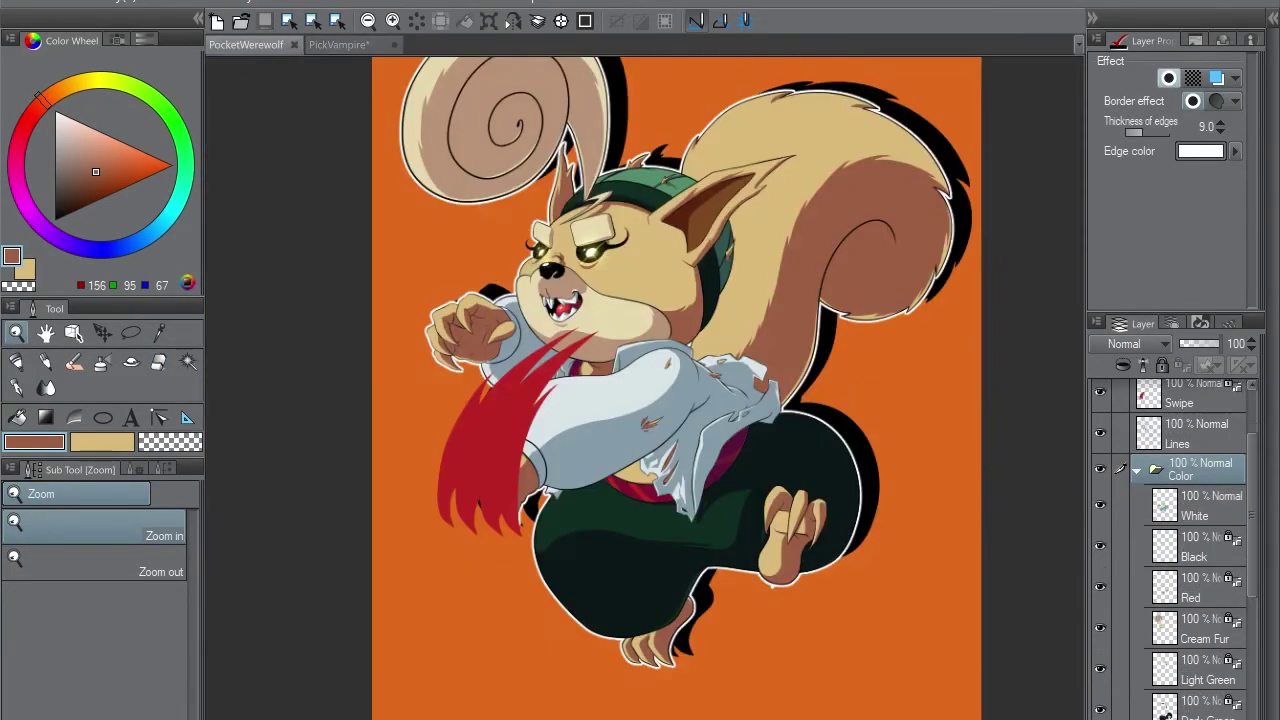
- Erase the stray bump in the white border below the raised foot on the Head/Hands layer with the Hard eraser
scroll(810, 657, "up", 3)
left_click(715, 443, "ctrl")
key("e")
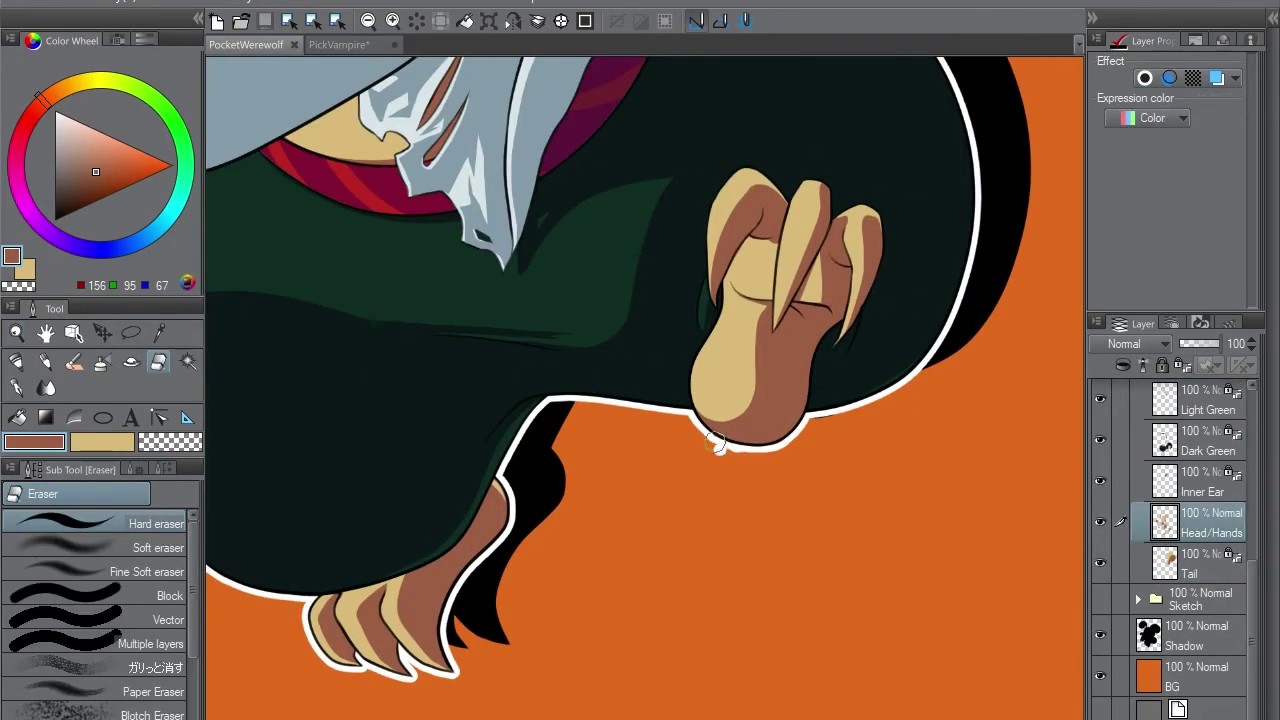
left_click(748, 447)
scroll(748, 447, "up", 3)
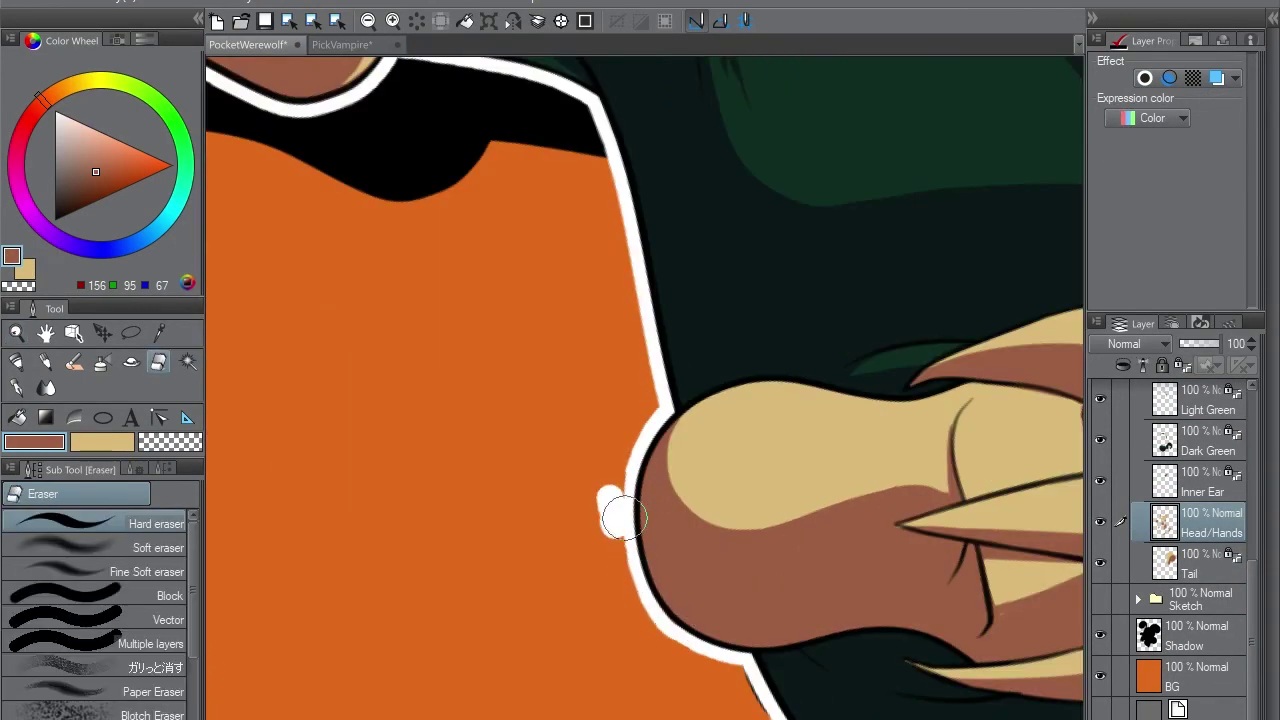
scroll(632, 490, "down", 6)
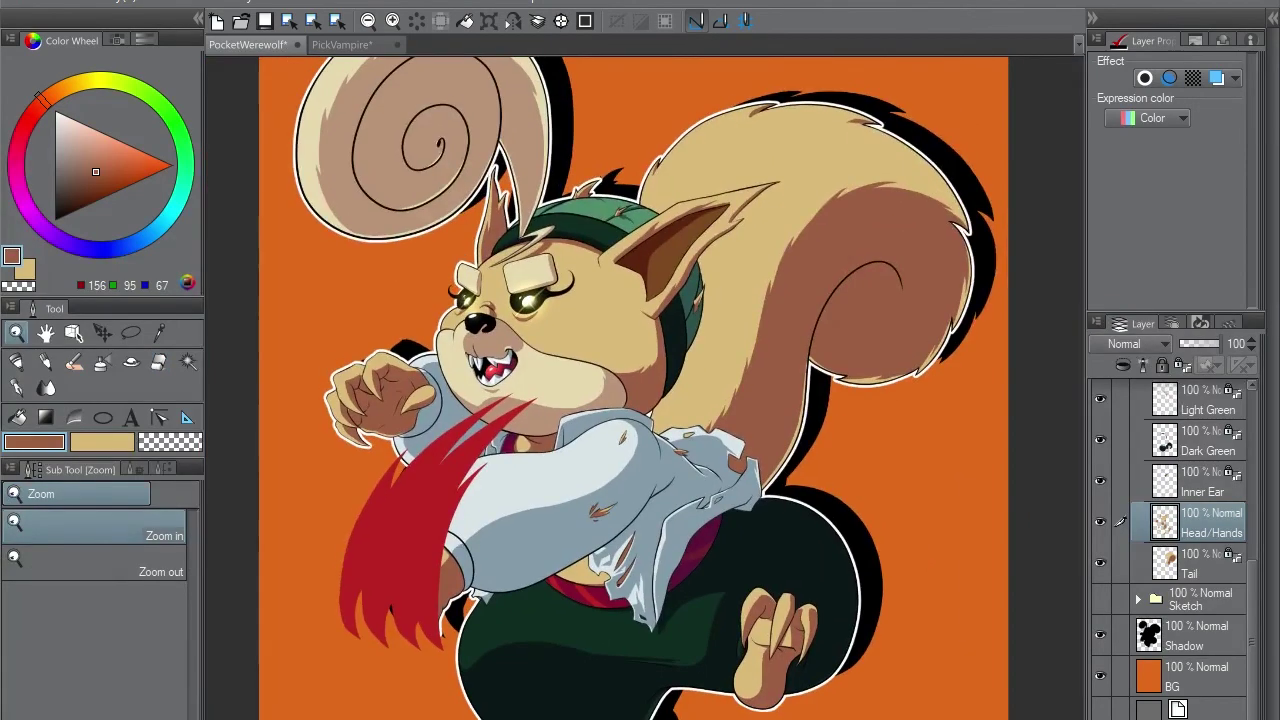
- Move the Swipe layer into the Color folder, directly above the White layer
scroll(632, 490, "down", 1)
left_click(420, 520, "ctrl")
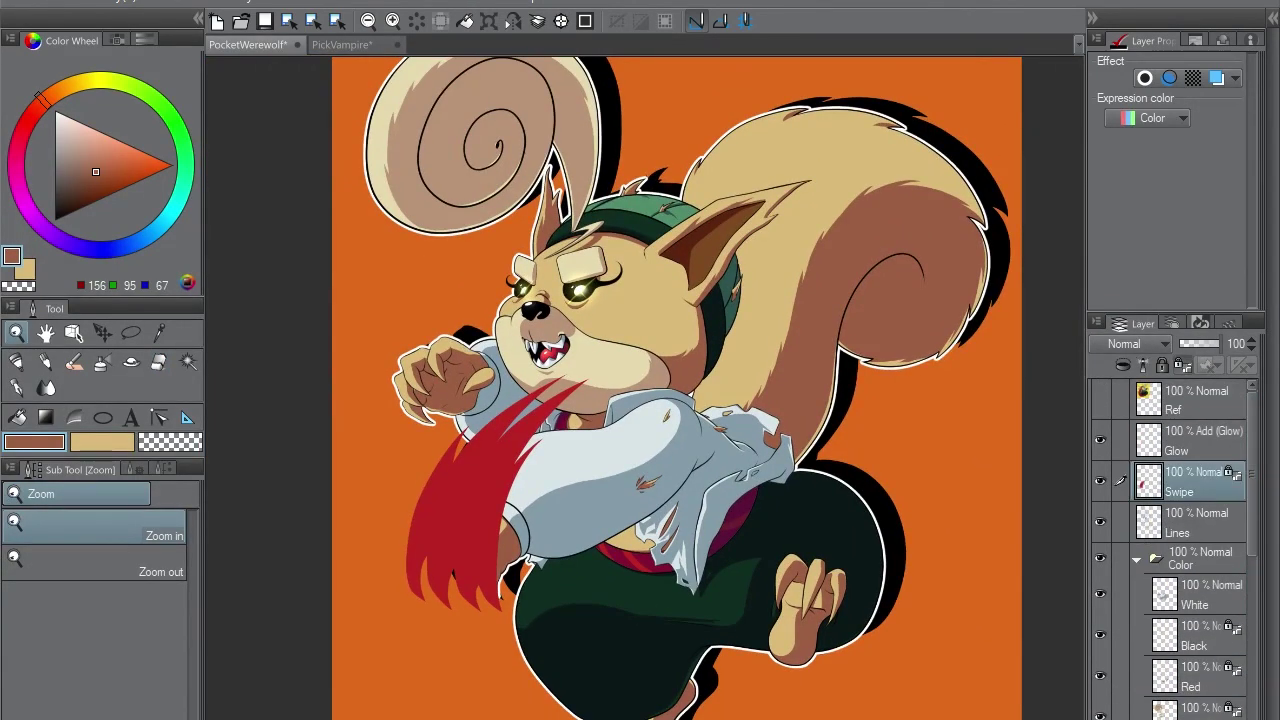
left_click_drag(1190, 481, 1190, 545)
- Mask the Lines layer with the Swipe layer's shape to hide linework over the red swipe, and save the file
left_click(1165, 553, "ctrl")
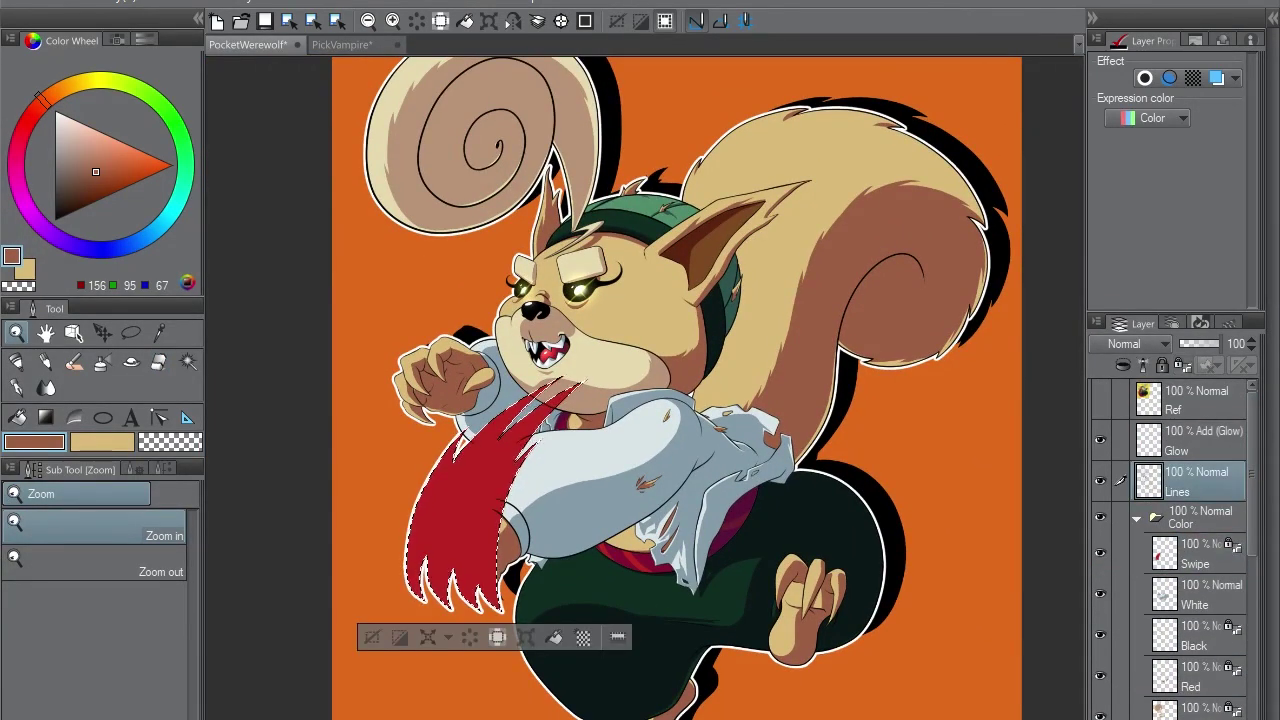
key("ctrl+d")
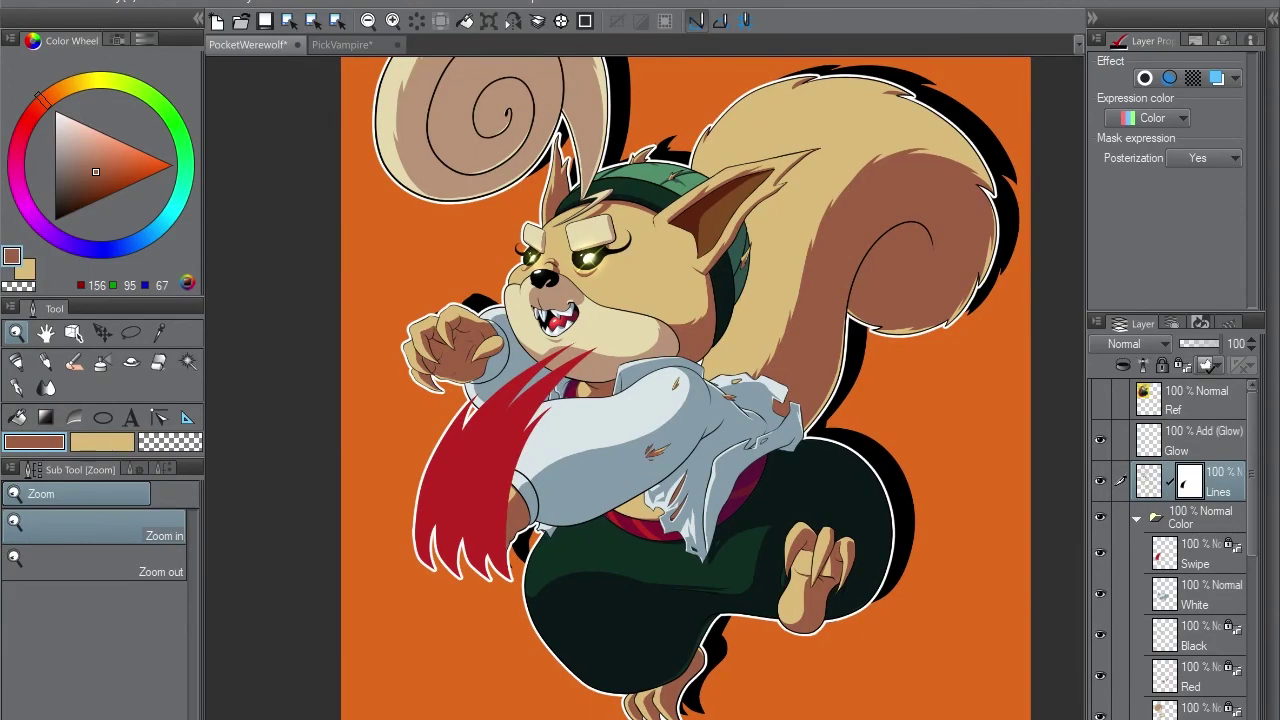
scroll(703, 465, "down", 1)
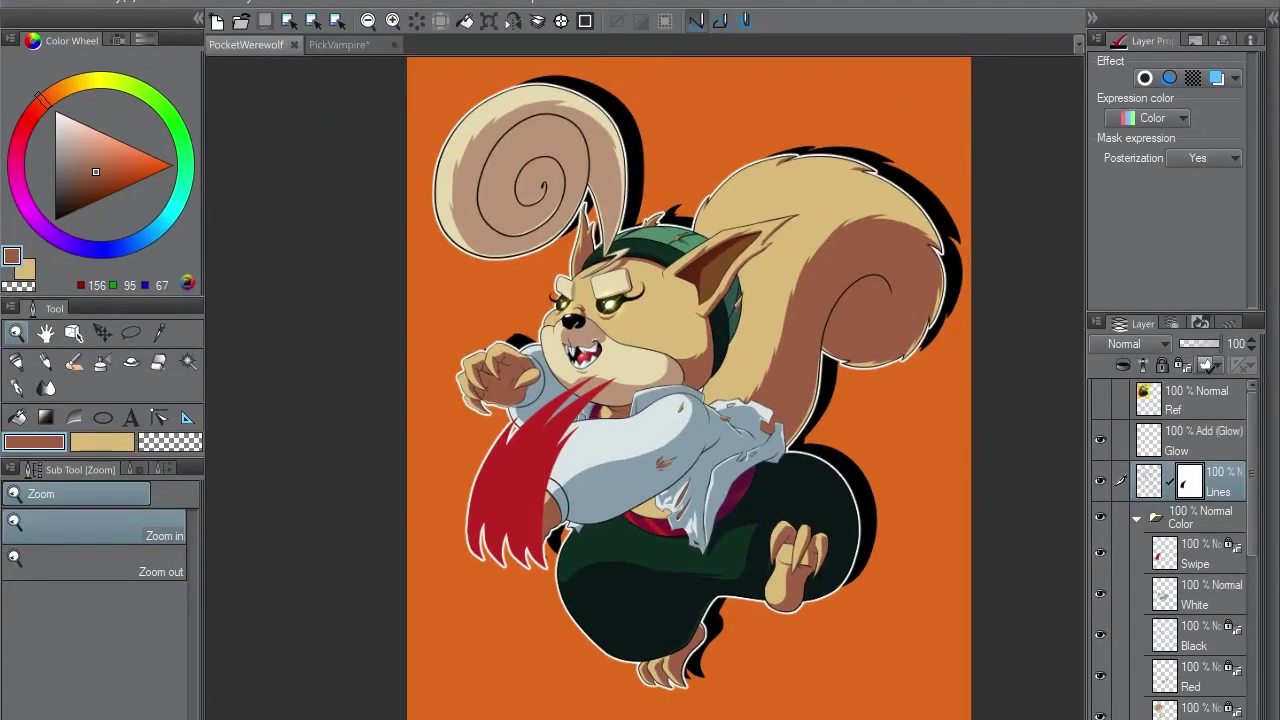
- Compare the artwork with PickVampire and shift the black Shadow layer slightly down and to the right
key("ctrl+Tab")
key("ctrl+Tab")
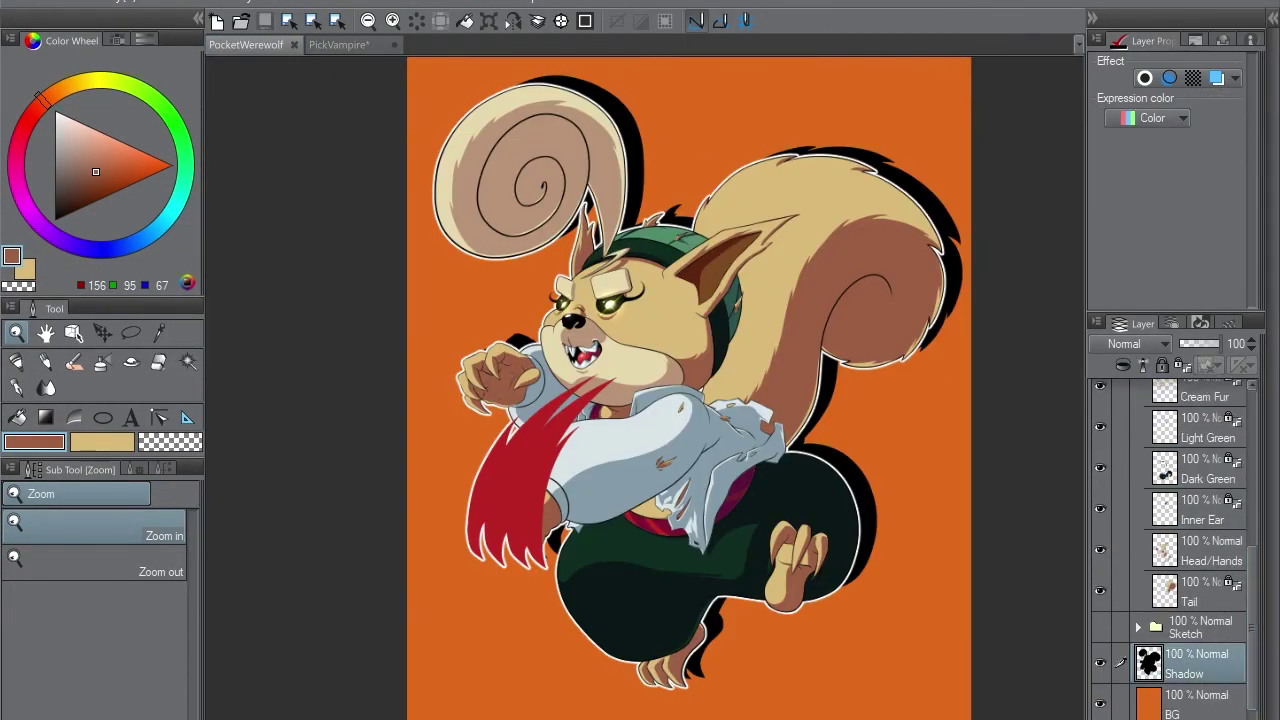
key("k")
key("Down")
key("Down")
key("Down")
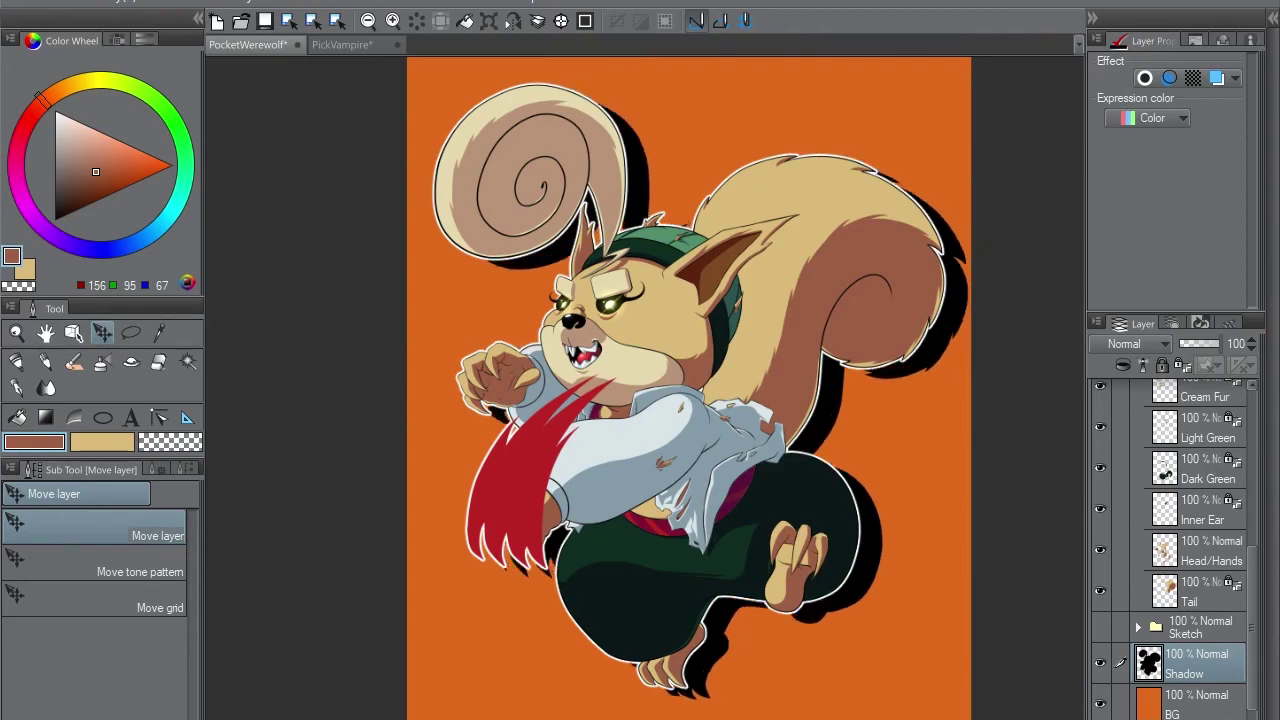